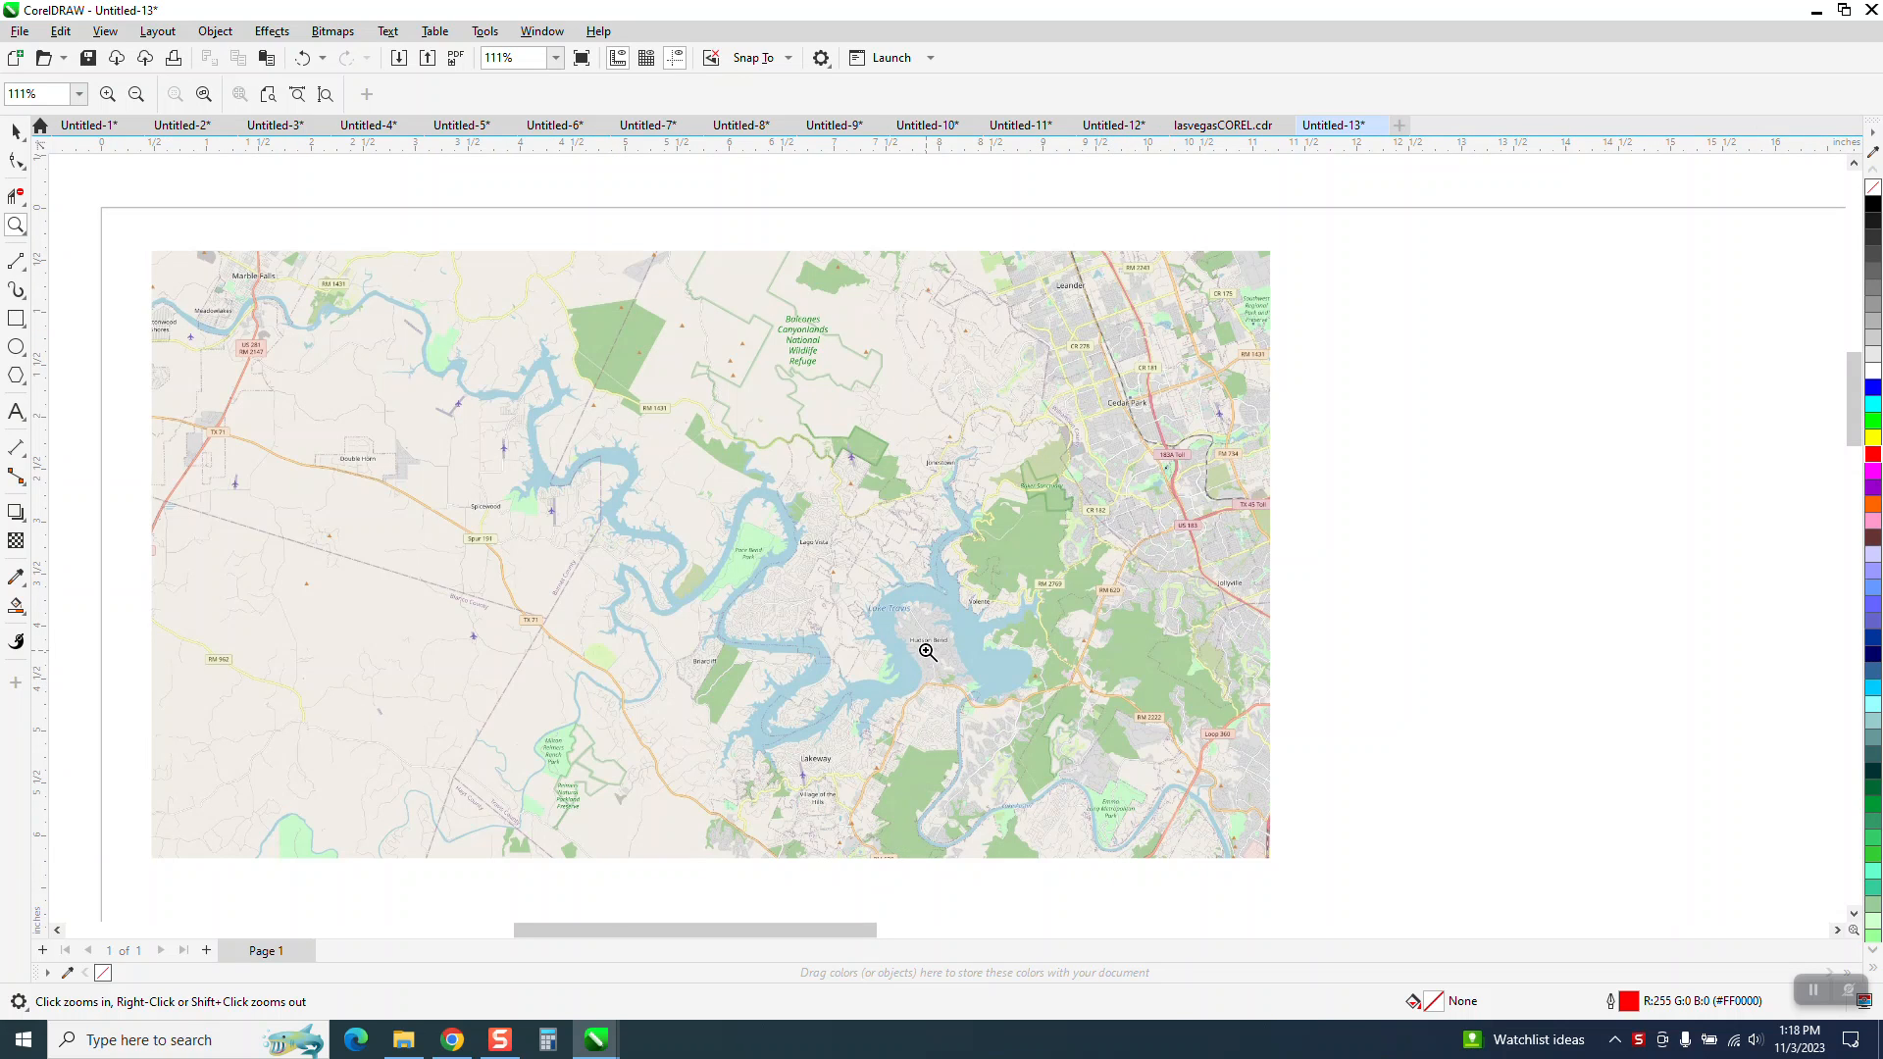
Check the map website address written above the page and switch to OpenStreetMap in the Chrome browser.
{"action": "scroll", "coordinate": [924, 647], "scroll_direction": "down", "scroll_amount": 1}
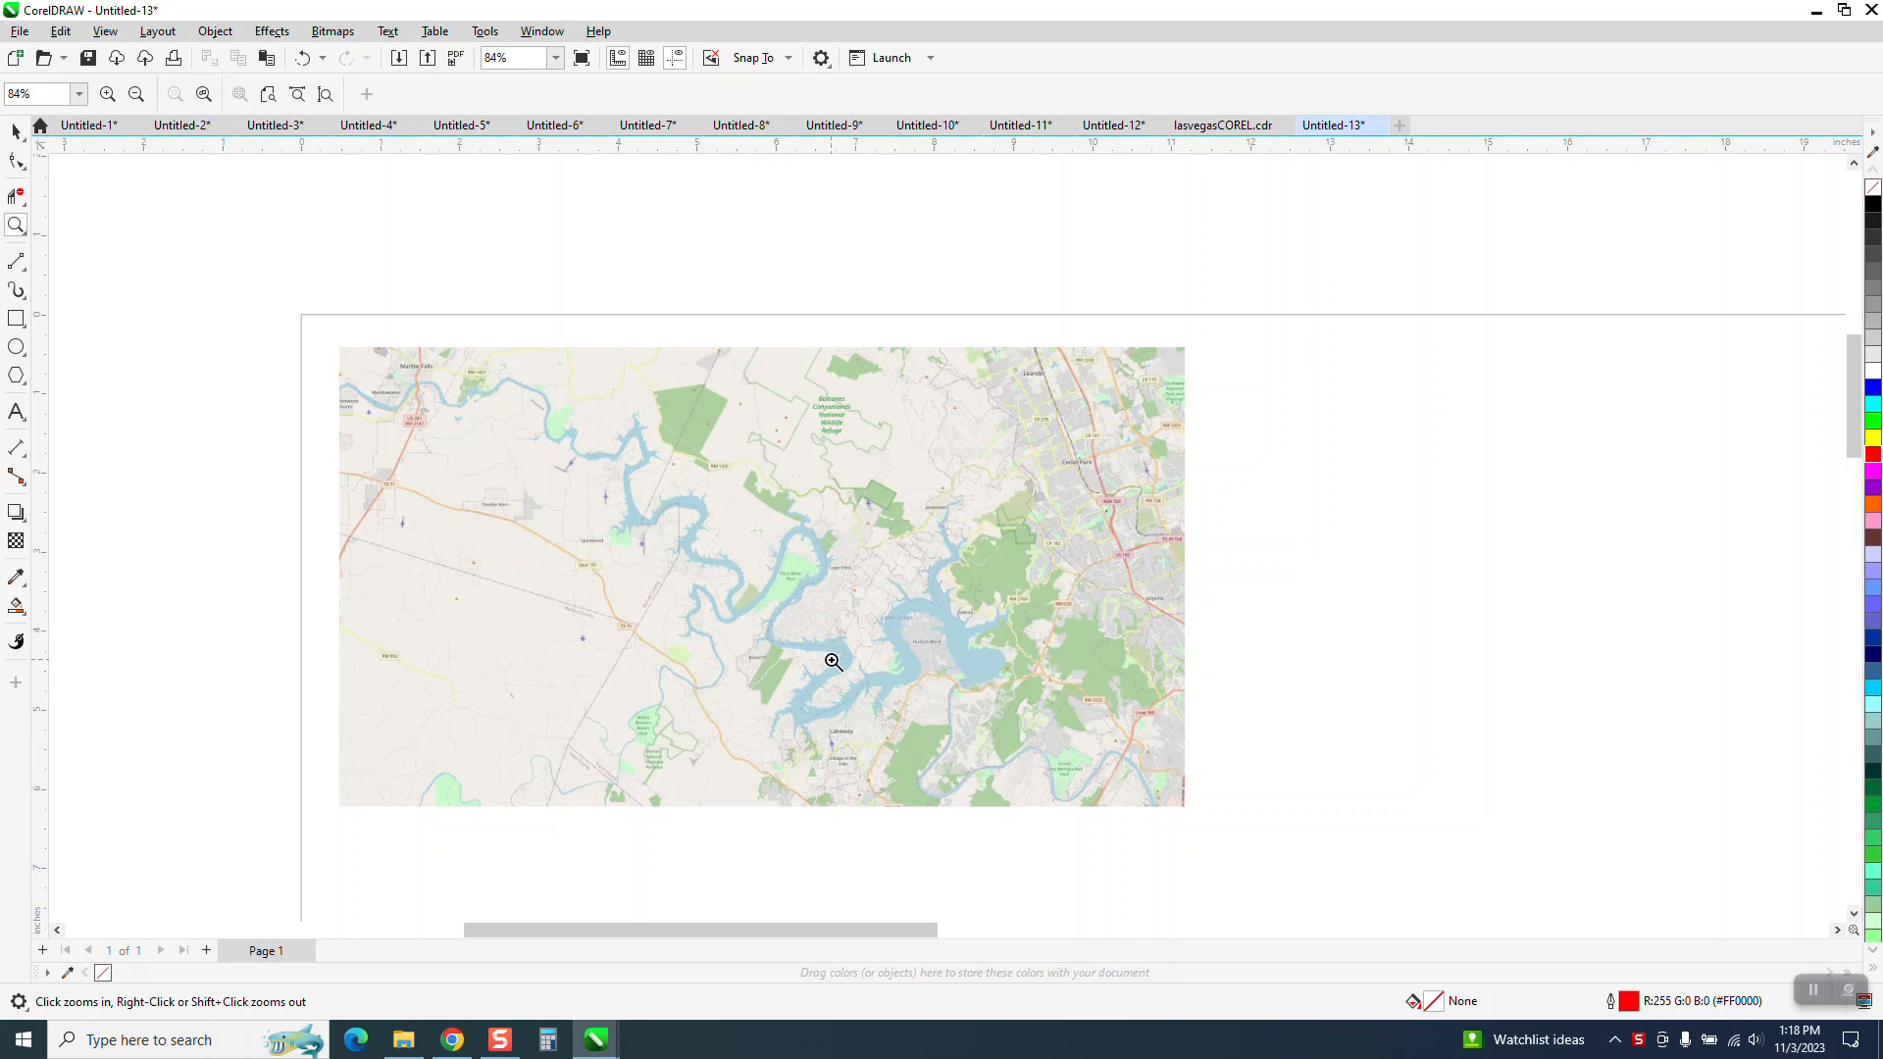
{"action": "scroll", "coordinate": [947, 616], "scroll_direction": "down", "scroll_amount": 2}
{"action": "scroll", "coordinate": [961, 620], "scroll_direction": "down", "scroll_amount": 1}
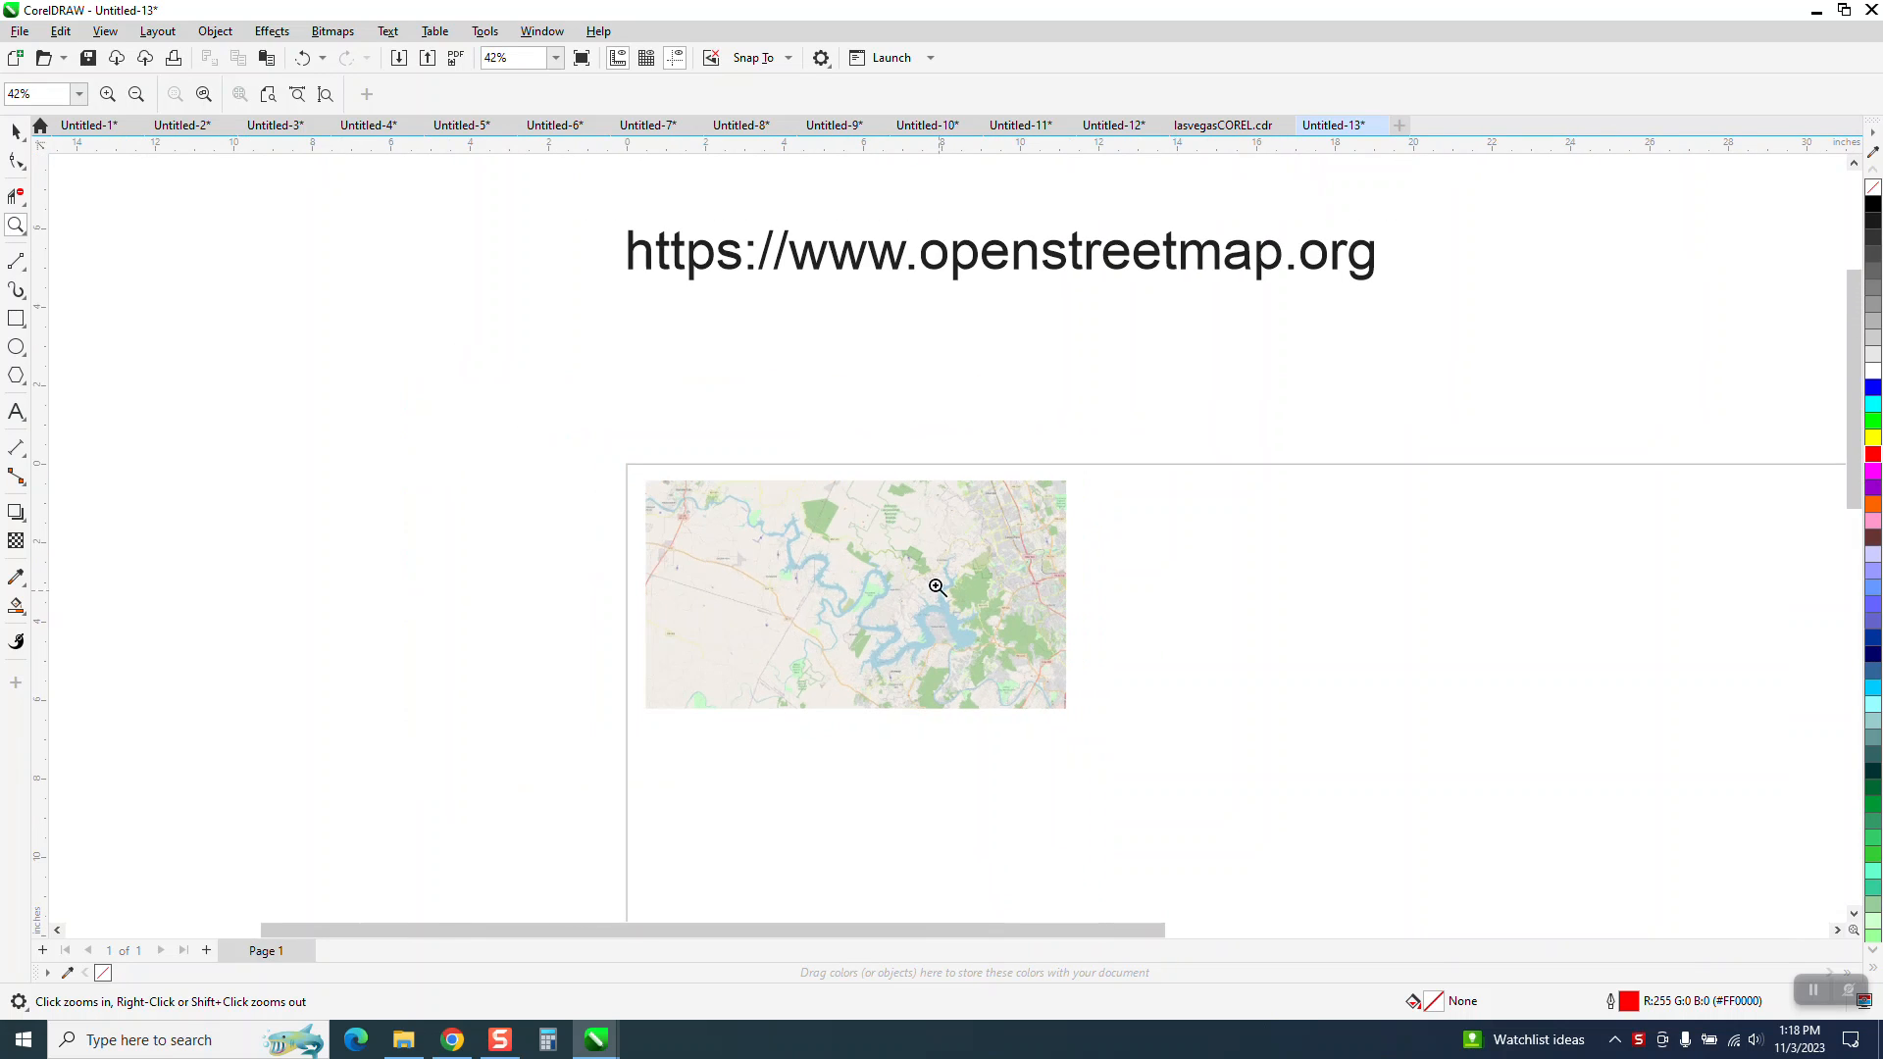
{"action": "left_click_drag", "start_coordinate": [600, 202], "coordinate": [1461, 345]}
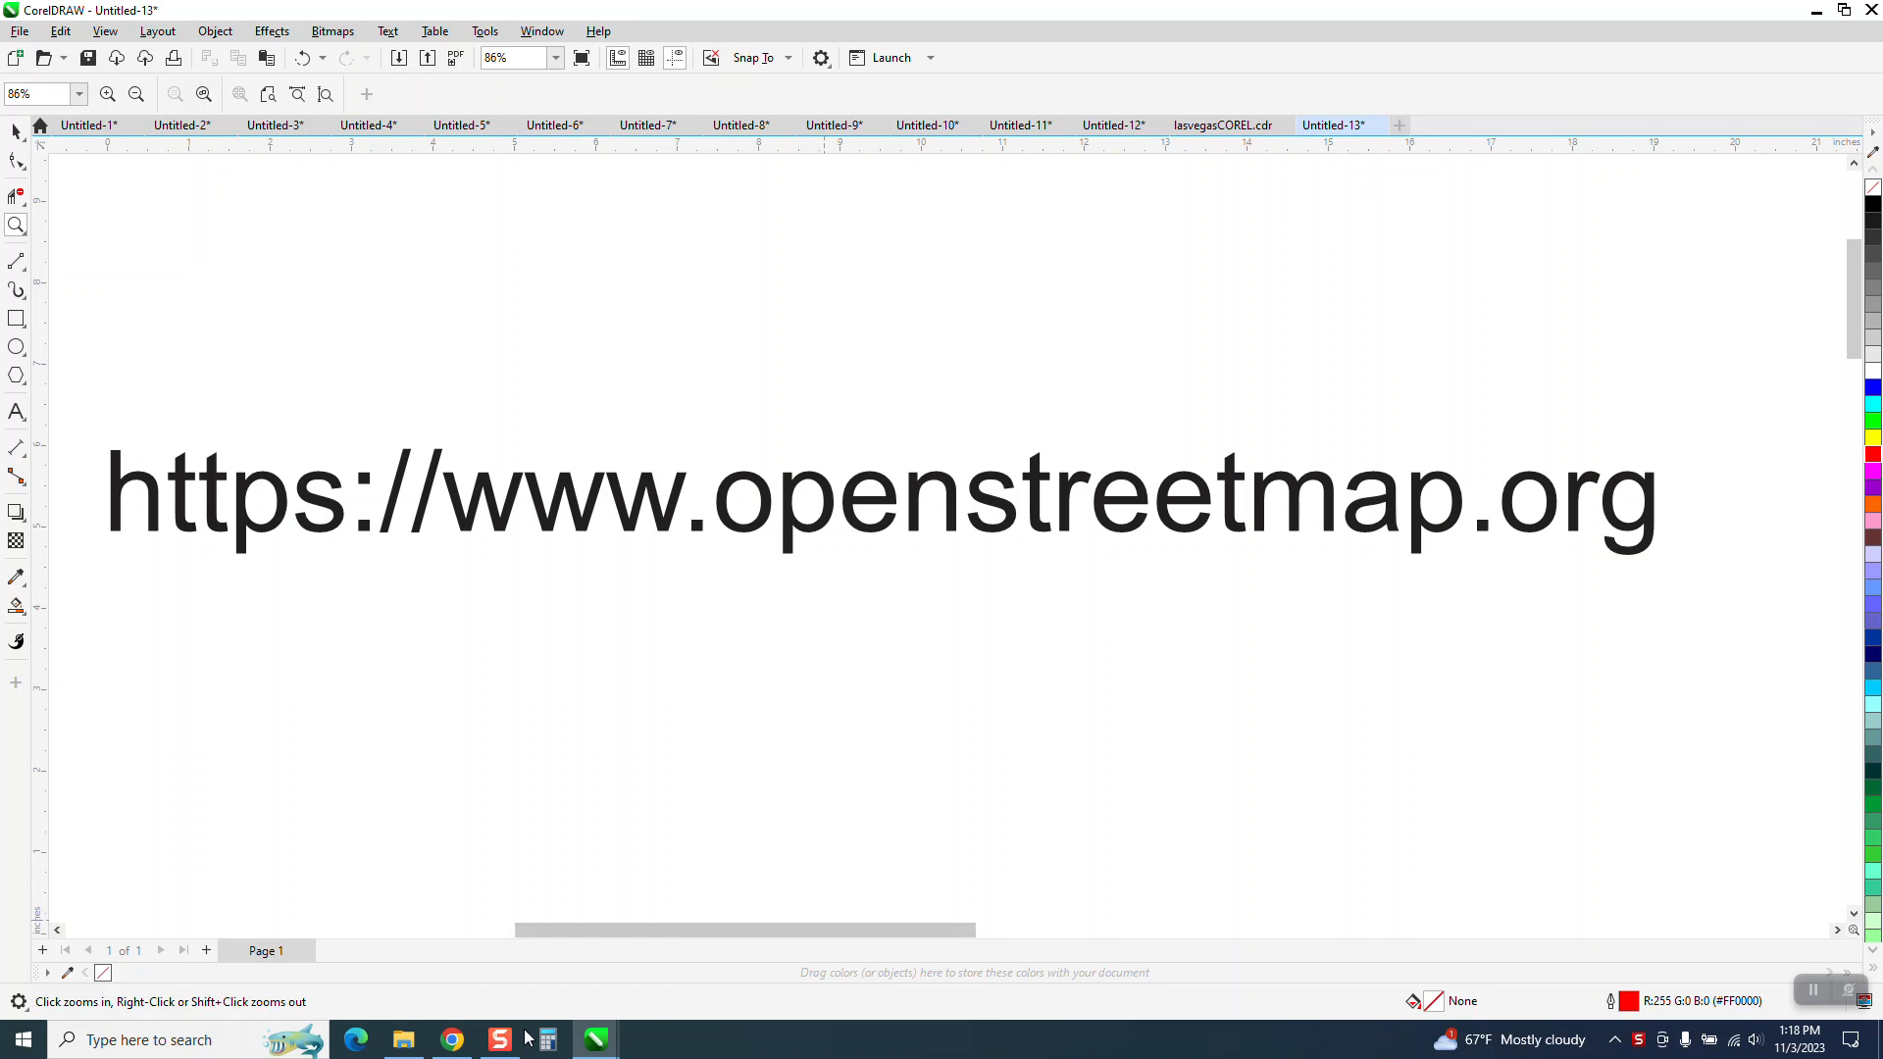
{"action": "left_click", "coordinate": [454, 1041]}
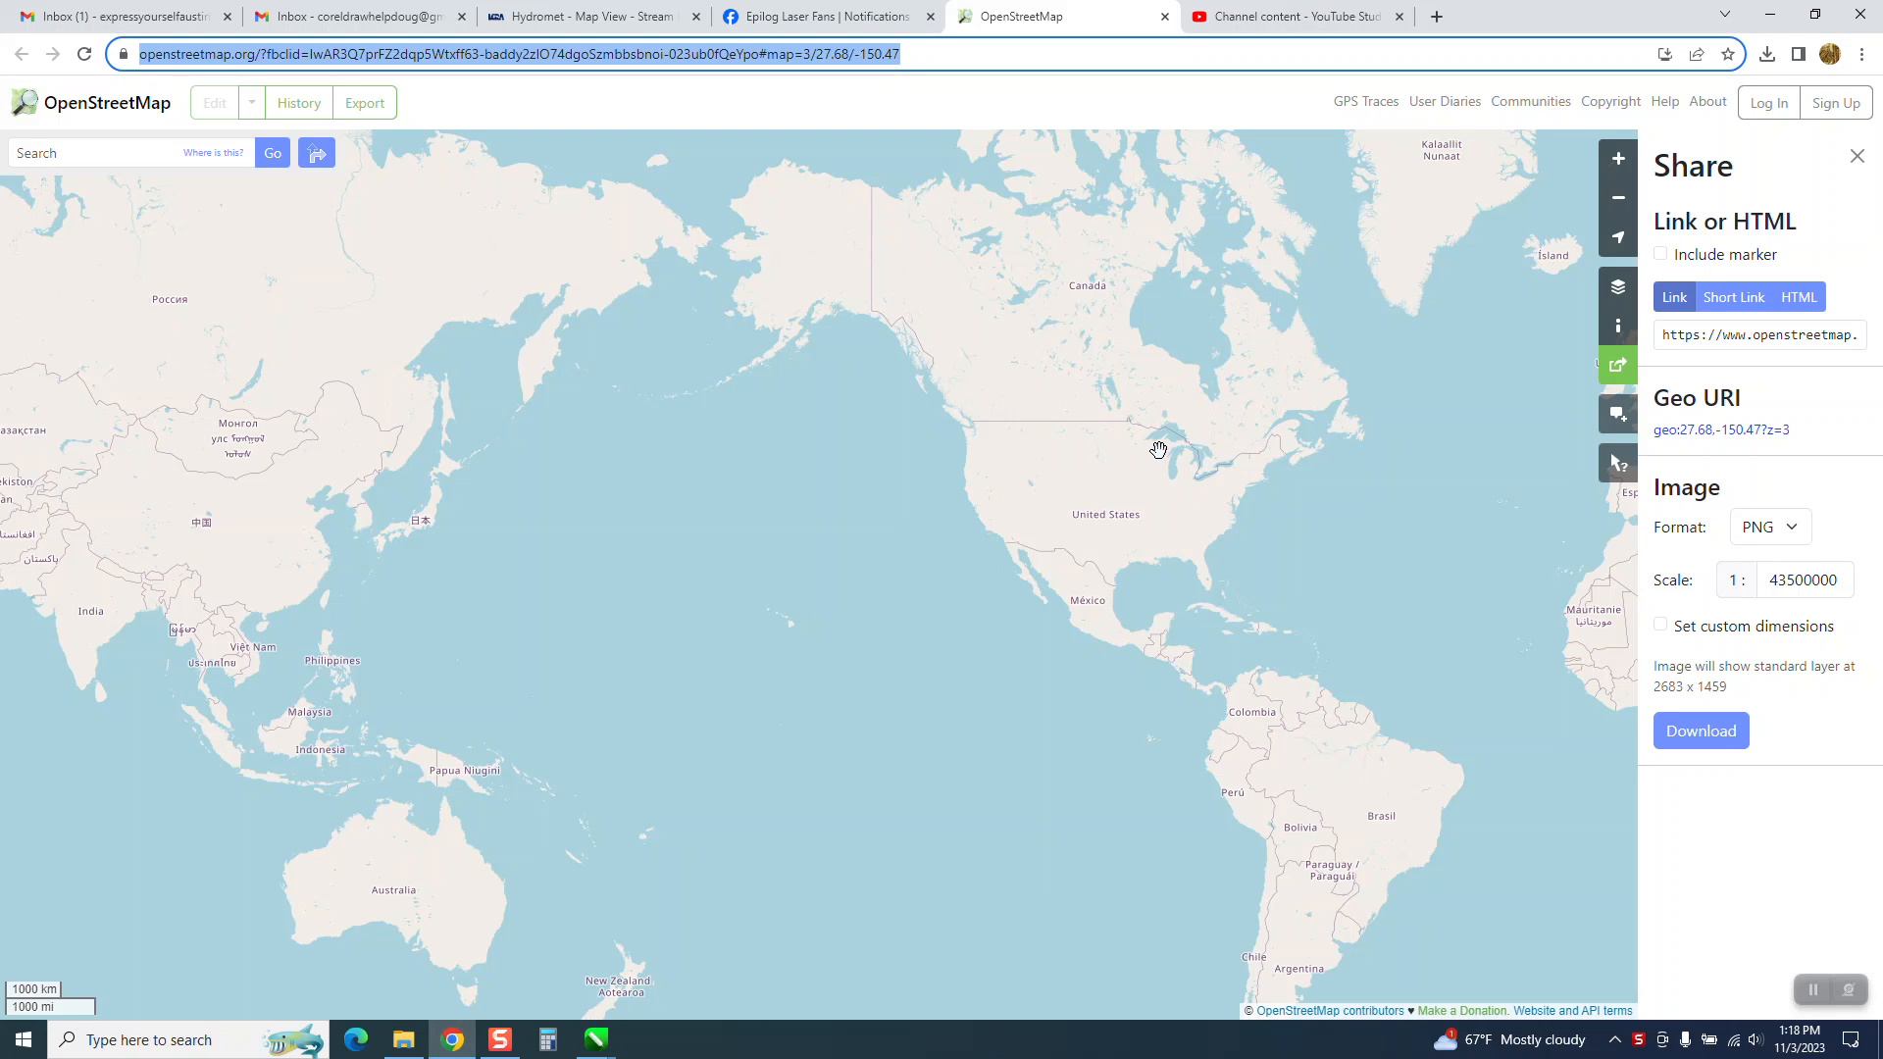
Navigate the world map to Lake Travis, northwest of Austin, Texas, at a regional zoom level.
{"action": "left_click_drag", "start_coordinate": [1268, 449], "coordinate": [1063, 485]}
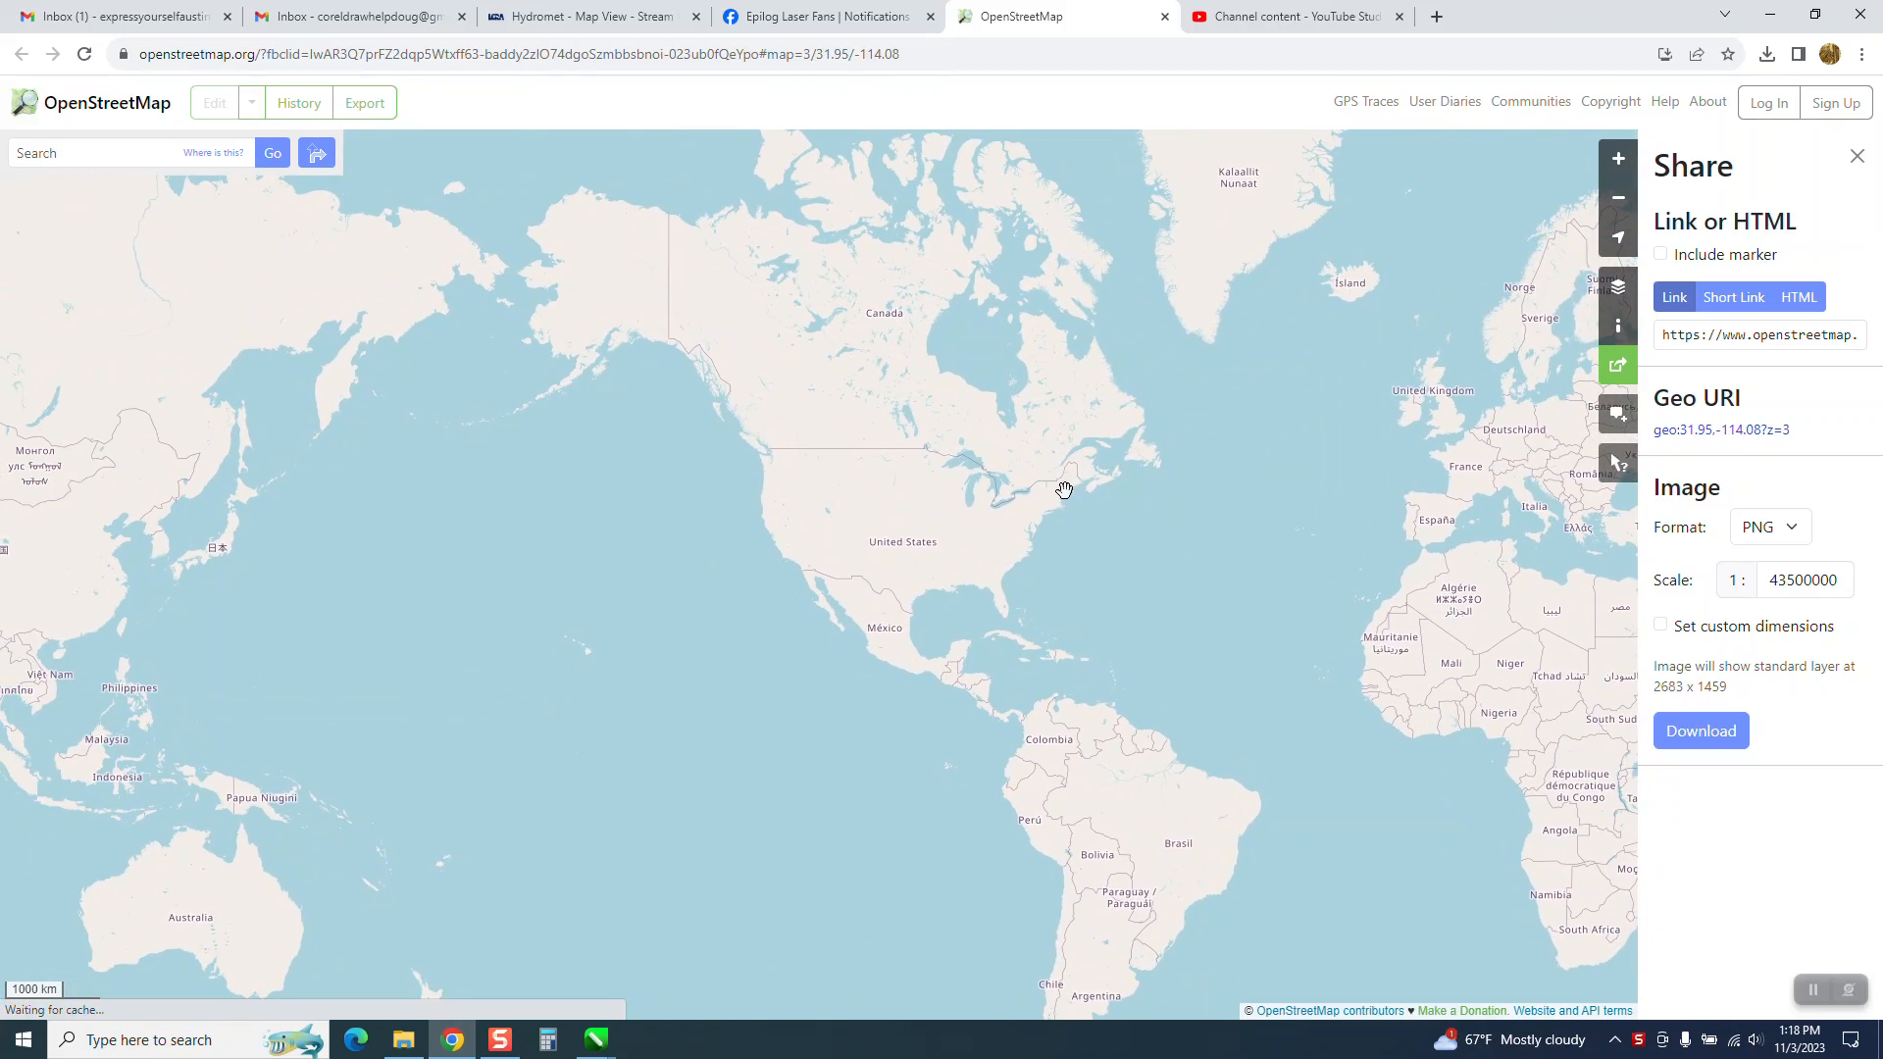
{"action": "scroll", "coordinate": [1067, 494], "scroll_direction": "up", "scroll_amount": 3}
{"action": "left_click_drag", "start_coordinate": [840, 601], "coordinate": [1471, 356]}
{"action": "left_click_drag", "start_coordinate": [721, 696], "coordinate": [1017, 504]}
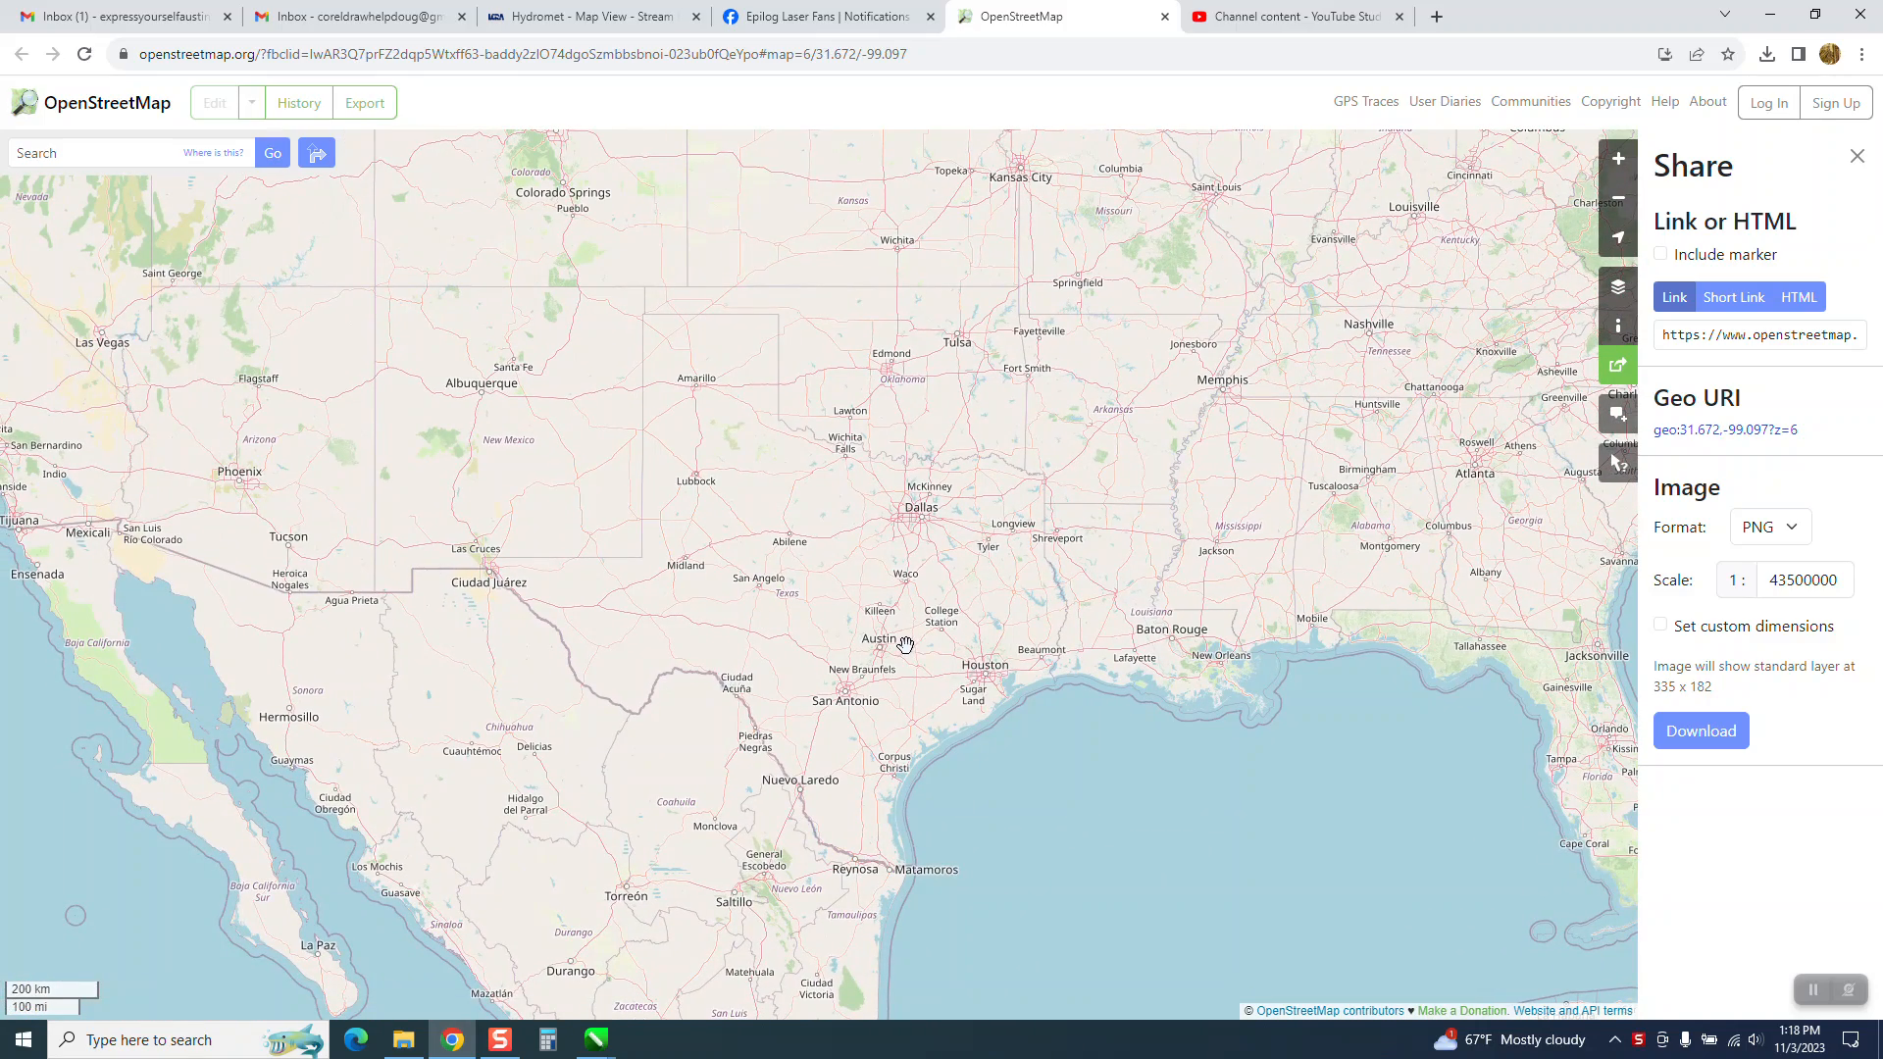
{"action": "scroll", "coordinate": [906, 644], "scroll_direction": "up", "scroll_amount": 3}
{"action": "left_click_drag", "start_coordinate": [640, 560], "coordinate": [947, 564]}
{"action": "scroll", "coordinate": [954, 566], "scroll_direction": "up", "scroll_amount": 2}
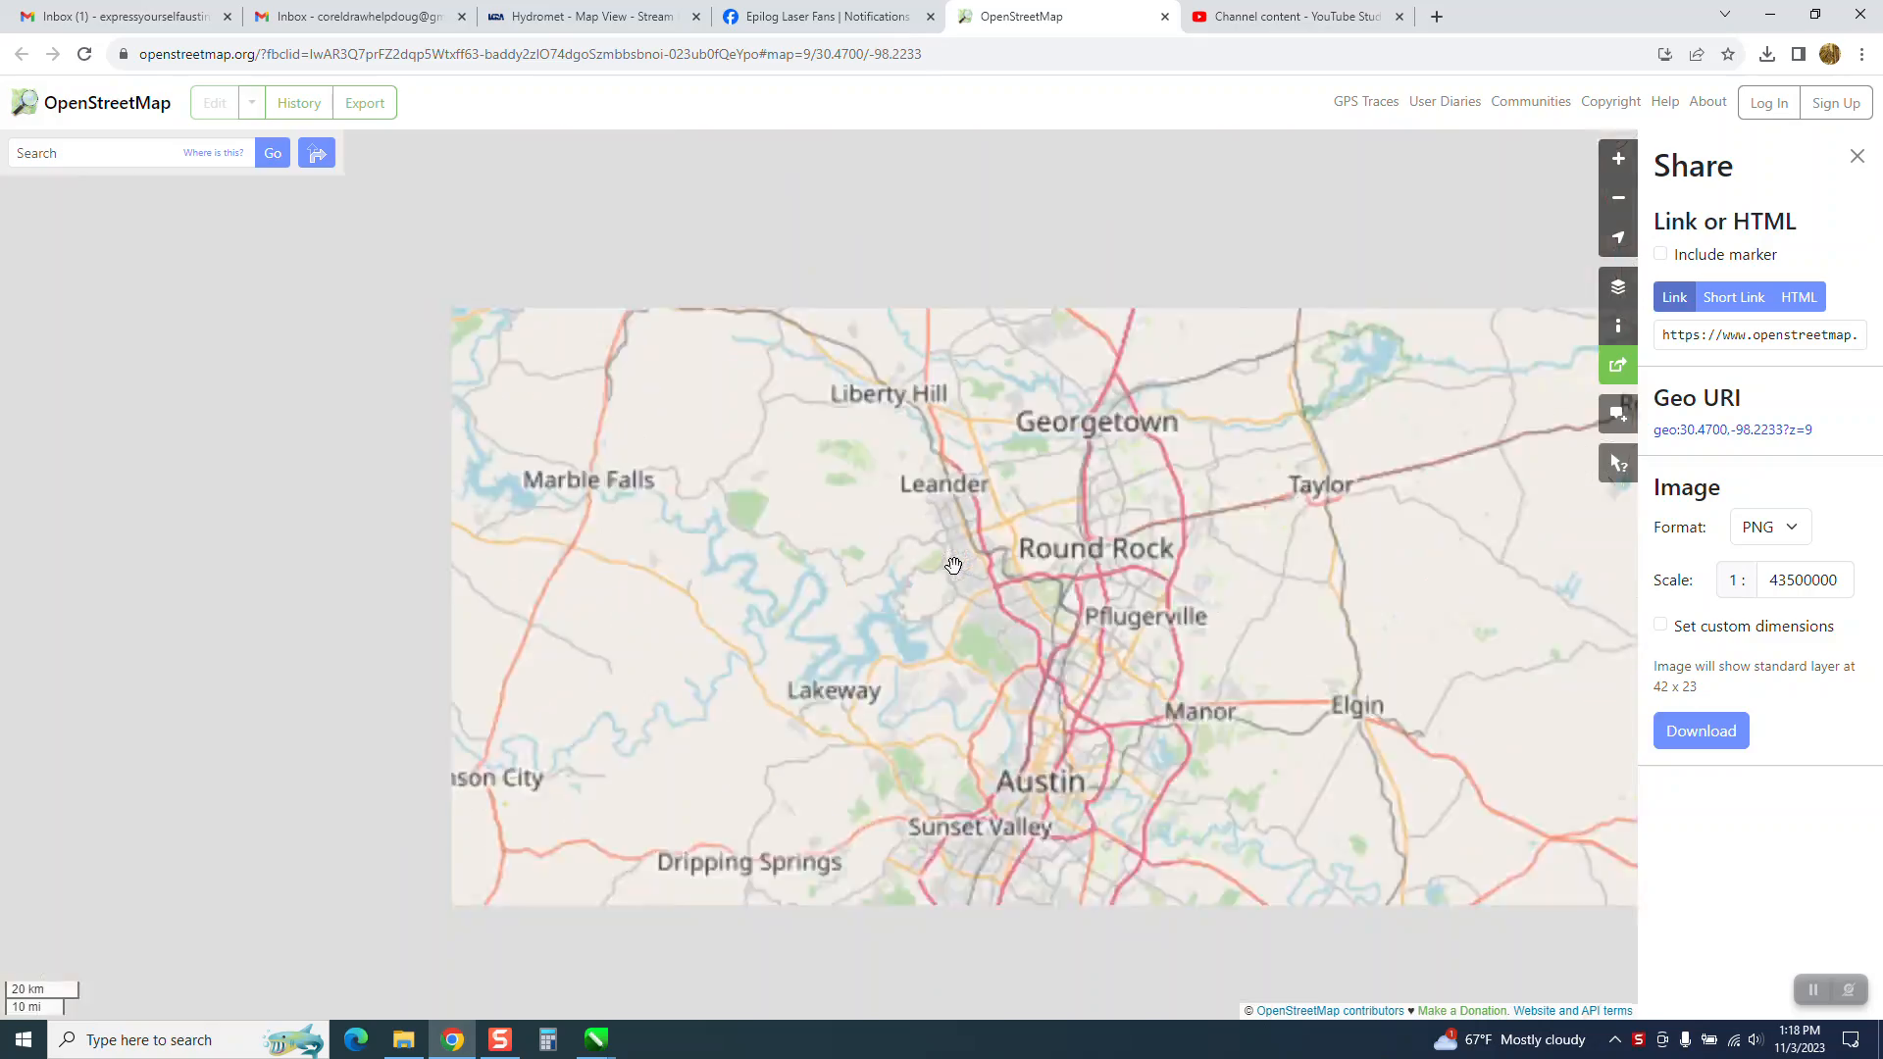
{"action": "left_click_drag", "start_coordinate": [885, 699], "coordinate": [1196, 615]}
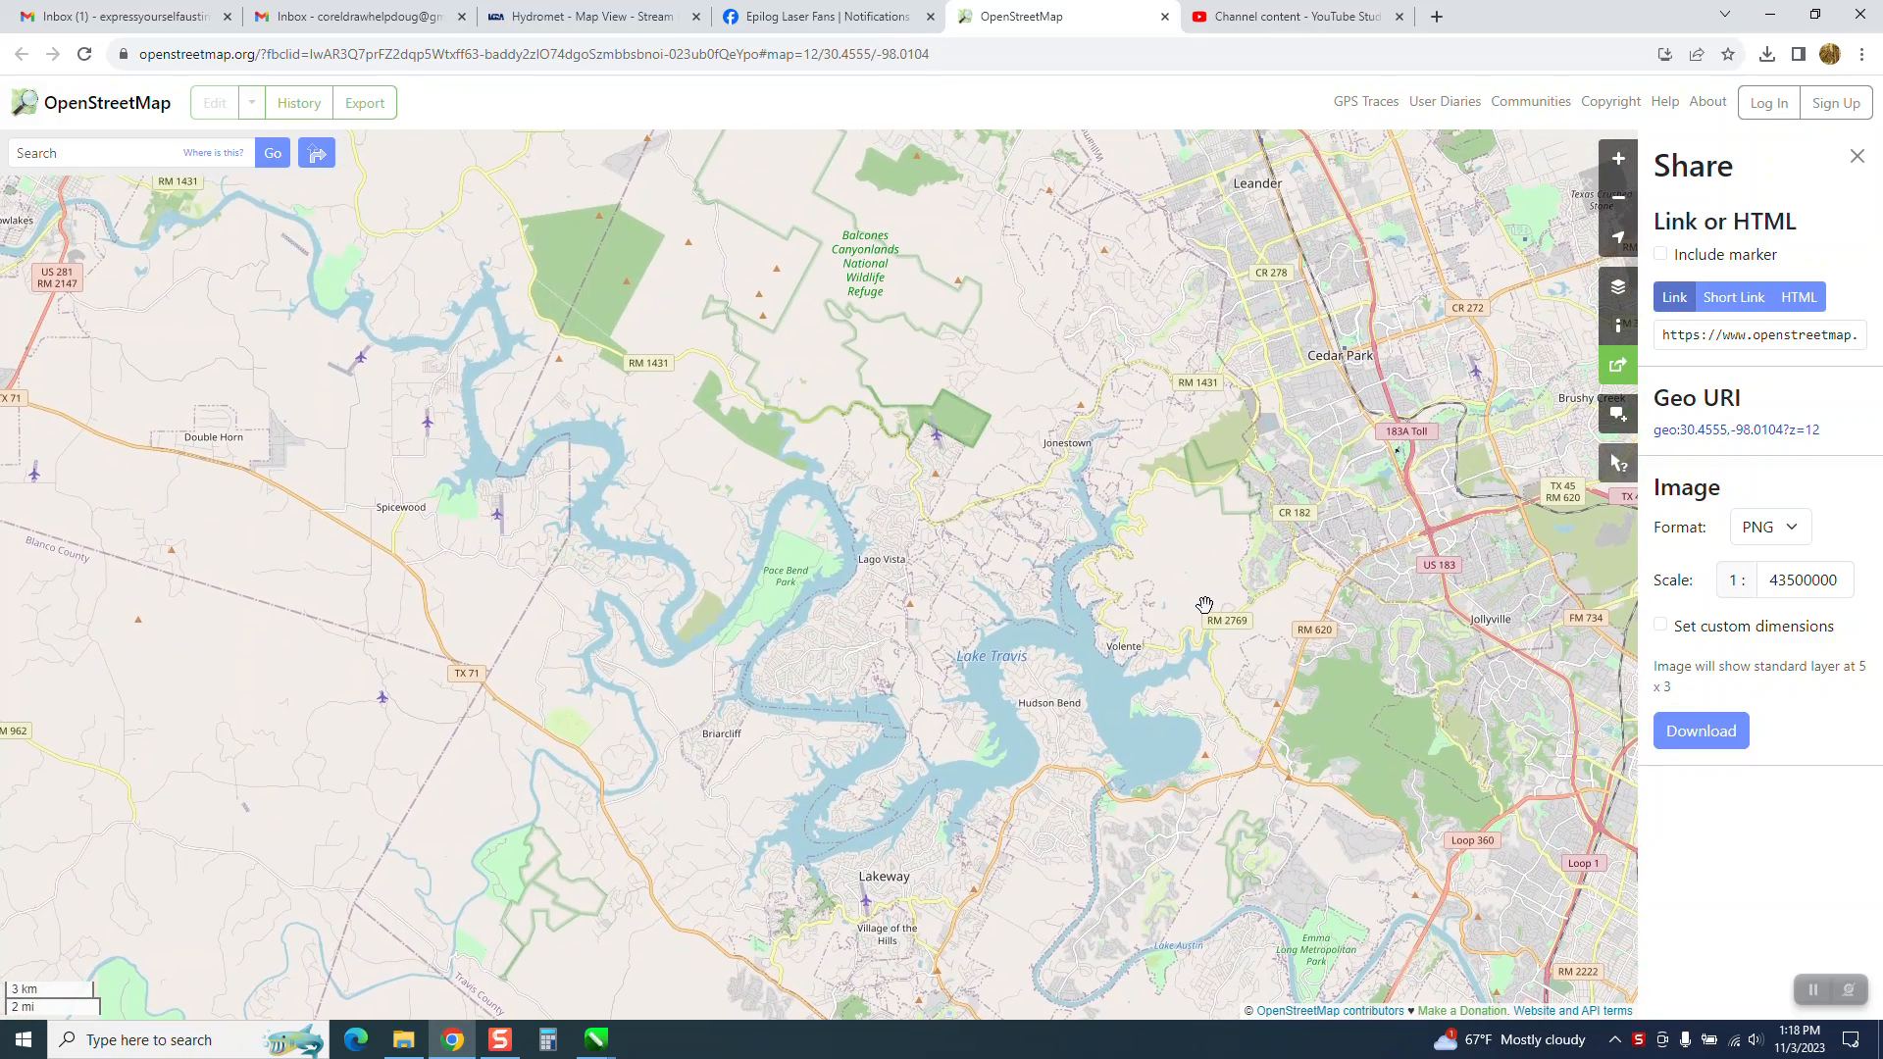
Examine the Lake Travis area at closer and wider zoom levels to judge how much of the lake fits.
{"action": "scroll", "coordinate": [1204, 605], "scroll_direction": "up", "scroll_amount": 3}
{"action": "scroll", "coordinate": [1202, 601], "scroll_direction": "down", "scroll_amount": 3}
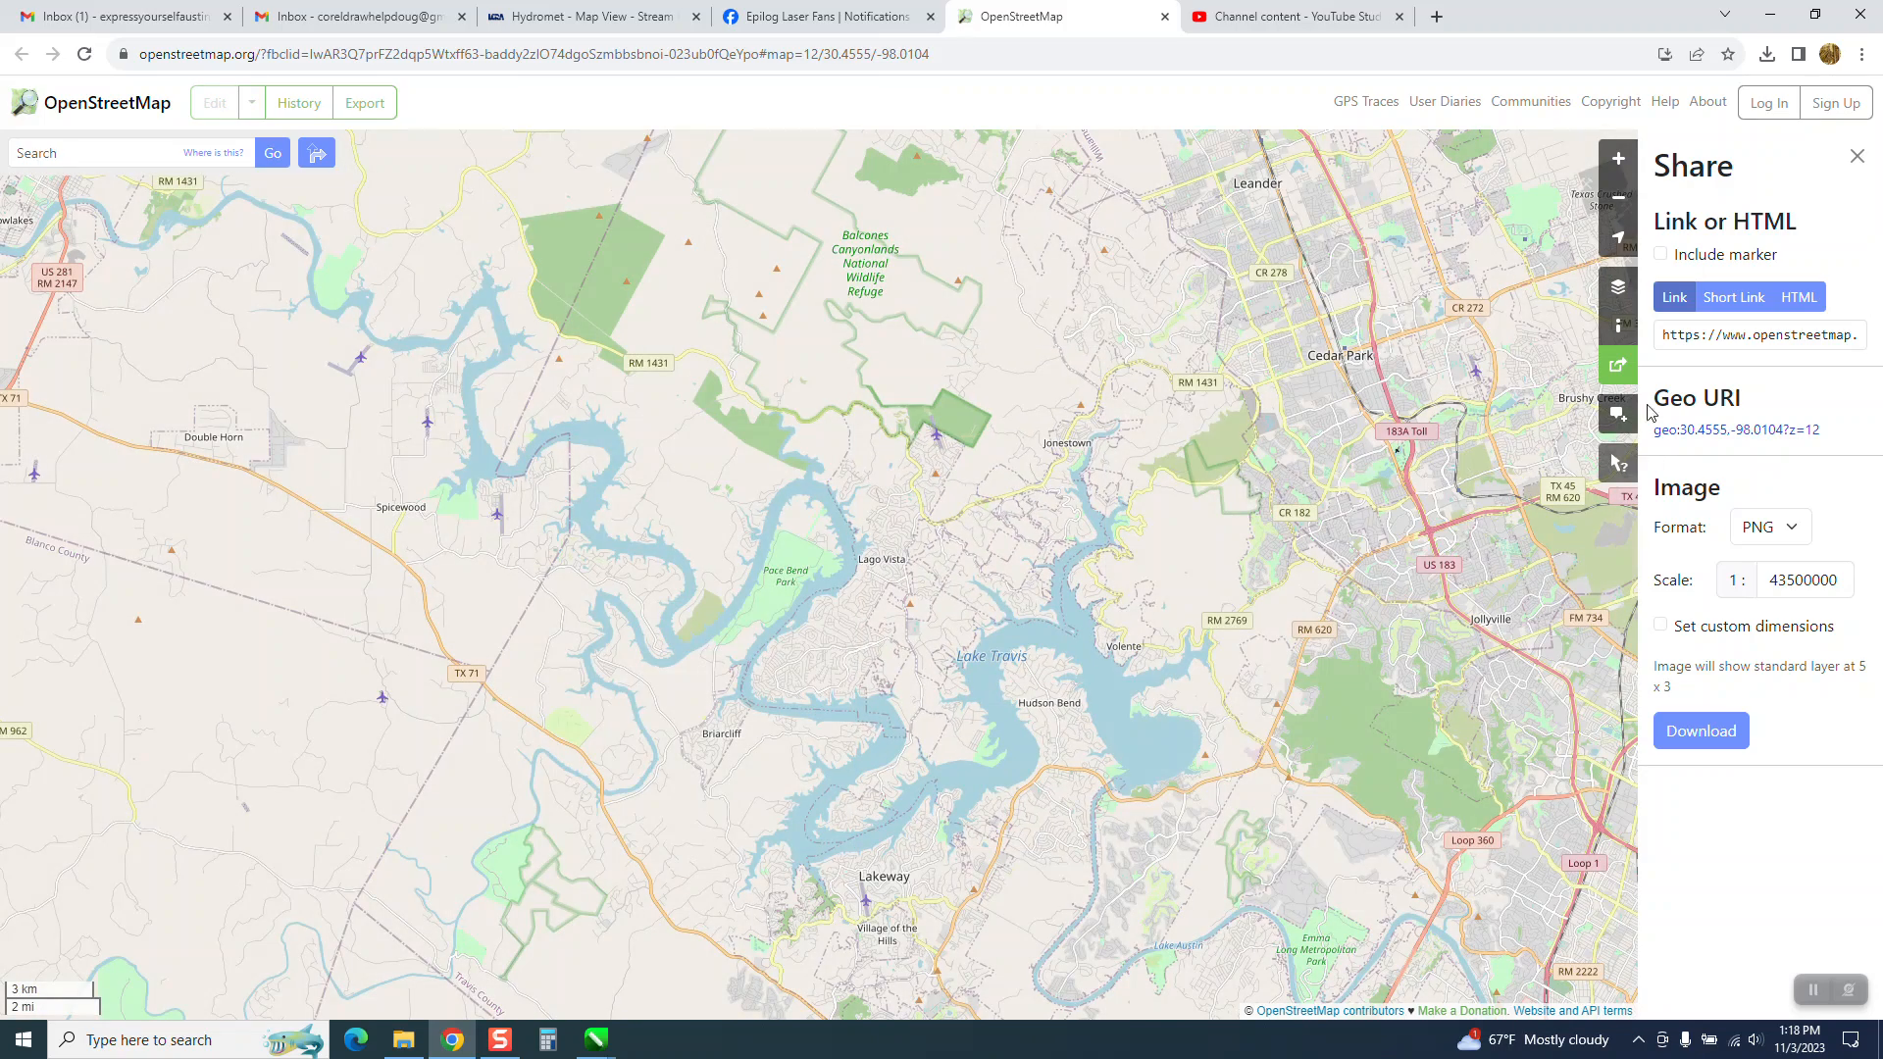
{"action": "left_click", "coordinate": [1620, 162]}
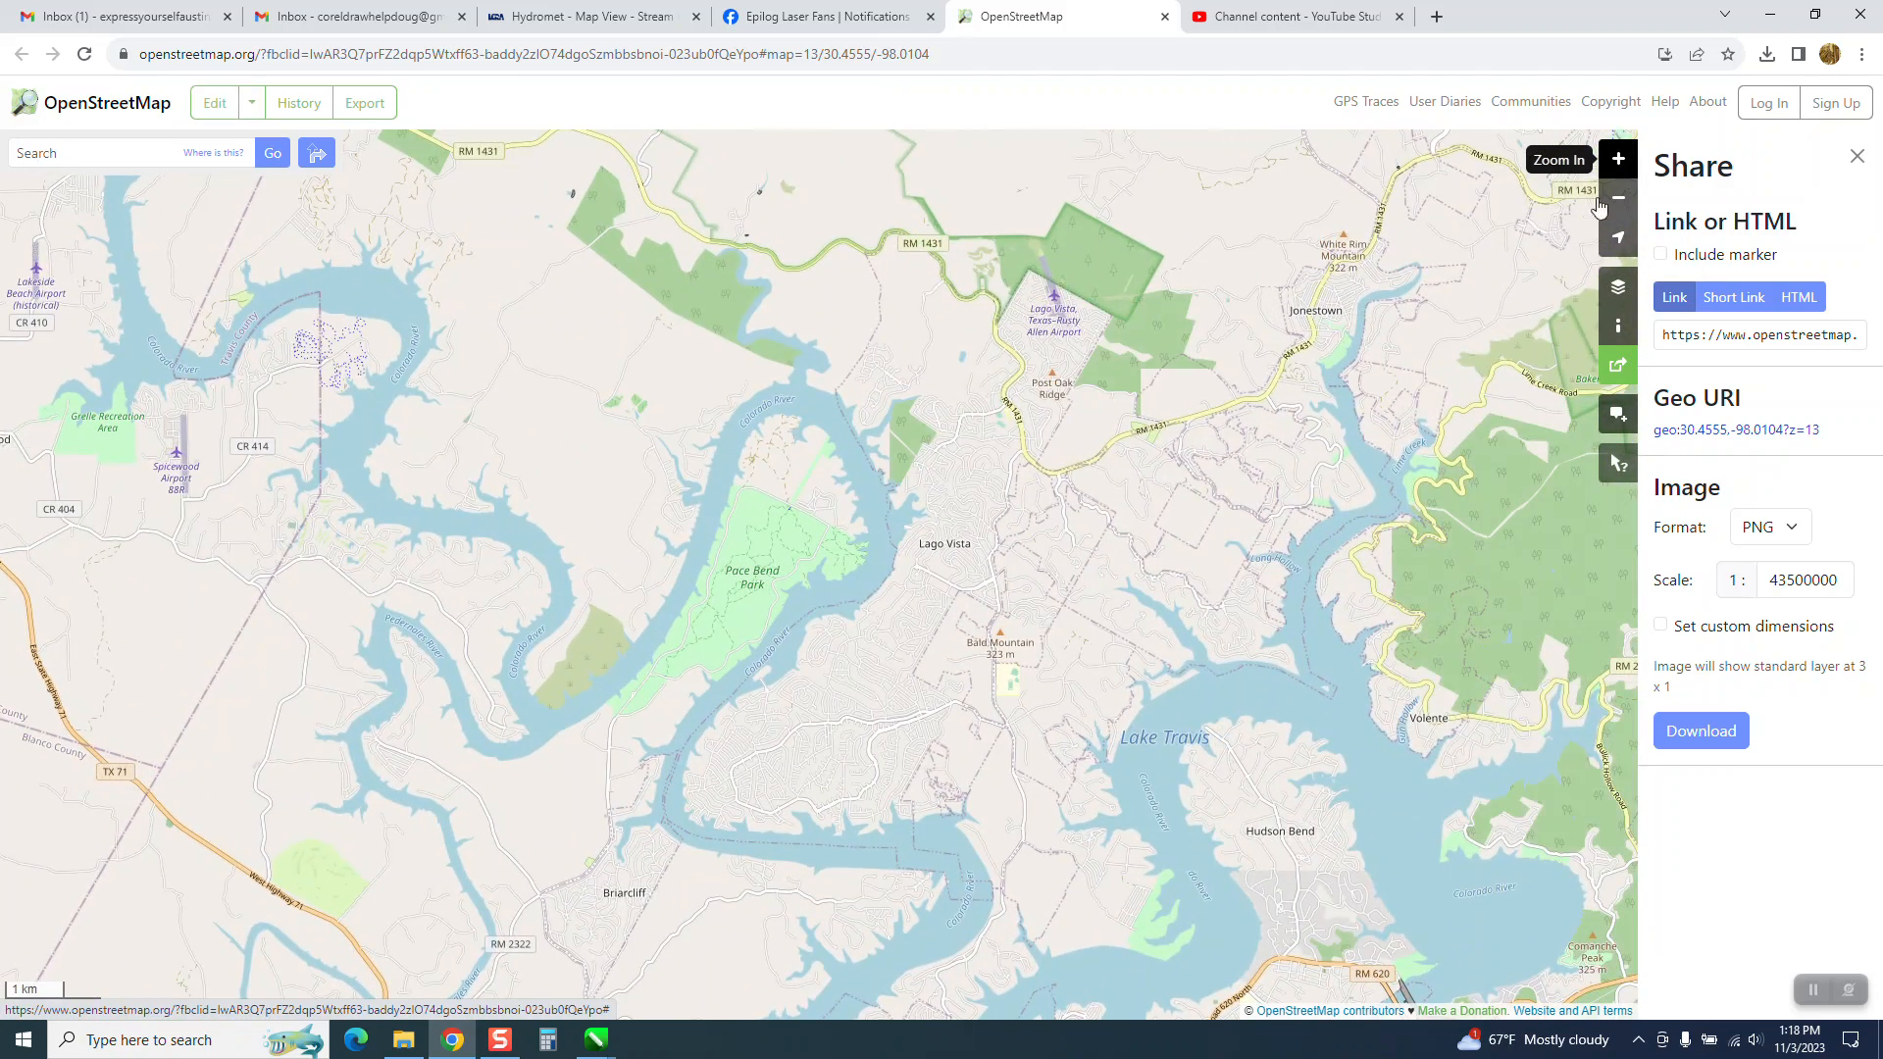
{"action": "left_click_drag", "start_coordinate": [1340, 528], "coordinate": [1293, 422]}
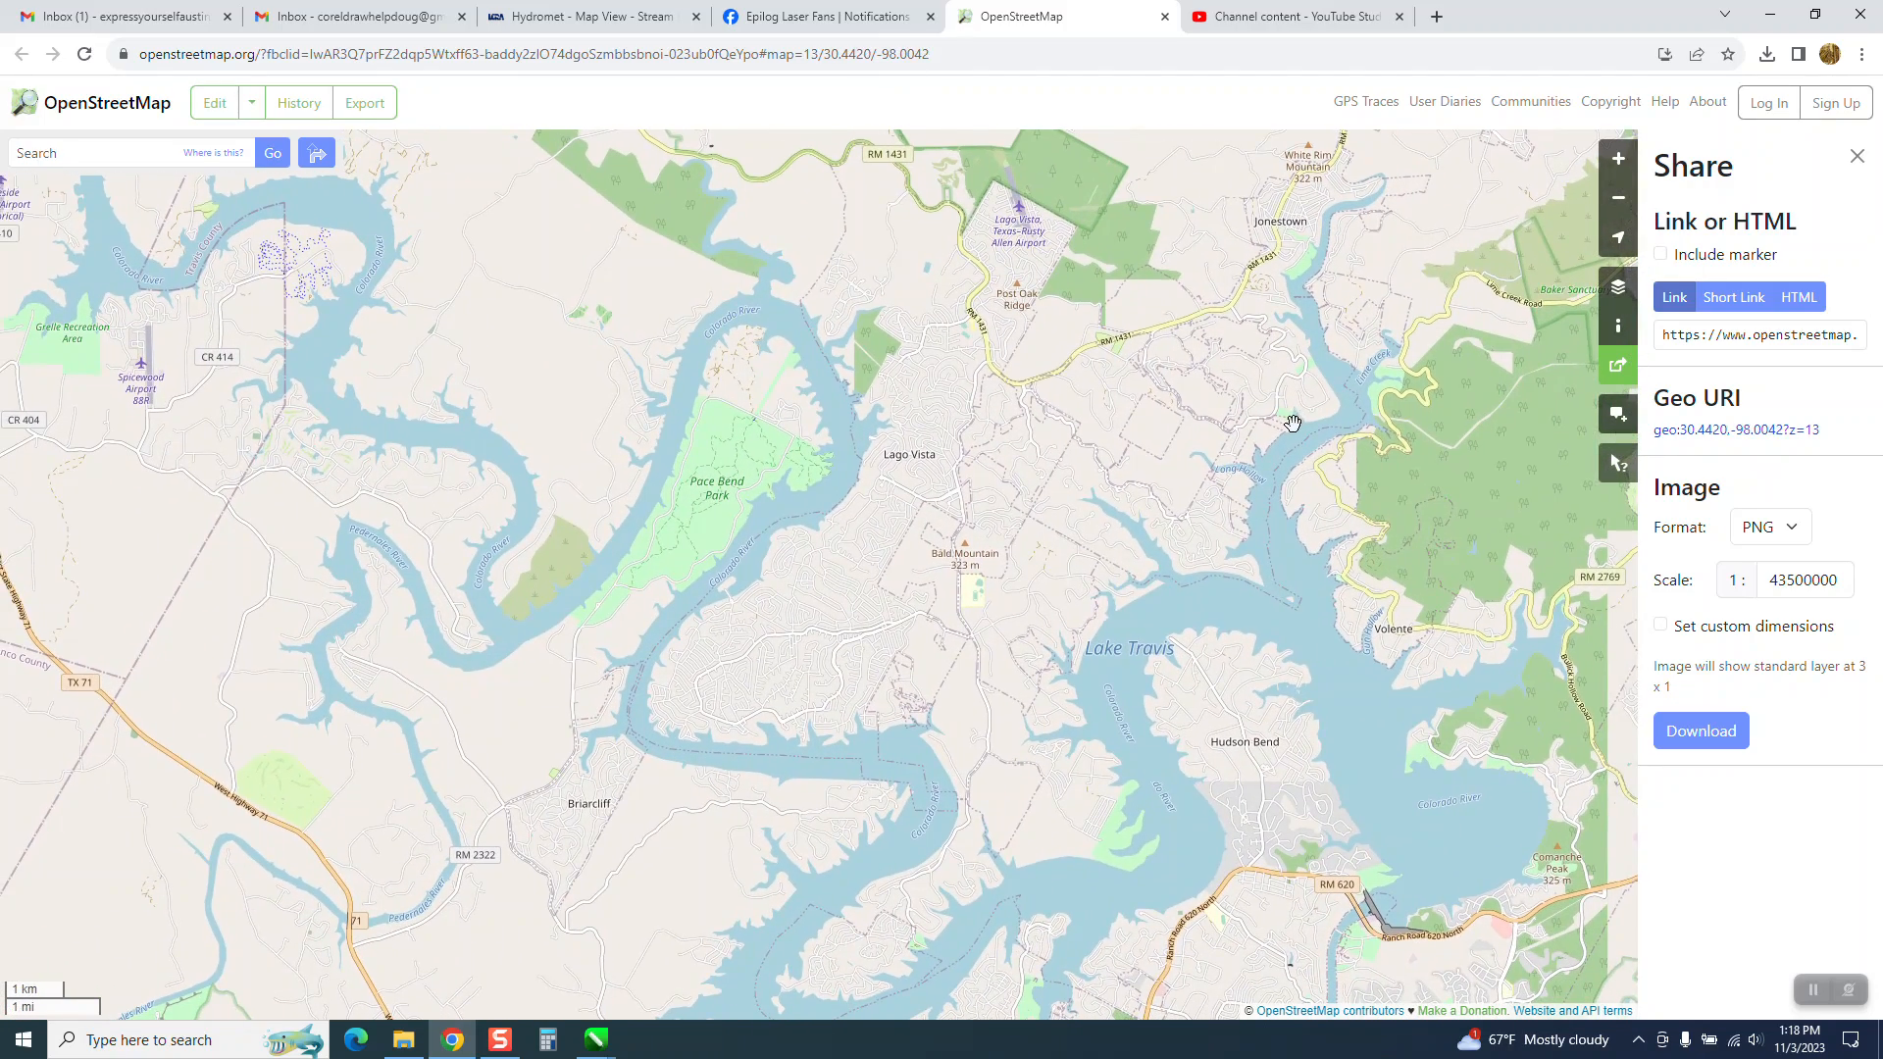
{"action": "scroll", "coordinate": [1292, 423], "scroll_direction": "down", "scroll_amount": 3}
{"action": "scroll", "coordinate": [1199, 449], "scroll_direction": "up", "scroll_amount": 3}
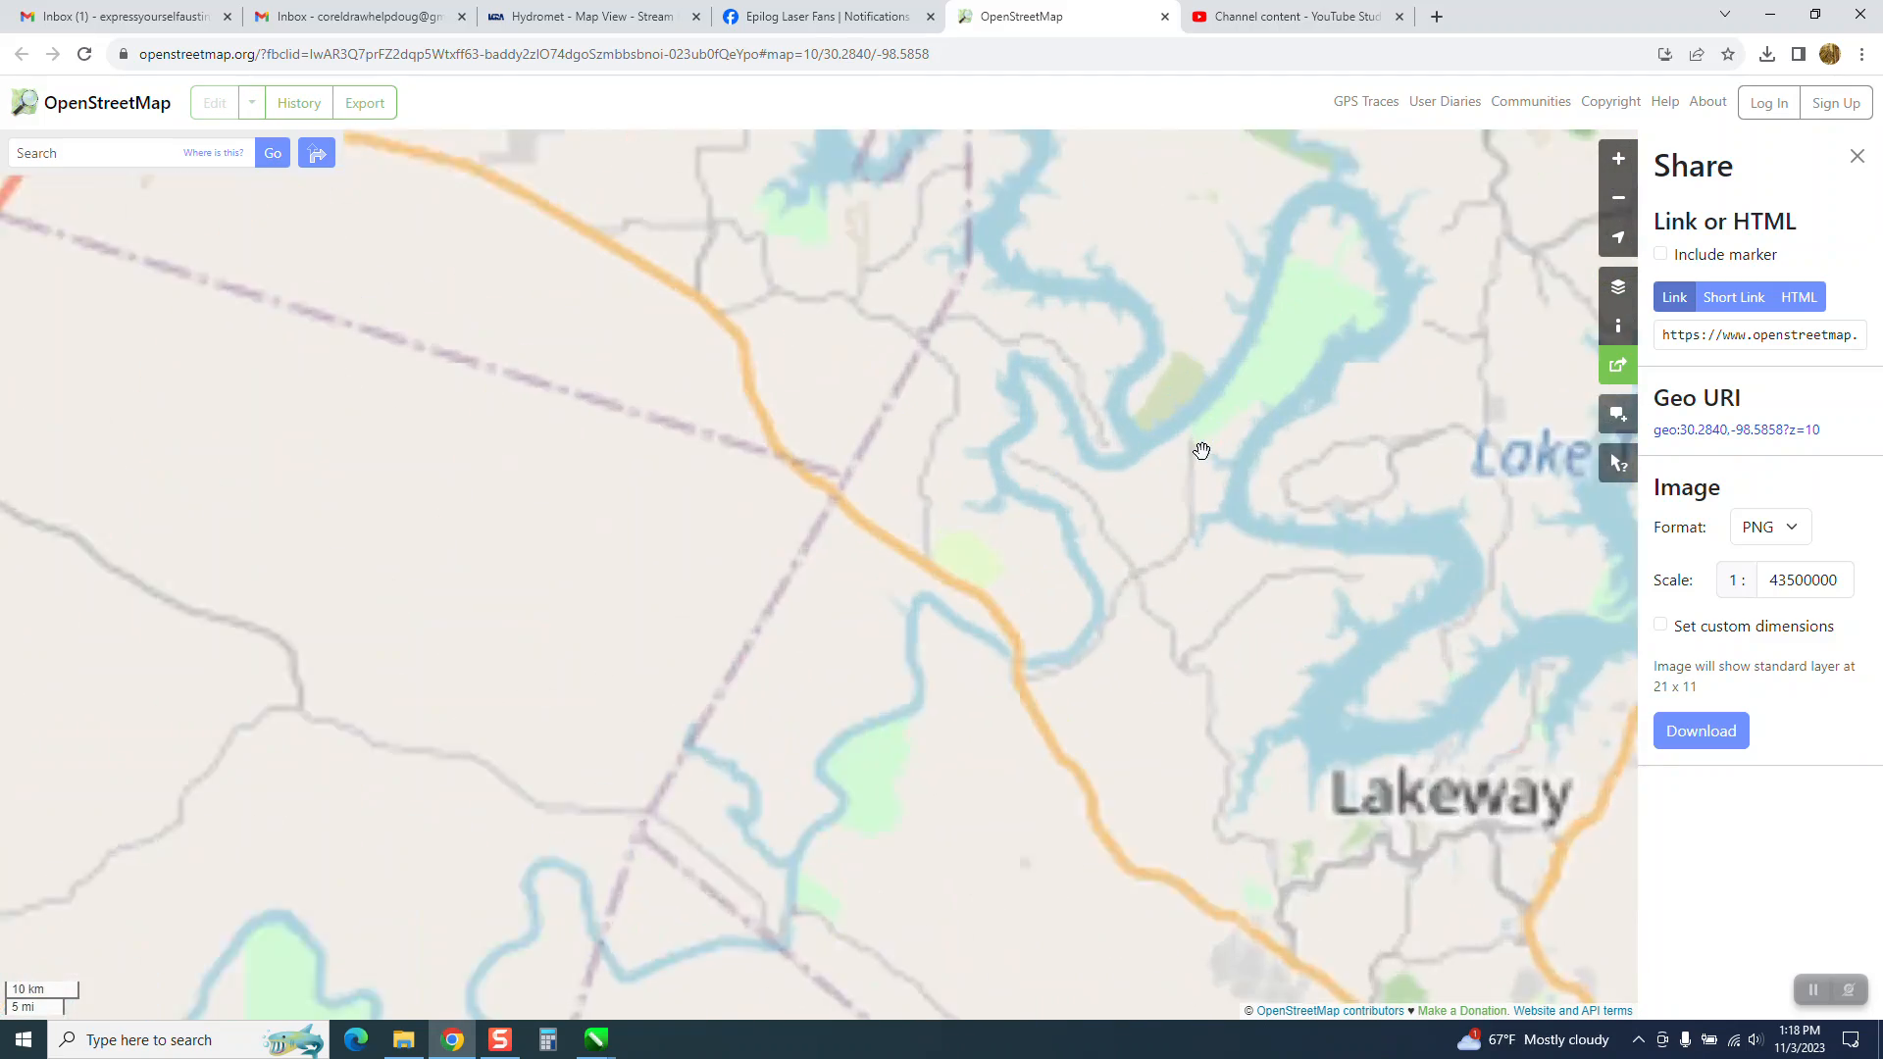
{"action": "left_click_drag", "start_coordinate": [1268, 489], "coordinate": [918, 673]}
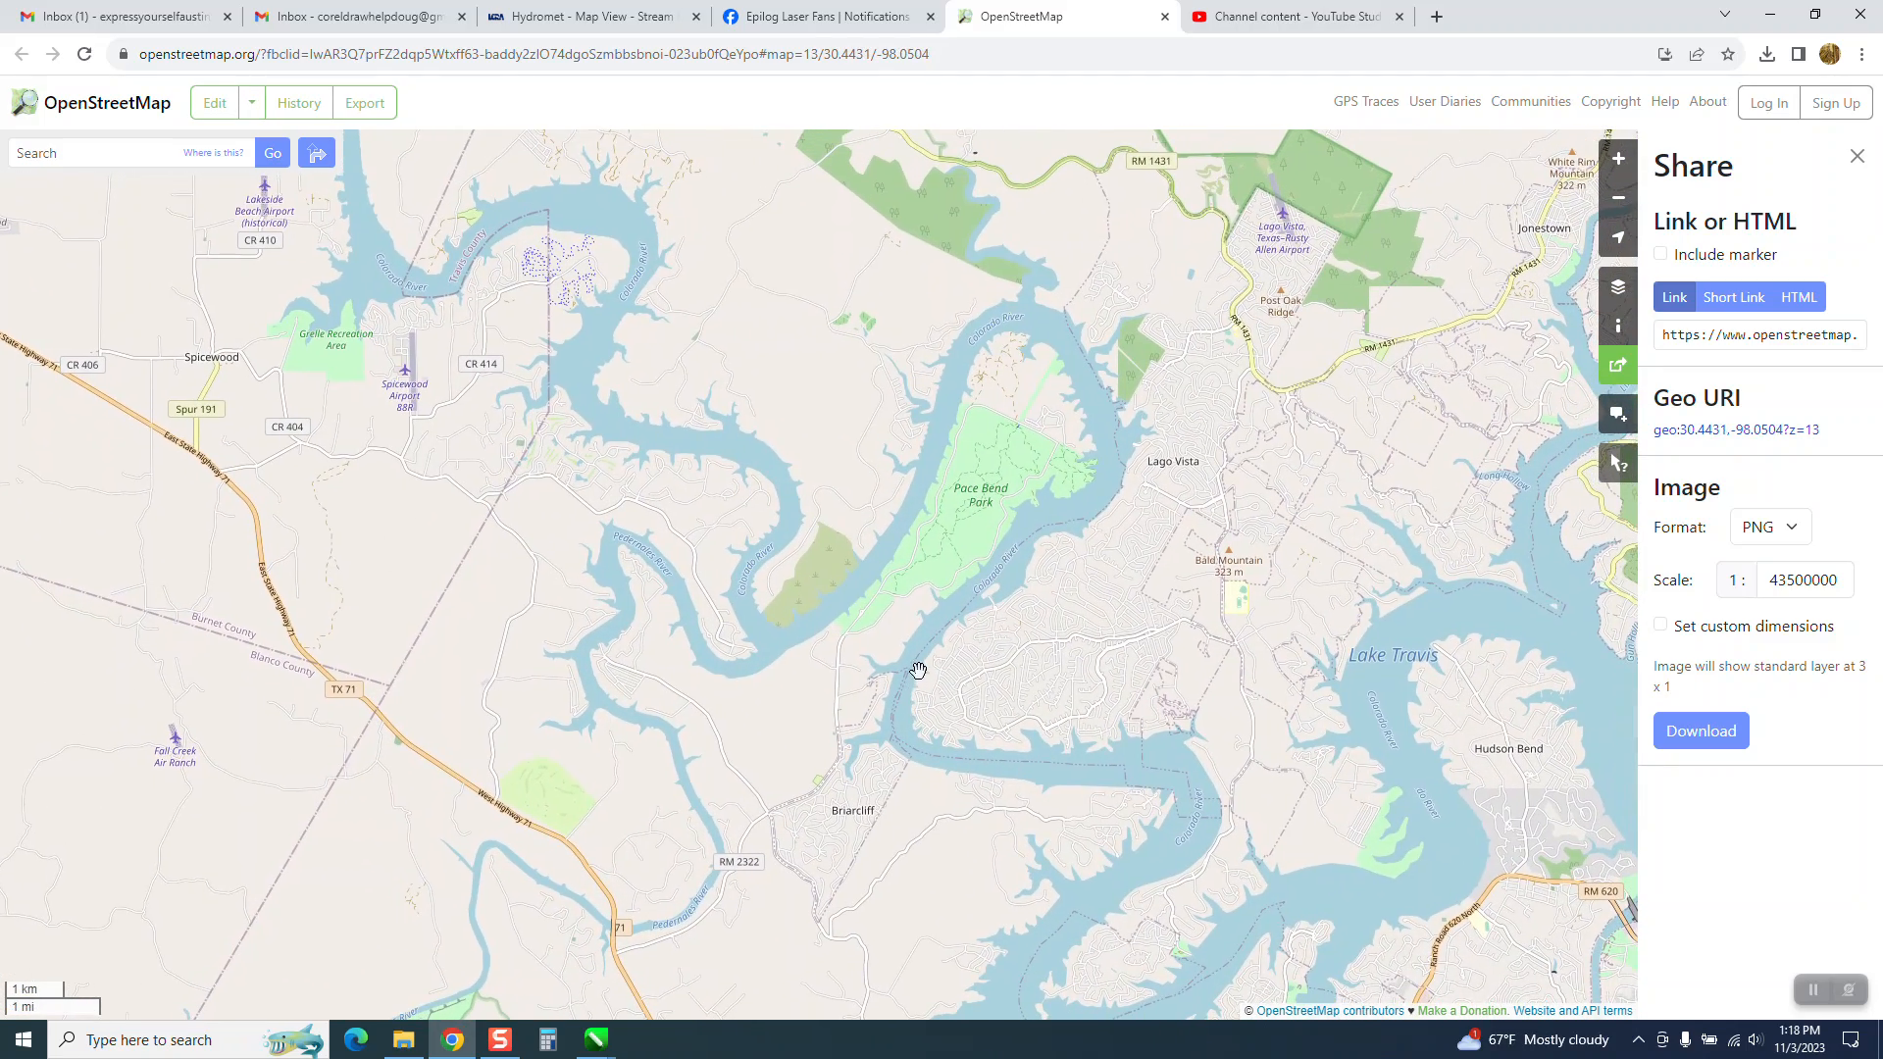
{"action": "scroll", "coordinate": [910, 654], "scroll_direction": "down", "scroll_amount": 3}
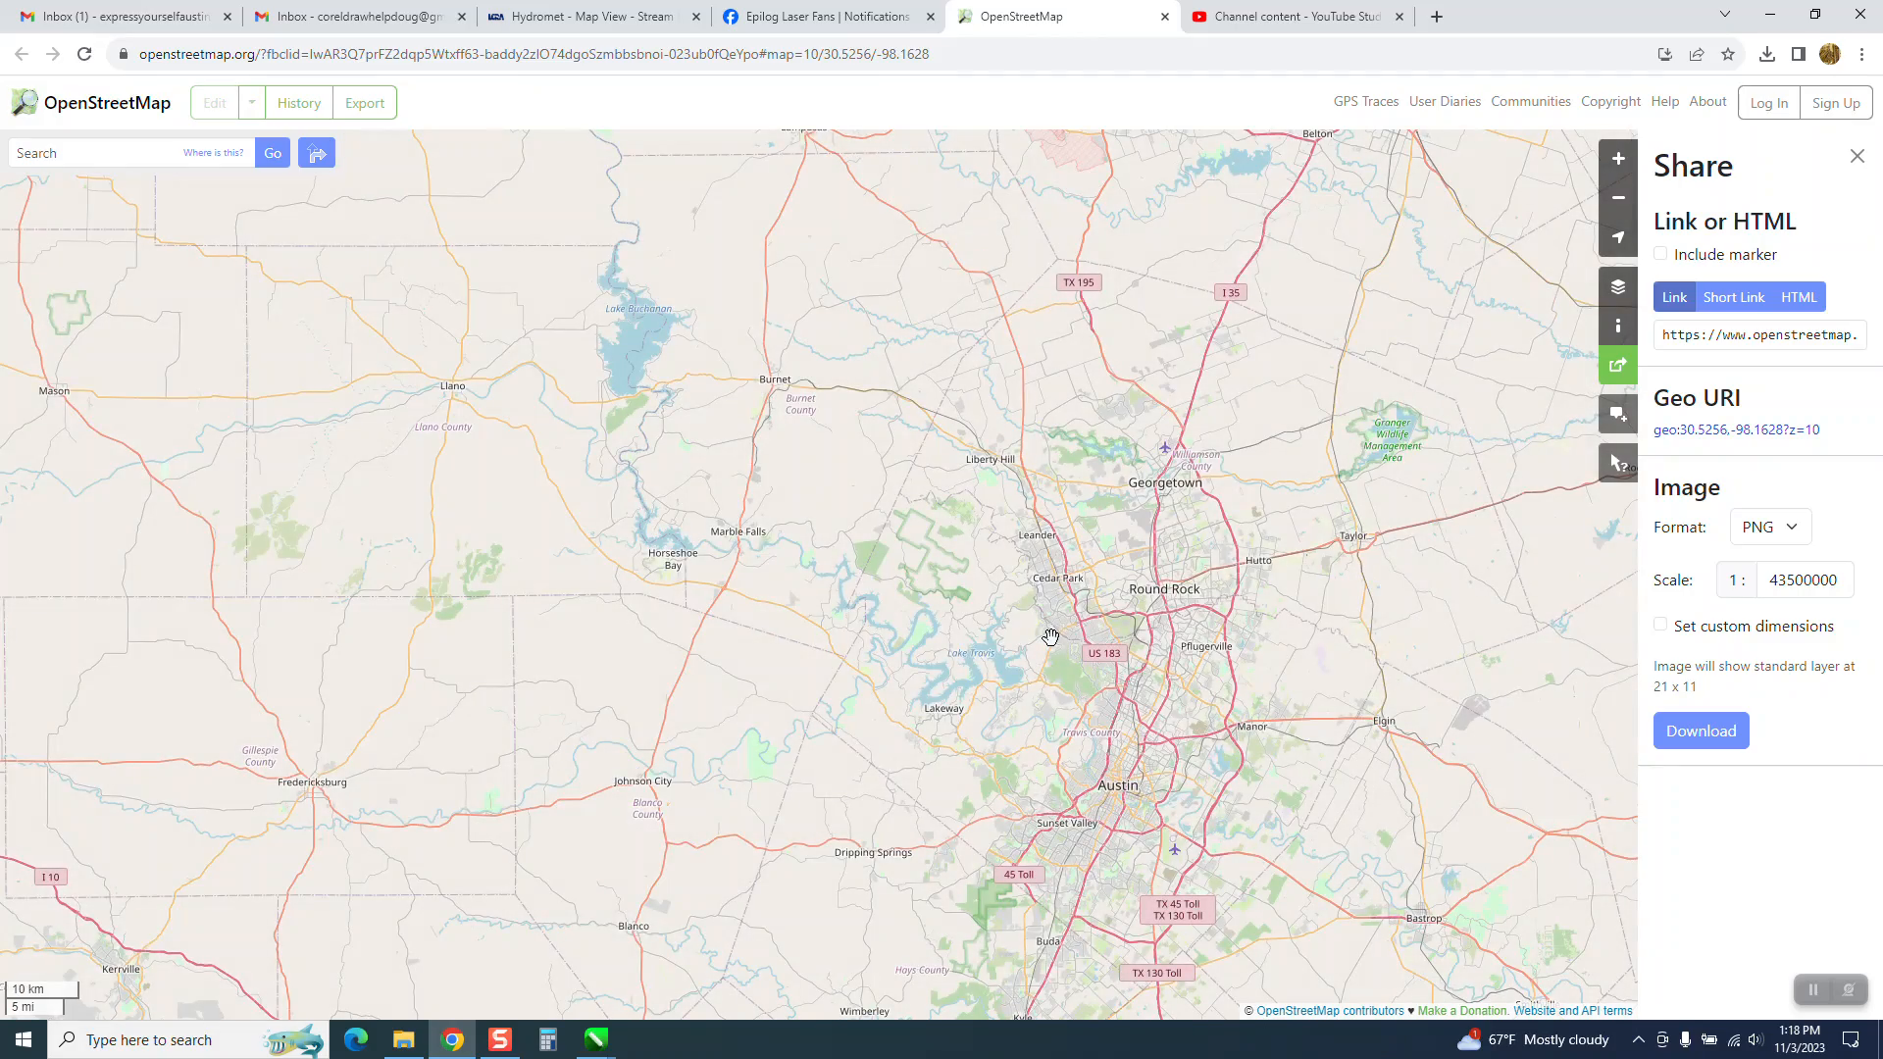
{"action": "scroll", "coordinate": [1050, 638], "scroll_direction": "up", "scroll_amount": 3}
{"action": "scroll", "coordinate": [1050, 639], "scroll_direction": "down", "scroll_amount": 3}
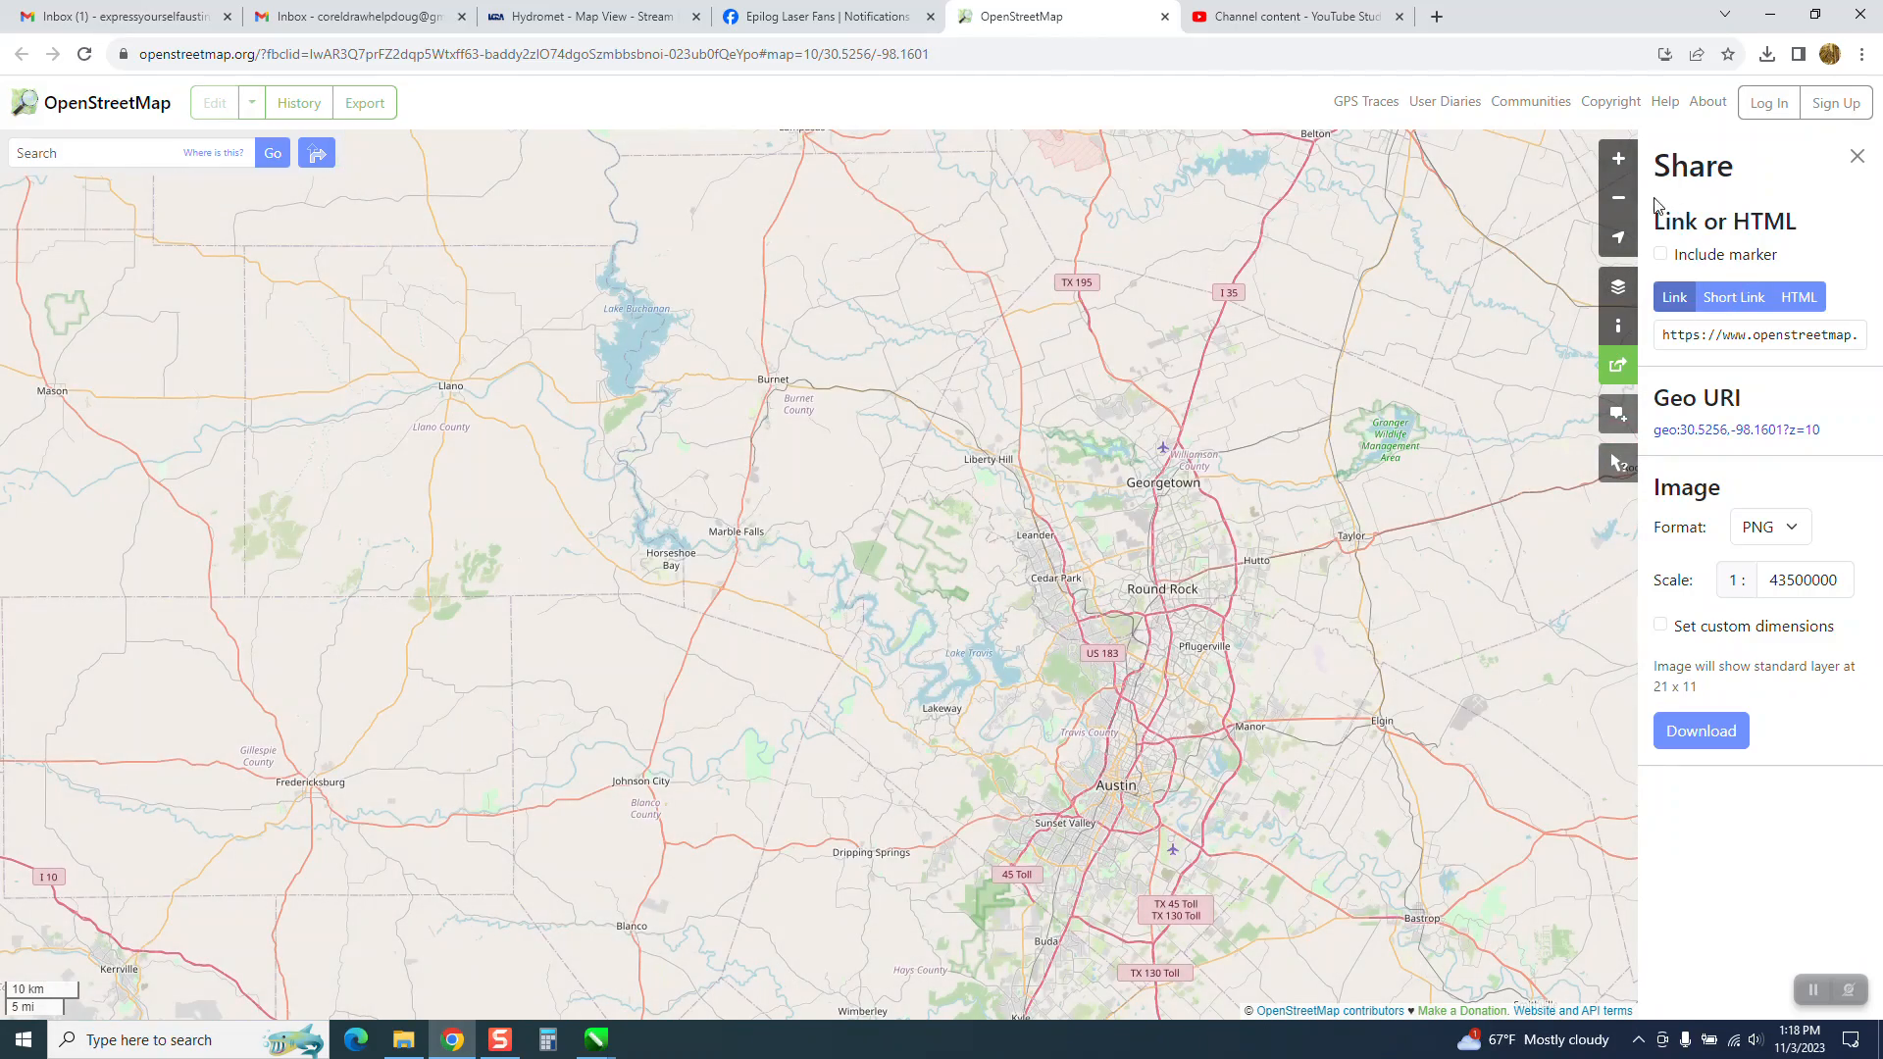
Frame the map on Lake Travis from Marble Falls in the west to Leander and Lakeway in the east.
{"action": "left_click", "coordinate": [1618, 158]}
{"action": "left_click", "coordinate": [1618, 158]}
{"action": "left_click_drag", "start_coordinate": [1459, 483], "coordinate": [1331, 417]}
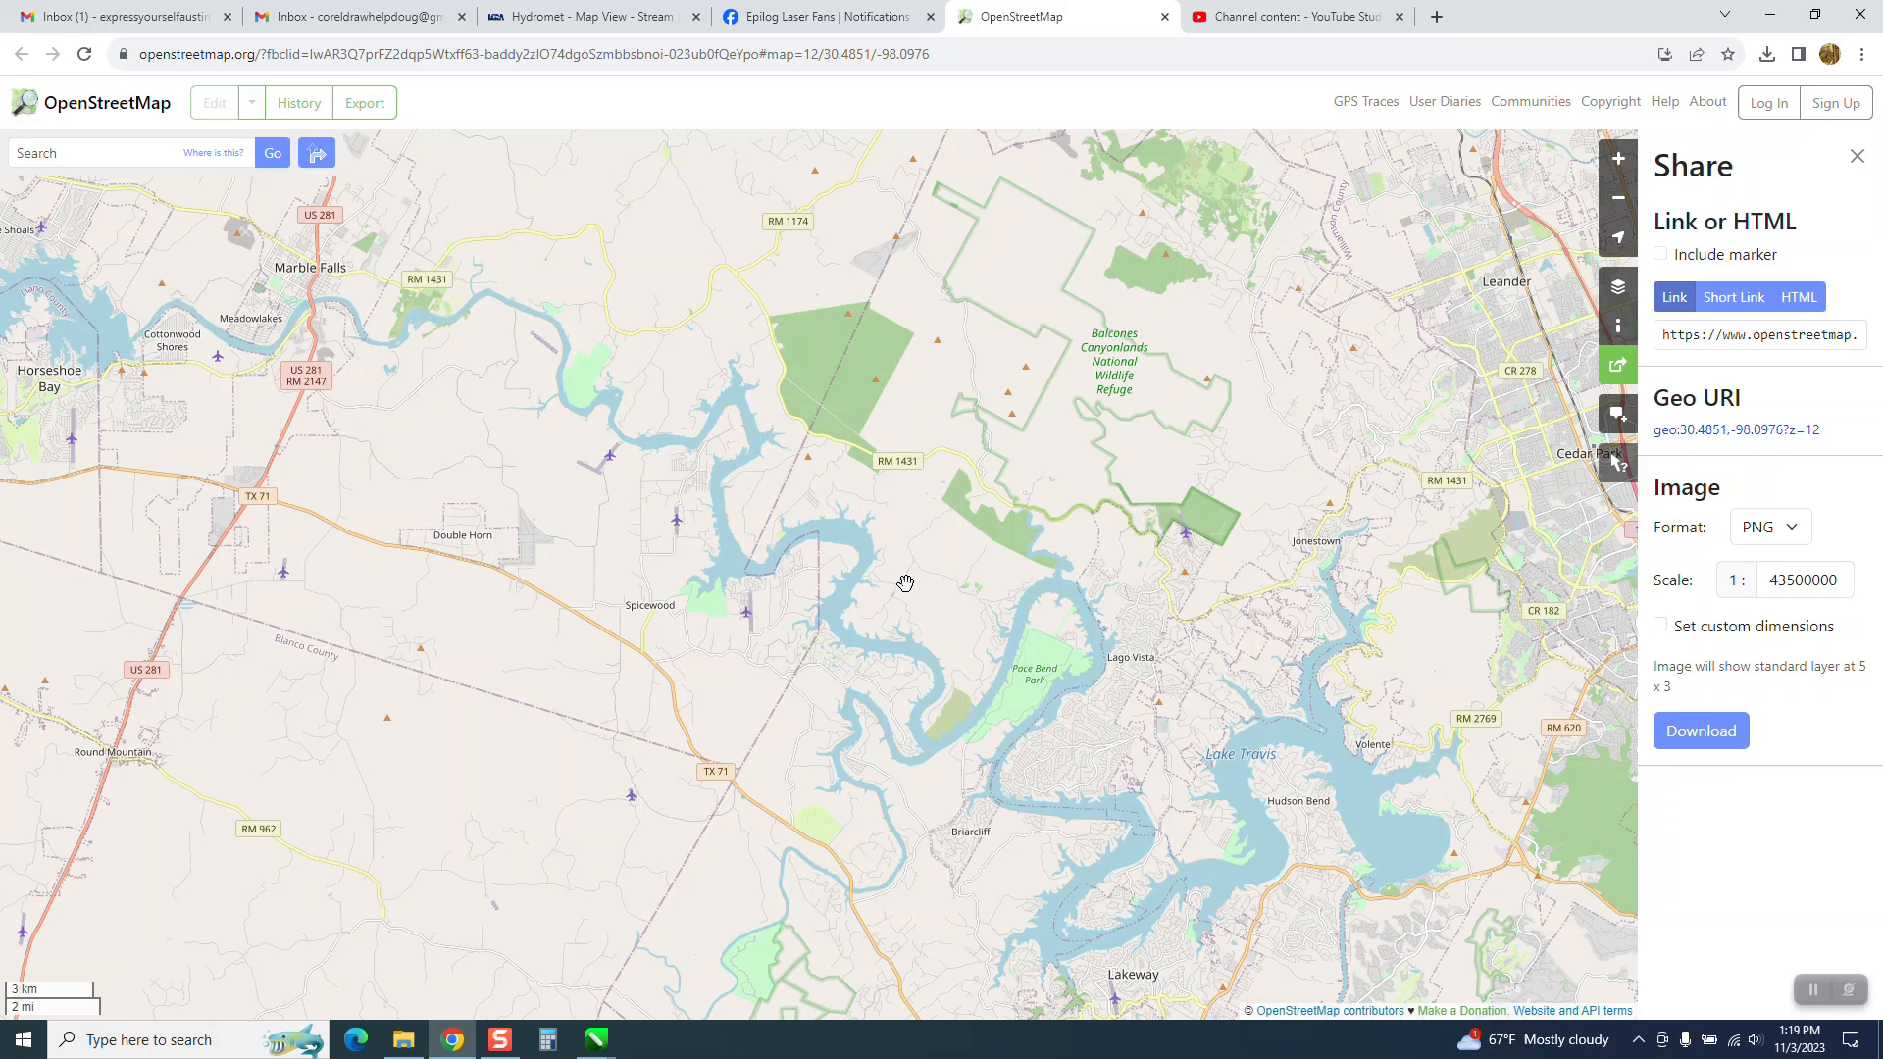
Try to download the framed map as a PNG image twice, viewing and closing each downloaded file.
{"action": "left_click", "coordinate": [1702, 737]}
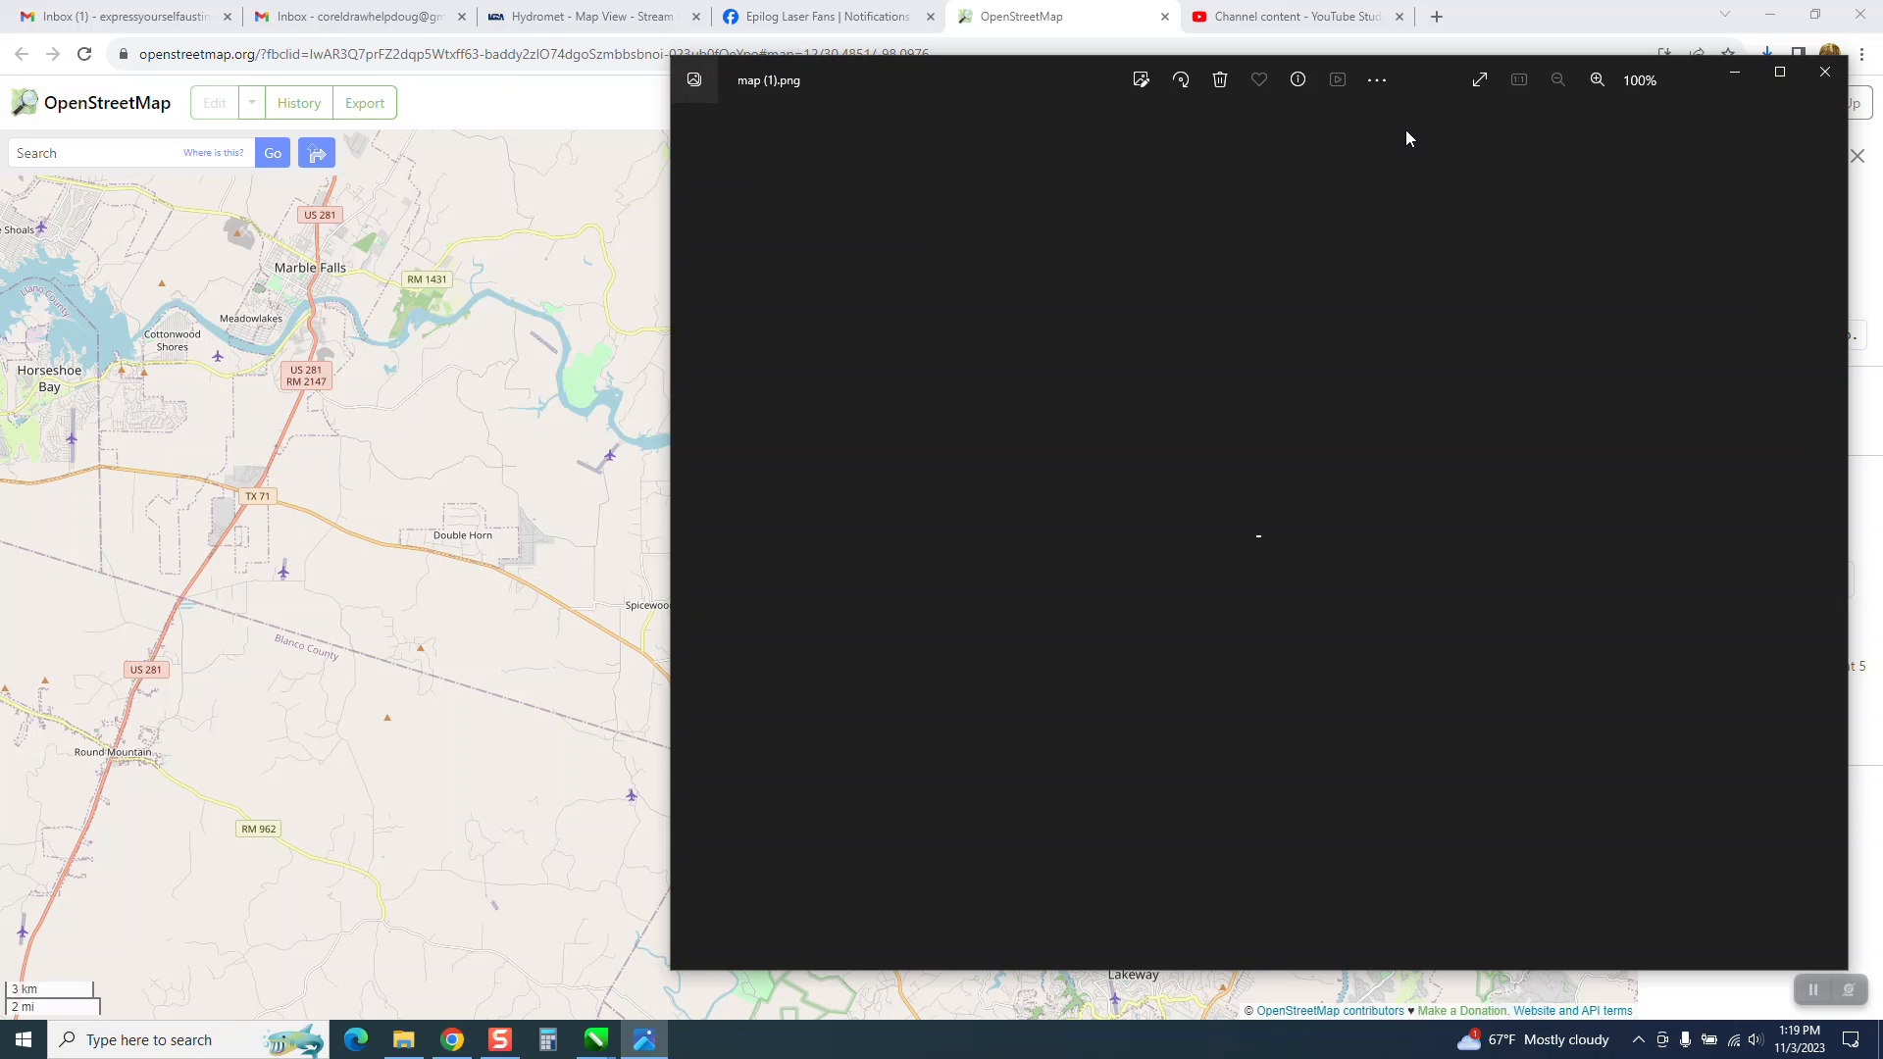
{"action": "left_click", "coordinate": [1825, 71]}
{"action": "left_click", "coordinate": [1707, 730]}
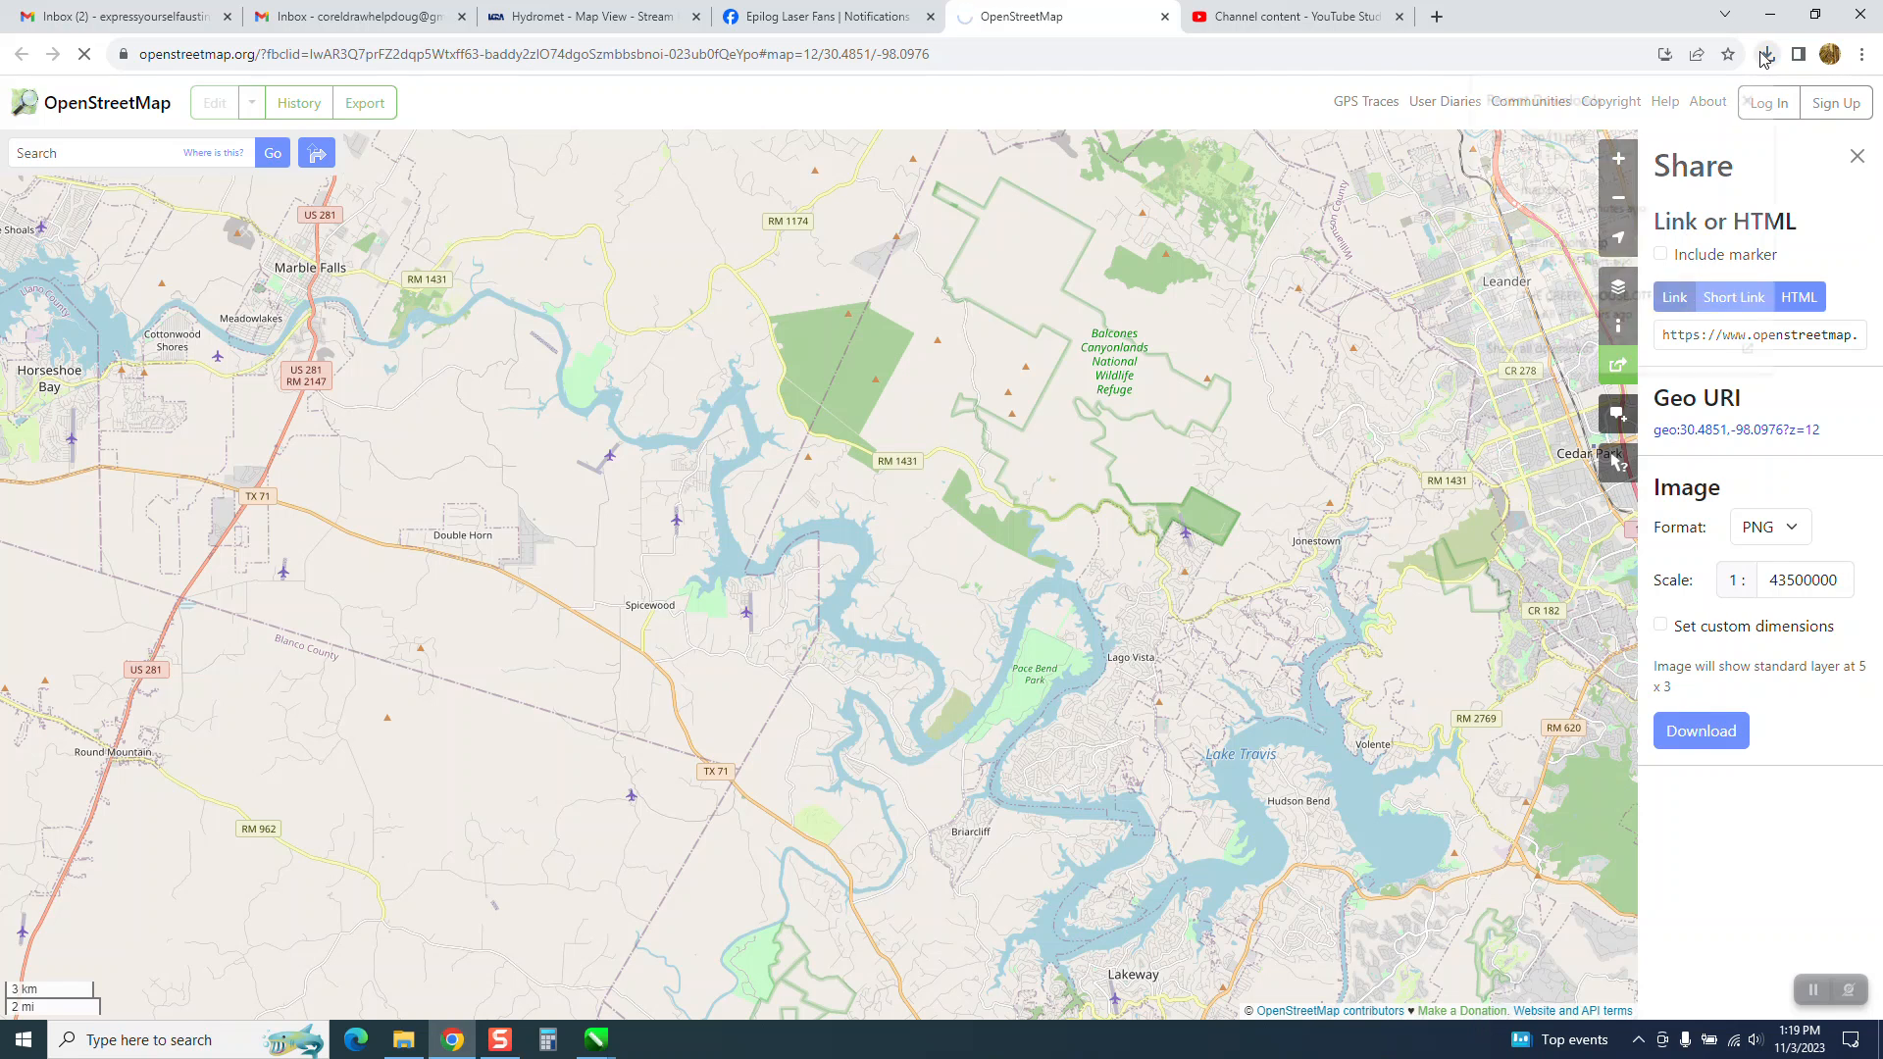
{"action": "left_click", "coordinate": [1561, 136]}
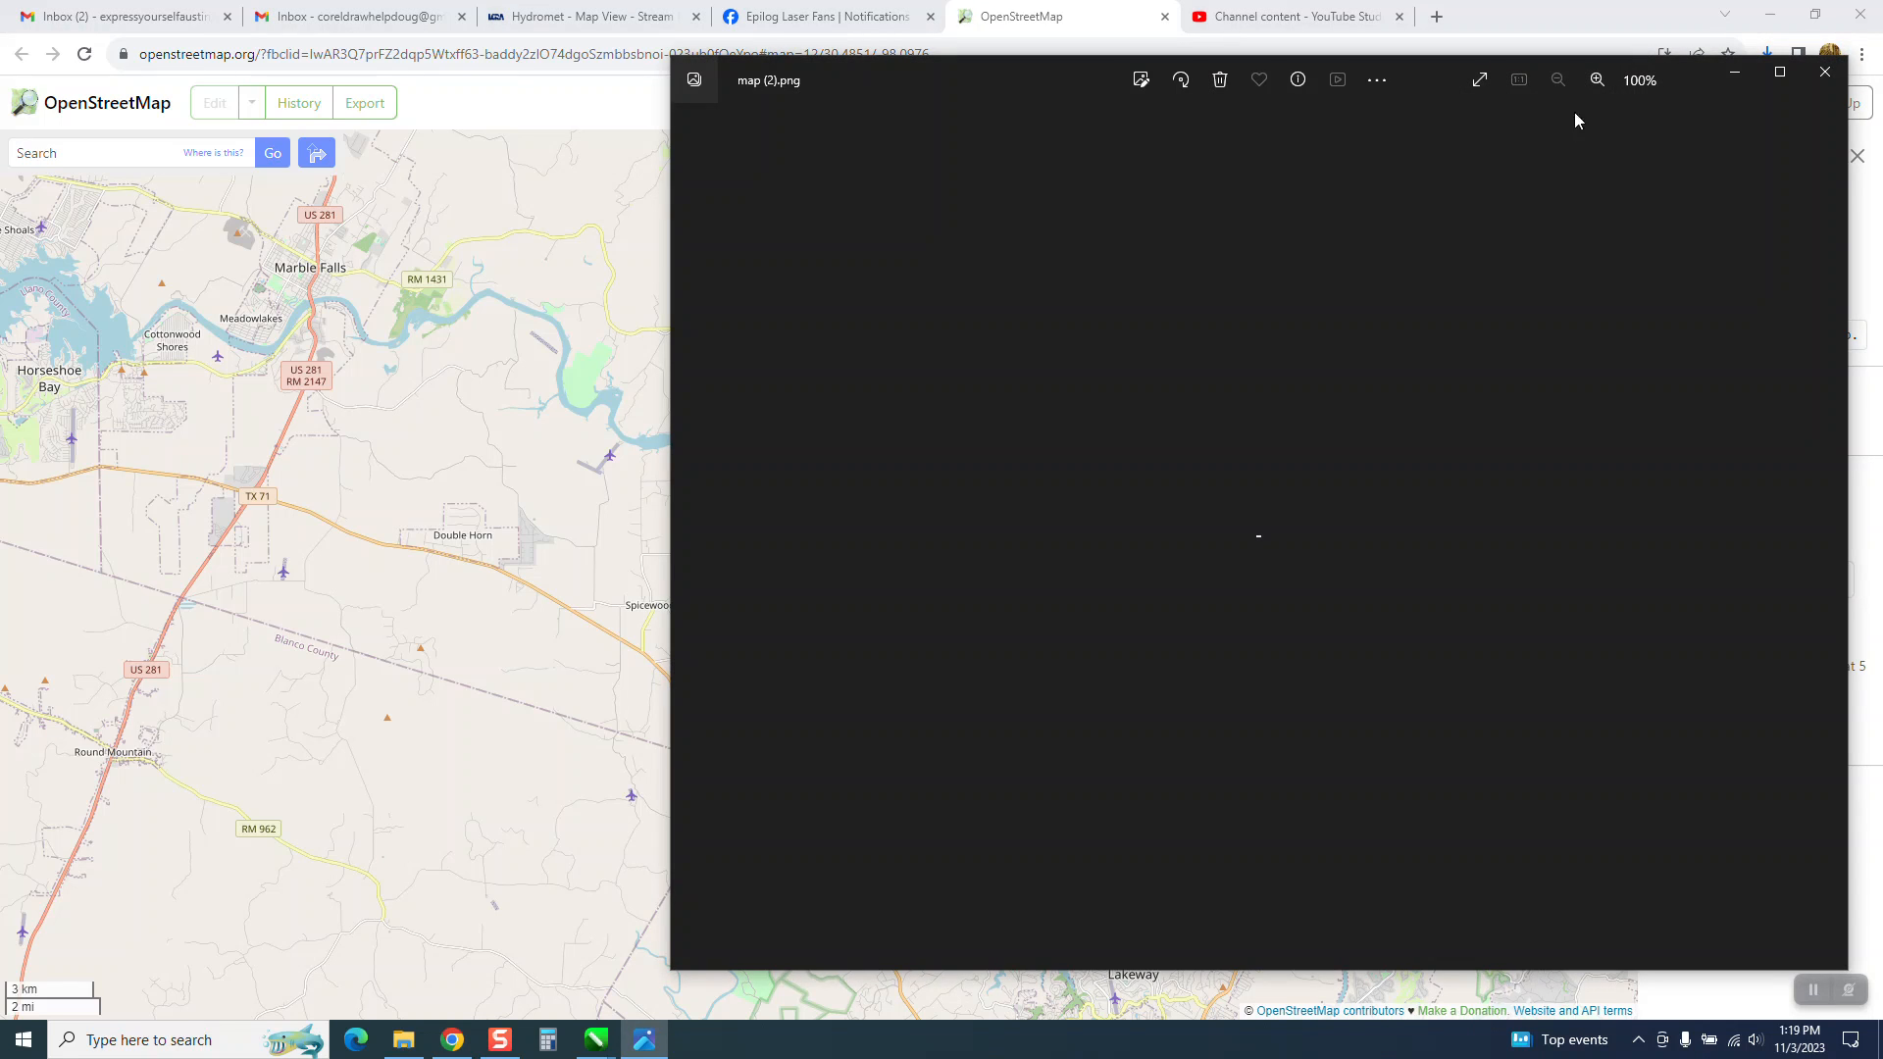
{"action": "left_click", "coordinate": [1824, 72]}
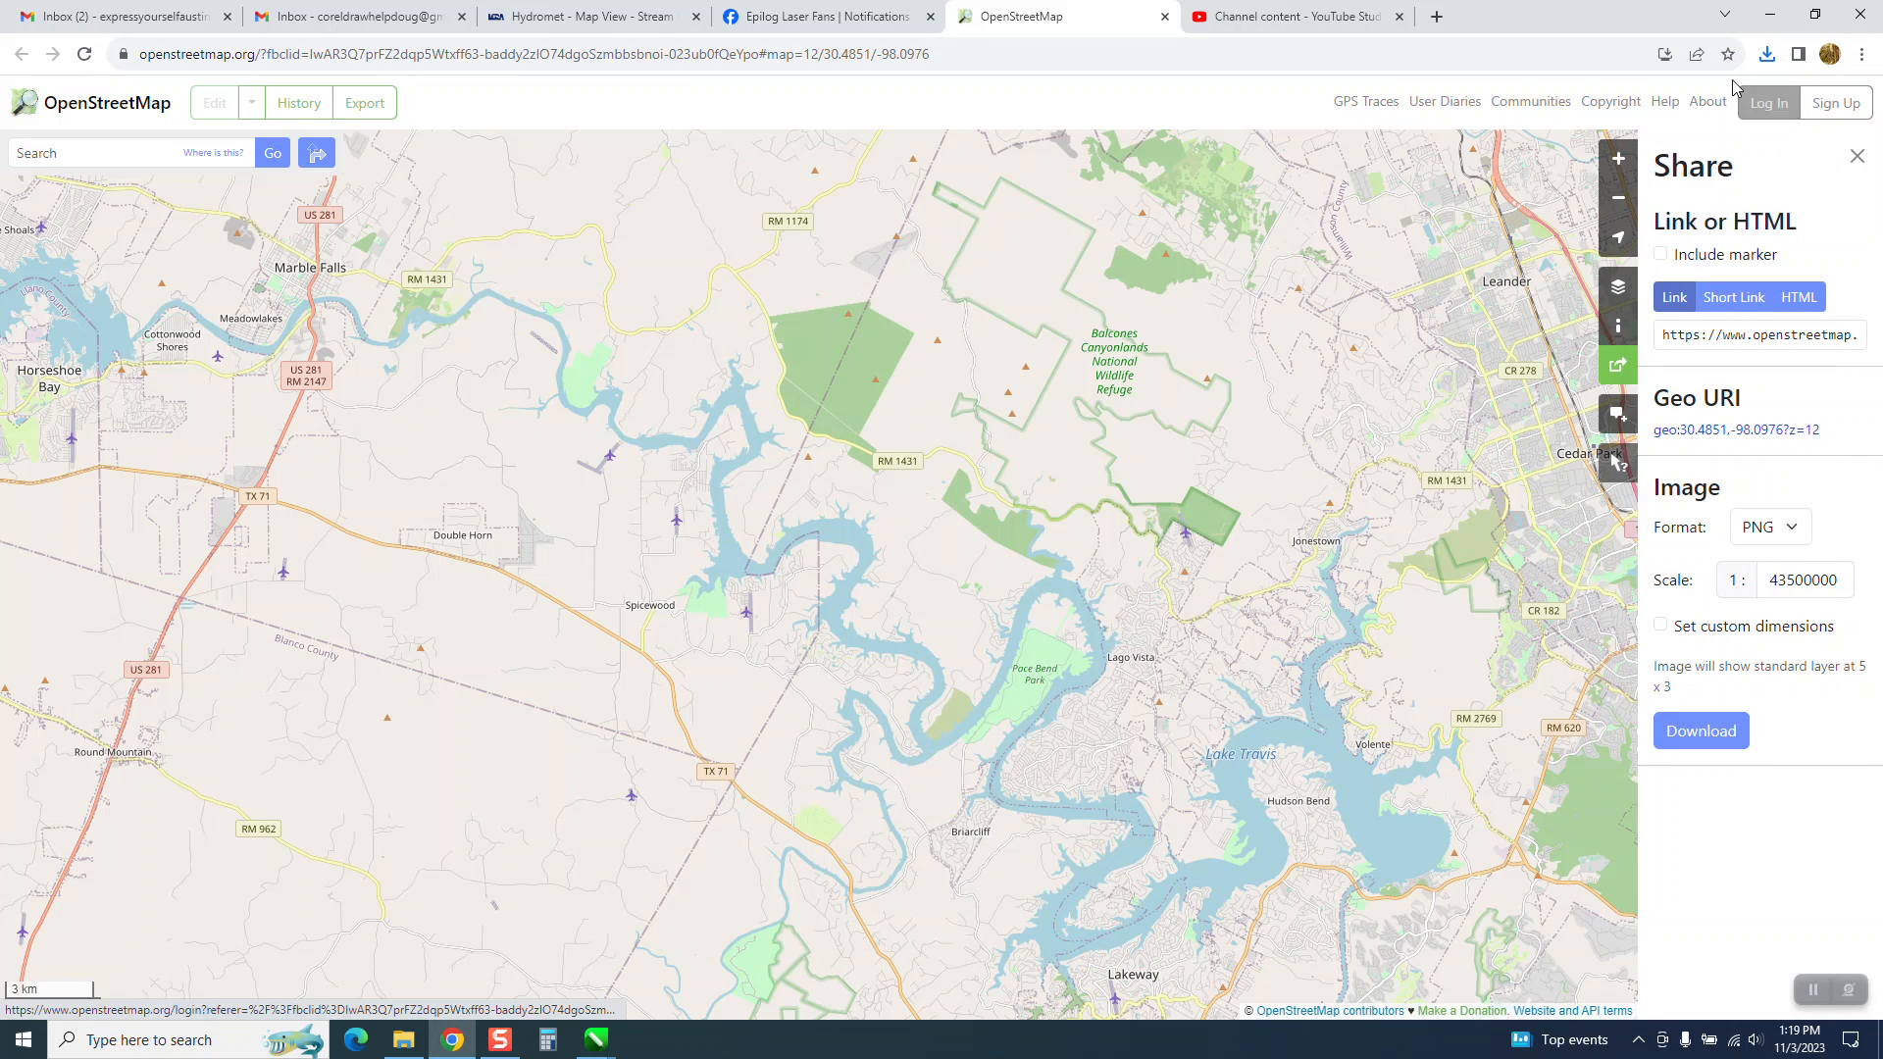
Open the earlier map.png from the recent downloads and copy the image to the clipboard.
{"action": "left_click", "coordinate": [1766, 54]}
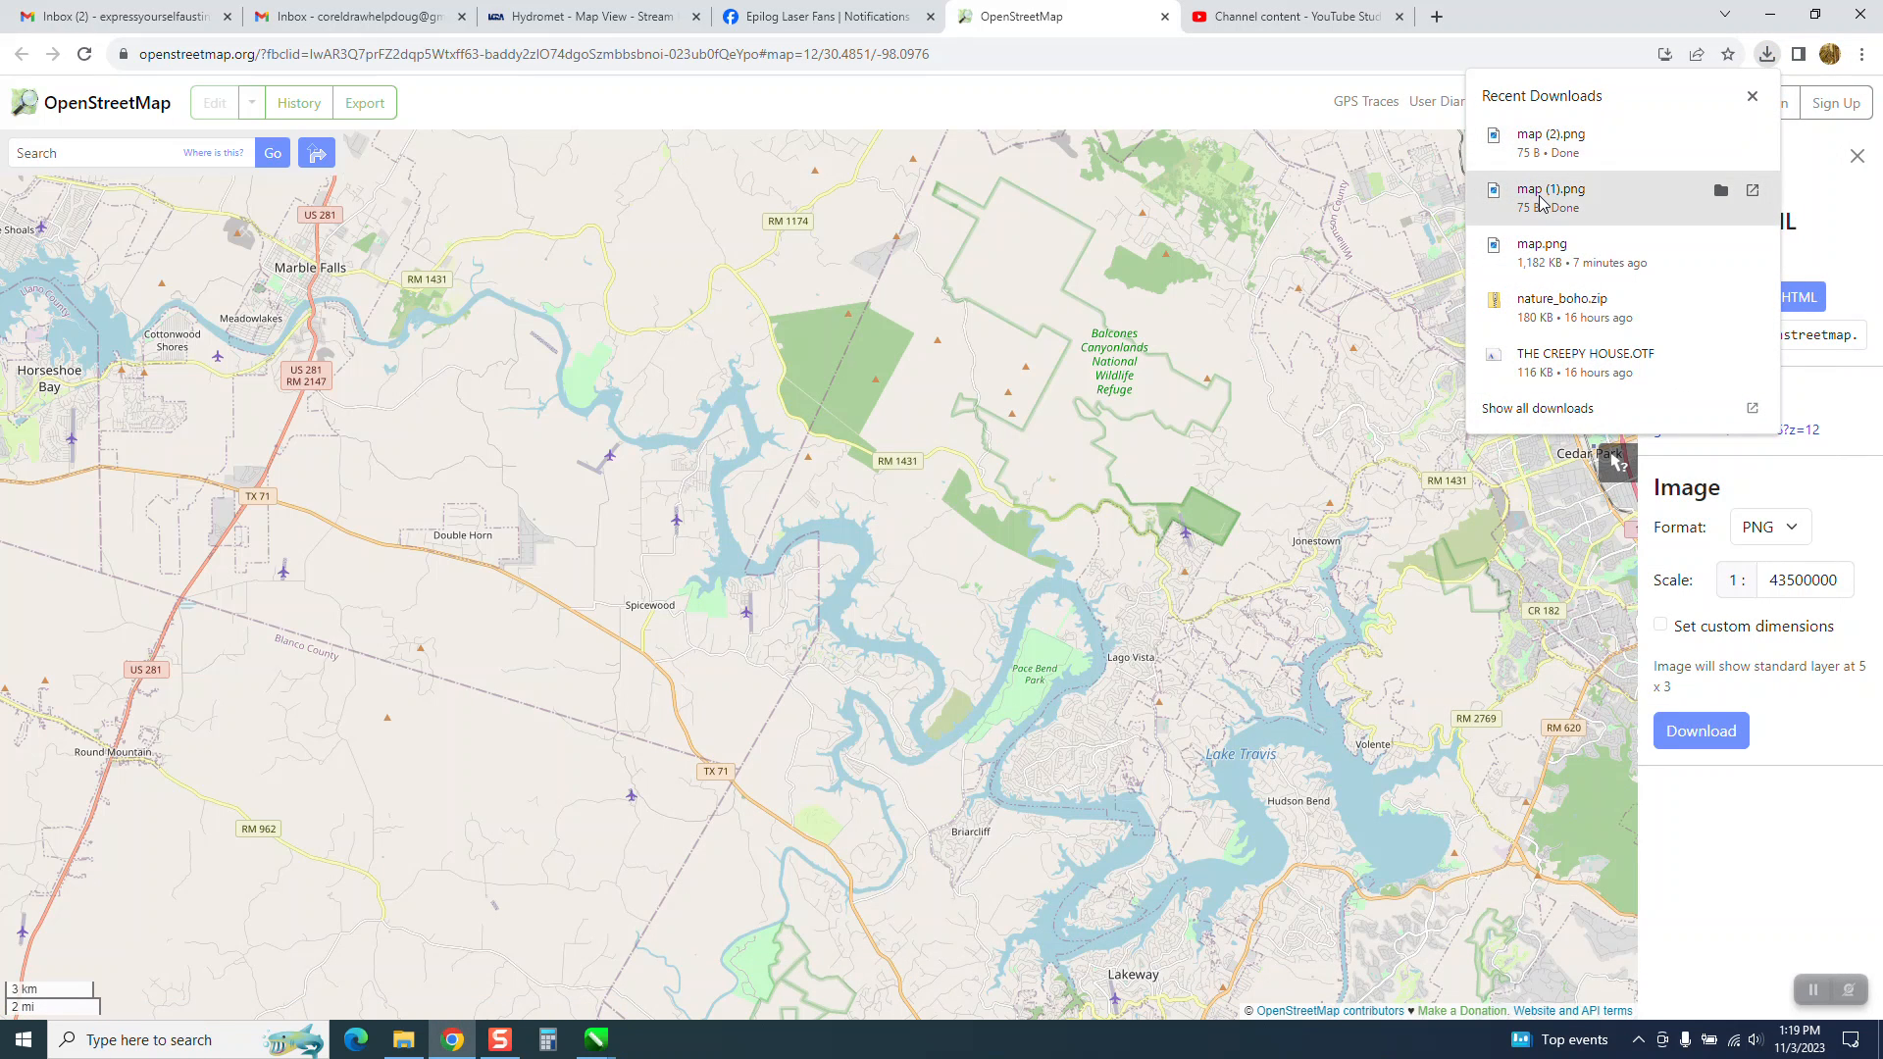
{"action": "left_click", "coordinate": [1534, 252]}
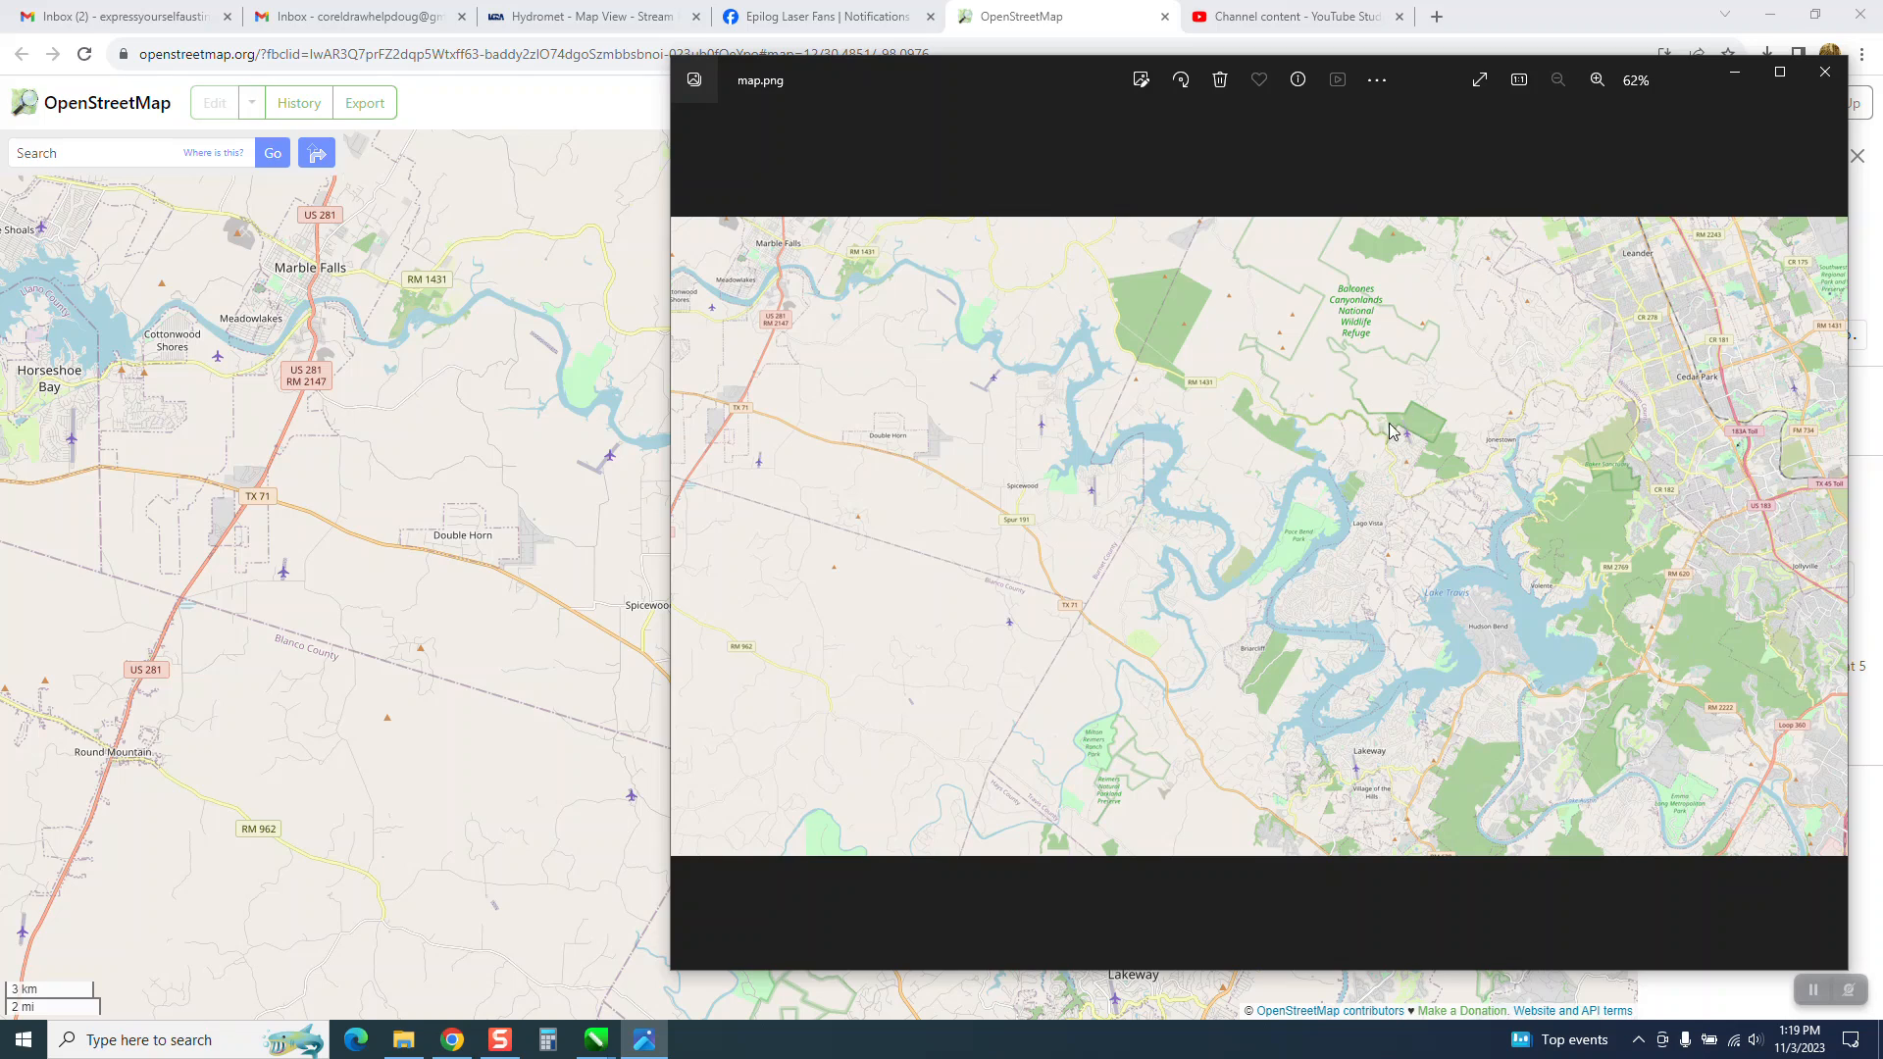
{"action": "left_click", "coordinate": [1377, 80]}
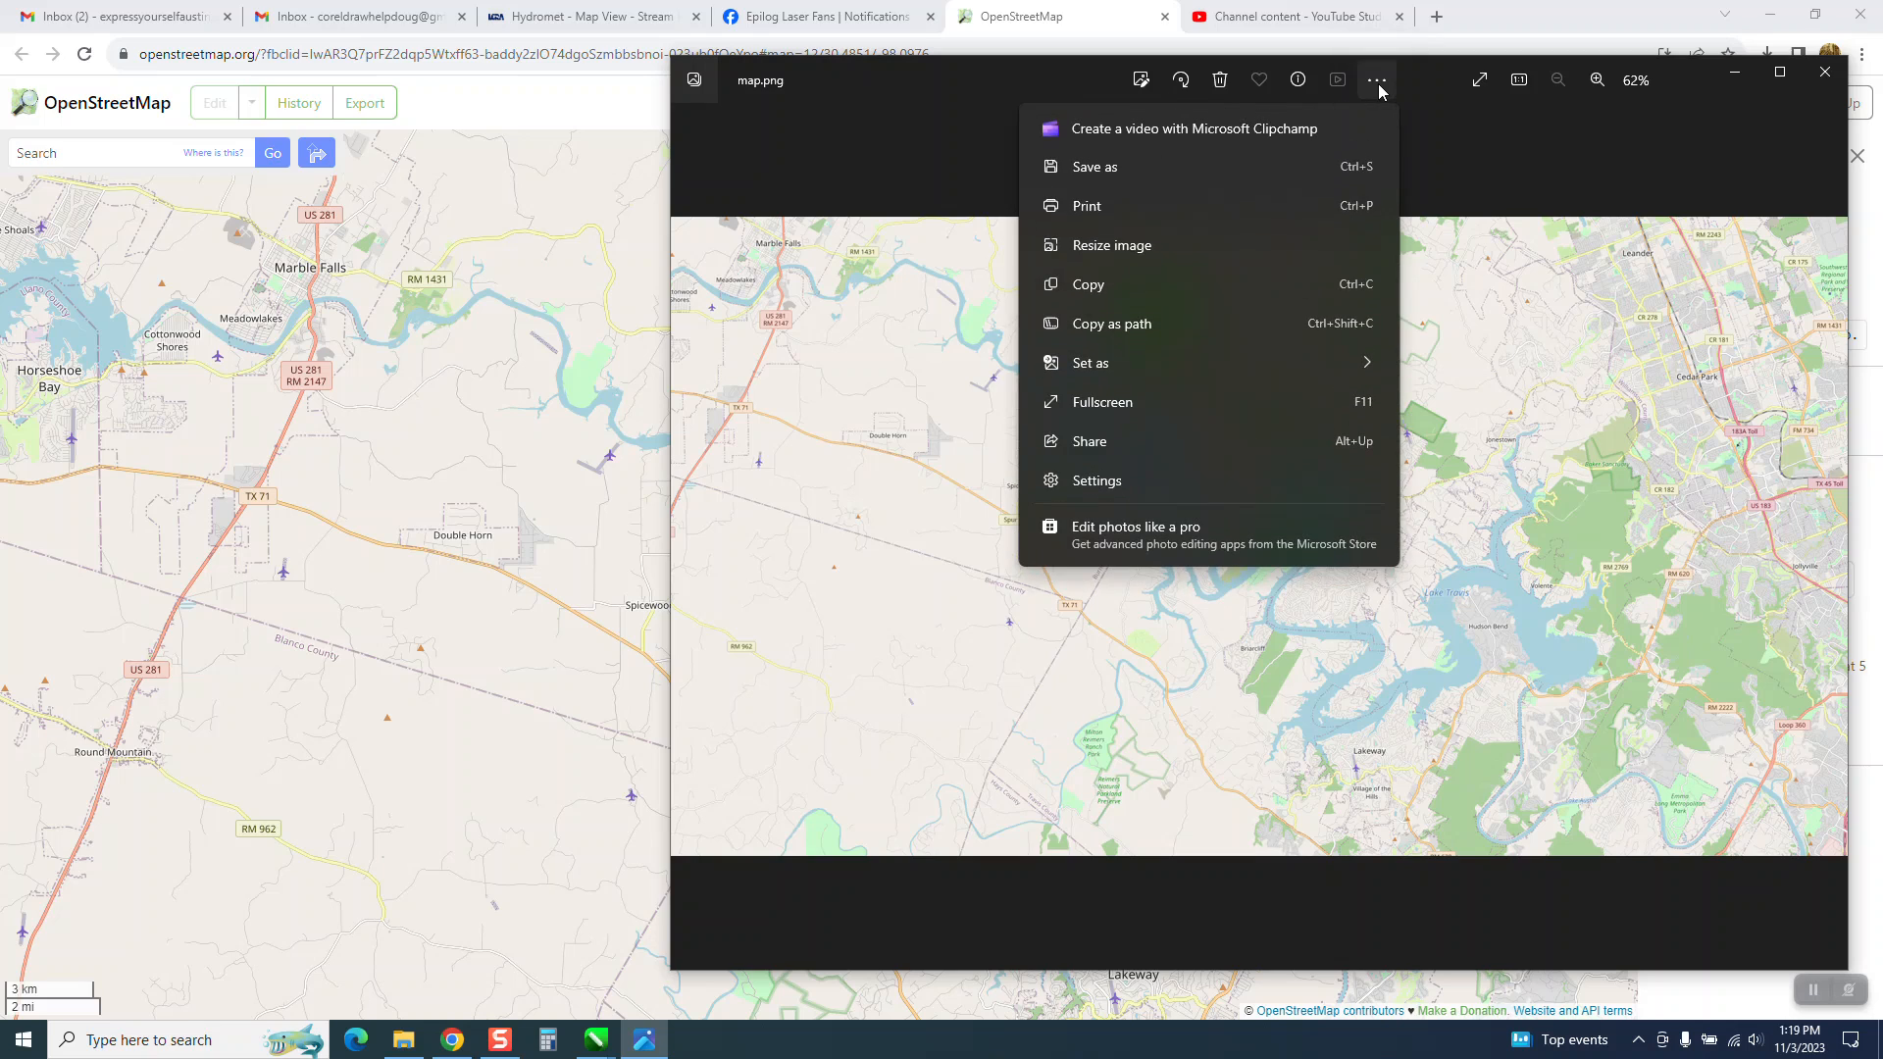
{"action": "left_click", "coordinate": [1100, 285]}
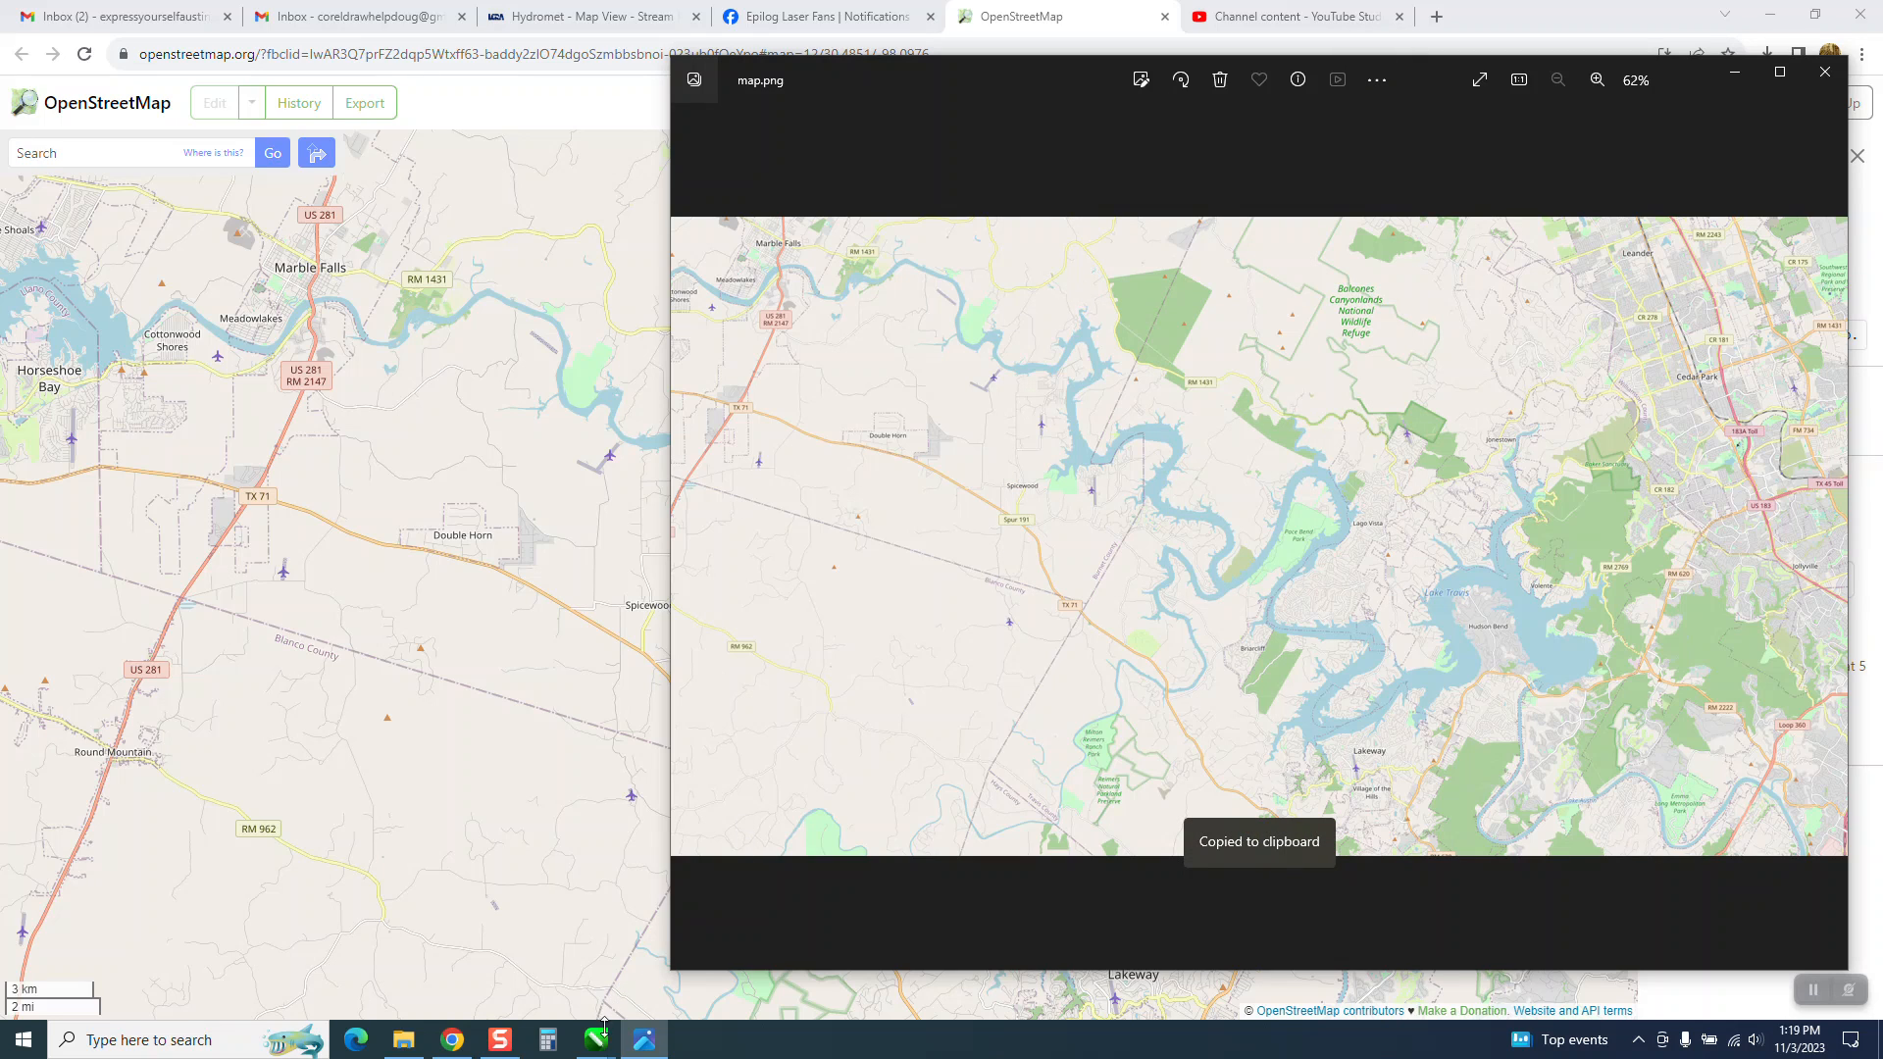
Switch back to CorelDRAW and paste the copied map image into the Untitled-13 document.
{"action": "mouse_move", "coordinate": [600, 1035]}
{"action": "left_click", "coordinate": [1814, 970]}
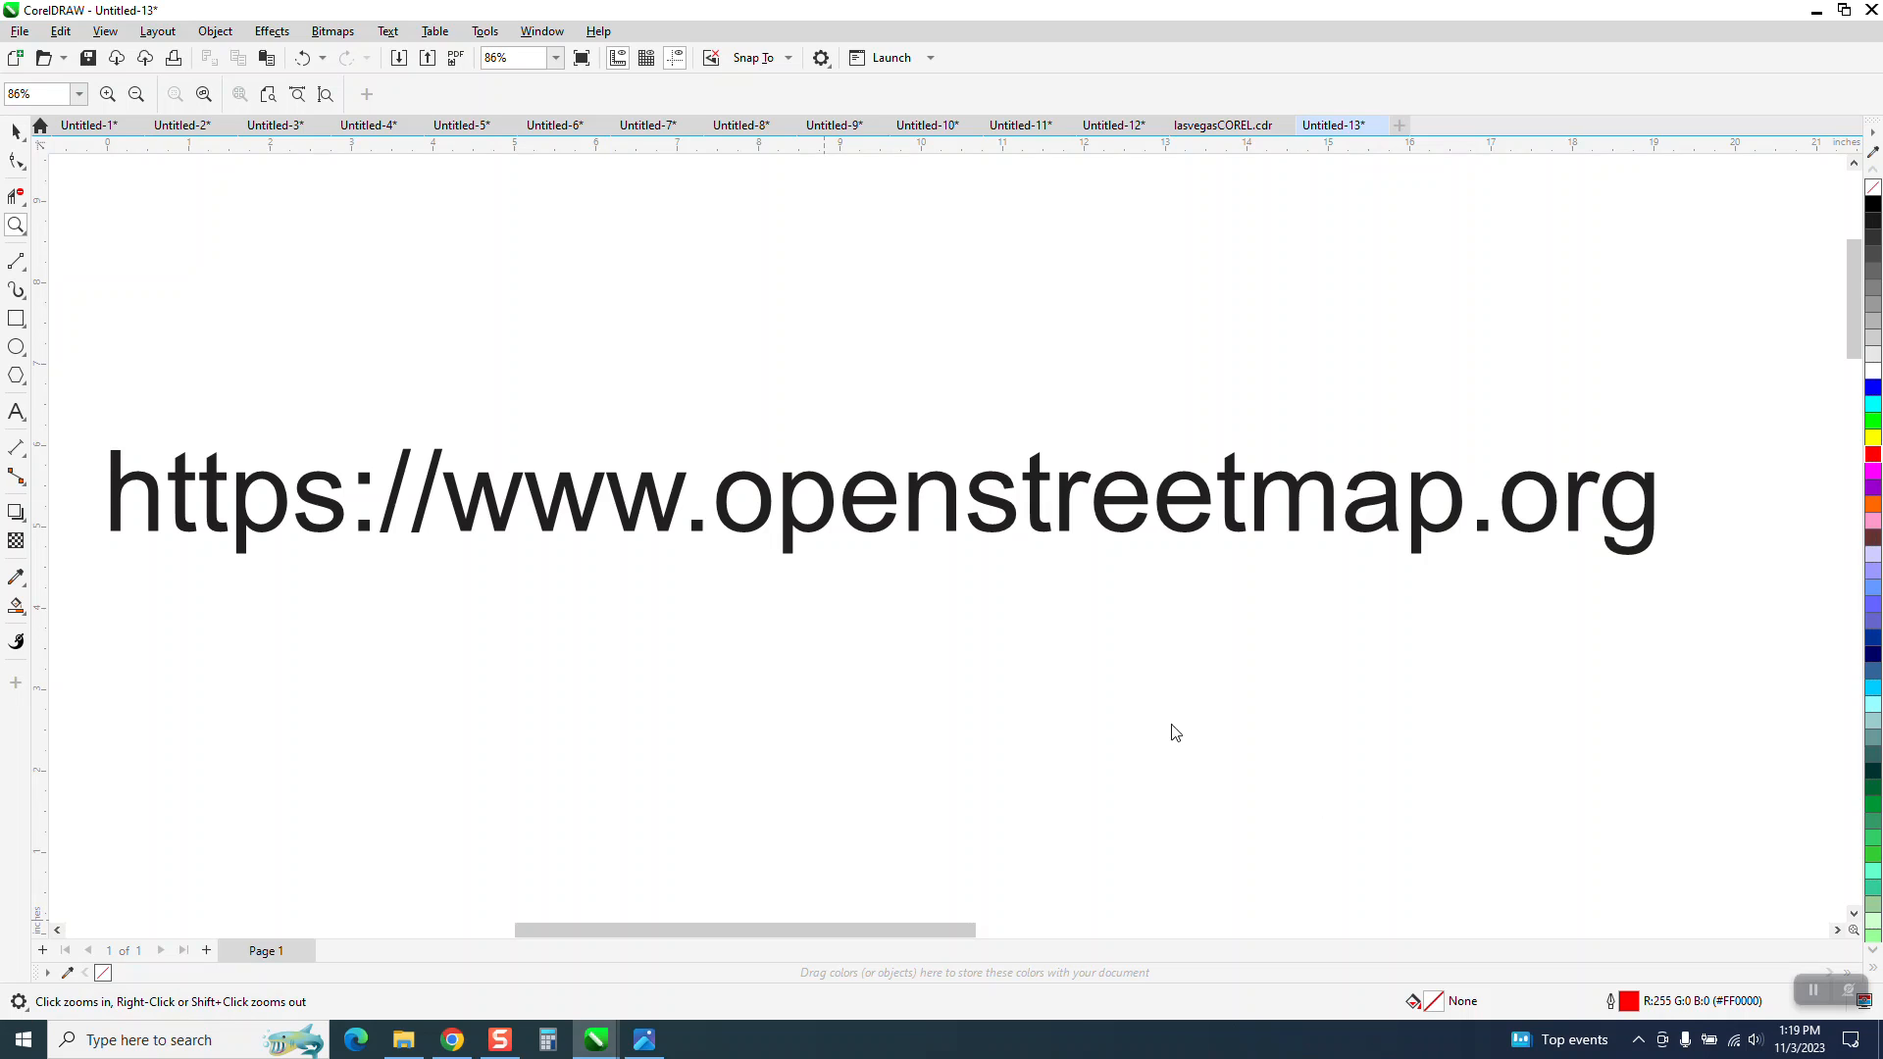
{"action": "right_click", "coordinate": [867, 458]}
{"action": "right_click", "coordinate": [867, 458]}
{"action": "left_click", "coordinate": [16, 130]}
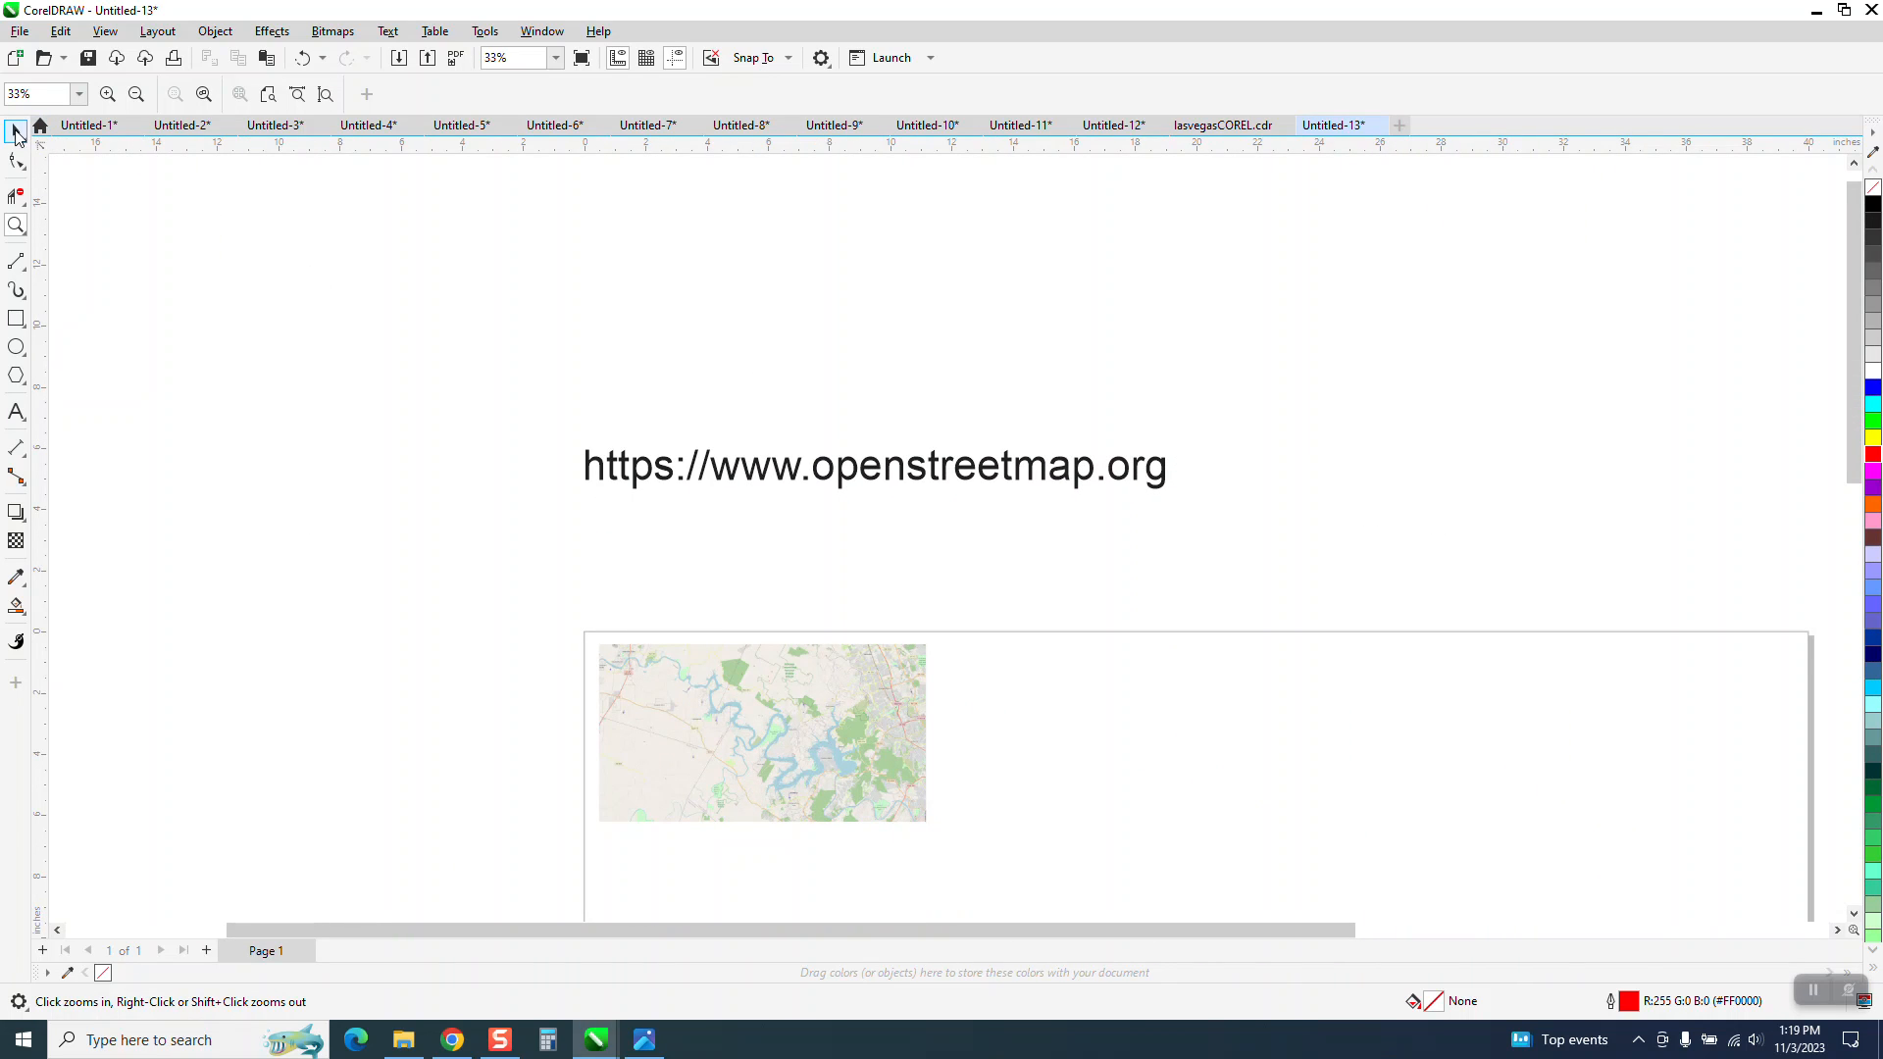
{"action": "right_click", "coordinate": [359, 255]}
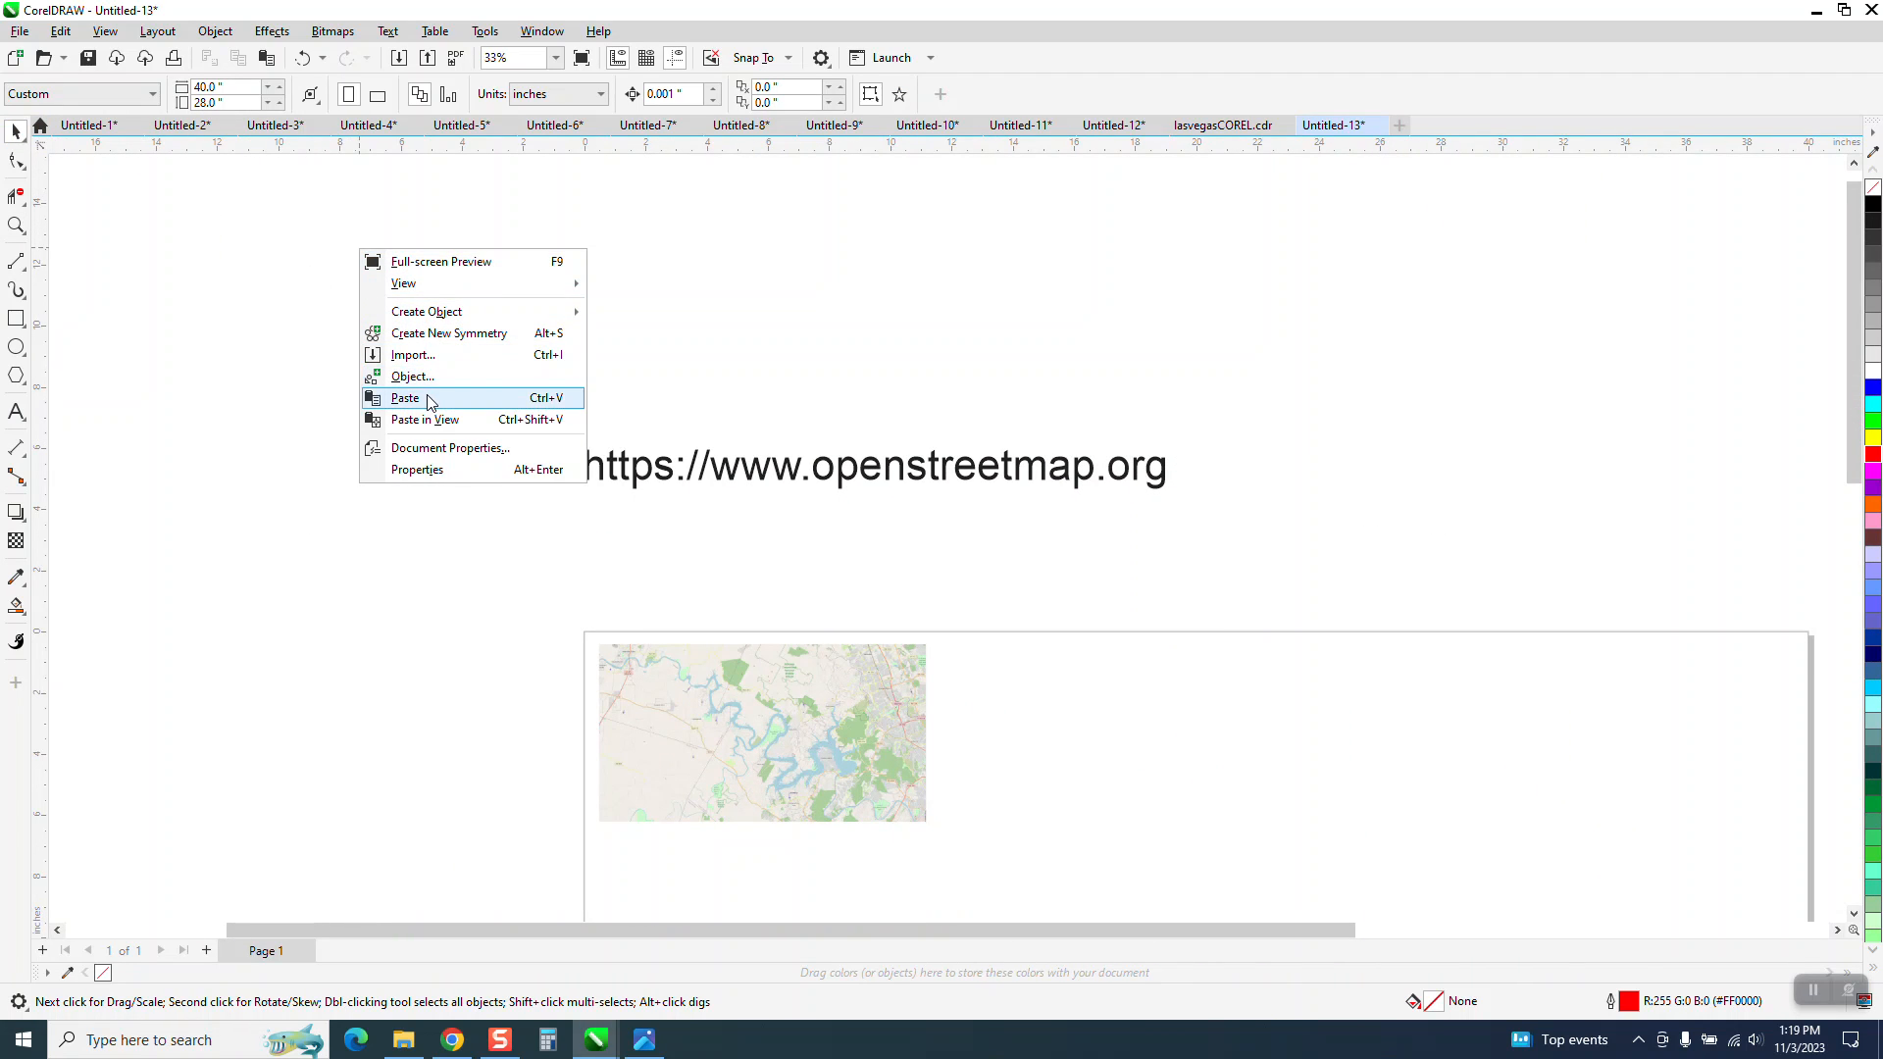
{"action": "left_click", "coordinate": [427, 396]}
Move the pasted map off the page, shrink it to about 6.9 by 3.7 inches, and delete it.
{"action": "scroll", "coordinate": [434, 384], "scroll_direction": "down", "scroll_amount": 2}
{"action": "left_click_drag", "start_coordinate": [1024, 774], "coordinate": [1421, 395]}
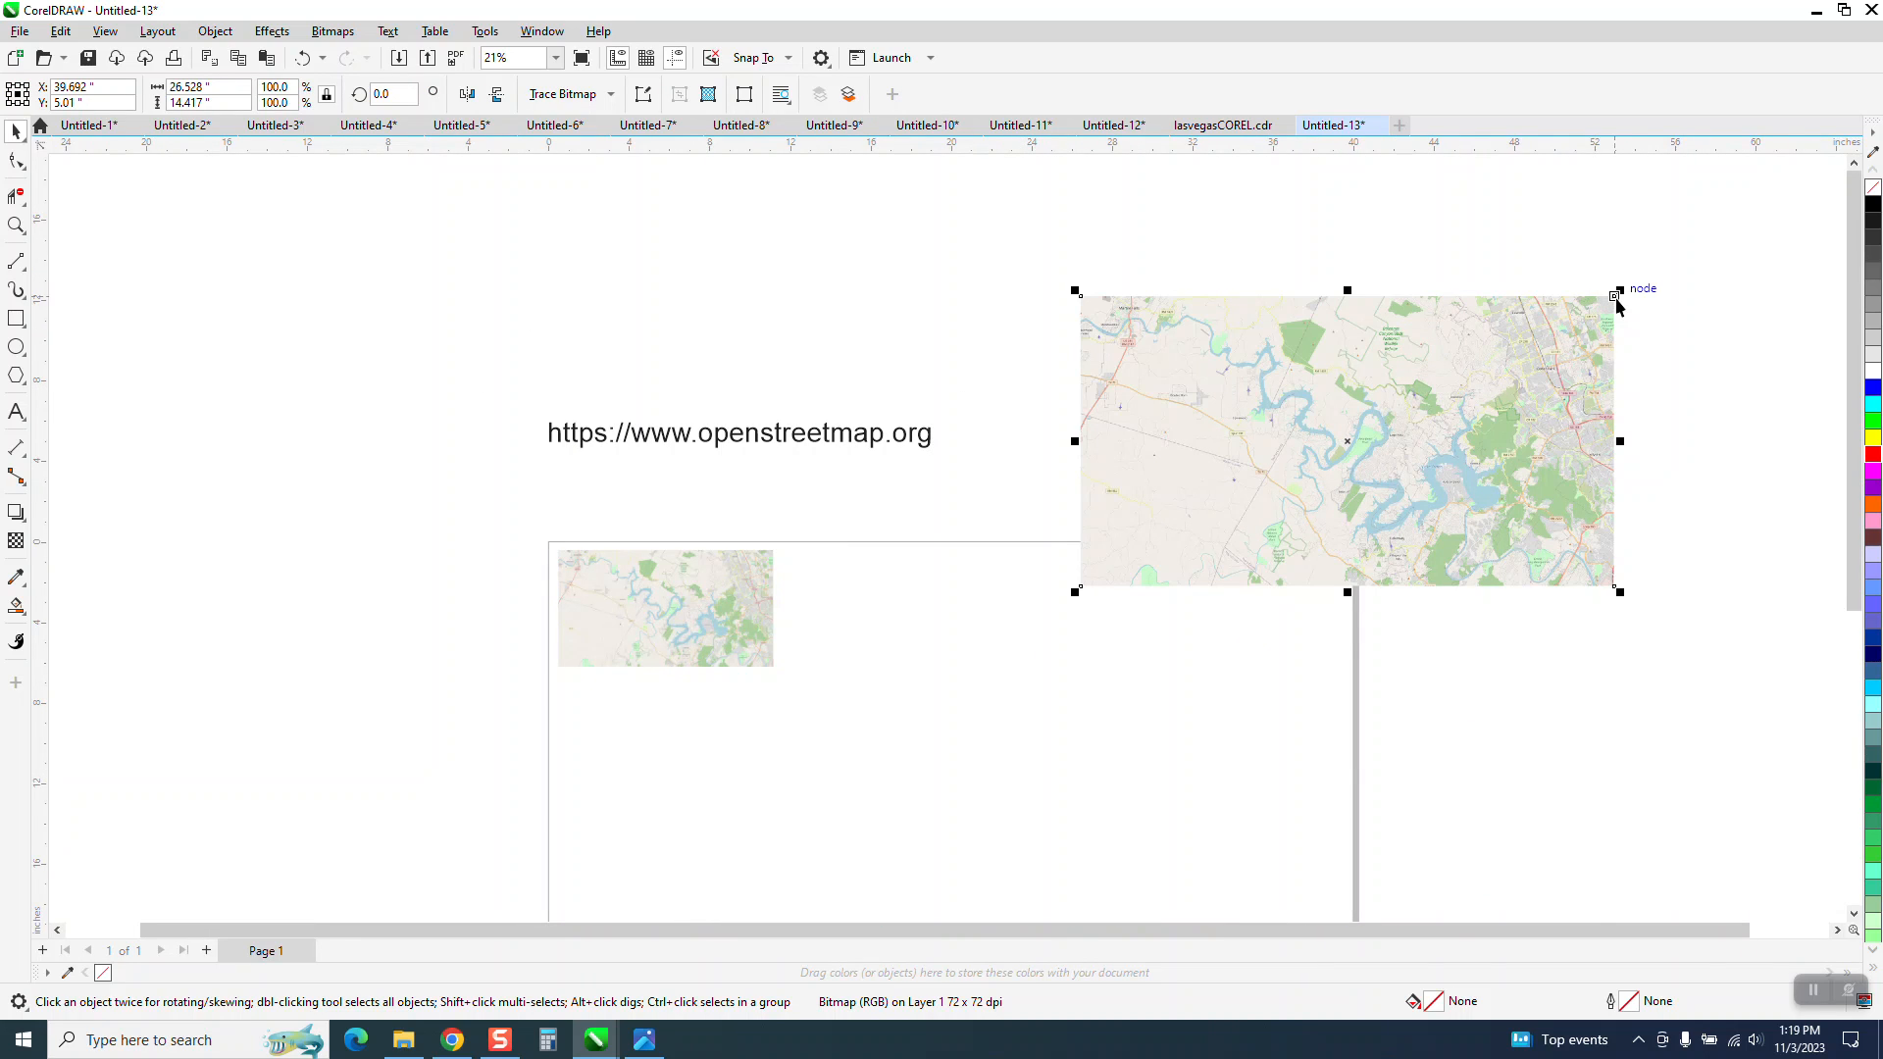
{"action": "left_click_drag", "start_coordinate": [1616, 291], "coordinate": [1198, 445]}
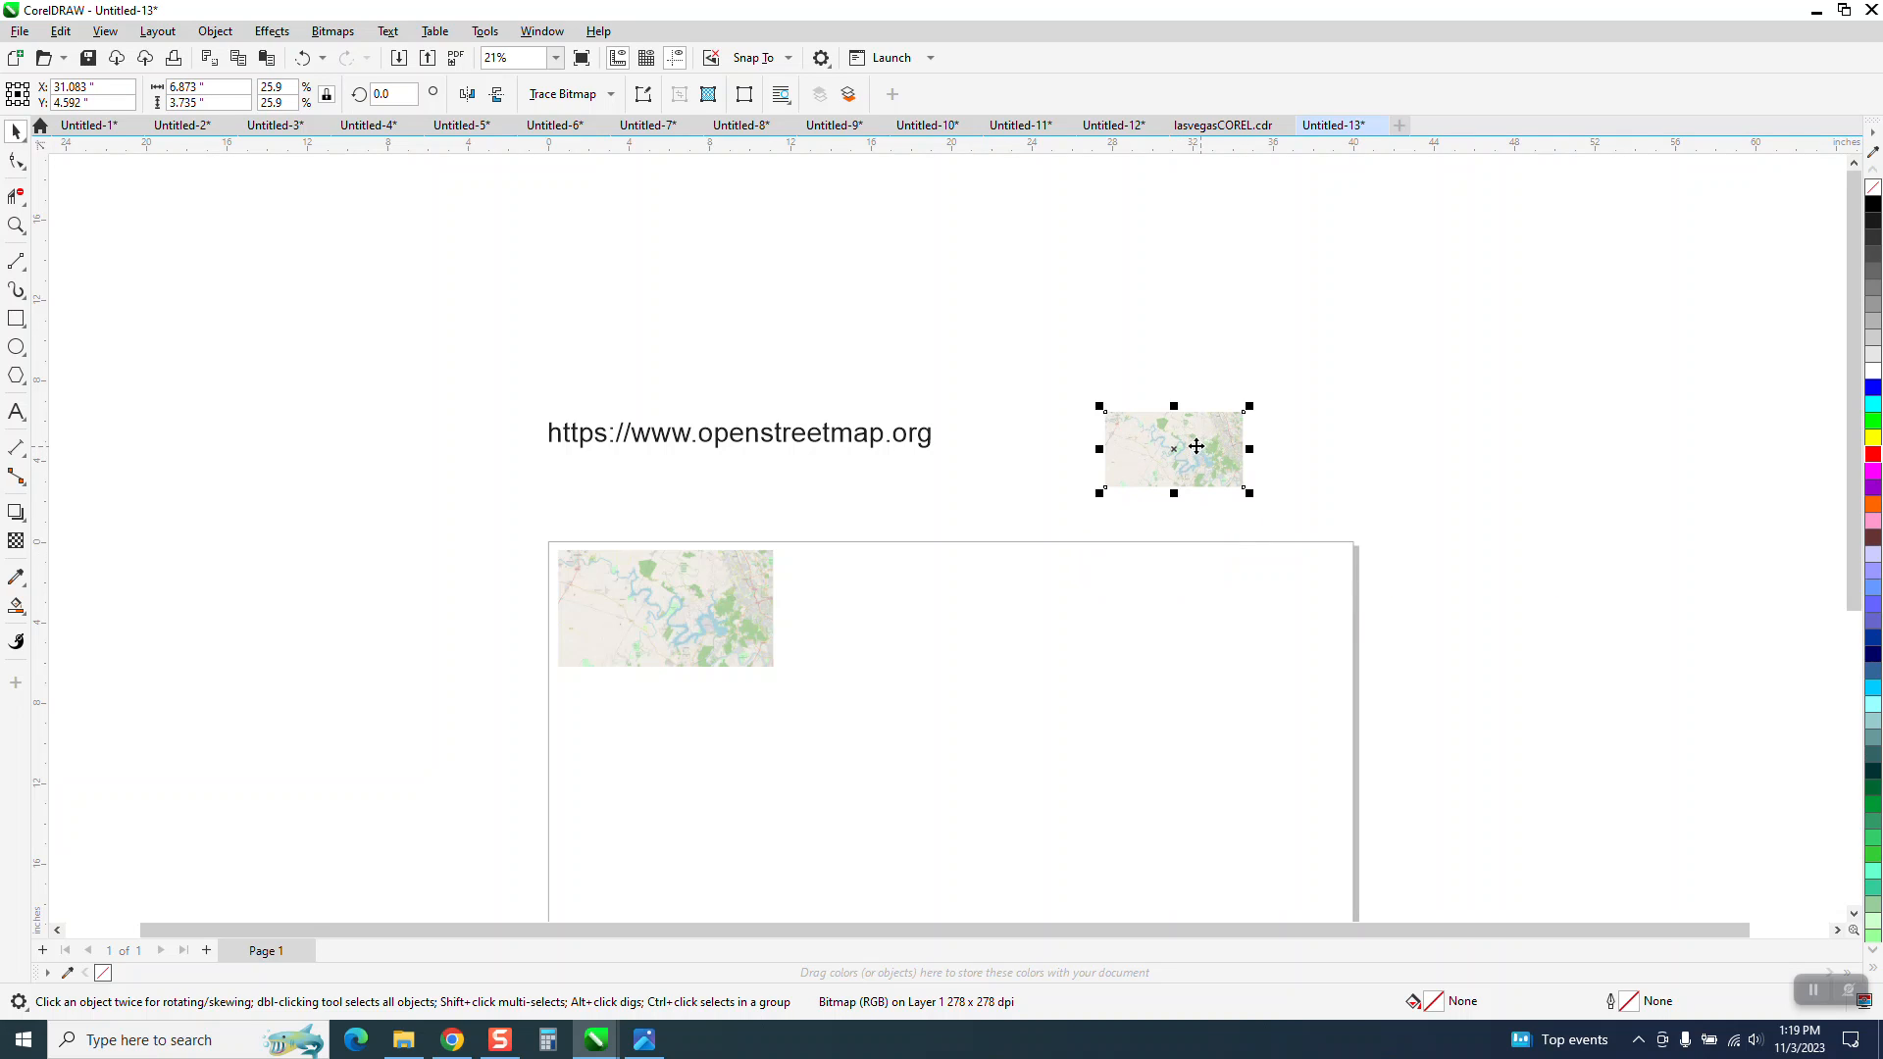
{"action": "key", "text": "Delete"}
Set the document's nudge distance to 12 inches and select the map image on the page.
{"action": "left_click", "coordinate": [17, 226]}
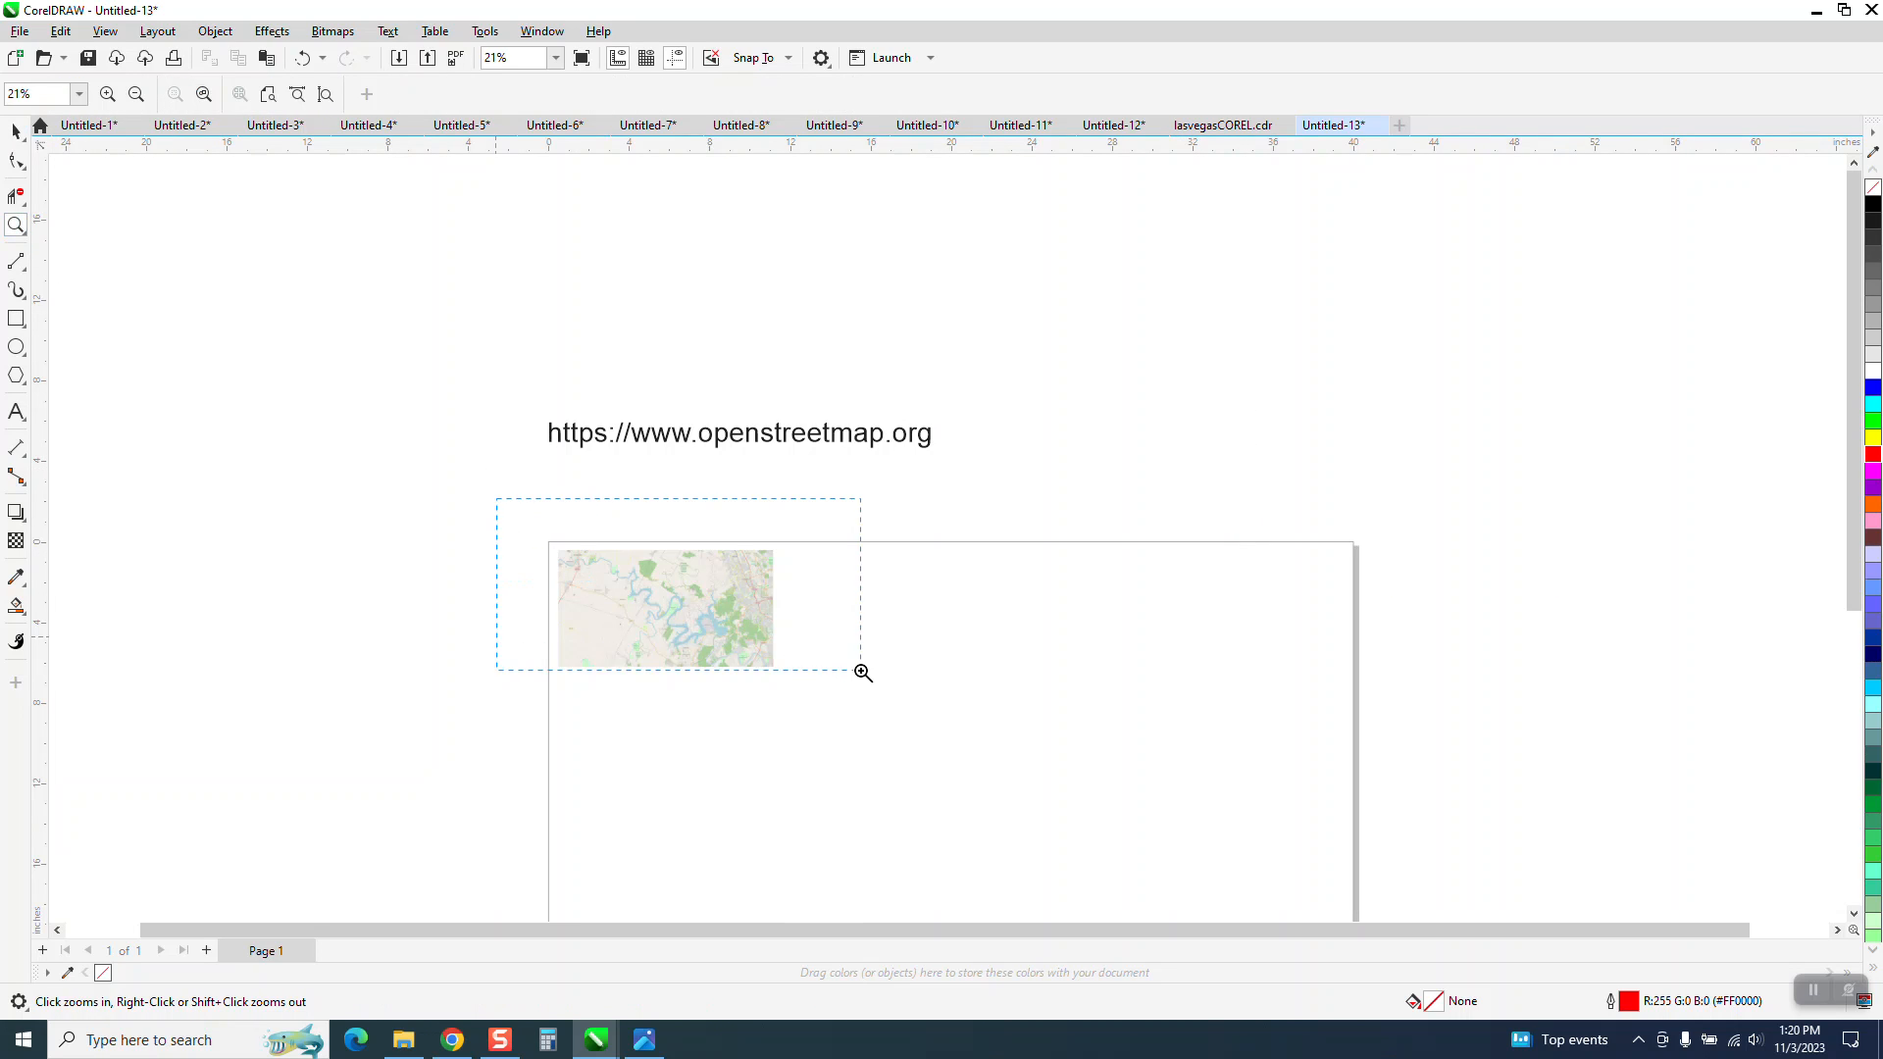
{"action": "left_click_drag", "start_coordinate": [862, 671], "coordinate": [863, 672]}
{"action": "left_click", "coordinate": [10, 134]}
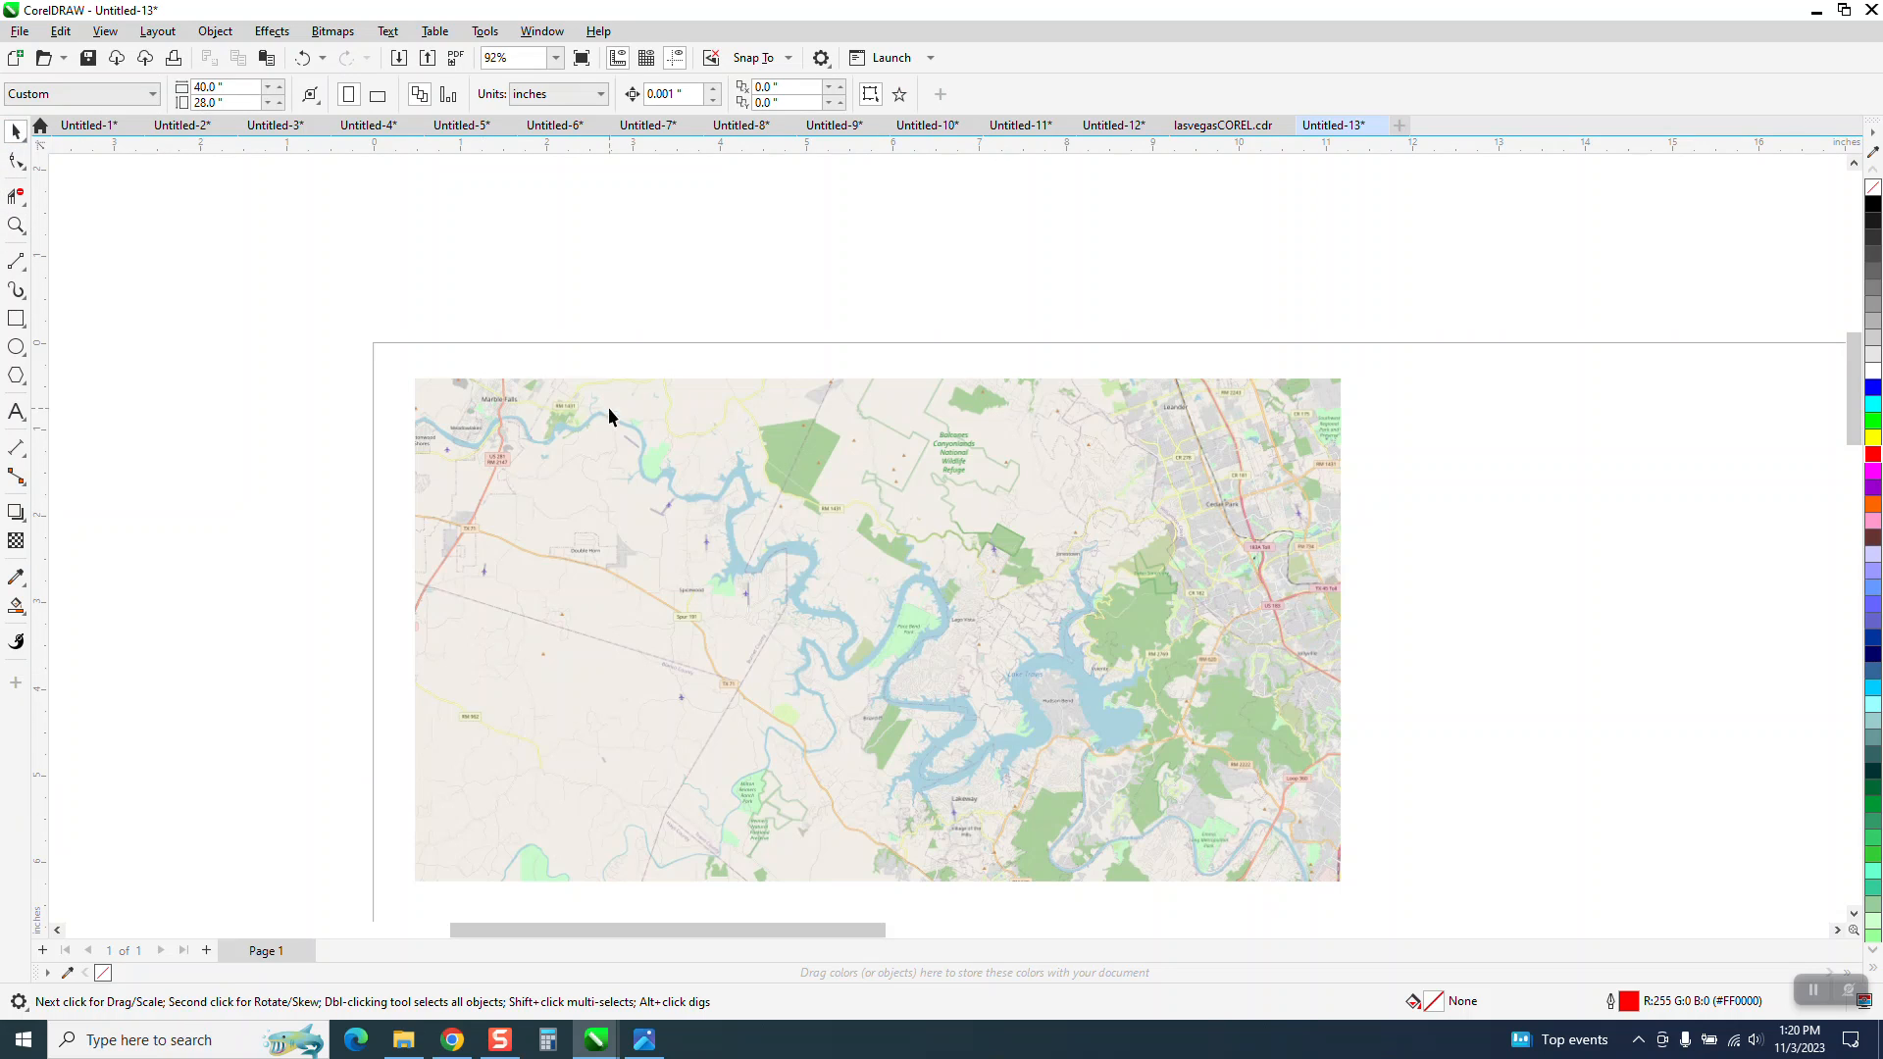
{"action": "left_click", "coordinate": [635, 435]}
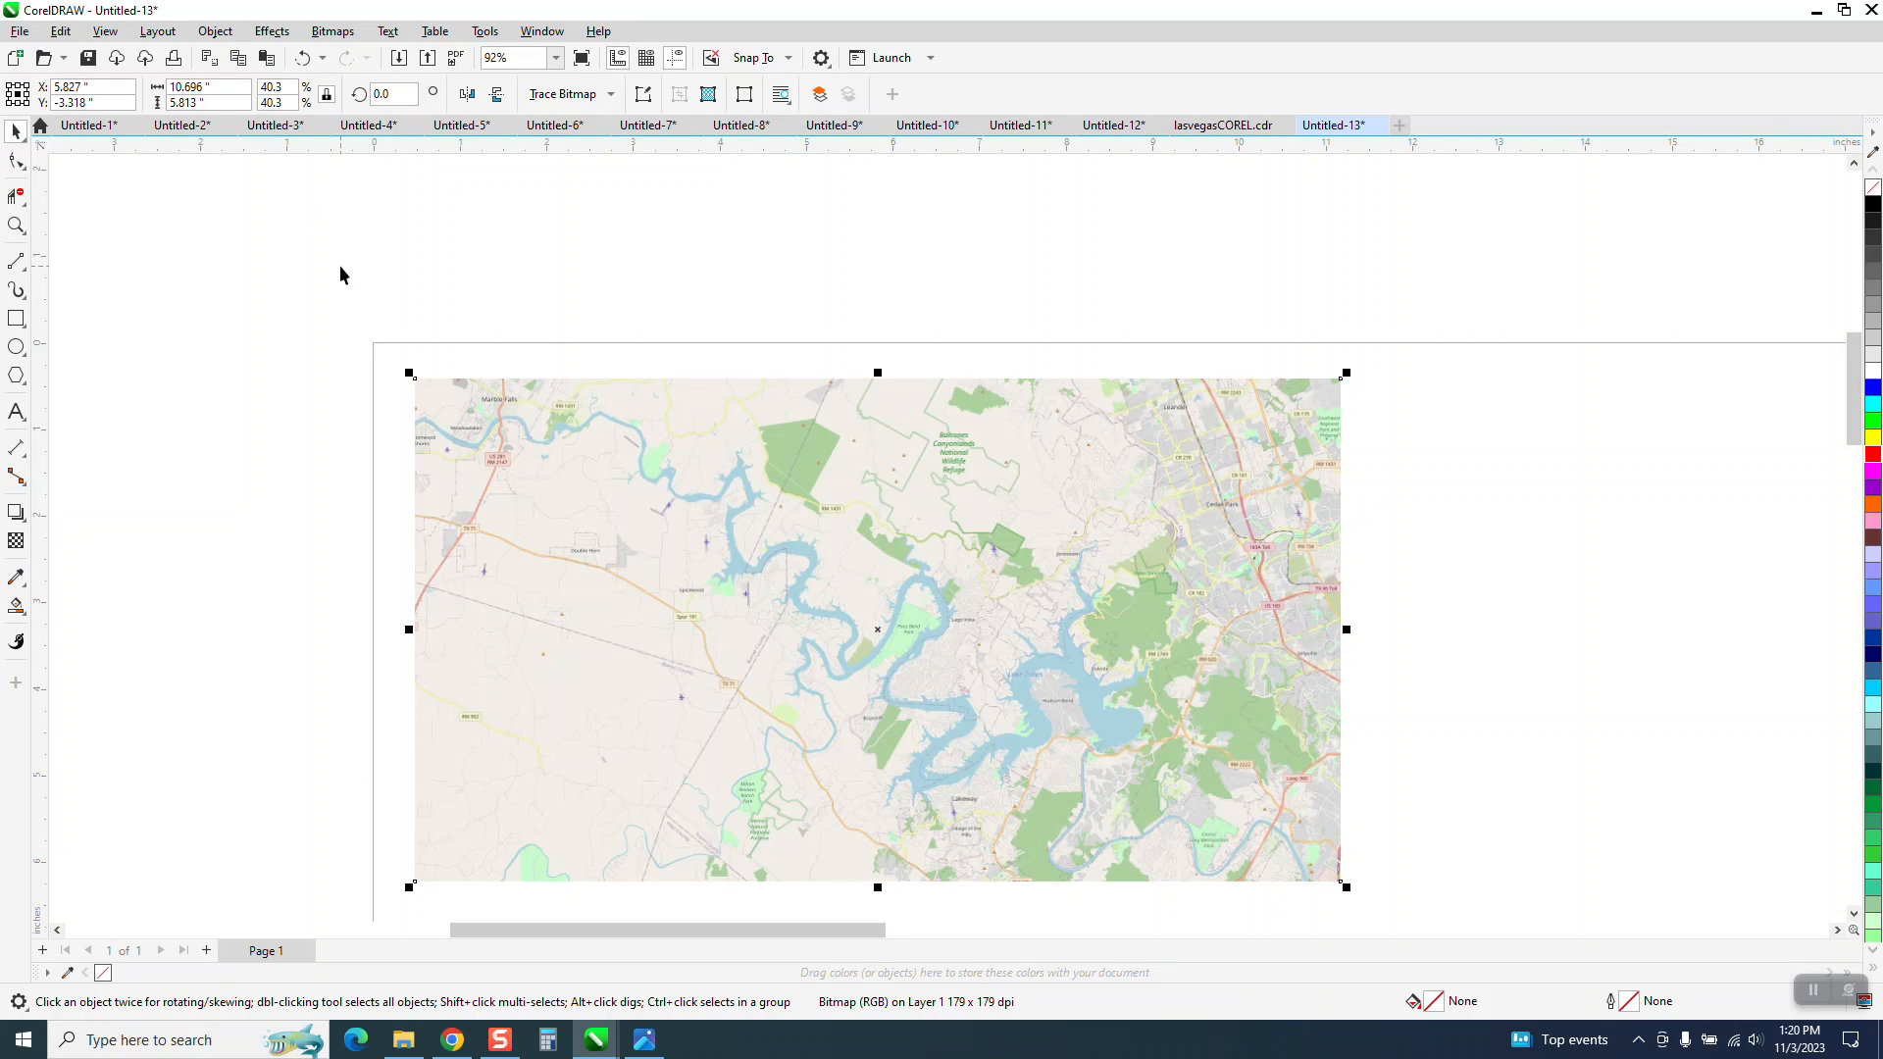
{"action": "scroll", "coordinate": [340, 273], "scroll_direction": "down", "scroll_amount": 1}
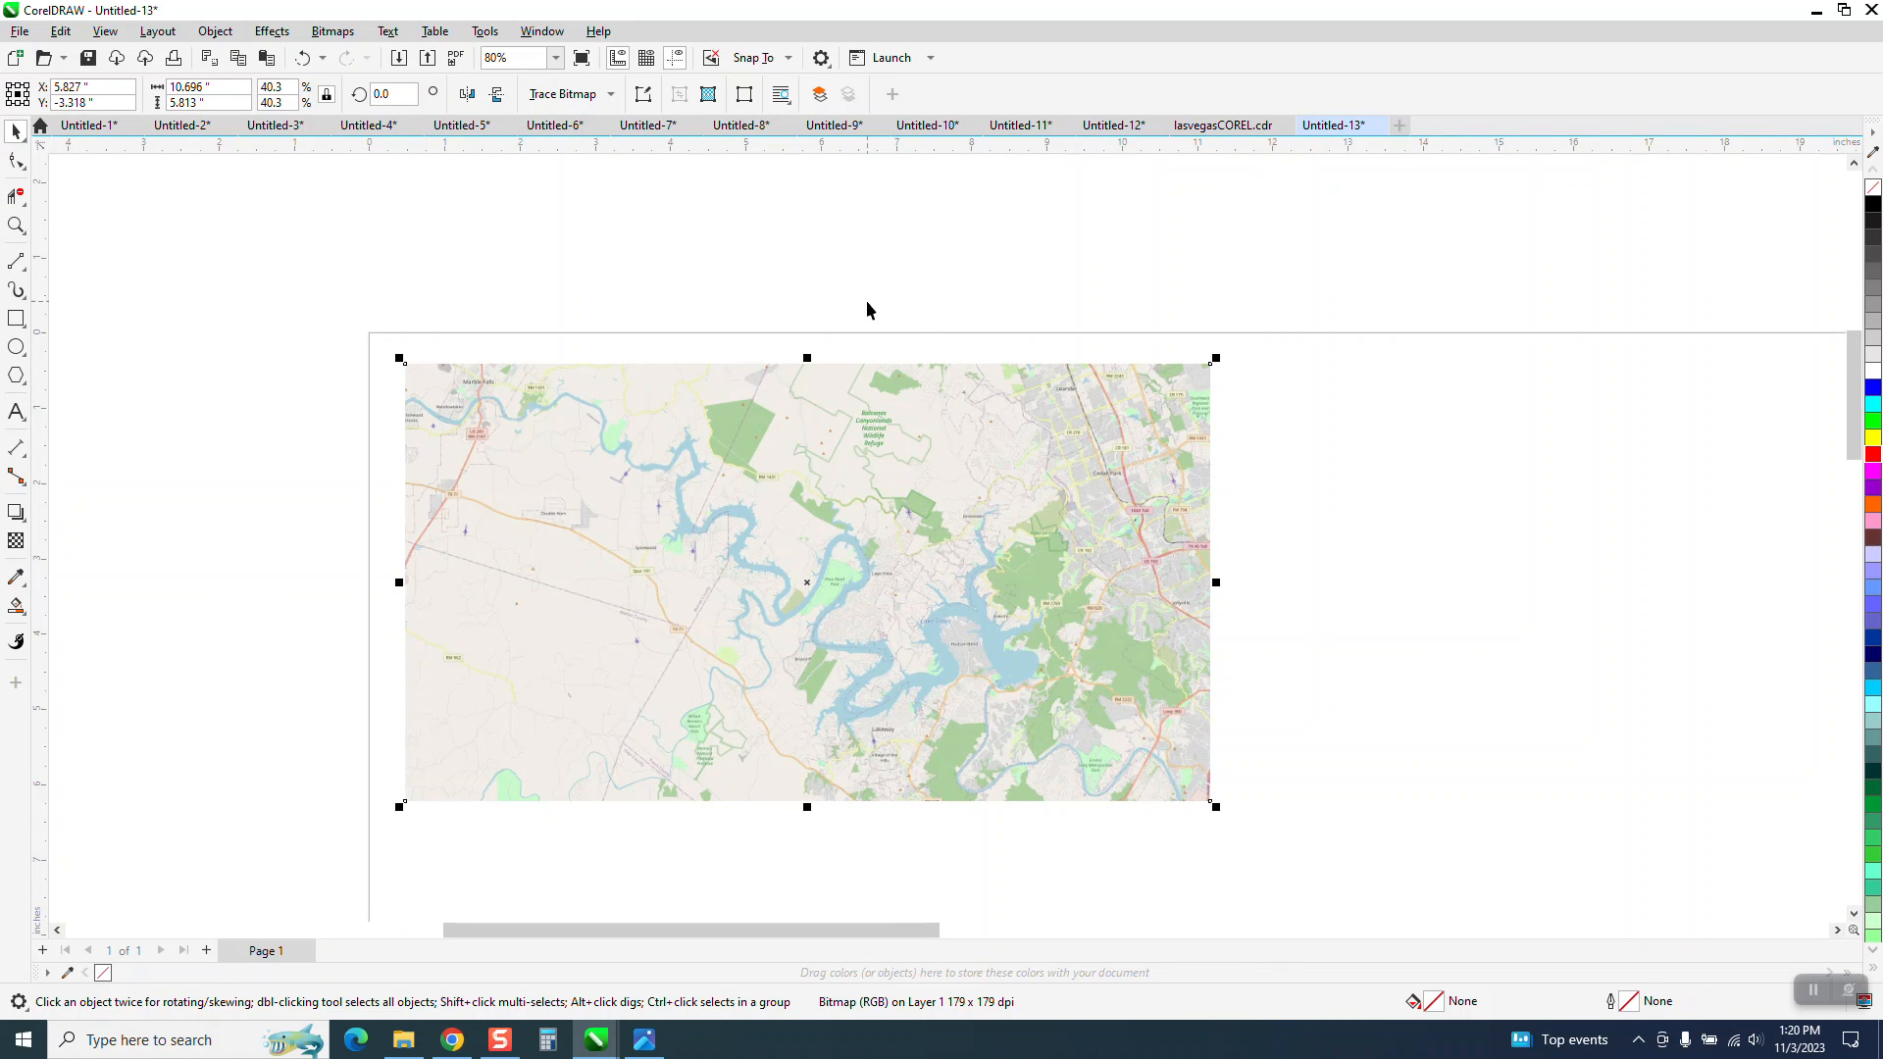
{"action": "left_click", "coordinate": [215, 185]}
{"action": "left_click", "coordinate": [692, 92]}
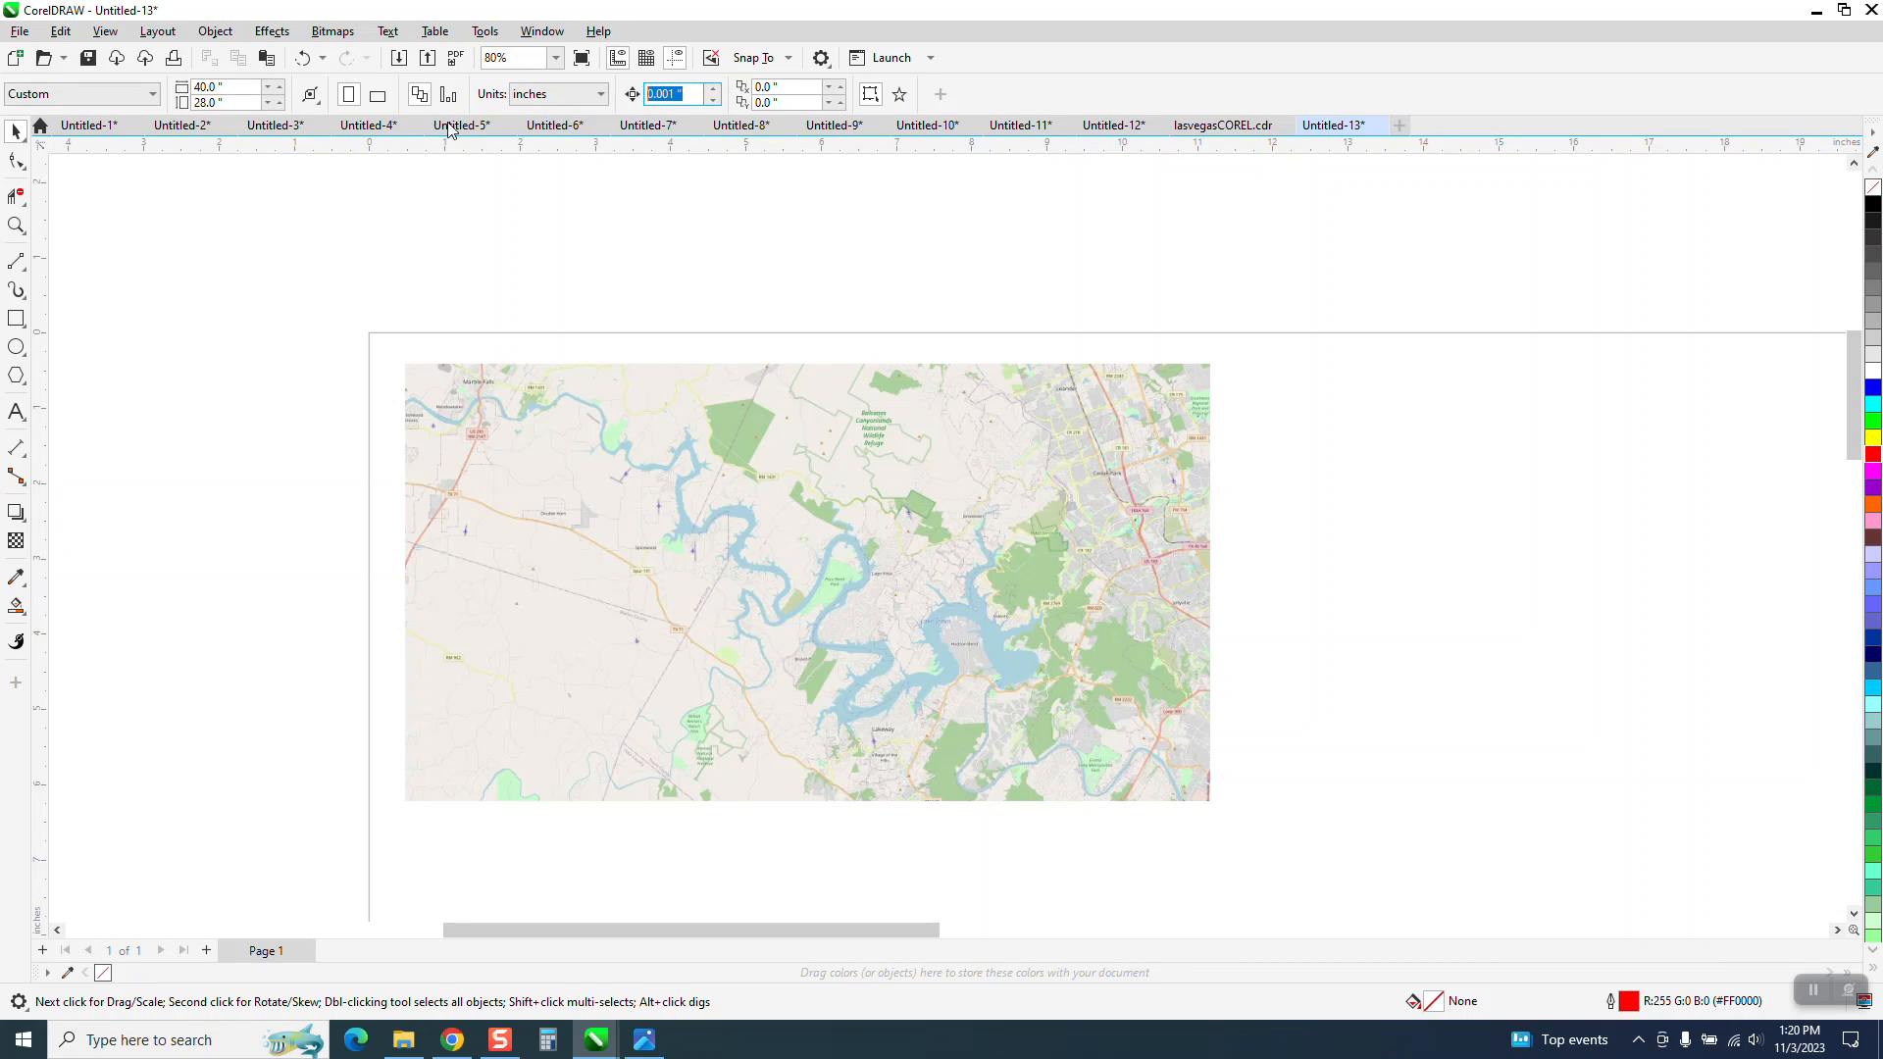
{"action": "type", "text": "12"}
{"action": "left_click", "coordinate": [618, 473]}
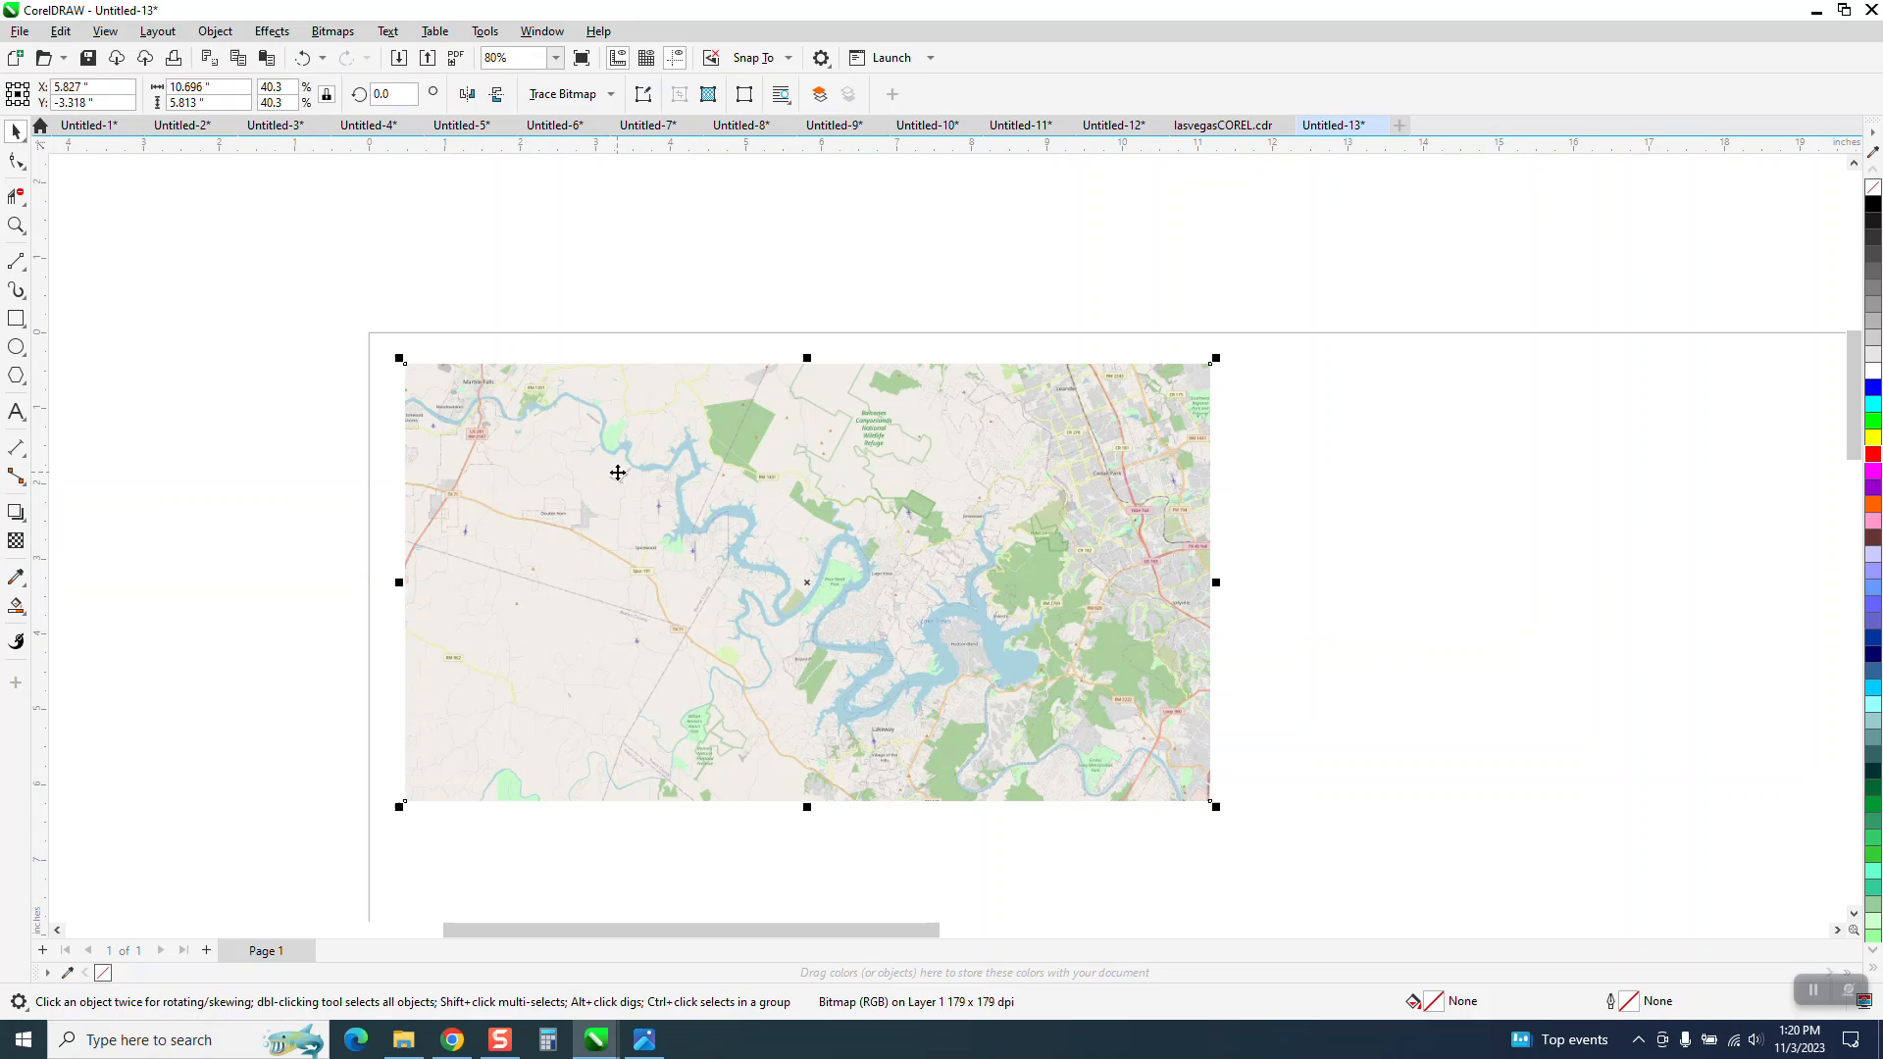
Duplicate the map image, placing the copy 12 inches to the right of the original.
{"action": "key", "text": "ctrl+d"}
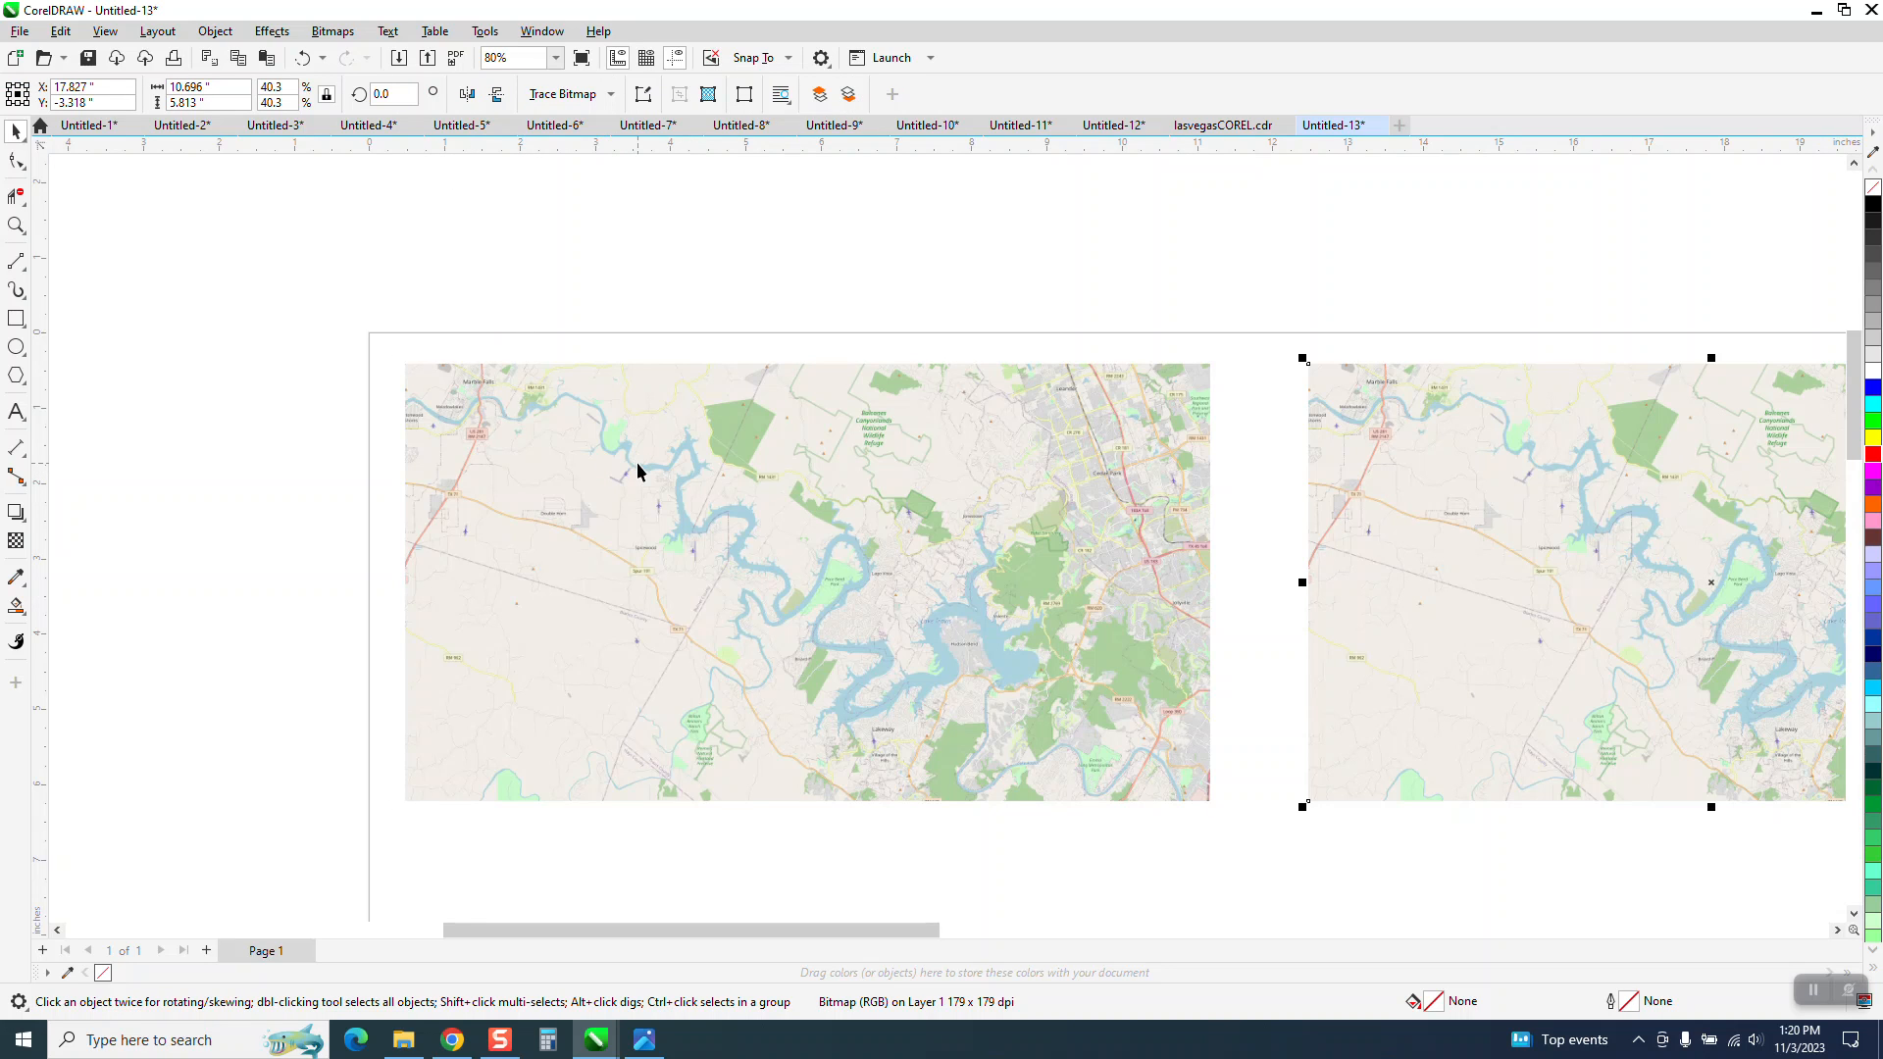
{"action": "scroll", "coordinate": [396, 481], "scroll_direction": "down", "scroll_amount": 1}
Trace the original map image with a Clipart outline trace, with the resulting objects grouped by color.
{"action": "left_click", "coordinate": [707, 533]}
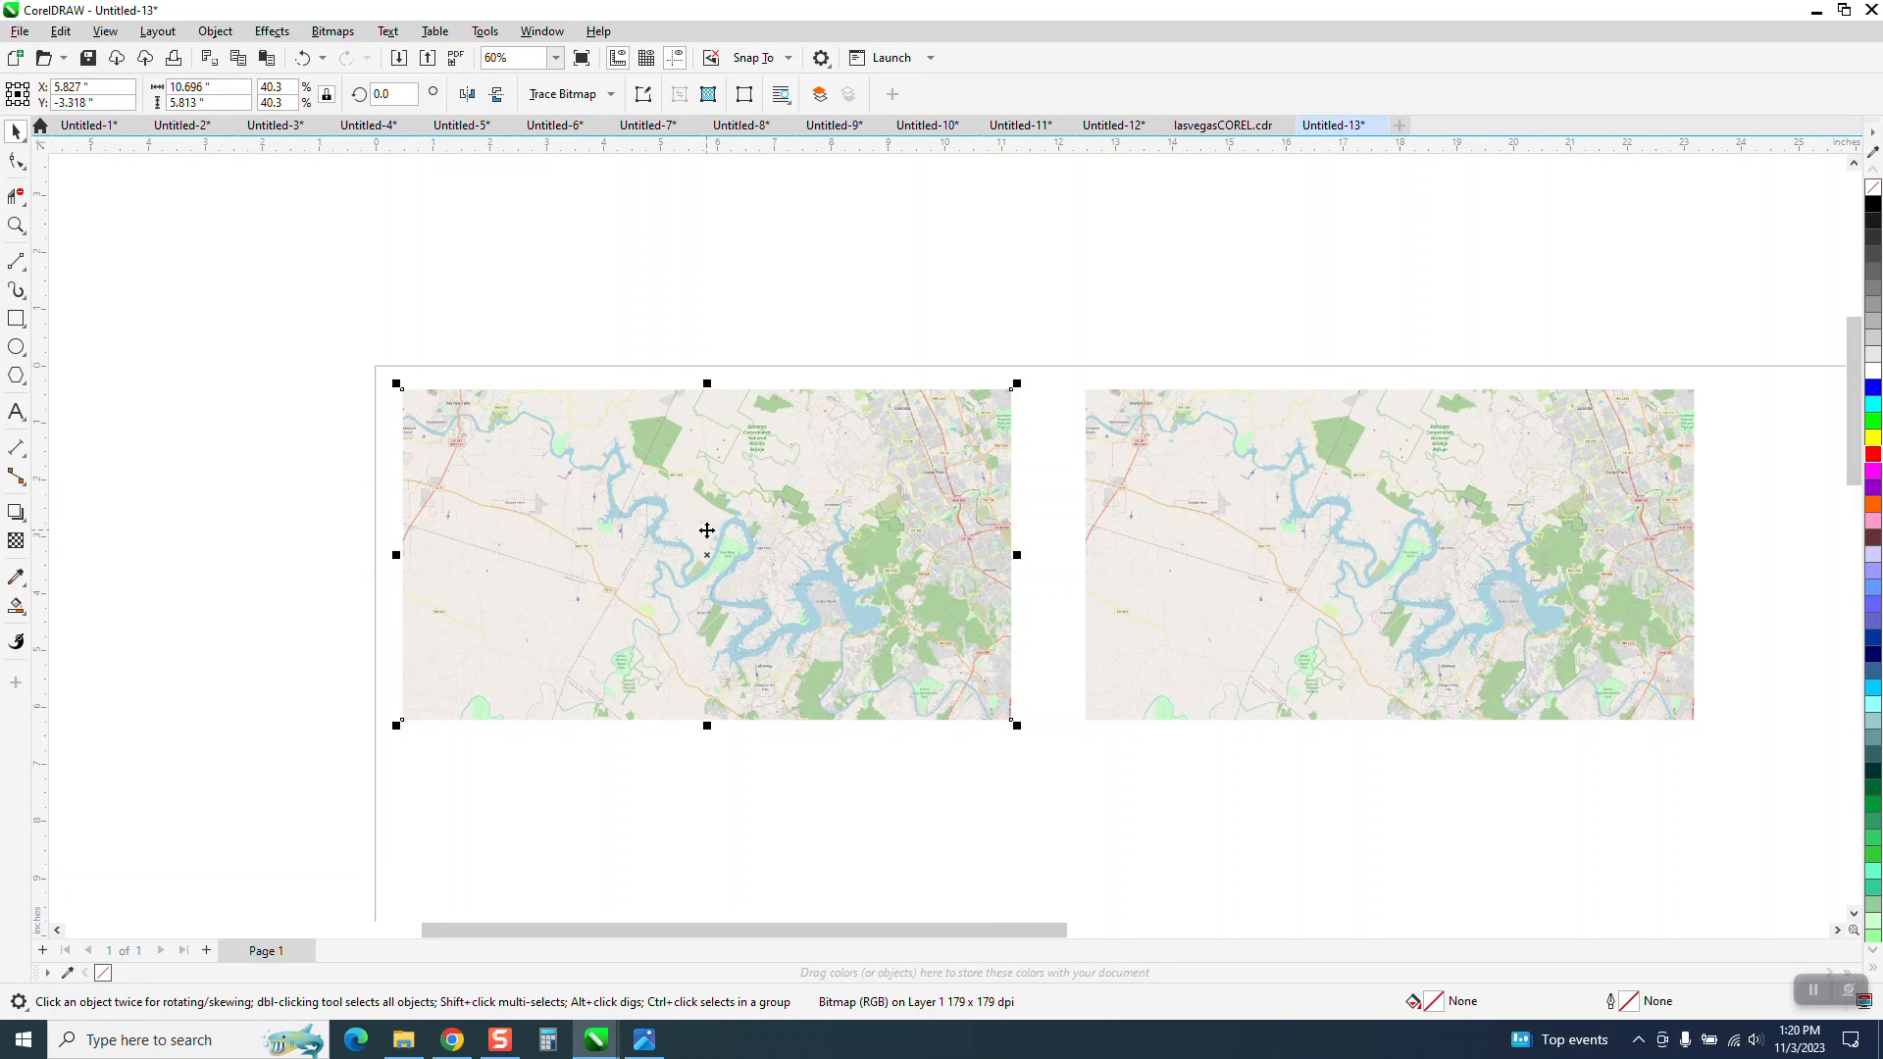
{"action": "left_click", "coordinate": [611, 94]}
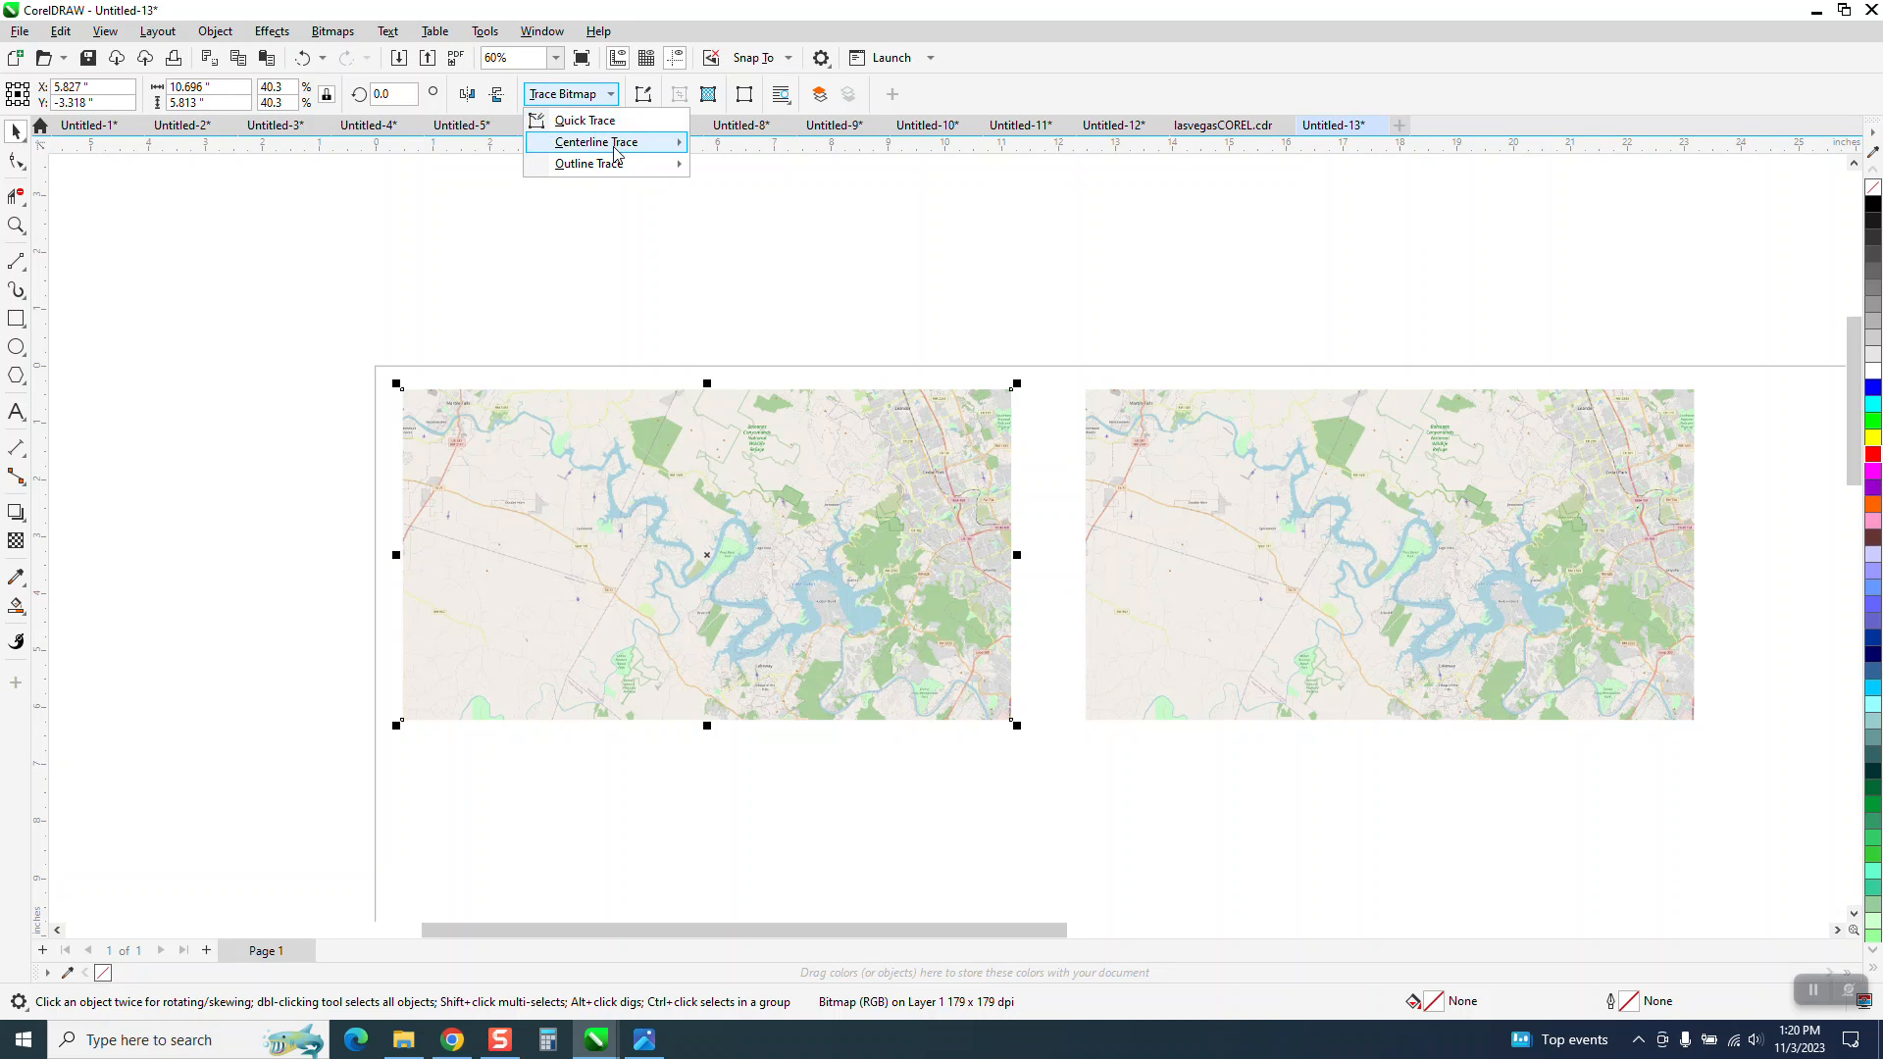
{"action": "mouse_move", "coordinate": [619, 169]}
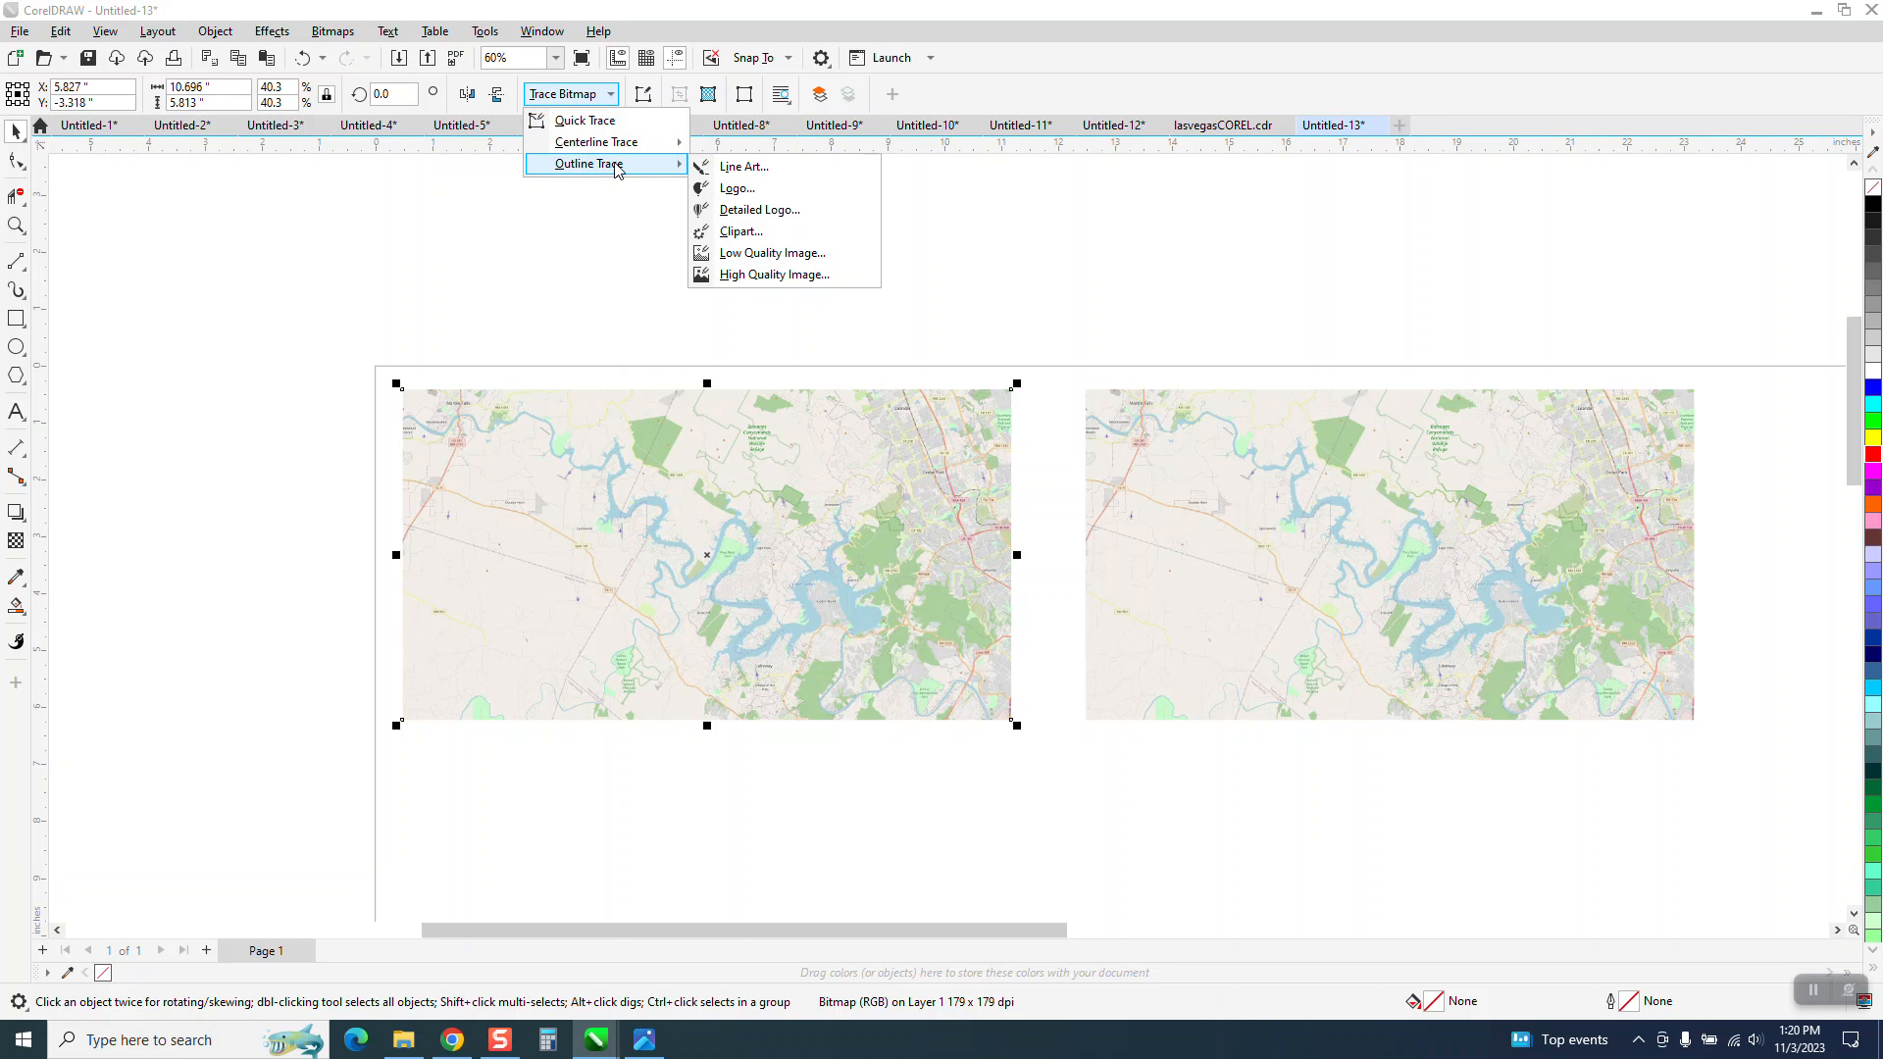
{"action": "left_click", "coordinate": [737, 232]}
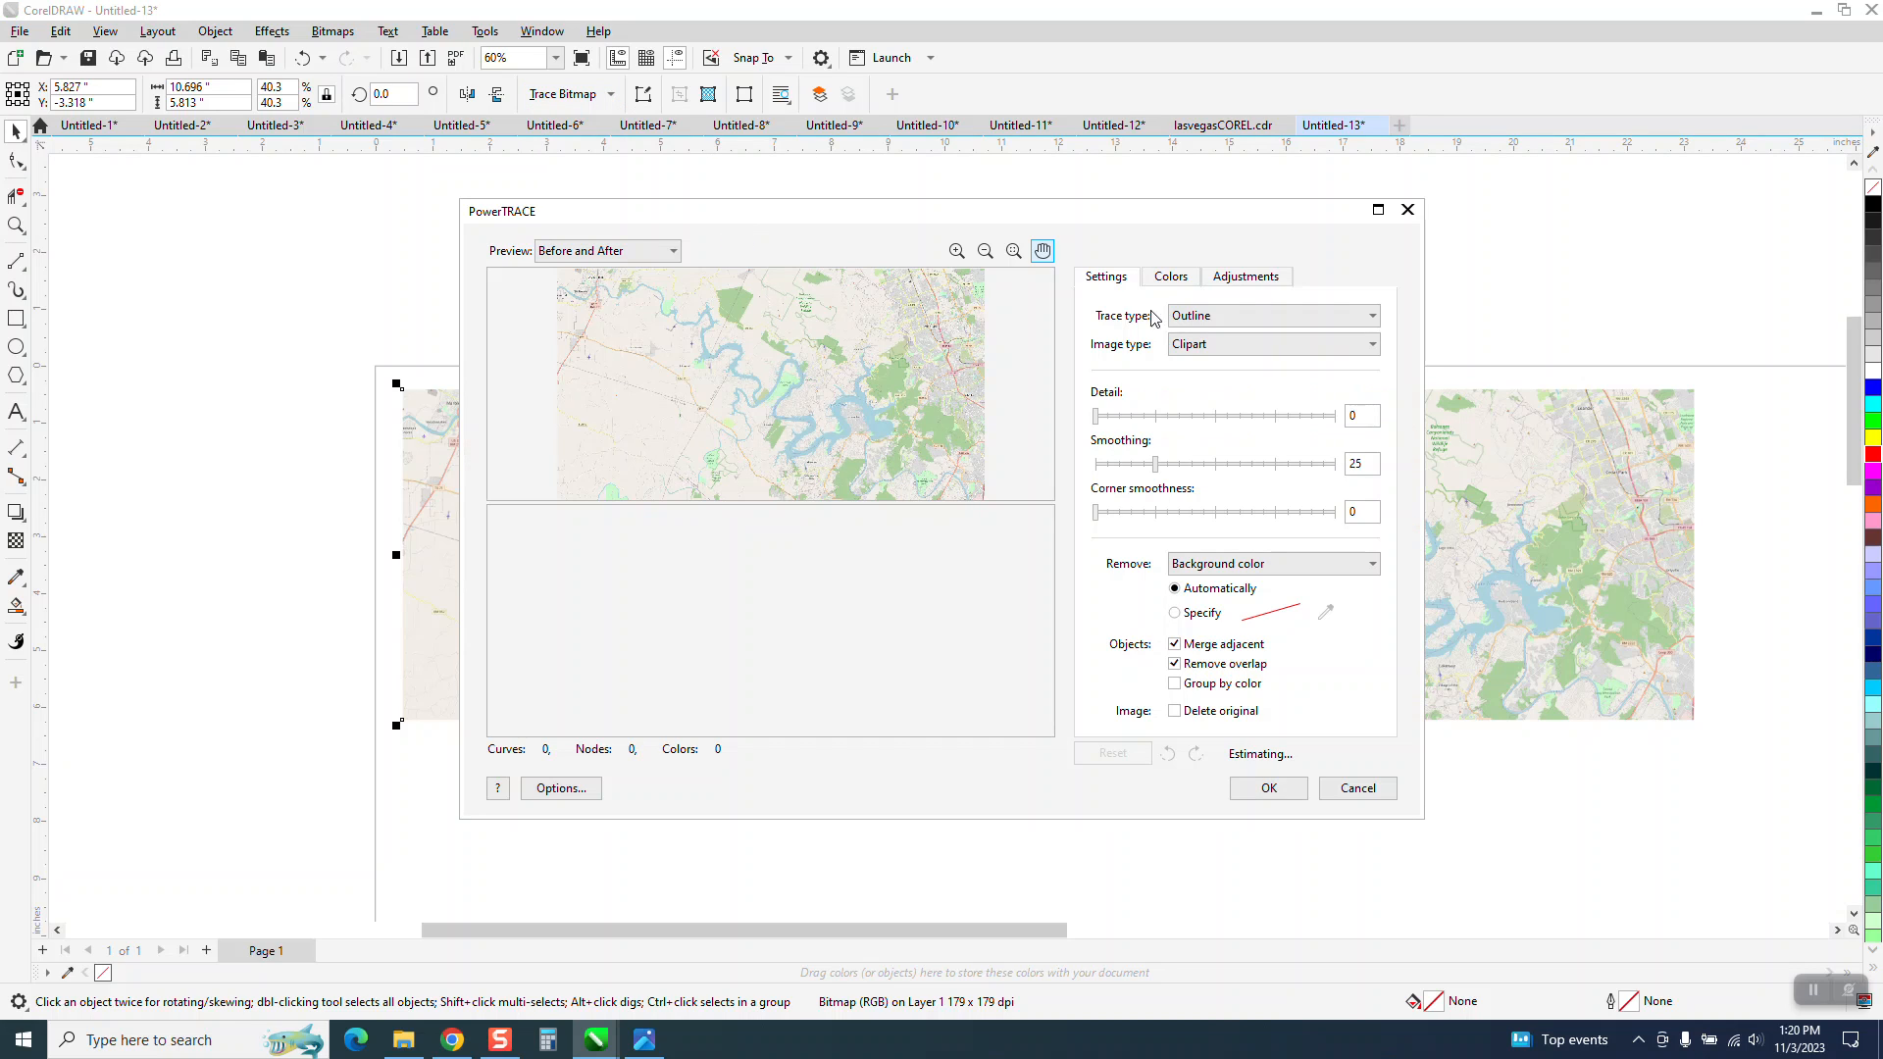
{"action": "left_click", "coordinate": [1175, 683]}
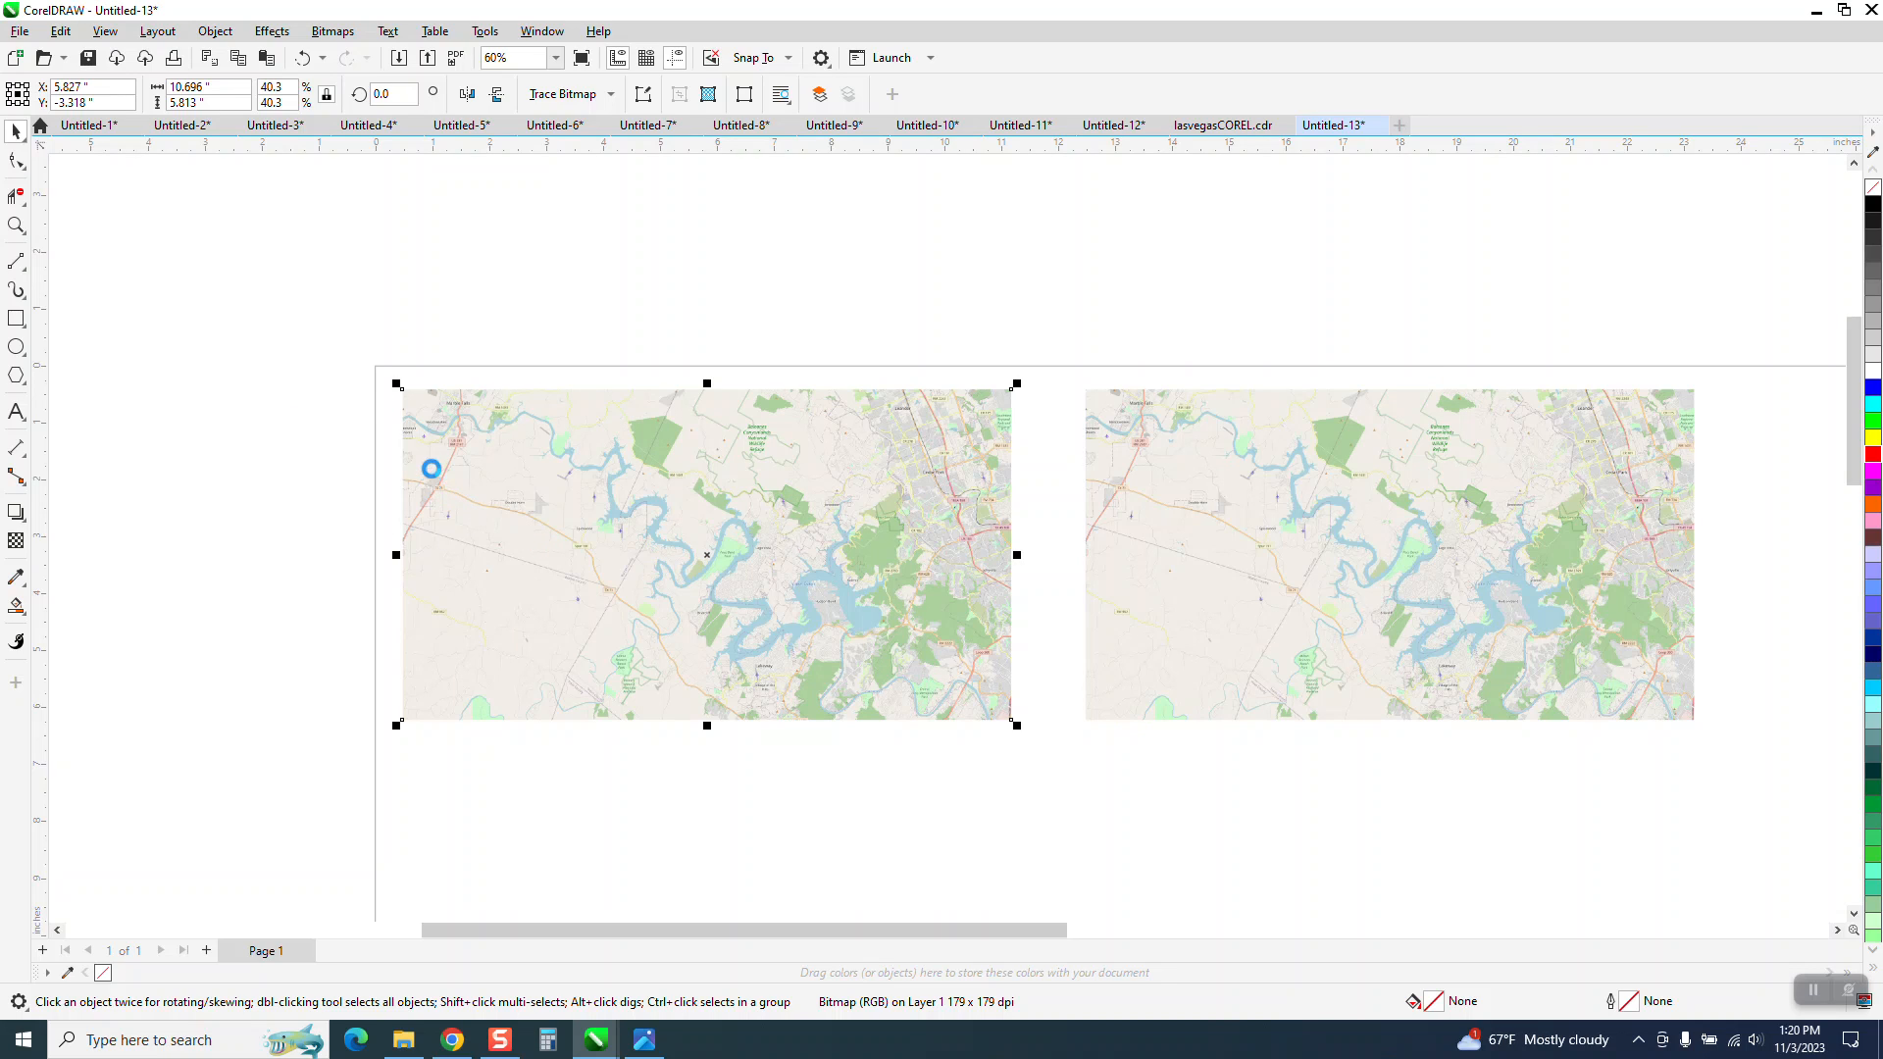
Move the traced map group 24 inches to the right, beyond the duplicated image.
{"action": "scroll", "coordinate": [526, 304], "scroll_direction": "down", "scroll_amount": 1}
{"action": "key", "text": "Right"}
{"action": "key", "text": "Right"}
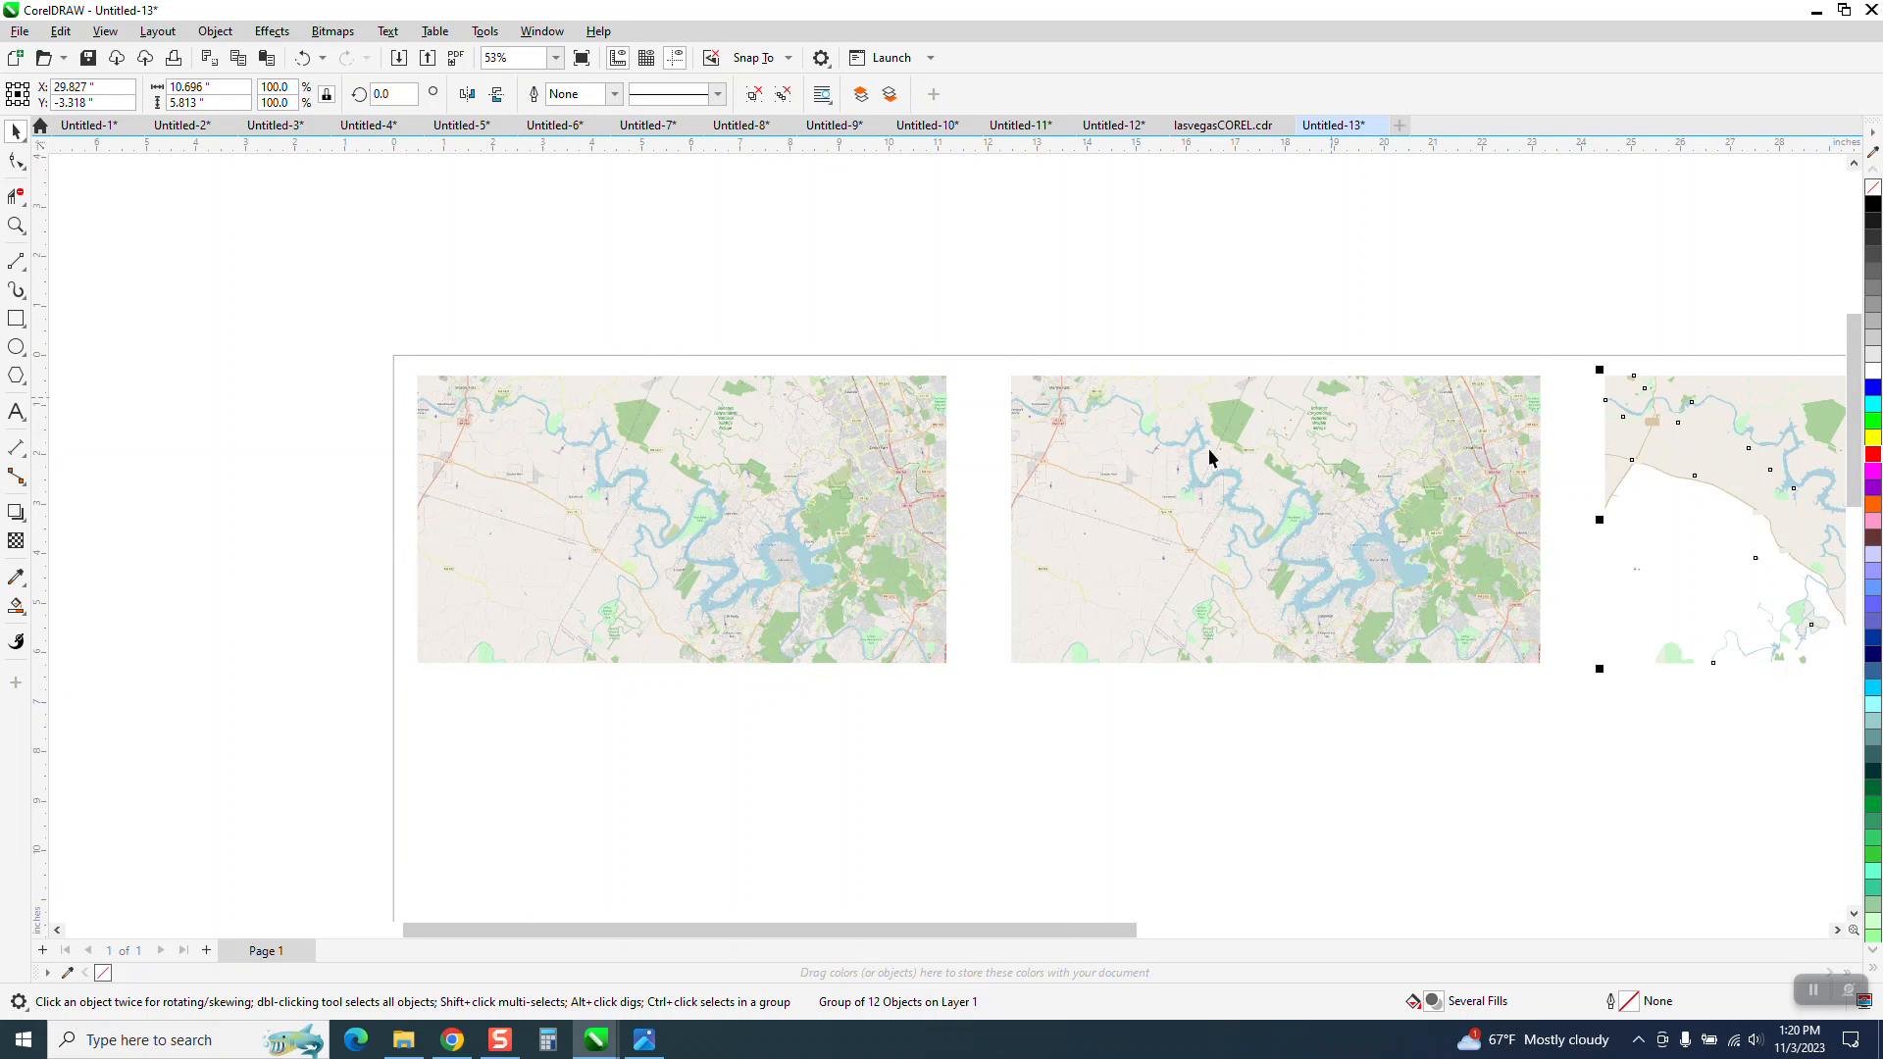
{"action": "scroll", "coordinate": [1161, 458], "scroll_direction": "down", "scroll_amount": 1}
{"action": "scroll", "coordinate": [1521, 554], "scroll_direction": "down", "scroll_amount": 3}
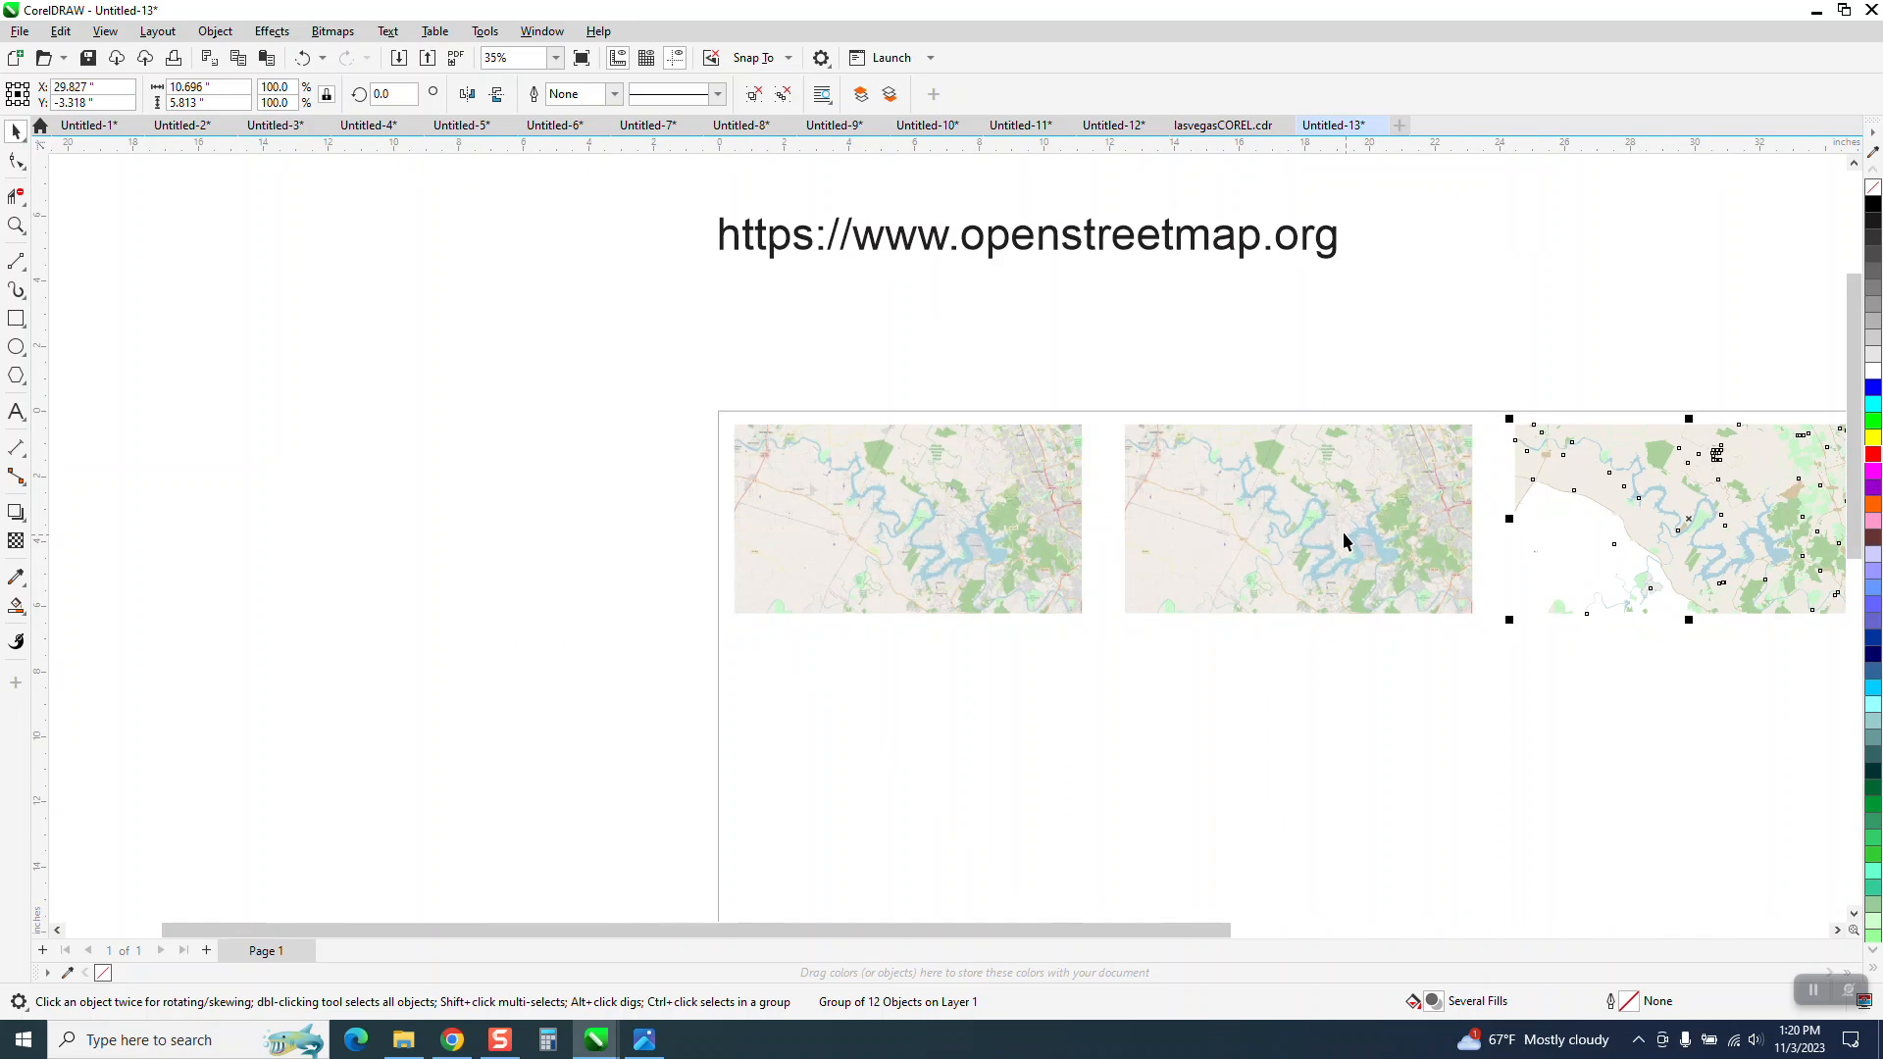
Ungroup the traced map one level into its color groups and clear the selection.
{"action": "left_click", "coordinate": [215, 32]}
{"action": "mouse_move", "coordinate": [260, 377]}
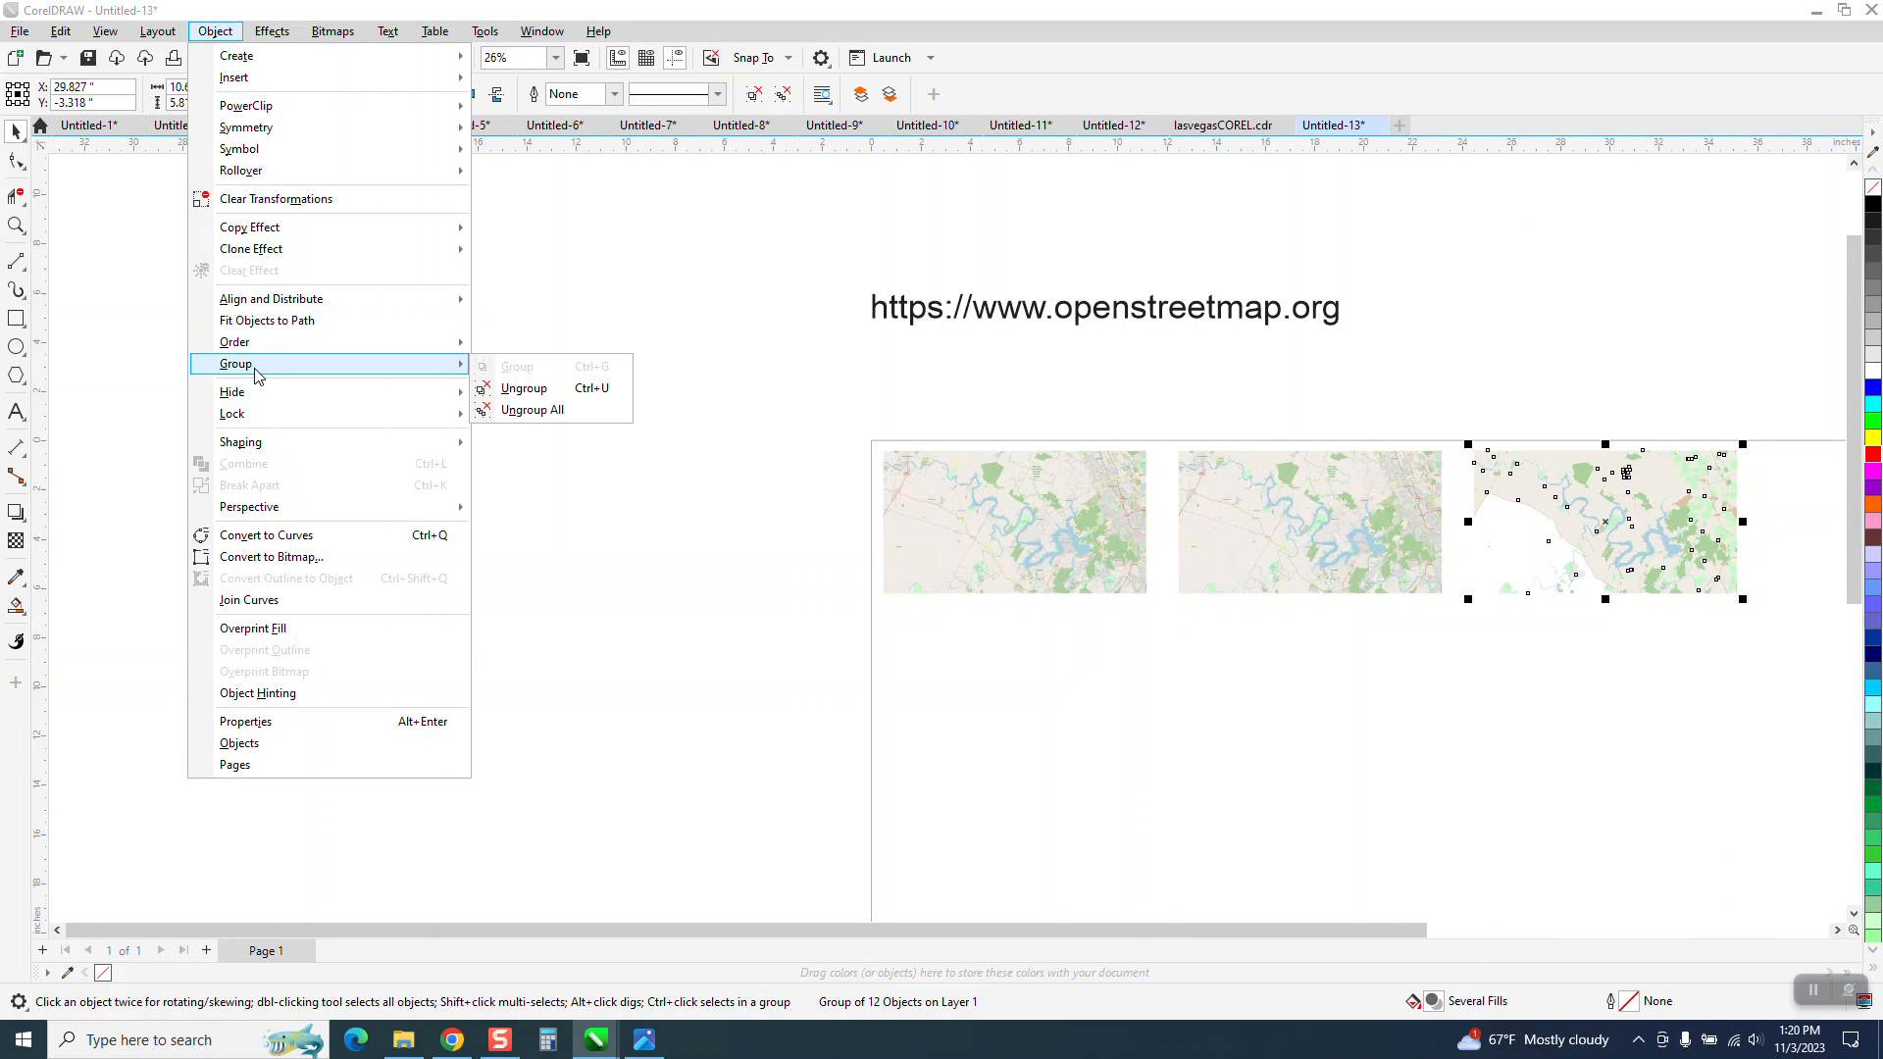
{"action": "left_click", "coordinate": [572, 386]}
{"action": "left_click", "coordinate": [551, 326]}
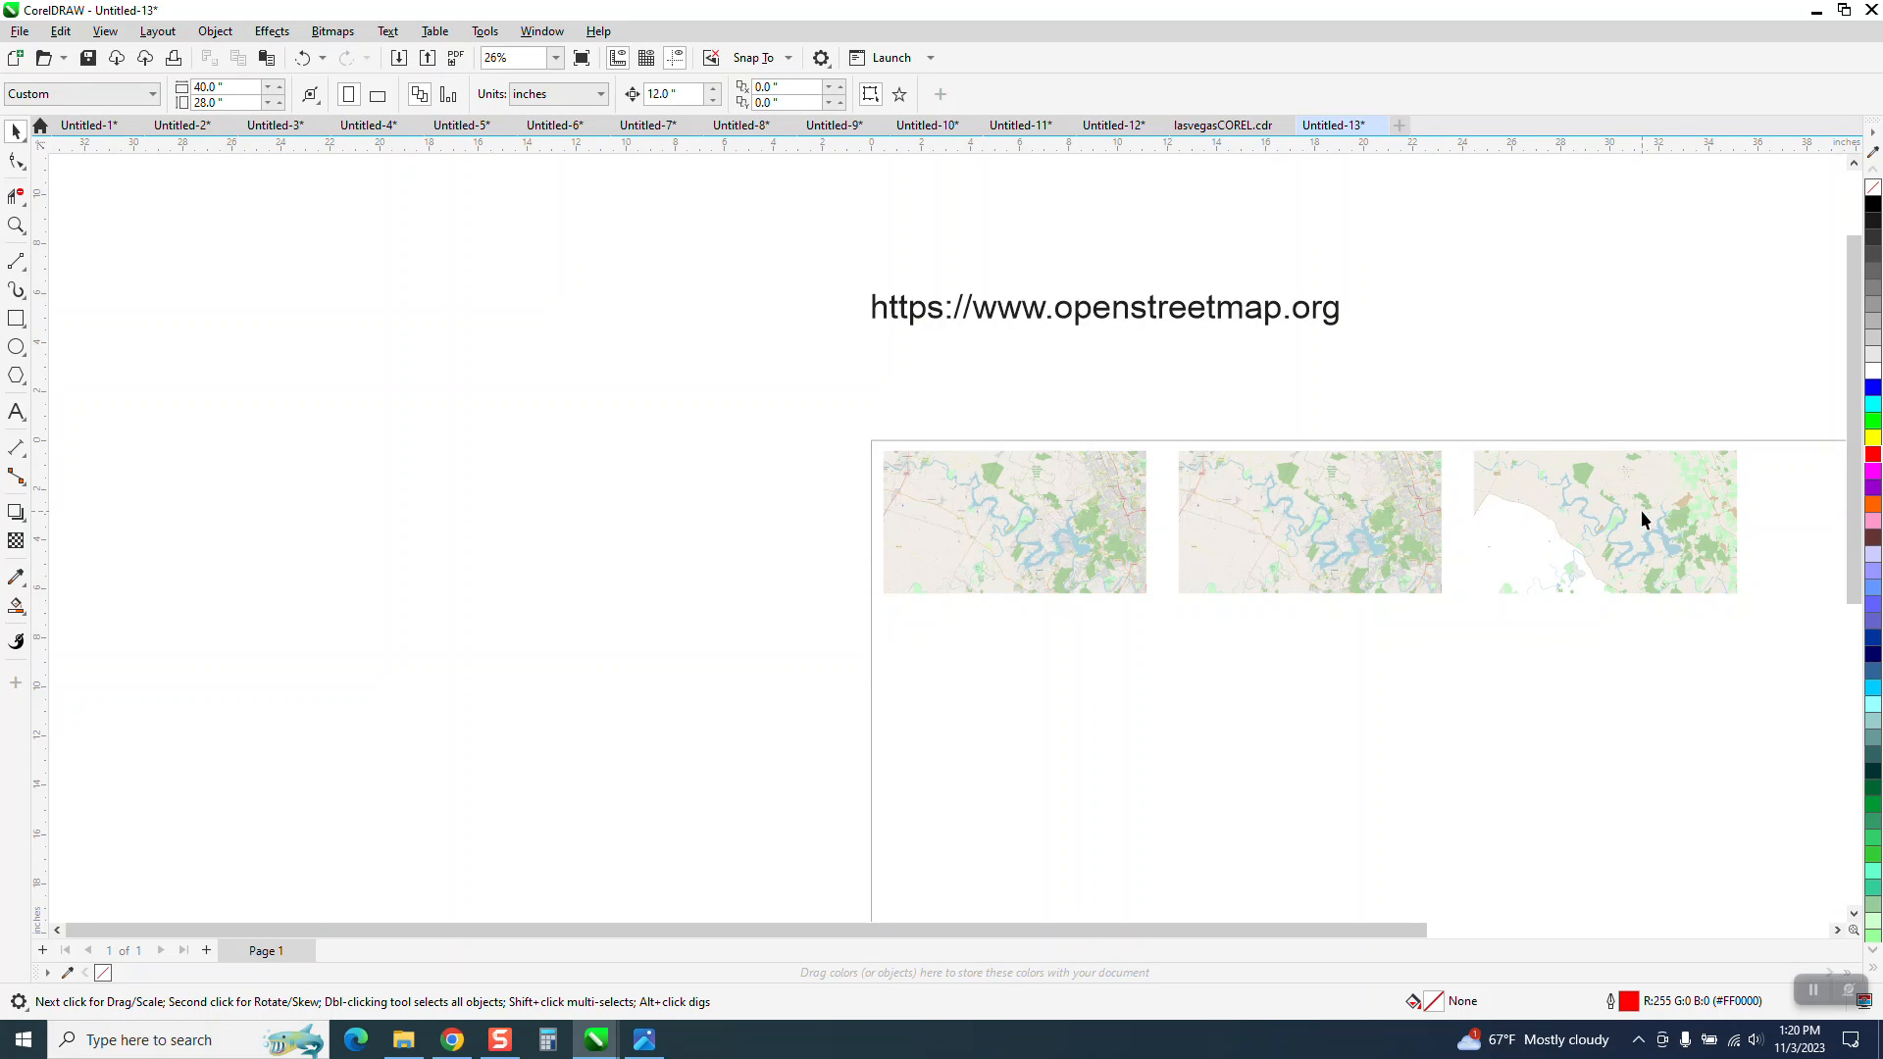
Move the blue water group 12 inches down and 12 inches left, into the empty area below the maps.
{"action": "left_click", "coordinate": [1674, 549]}
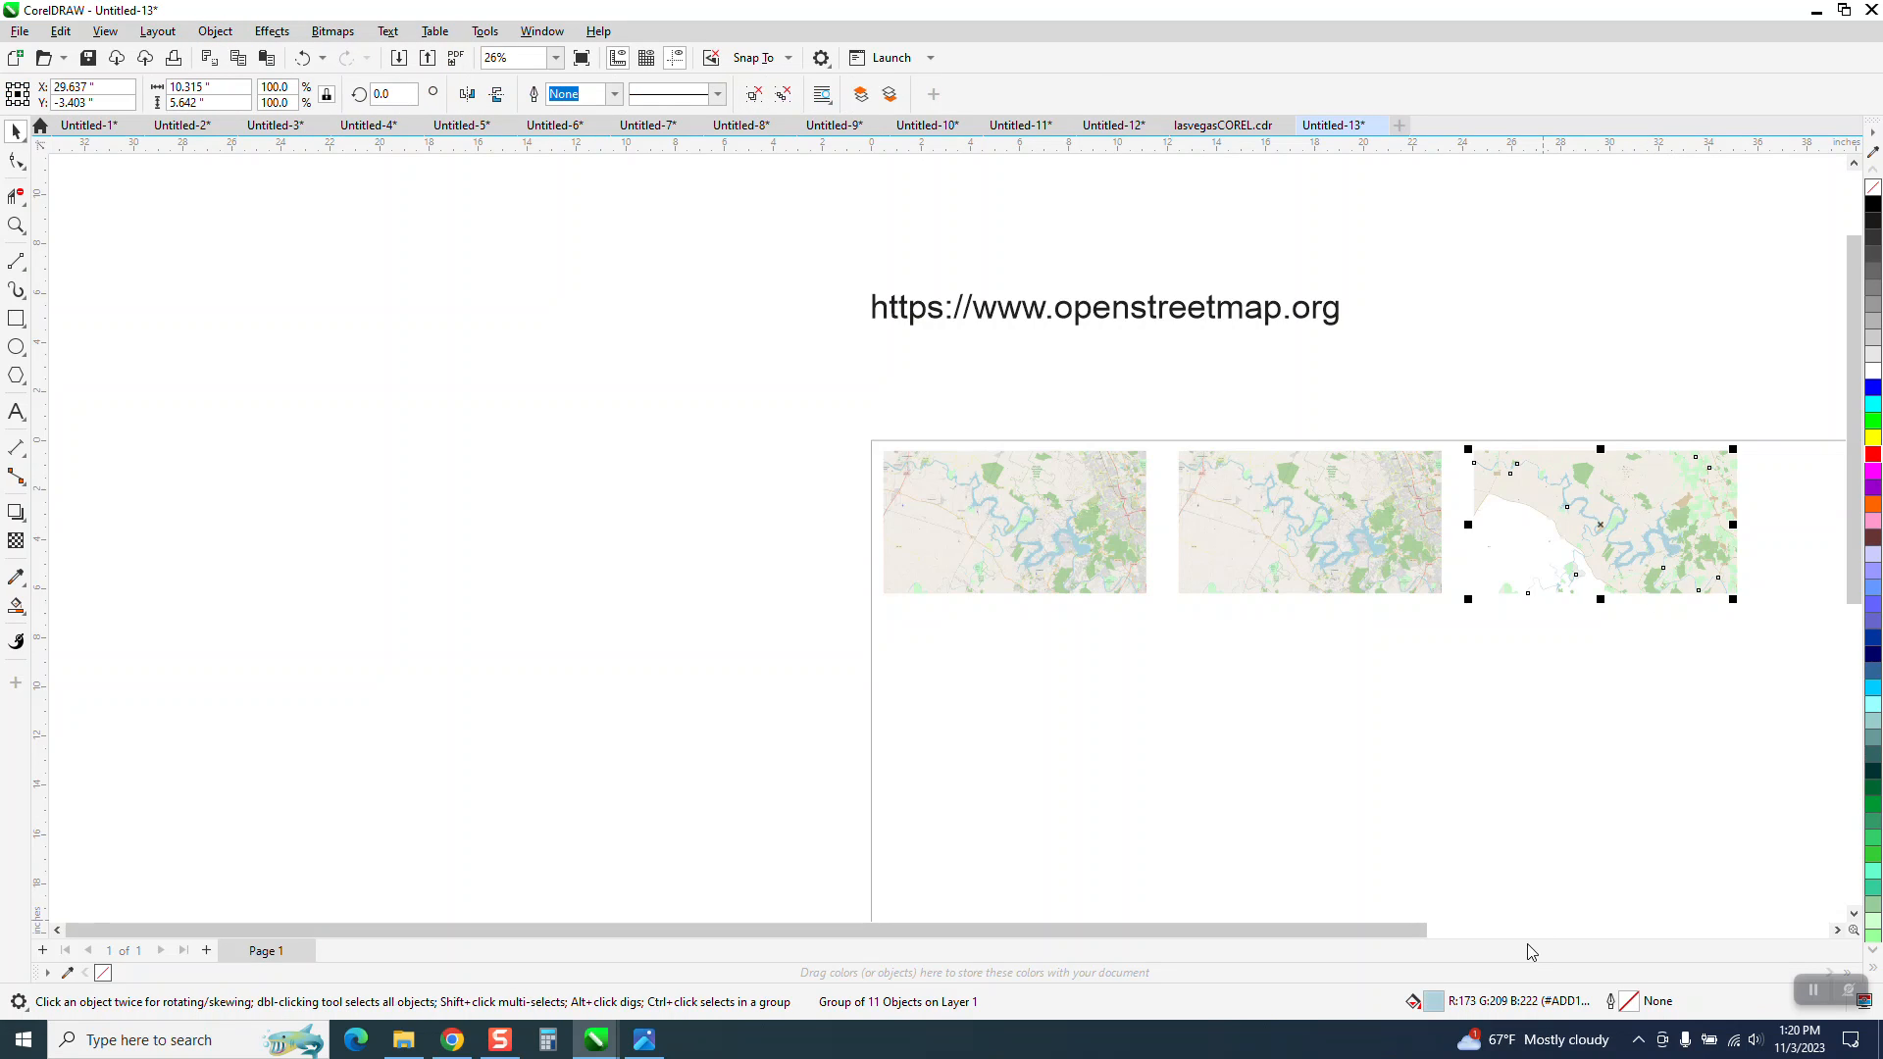
{"action": "key", "text": "Down"}
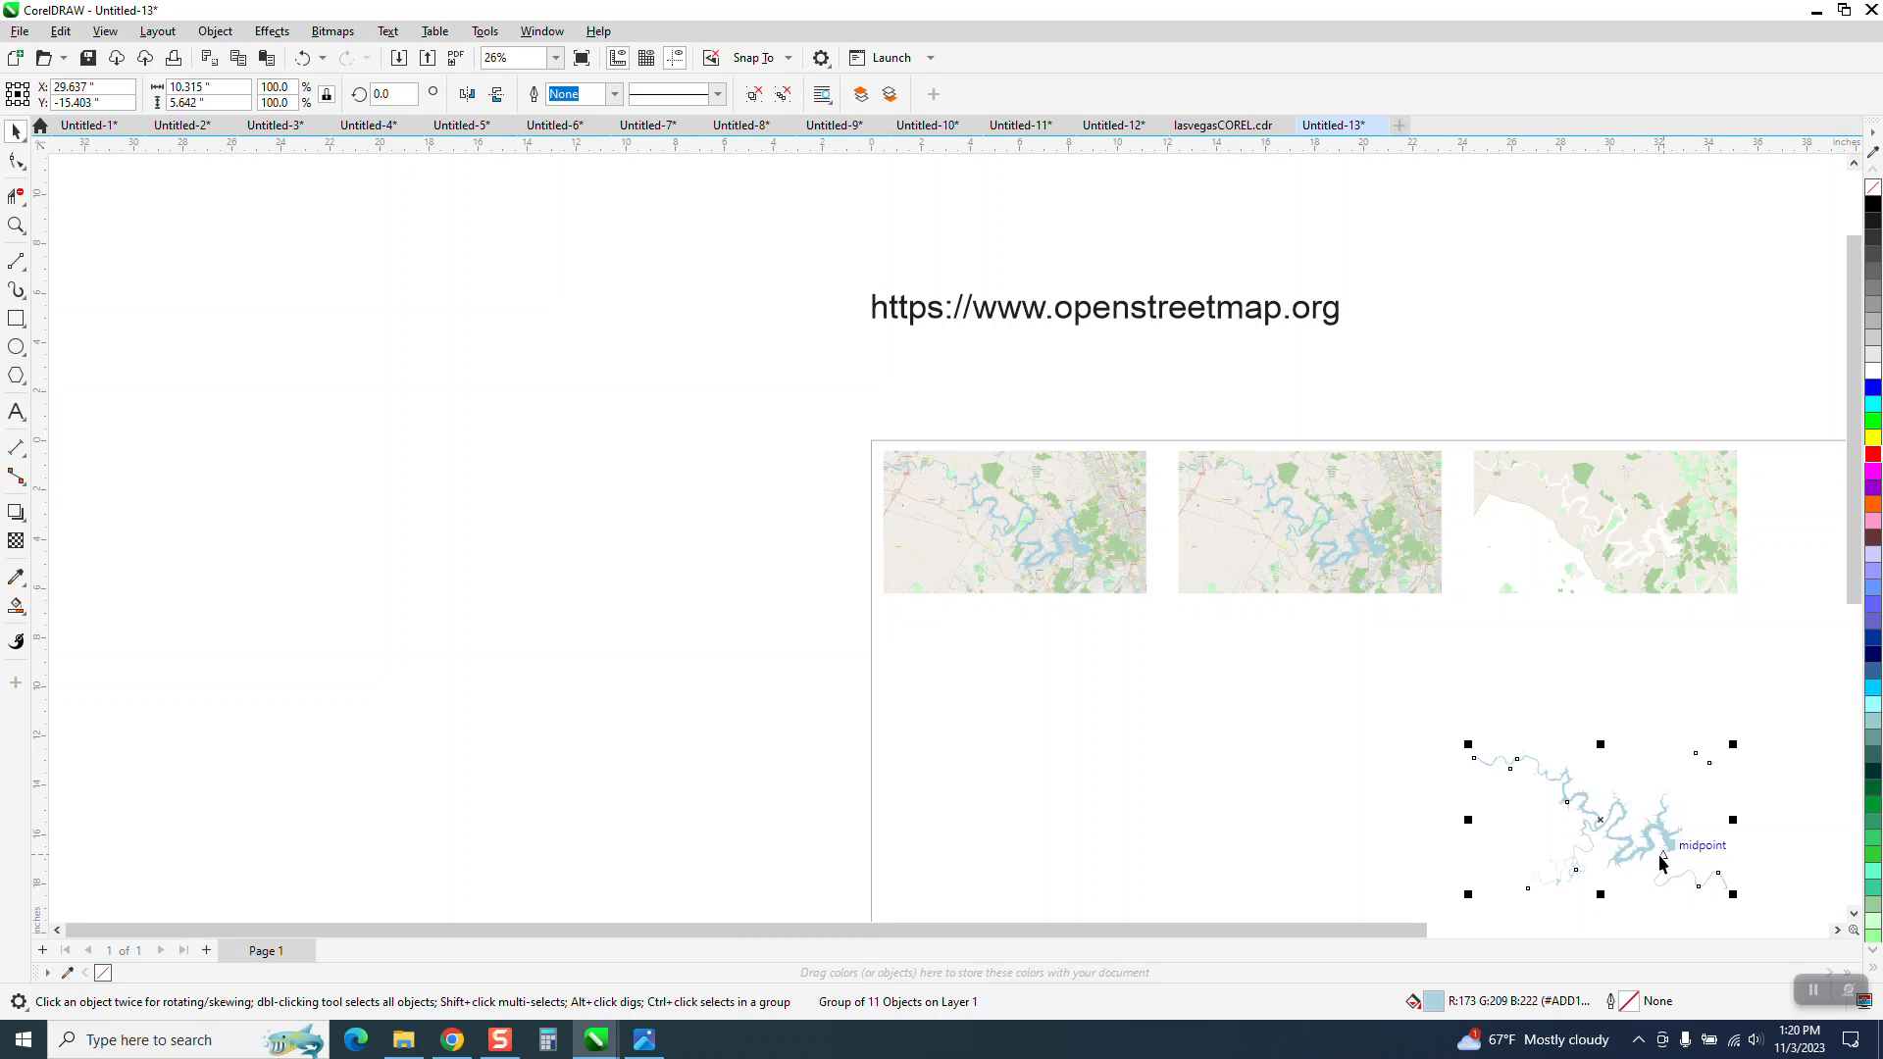
{"action": "key", "text": "Left"}
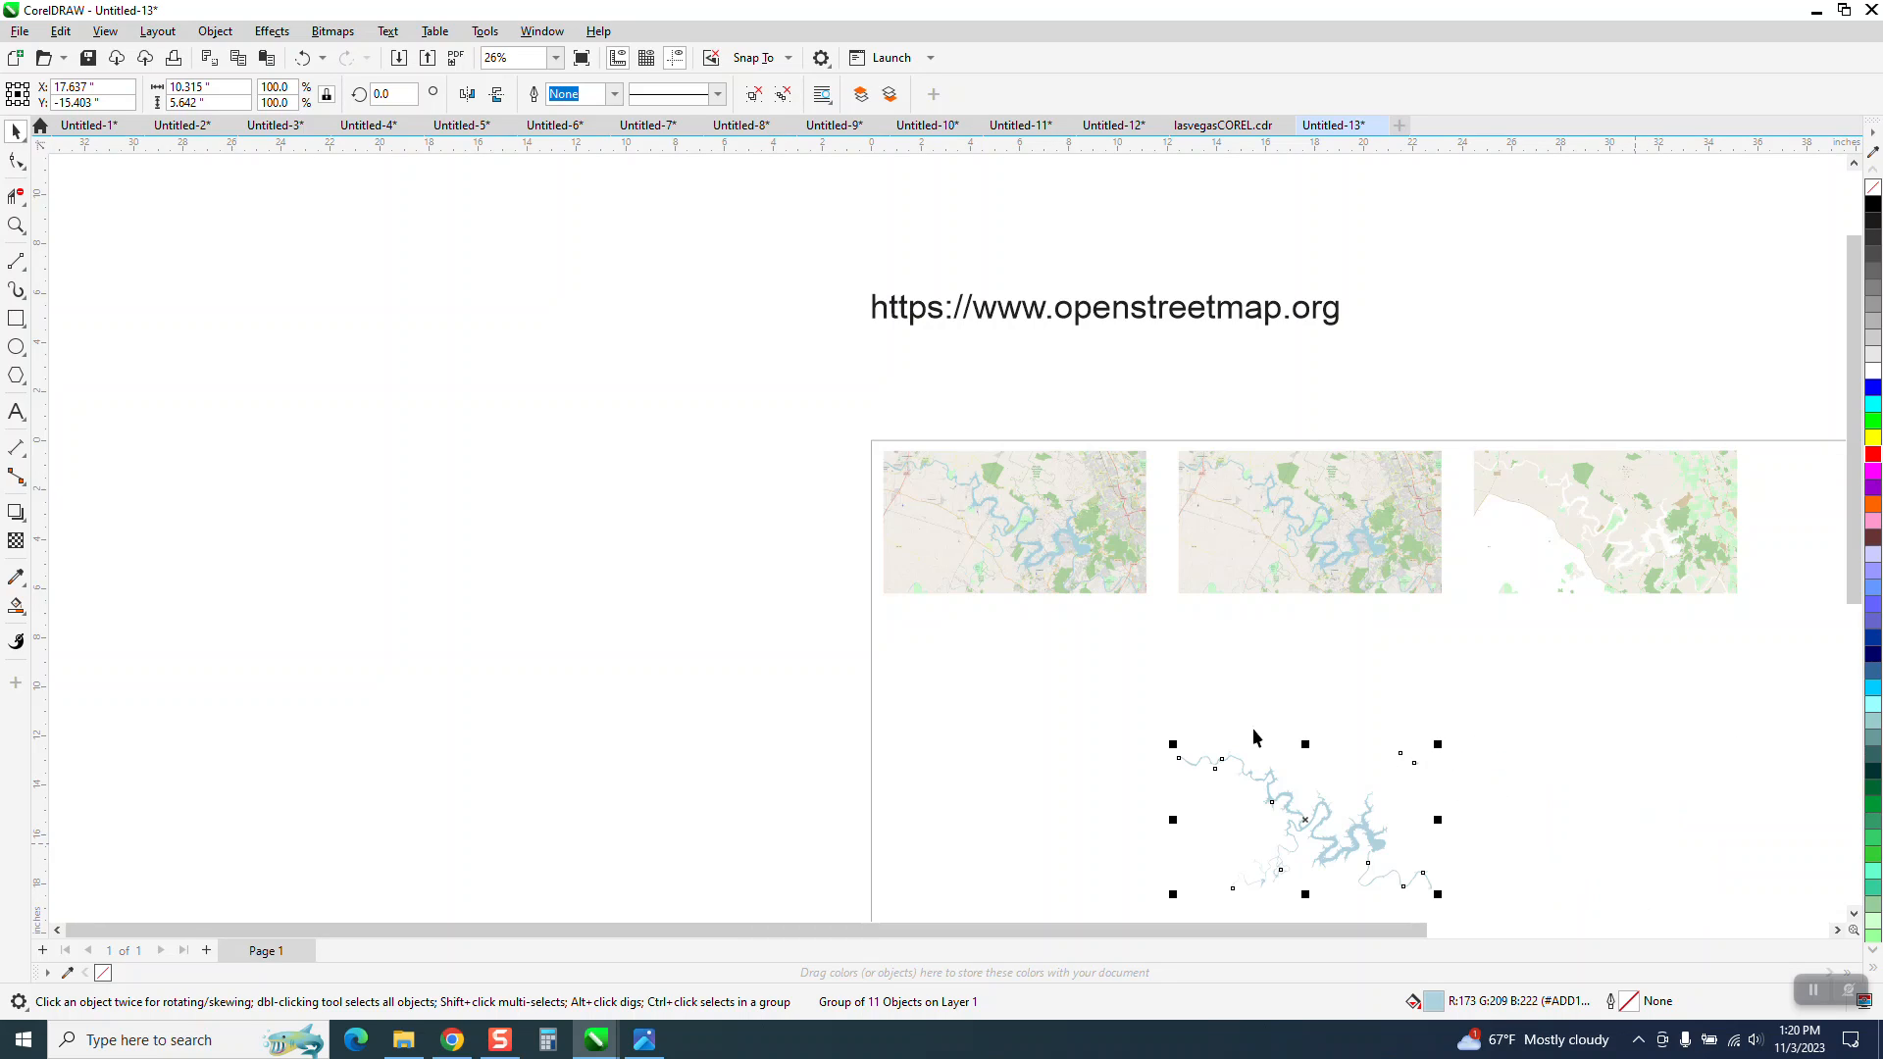
Remove the fill from the water group and give it a black outline.
{"action": "left_click", "coordinate": [15, 226]}
{"action": "left_click_drag", "start_coordinate": [1068, 672], "coordinate": [1436, 902]}
{"action": "left_click_drag", "start_coordinate": [378, 244], "coordinate": [1265, 704]}
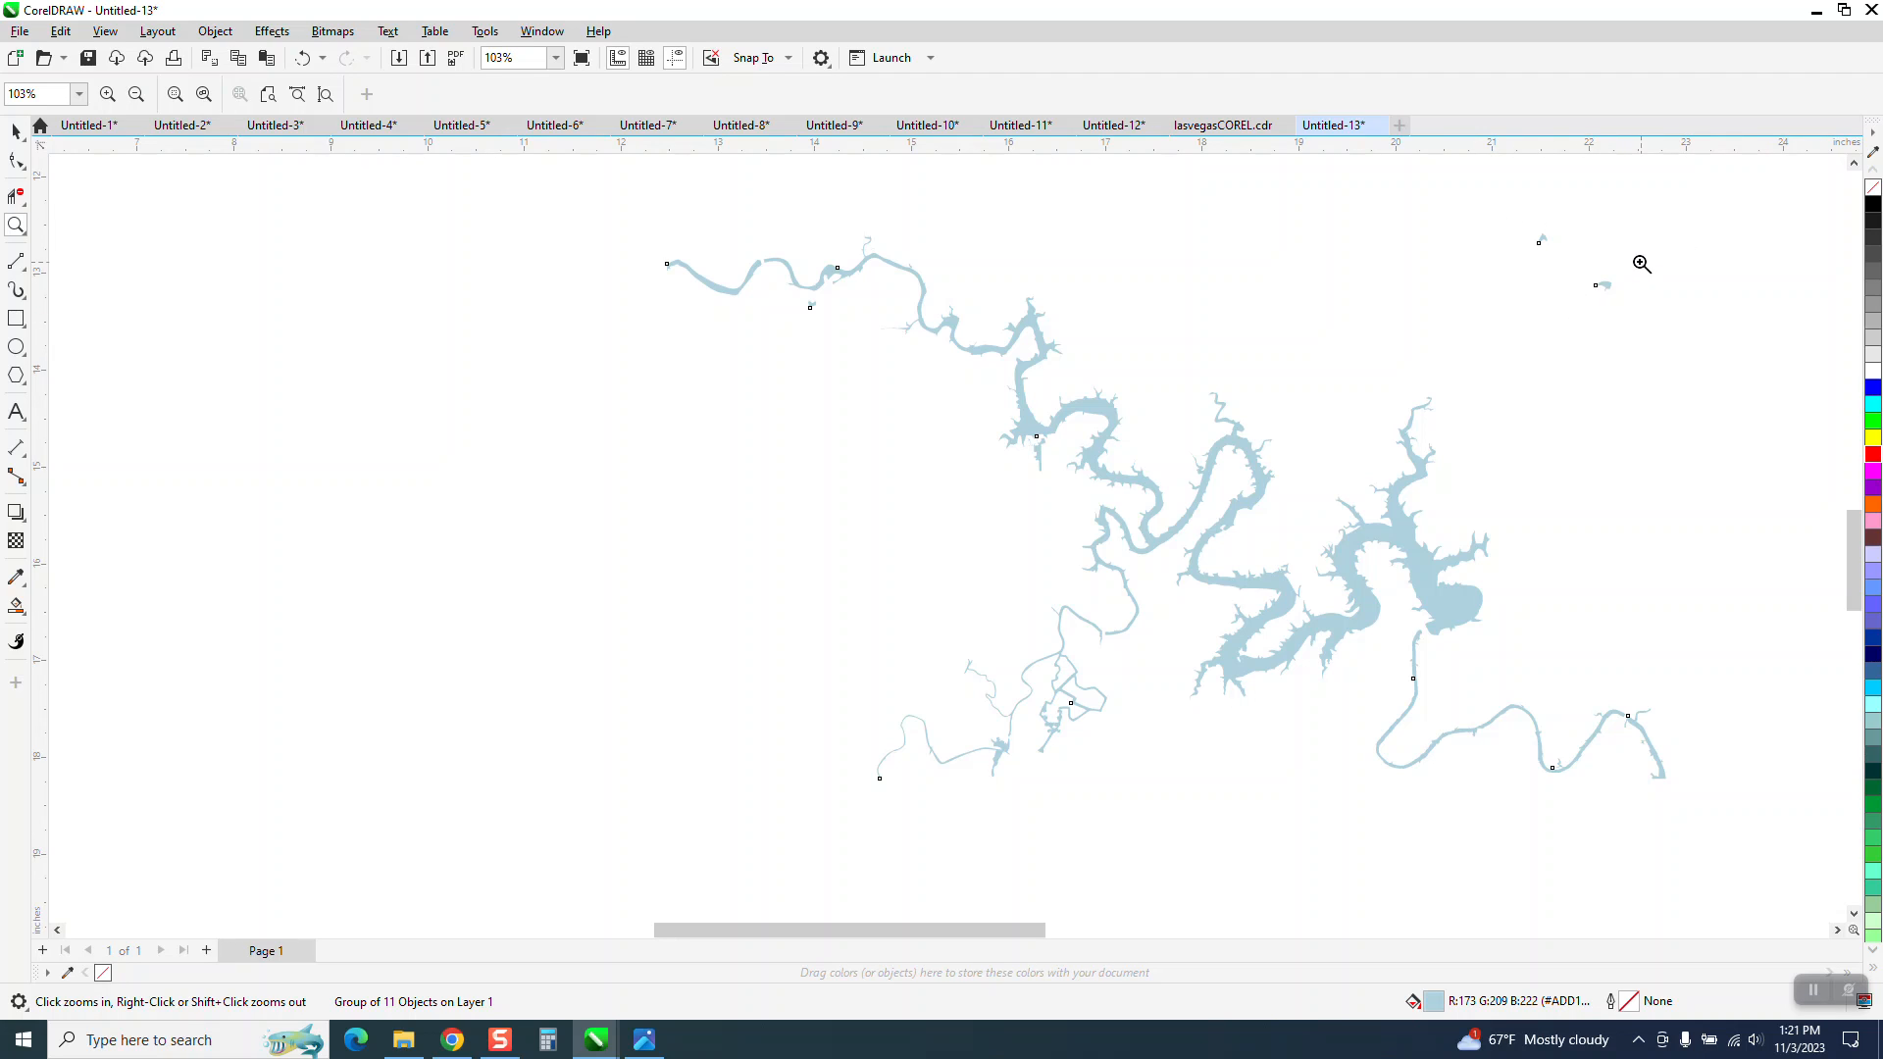
{"action": "left_click", "coordinate": [16, 130]}
{"action": "left_click", "coordinate": [1873, 186]}
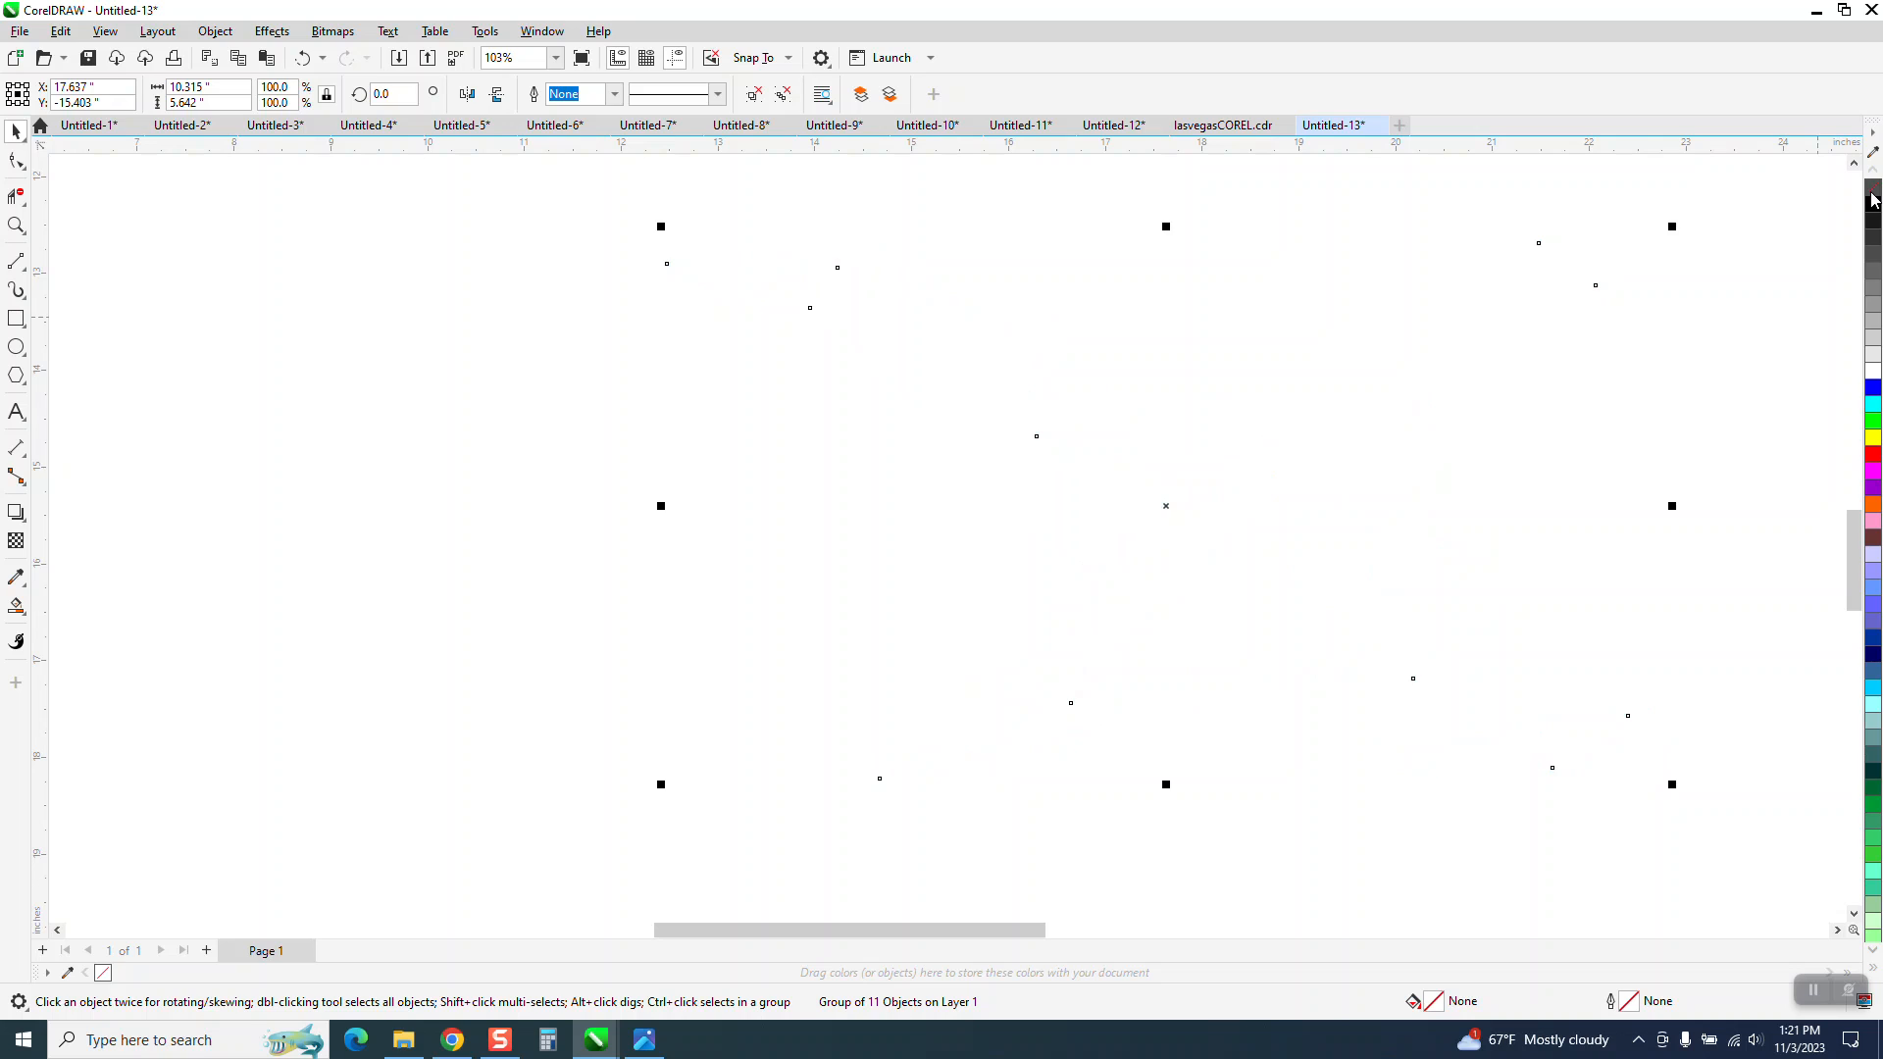
{"action": "right_click", "coordinate": [1873, 204]}
Ungroup the outlined water group into separate curves and clear the selection.
{"action": "left_click", "coordinate": [215, 30]}
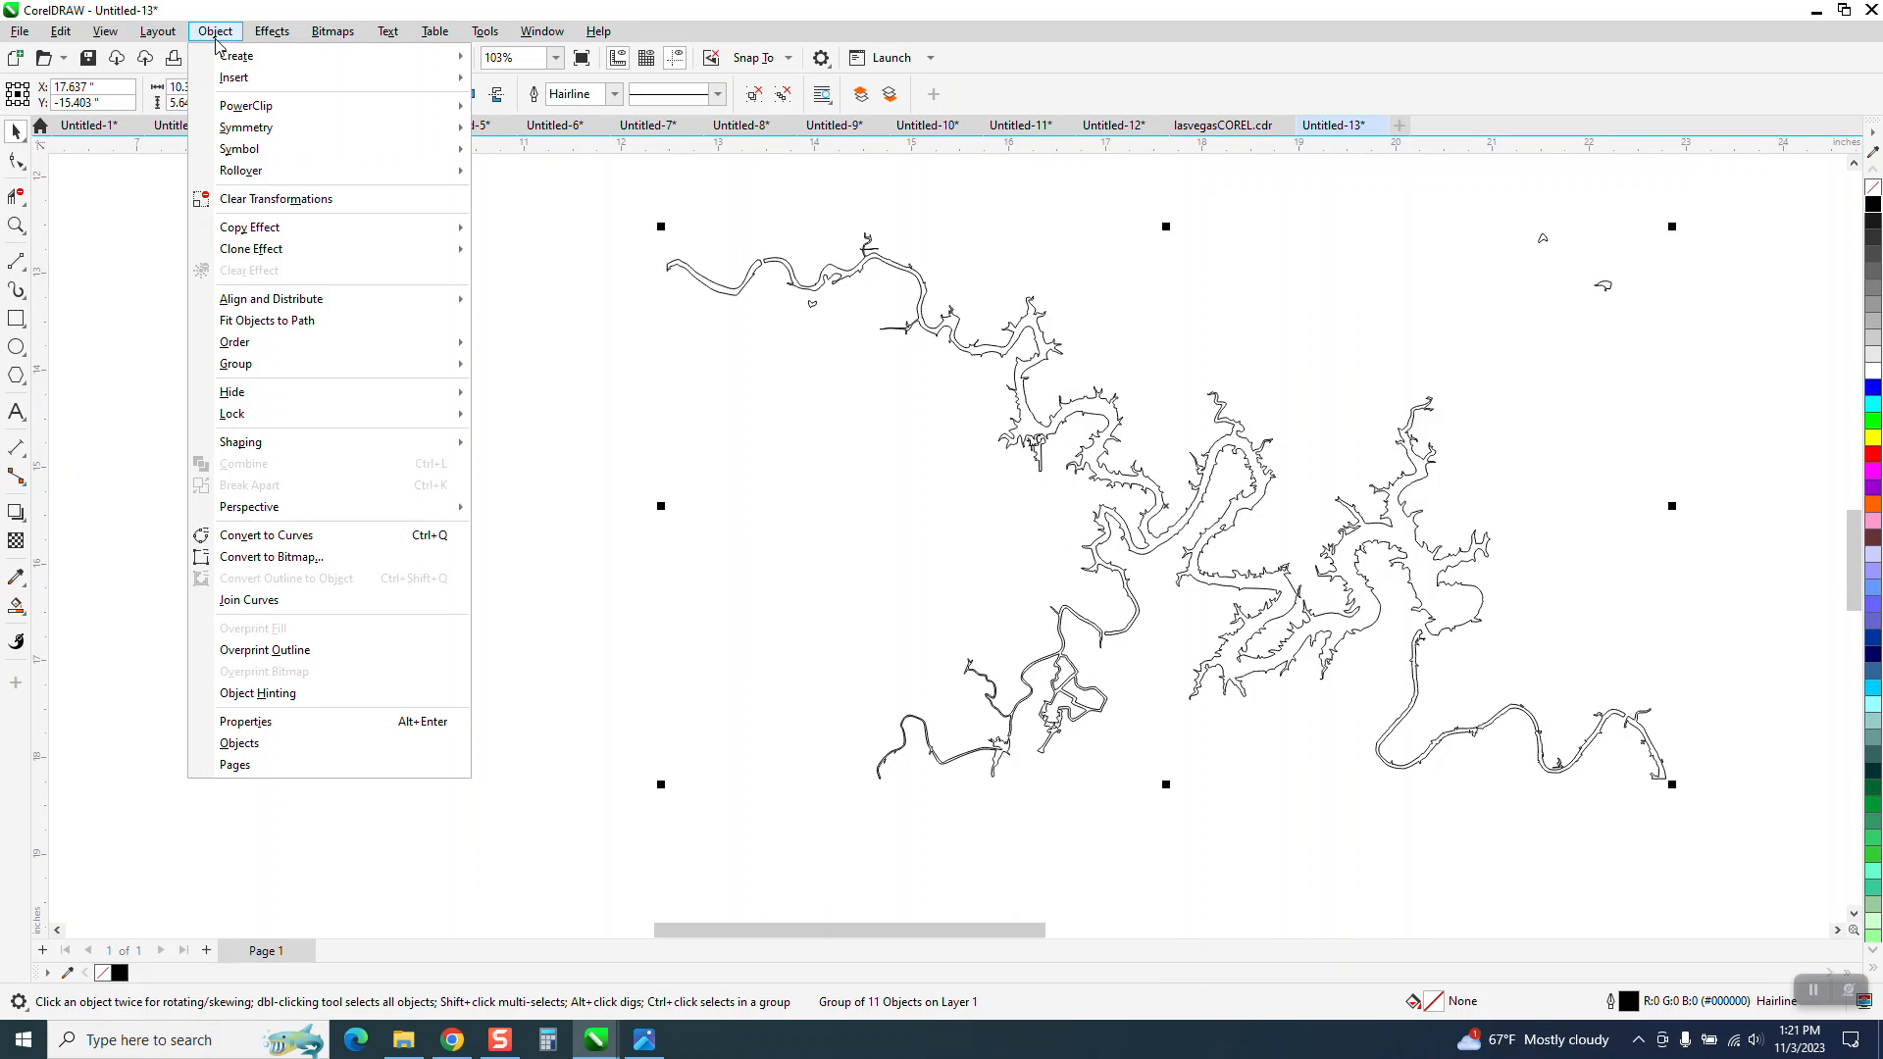
{"action": "mouse_move", "coordinate": [243, 365]}
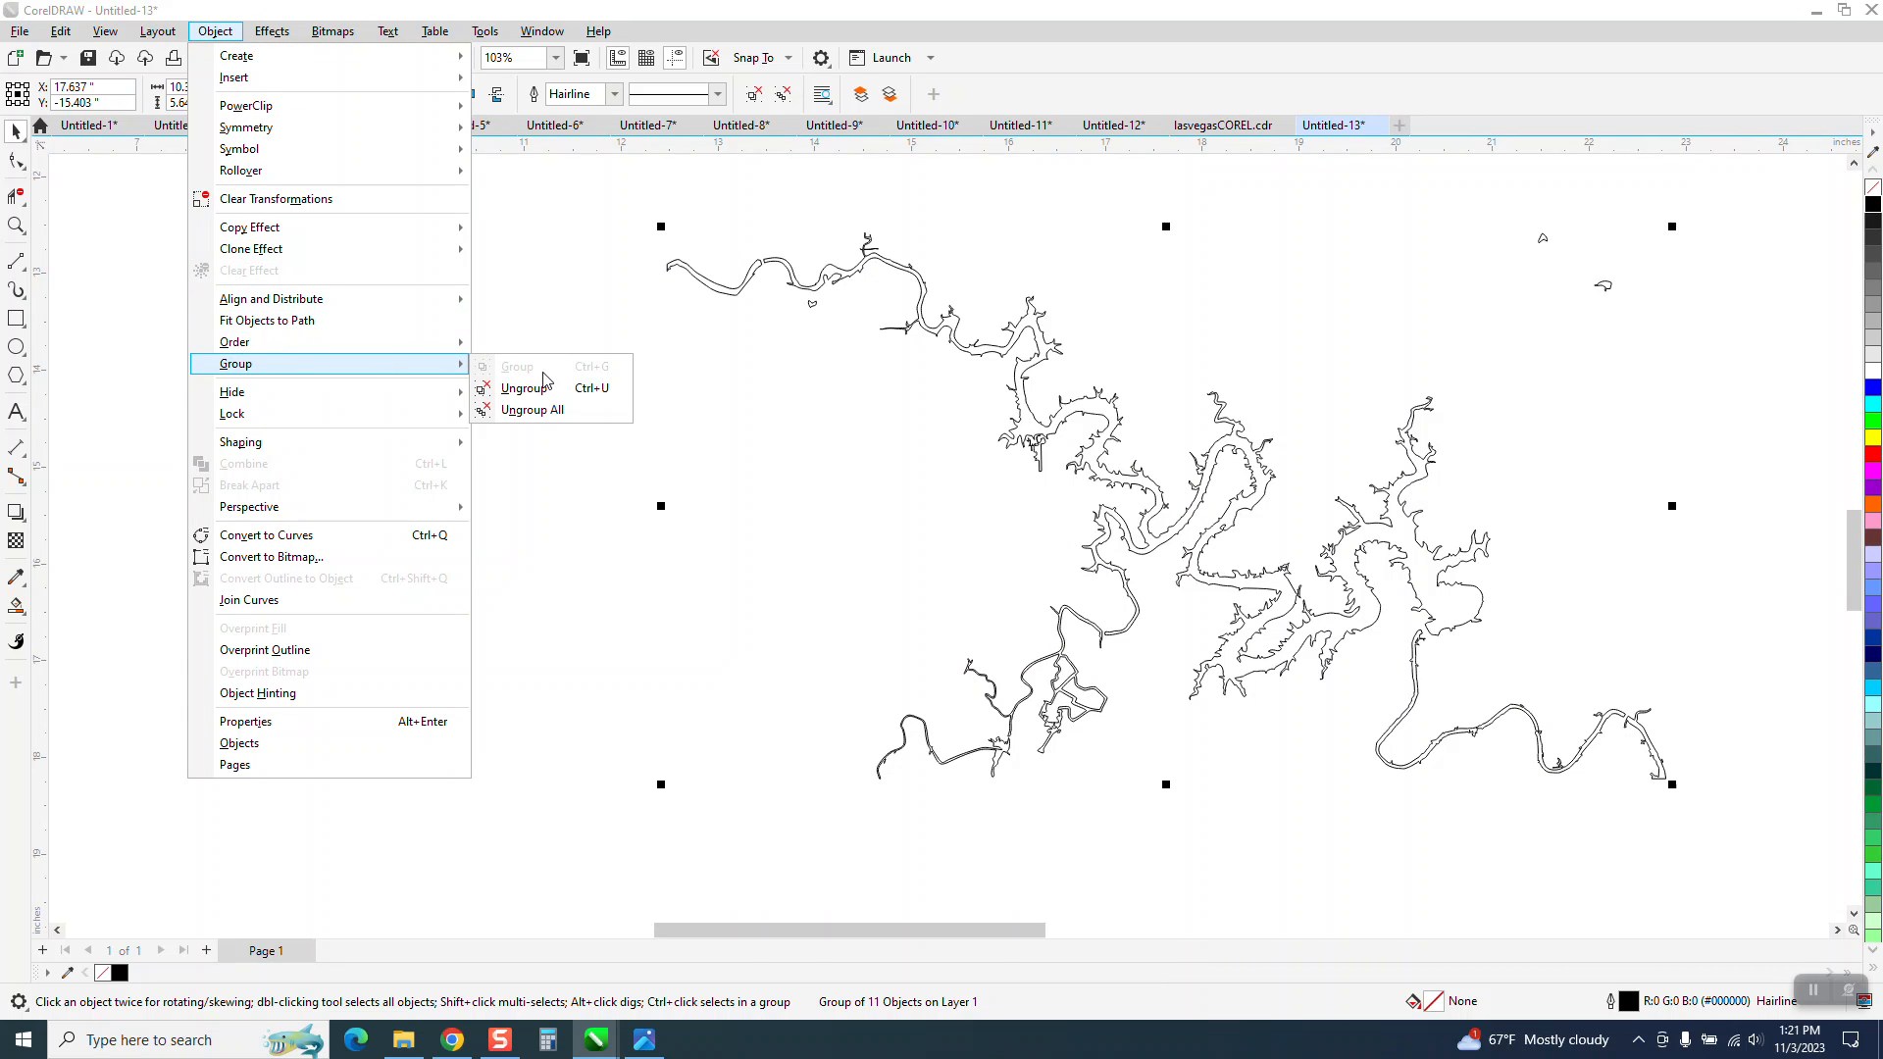
{"action": "left_click", "coordinate": [523, 388]}
{"action": "left_click", "coordinate": [558, 387]}
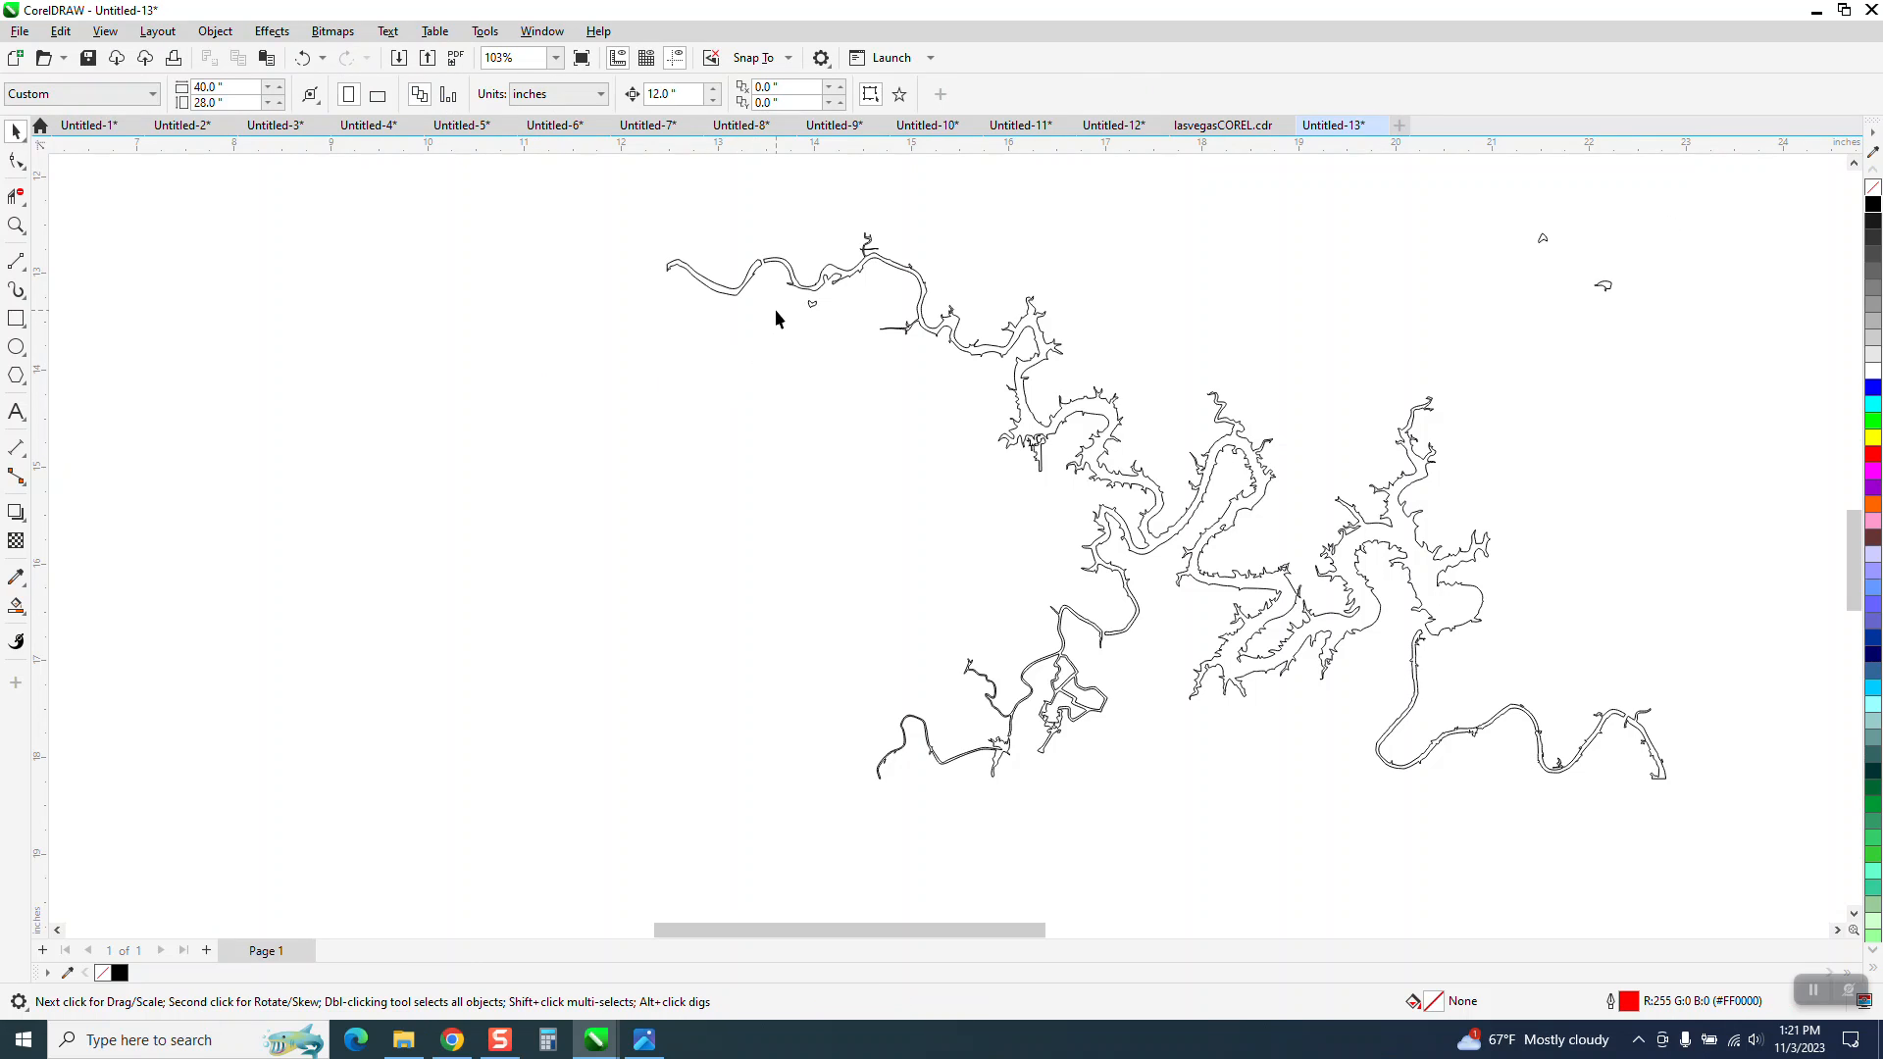
Delete the small stray shape below the upper river arm and the two isolated shapes at the upper right.
{"action": "left_click", "coordinate": [820, 309]}
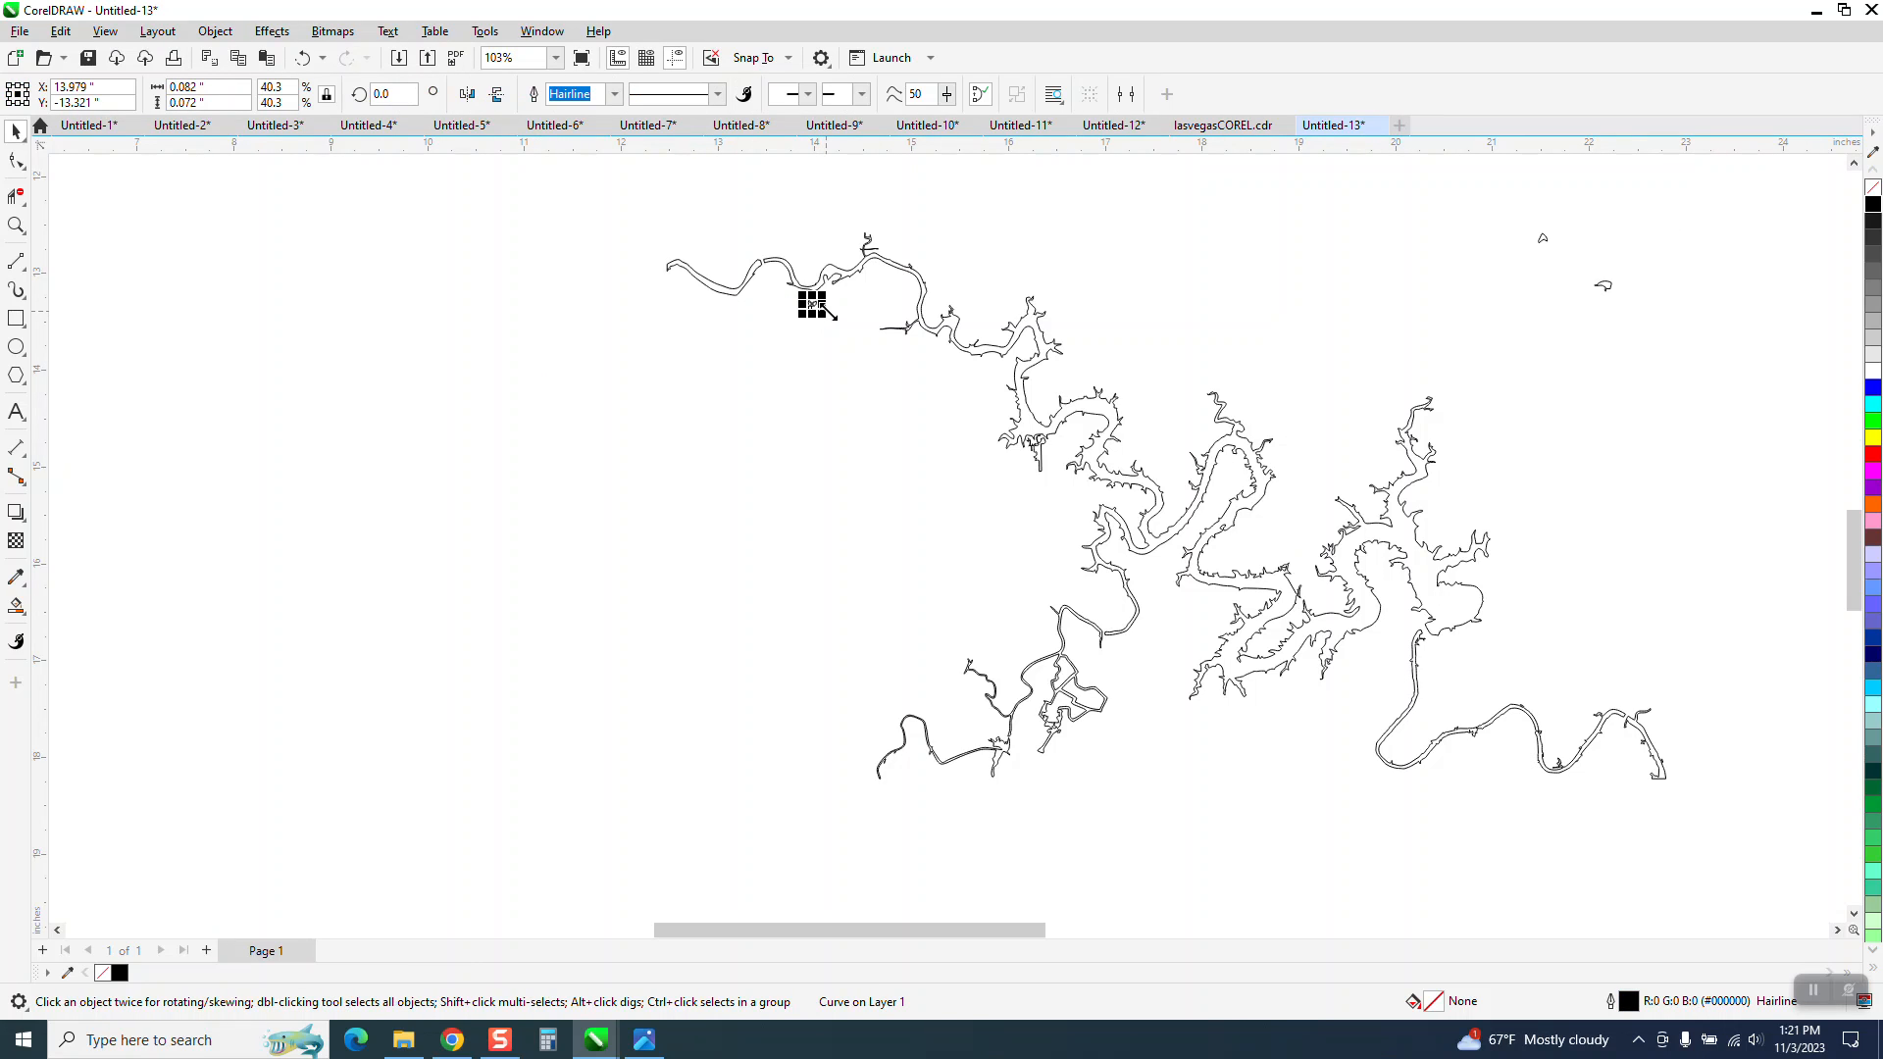
{"action": "key", "text": "Delete"}
{"action": "left_click_drag", "start_coordinate": [1809, 340], "coordinate": [1811, 341]}
{"action": "key", "text": "Delete"}
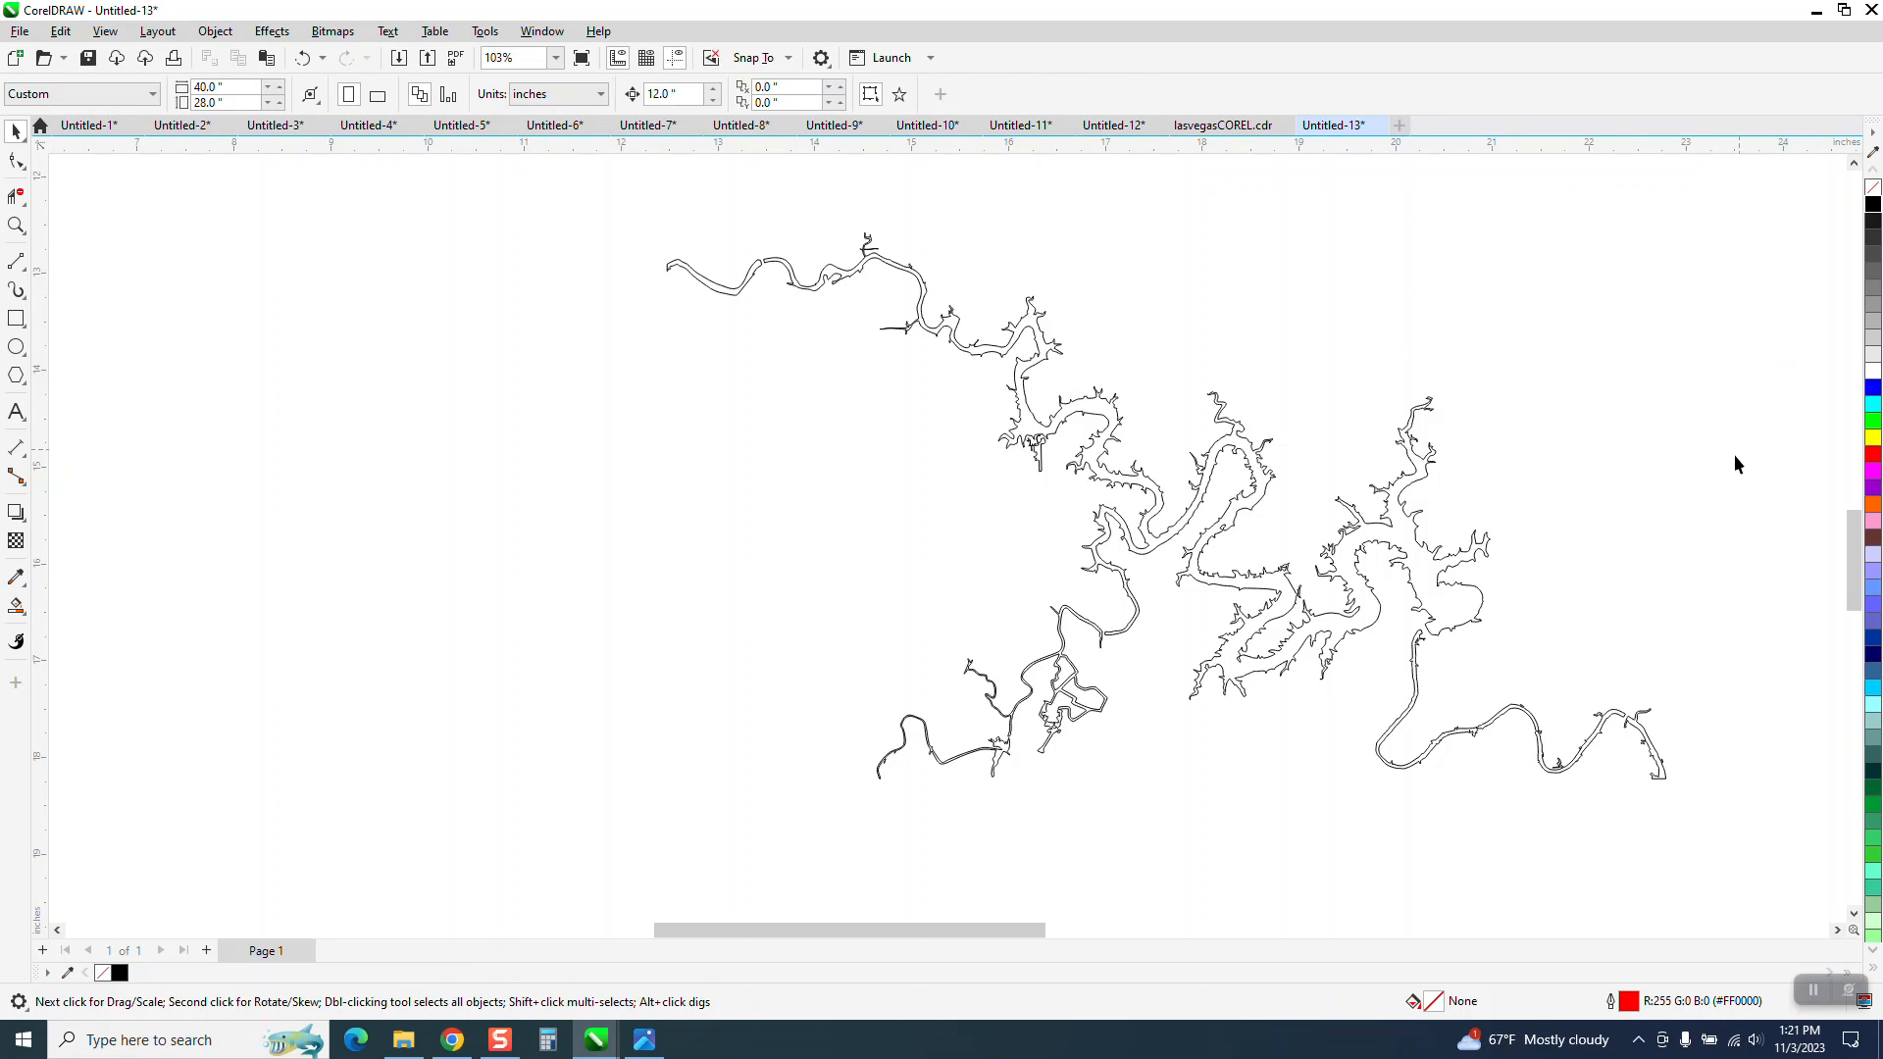
Delete the river curves running from the lake's eastern basin to the lower right.
{"action": "left_click", "coordinate": [1415, 707]}
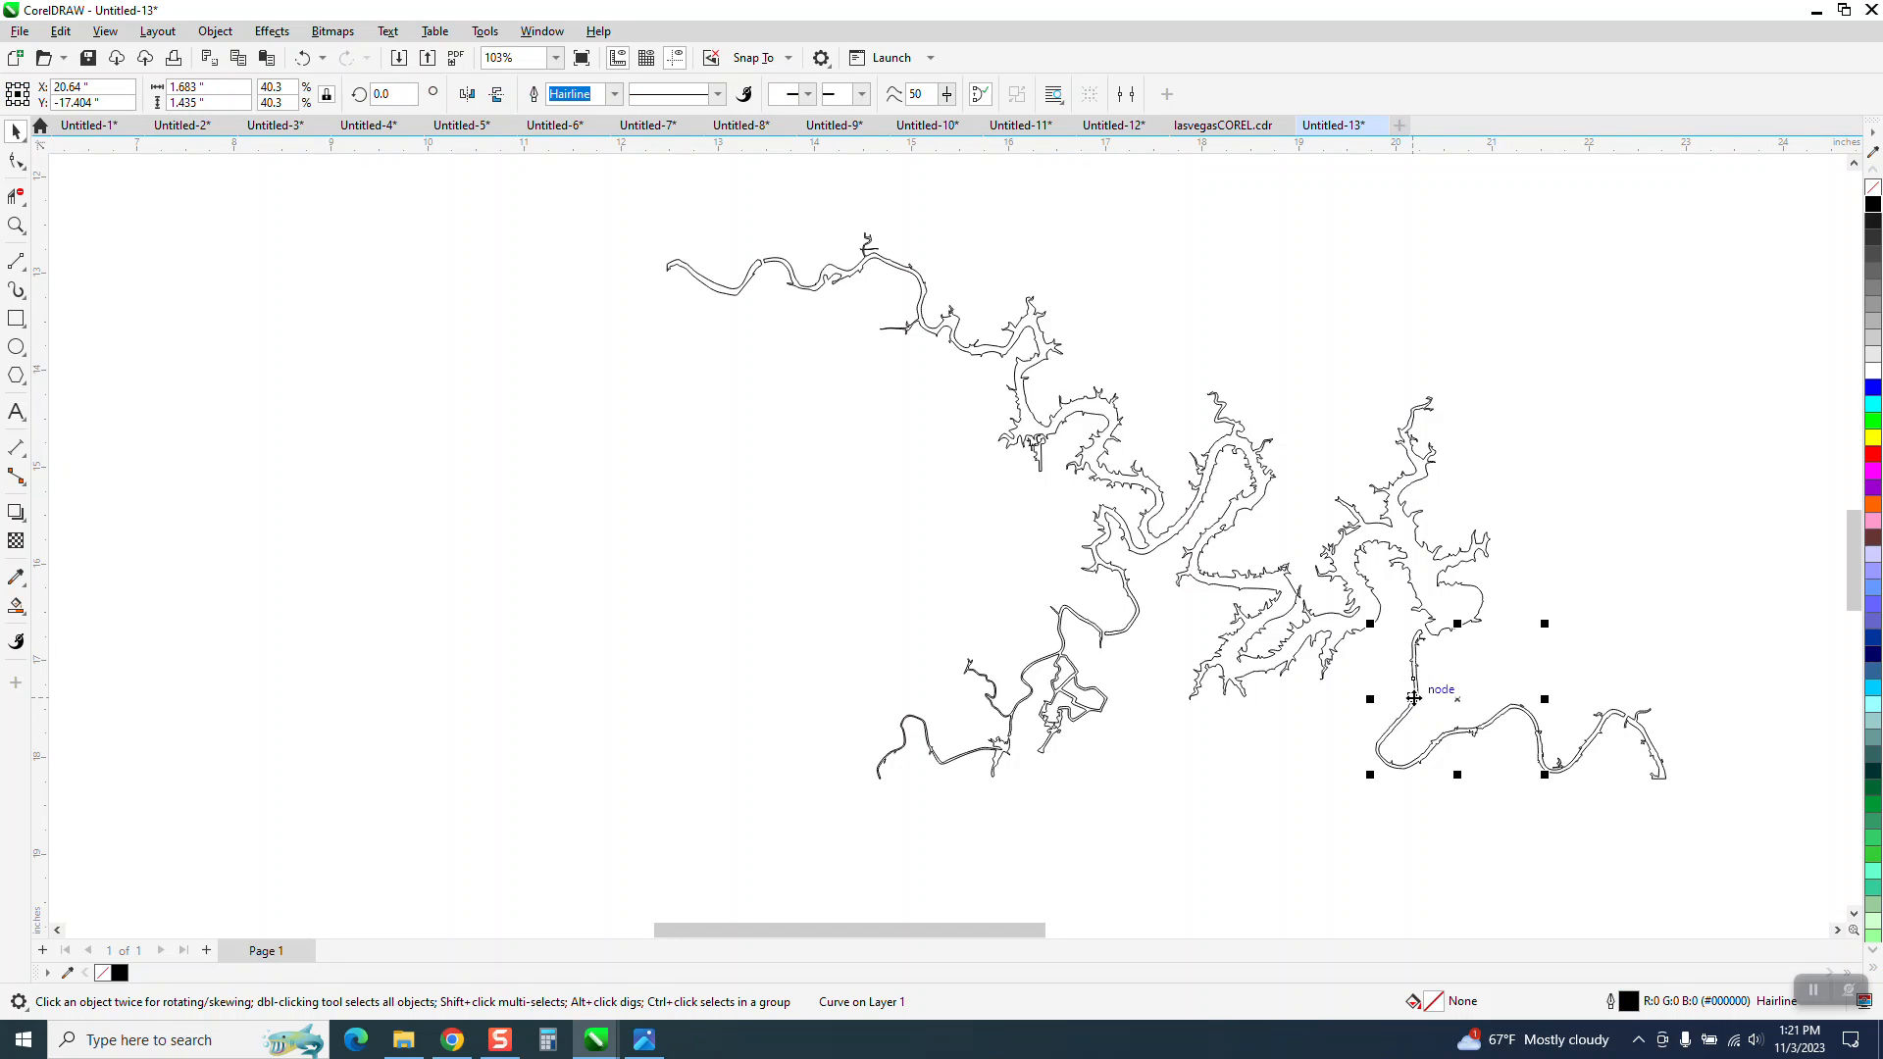
{"action": "key", "text": "Delete"}
{"action": "left_click_drag", "start_coordinate": [1532, 680], "coordinate": [1728, 830]}
{"action": "key", "text": "Delete"}
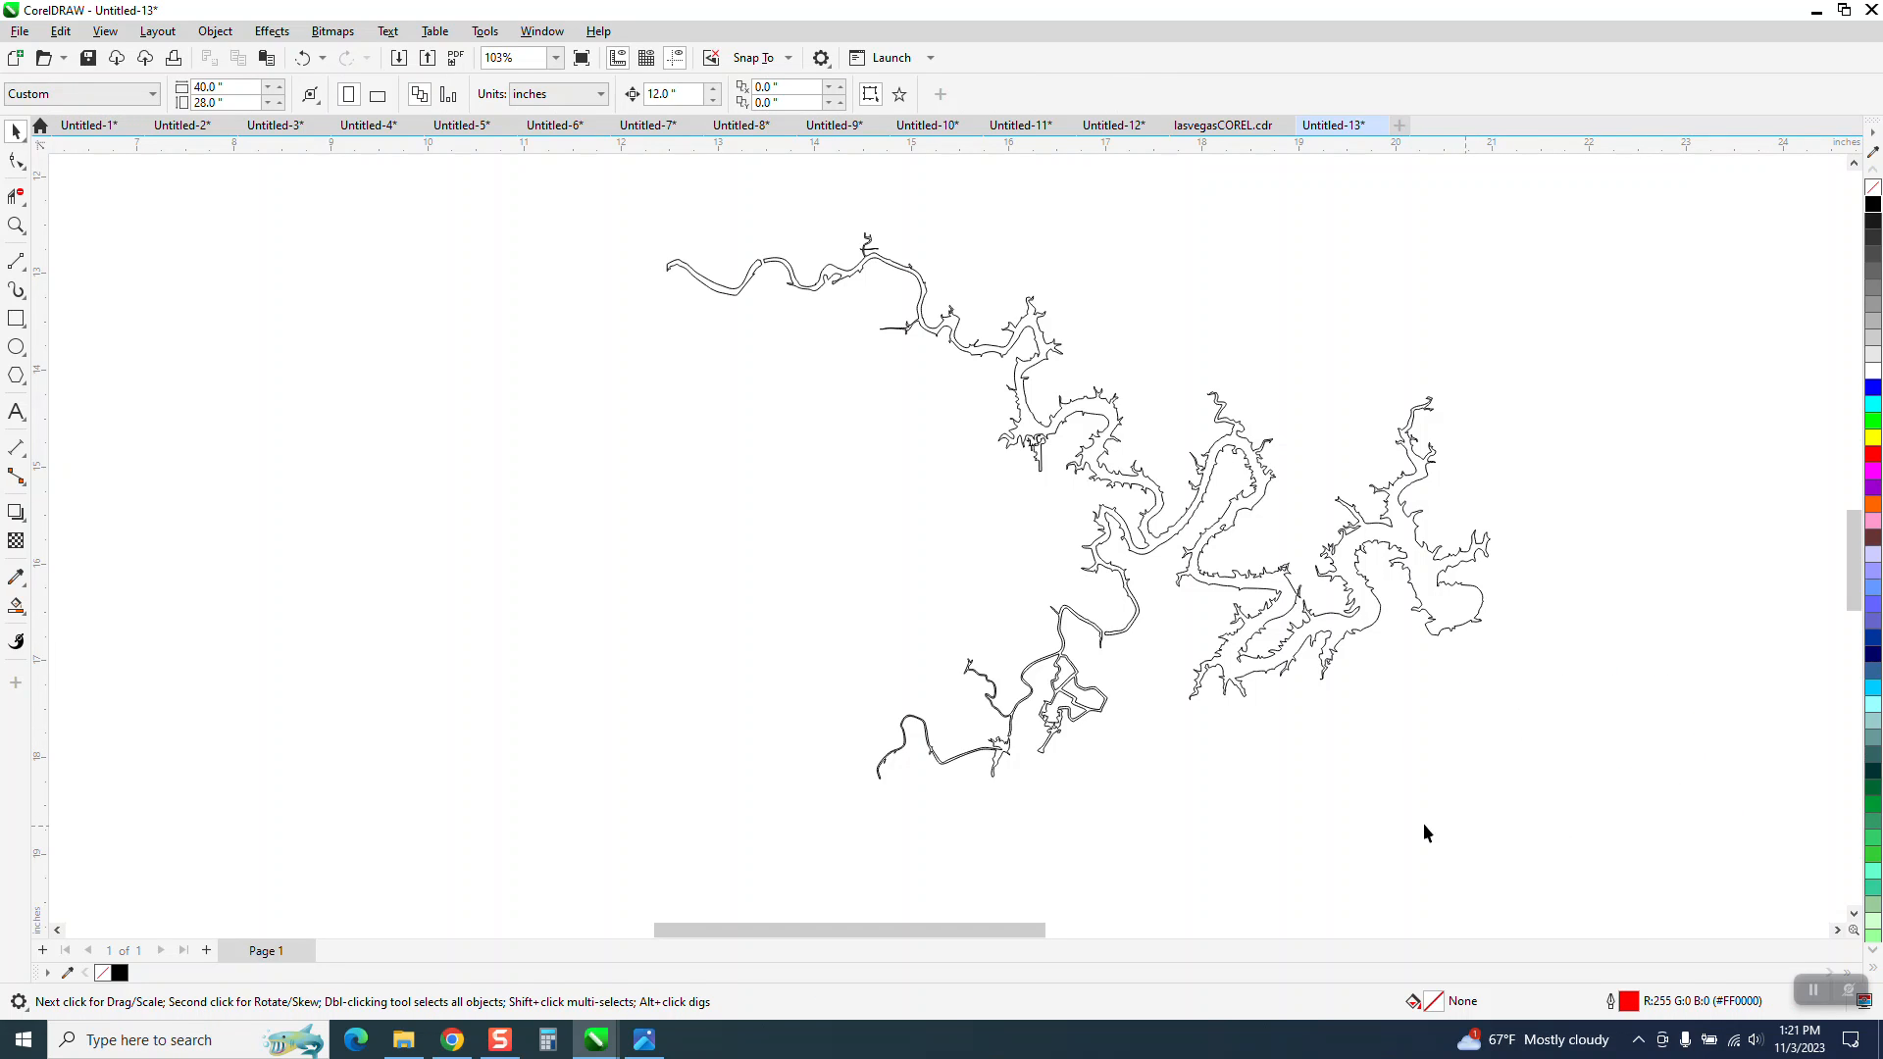
Delete the river pieces and the branching channel network at the lower left of the lake outline.
{"action": "left_click", "coordinate": [23, 229]}
{"action": "left_click_drag", "start_coordinate": [816, 537], "coordinate": [1334, 802]}
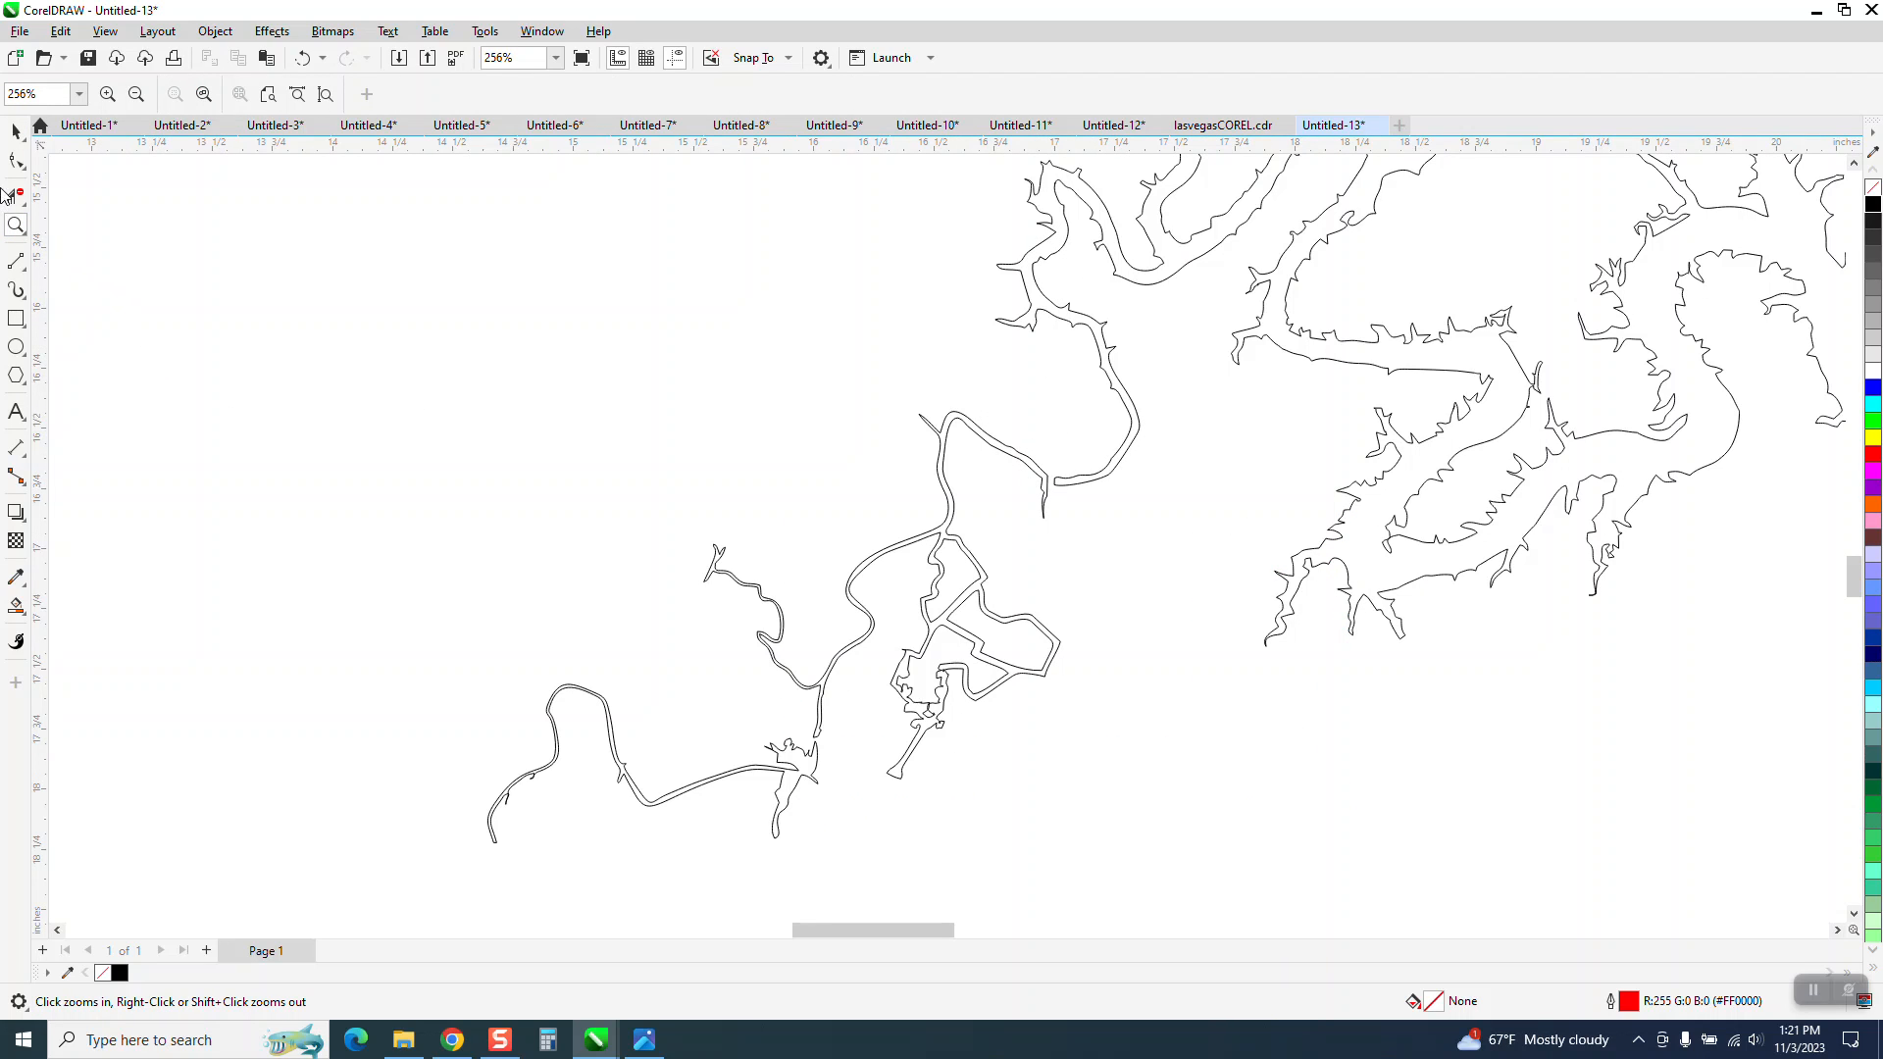
{"action": "left_click", "coordinate": [16, 130]}
{"action": "scroll", "coordinate": [521, 460], "scroll_direction": "down", "scroll_amount": 1}
{"action": "left_click_drag", "start_coordinate": [705, 683], "coordinate": [769, 749]}
{"action": "left_click", "coordinate": [745, 679]}
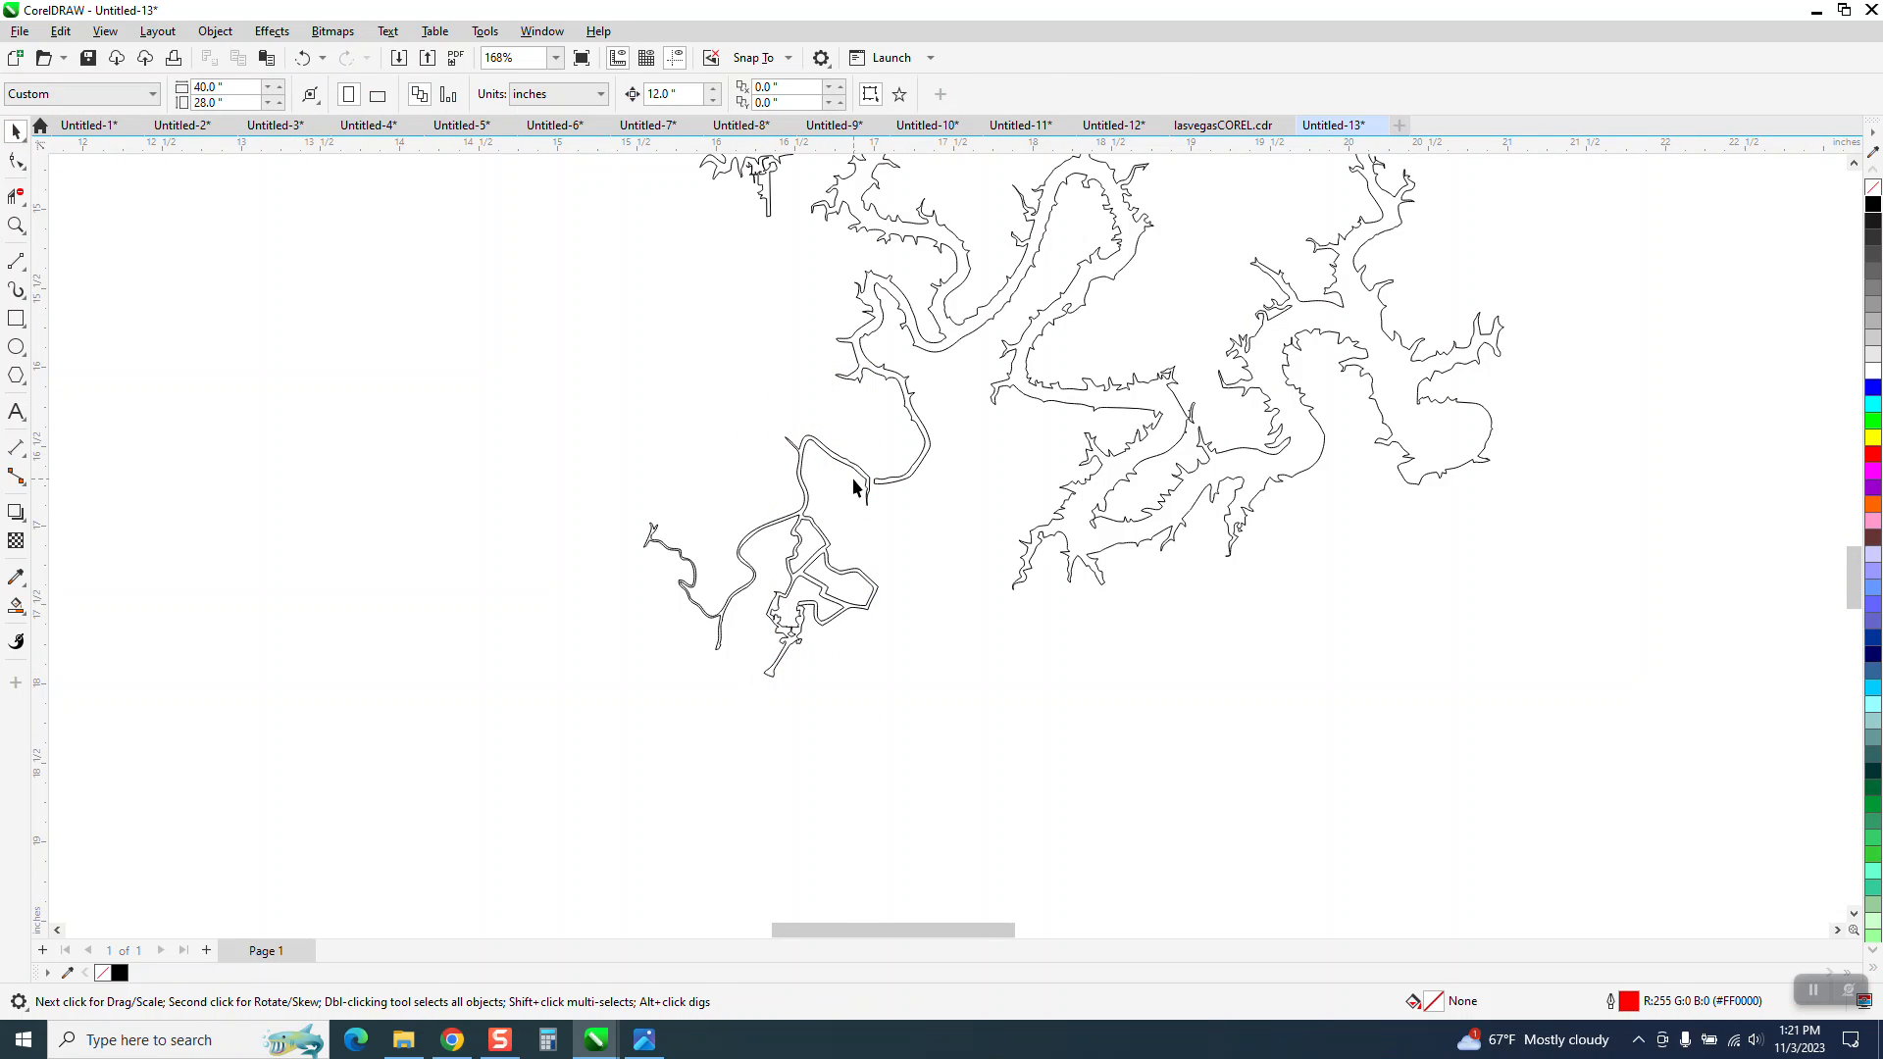
{"action": "left_click", "coordinate": [849, 464]}
{"action": "key", "text": "Delete"}
{"action": "scroll", "coordinate": [801, 729], "scroll_direction": "down", "scroll_amount": 2}
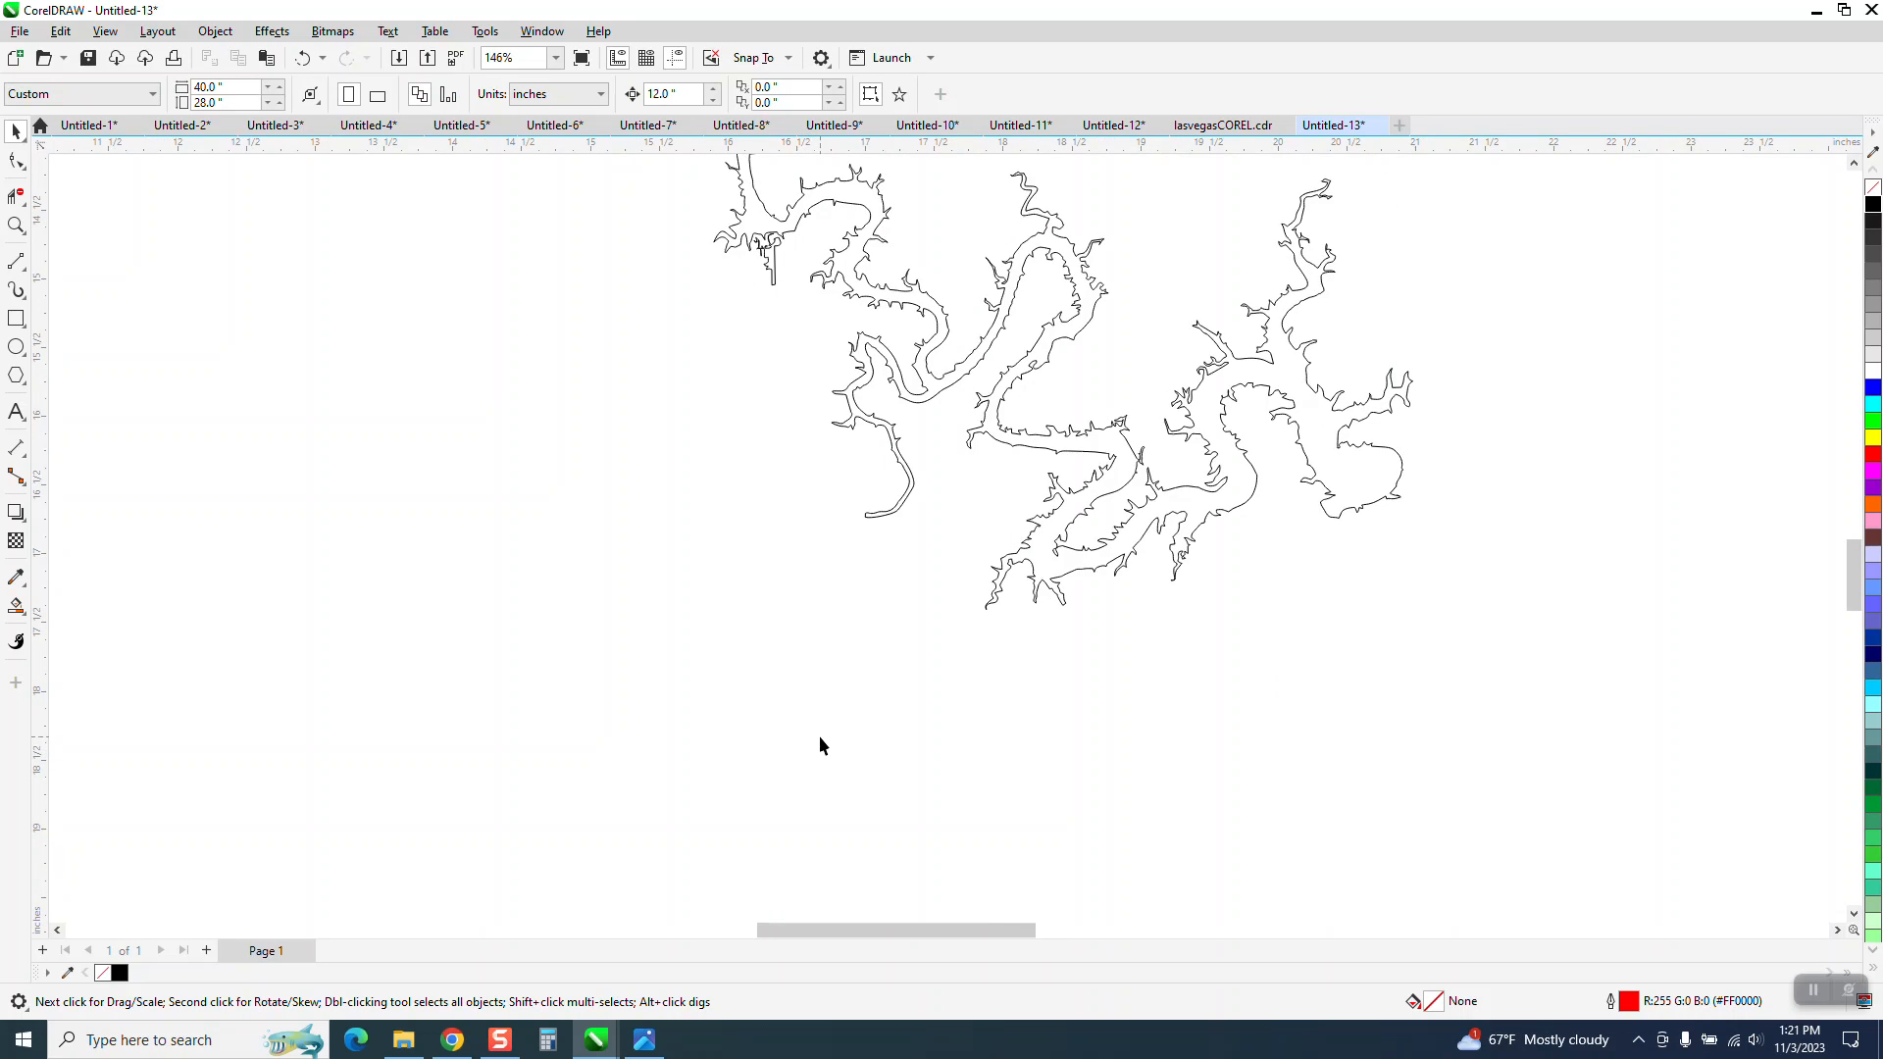
Delete the small angular curve hanging below the shoreline at the lake's western bend.
{"action": "left_click", "coordinate": [16, 225]}
{"action": "left_click_drag", "start_coordinate": [693, 261], "coordinate": [915, 412]}
{"action": "left_click", "coordinate": [16, 130]}
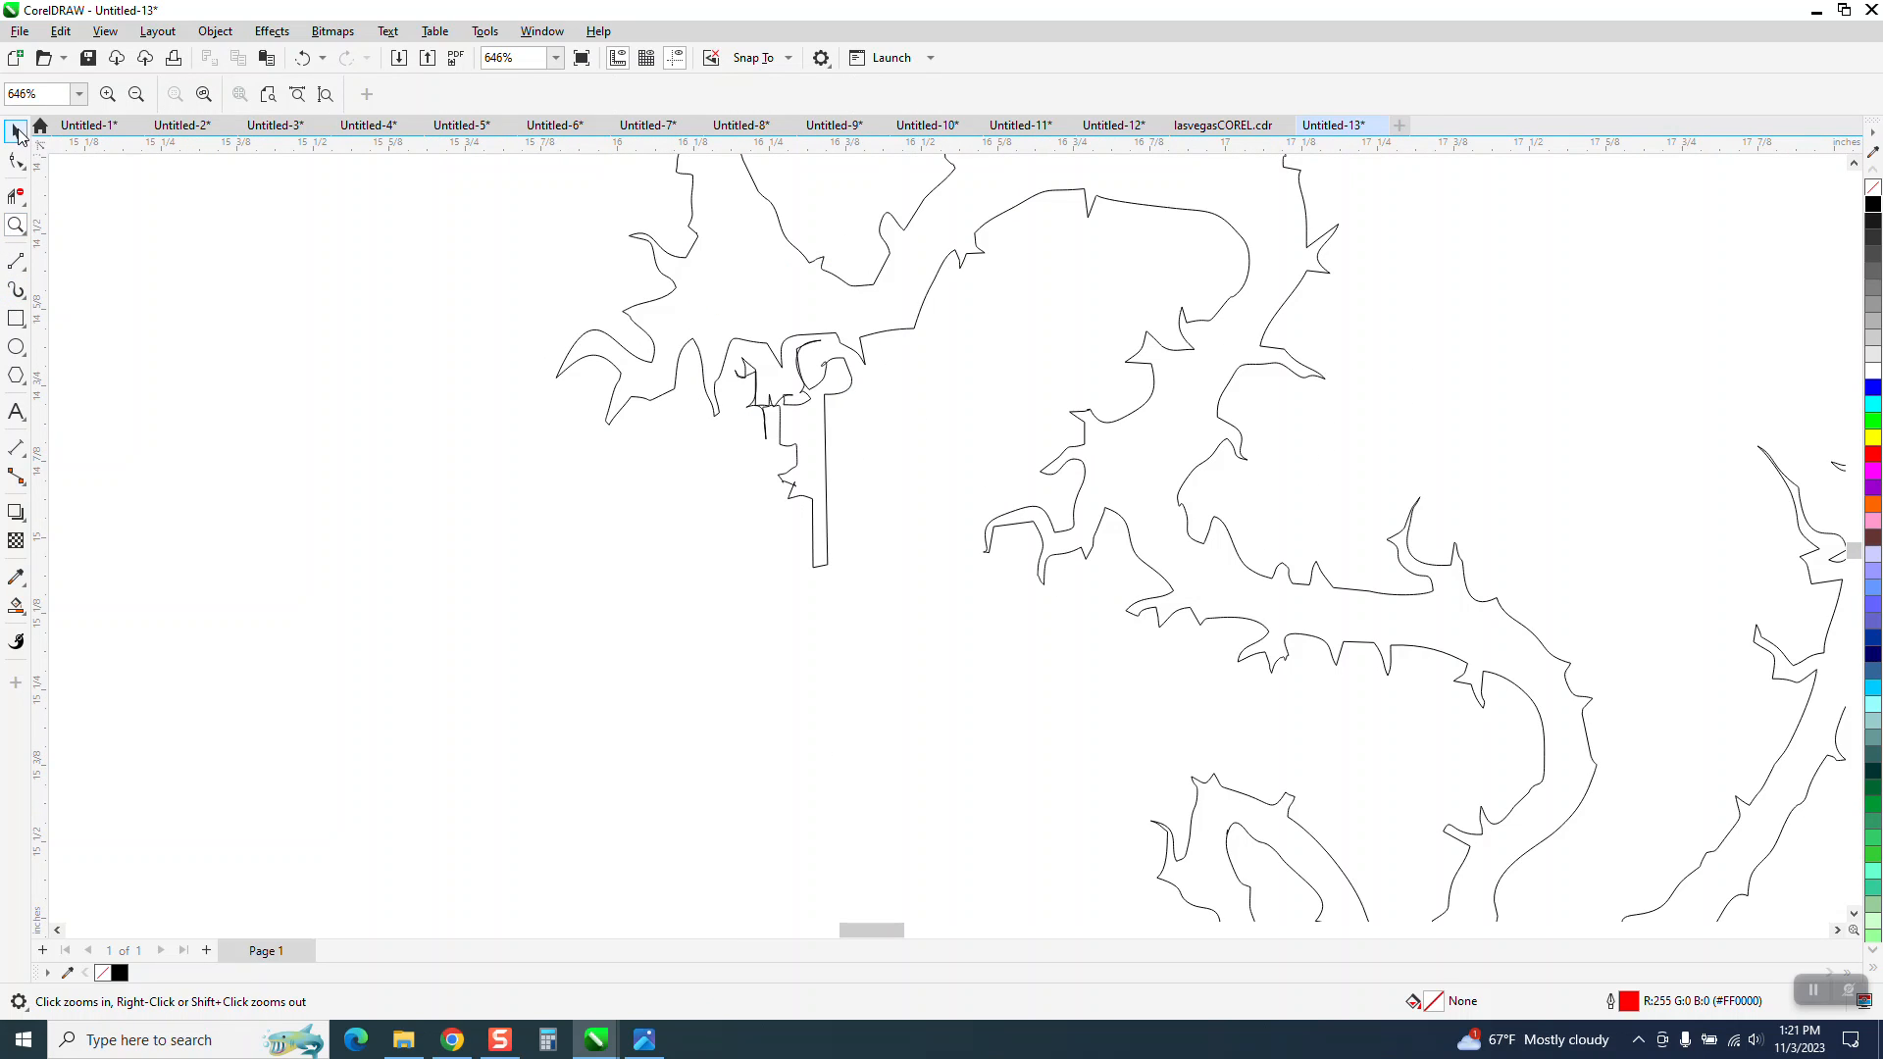
{"action": "left_click", "coordinate": [825, 475]}
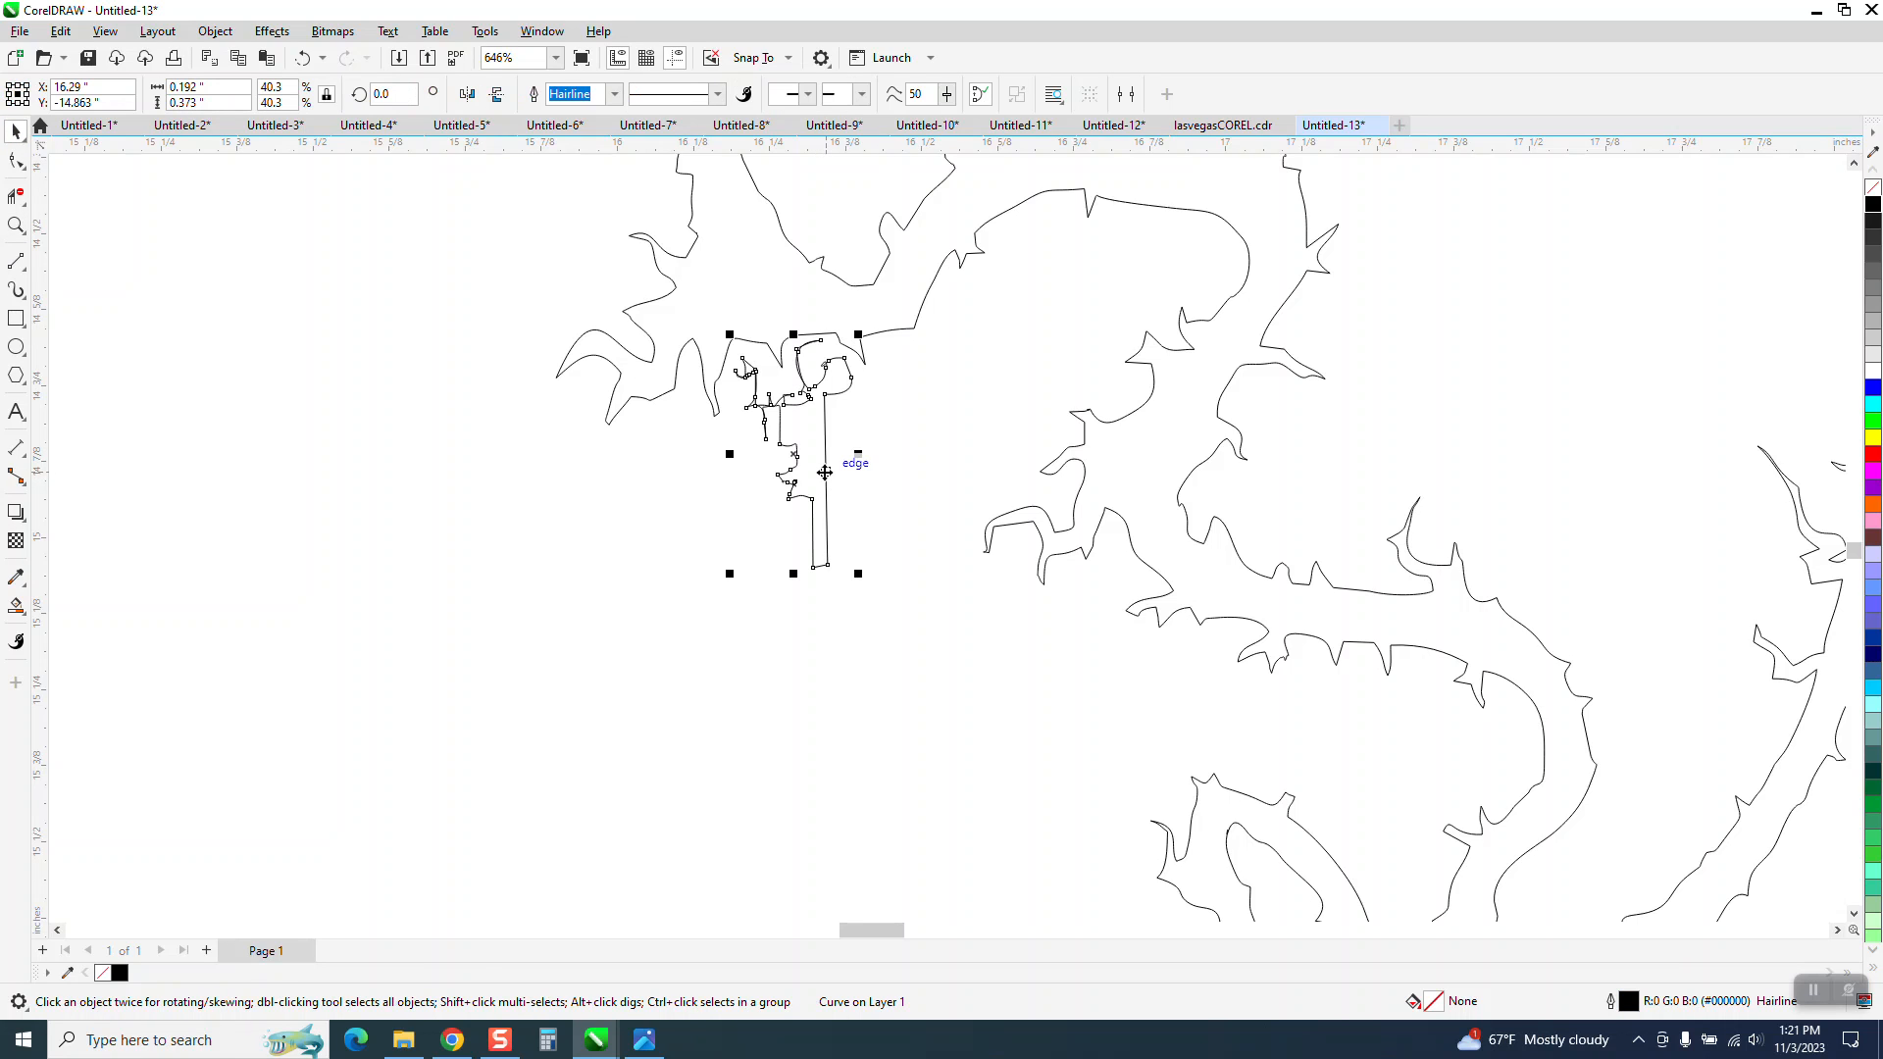
{"action": "key", "text": "Escape"}
{"action": "scroll", "coordinate": [814, 562], "scroll_direction": "down", "scroll_amount": 3}
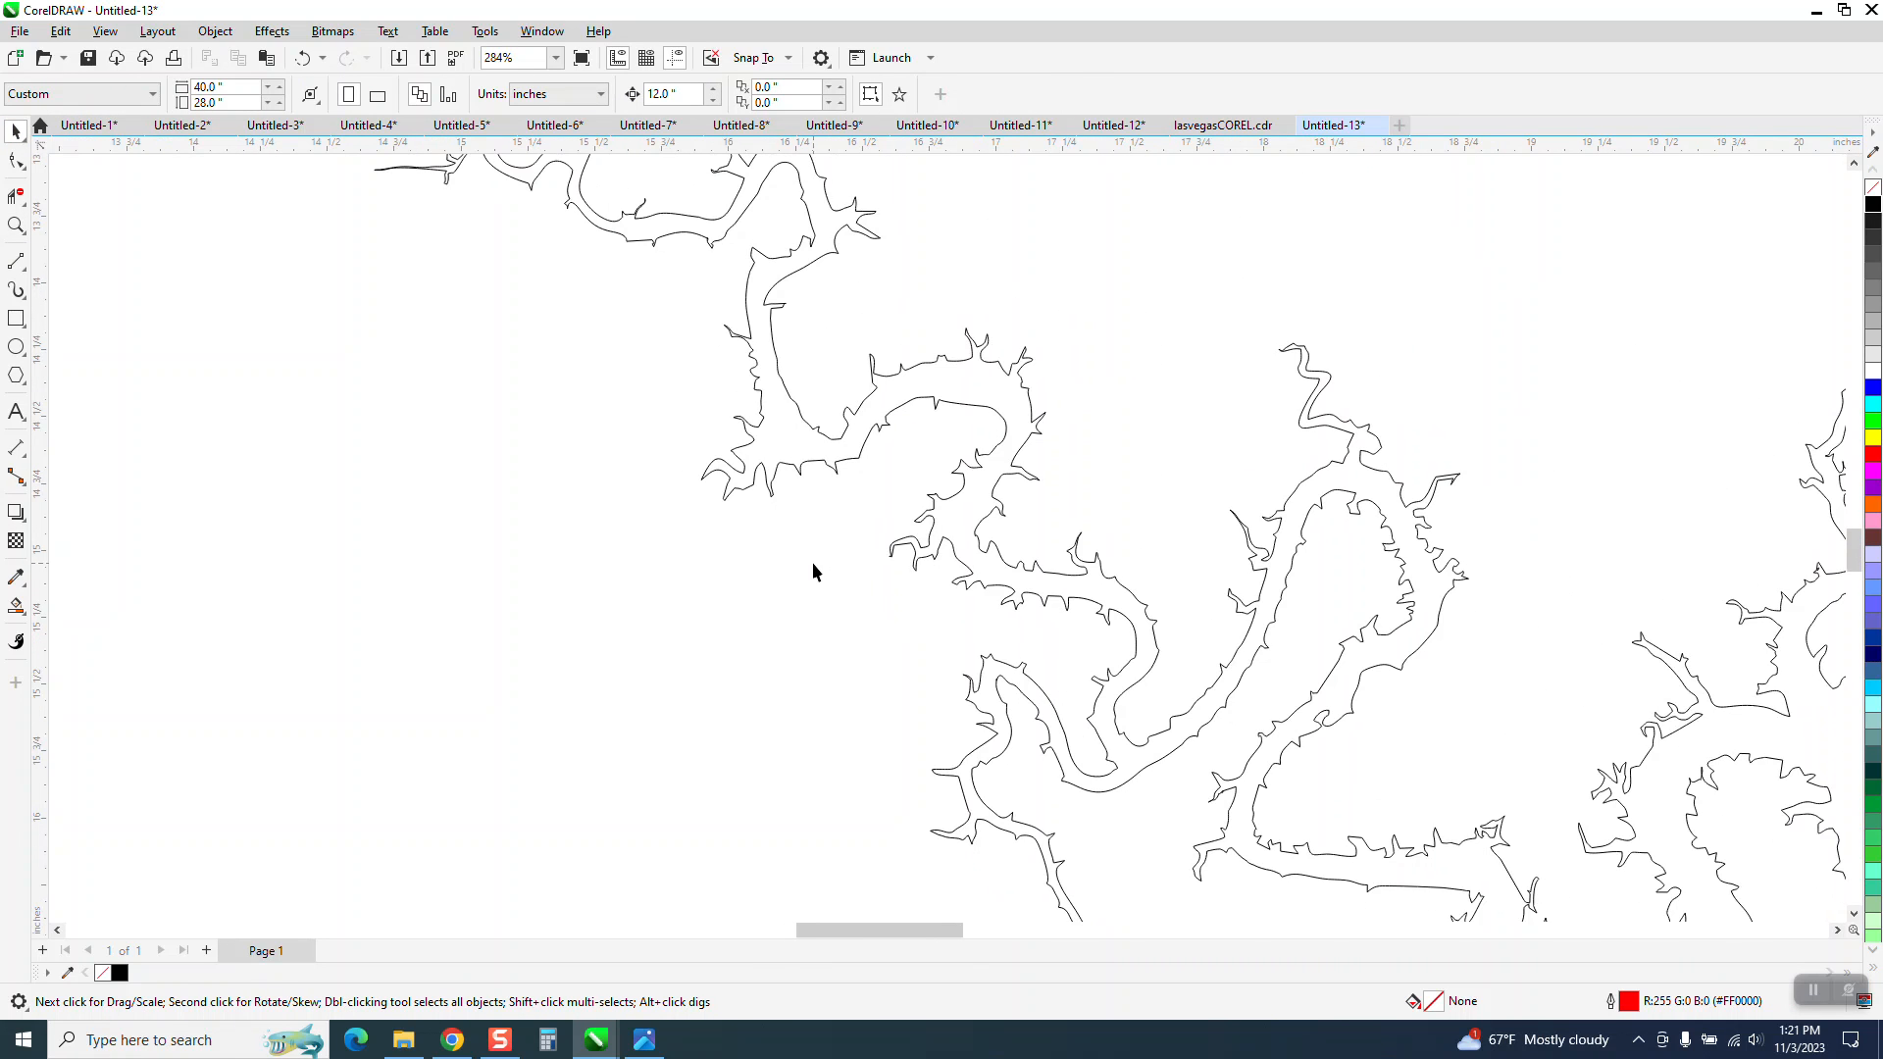
{"action": "scroll", "coordinate": [812, 571], "scroll_direction": "down", "scroll_amount": 1}
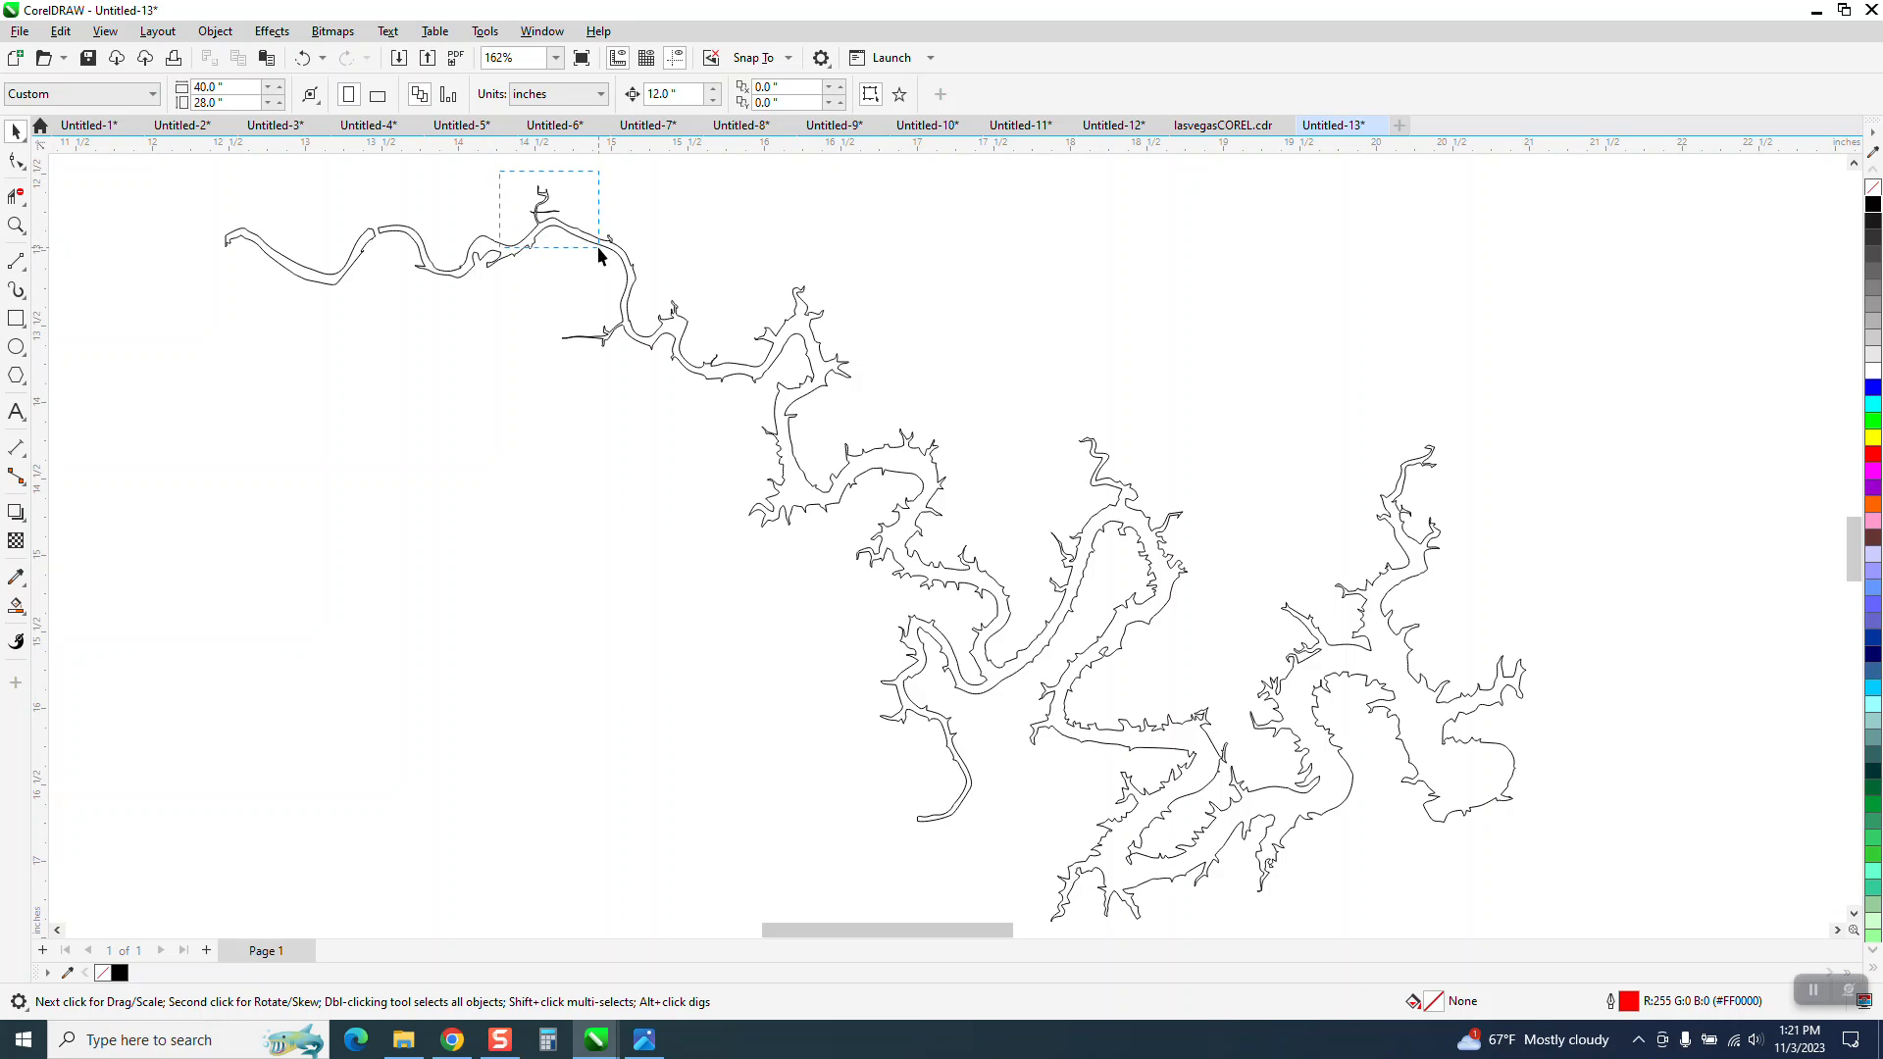
Draw a straight line about 0.013 inches long across the mouth of the narrow side channel on the upper river arm.
{"action": "left_click", "coordinate": [16, 224]}
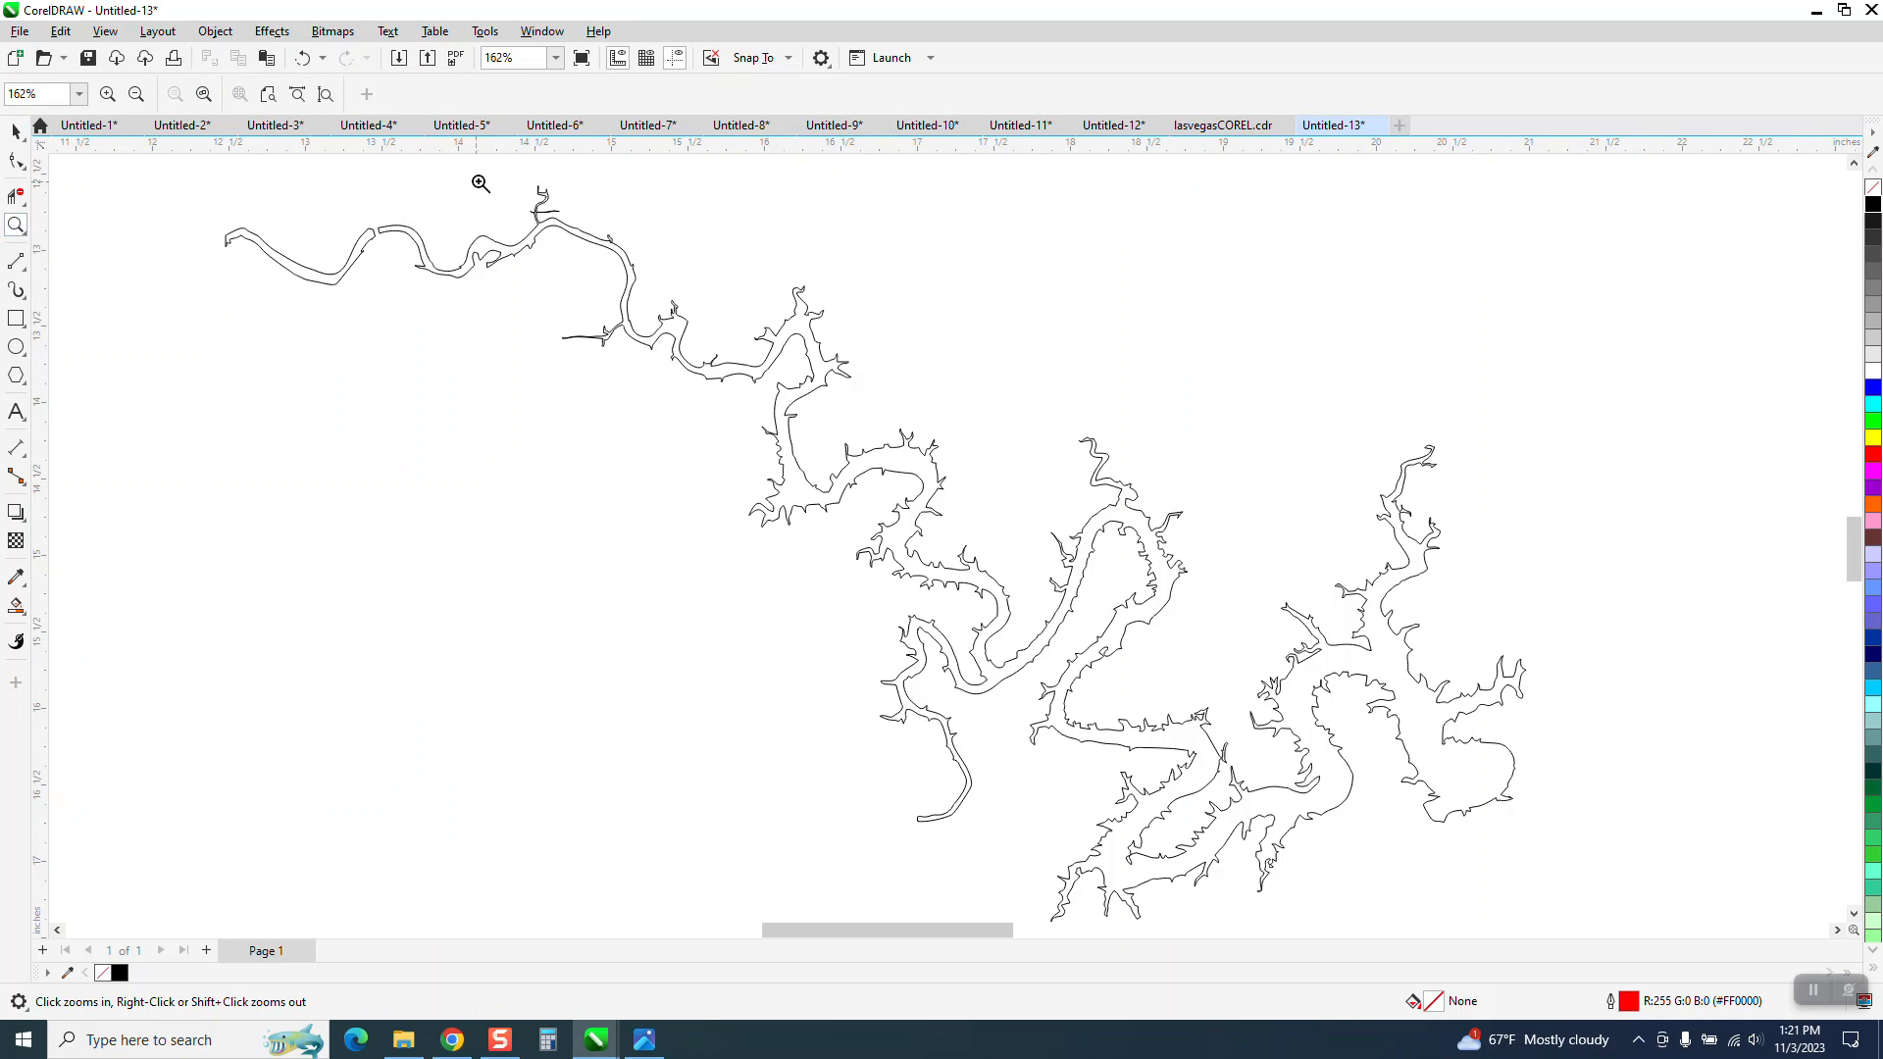
{"action": "left_click_drag", "start_coordinate": [477, 182], "coordinate": [676, 276]}
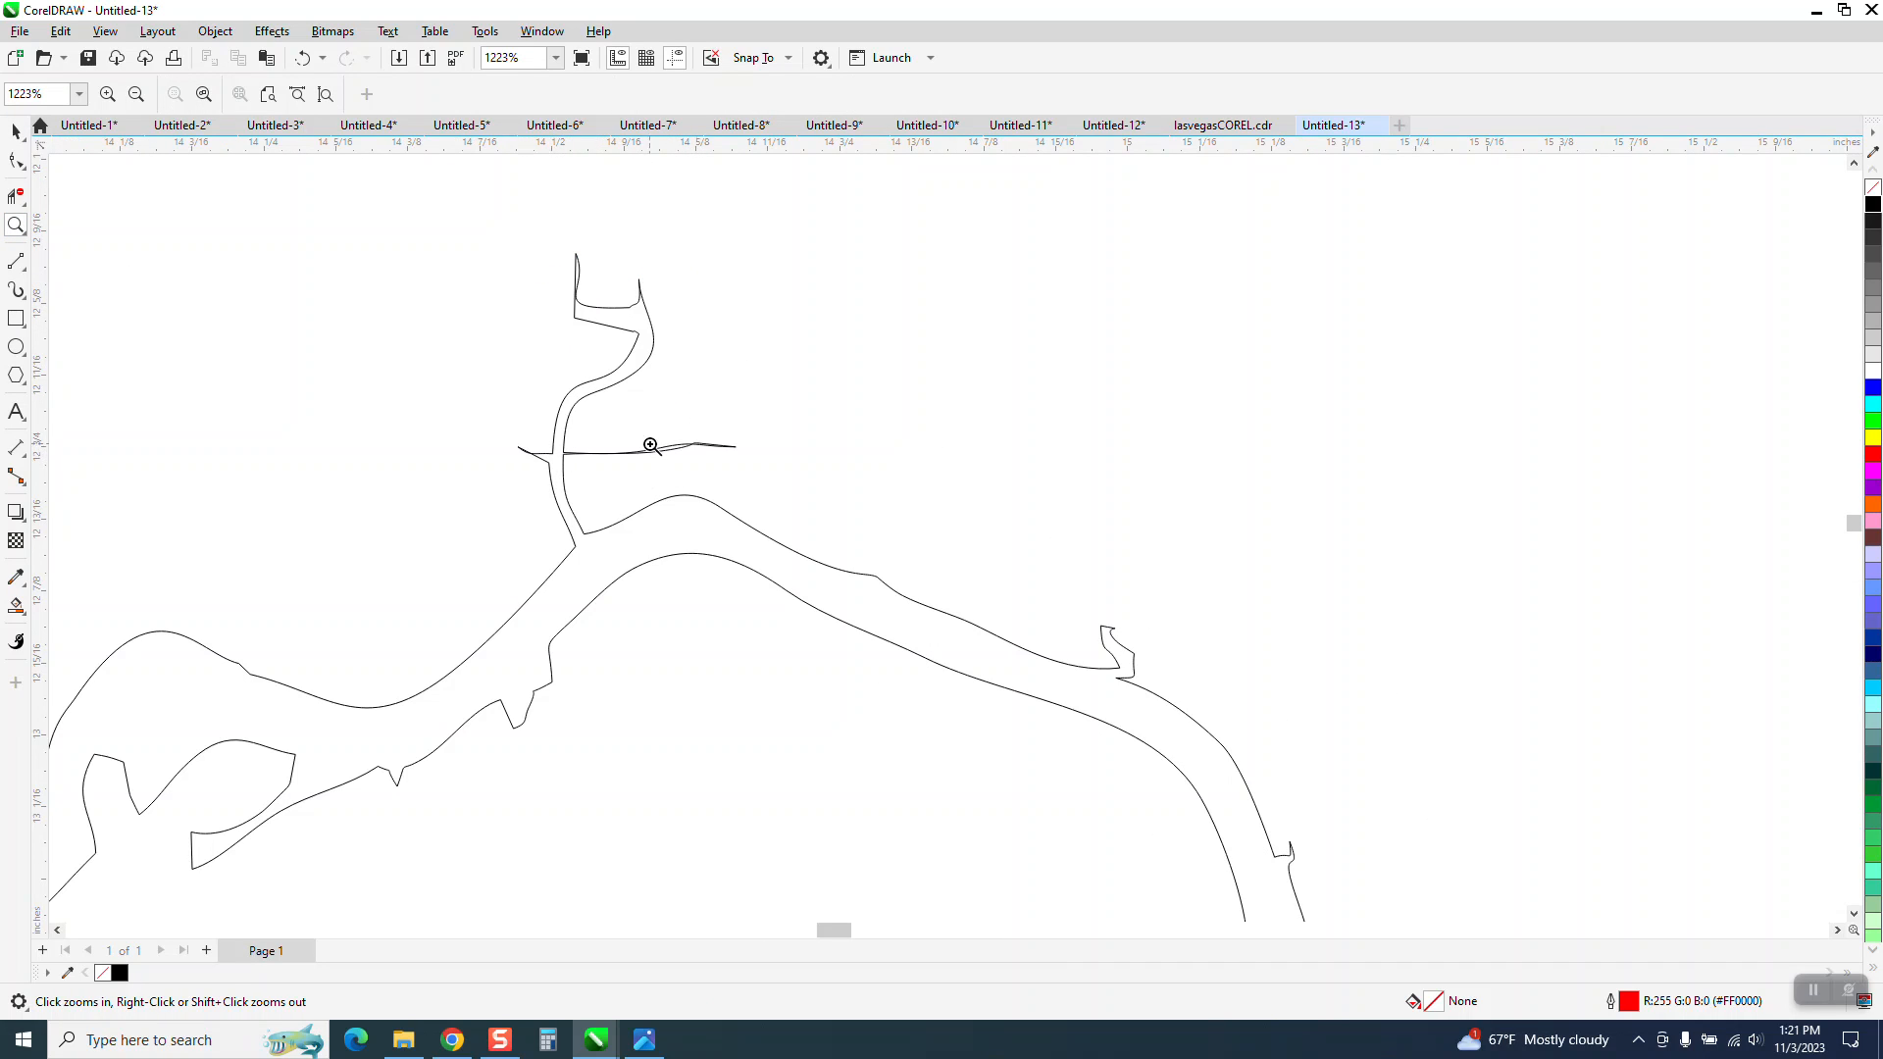
{"action": "left_click", "coordinate": [17, 197]}
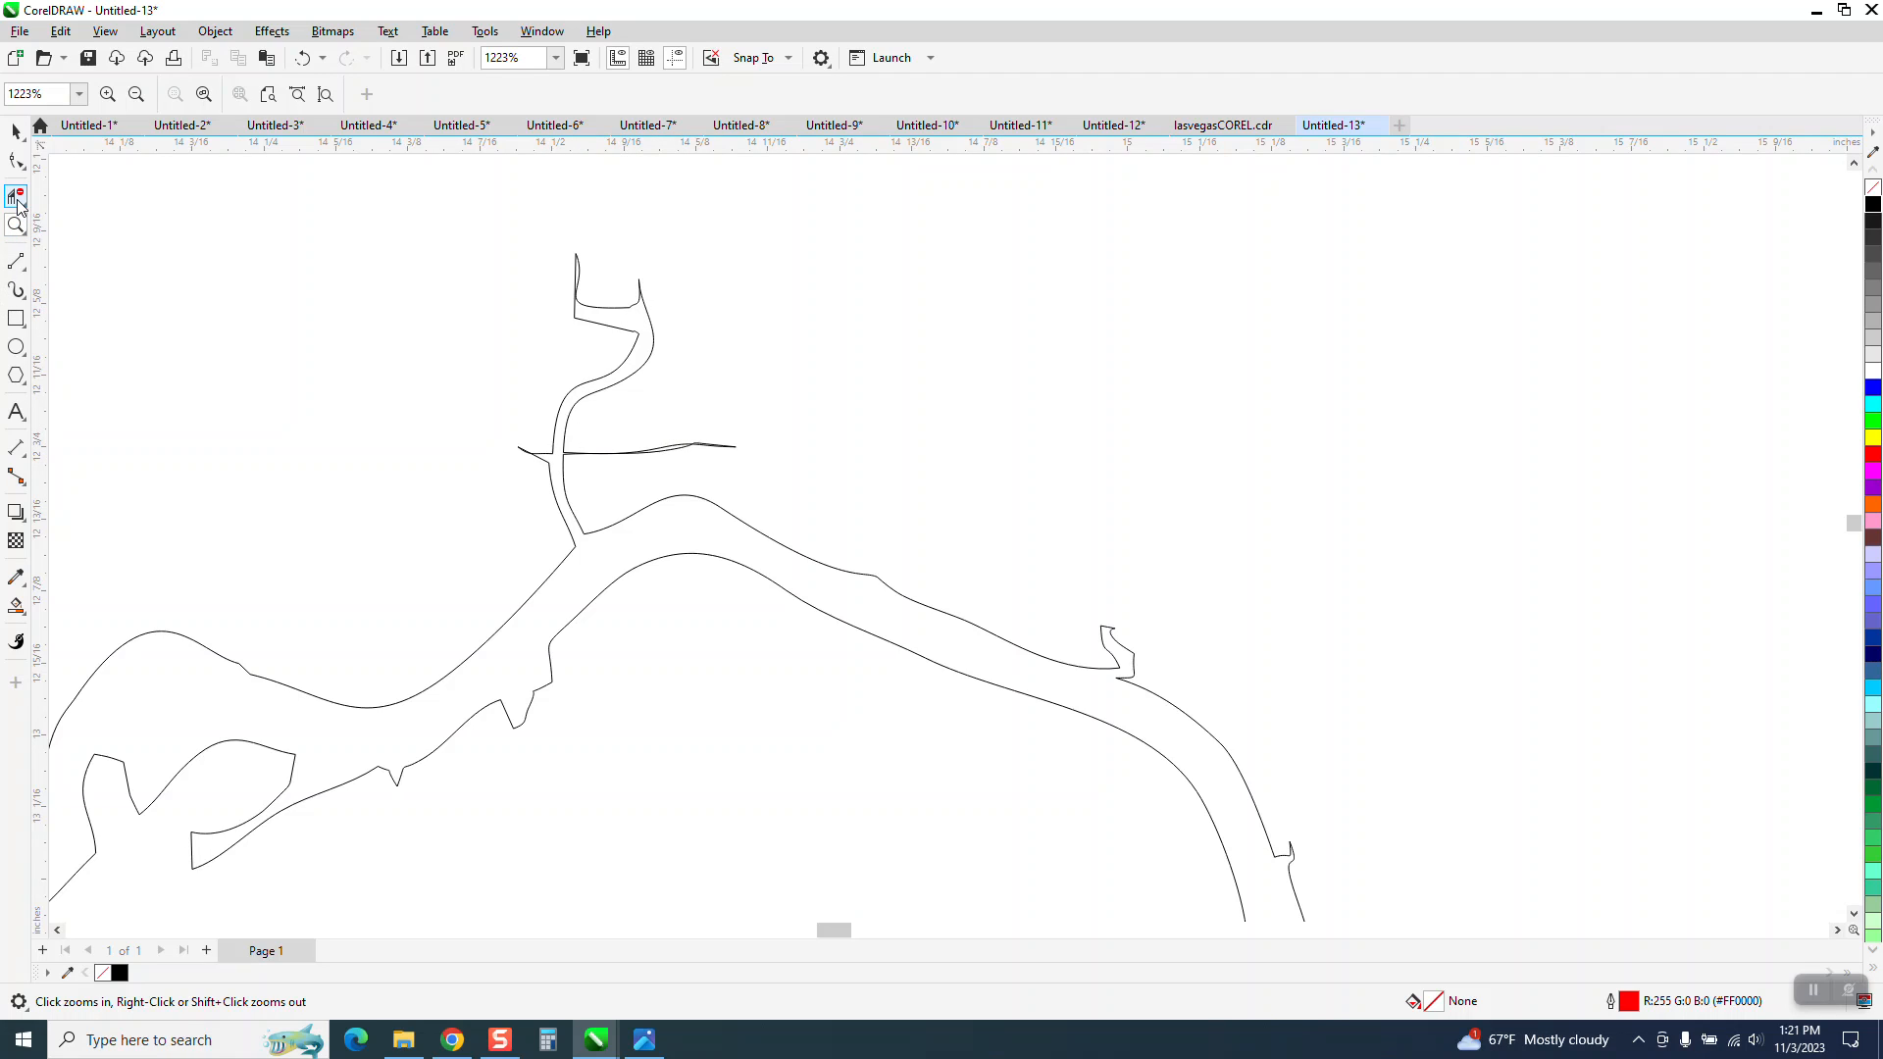
{"action": "left_click", "coordinate": [22, 266]}
{"action": "left_click", "coordinate": [77, 286]}
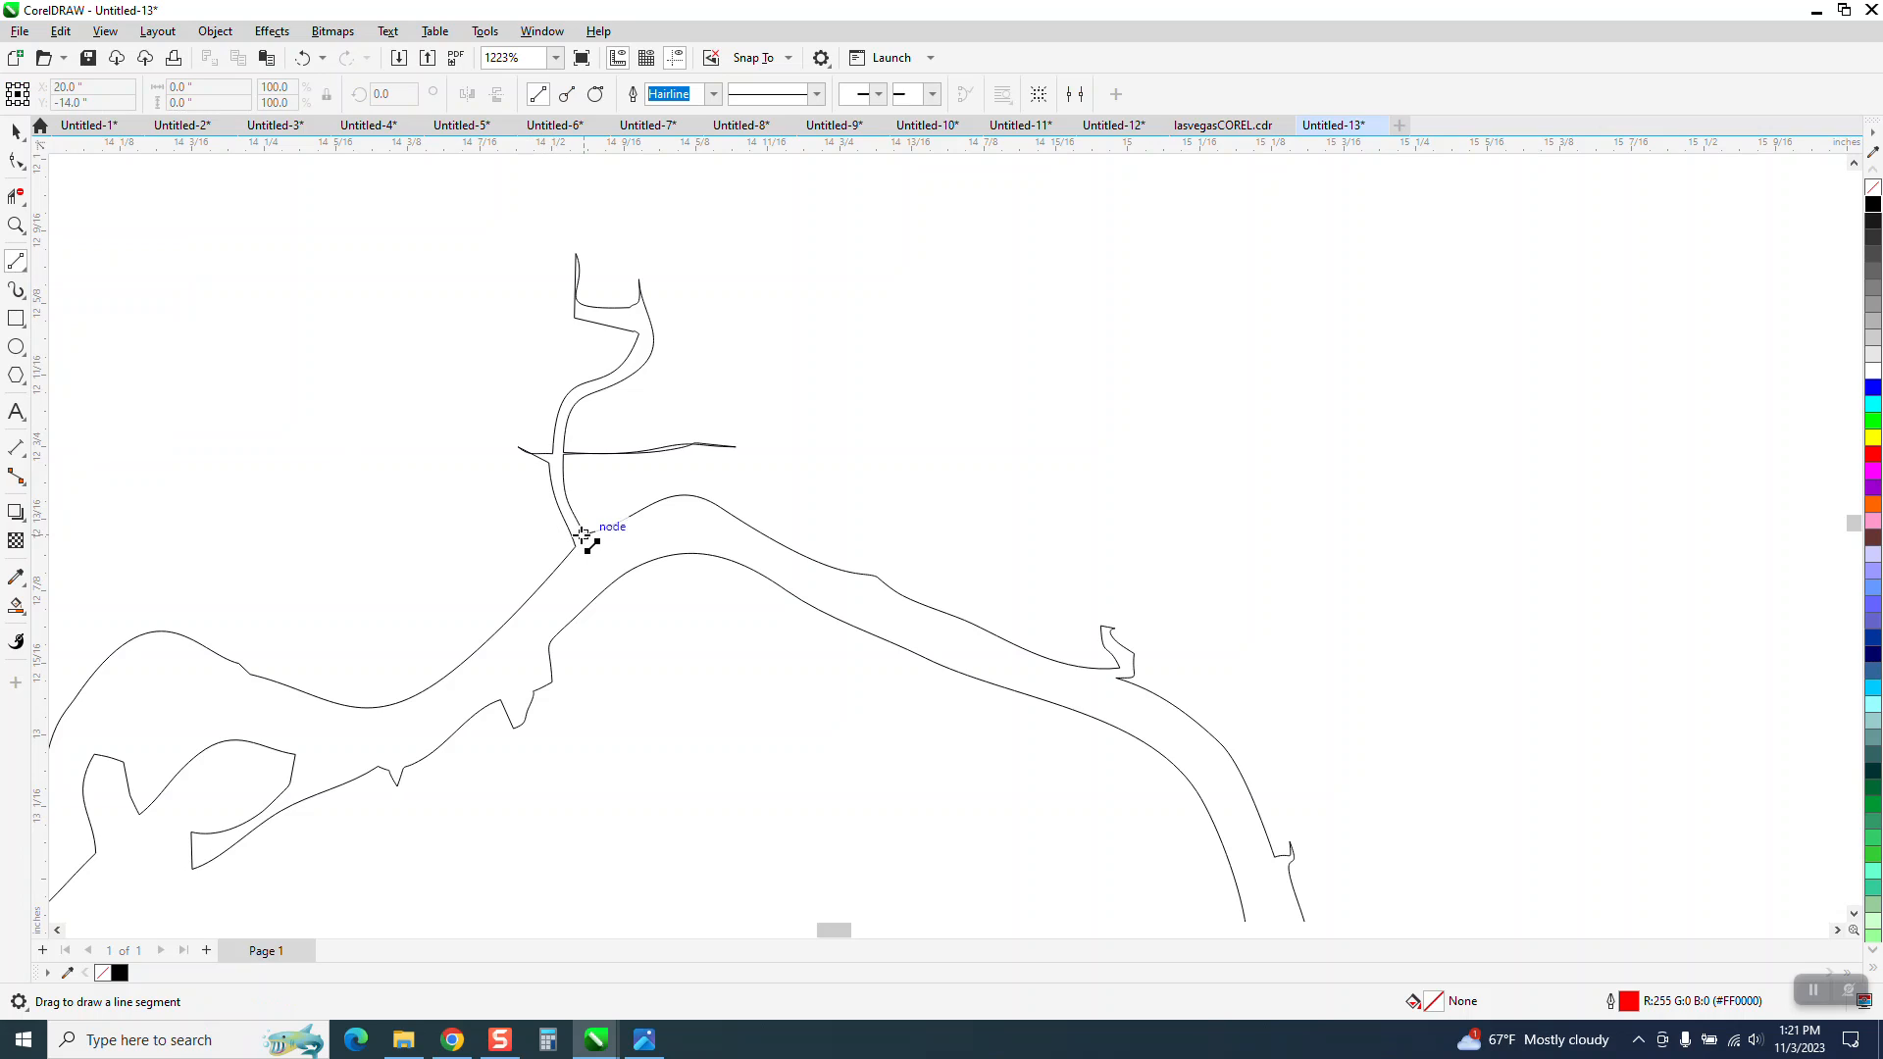
{"action": "left_click_drag", "start_coordinate": [584, 535], "coordinate": [576, 547]}
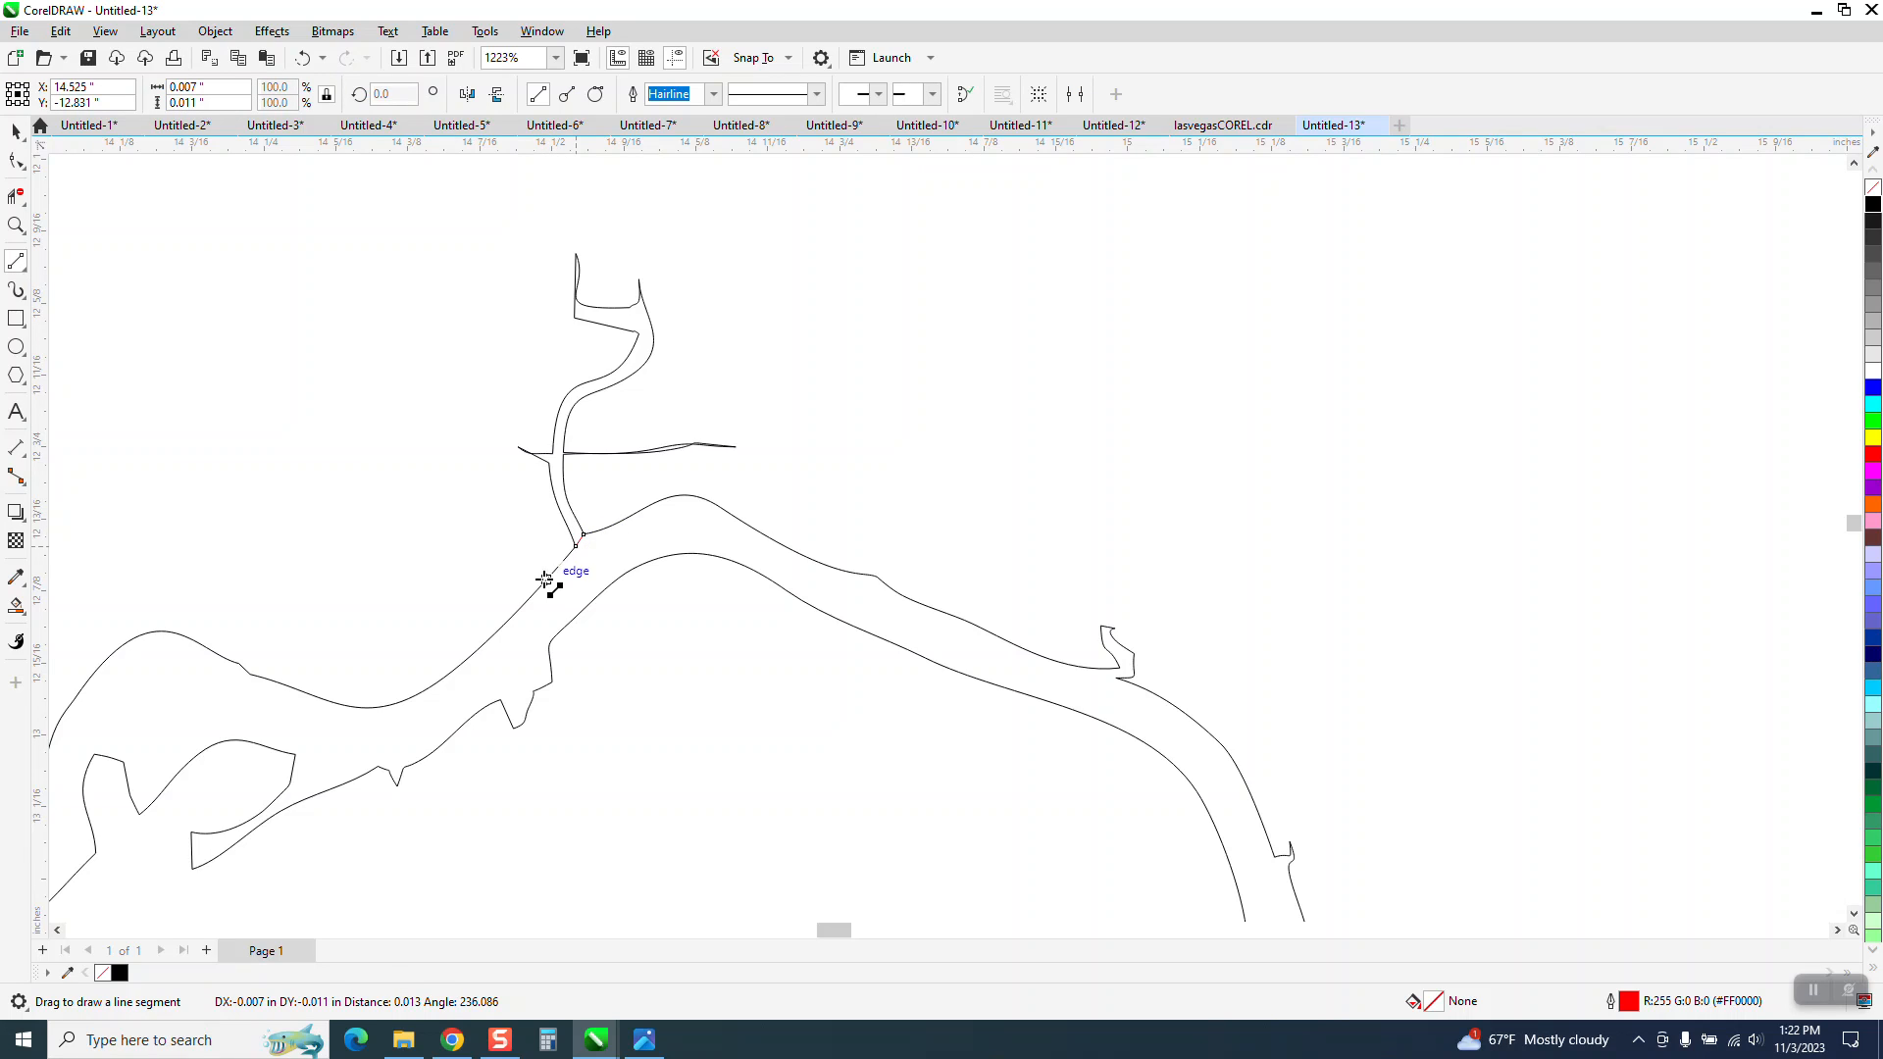
Delete the narrow side channel and the stray line crossing it above the closing line on the upper river arm.
{"action": "left_click", "coordinate": [24, 203]}
{"action": "left_click", "coordinate": [85, 218]}
{"action": "left_click", "coordinate": [23, 201]}
{"action": "left_click", "coordinate": [69, 219]}
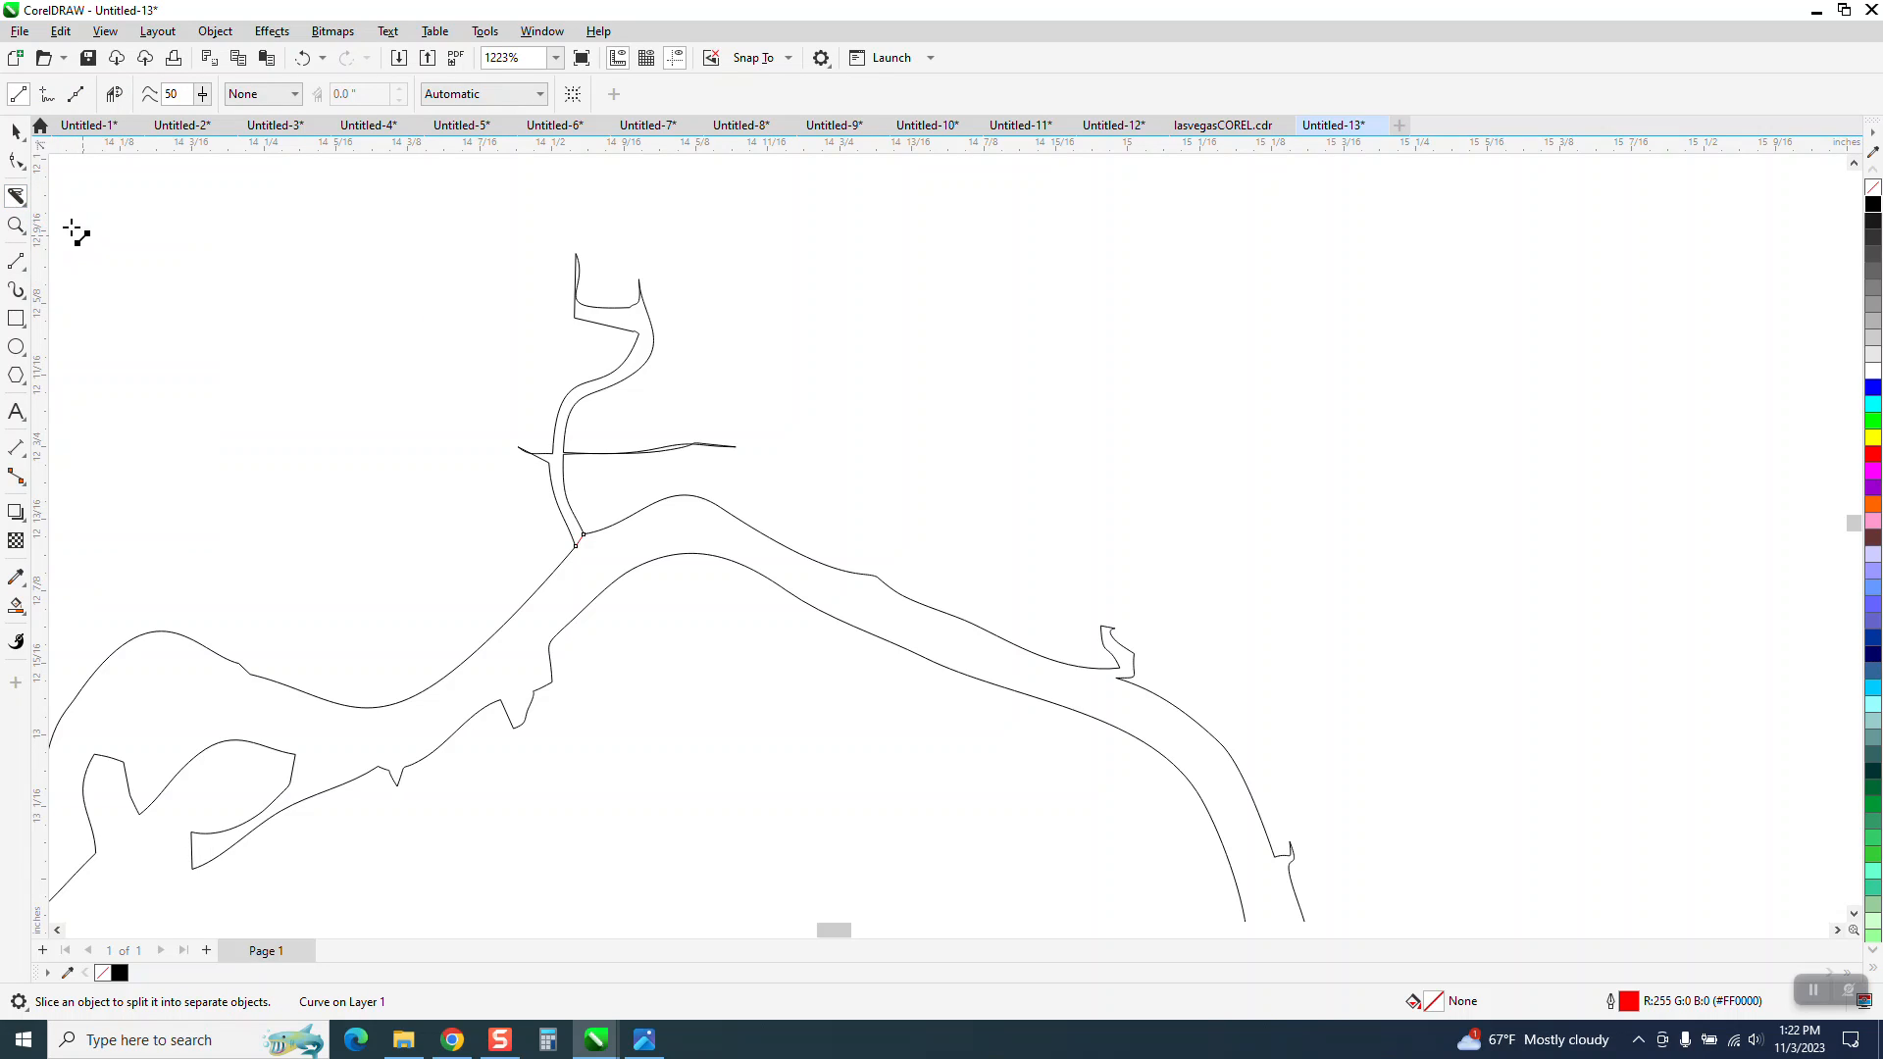
{"action": "left_click", "coordinate": [23, 203]}
{"action": "left_click", "coordinate": [88, 241]}
{"action": "left_click_drag", "start_coordinate": [400, 342], "coordinate": [578, 454]}
{"action": "left_click", "coordinate": [685, 445]}
Delete the separate river section at the far western end of the lake outline.
{"action": "scroll", "coordinate": [603, 343], "scroll_direction": "down", "scroll_amount": 4}
{"action": "scroll", "coordinate": [868, 326], "scroll_direction": "down", "scroll_amount": 2}
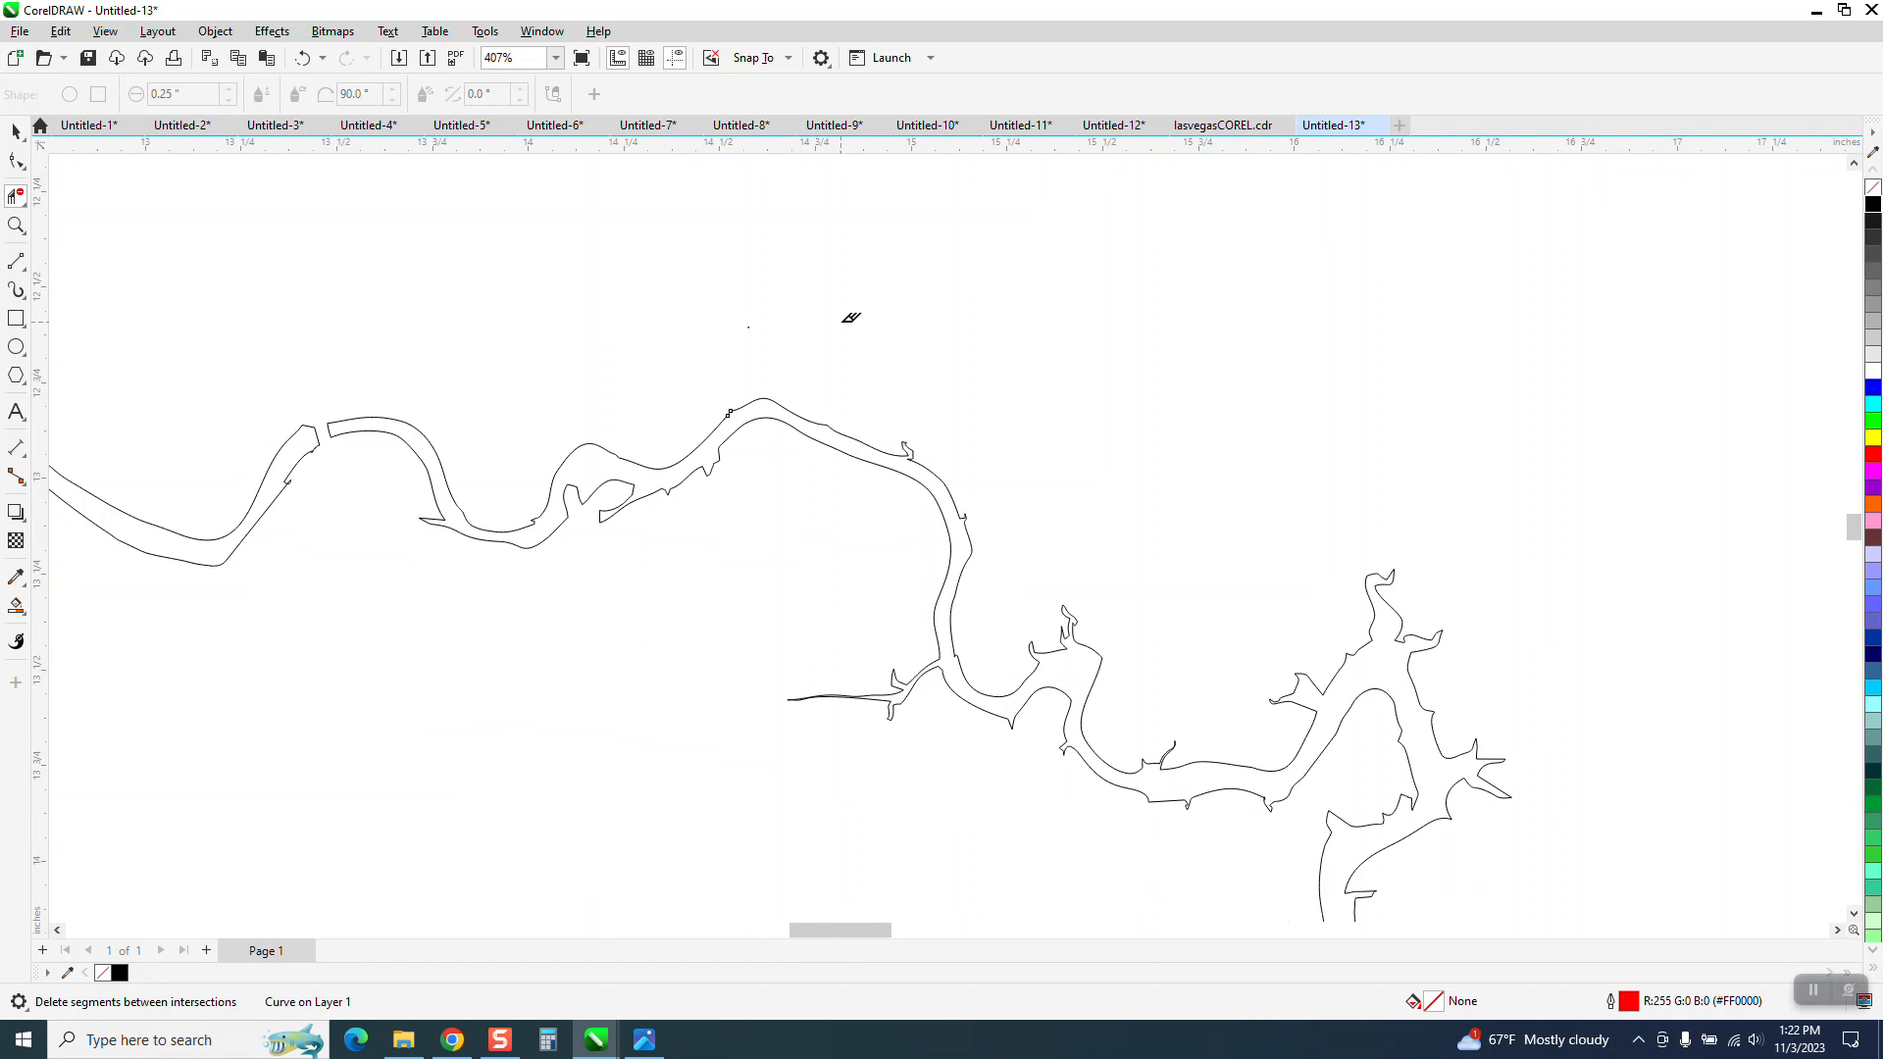
{"action": "scroll", "coordinate": [841, 323], "scroll_direction": "down", "scroll_amount": 3}
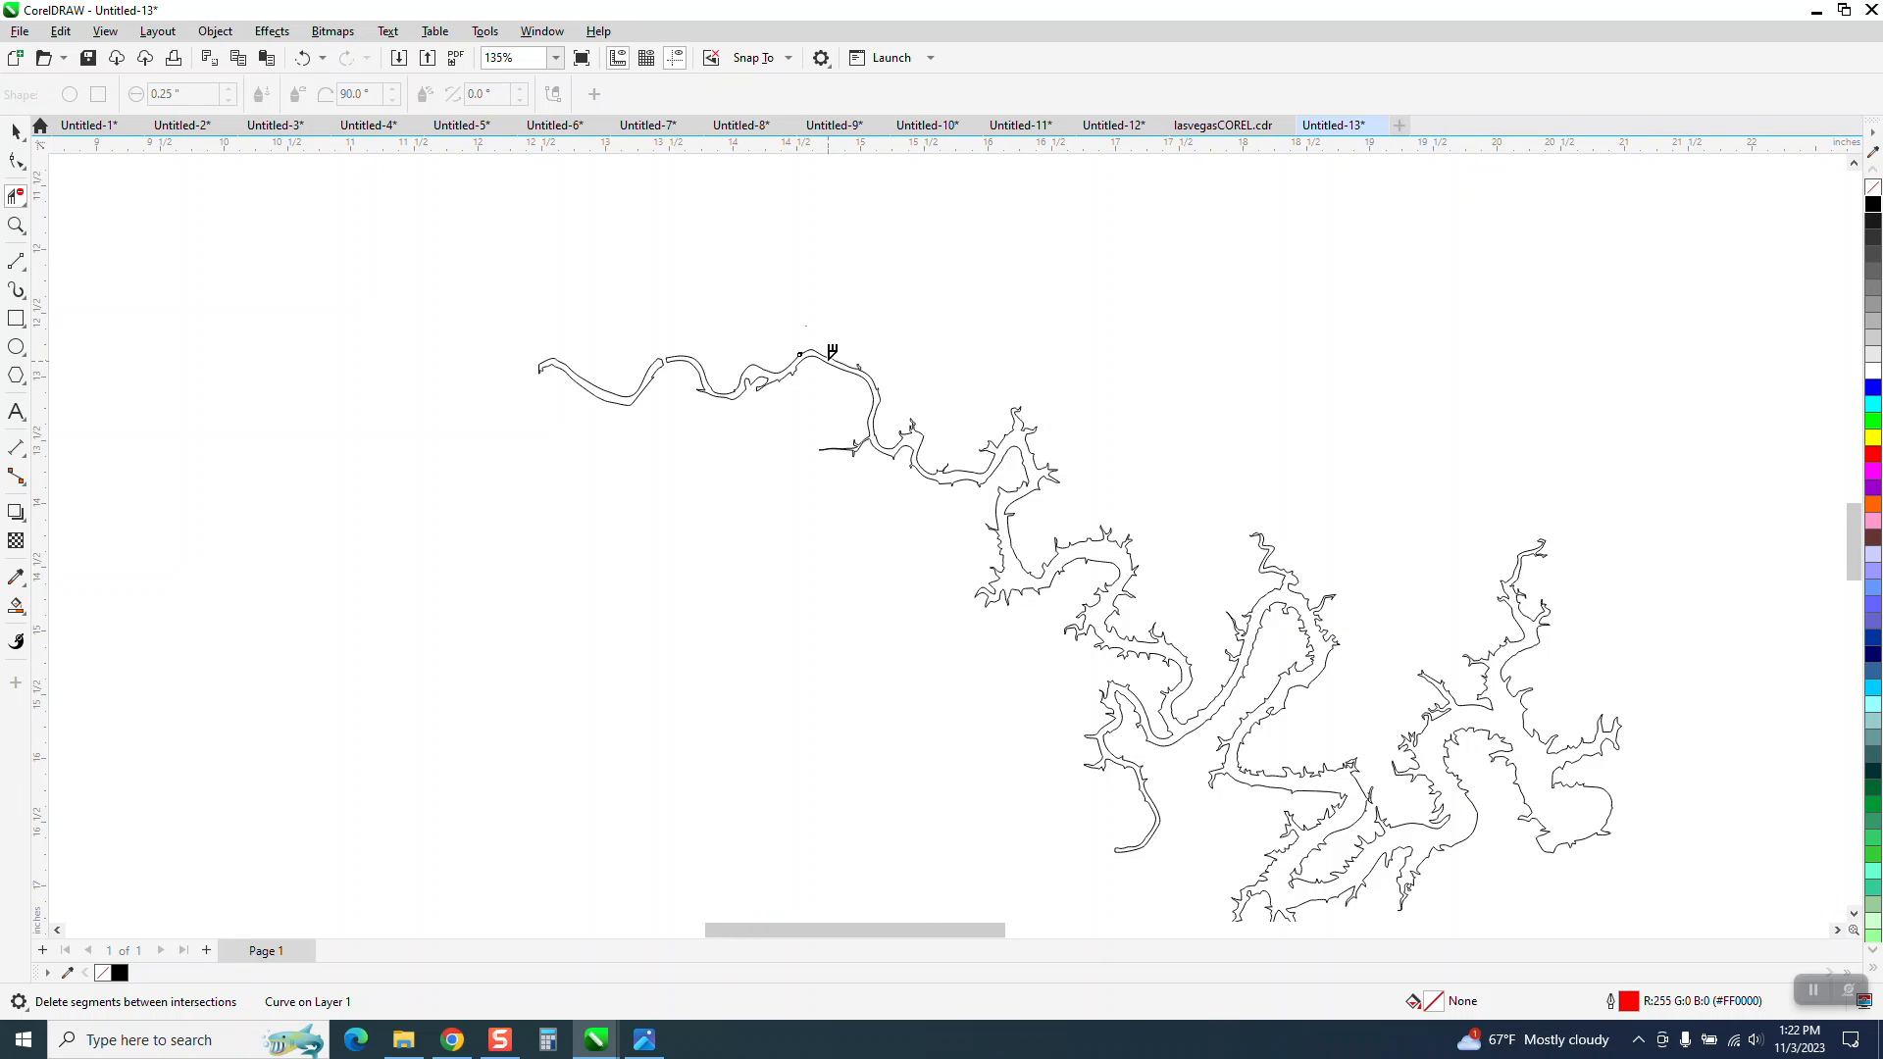
{"action": "scroll", "coordinate": [868, 389], "scroll_direction": "down", "scroll_amount": 1}
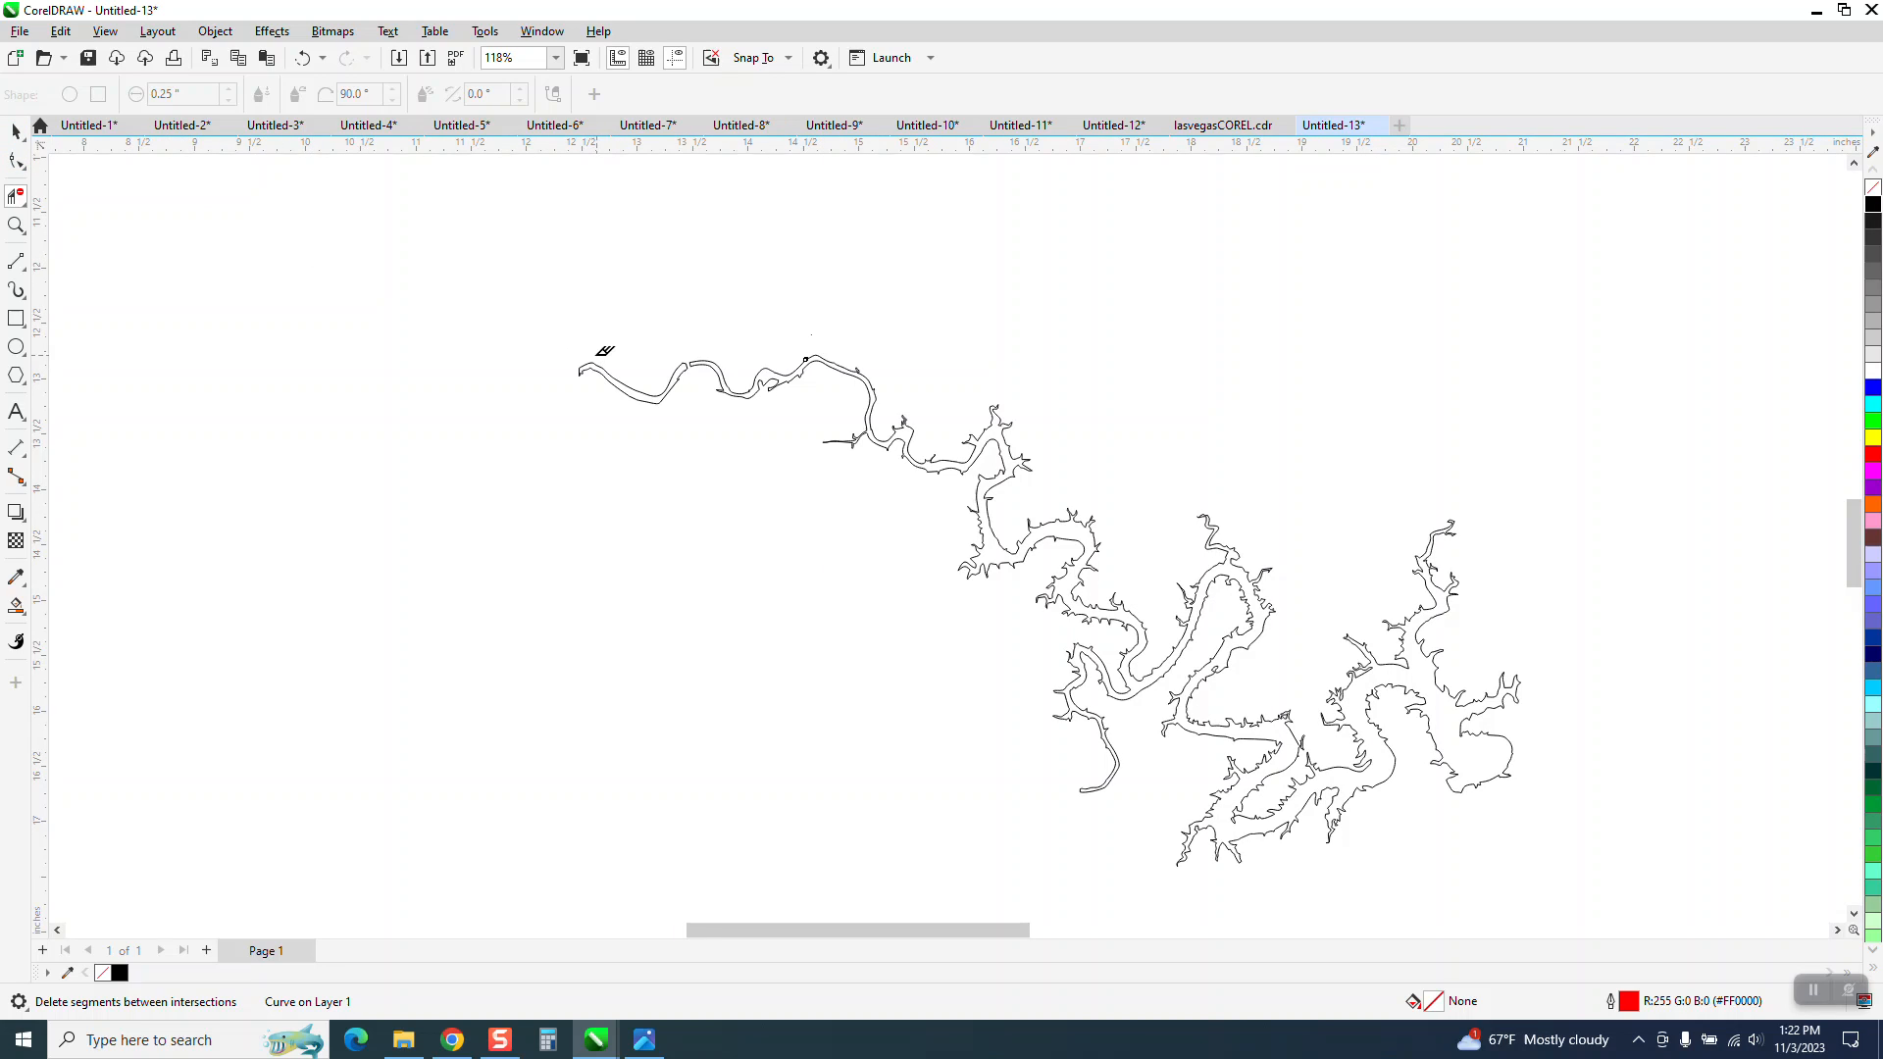
{"action": "left_click_drag", "start_coordinate": [564, 331], "coordinate": [686, 442]}
{"action": "scroll", "coordinate": [555, 440], "scroll_direction": "down", "scroll_amount": 1}
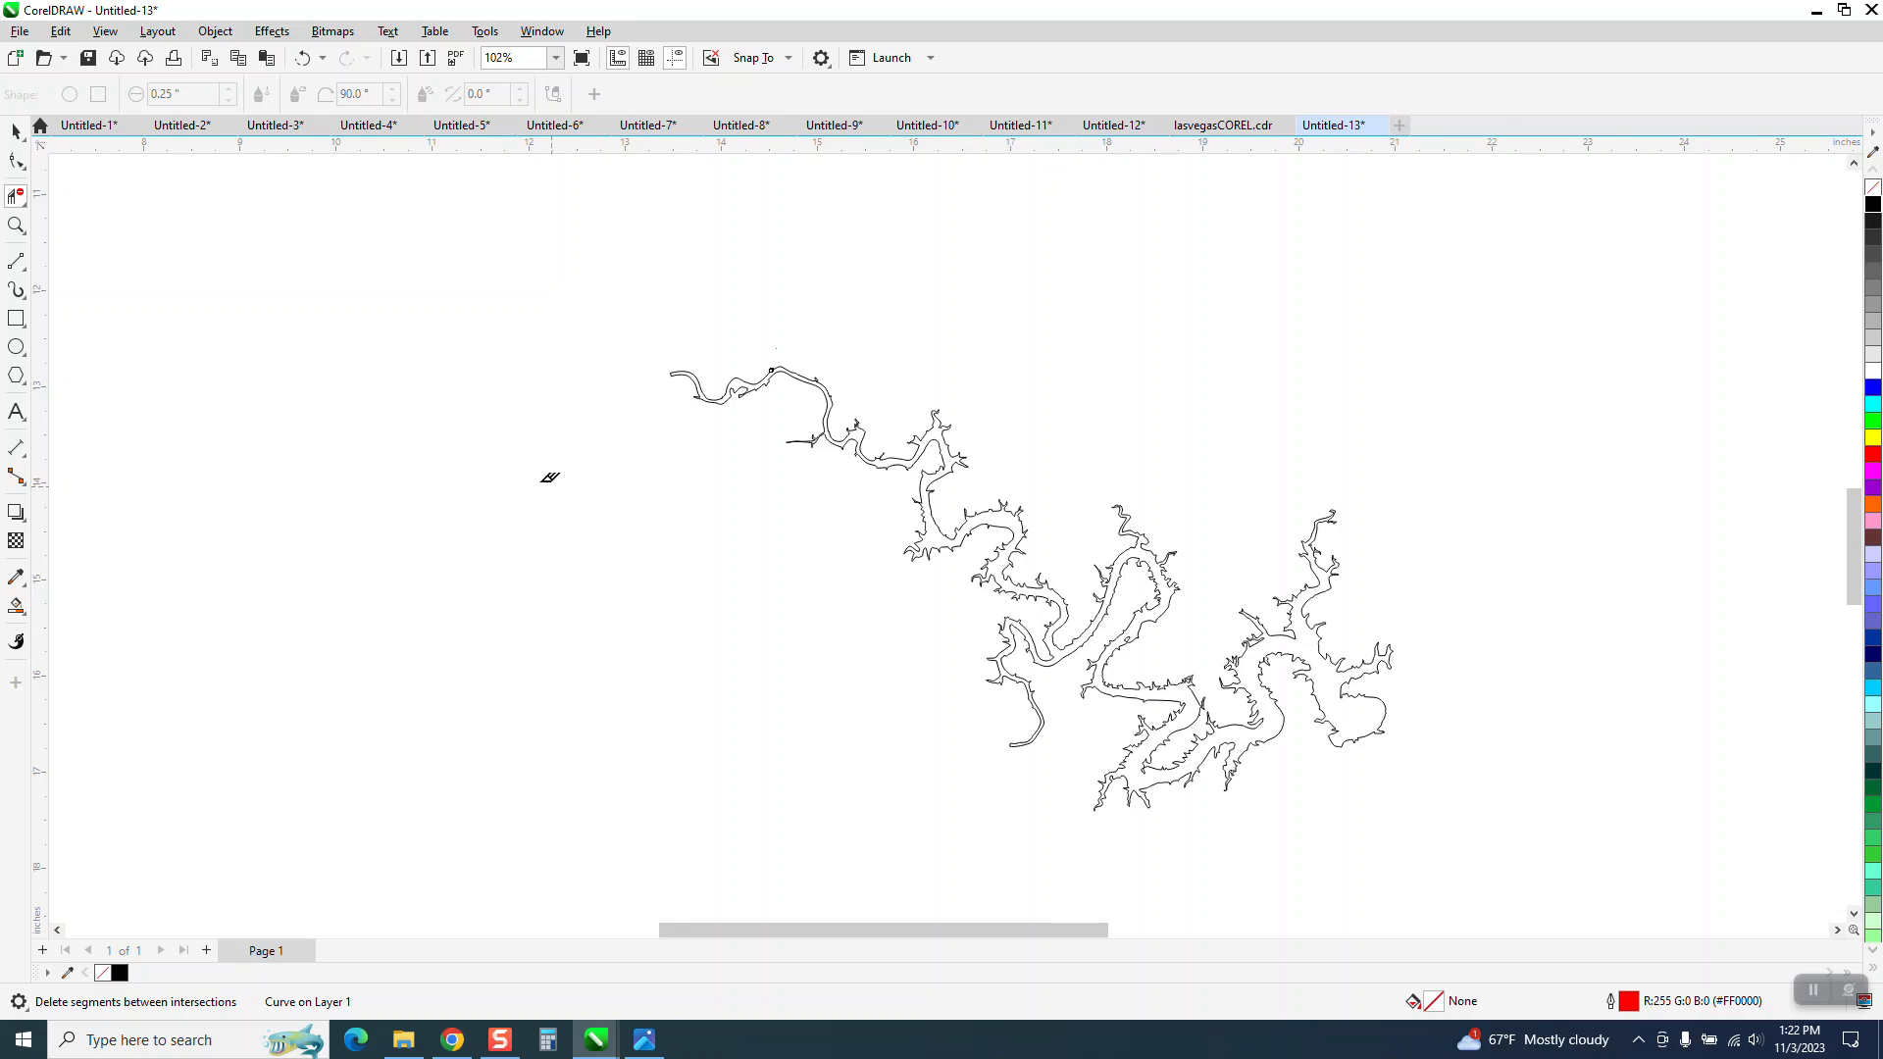
{"action": "scroll", "coordinate": [548, 477], "scroll_direction": "down", "scroll_amount": 1}
Create a blue Smart Fill shape from the enclosed lake interior and move it beside the black outline.
{"action": "left_click", "coordinate": [16, 130]}
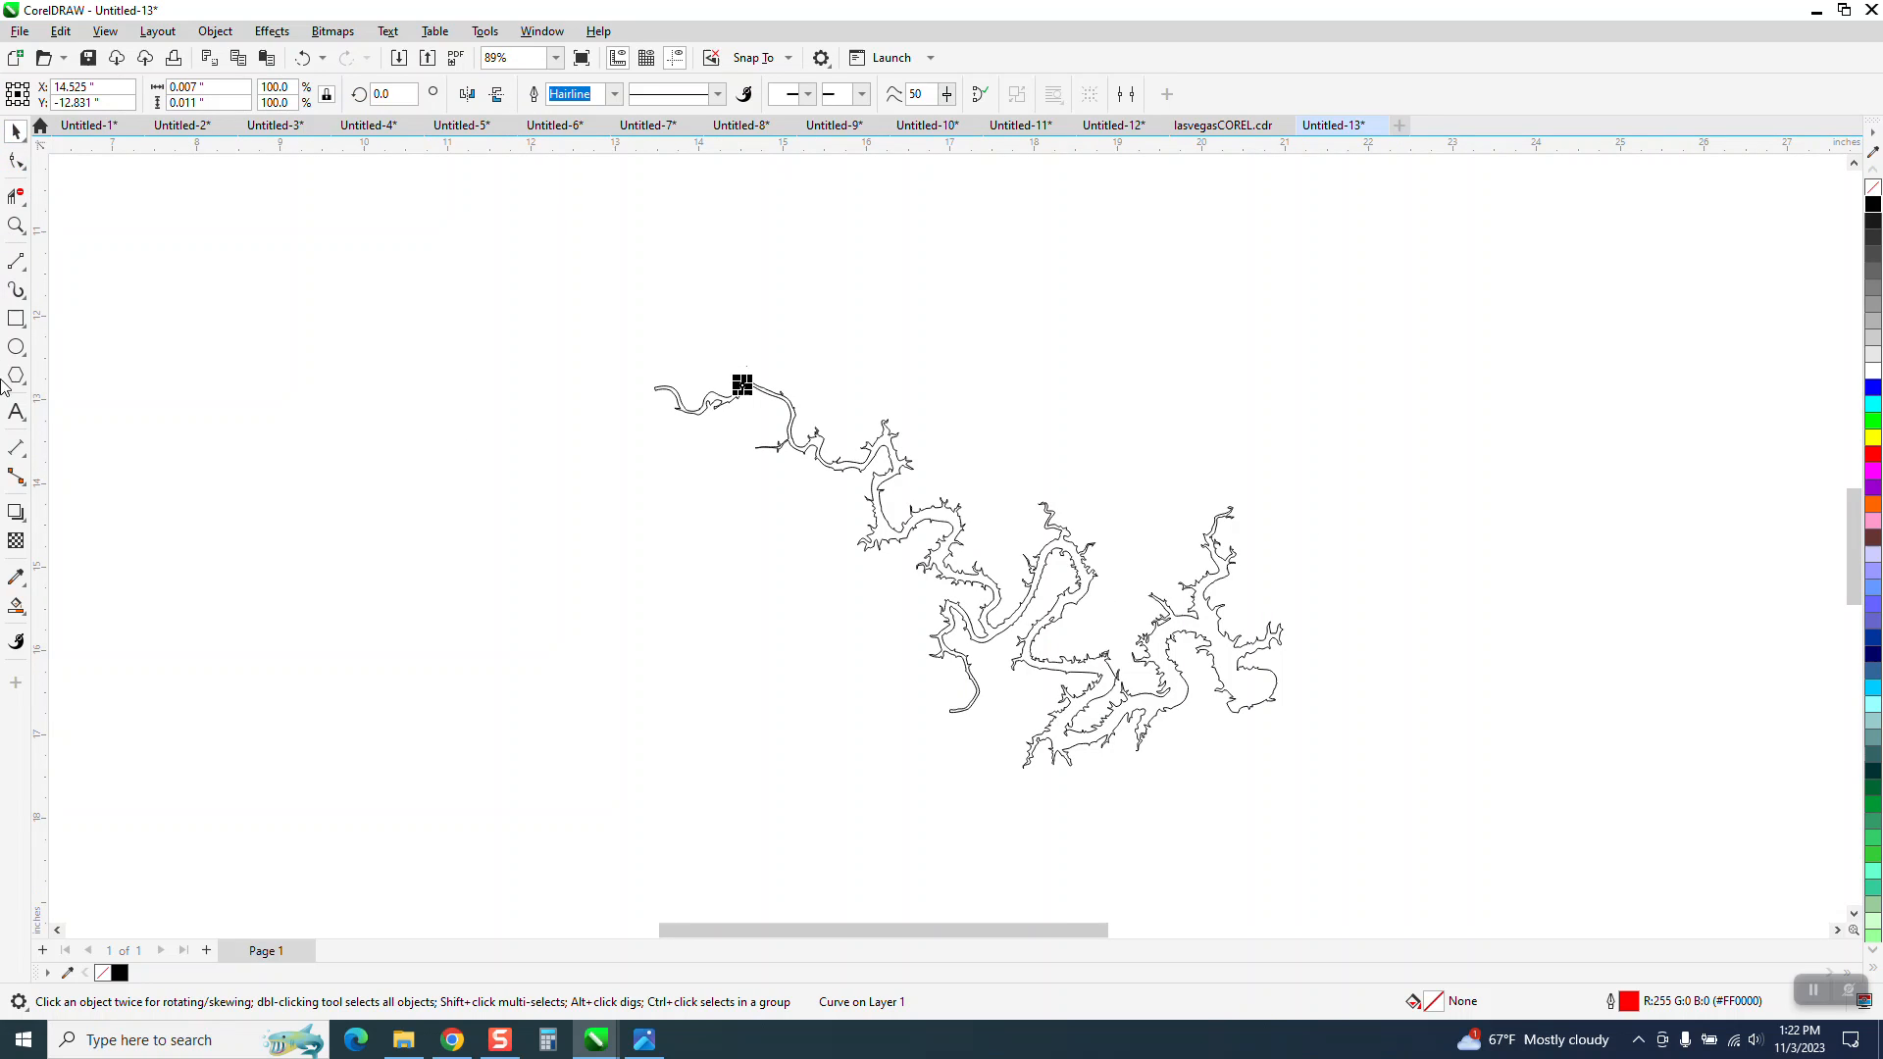
{"action": "left_click", "coordinate": [27, 620]}
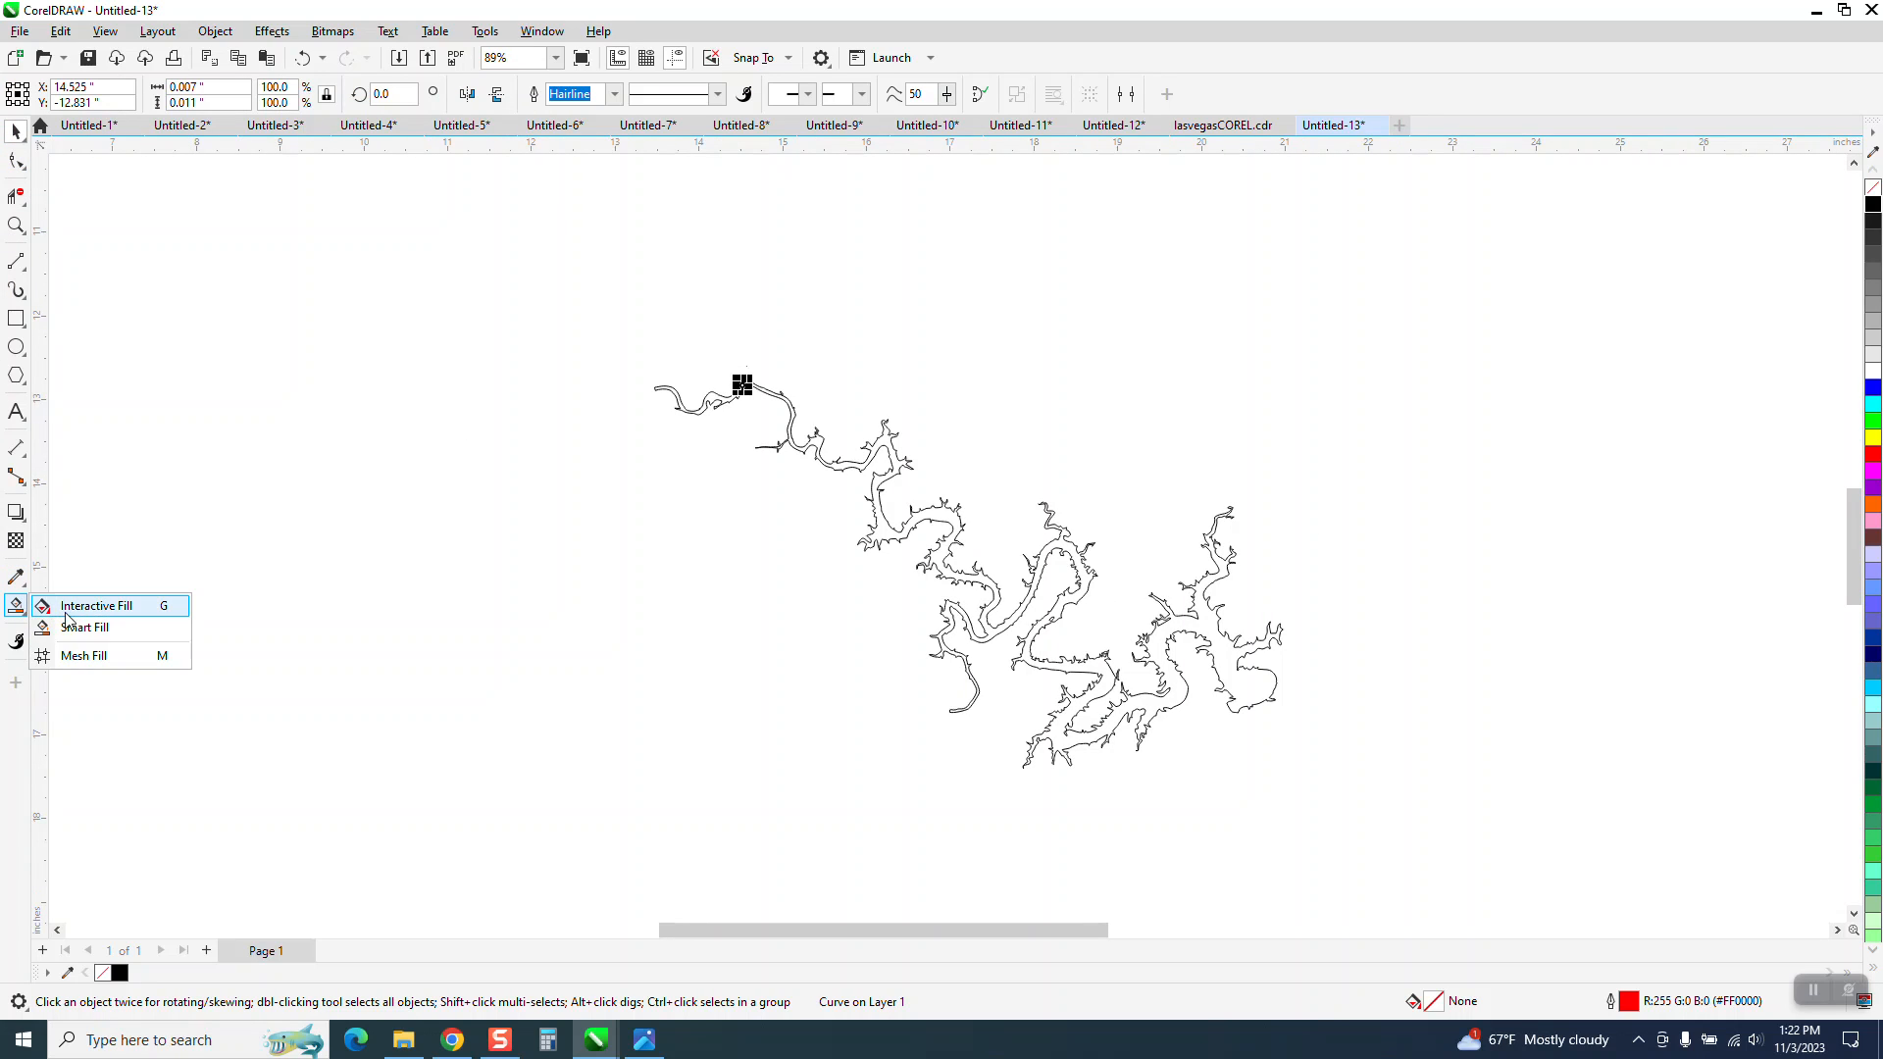
{"action": "left_click", "coordinate": [69, 627]}
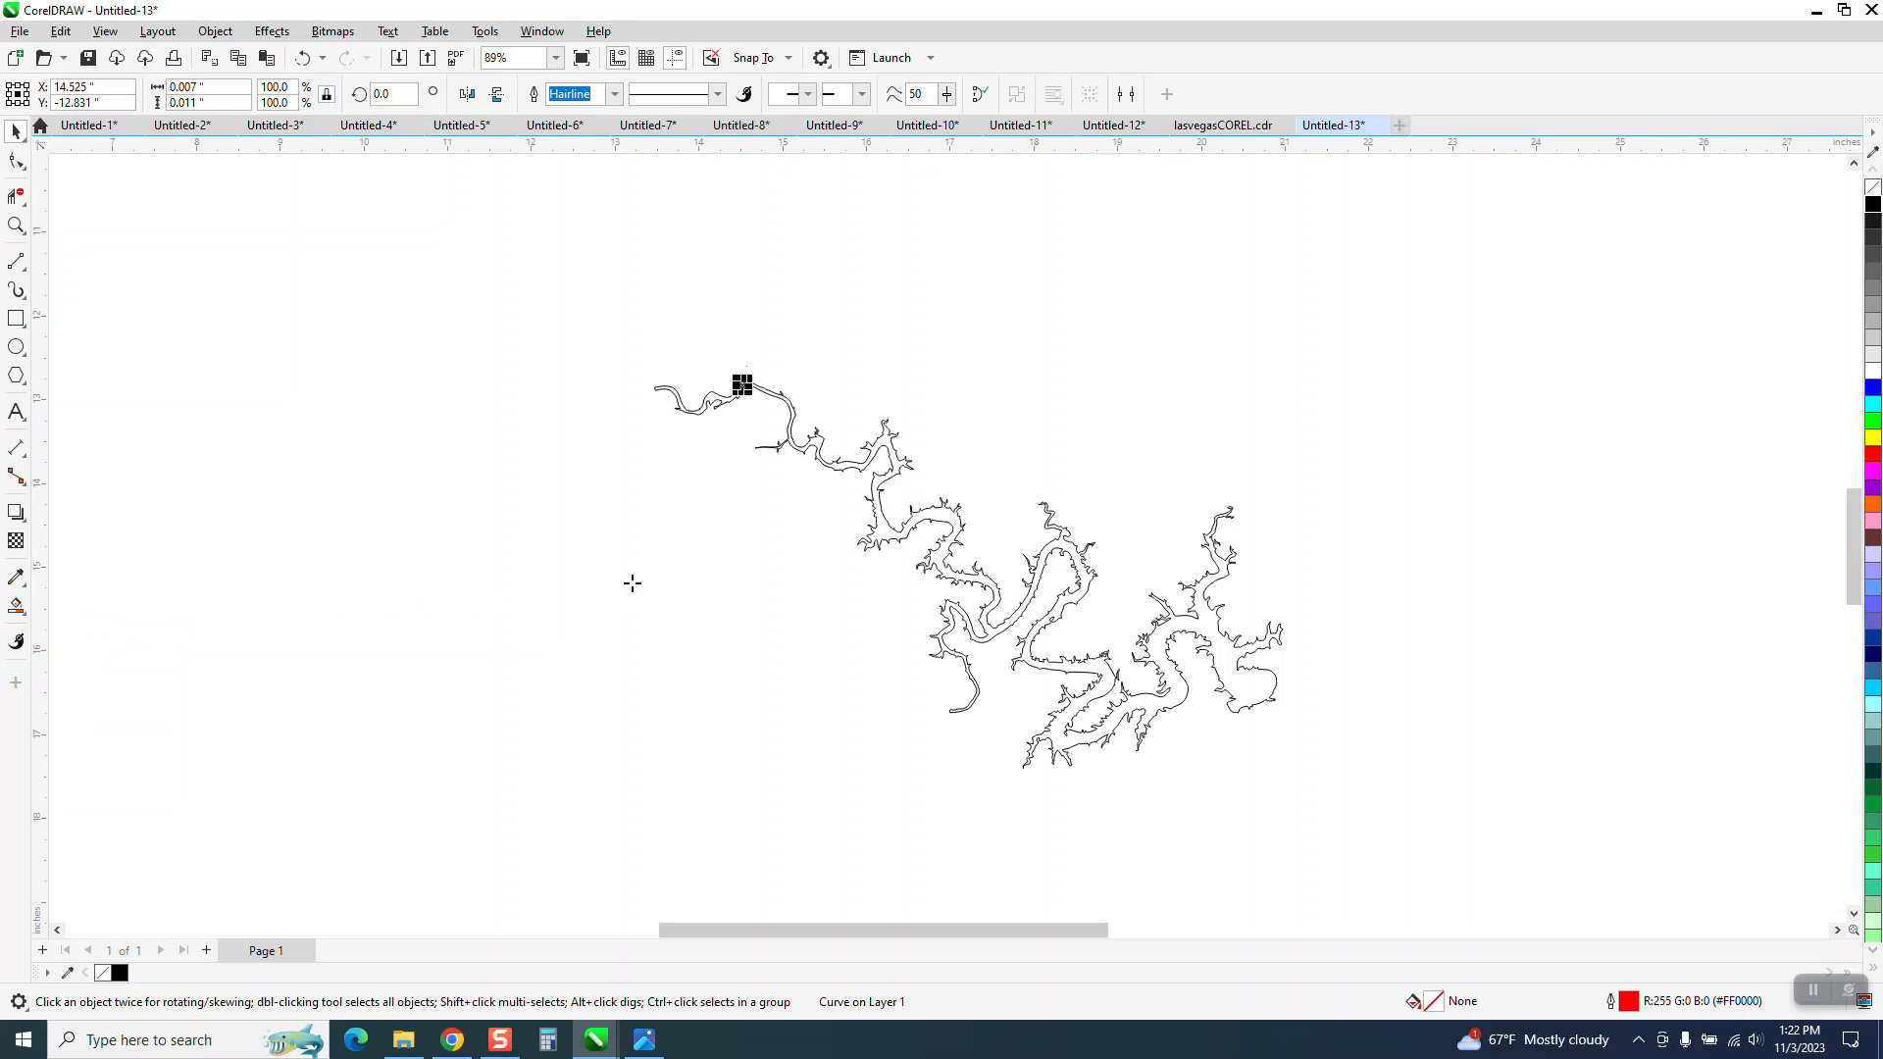
{"action": "left_click", "coordinate": [1157, 646]}
{"action": "scroll", "coordinate": [857, 550], "scroll_direction": "down", "scroll_amount": 5}
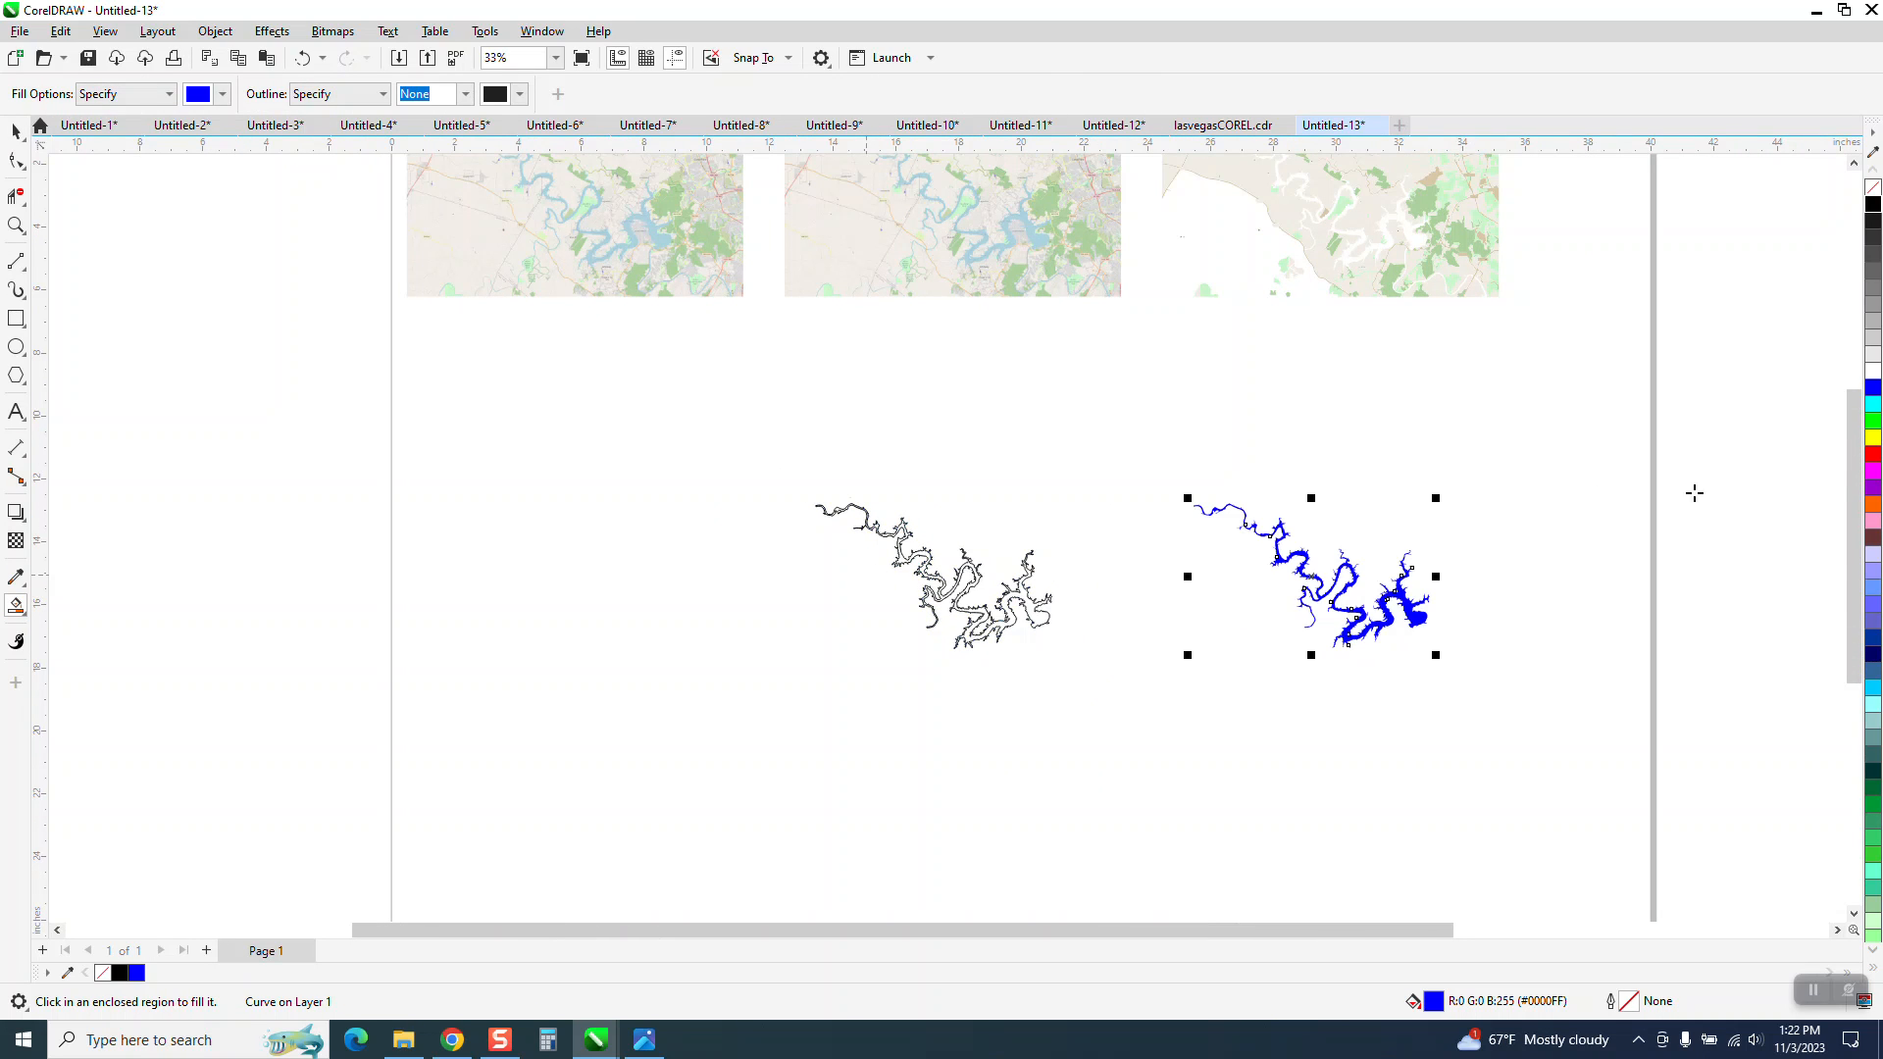
Remove the lake shape's fill, give it a red outline, and move it over the lake on the middle map.
{"action": "left_click", "coordinate": [1873, 189]}
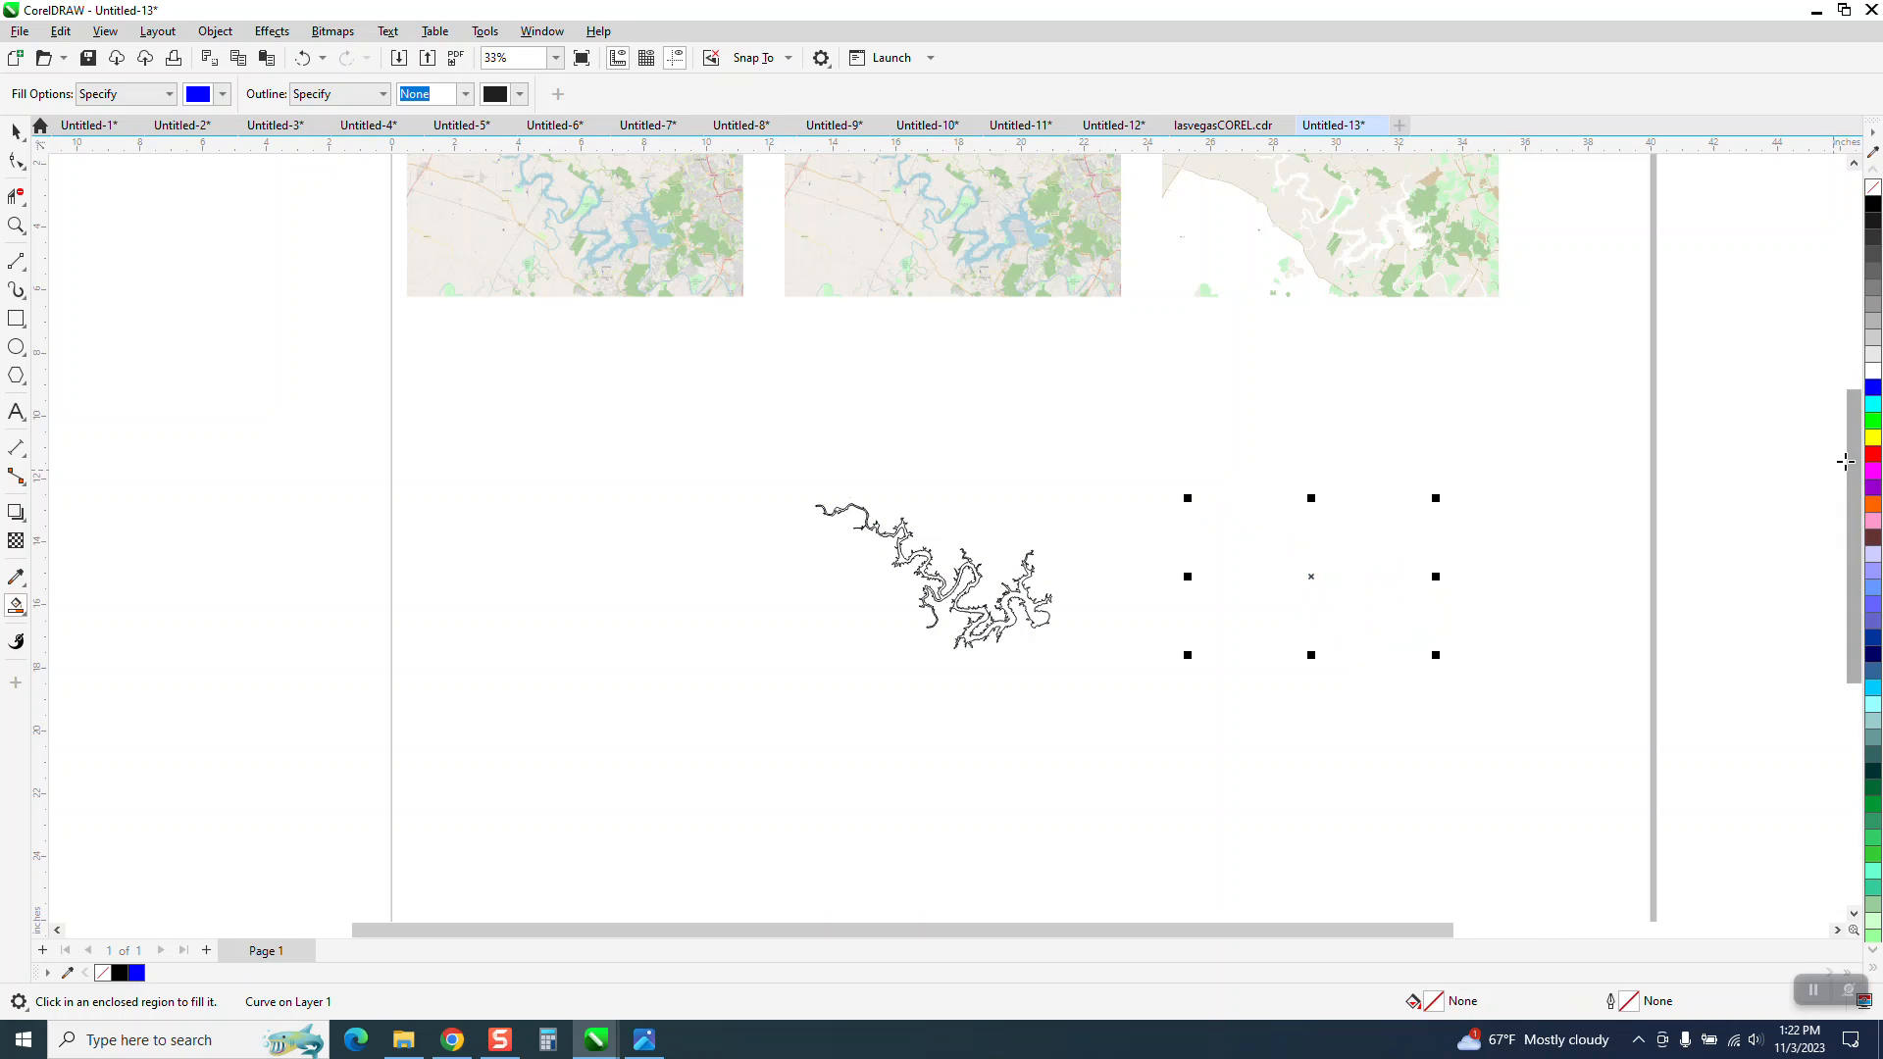
{"action": "right_click", "coordinate": [1873, 454]}
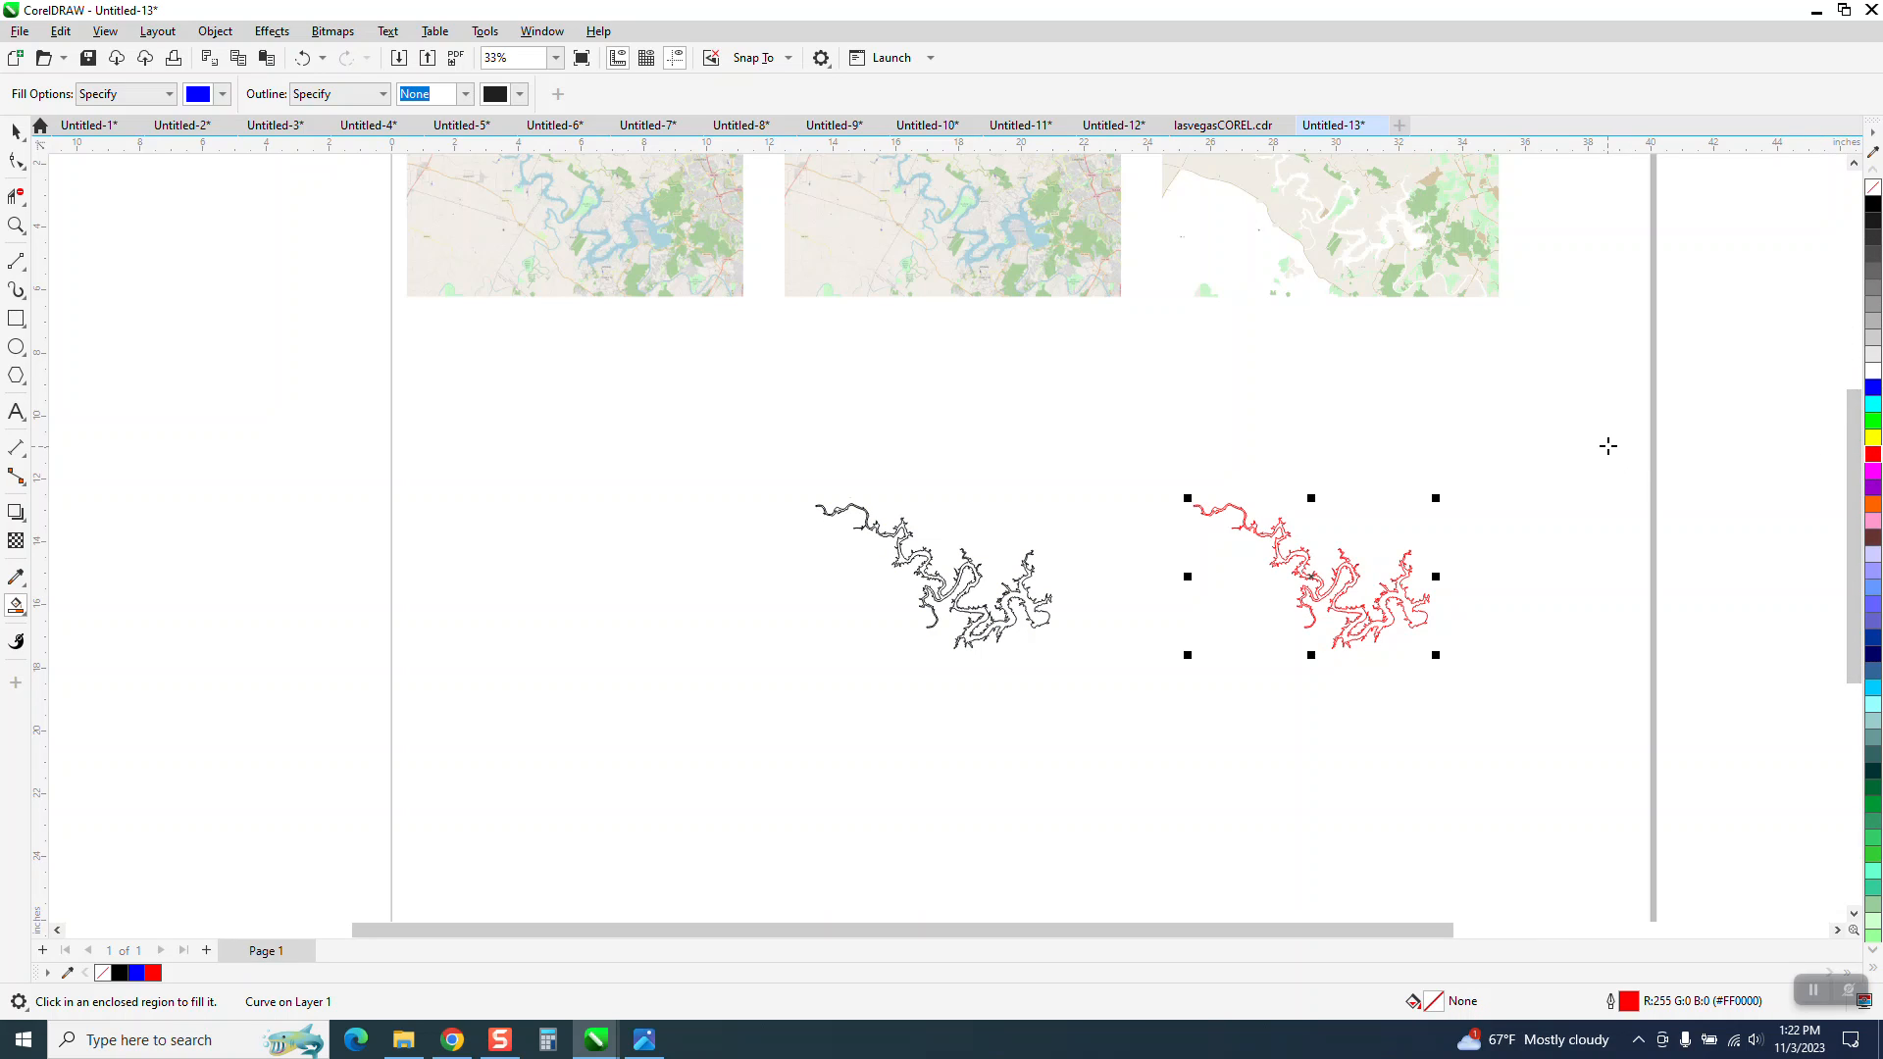
{"action": "key", "text": "Up"}
{"action": "key", "text": "Left"}
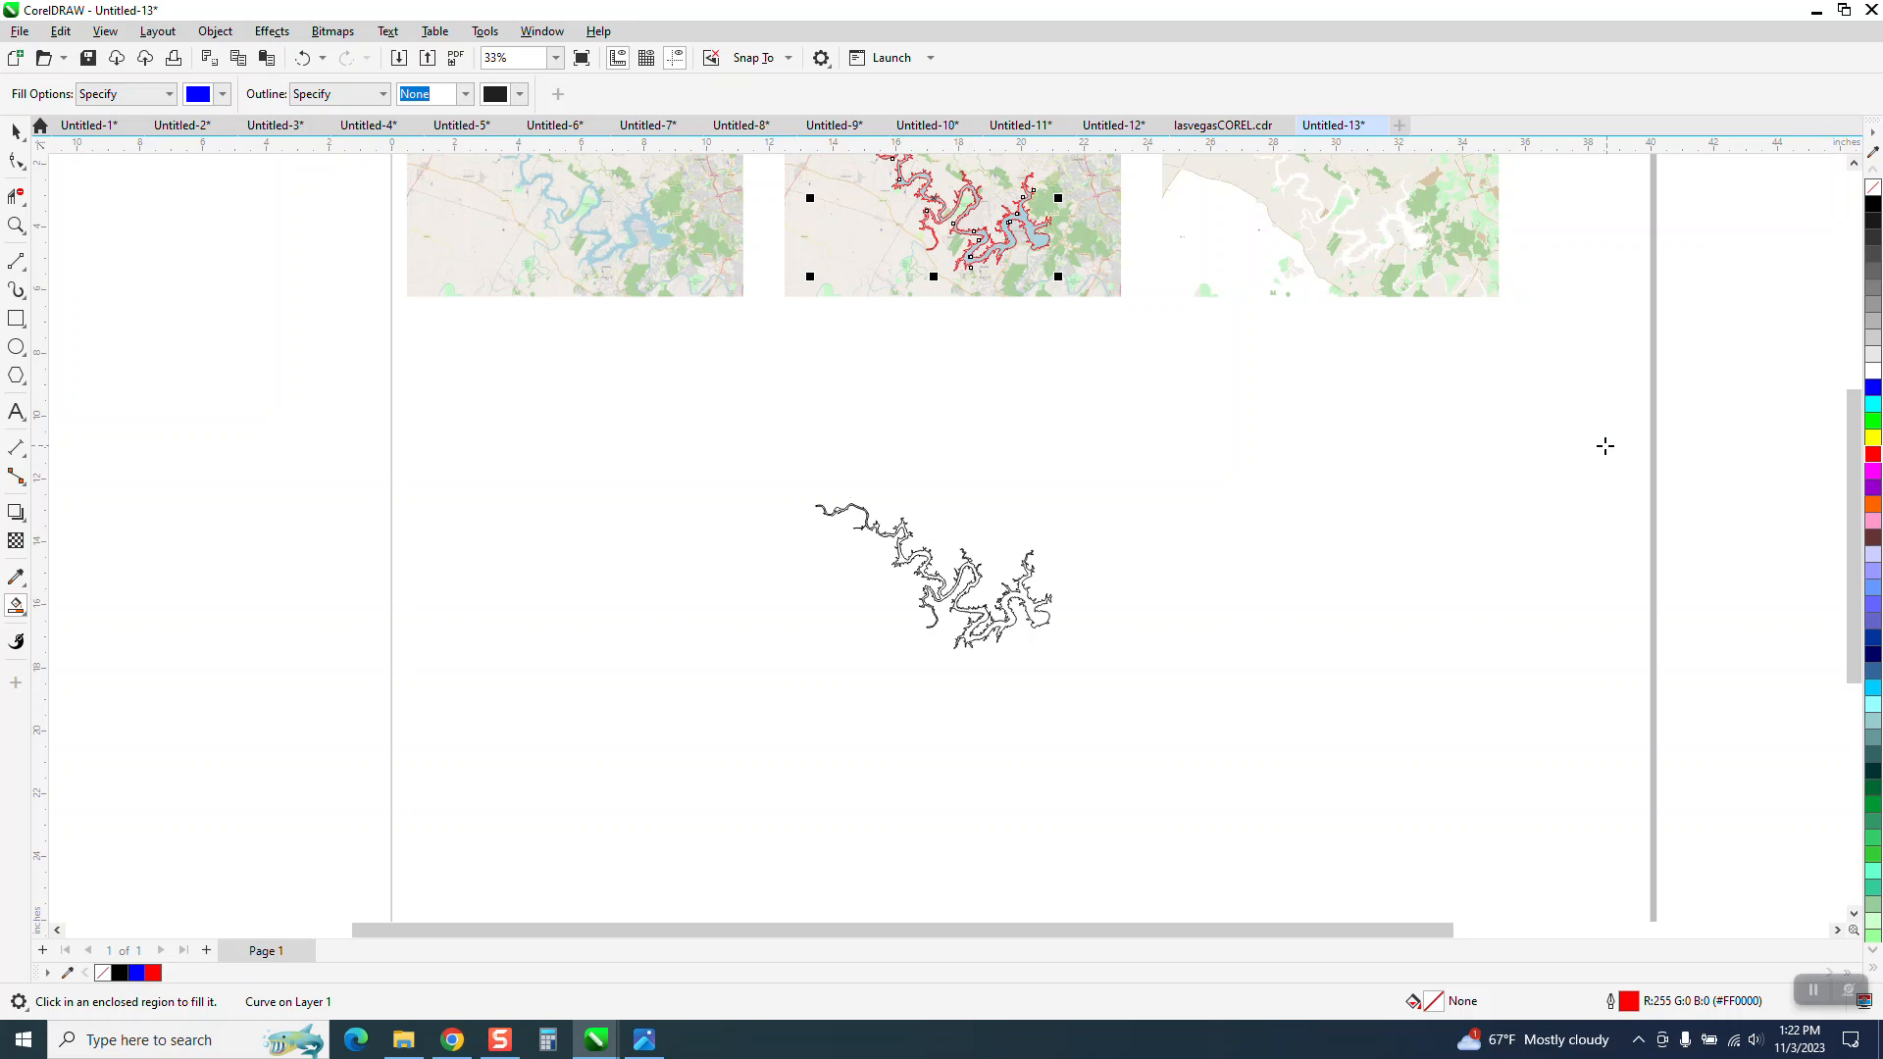
Examine how closely the red outline follows the Lake Travis shoreline on the middle map.
{"action": "scroll", "coordinate": [961, 575], "scroll_direction": "down", "scroll_amount": 1}
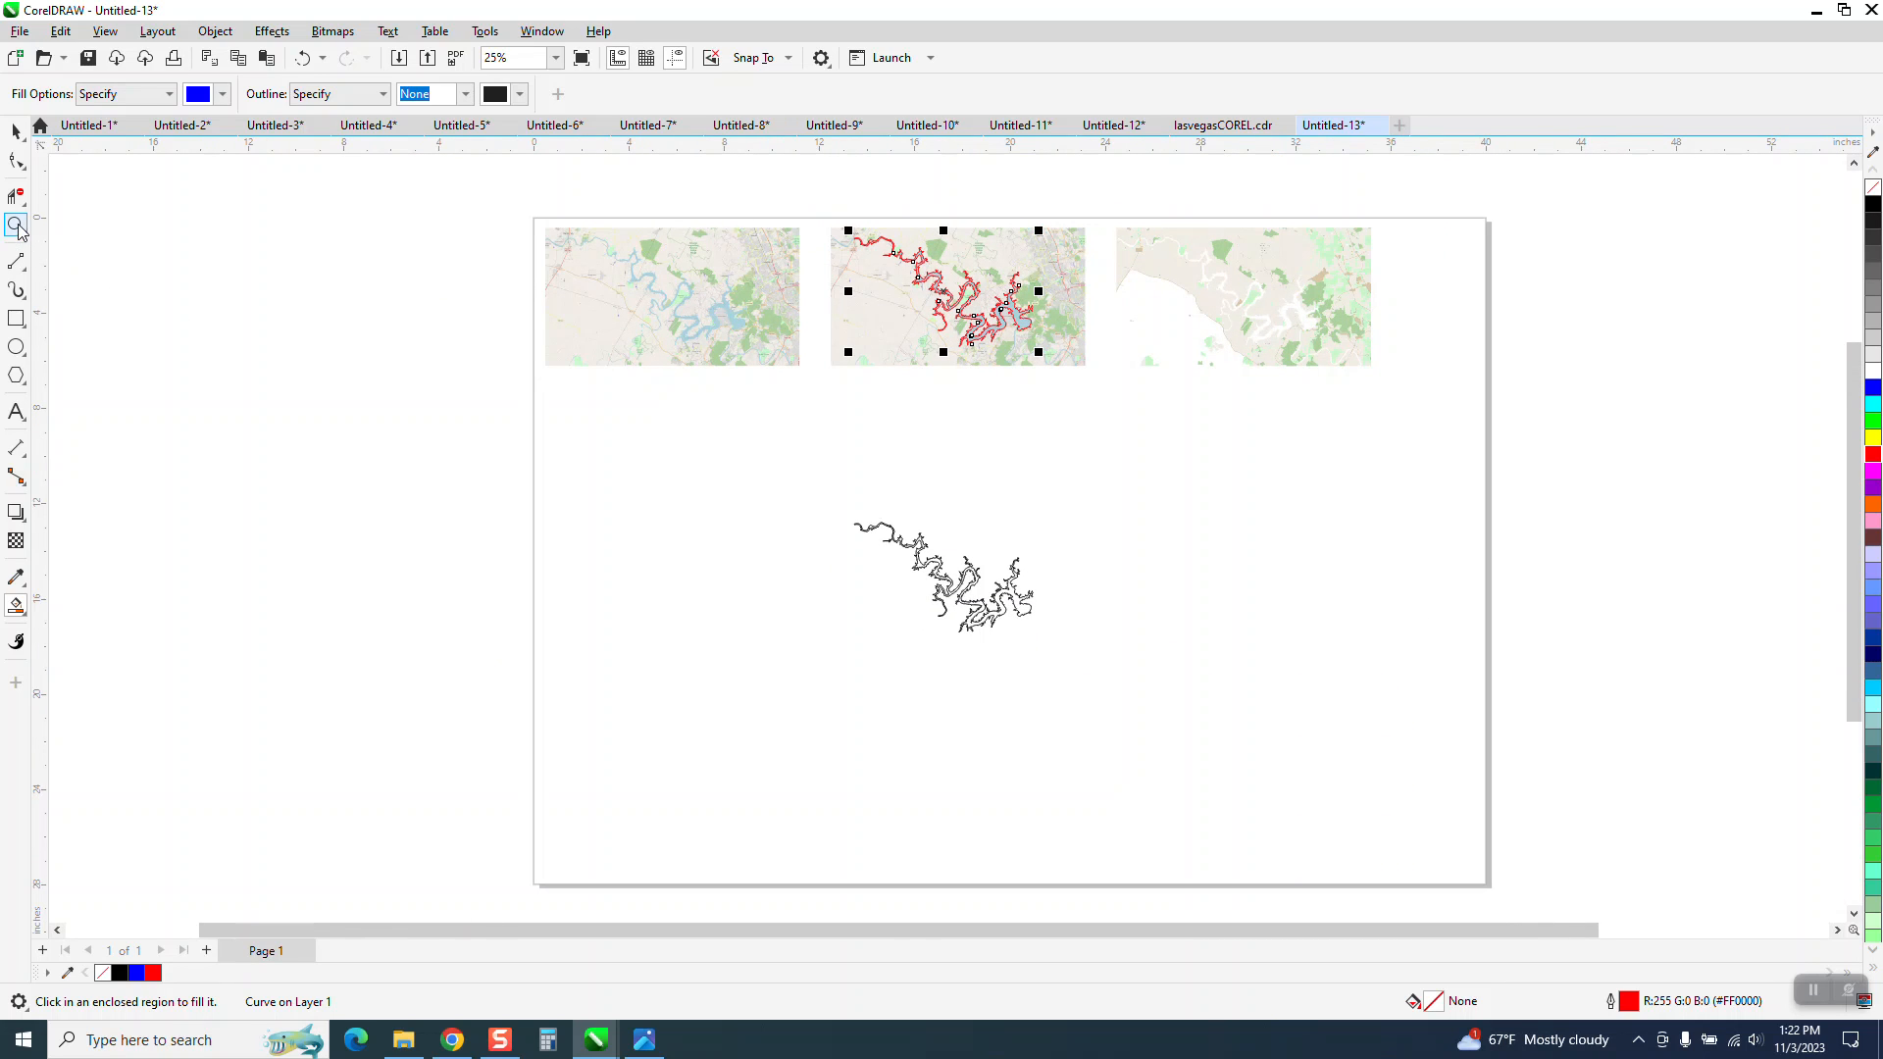
{"action": "left_click", "coordinate": [16, 225]}
{"action": "left_click", "coordinate": [1220, 438]}
{"action": "left_click_drag", "start_coordinate": [719, 294], "coordinate": [1115, 581]}
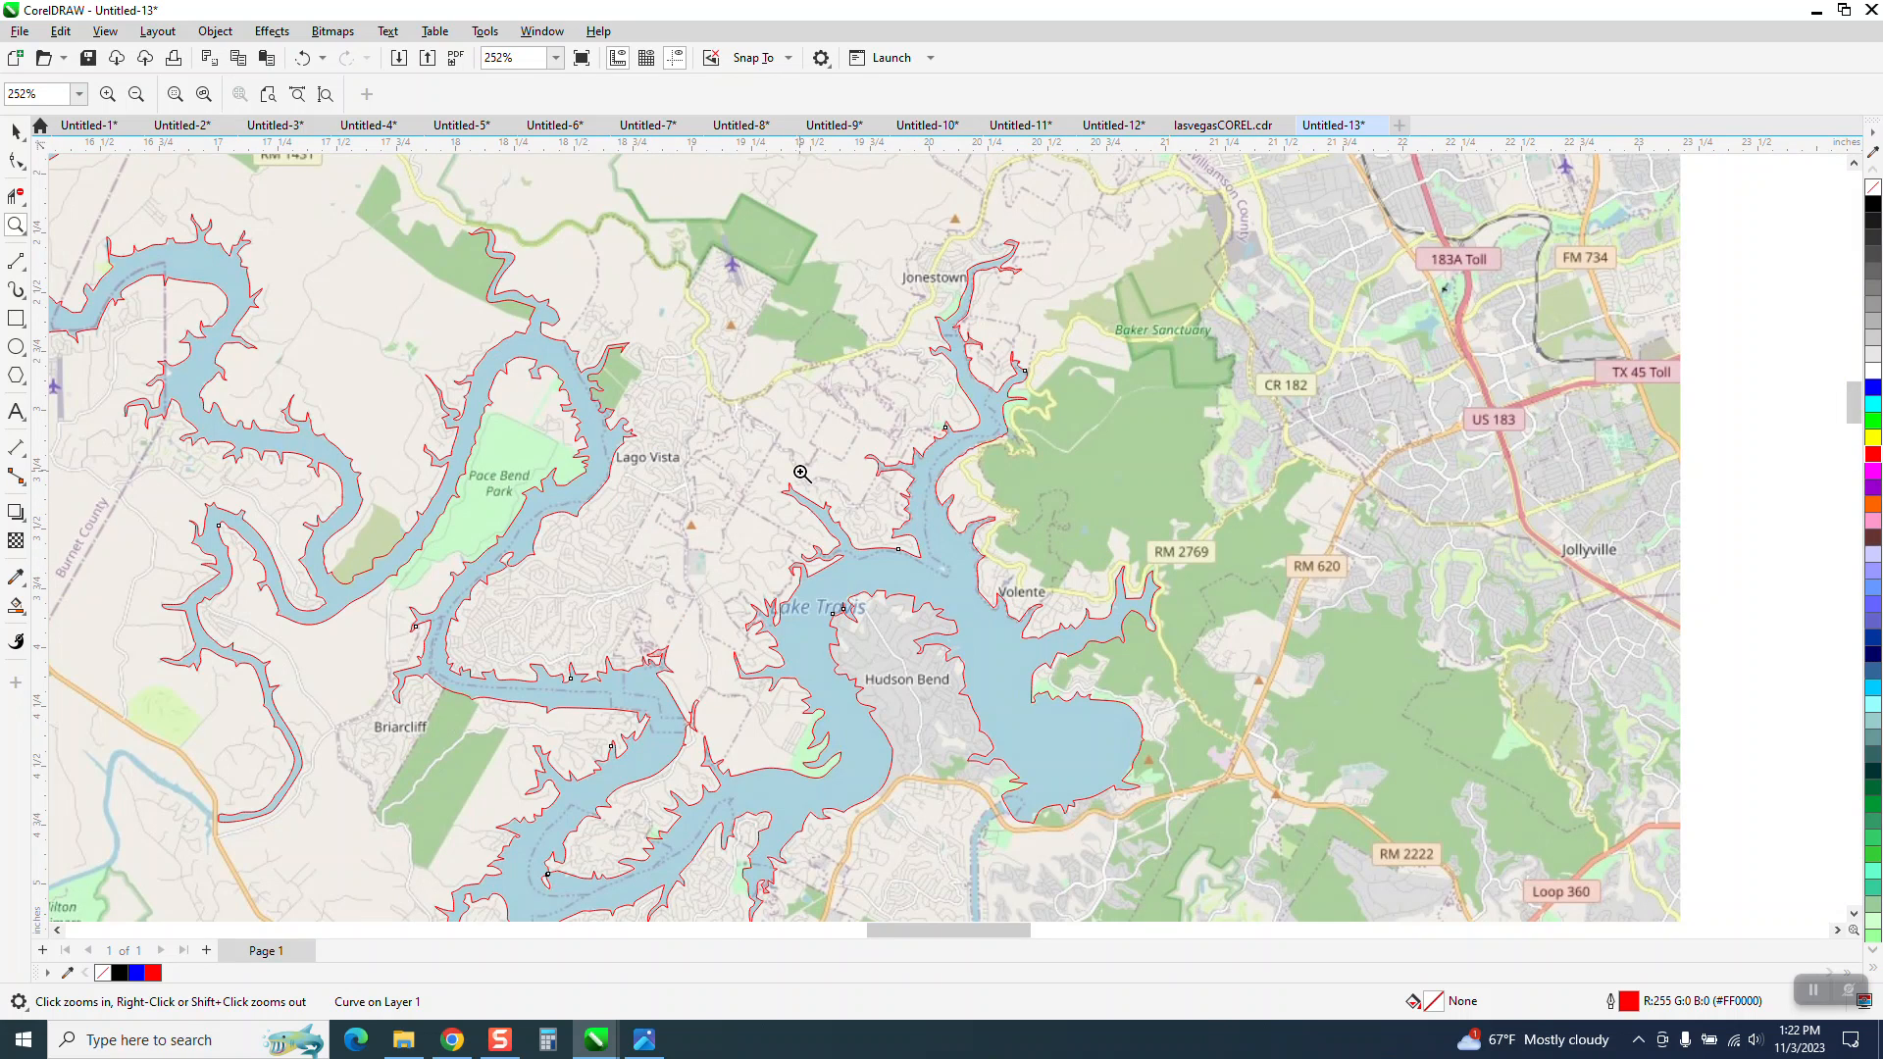
{"action": "scroll", "coordinate": [777, 502], "scroll_direction": "down", "scroll_amount": 1}
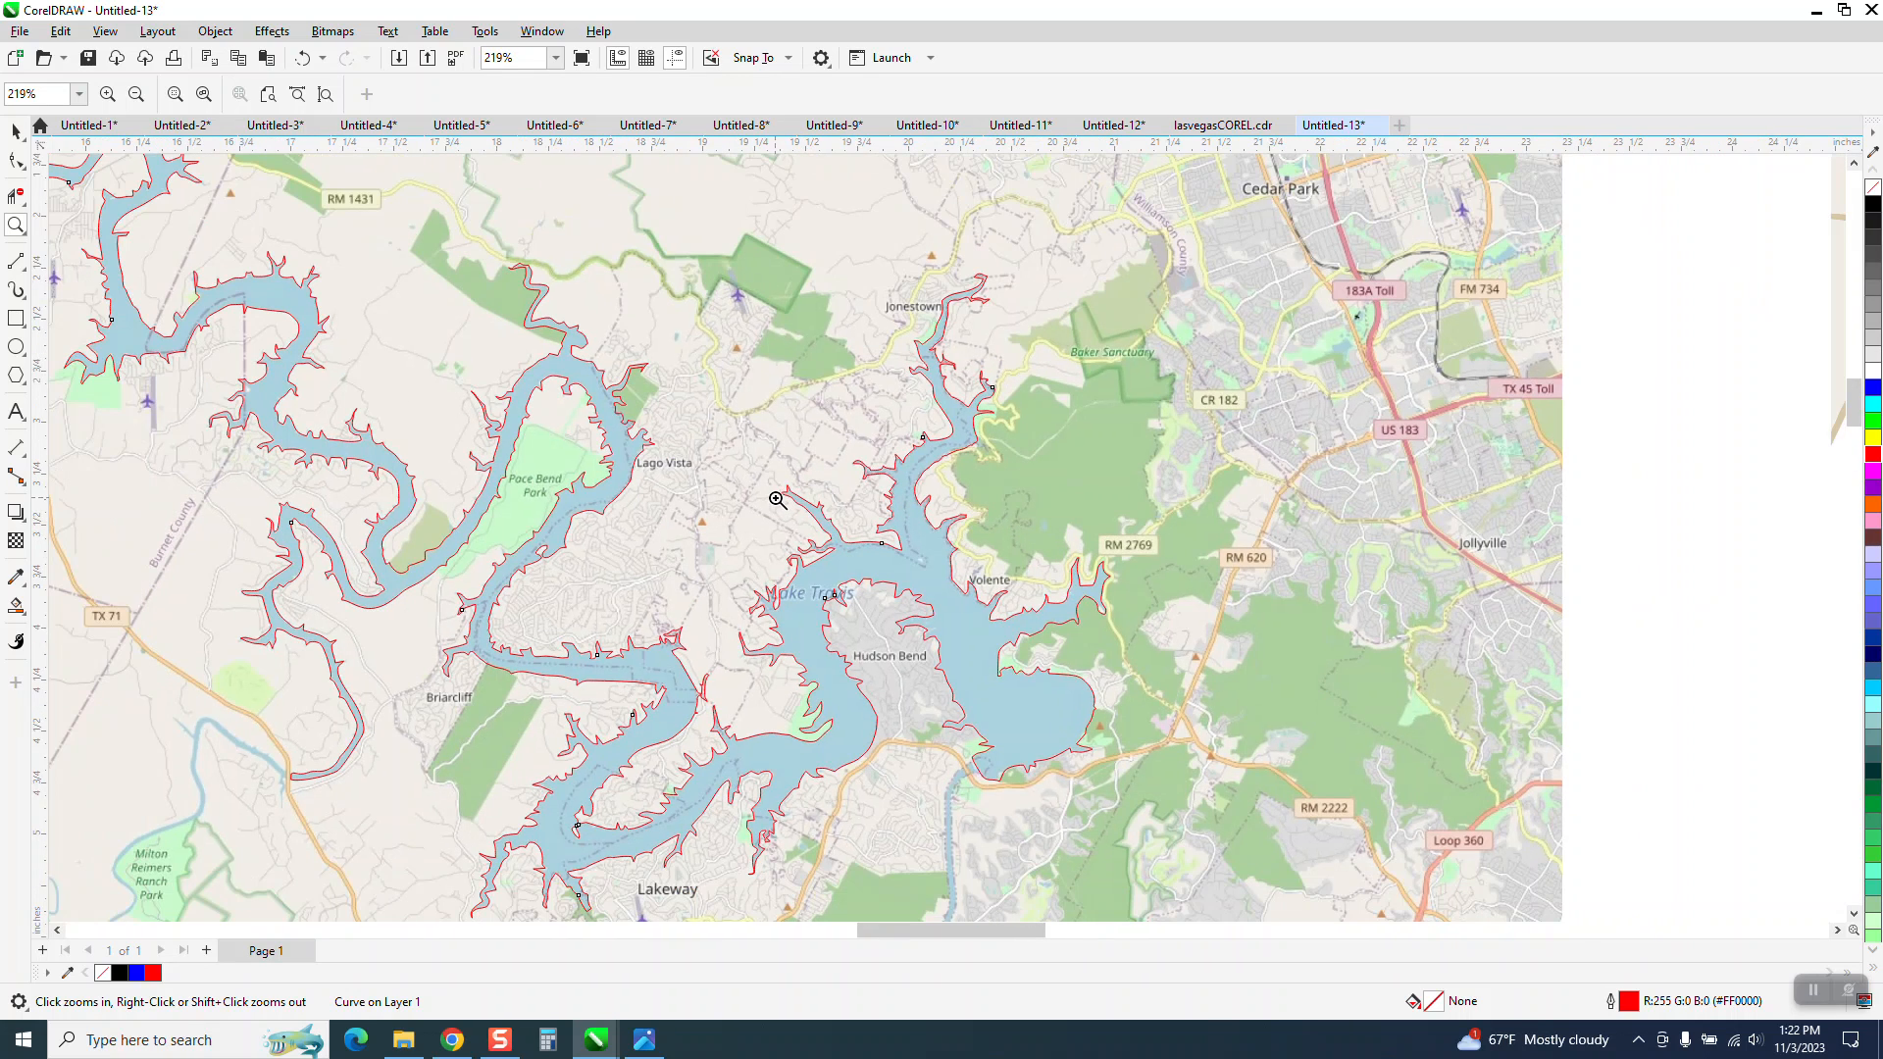
{"action": "scroll", "coordinate": [776, 496], "scroll_direction": "down", "scroll_amount": 1}
{"action": "scroll", "coordinate": [775, 492], "scroll_direction": "down", "scroll_amount": 1}
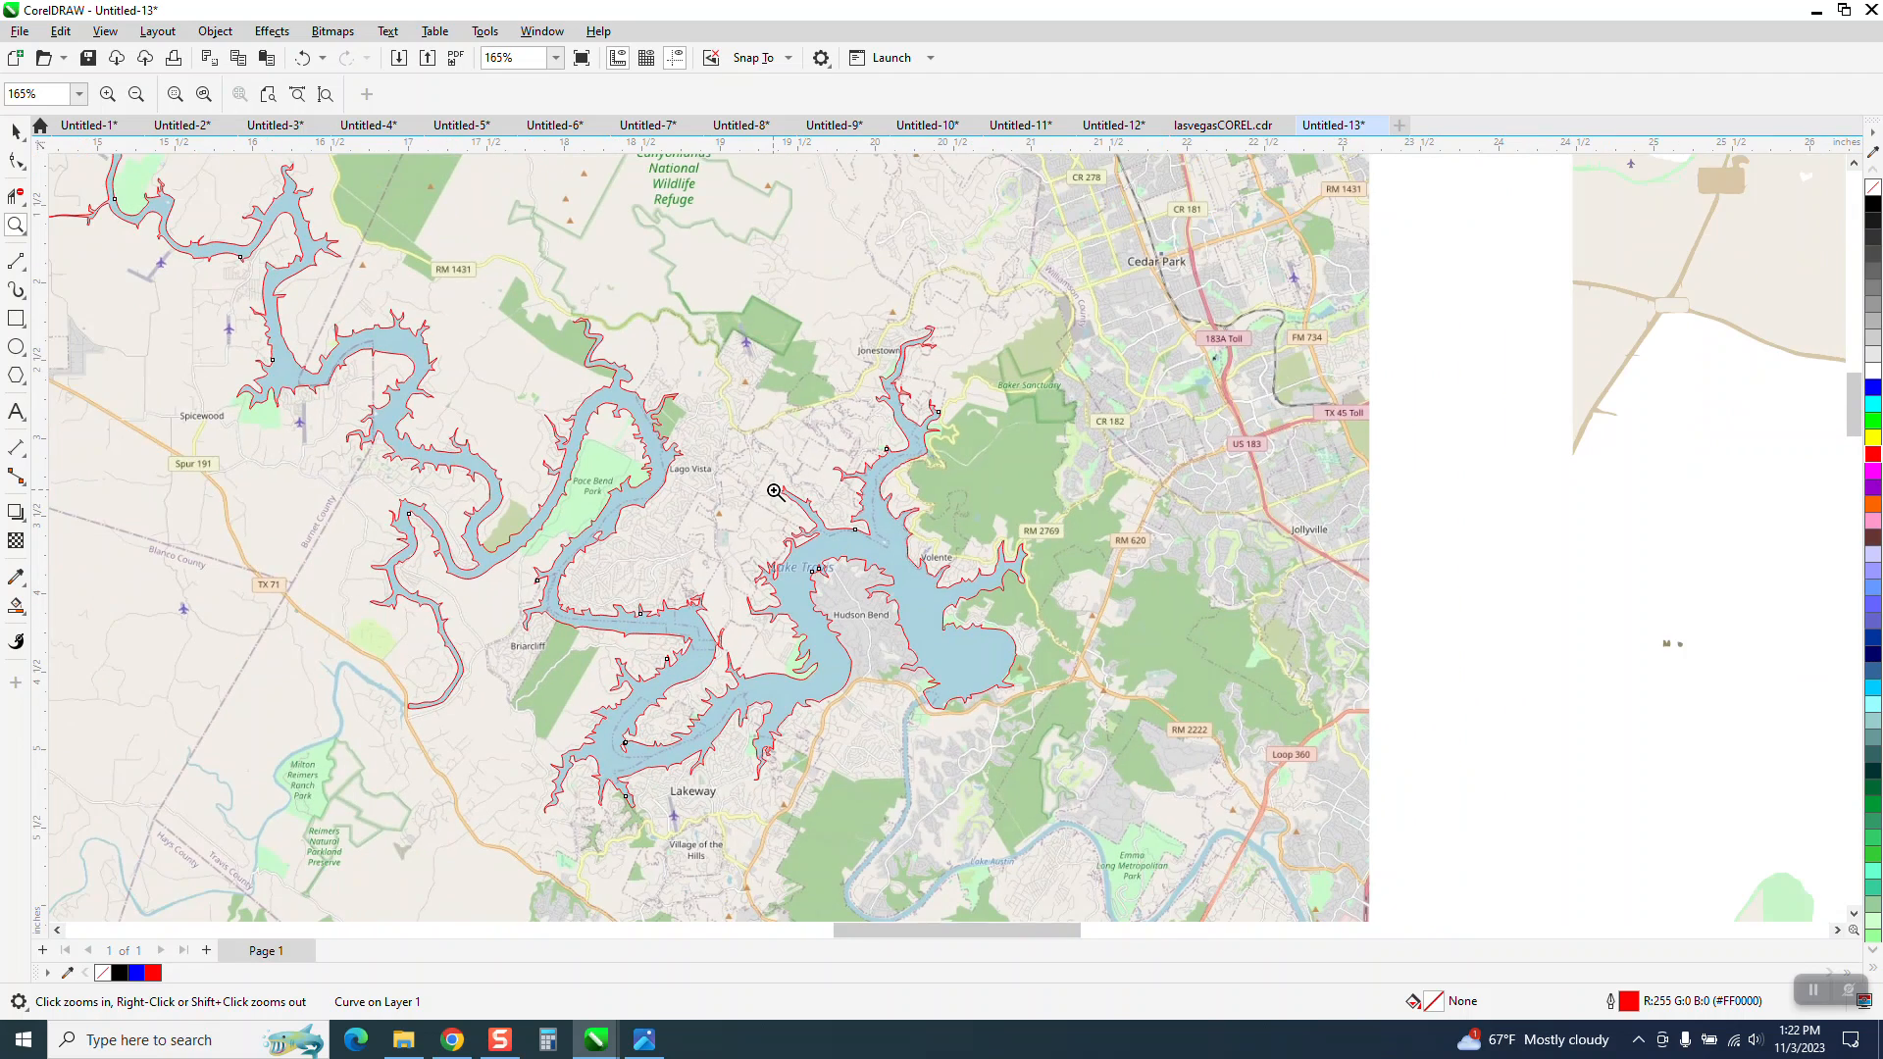
{"action": "scroll", "coordinate": [788, 492], "scroll_direction": "down", "scroll_amount": 1}
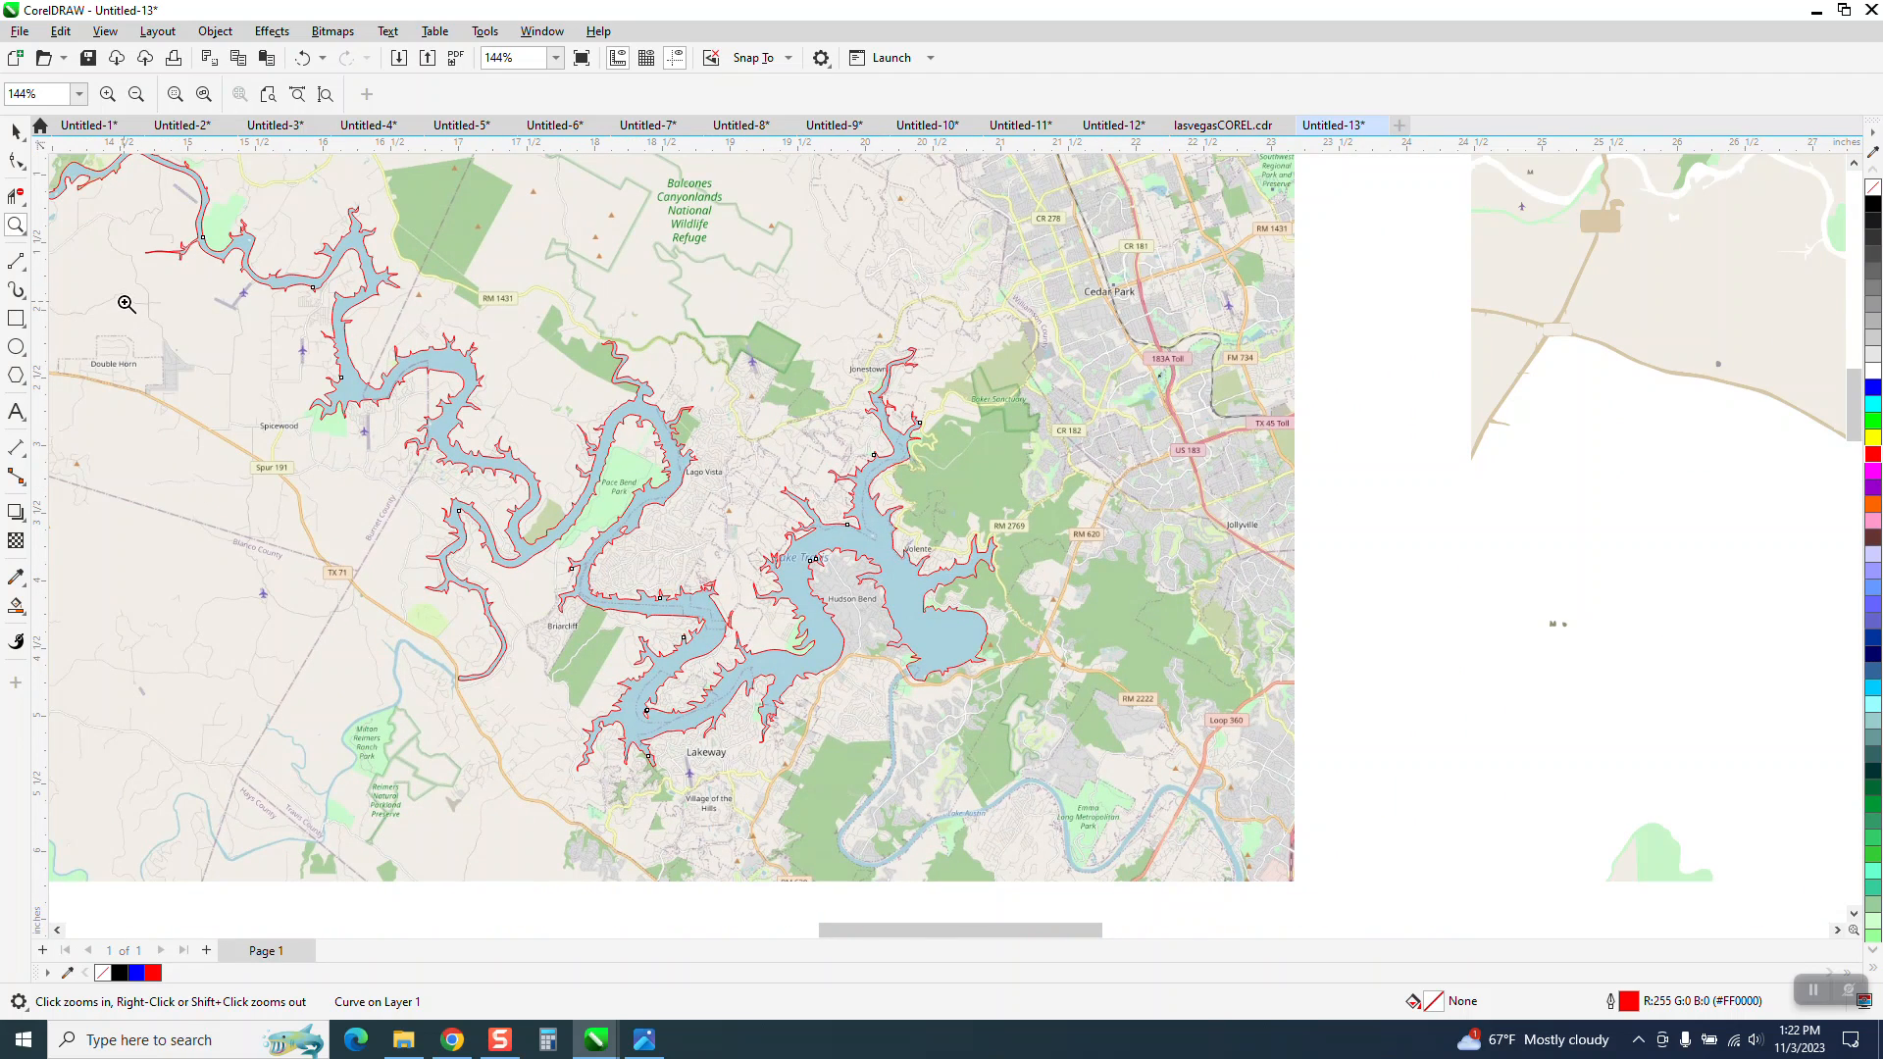
Trace RM 620 with a freehand curve about 2.53 by 2.24 inches, running past the lake's southern shore toward Lakeway.
{"action": "left_click", "coordinate": [27, 276]}
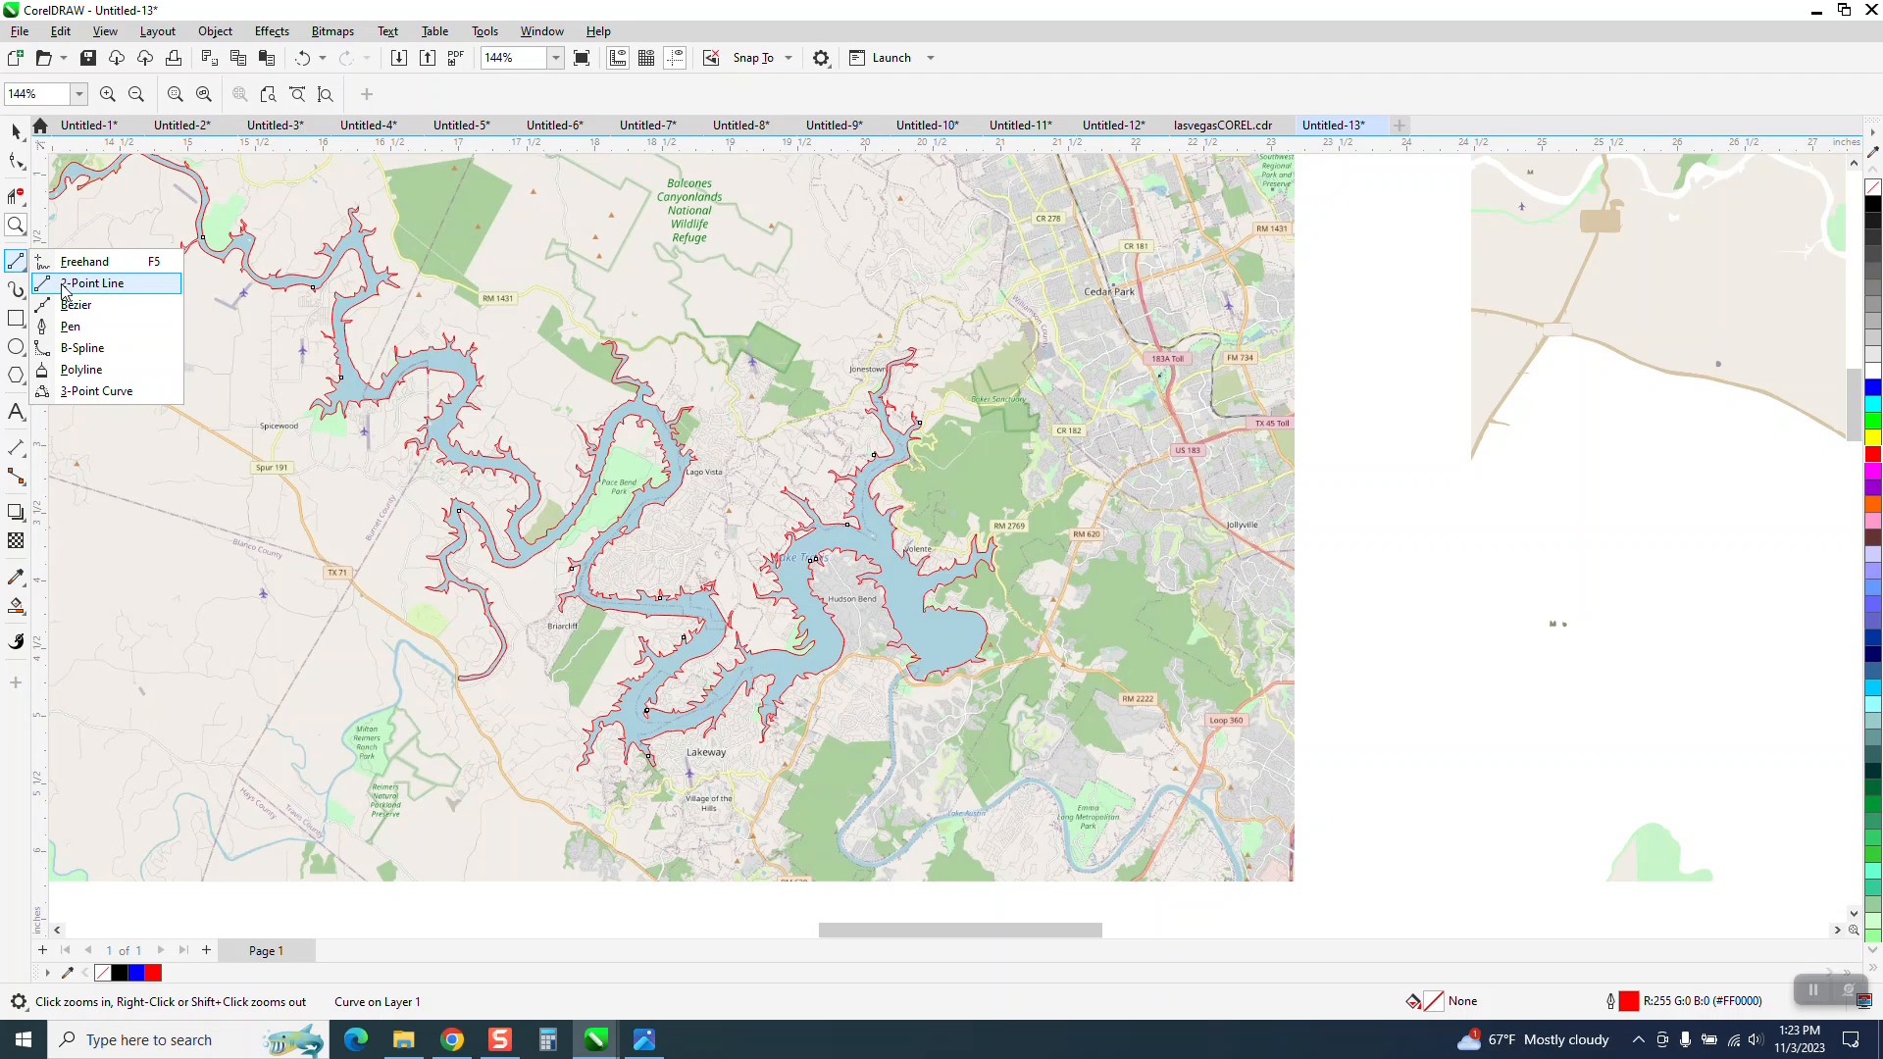
{"action": "left_click", "coordinate": [75, 283]}
{"action": "left_click", "coordinate": [16, 225]}
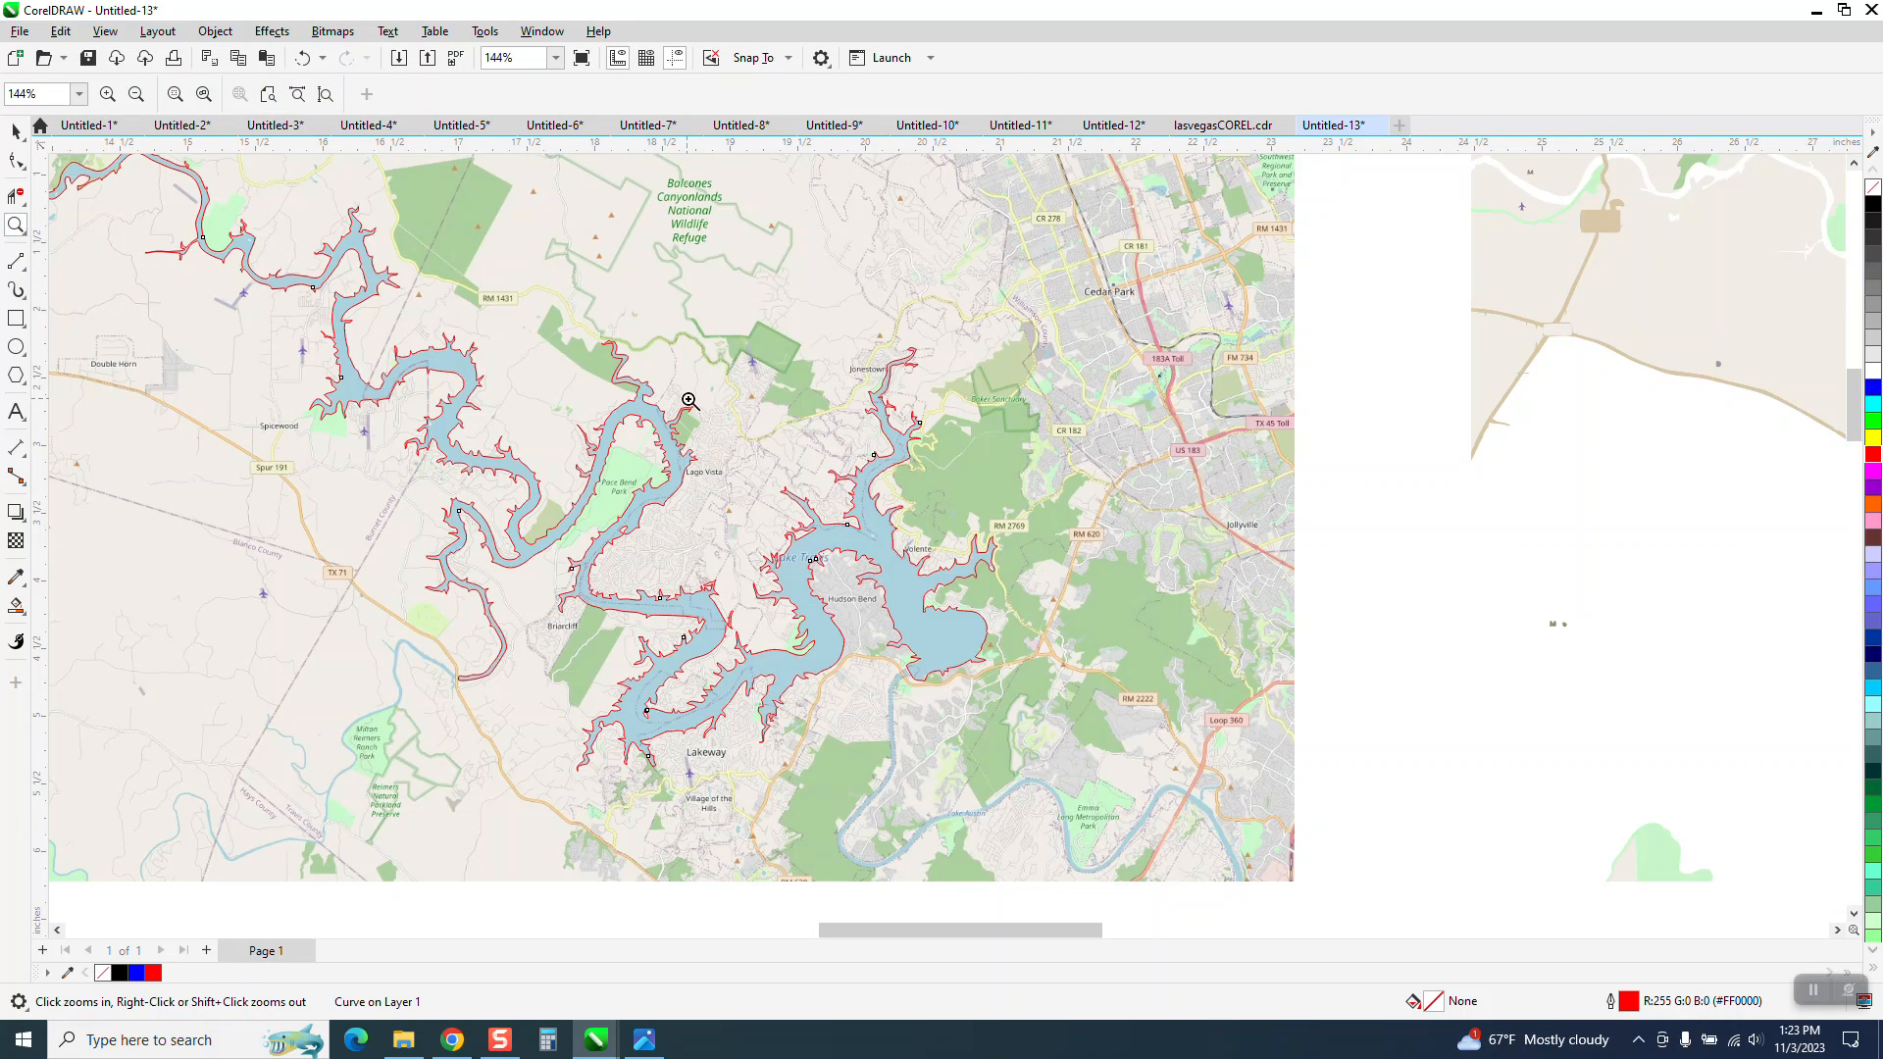
{"action": "left_click_drag", "start_coordinate": [1376, 781], "coordinate": [1375, 780]}
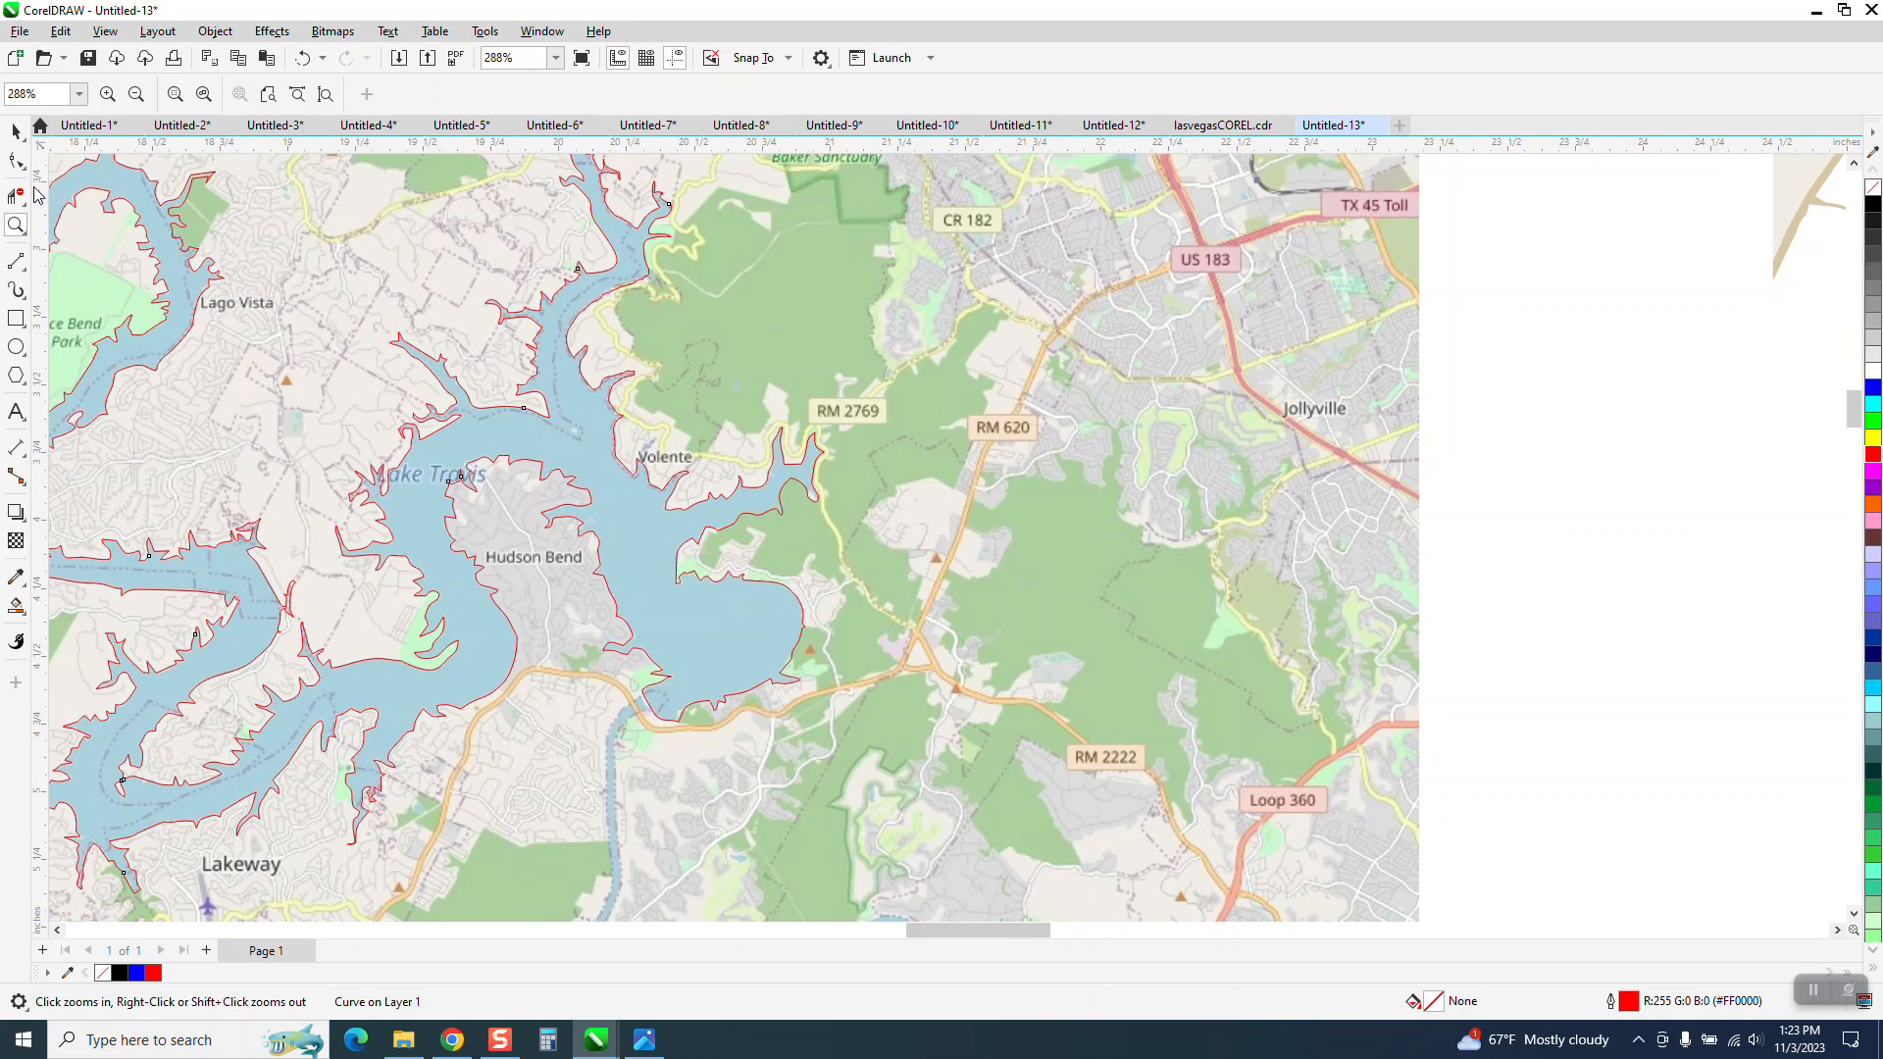
{"action": "left_click", "coordinate": [26, 273]}
{"action": "left_click", "coordinate": [88, 263]}
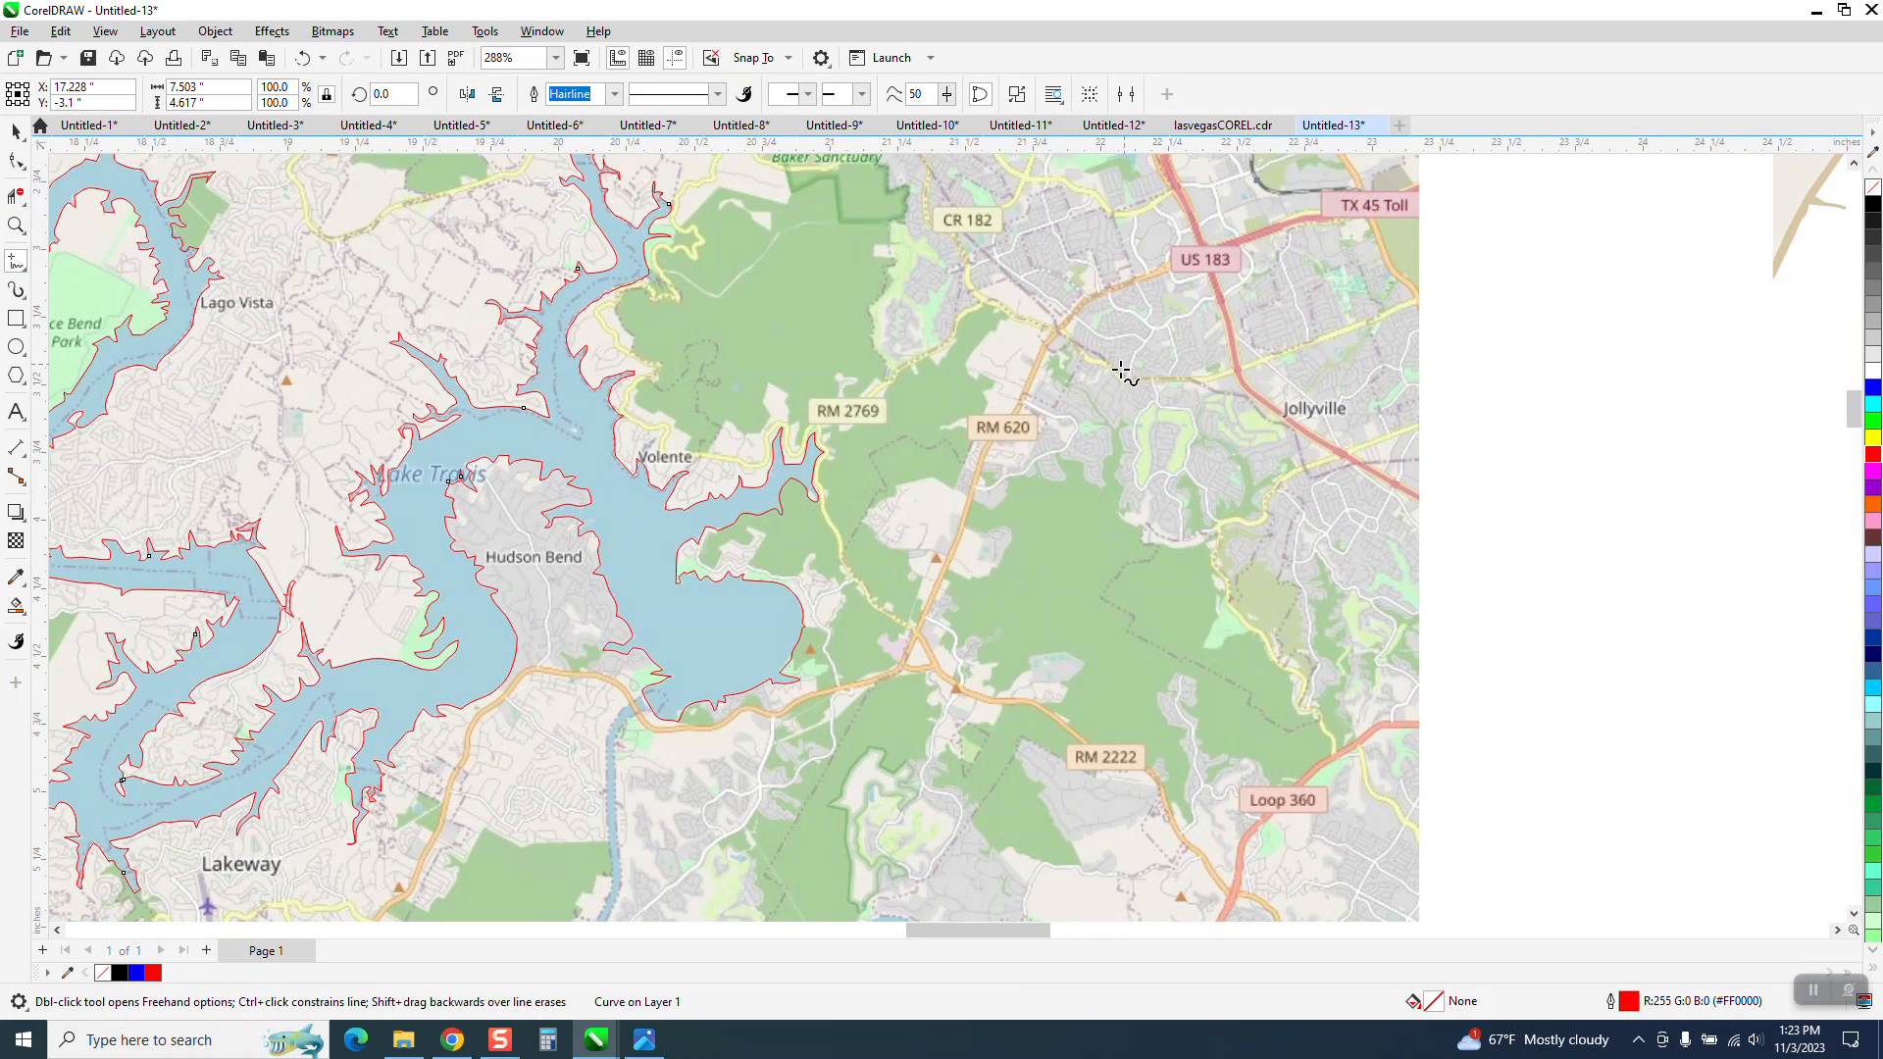
{"action": "mouse_move", "coordinate": [1057, 333]}
{"action": "left_mouse_down"}
{"action": "mouse_move", "coordinate": [895, 671]}
{"action": "mouse_move", "coordinate": [671, 733]}
{"action": "mouse_move", "coordinate": [597, 679]}
{"action": "mouse_move", "coordinate": [517, 674]}
{"action": "mouse_move", "coordinate": [466, 731]}
{"action": "mouse_move", "coordinate": [370, 937]}
{"action": "left_mouse_up"}
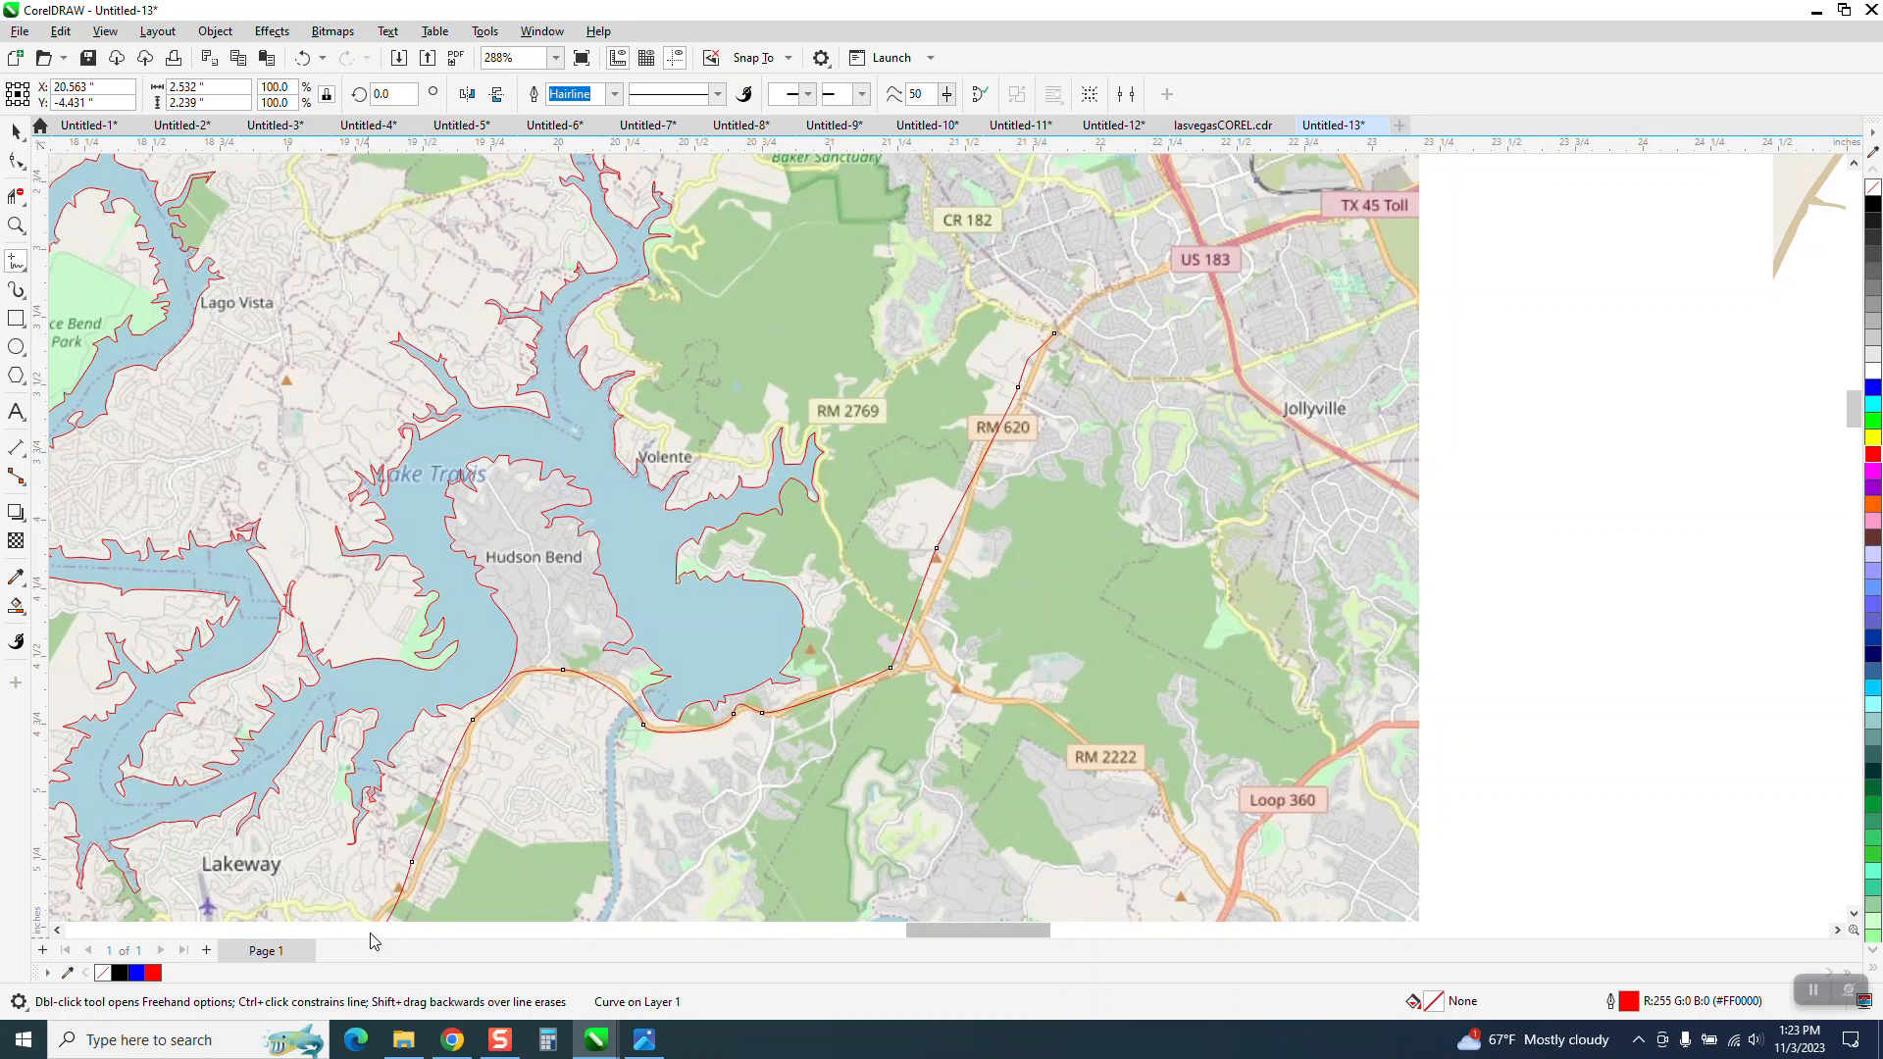
Move the traced curve's nodes onto RM 620 north of and at its junction with RM 2222.
{"action": "left_click", "coordinate": [15, 224]}
{"action": "left_click_drag", "start_coordinate": [871, 456], "coordinate": [1161, 729]}
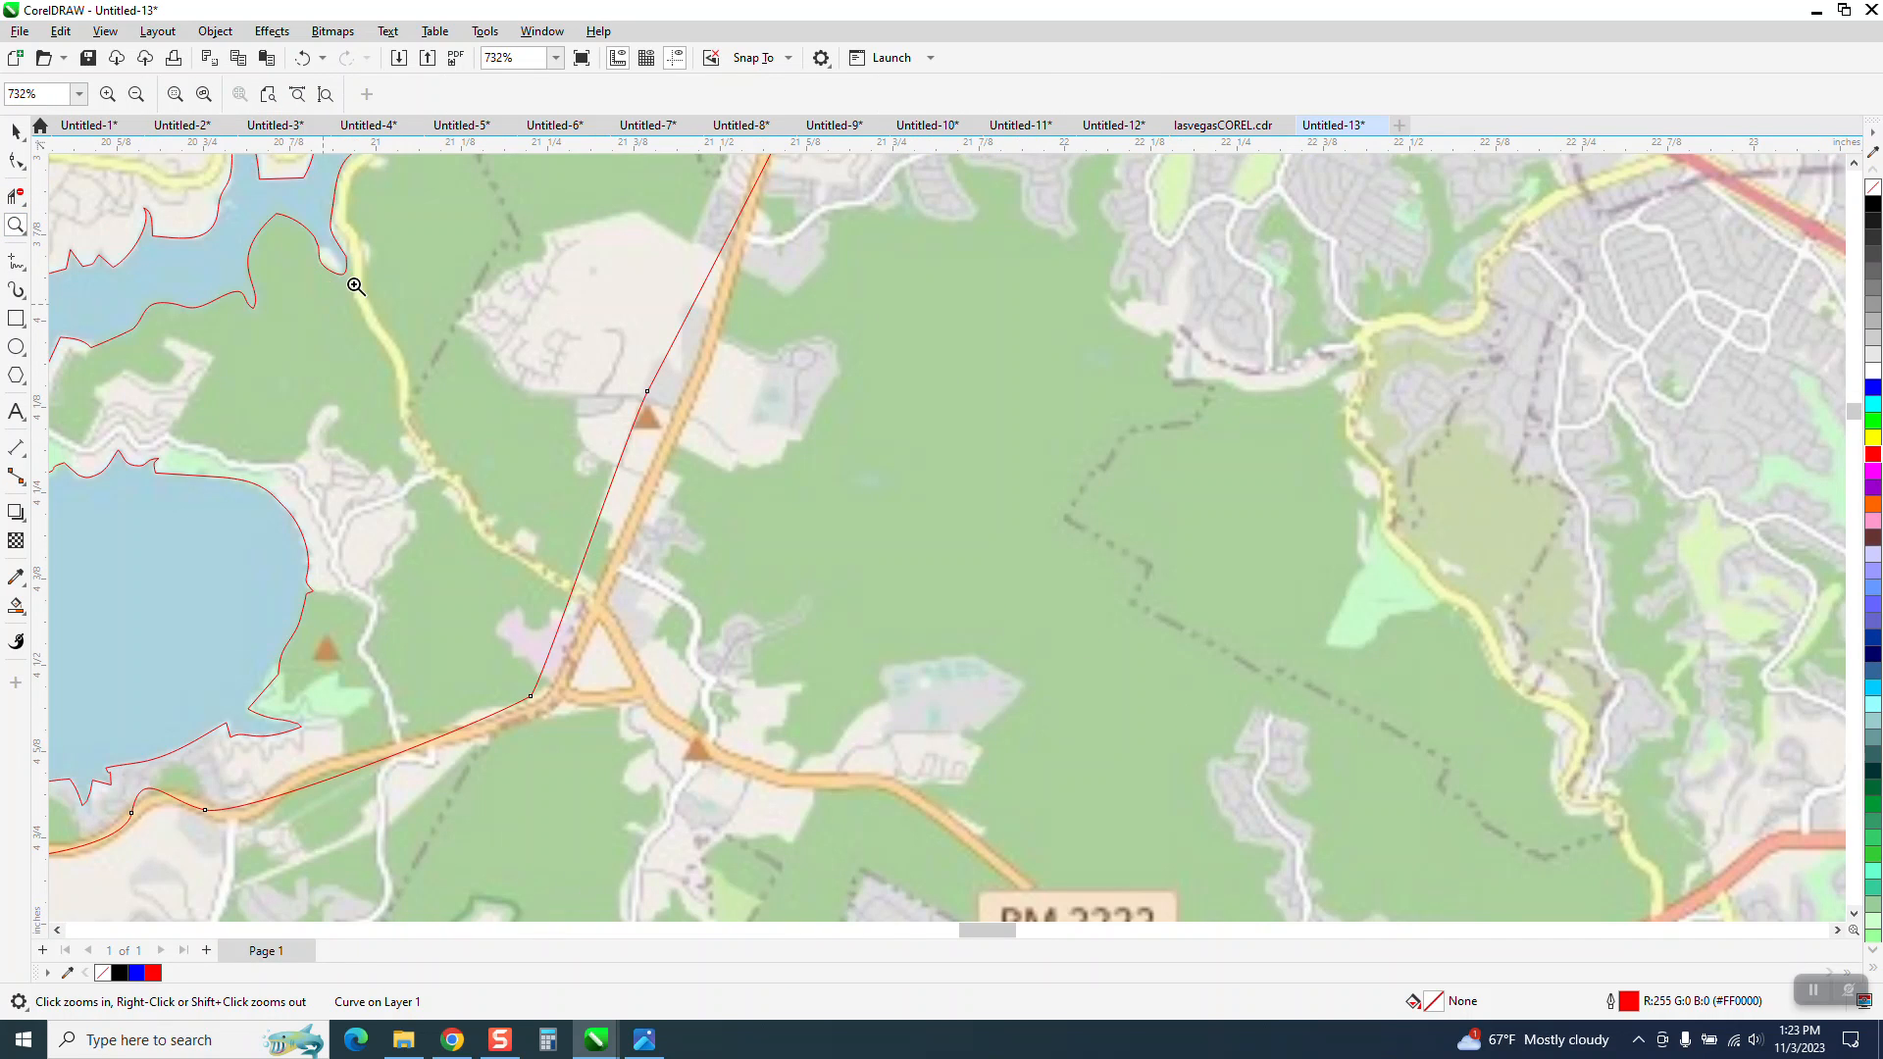
{"action": "left_click", "coordinate": [16, 160]}
{"action": "left_click_drag", "start_coordinate": [647, 394], "coordinate": [677, 425]}
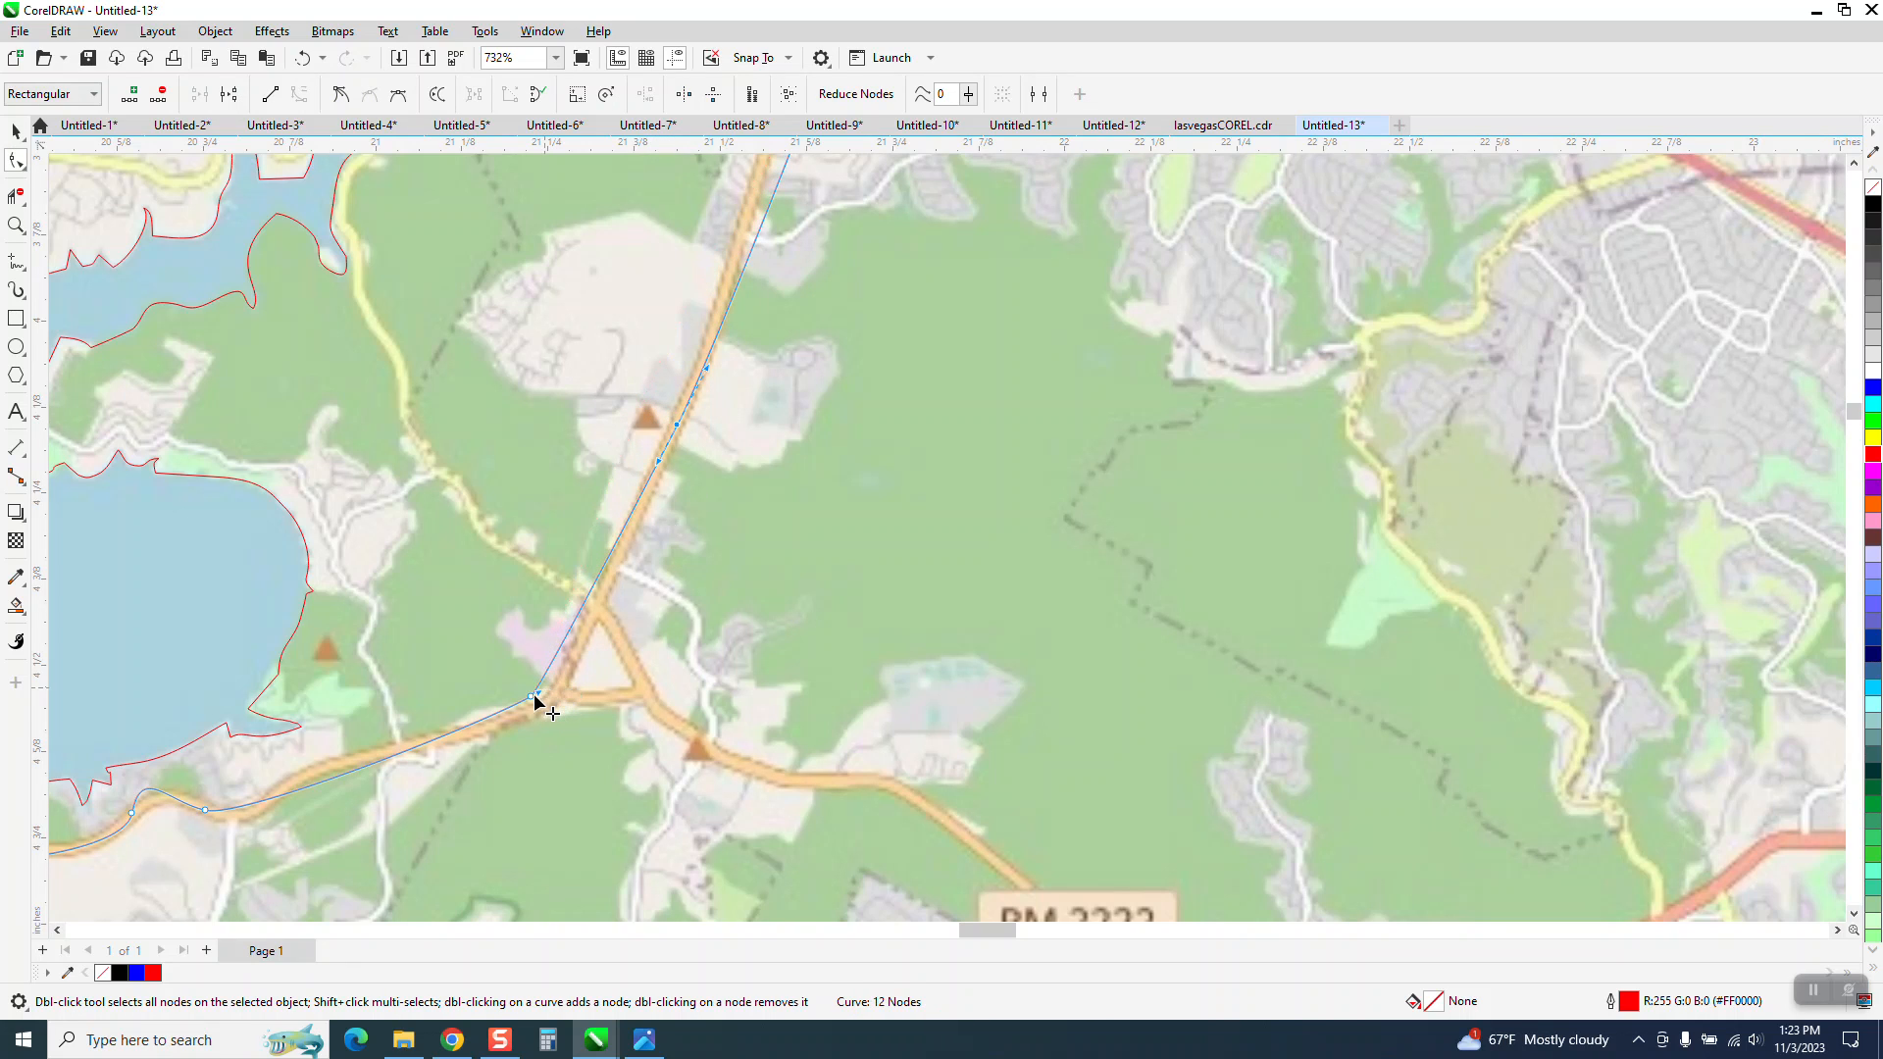
{"action": "left_click_drag", "start_coordinate": [540, 692], "coordinate": [564, 701]}
Add a node west of the RM 2222 junction and reshape the curve to follow RM 620 along the eastern basin.
{"action": "scroll", "coordinate": [616, 436], "scroll_direction": "down", "scroll_amount": 1}
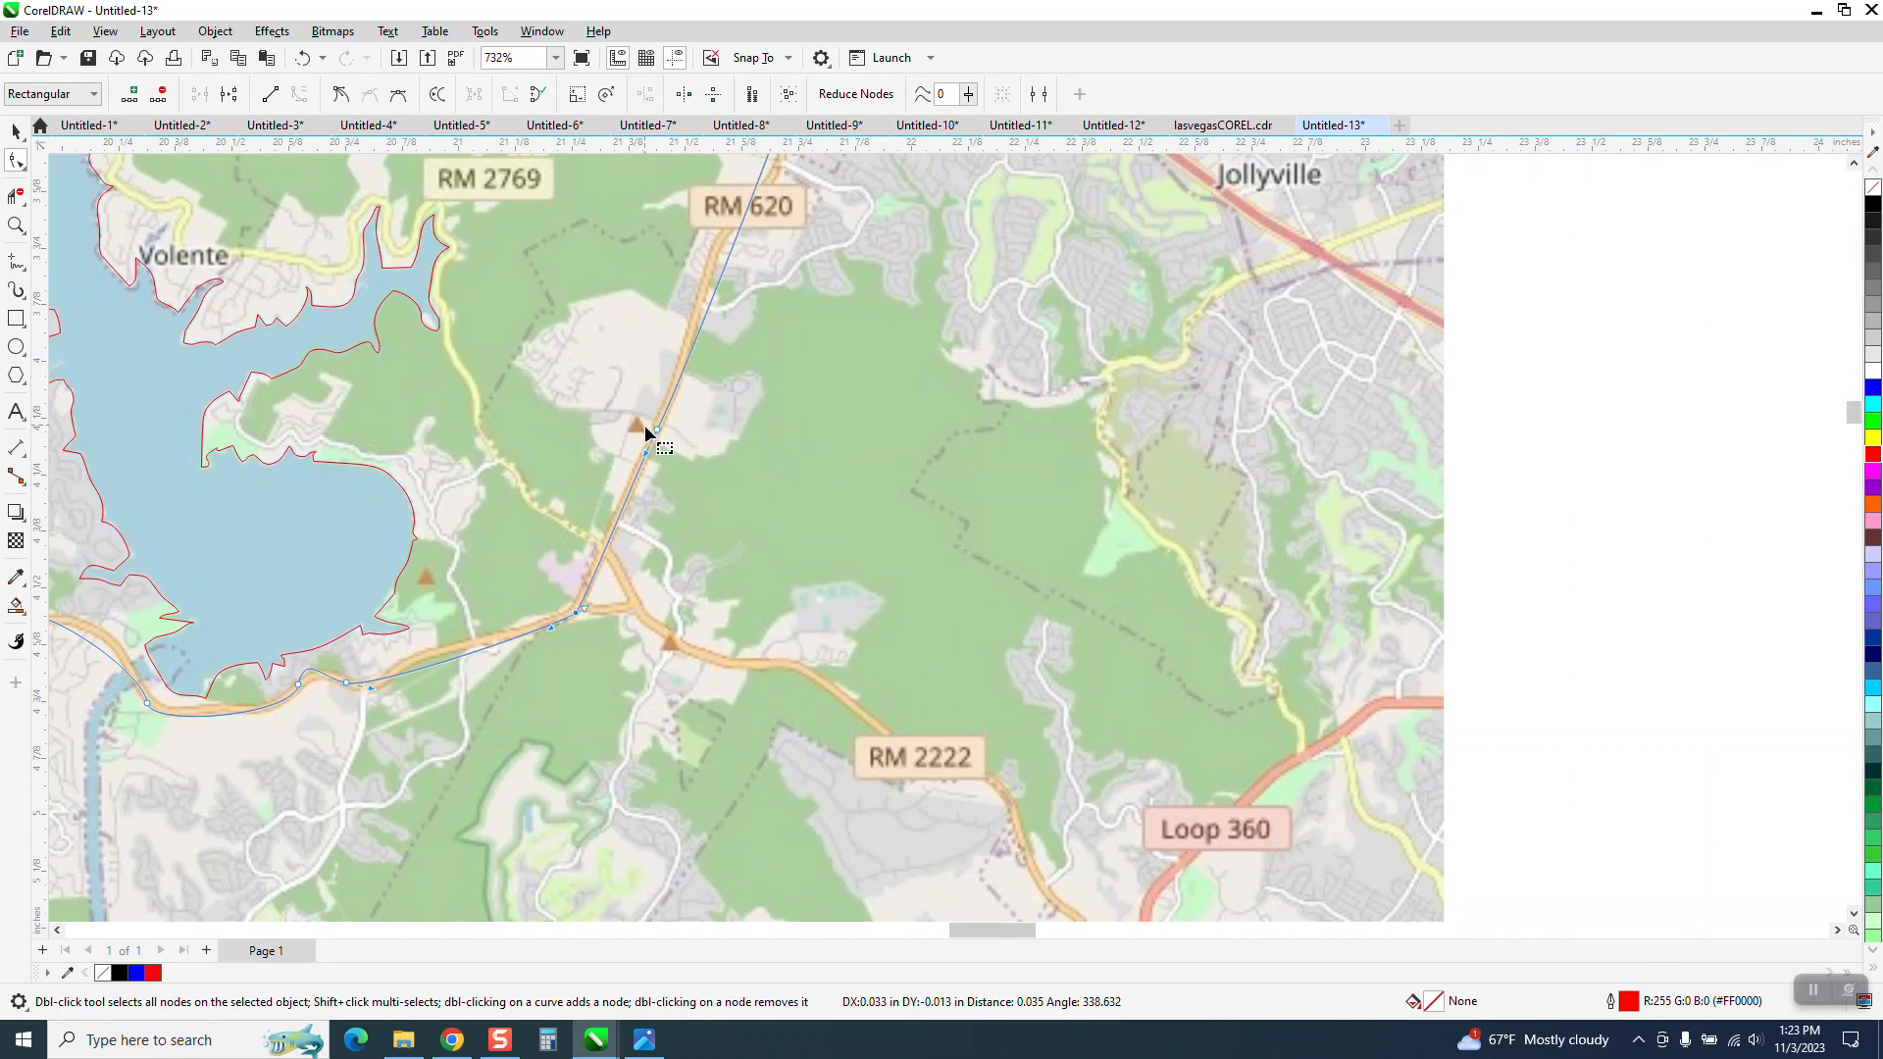
{"action": "left_click", "coordinate": [16, 224]}
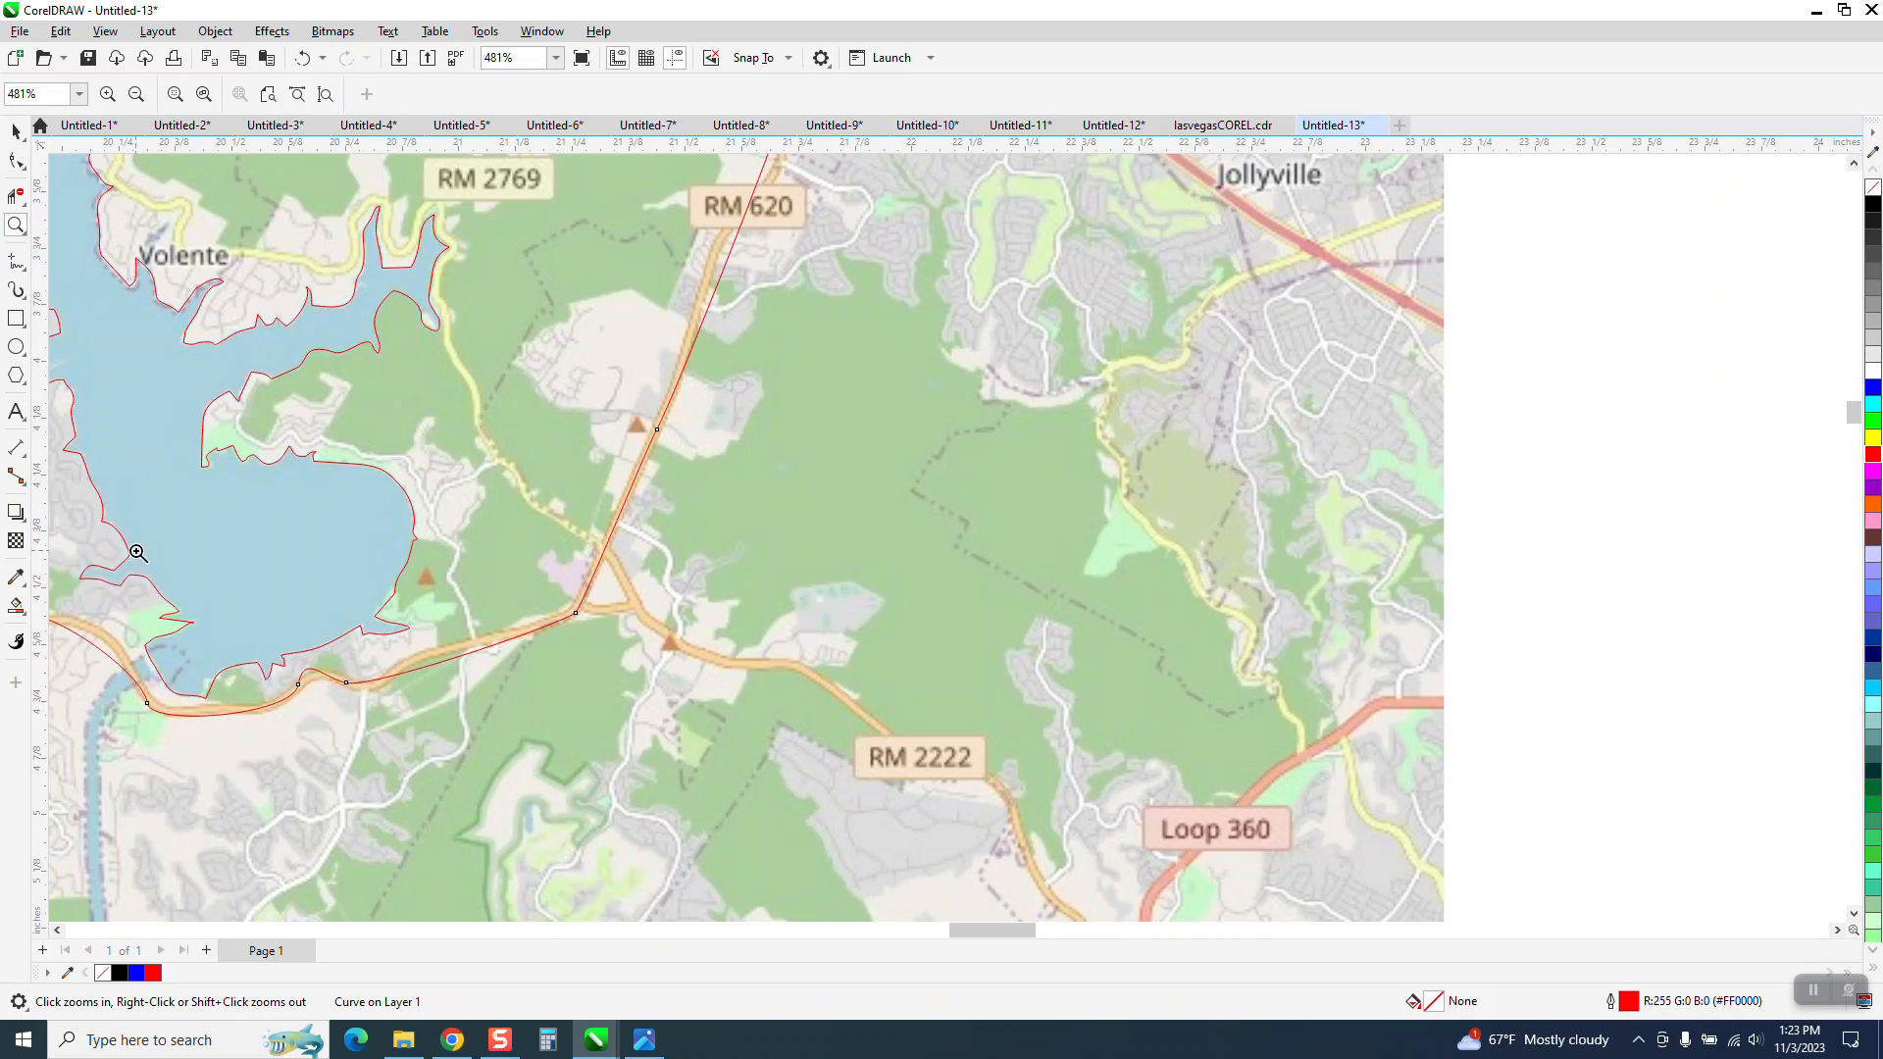
{"action": "left_click_drag", "start_coordinate": [1072, 864], "coordinate": [1074, 865]}
{"action": "left_click", "coordinate": [16, 161]}
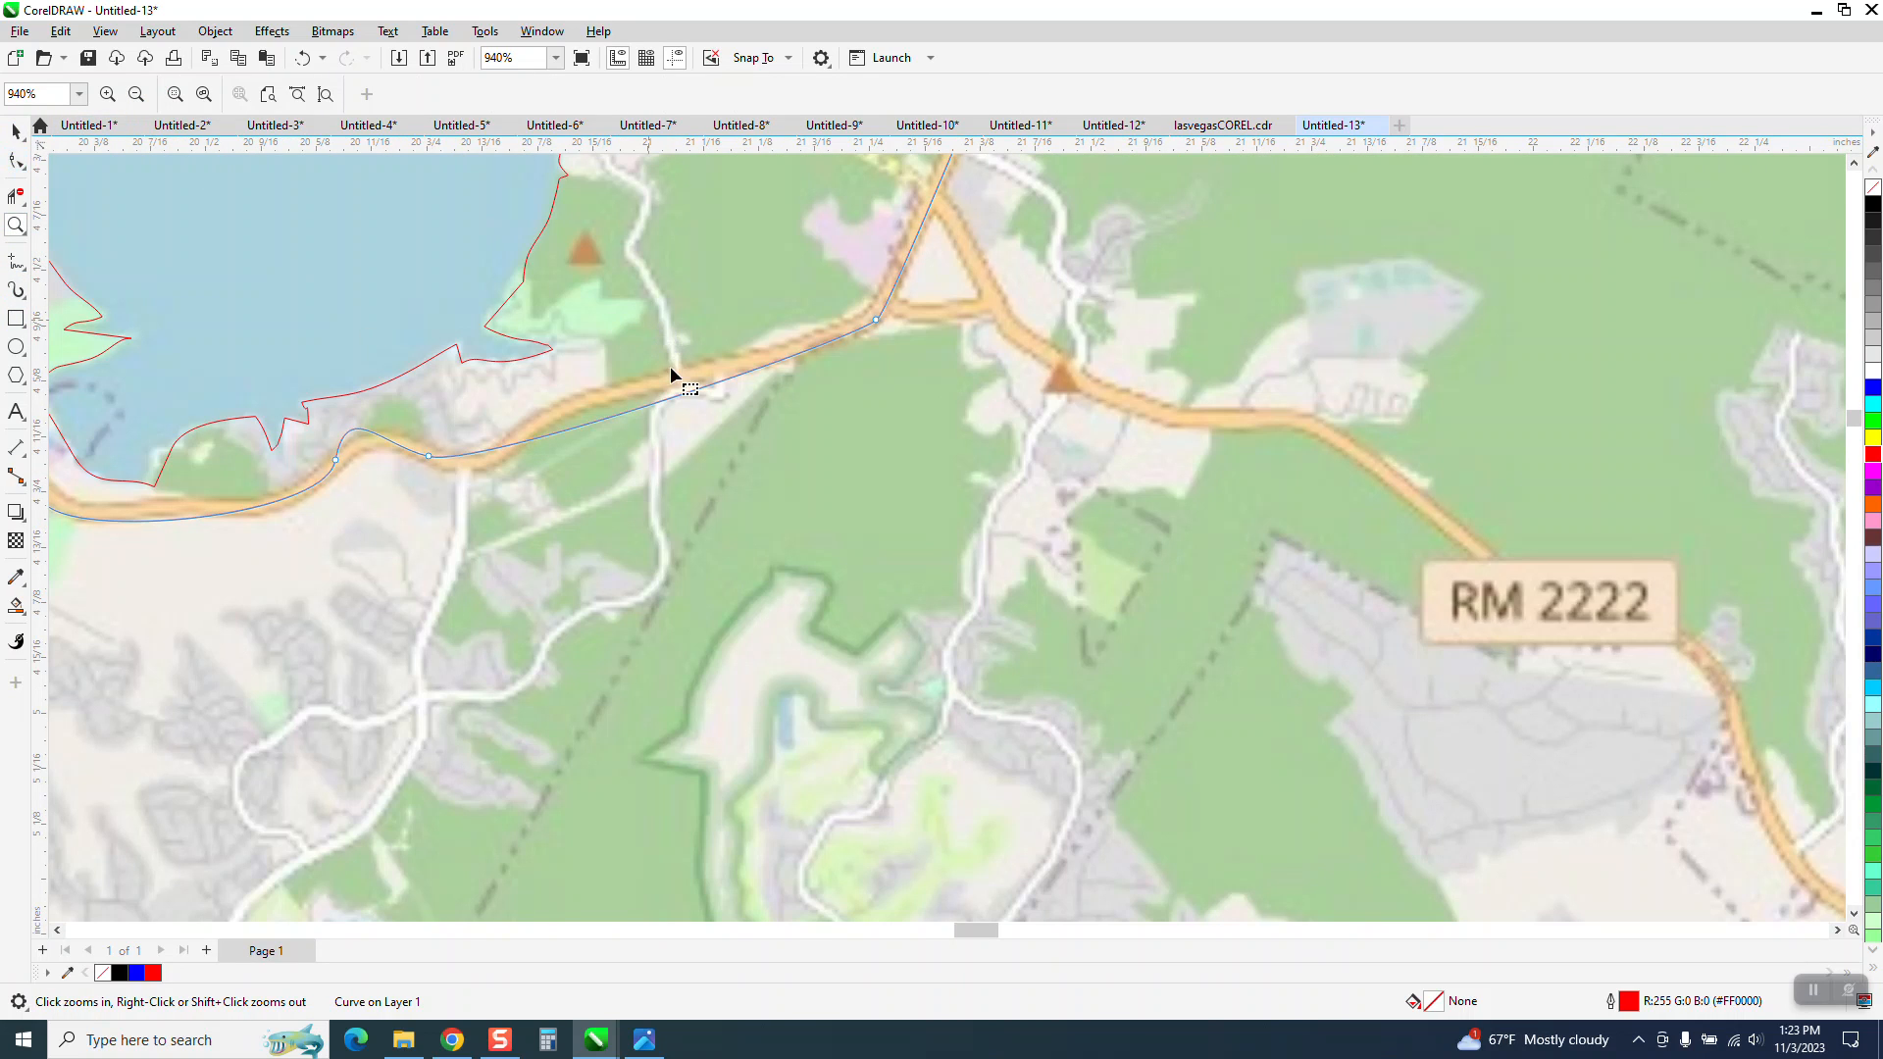
{"action": "left_click", "coordinate": [666, 398]}
{"action": "left_click_drag", "start_coordinate": [666, 399], "coordinate": [656, 385]}
{"action": "left_click_drag", "start_coordinate": [431, 458], "coordinate": [467, 467]}
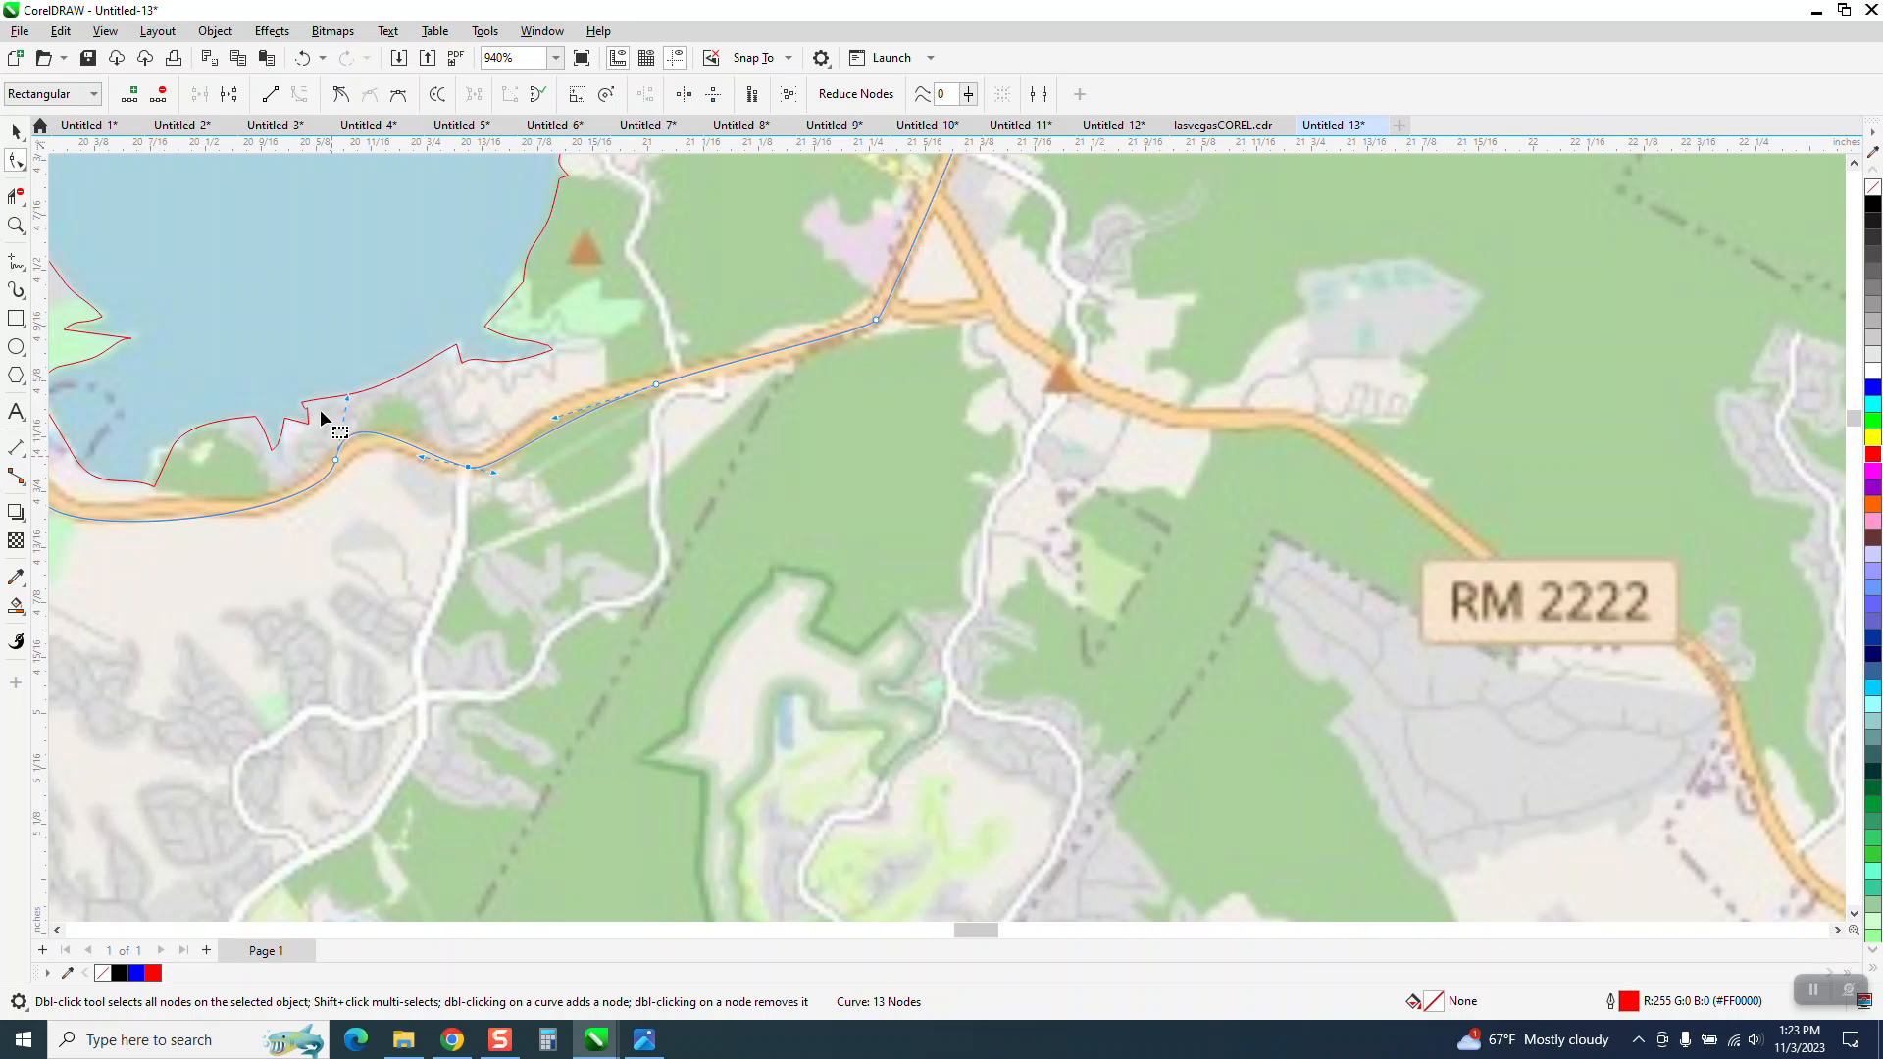
{"action": "left_click_drag", "start_coordinate": [349, 431], "coordinate": [339, 470]}
Add a node just west of the river crossing and bend the curve onto RM 620.
{"action": "scroll", "coordinate": [698, 446], "scroll_direction": "down", "scroll_amount": 3}
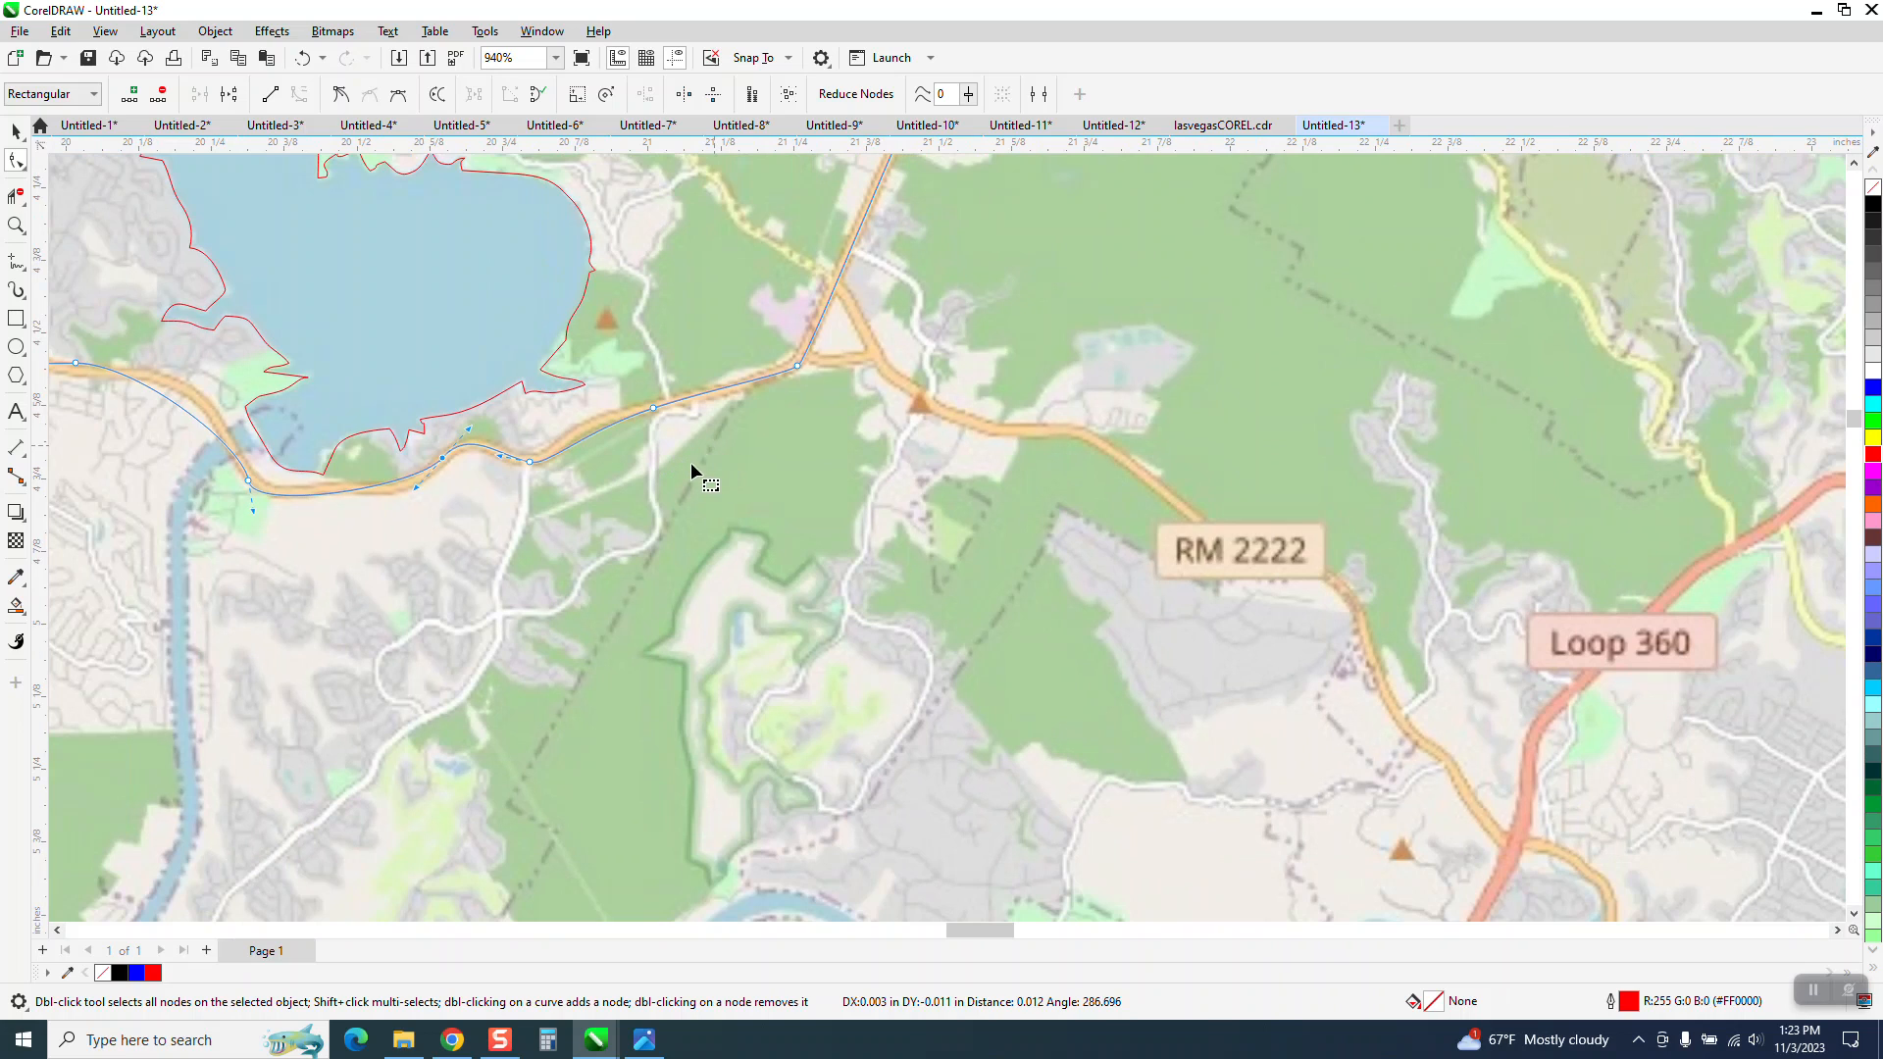
{"action": "scroll", "coordinate": [294, 471], "scroll_direction": "down", "scroll_amount": 1}
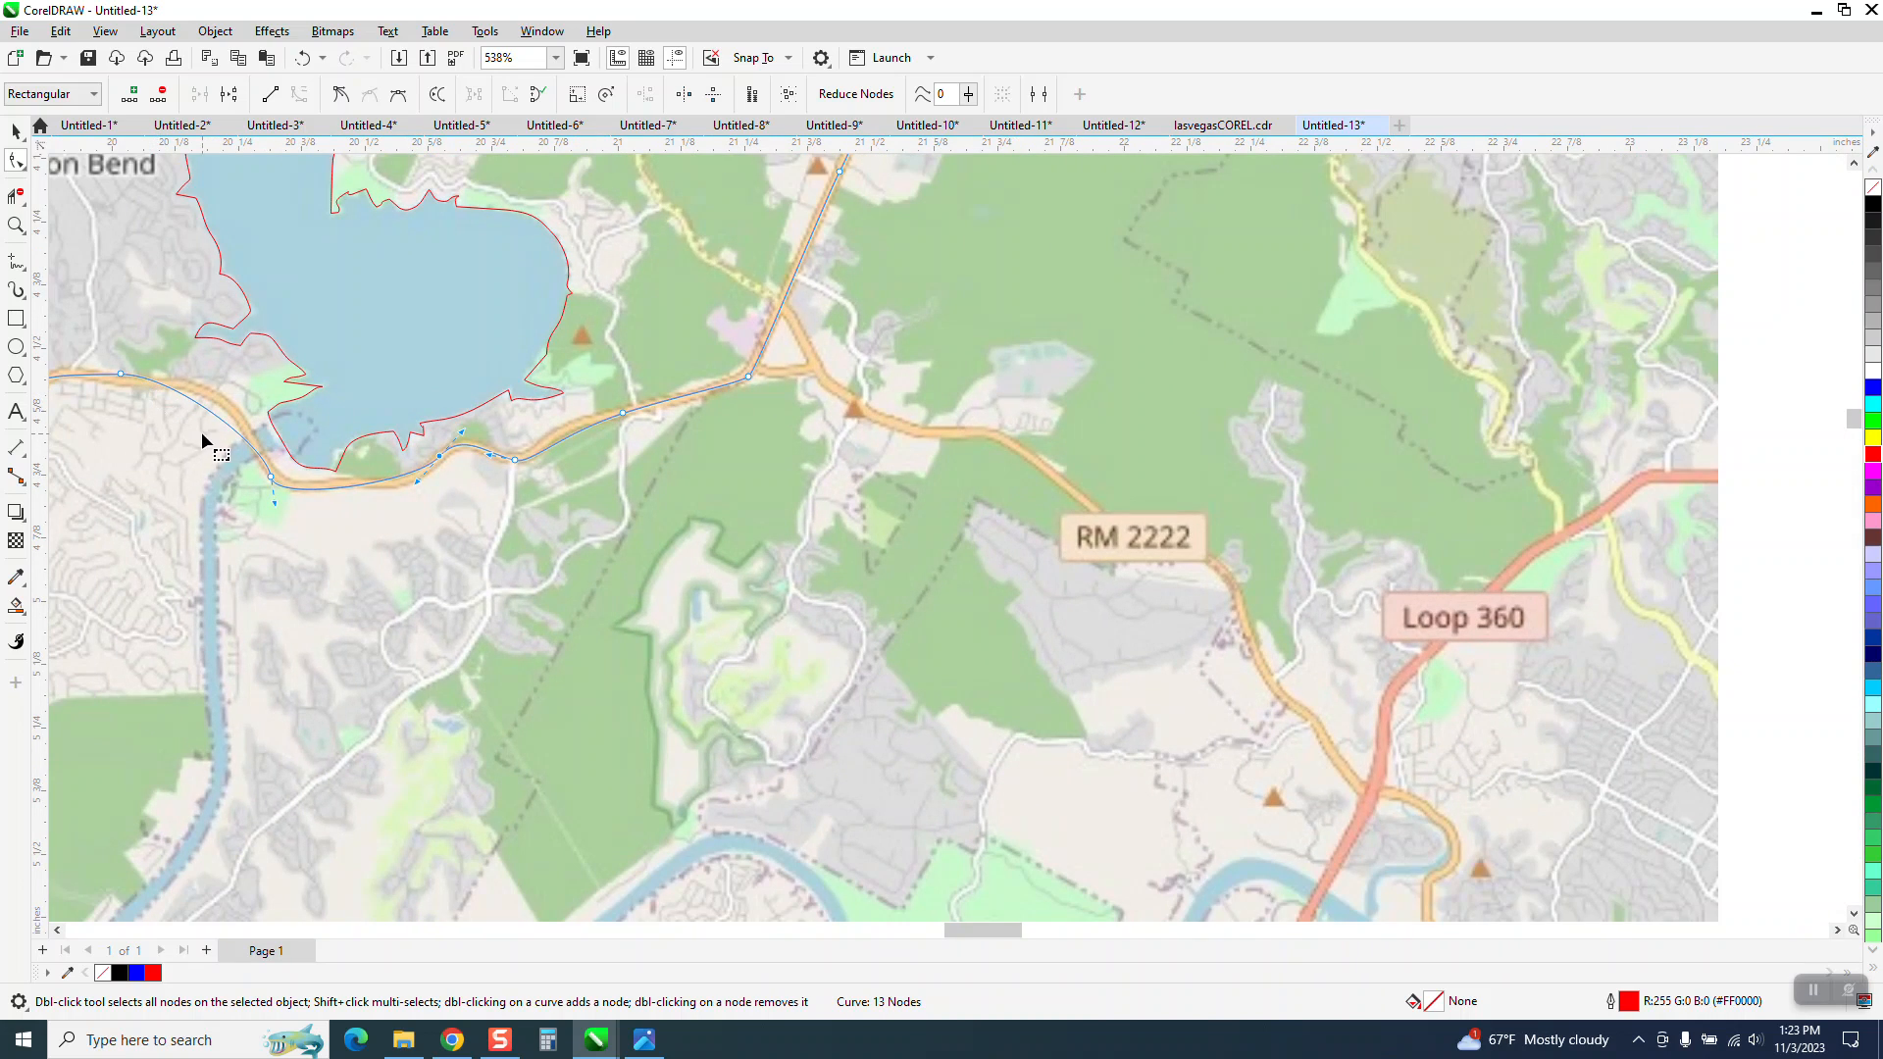
{"action": "left_click", "coordinate": [215, 414]}
{"action": "double_click", "coordinate": [217, 416]}
{"action": "left_click_drag", "start_coordinate": [217, 416], "coordinate": [220, 399]}
Reshape the southwestern end of the traced curve so it follows RM 620 down toward Lakeway.
{"action": "scroll", "coordinate": [582, 494], "scroll_direction": "down", "scroll_amount": 3}
{"action": "scroll", "coordinate": [649, 530], "scroll_direction": "down", "scroll_amount": 2}
{"action": "left_click", "coordinate": [16, 225]}
{"action": "left_click_drag", "start_coordinate": [191, 470], "coordinate": [690, 715]}
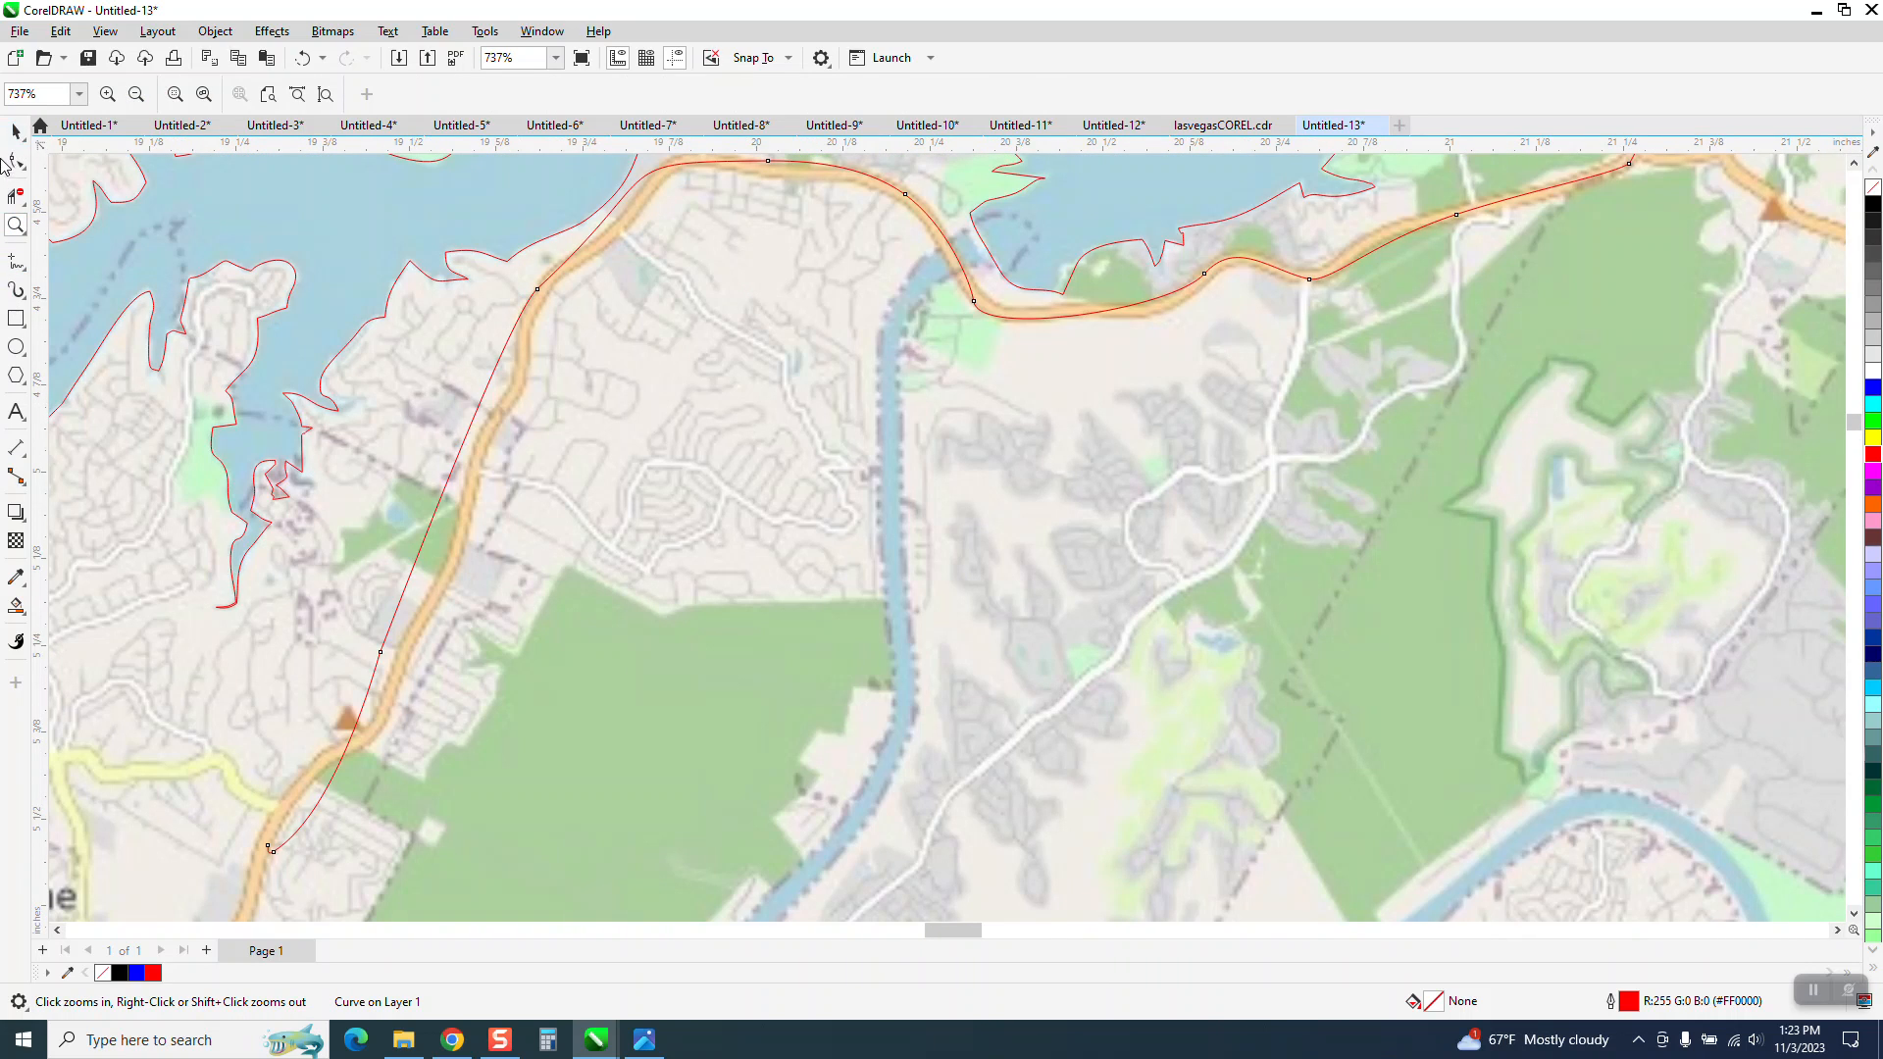
{"action": "left_click", "coordinate": [17, 160]}
{"action": "left_click_drag", "start_coordinate": [469, 434], "coordinate": [485, 446]}
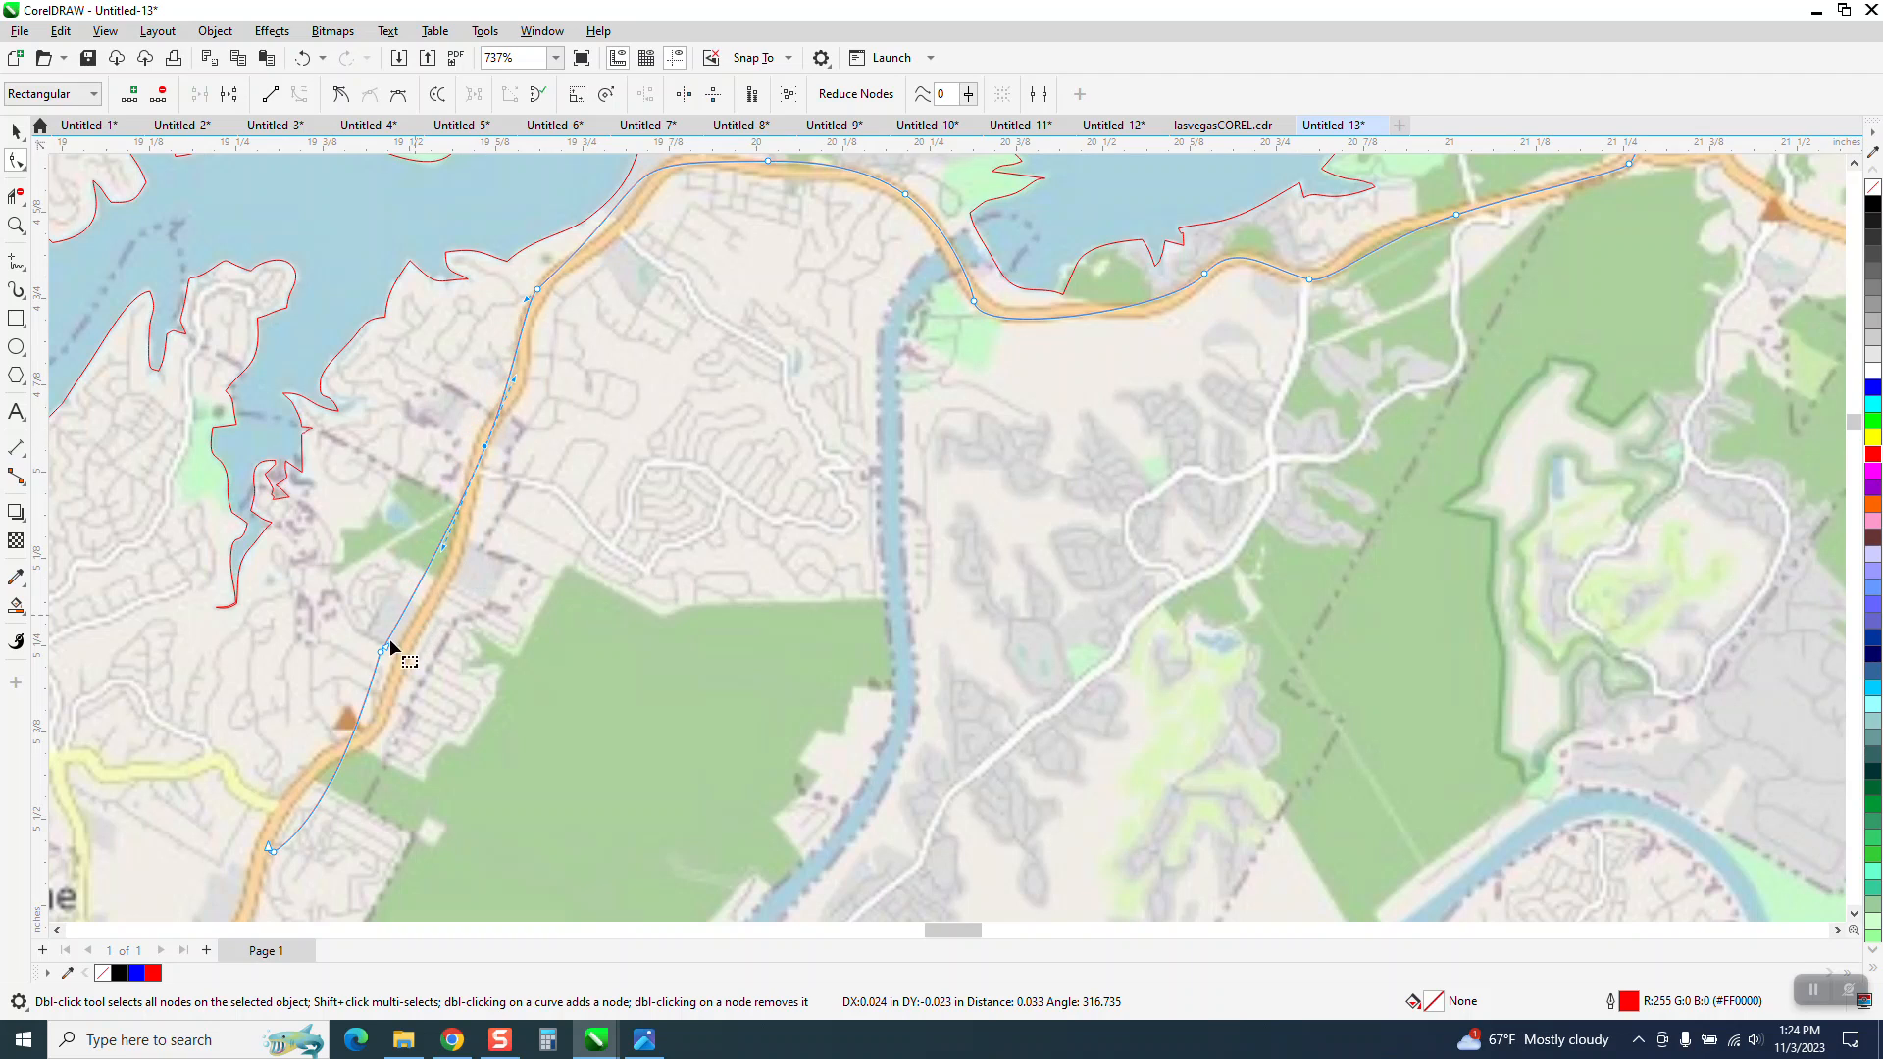
{"action": "left_click_drag", "start_coordinate": [383, 660], "coordinate": [416, 672]}
{"action": "left_click_drag", "start_coordinate": [338, 812], "coordinate": [277, 792]}
{"action": "left_click_drag", "start_coordinate": [398, 684], "coordinate": [394, 746]}
Adjust the curve's handle at the road bend south of Hudson Bend so the curve follows RM 620.
{"action": "scroll", "coordinate": [296, 694], "scroll_direction": "down", "scroll_amount": 1}
{"action": "scroll", "coordinate": [296, 695], "scroll_direction": "down", "scroll_amount": 1}
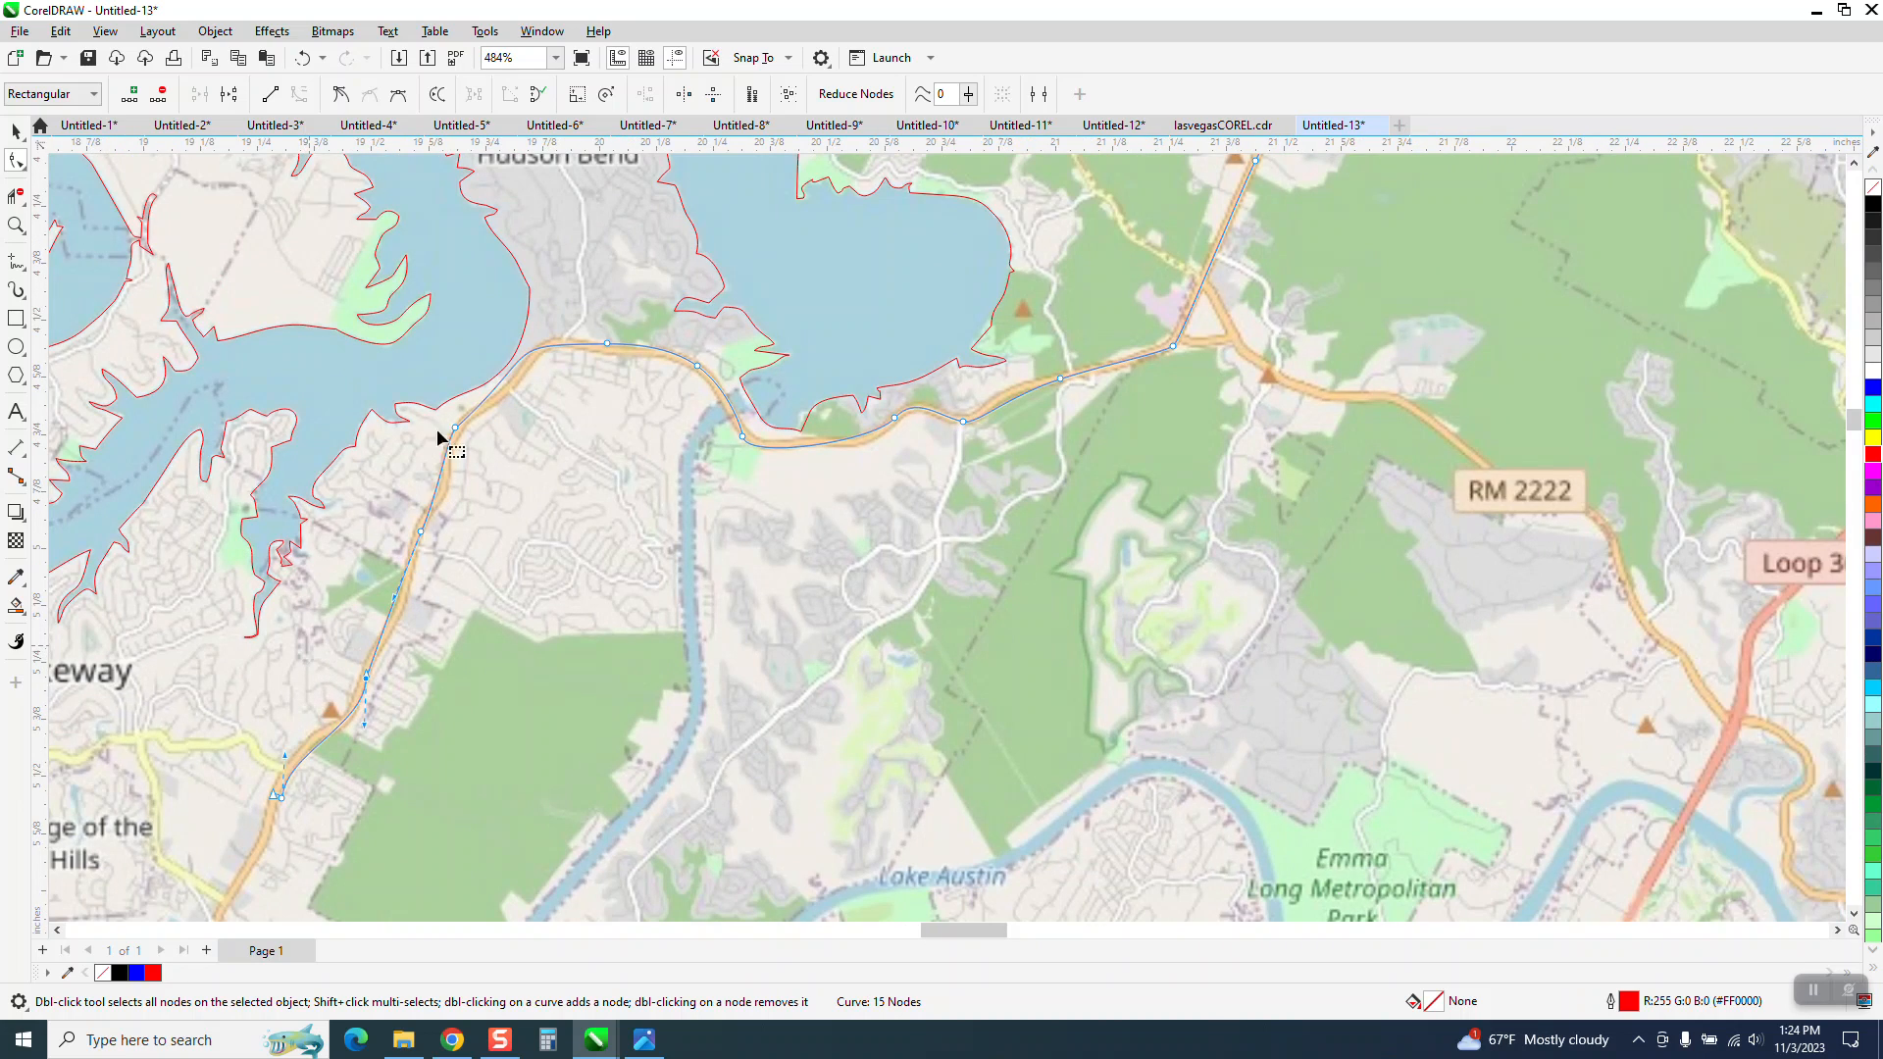
{"action": "left_click", "coordinate": [18, 226]}
{"action": "left_click_drag", "start_coordinate": [312, 278], "coordinate": [879, 595]}
{"action": "left_click", "coordinate": [20, 163]}
{"action": "left_click", "coordinate": [611, 517]}
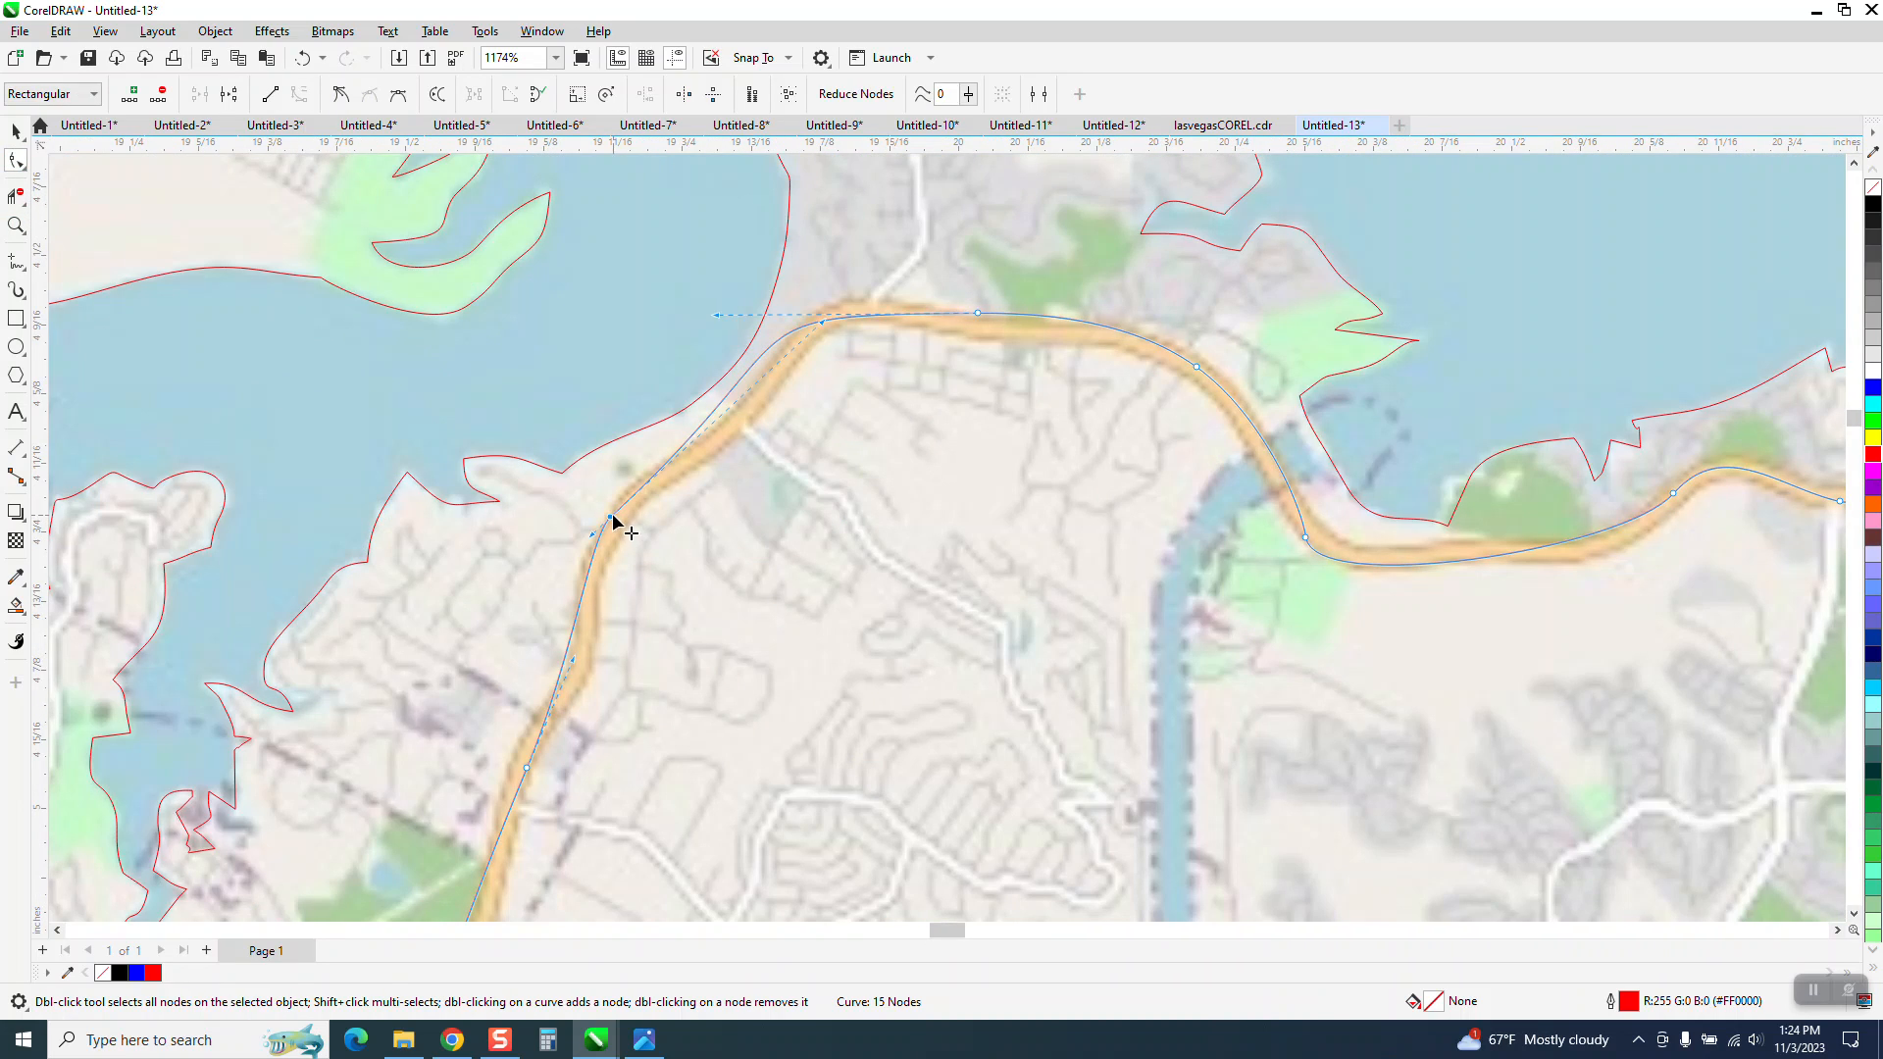
{"action": "left_click_drag", "start_coordinate": [829, 323], "coordinate": [860, 379]}
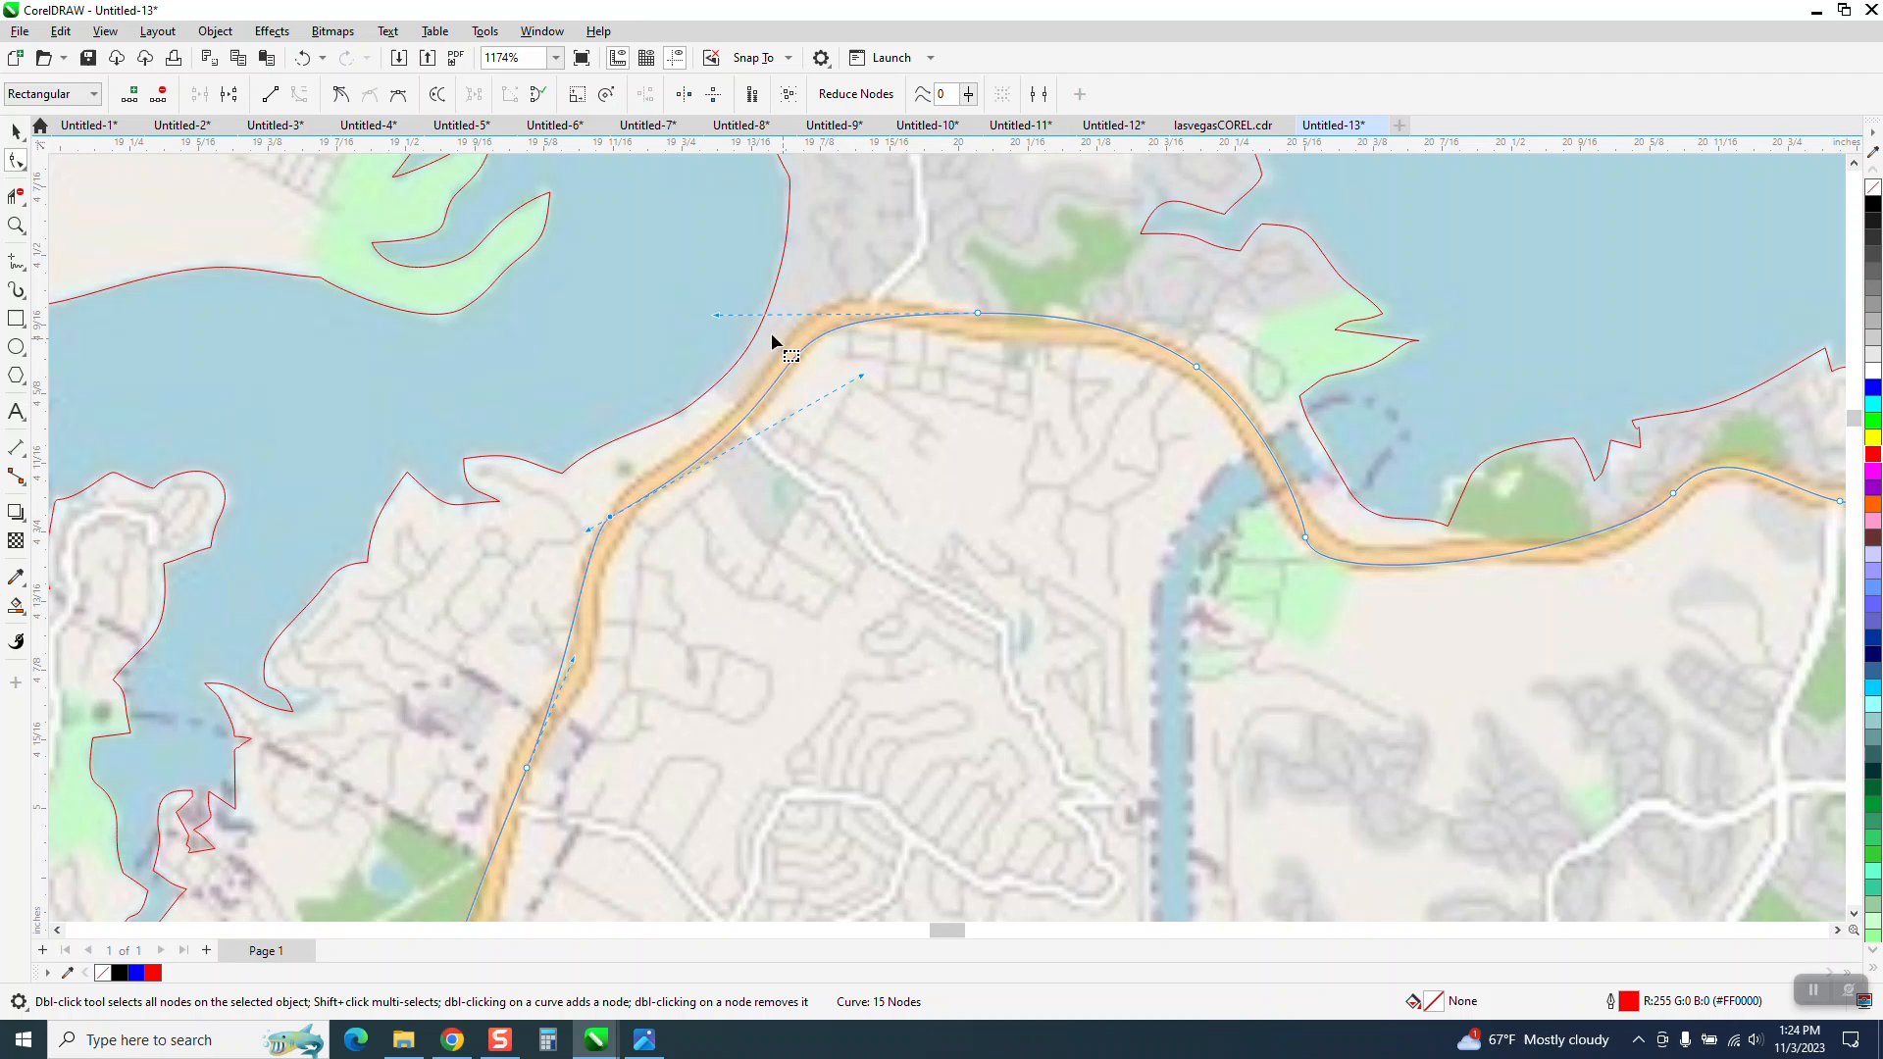
Adjust the node on the bend south of Hudson Bend, then add a node and reshape the northeastern stretch onto RM 620.
{"action": "left_click_drag", "start_coordinate": [979, 314], "coordinate": [972, 325]}
{"action": "scroll", "coordinate": [910, 359], "scroll_direction": "down", "scroll_amount": 8}
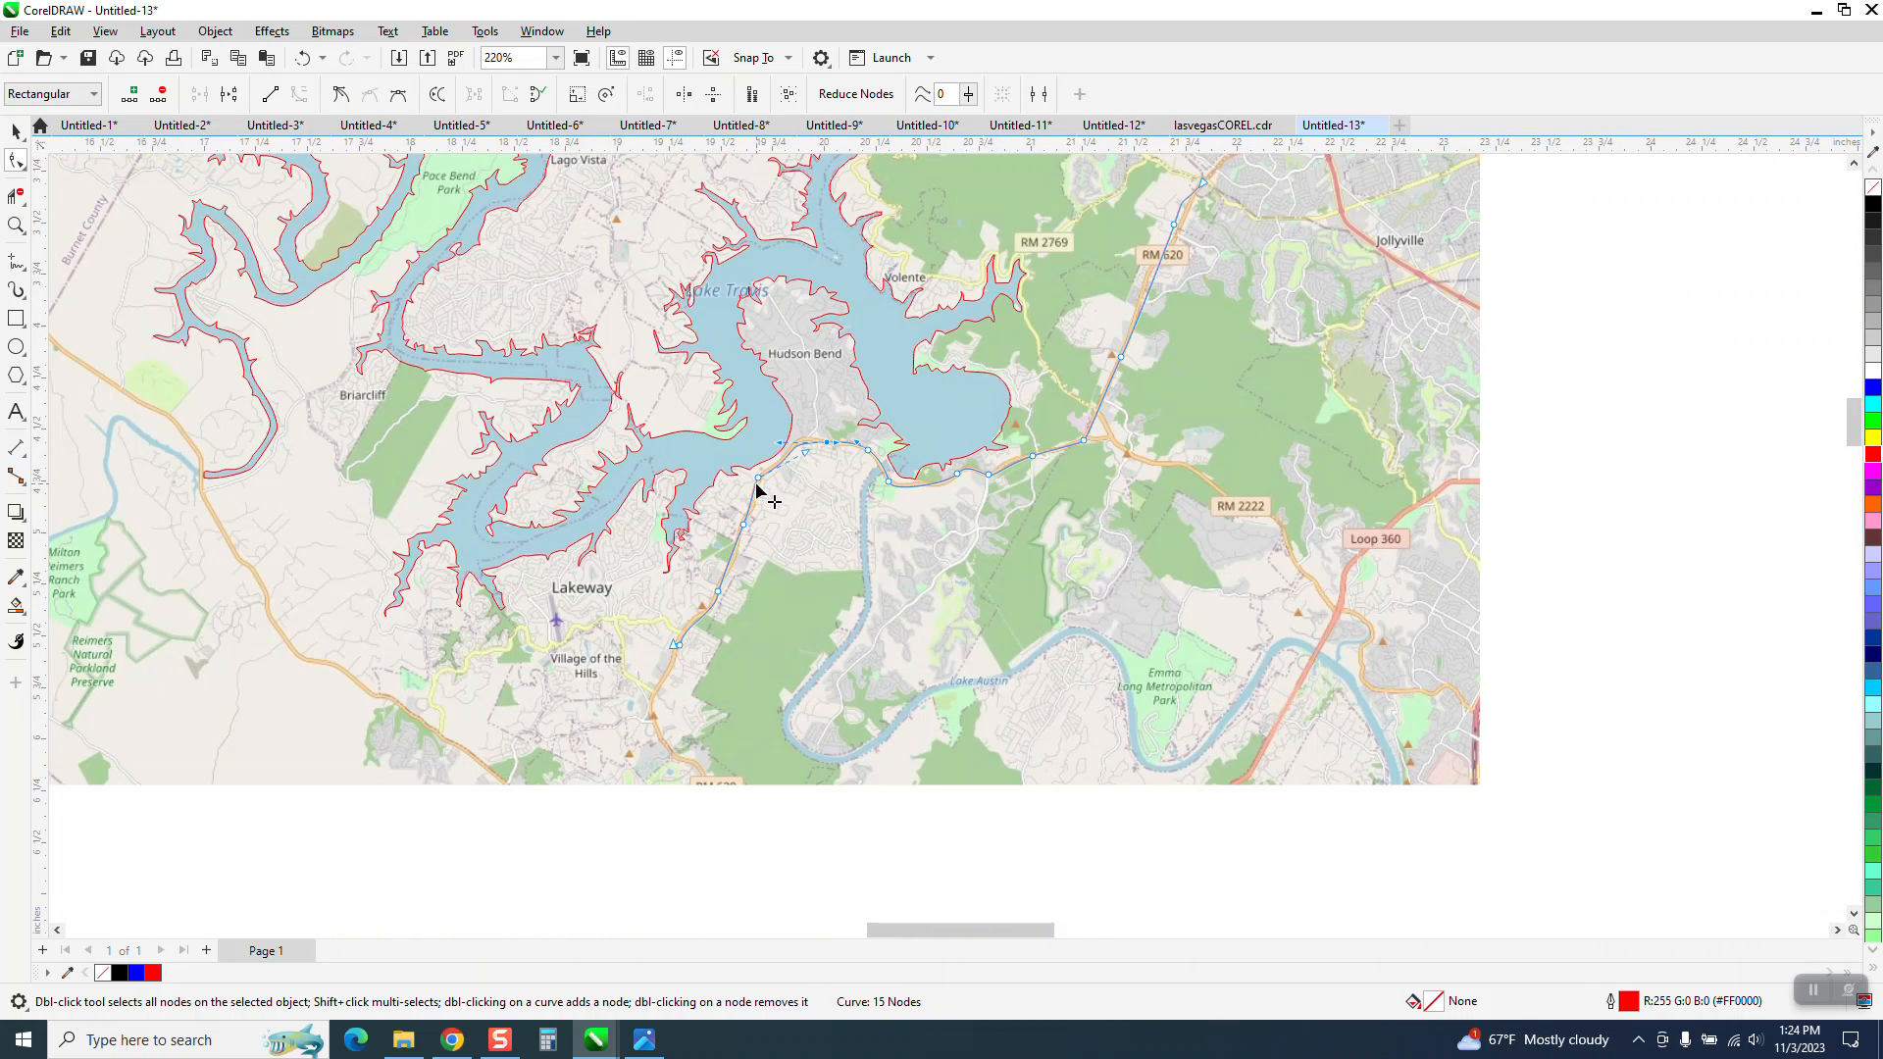
{"action": "scroll", "coordinate": [759, 488], "scroll_direction": "down", "scroll_amount": 2}
{"action": "left_click", "coordinate": [17, 225]}
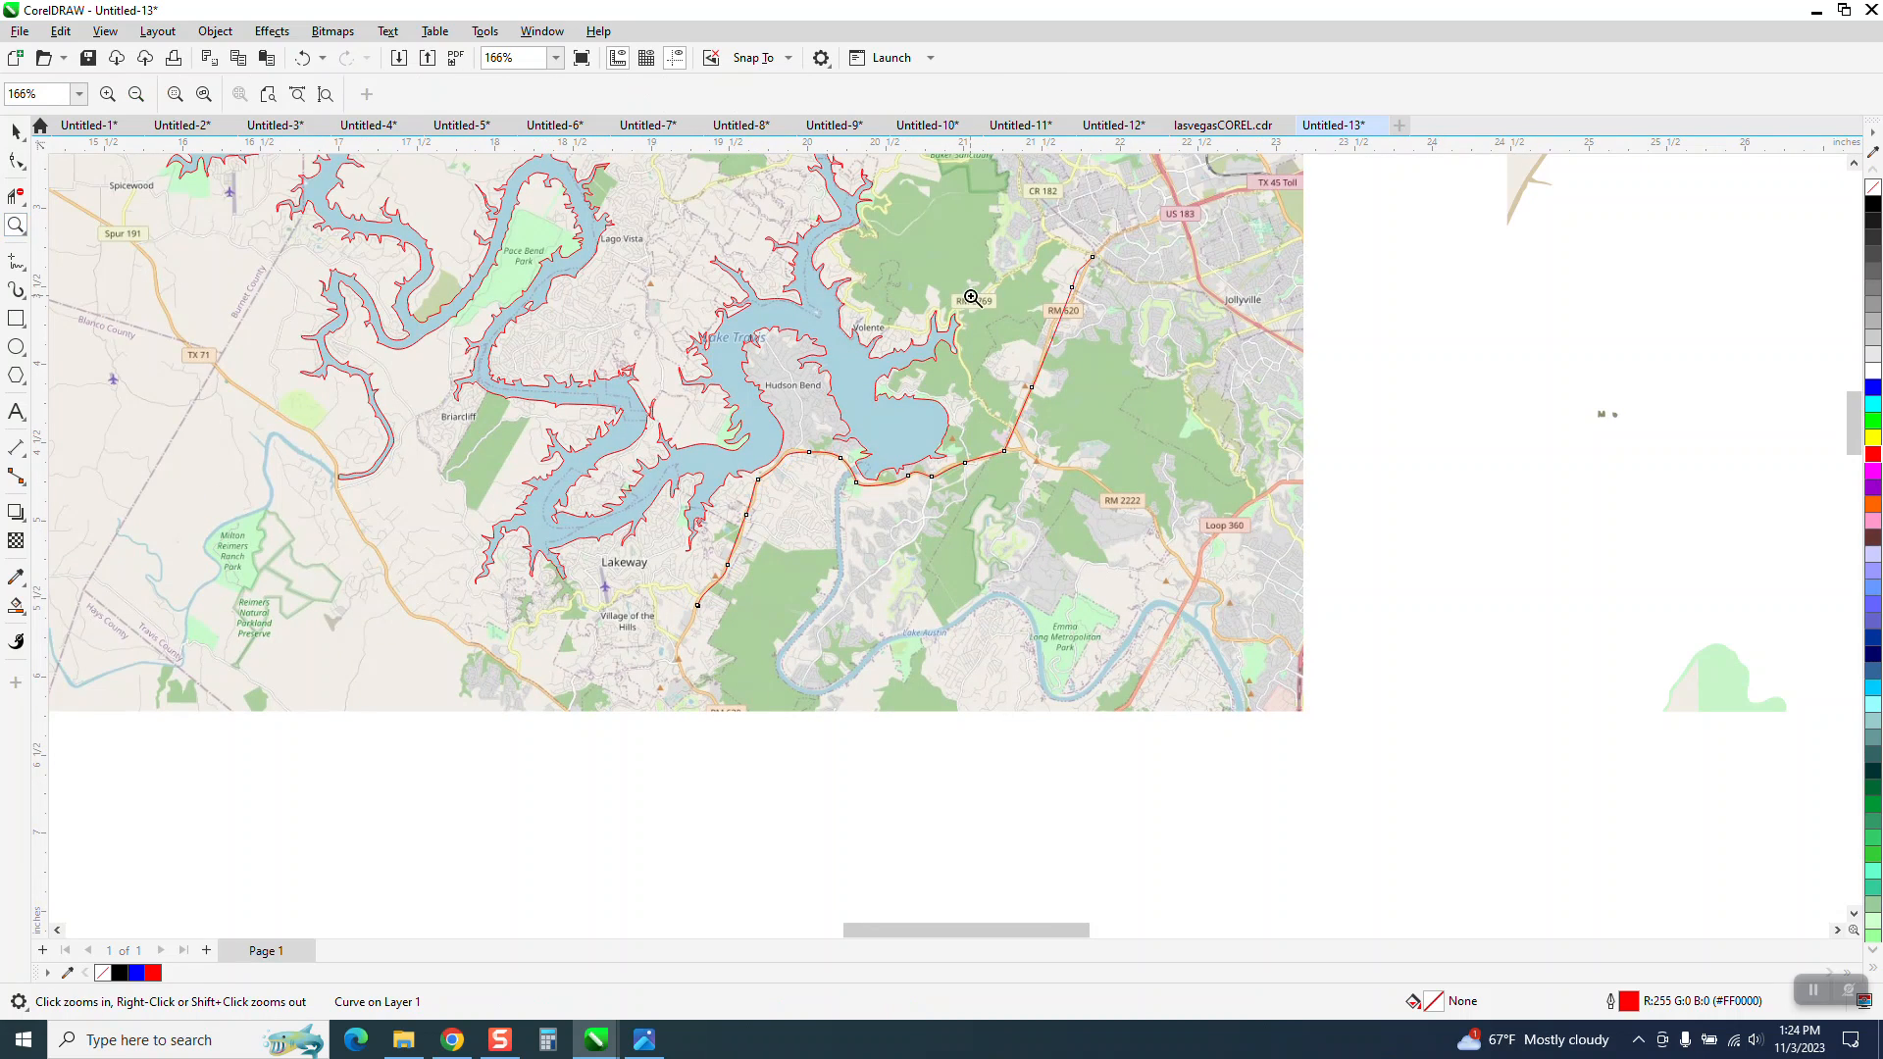
{"action": "left_click_drag", "start_coordinate": [1204, 457], "coordinate": [1204, 457]}
{"action": "key", "text": "F10"}
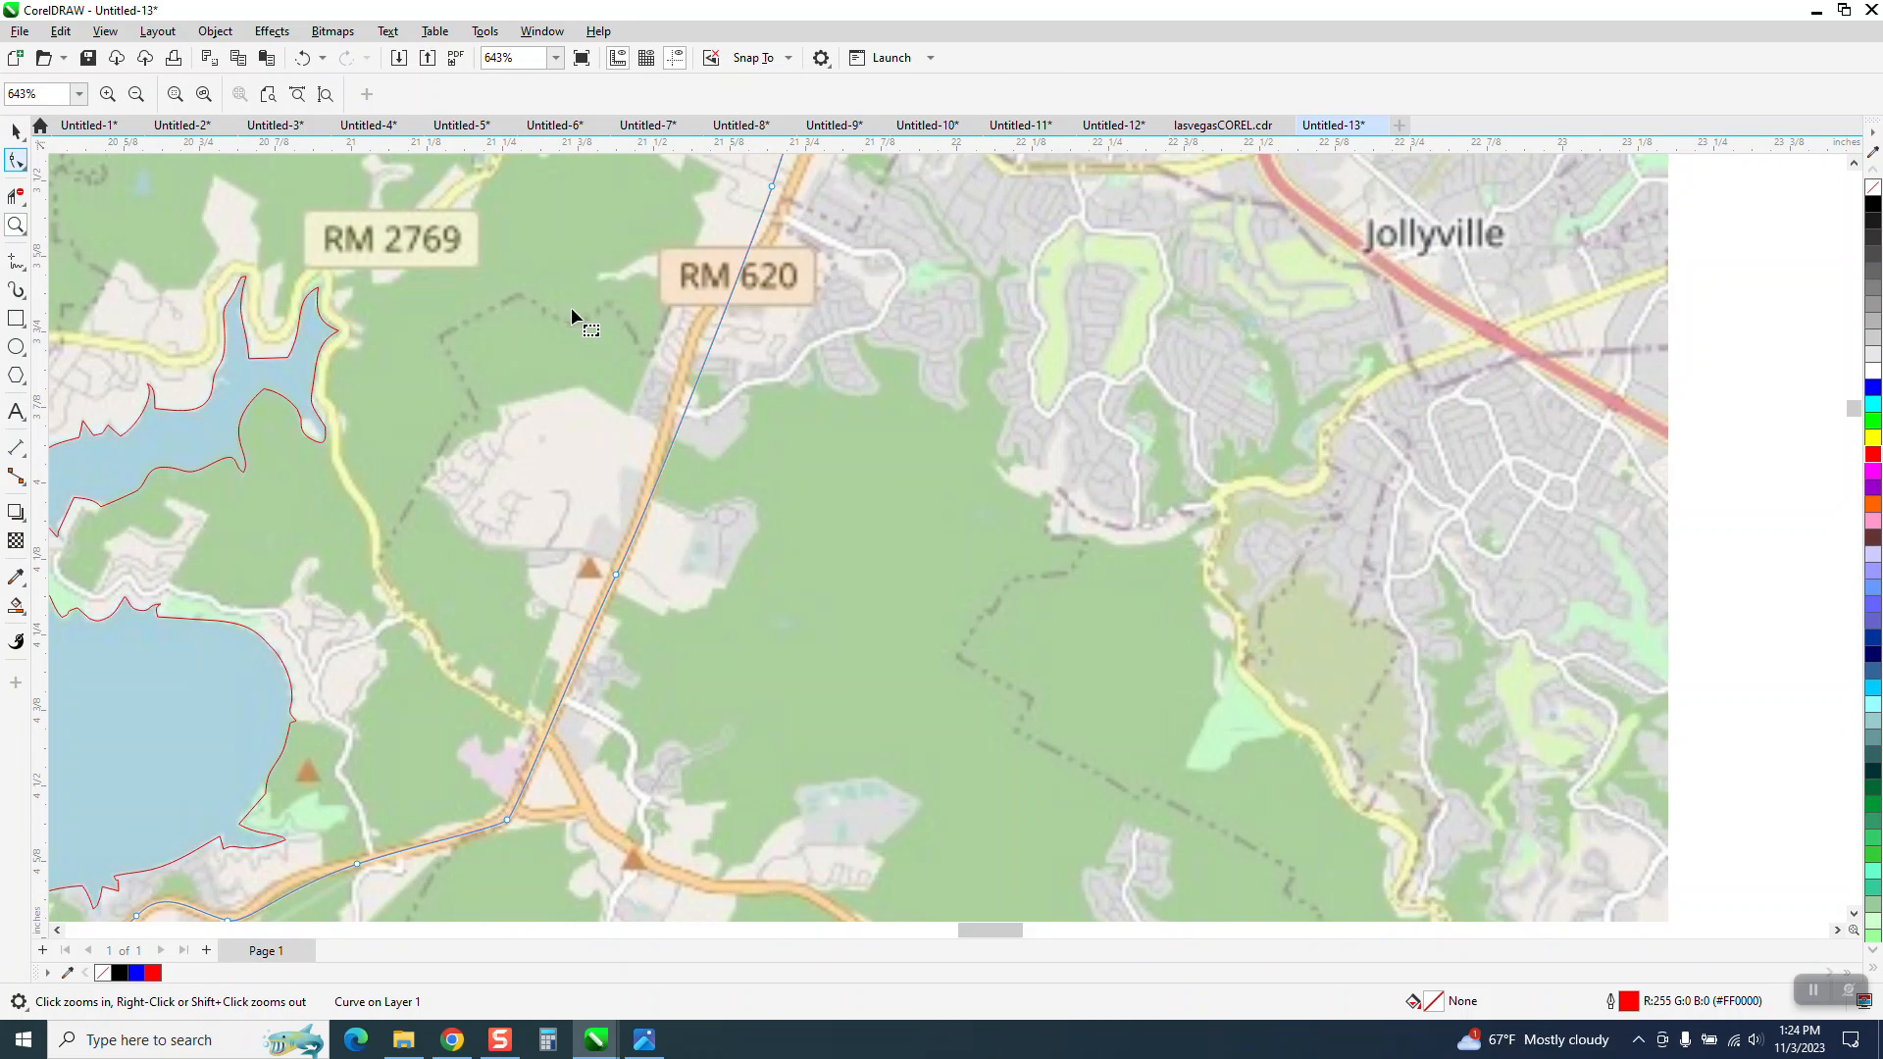
{"action": "left_click", "coordinate": [713, 355]}
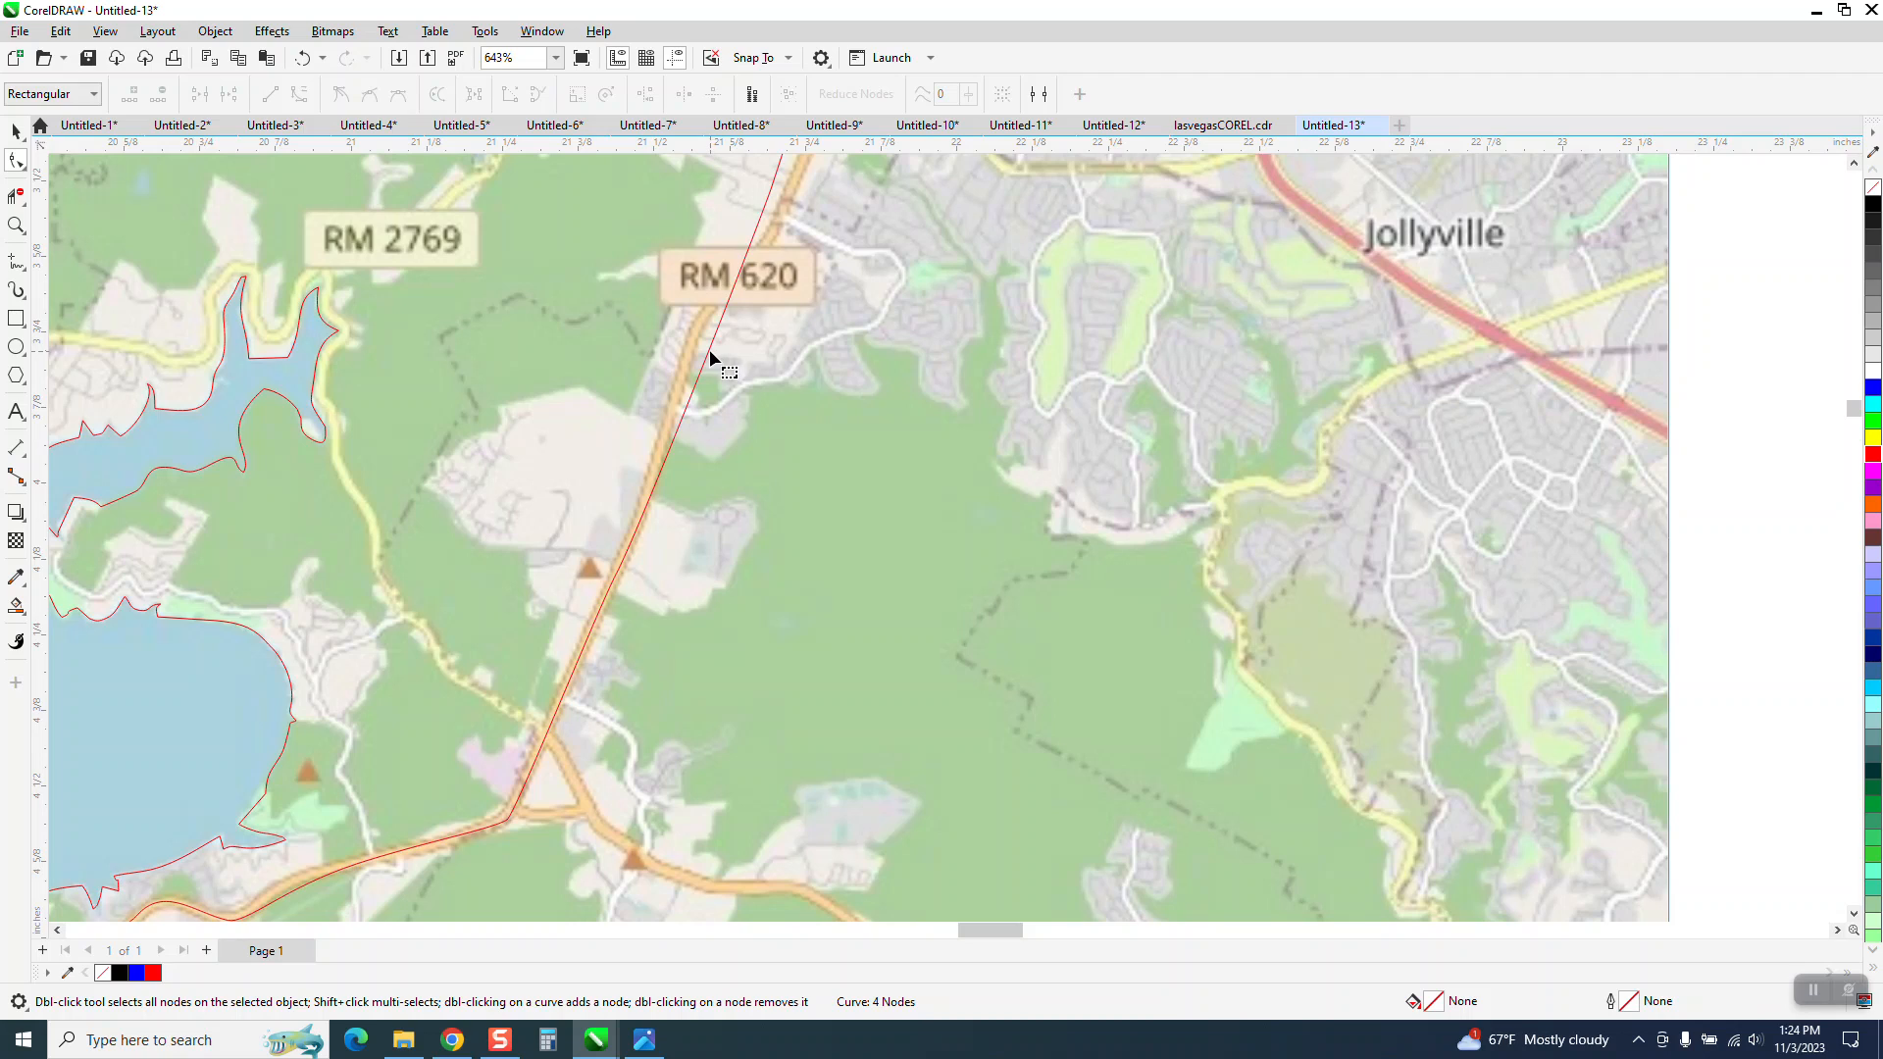
{"action": "left_click", "coordinate": [711, 356]}
{"action": "left_click_drag", "start_coordinate": [708, 353], "coordinate": [789, 201]}
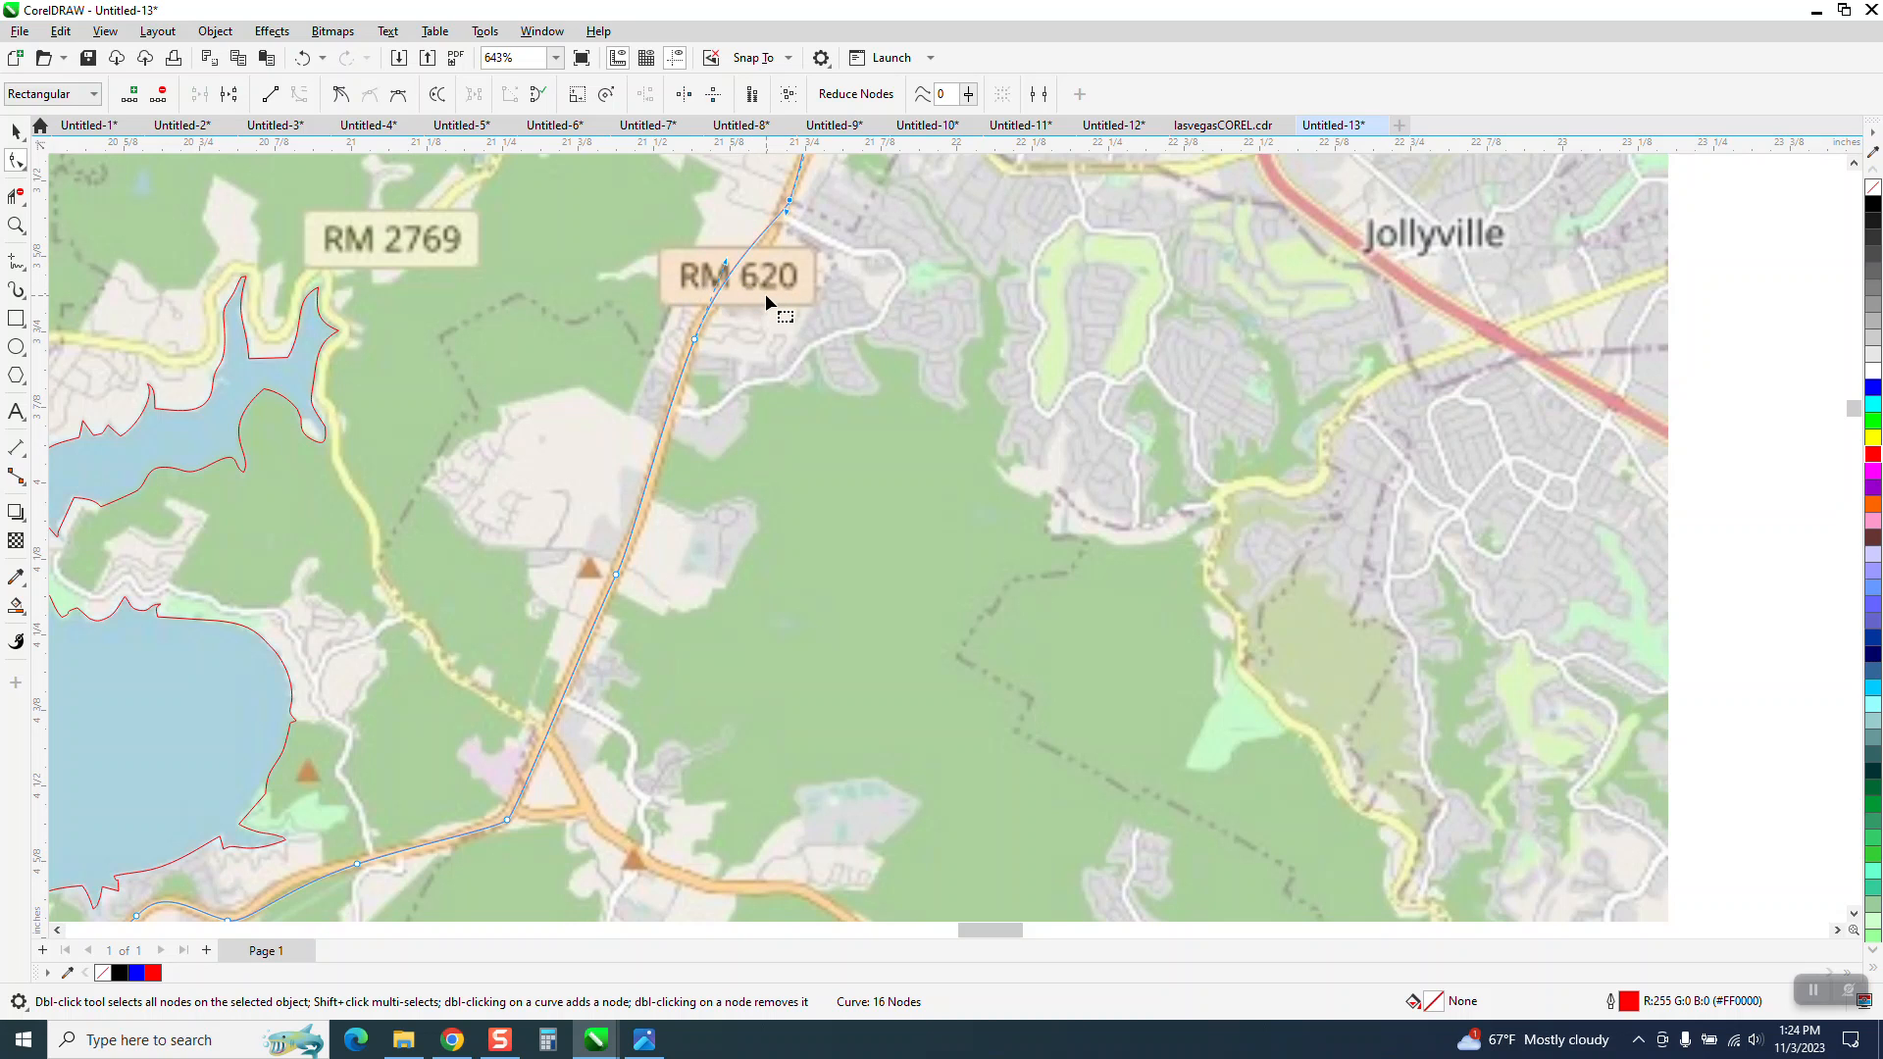
Set the traced road curve's outline width to 0.014 in and its outline colour to black.
{"action": "scroll", "coordinate": [706, 299], "scroll_direction": "down", "scroll_amount": 4}
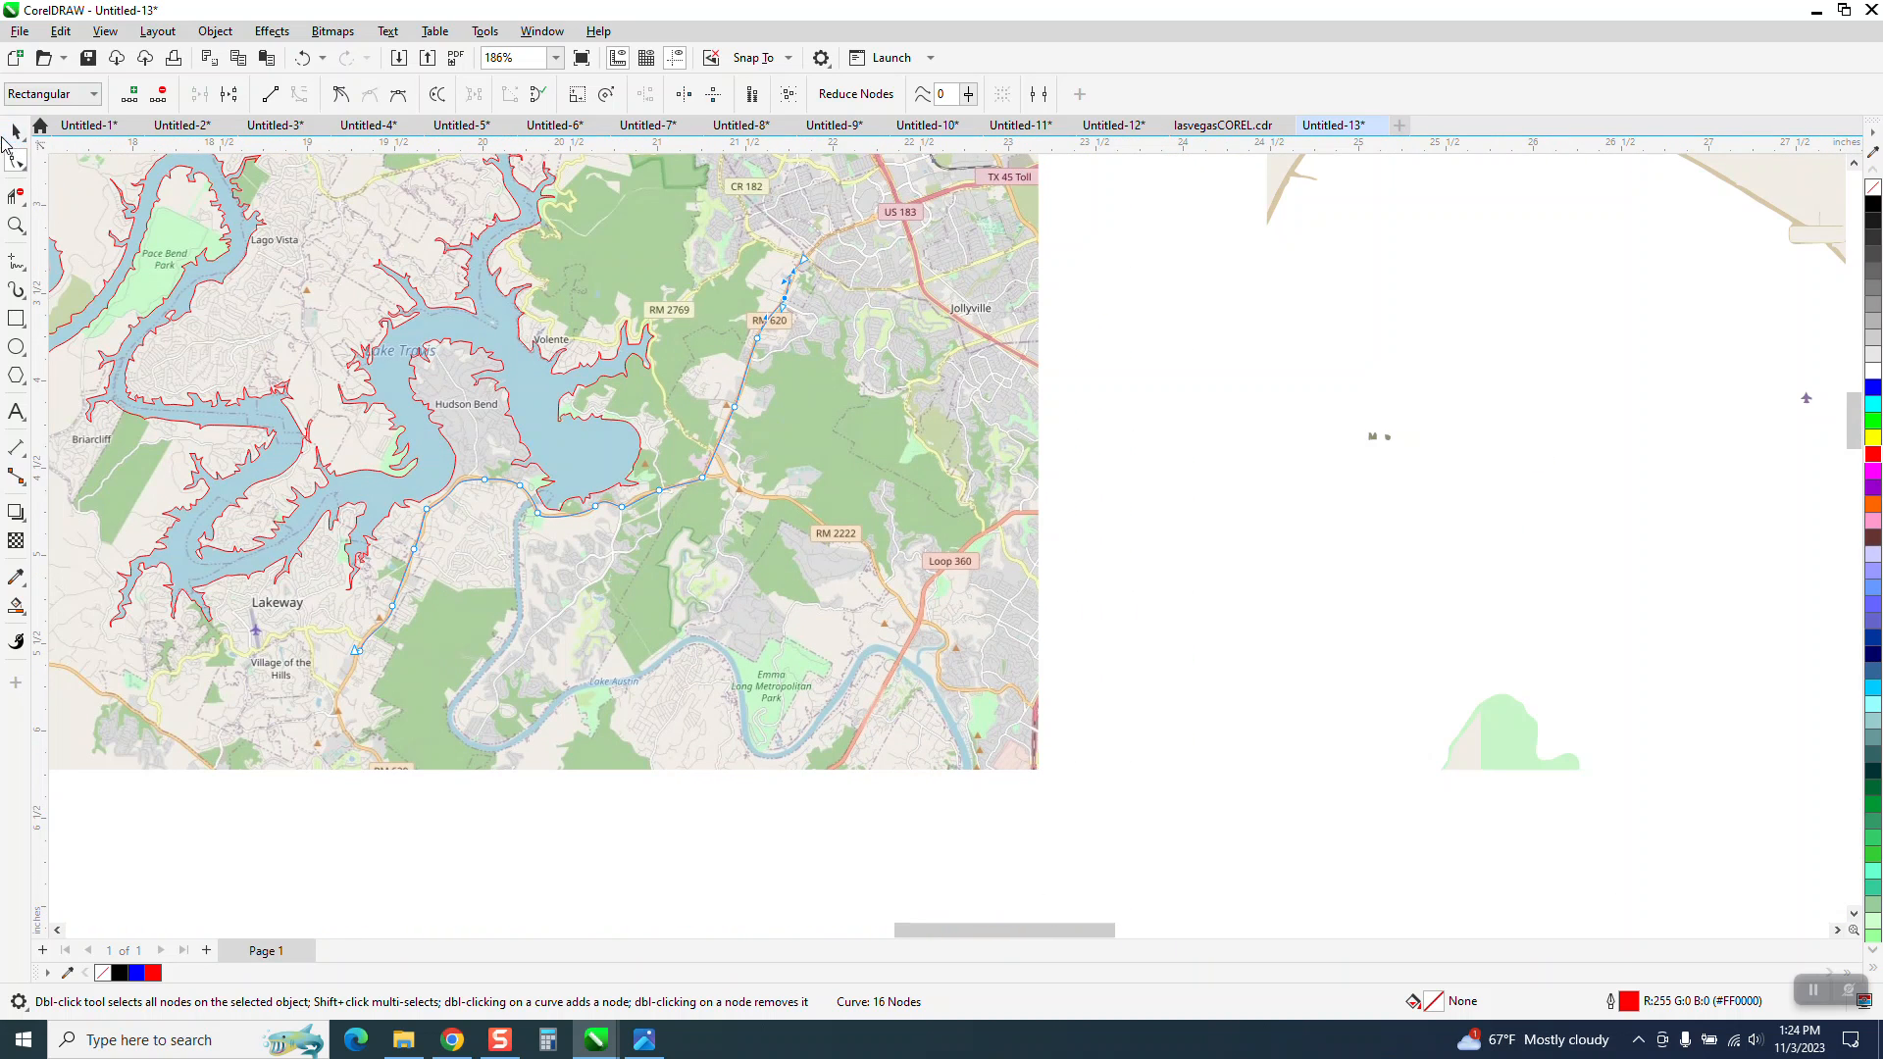
{"action": "left_click", "coordinate": [12, 133]}
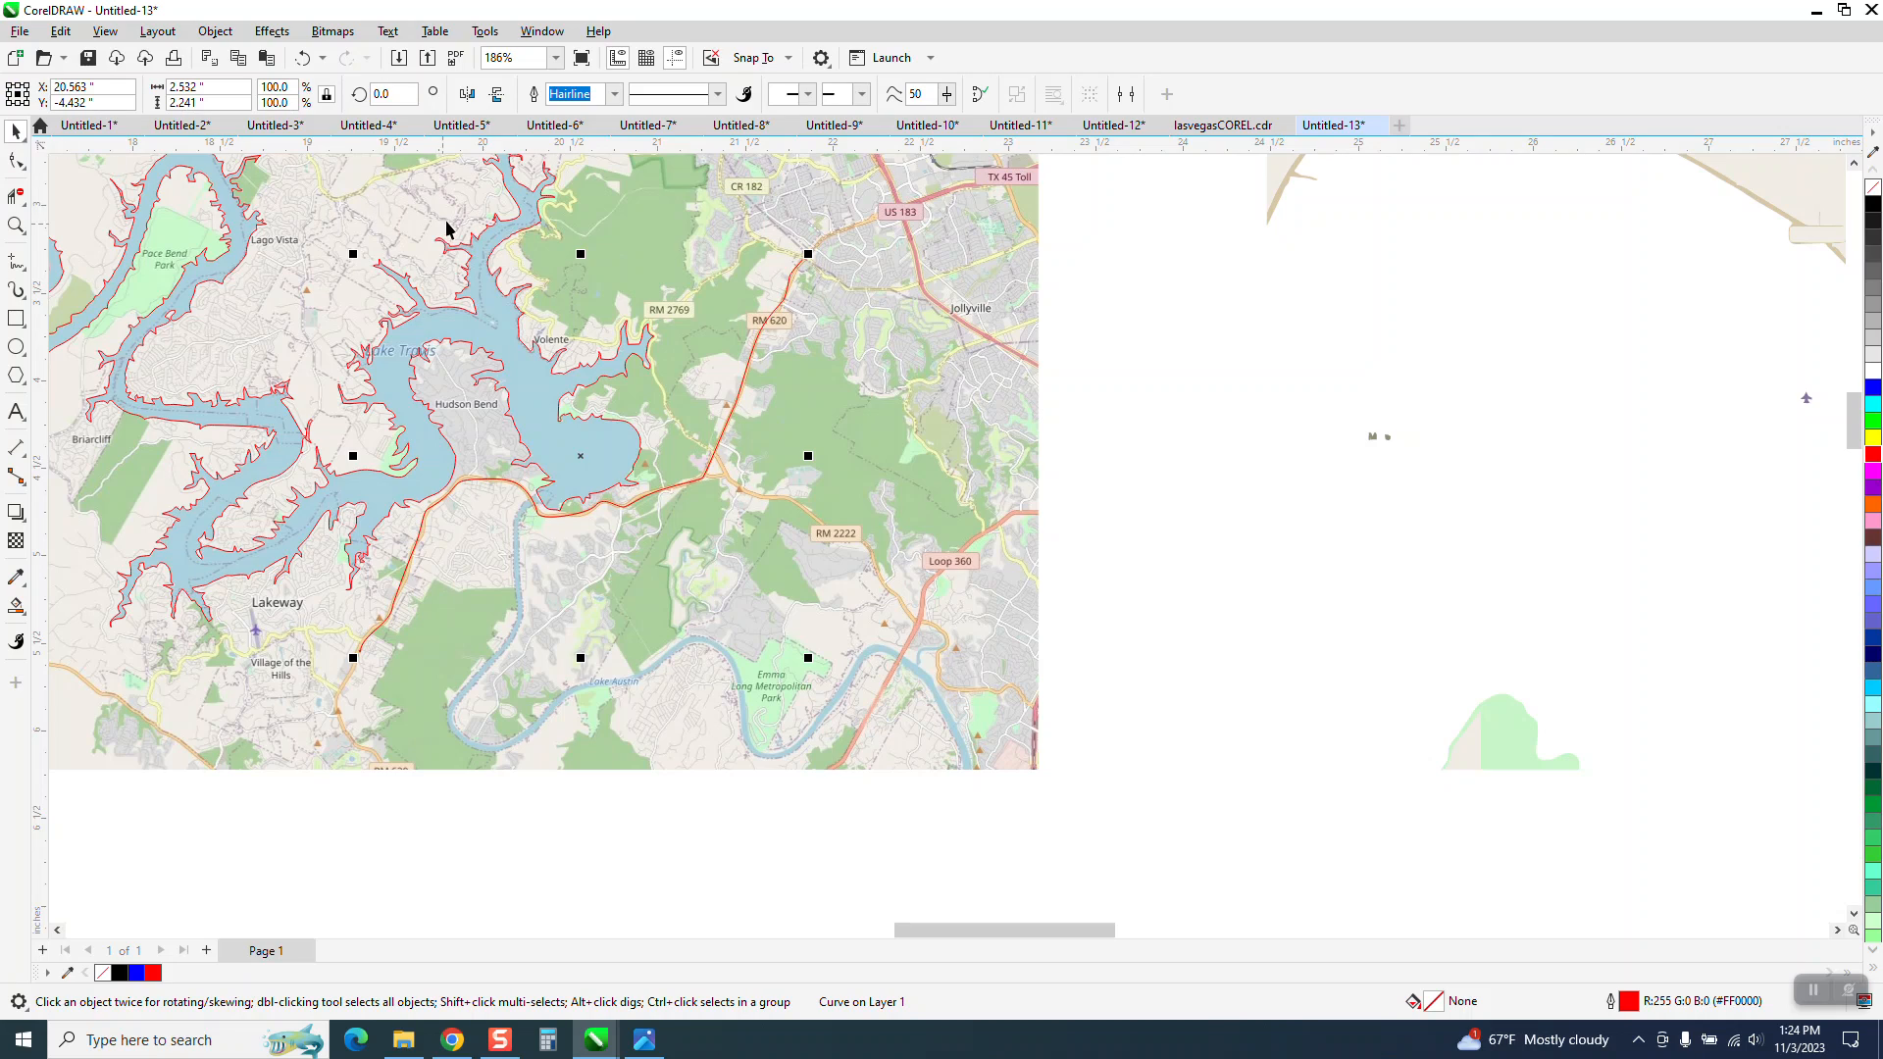
{"action": "left_click", "coordinate": [613, 94]}
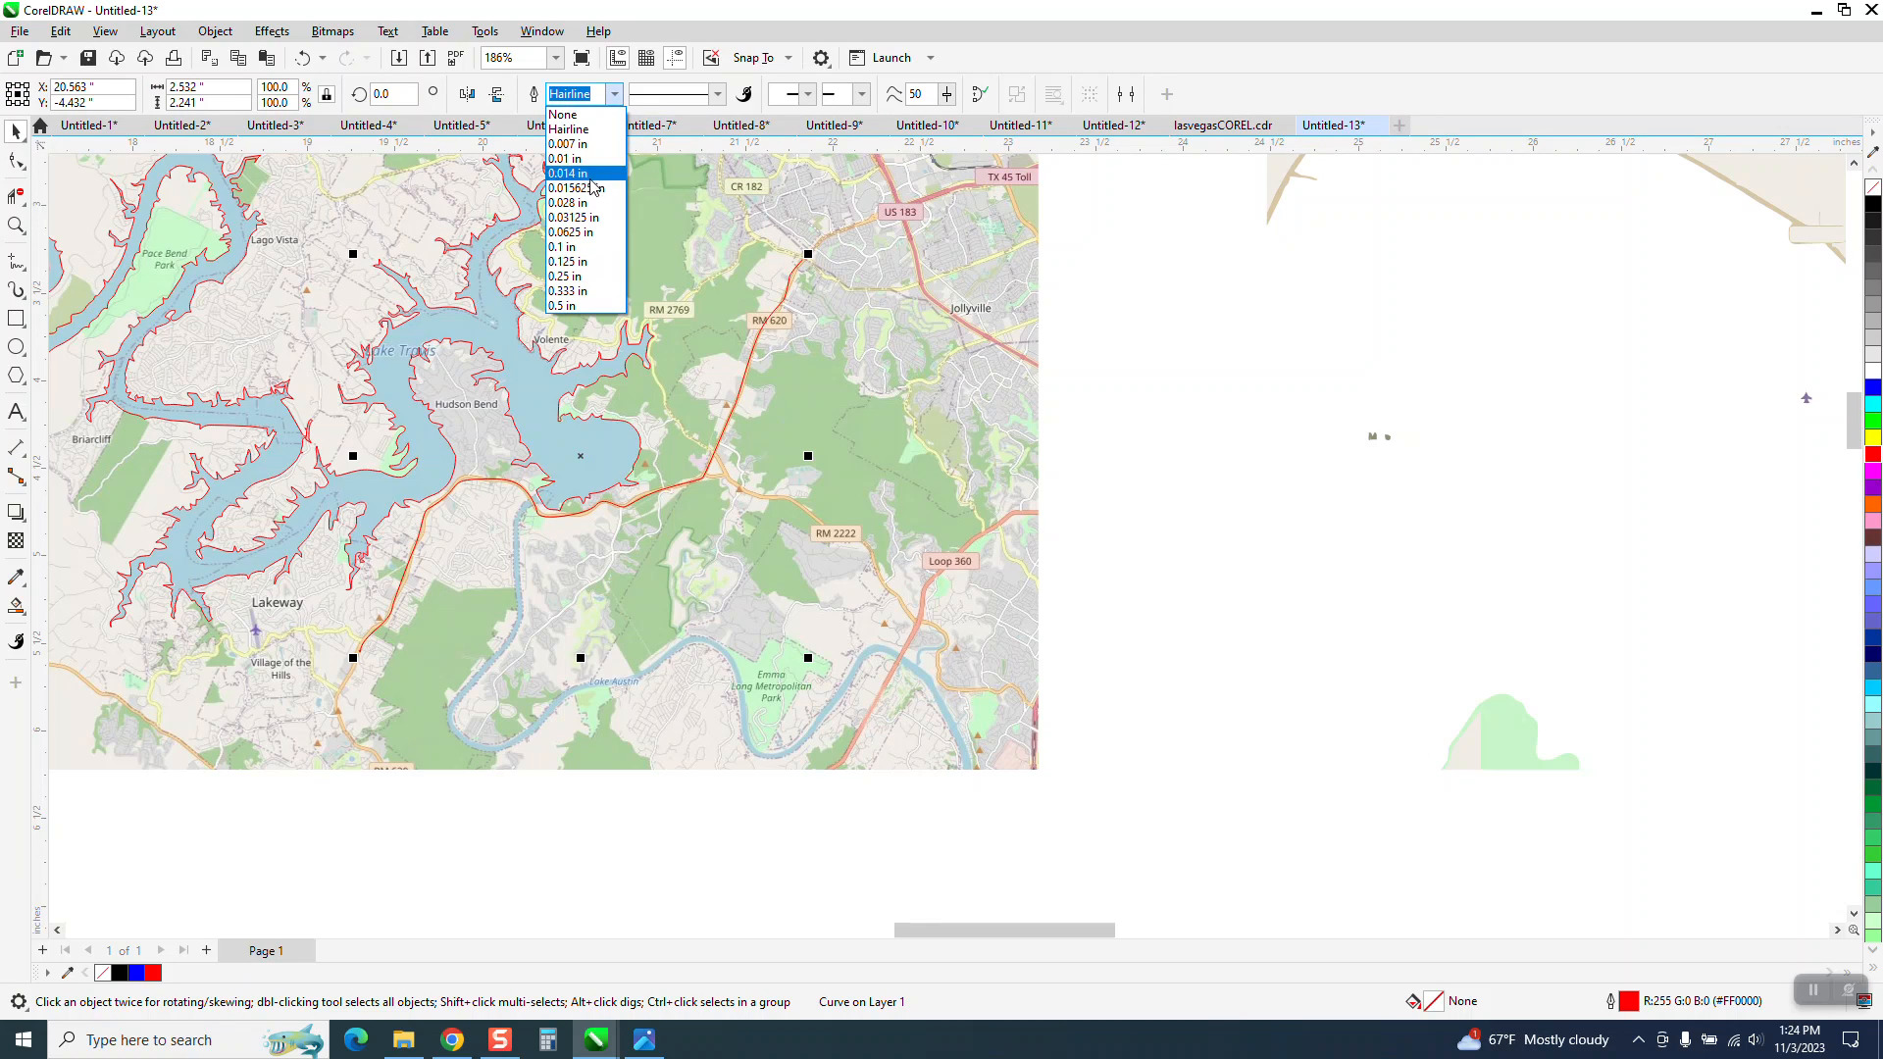
{"action": "left_click", "coordinate": [577, 262]}
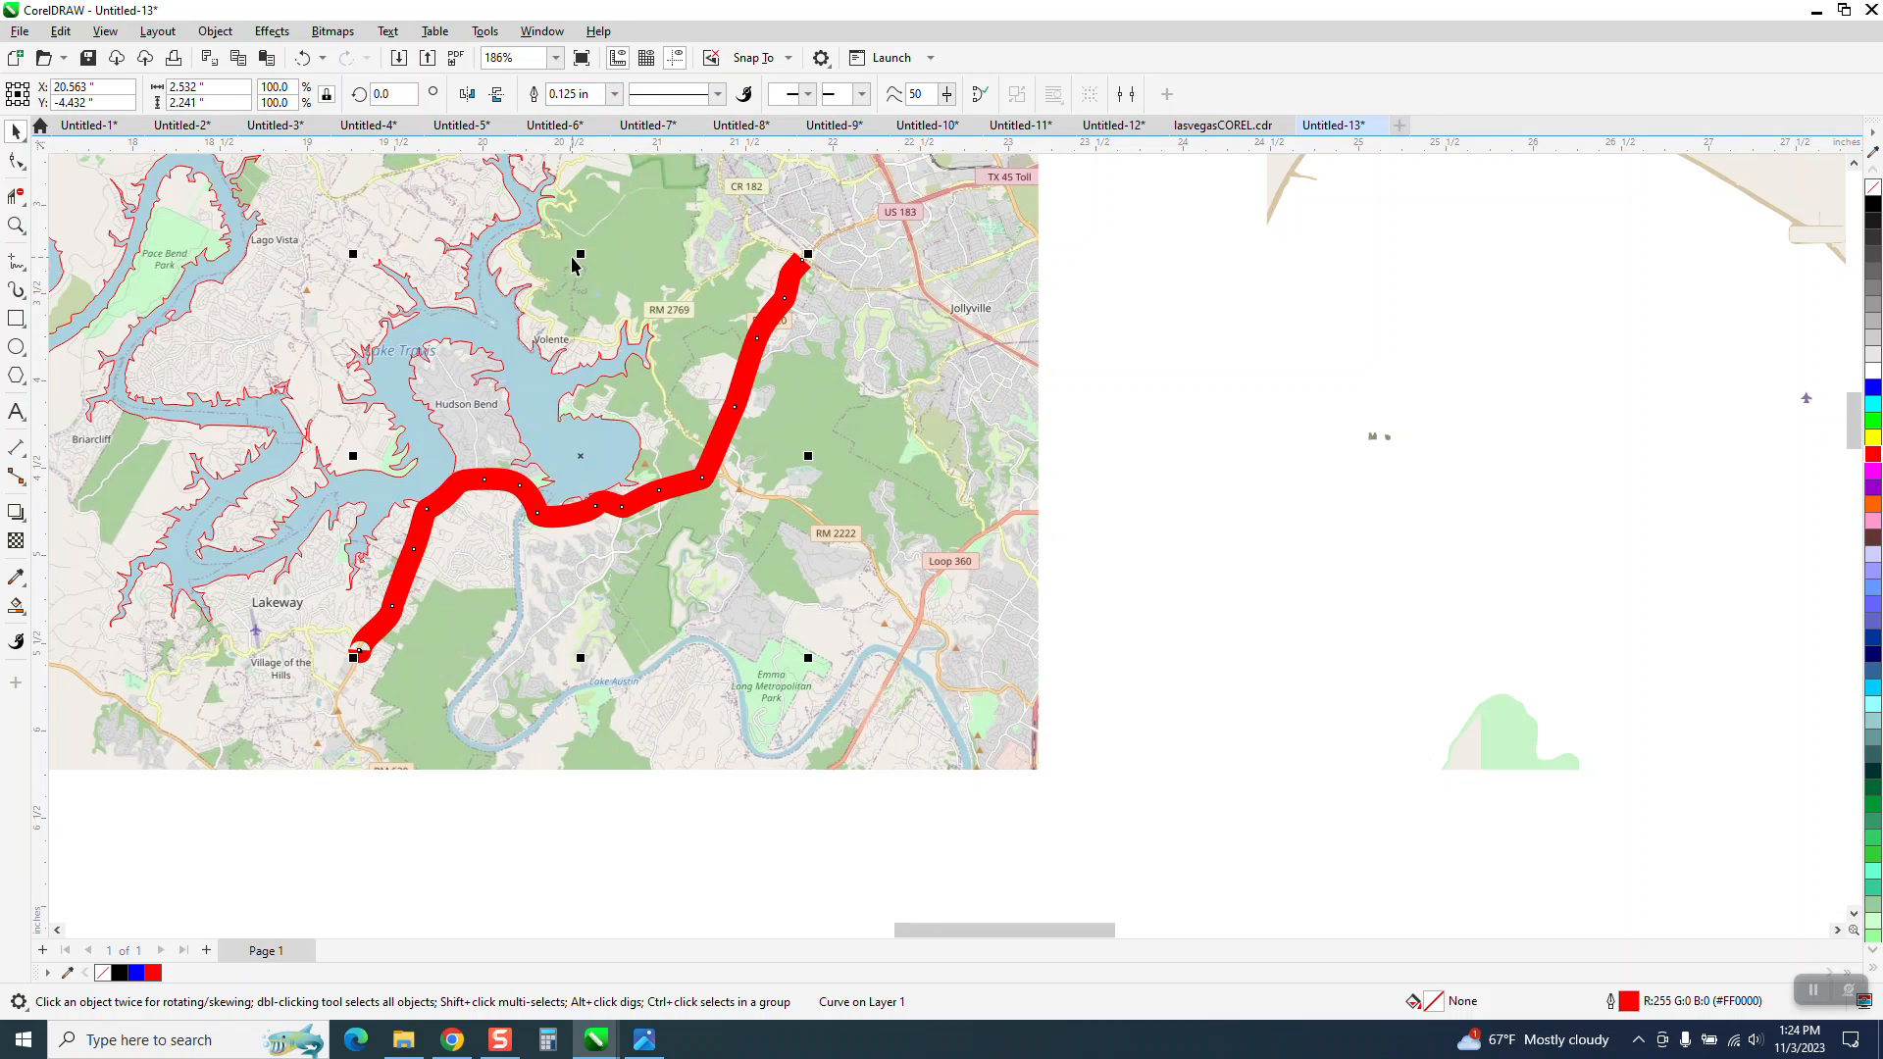
{"action": "left_click", "coordinate": [614, 95]}
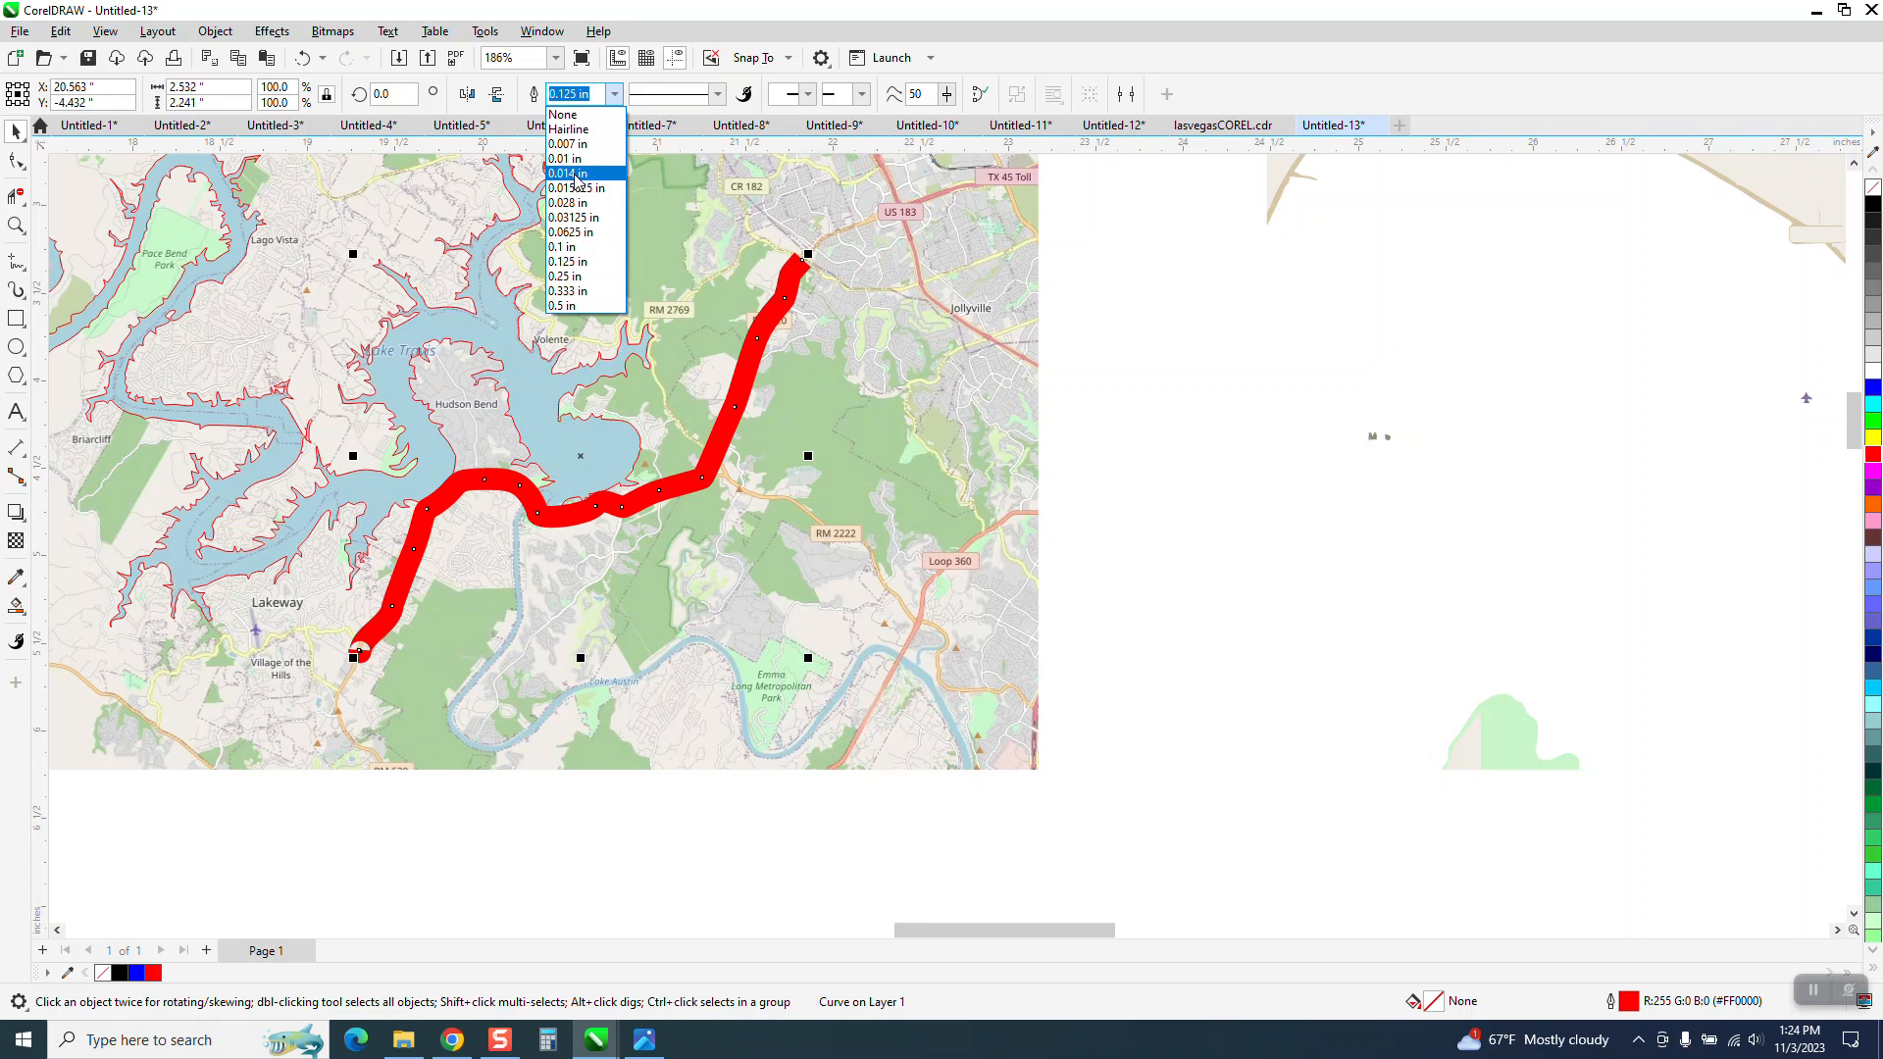
{"action": "left_click", "coordinate": [575, 180]}
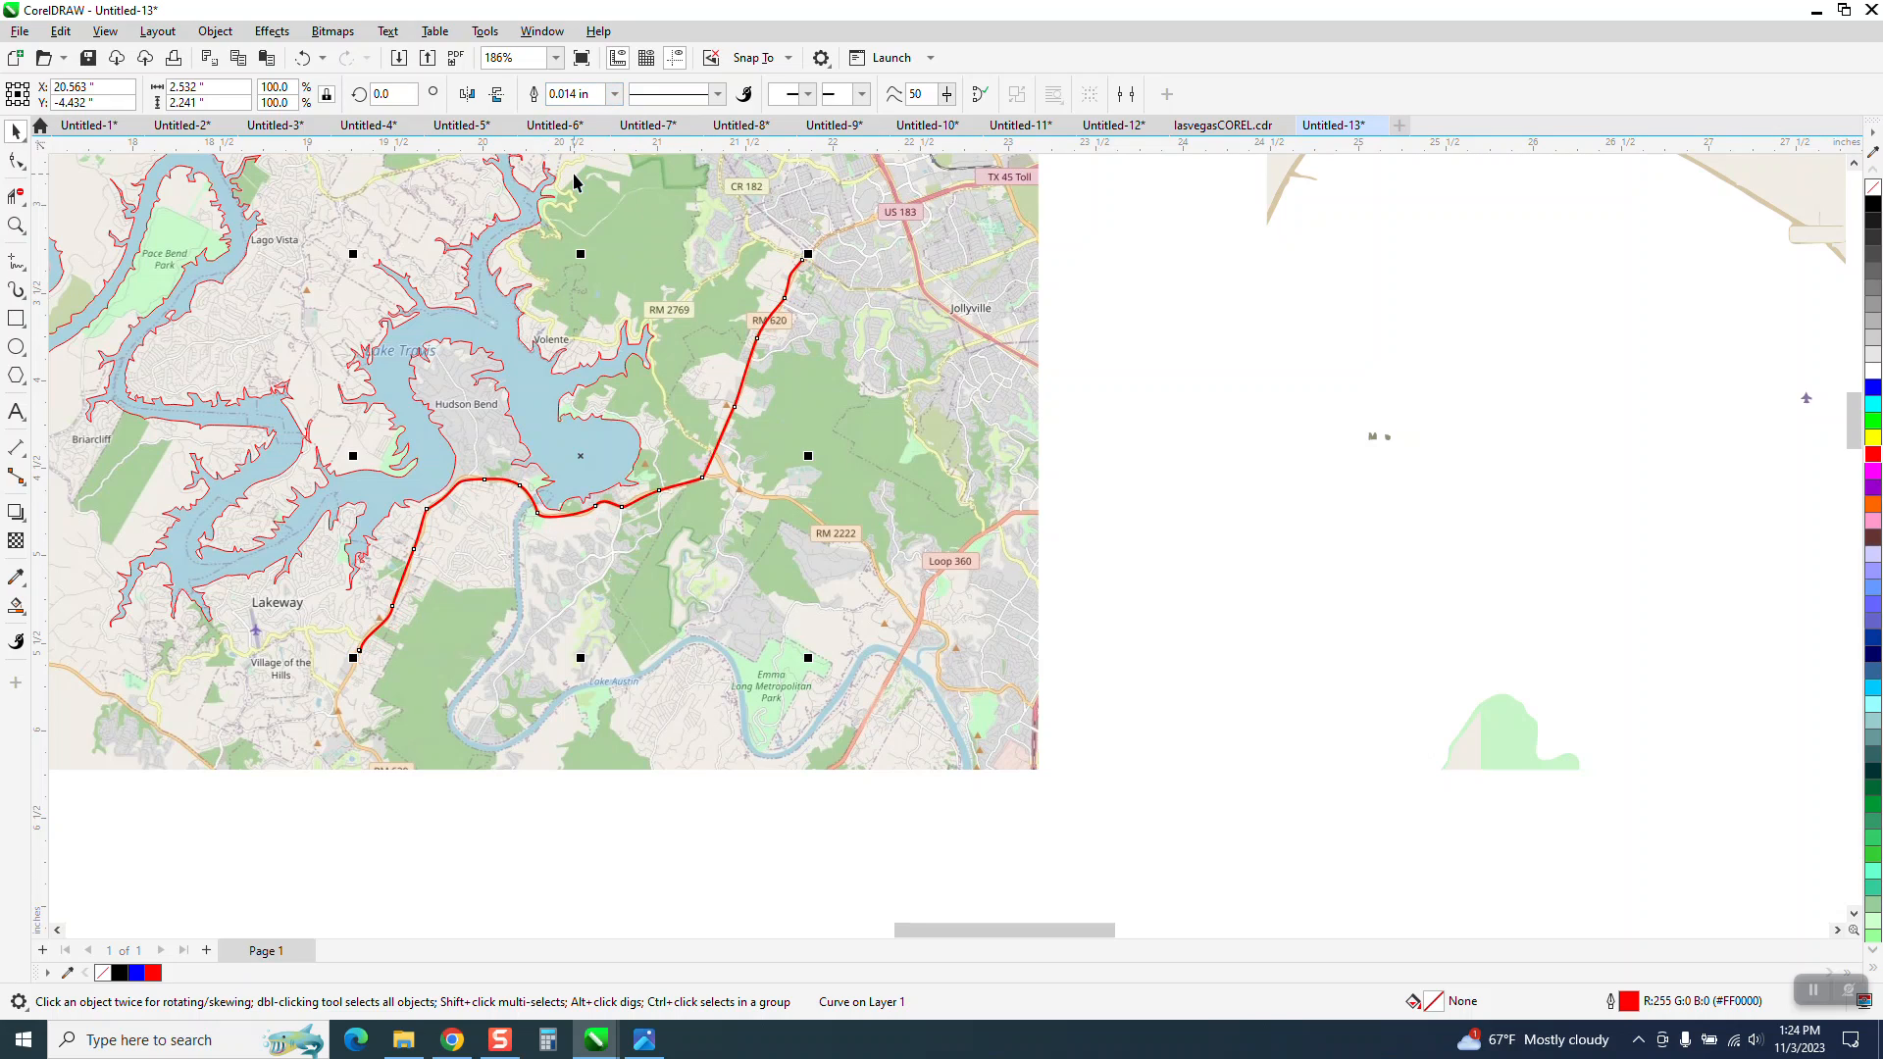
{"action": "right_click", "coordinate": [1871, 209]}
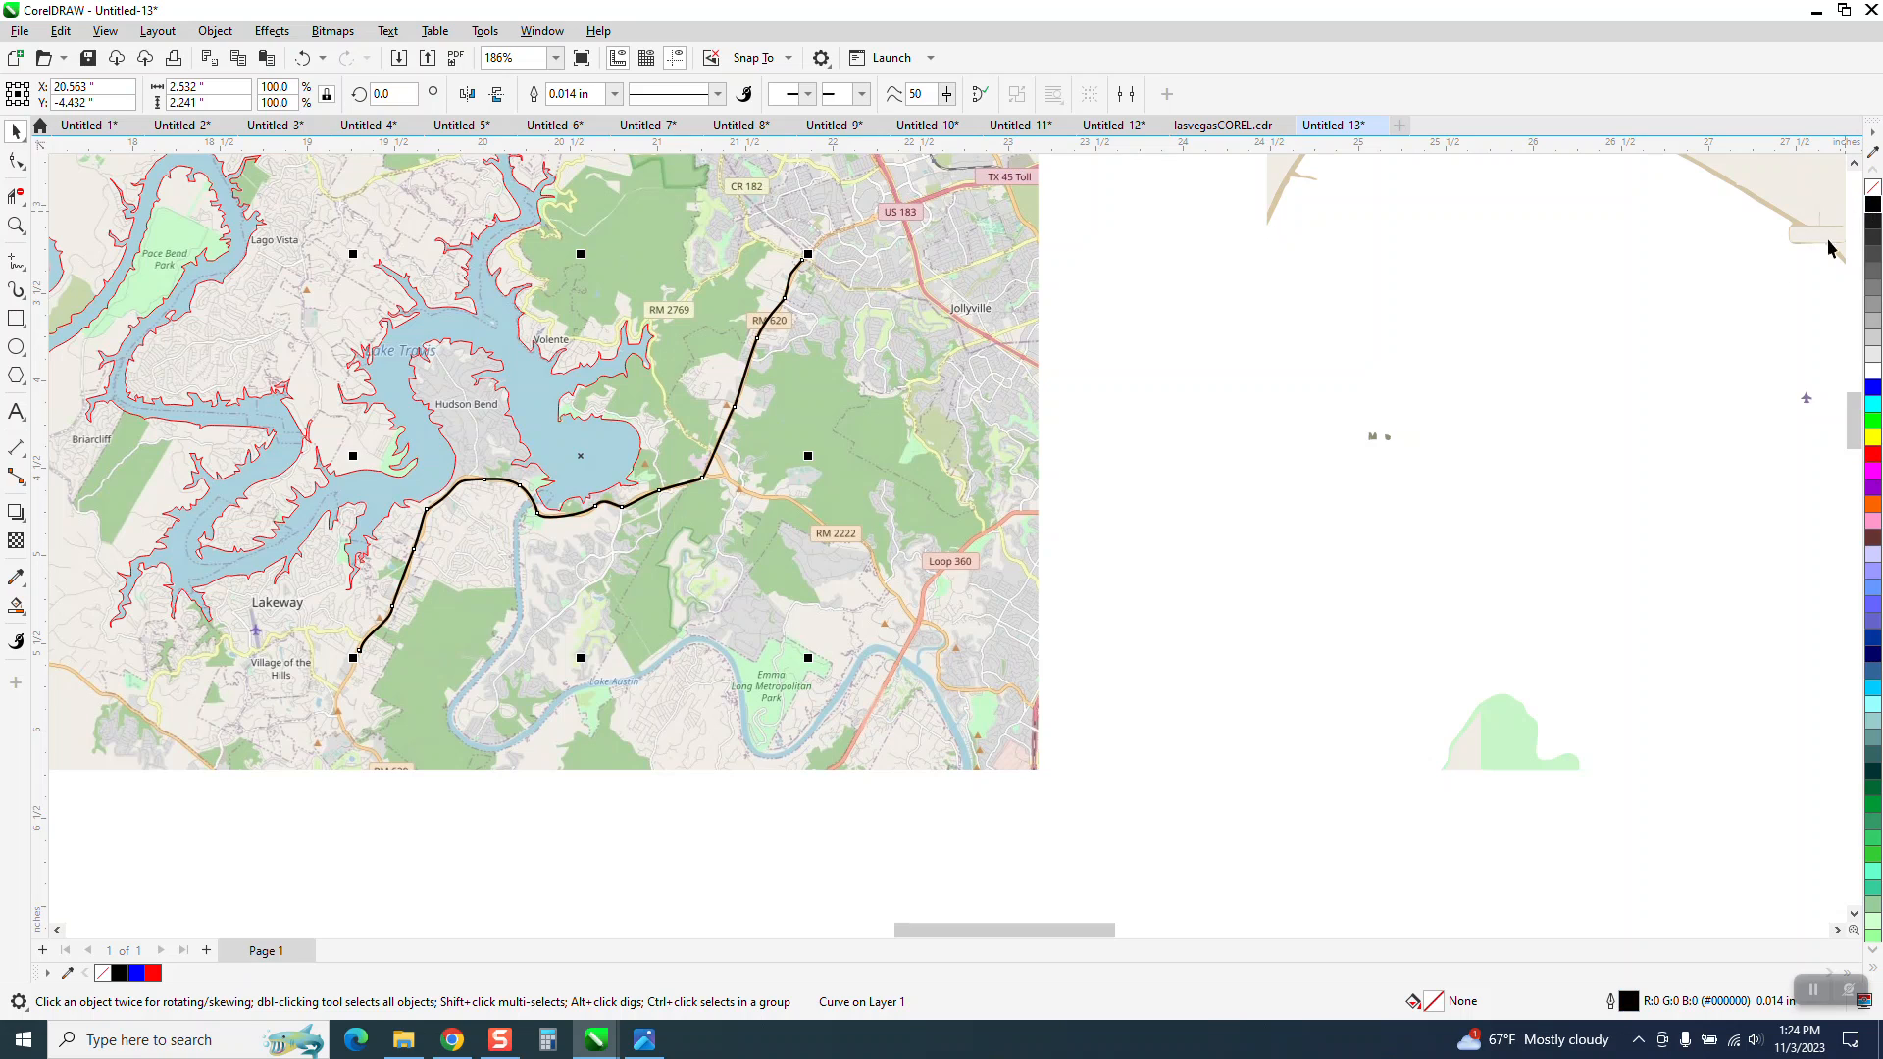
Delete the easternmost map copy with the white lake and all its leftover pieces.
{"action": "scroll", "coordinate": [1222, 379], "scroll_direction": "down", "scroll_amount": 5}
{"action": "left_click_drag", "start_coordinate": [1231, 217], "coordinate": [1440, 409]}
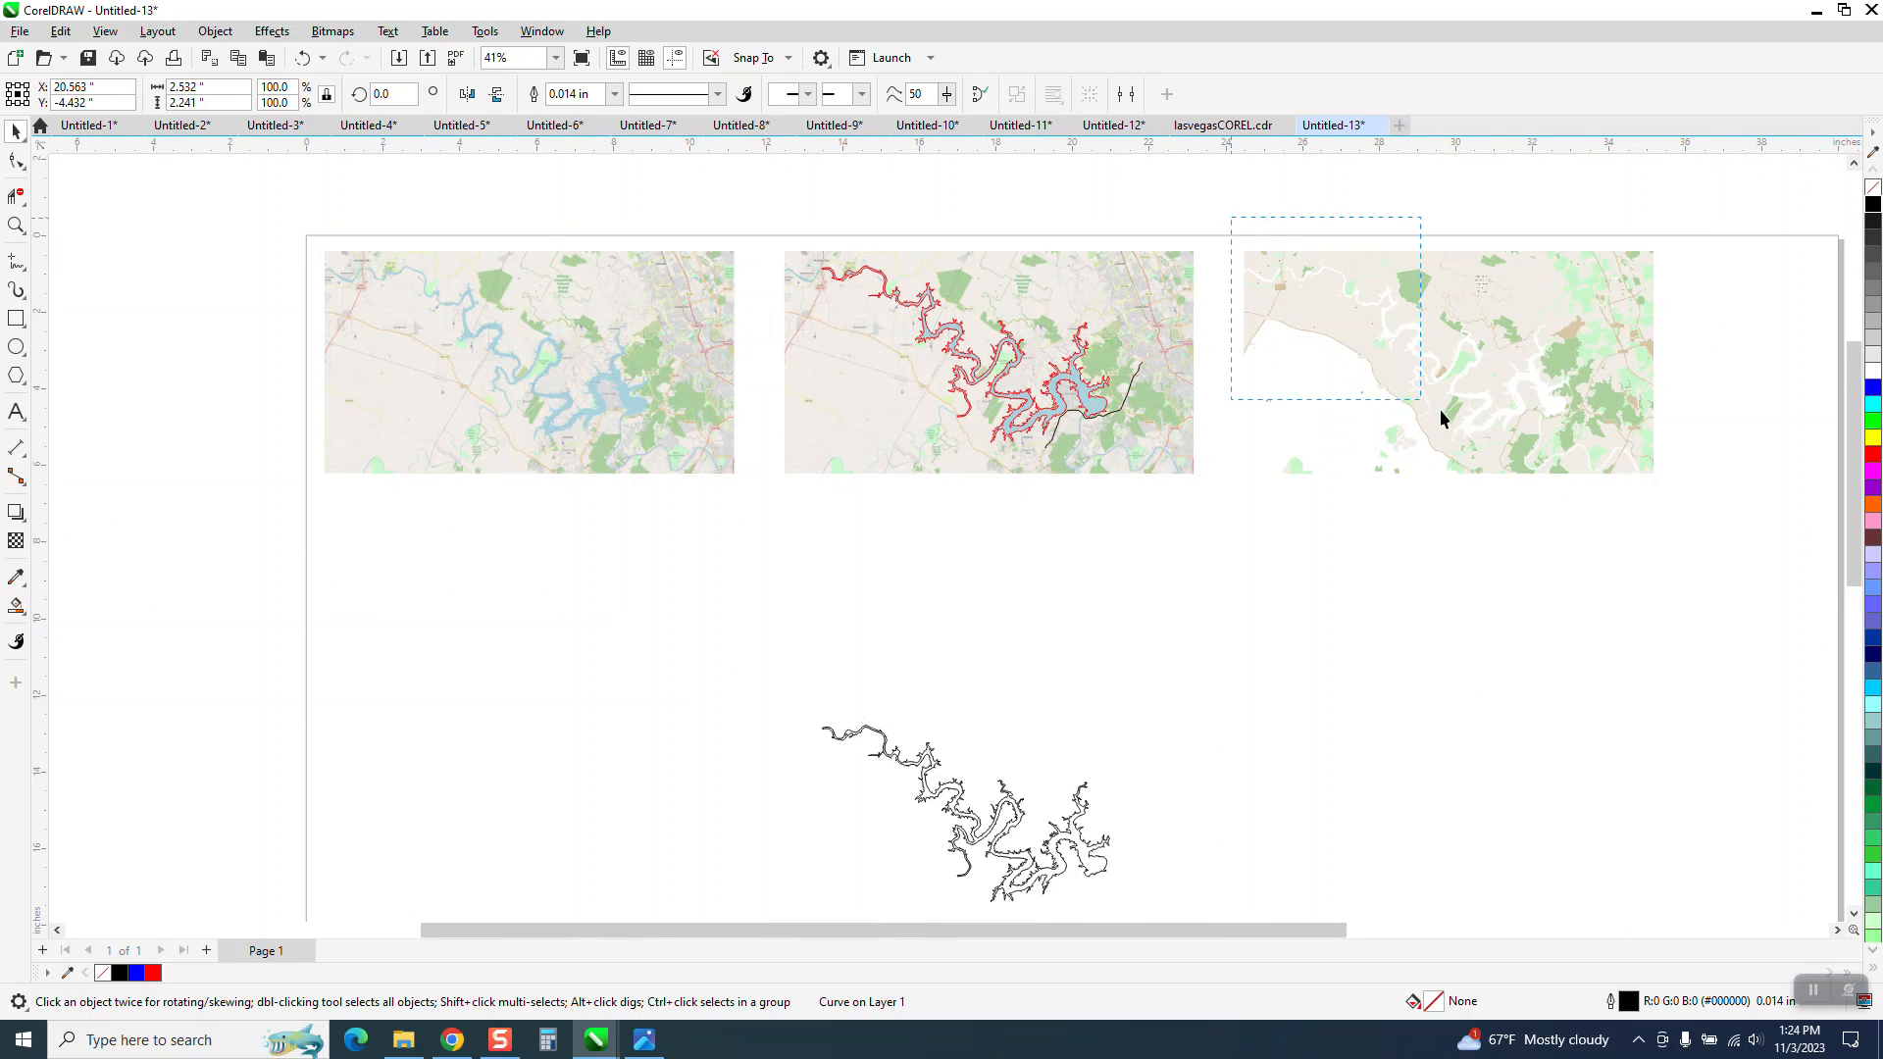
{"action": "left_click_drag", "start_coordinate": [1726, 622], "coordinate": [1734, 628]}
{"action": "key", "text": "Delete"}
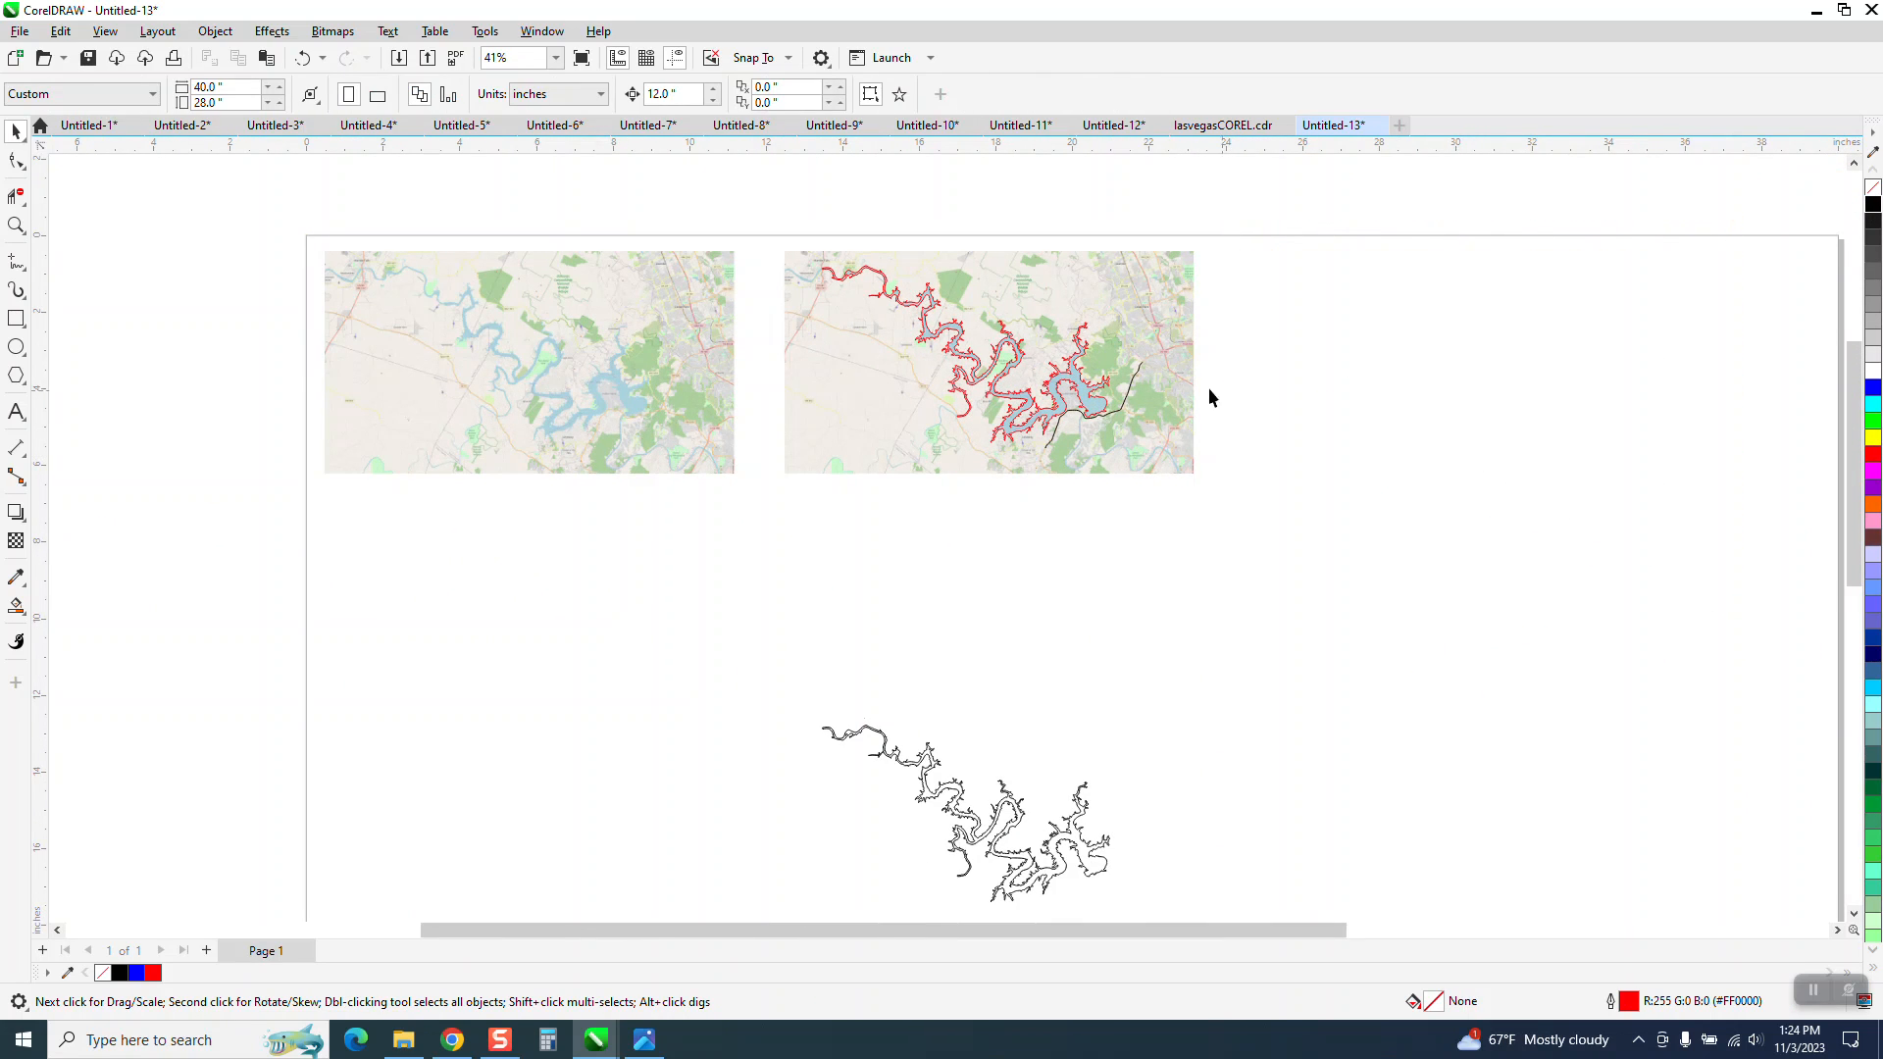
Shift the map bitmap 12 inches east, off the vector lines, and inspect the lake outline with the black road.
{"action": "left_click", "coordinate": [1172, 308]}
{"action": "key", "text": "Right"}
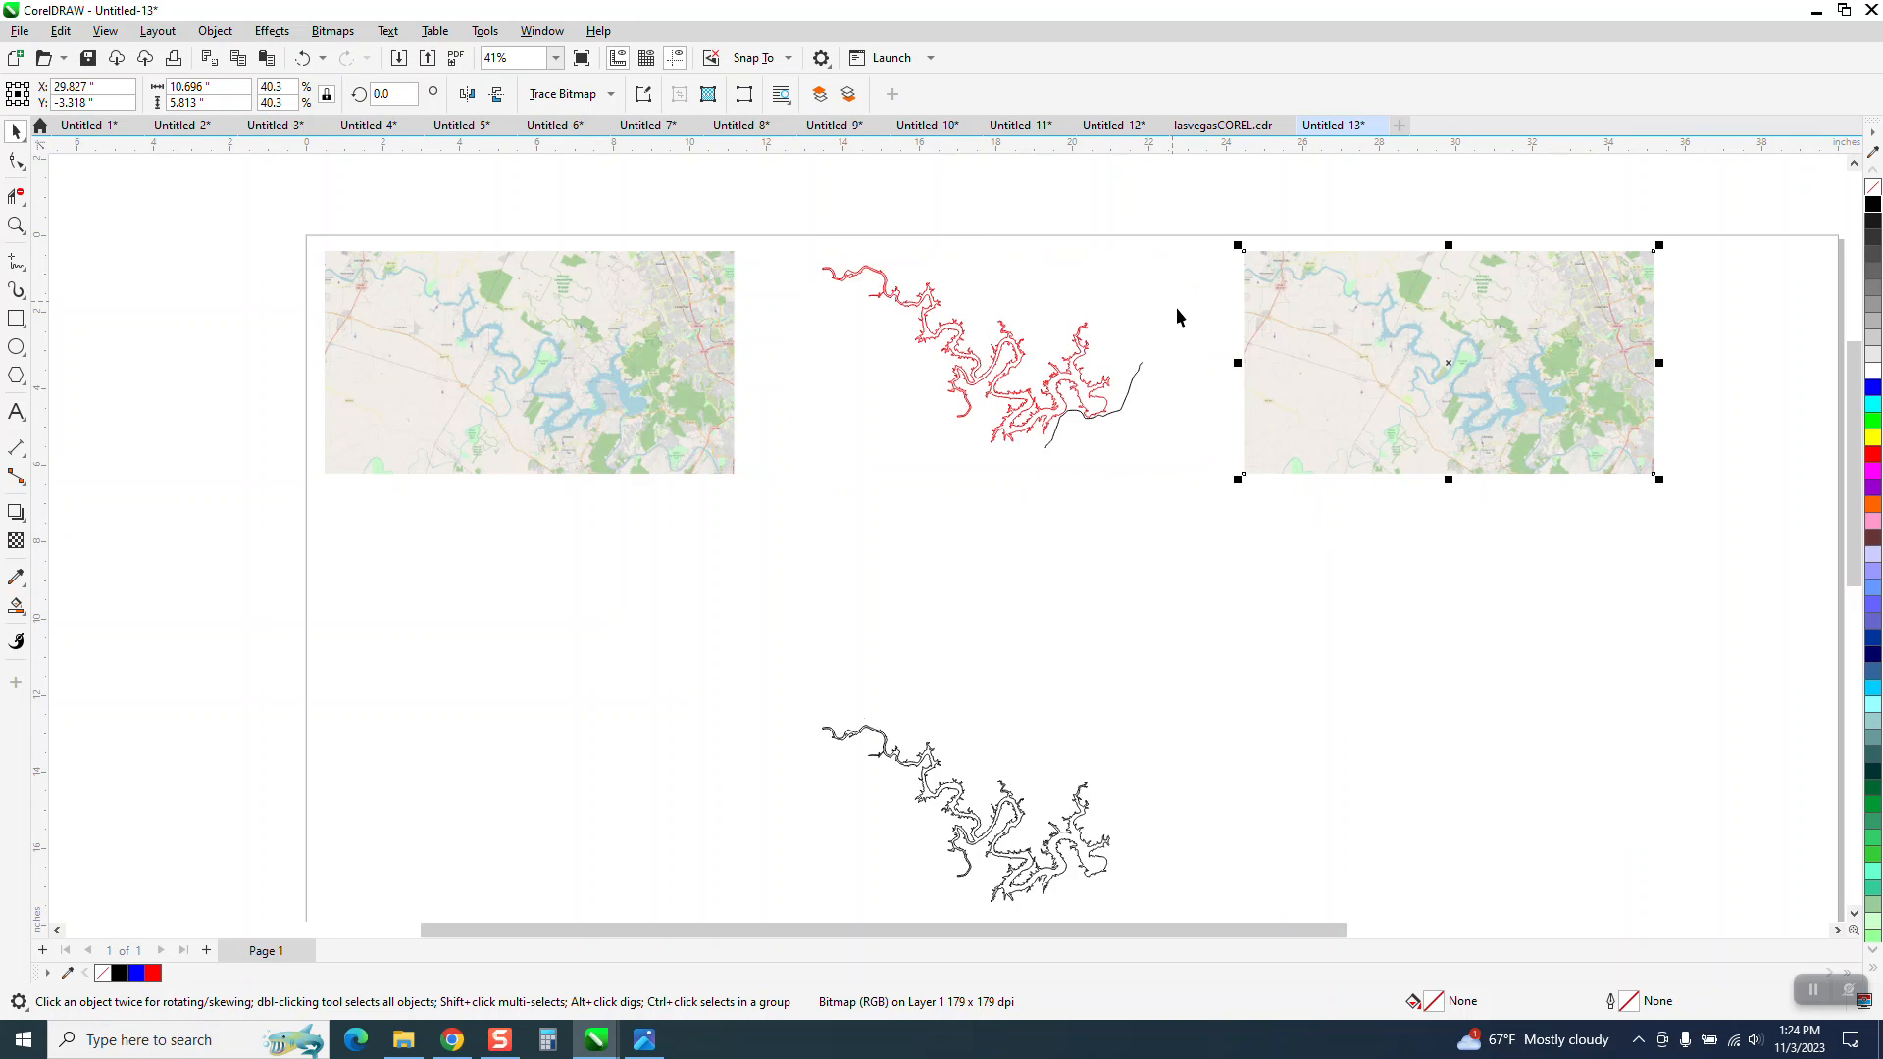
{"action": "left_click", "coordinate": [16, 224]}
{"action": "left_click_drag", "start_coordinate": [1287, 540], "coordinate": [1289, 541]}
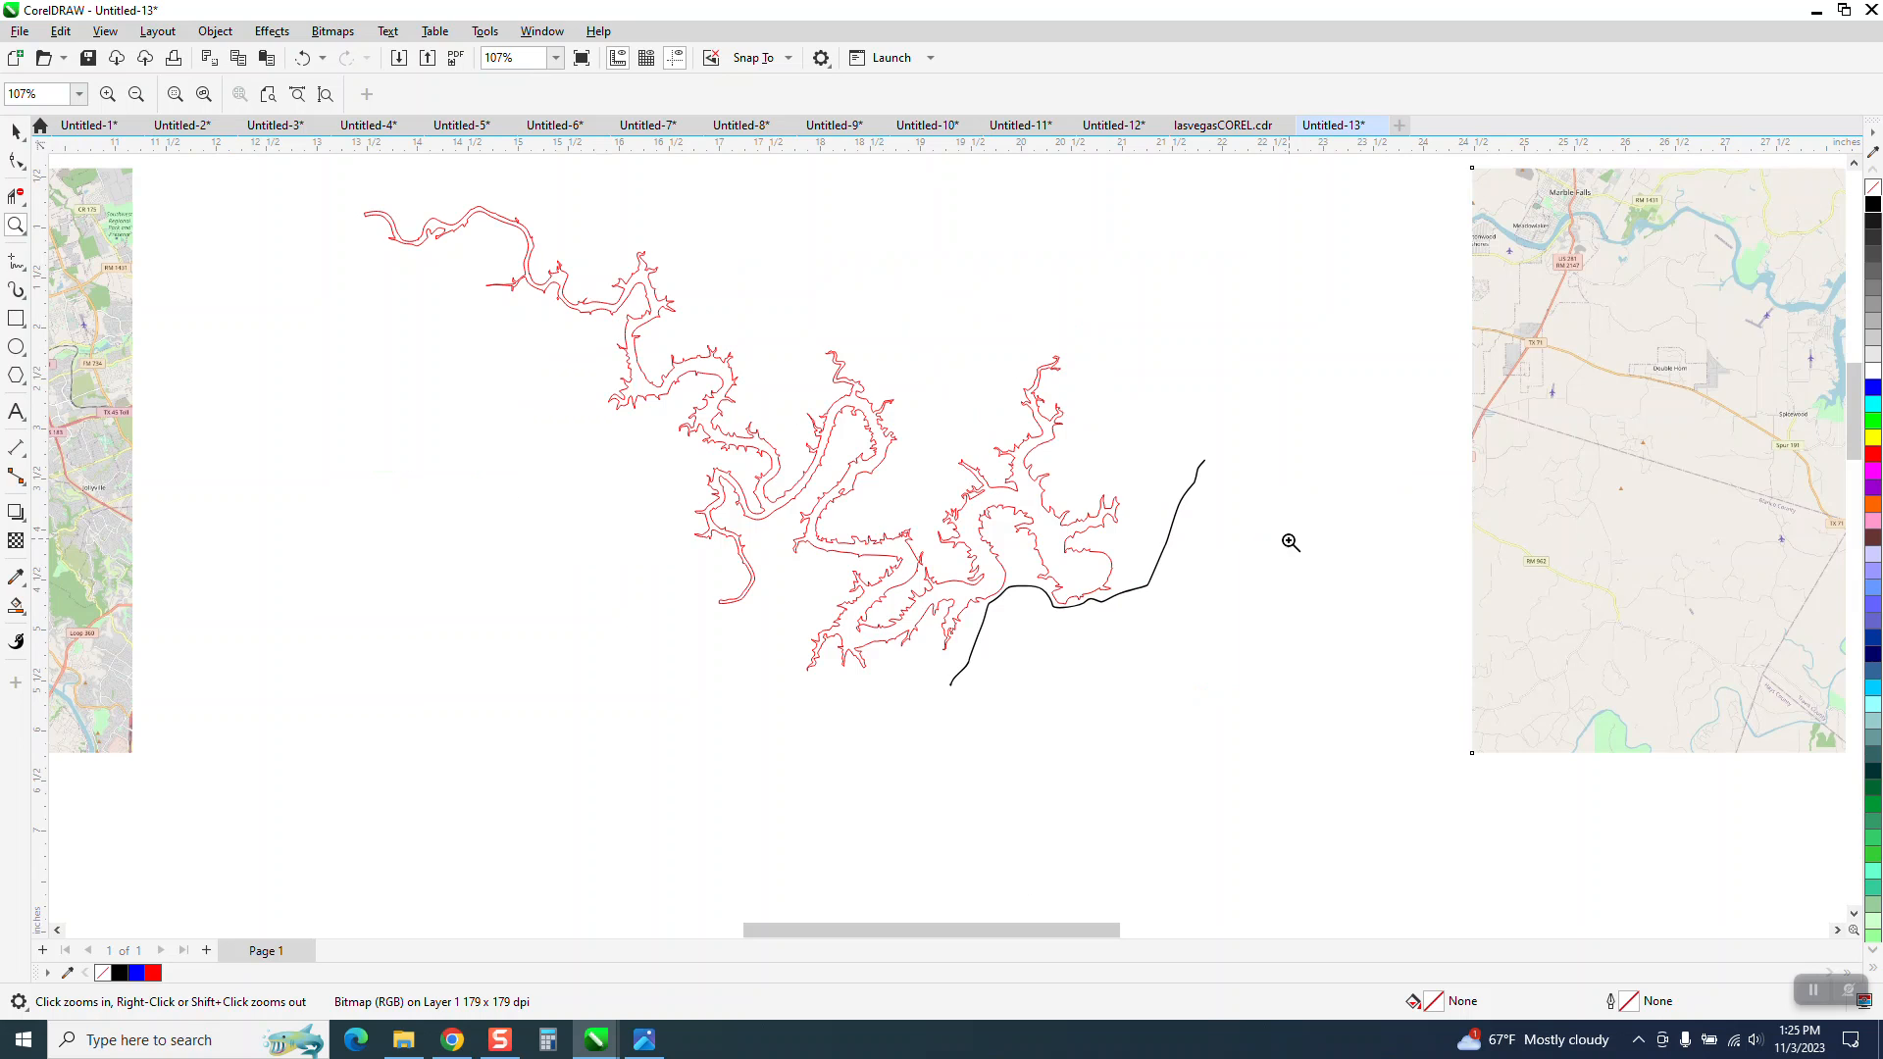
{"action": "left_click_drag", "start_coordinate": [889, 369], "coordinate": [1192, 723]}
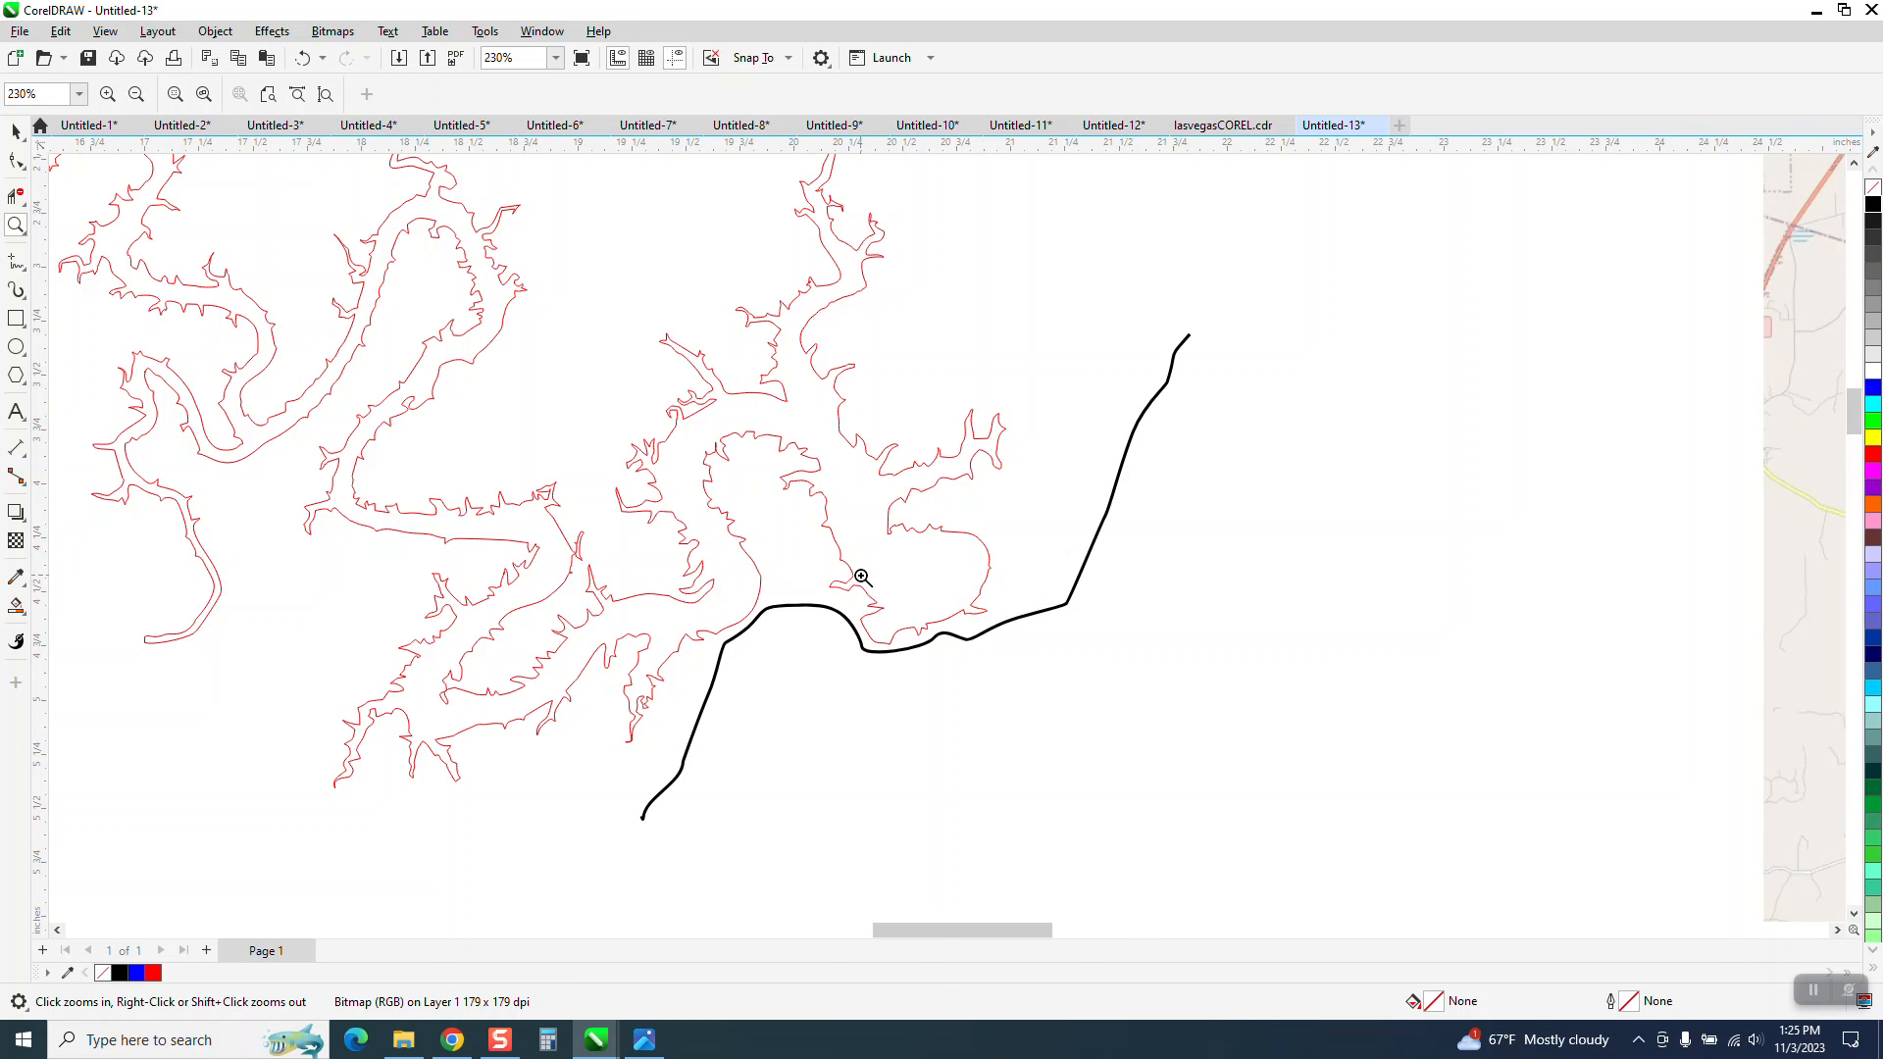
Inspect the shifted map bitmap and move it 12 inches west, back beneath the lake outline and road.
{"action": "scroll", "coordinate": [861, 576], "scroll_direction": "down", "scroll_amount": 3}
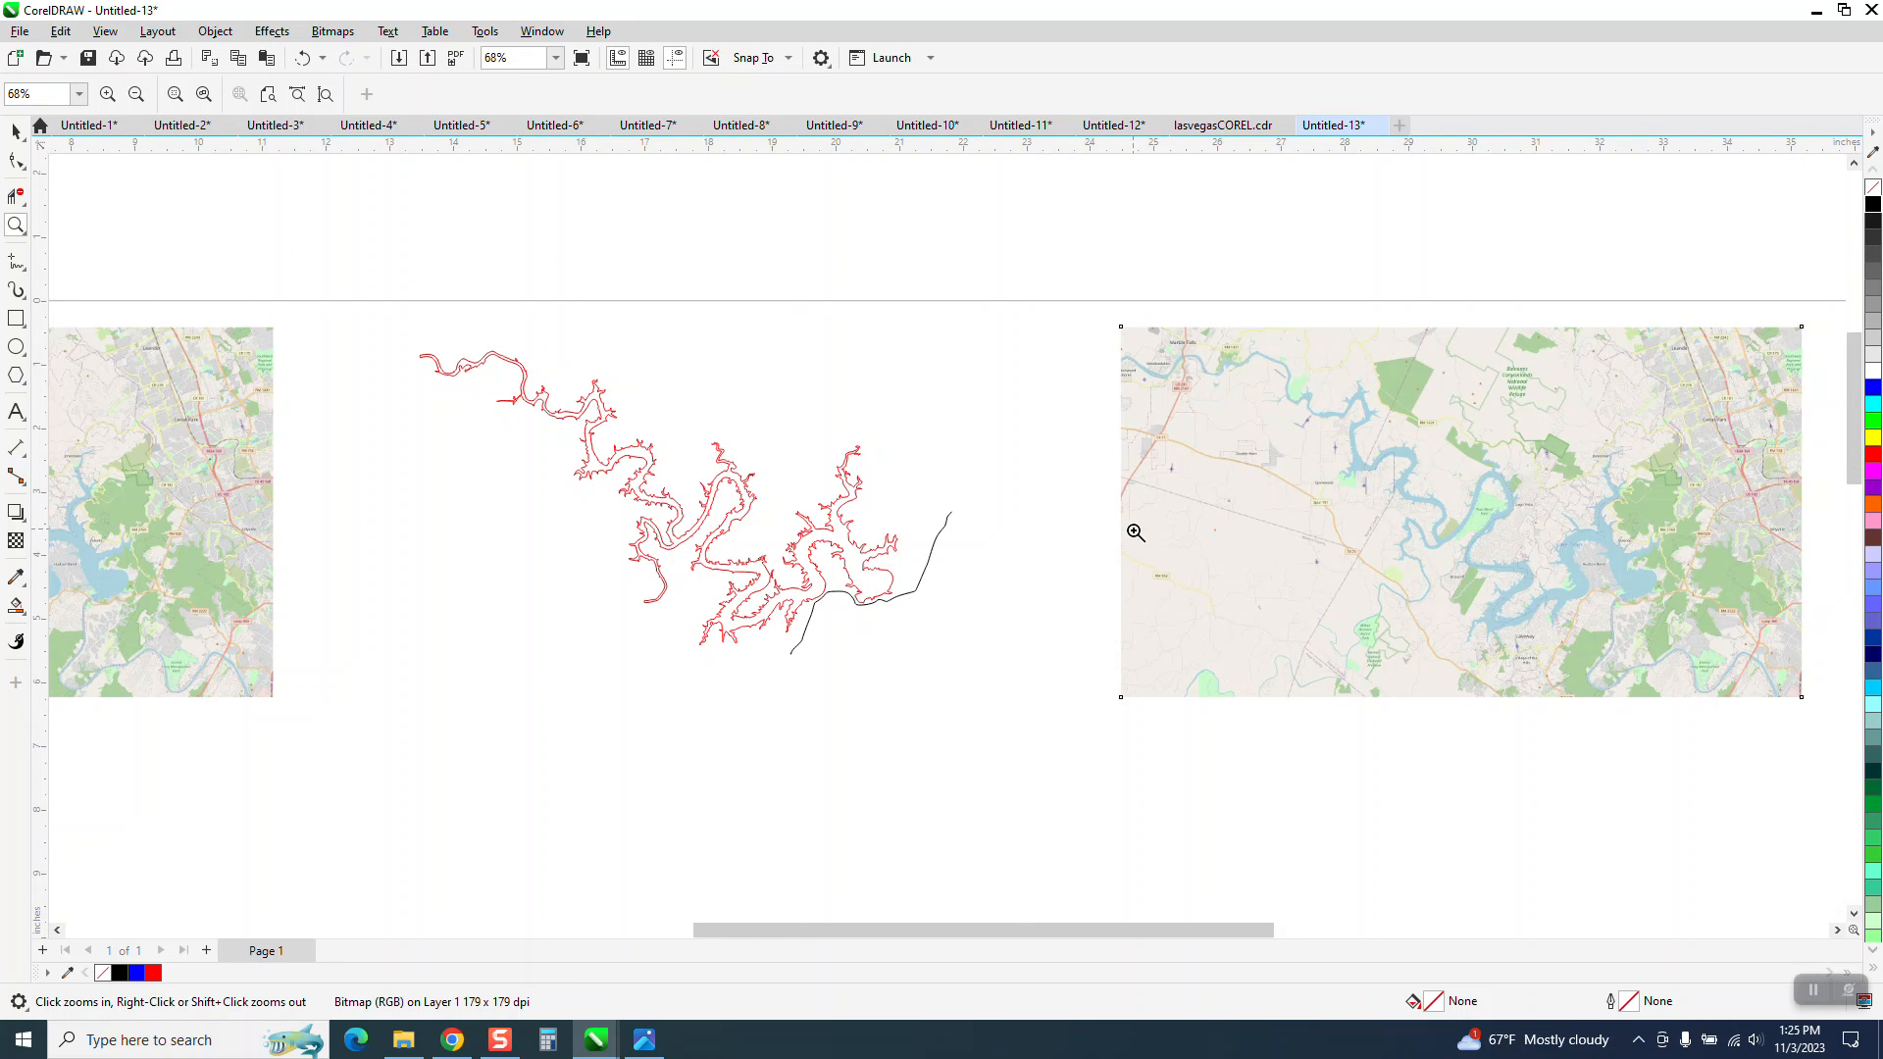
{"action": "scroll", "coordinate": [1286, 586], "scroll_direction": "down", "scroll_amount": 1}
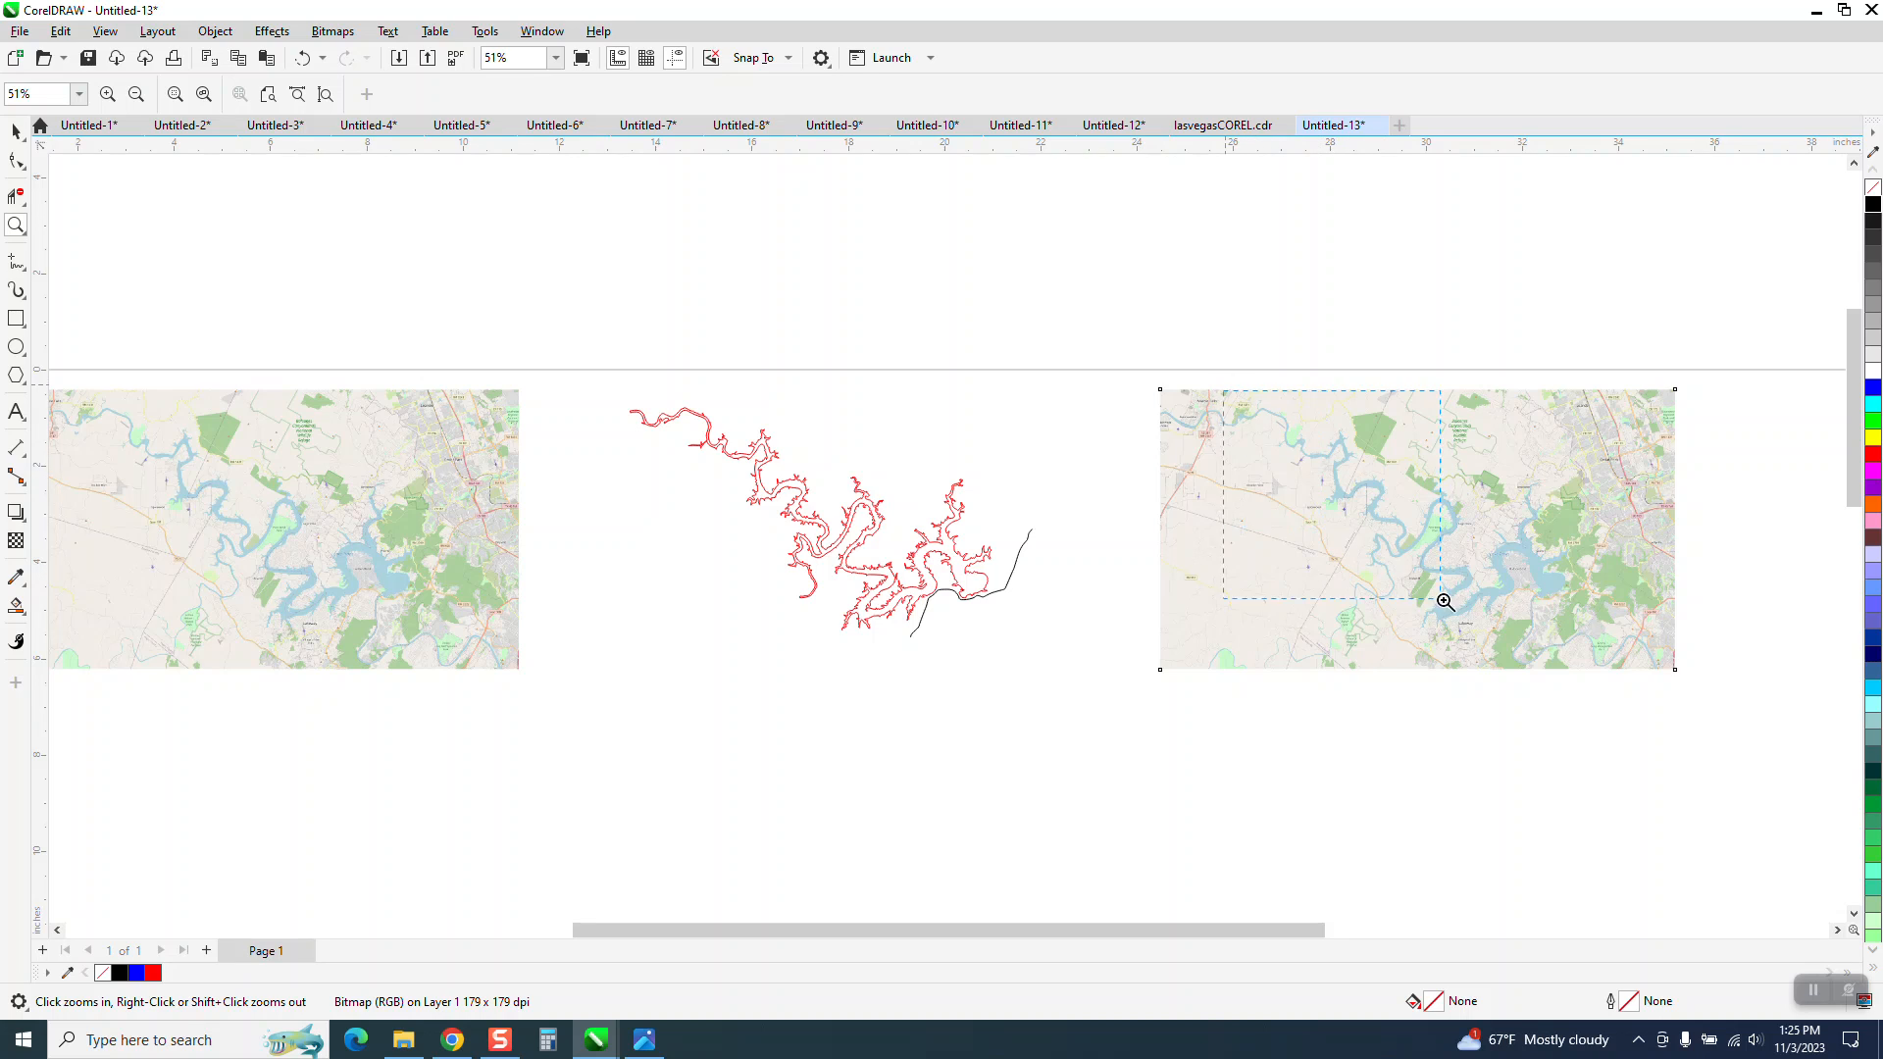
{"action": "left_click_drag", "start_coordinate": [1444, 601], "coordinate": [1485, 648]}
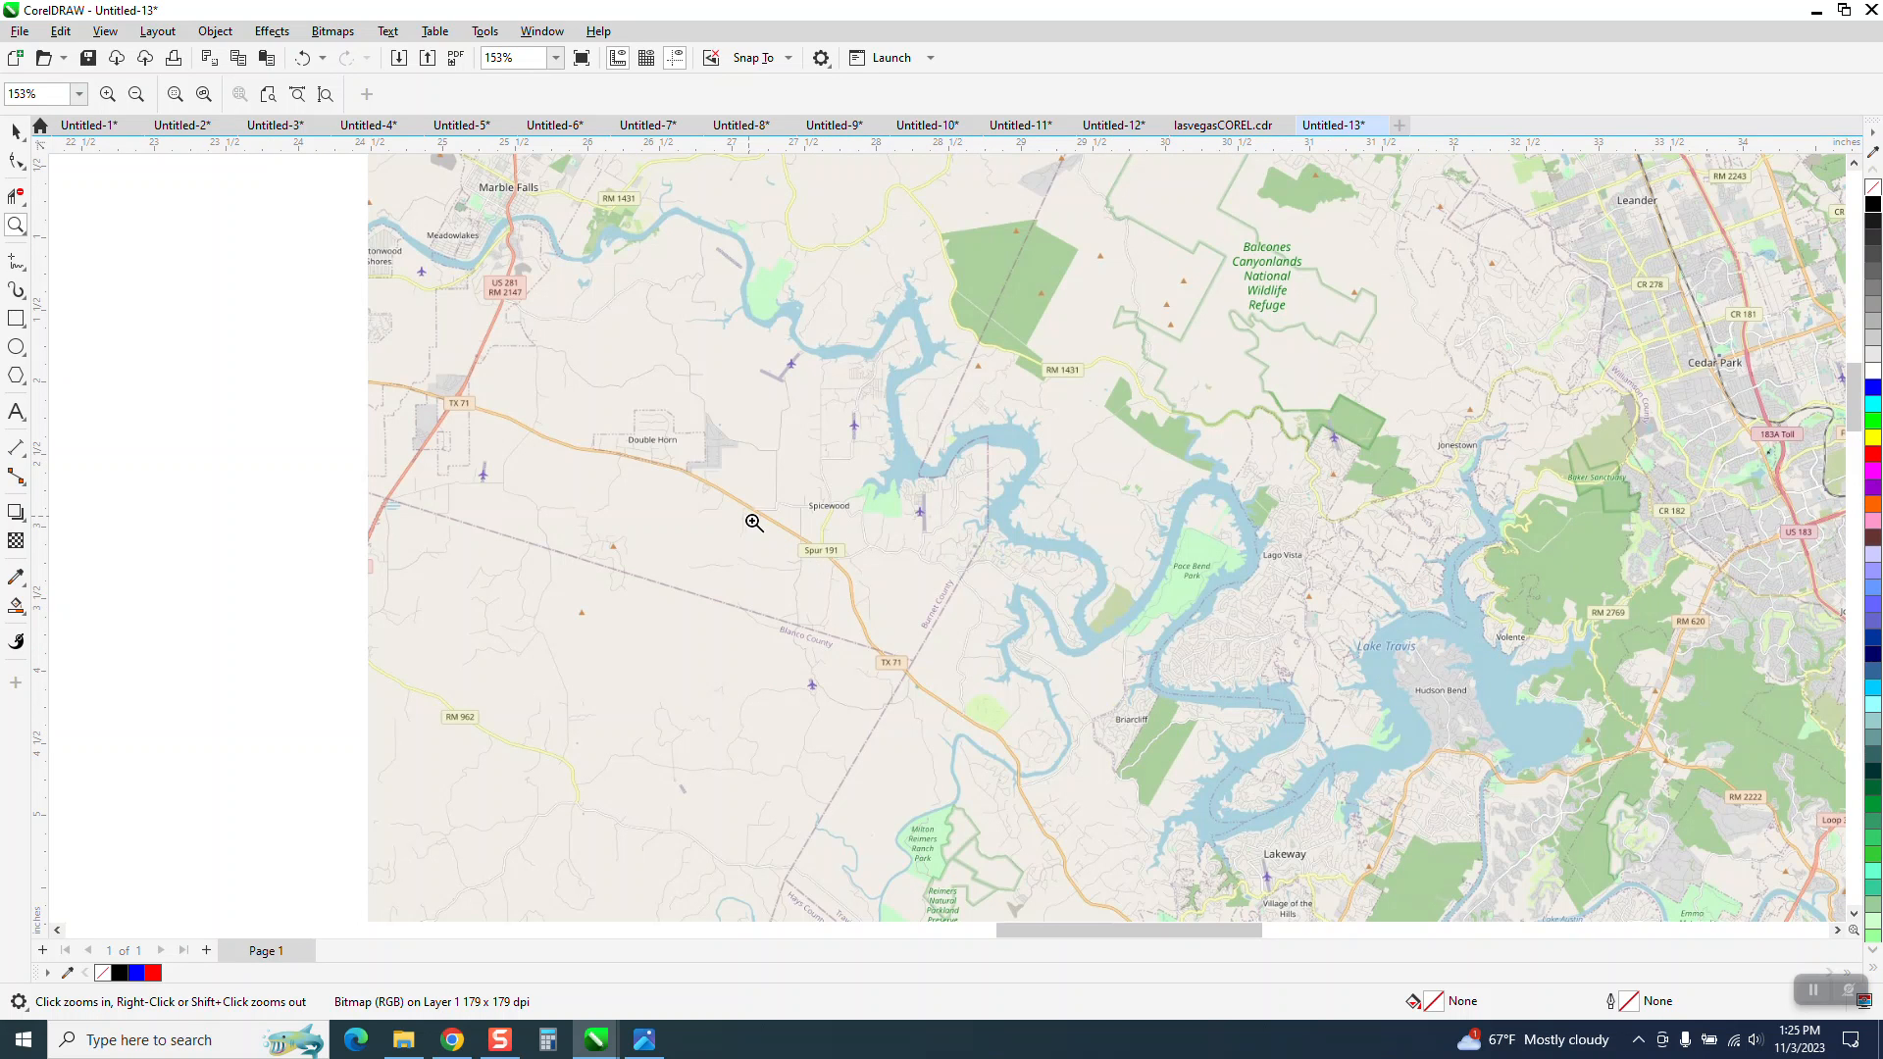
{"action": "scroll", "coordinate": [1244, 737], "scroll_direction": "down", "scroll_amount": 1}
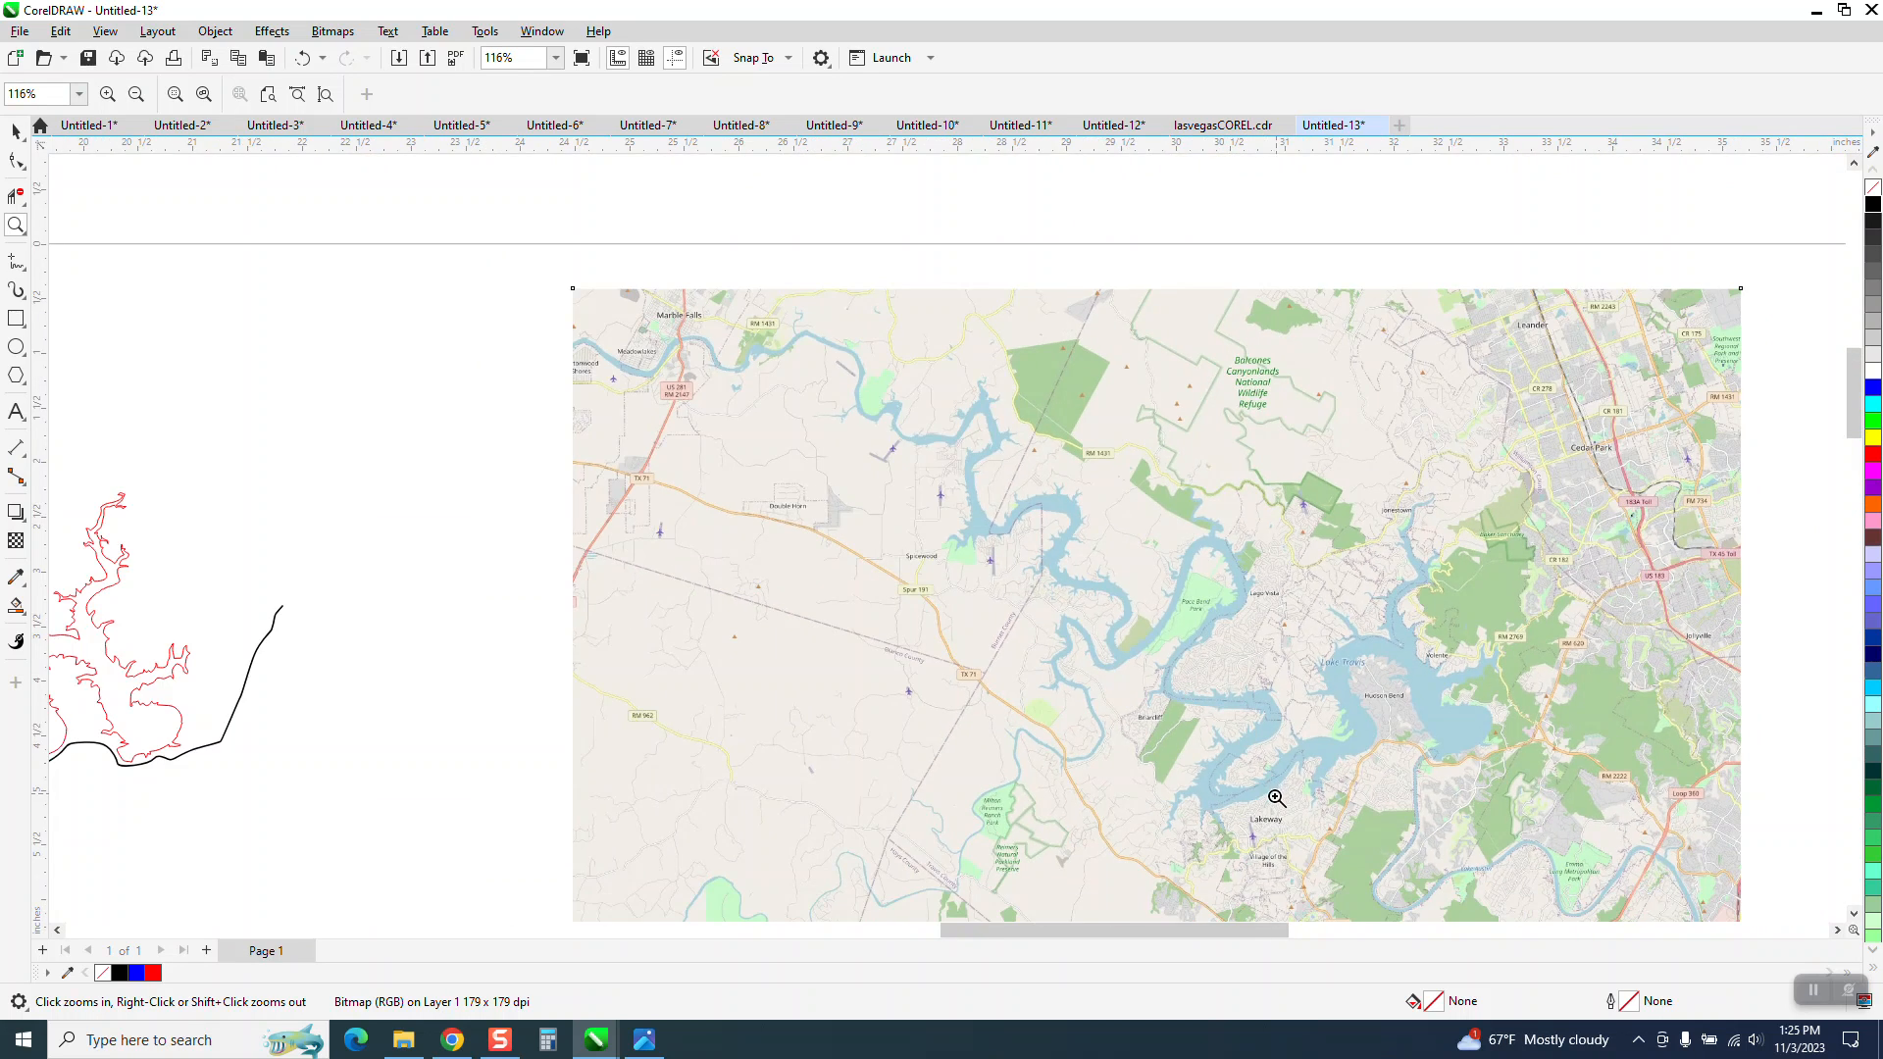
{"action": "scroll", "coordinate": [1207, 785], "scroll_direction": "down", "scroll_amount": 2}
{"action": "left_click", "coordinate": [14, 132]}
{"action": "left_click", "coordinate": [1010, 573]}
{"action": "key", "text": "Left"}
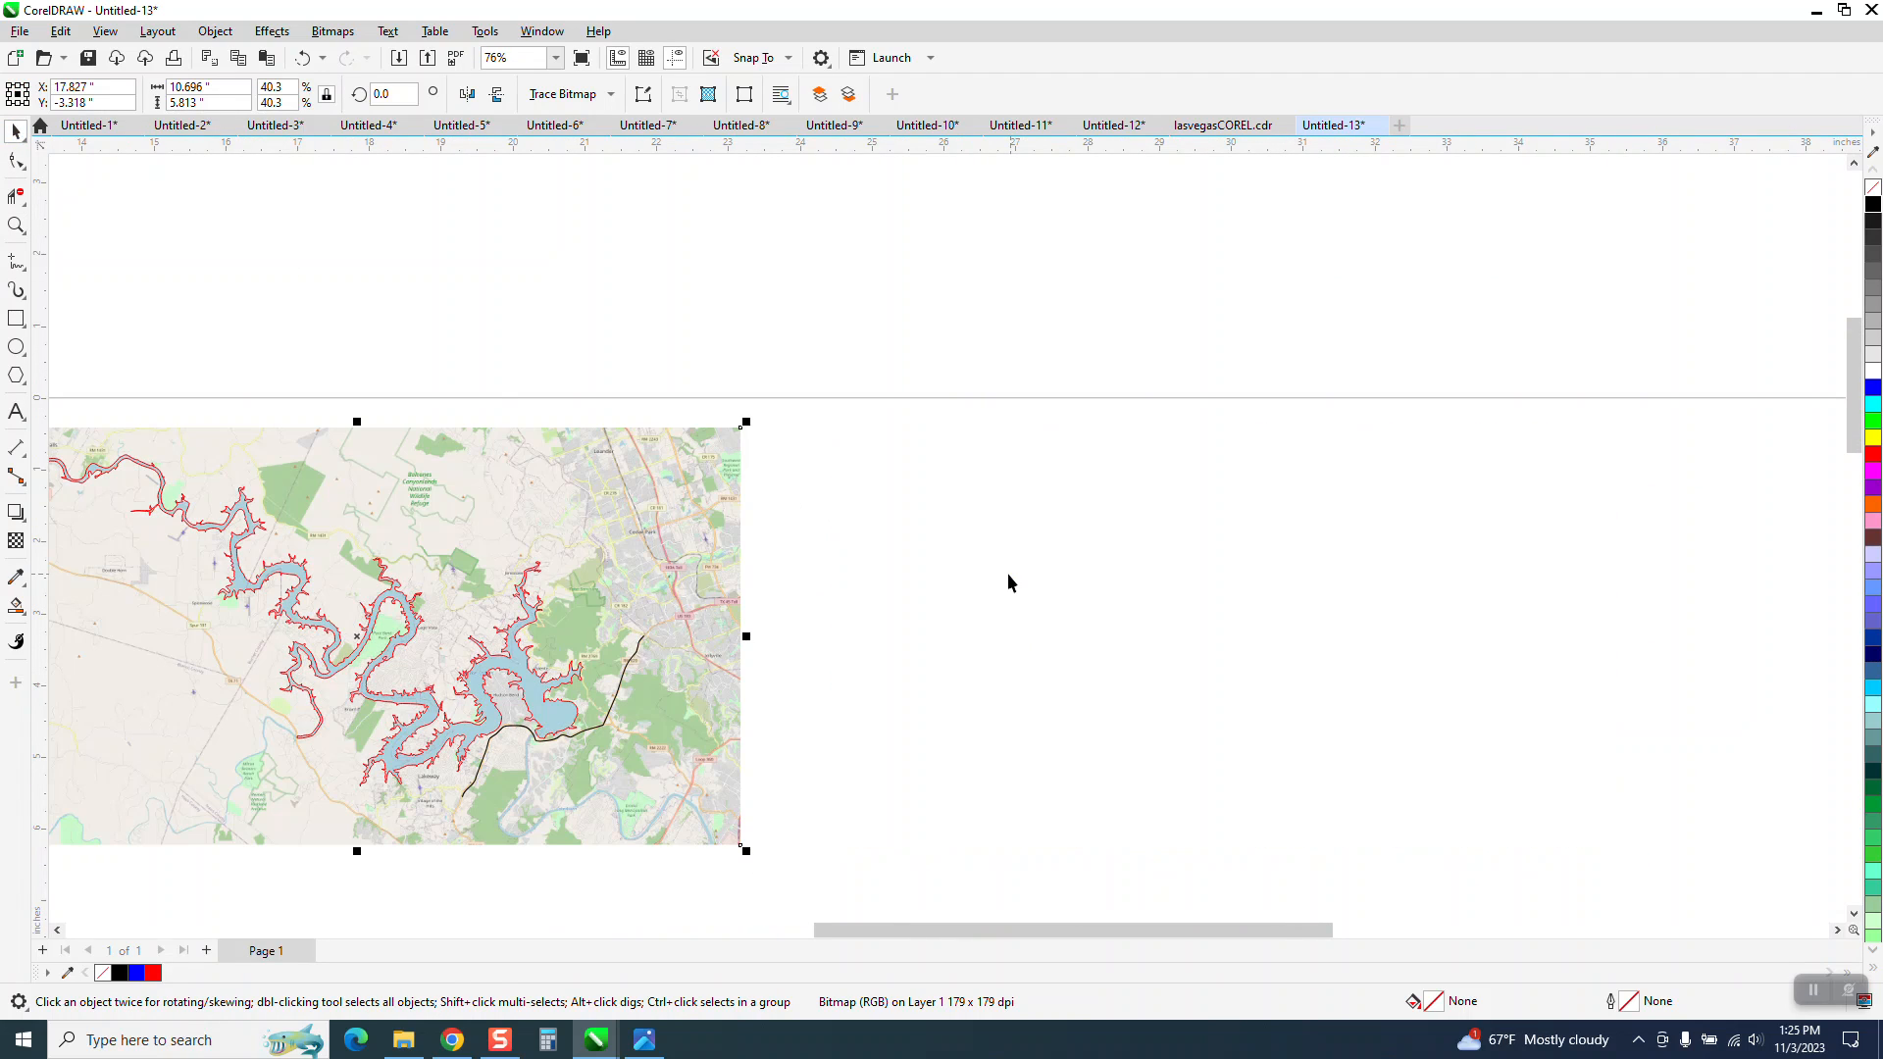
Shift the map bitmap 12 inches away from the vector lines once more and return it beneath them.
{"action": "scroll", "coordinate": [1006, 571], "scroll_direction": "down", "scroll_amount": 1}
{"action": "left_click", "coordinate": [754, 511]}
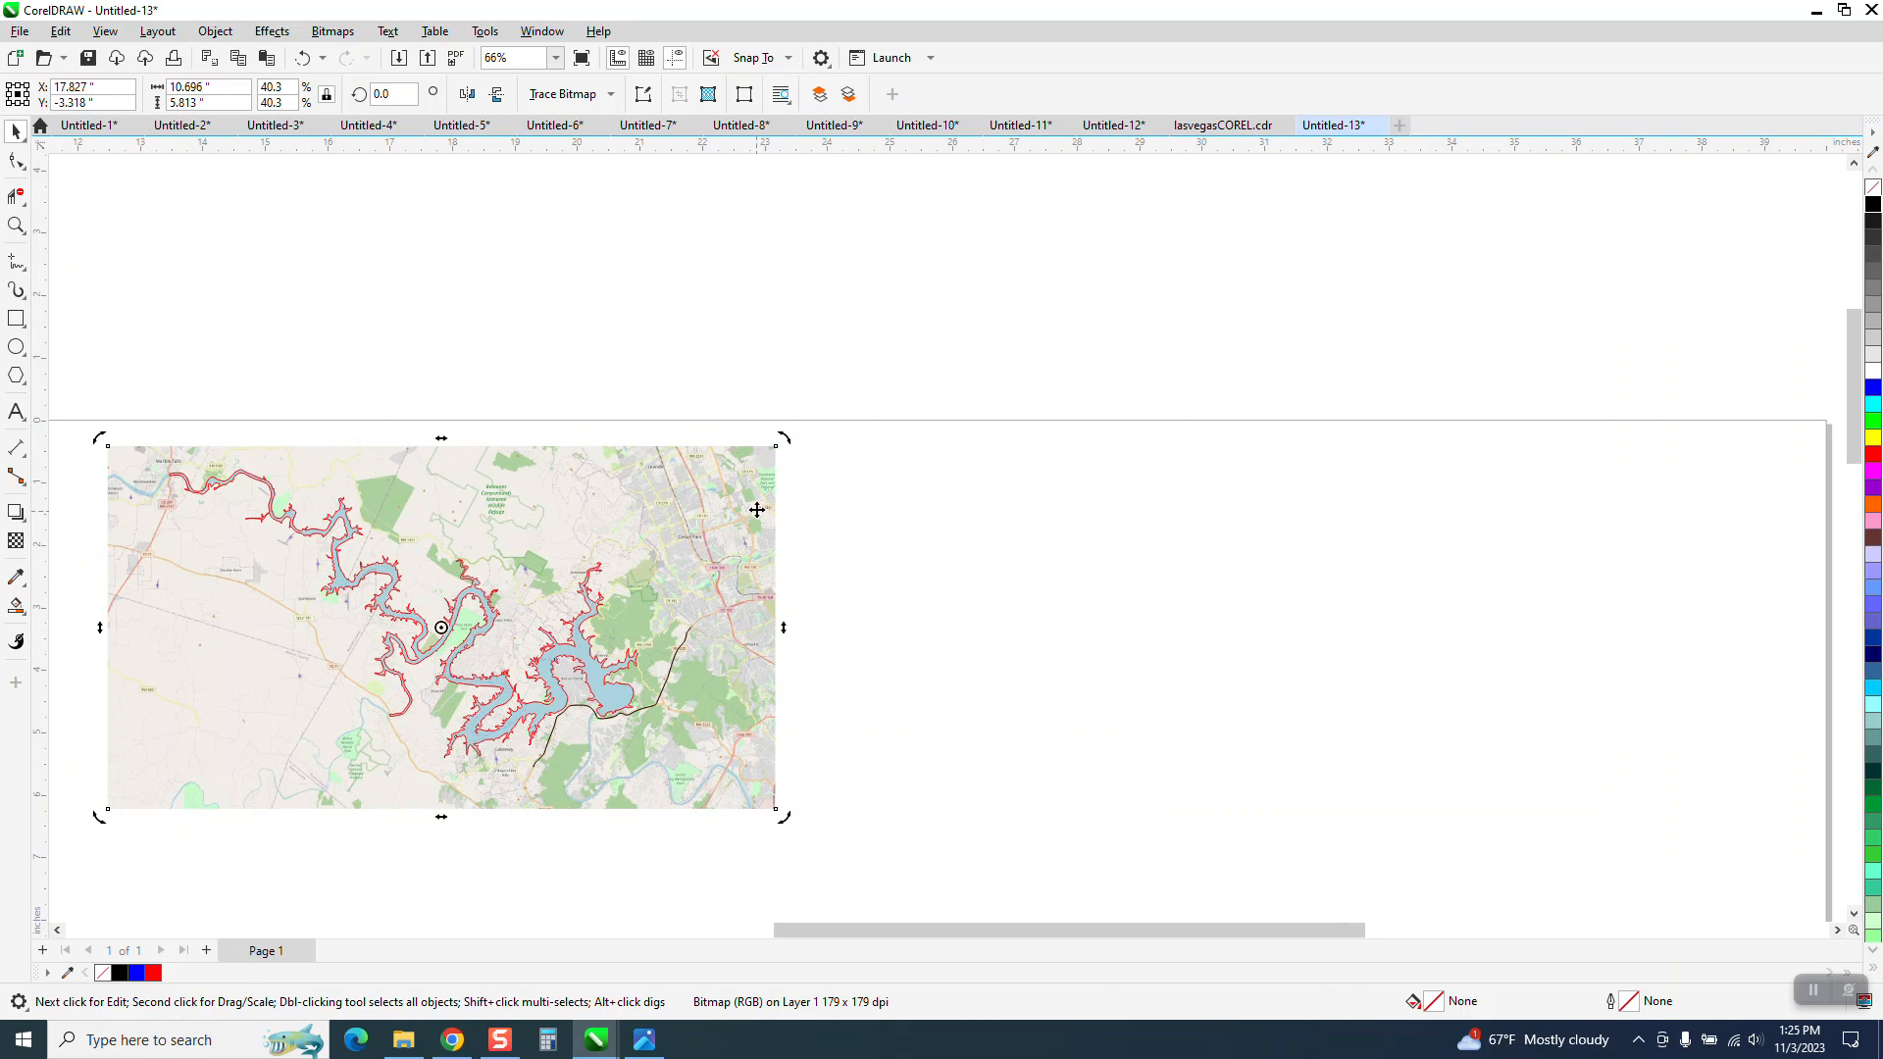
{"action": "key", "text": "Right"}
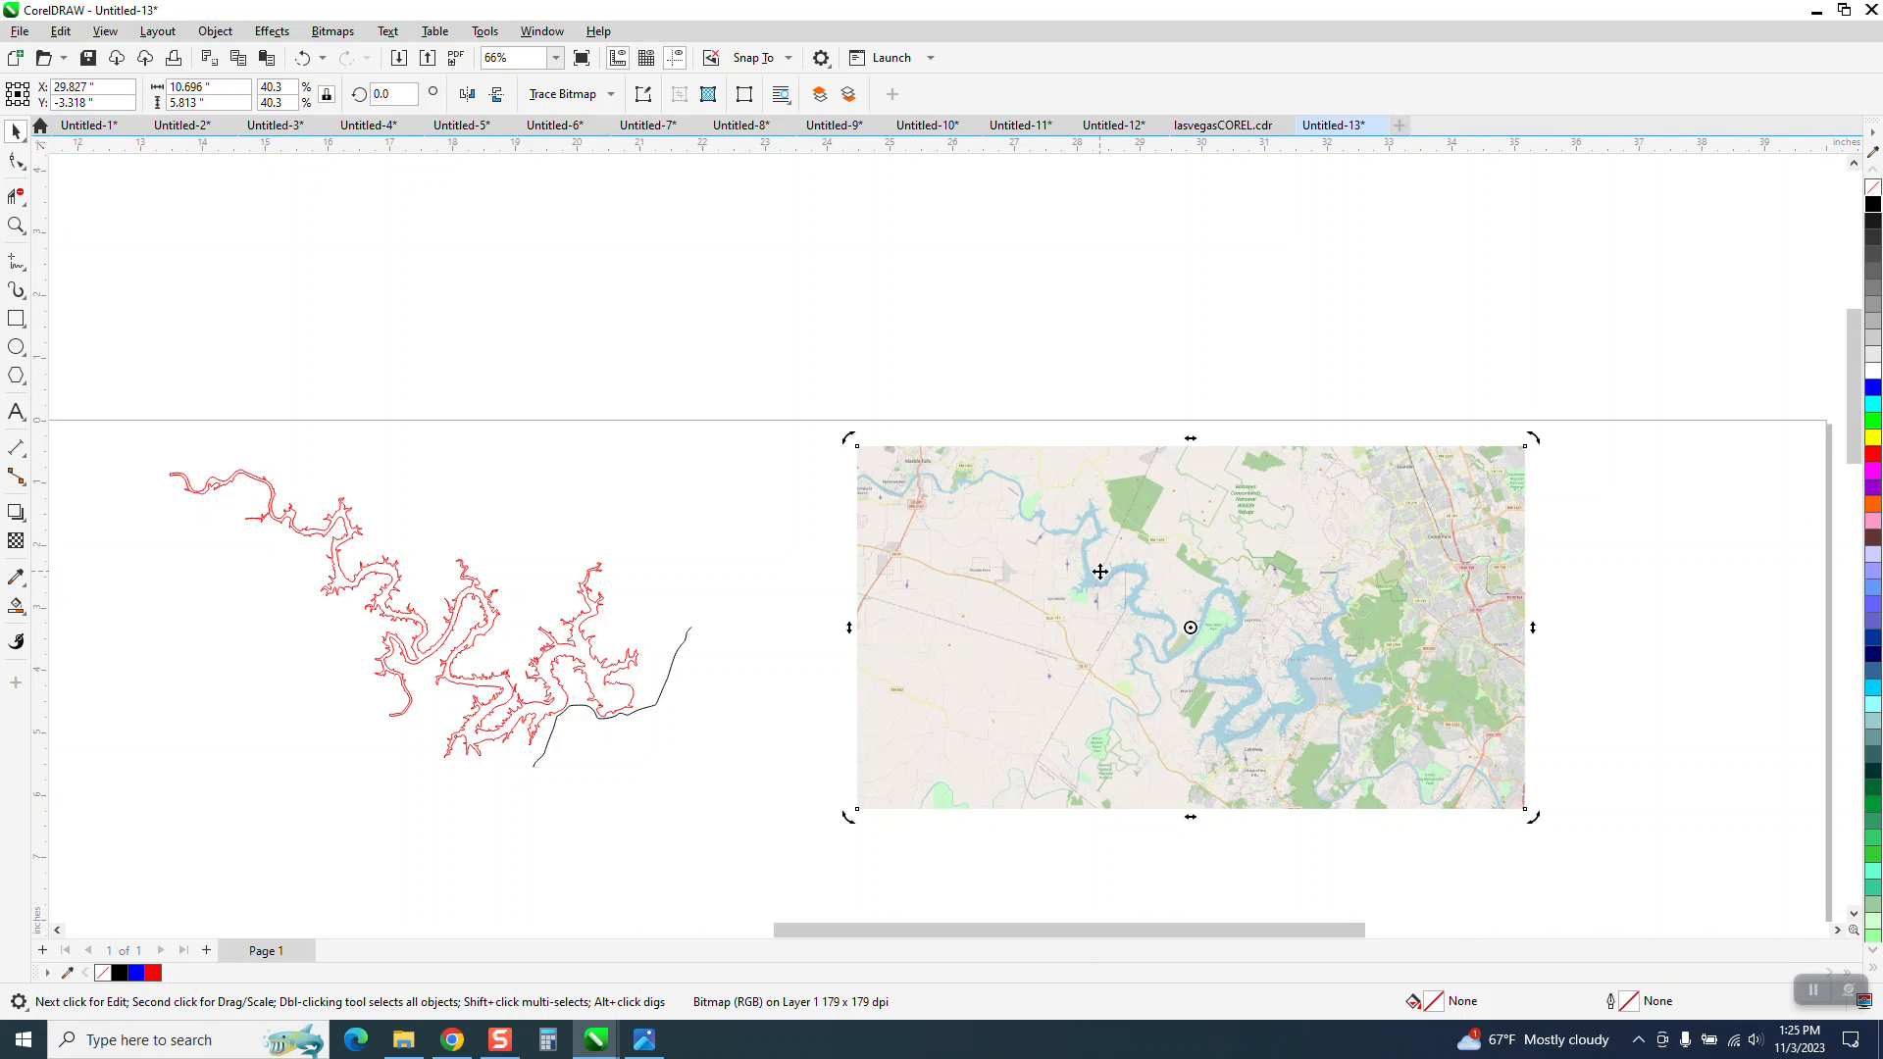
{"action": "key", "text": "Left"}
Set the document's default artistic text size to 10 pt for labelling the Lago Vista area.
{"action": "key", "text": "z"}
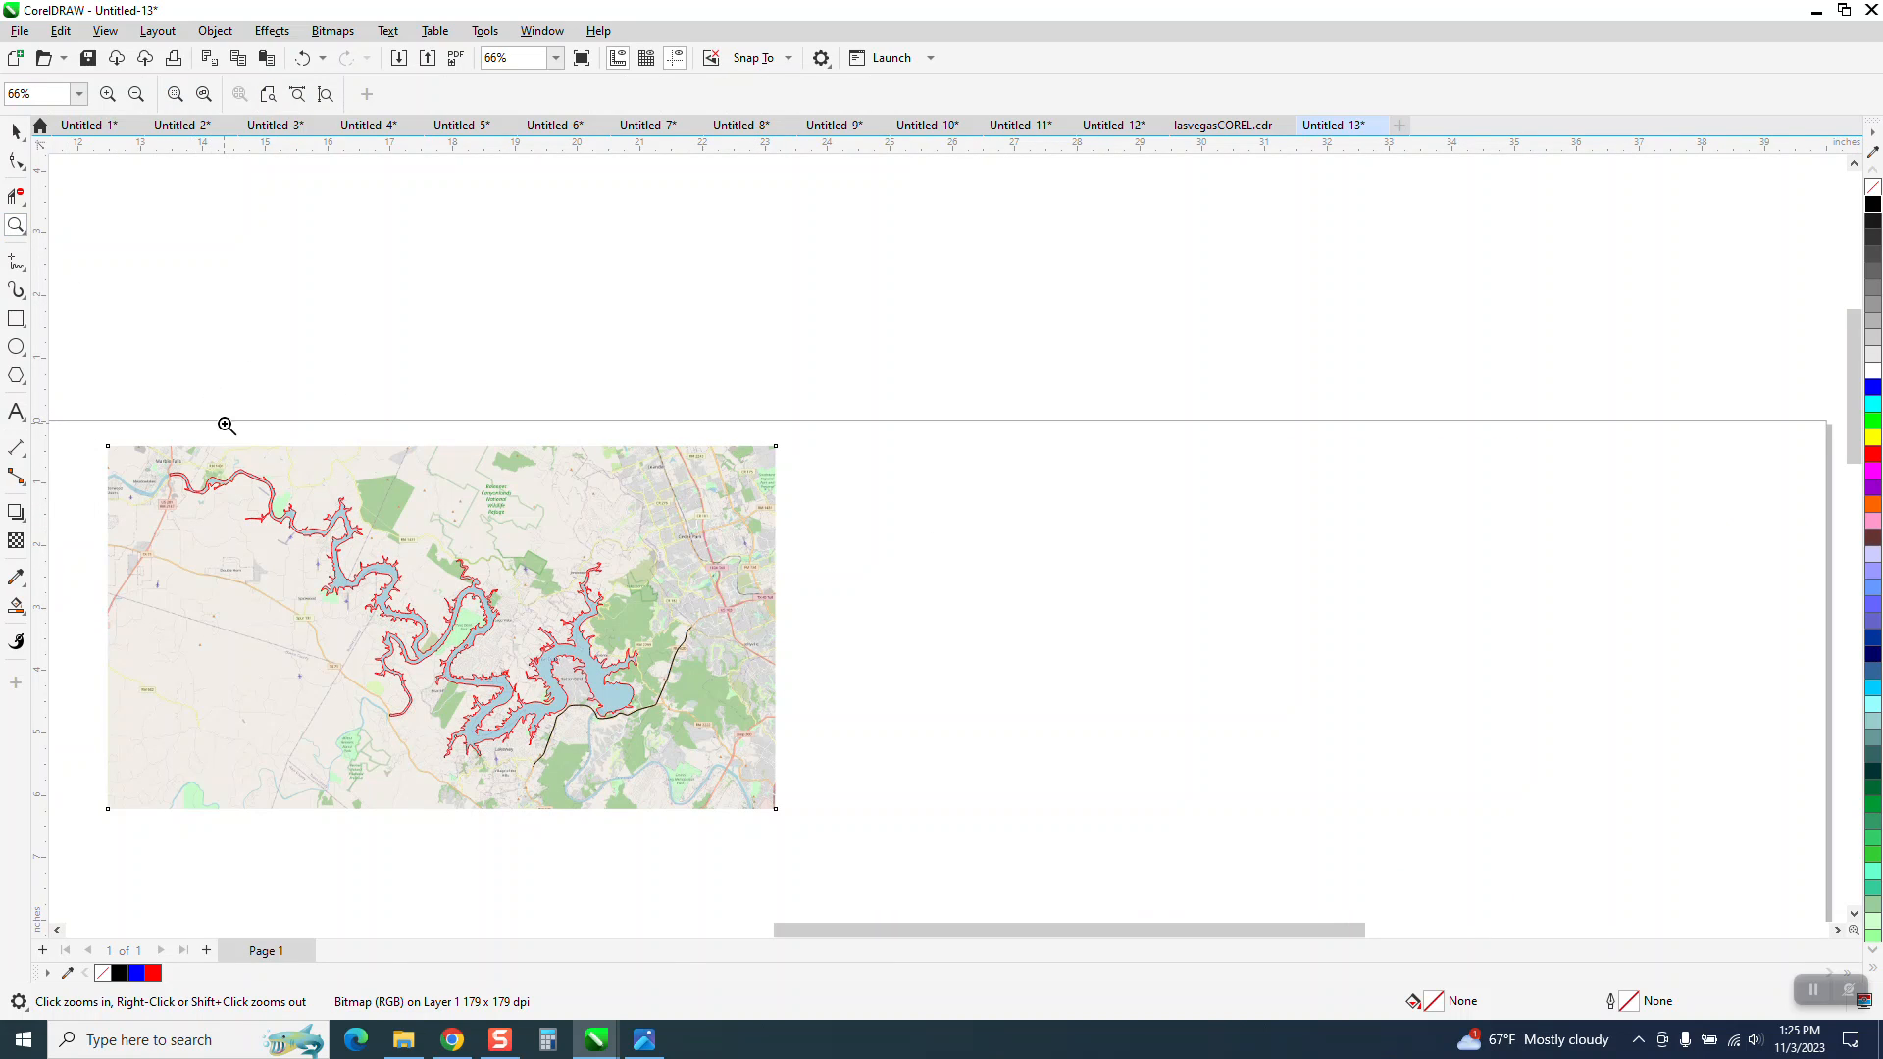
{"action": "left_click_drag", "start_coordinate": [634, 728], "coordinate": [683, 739]}
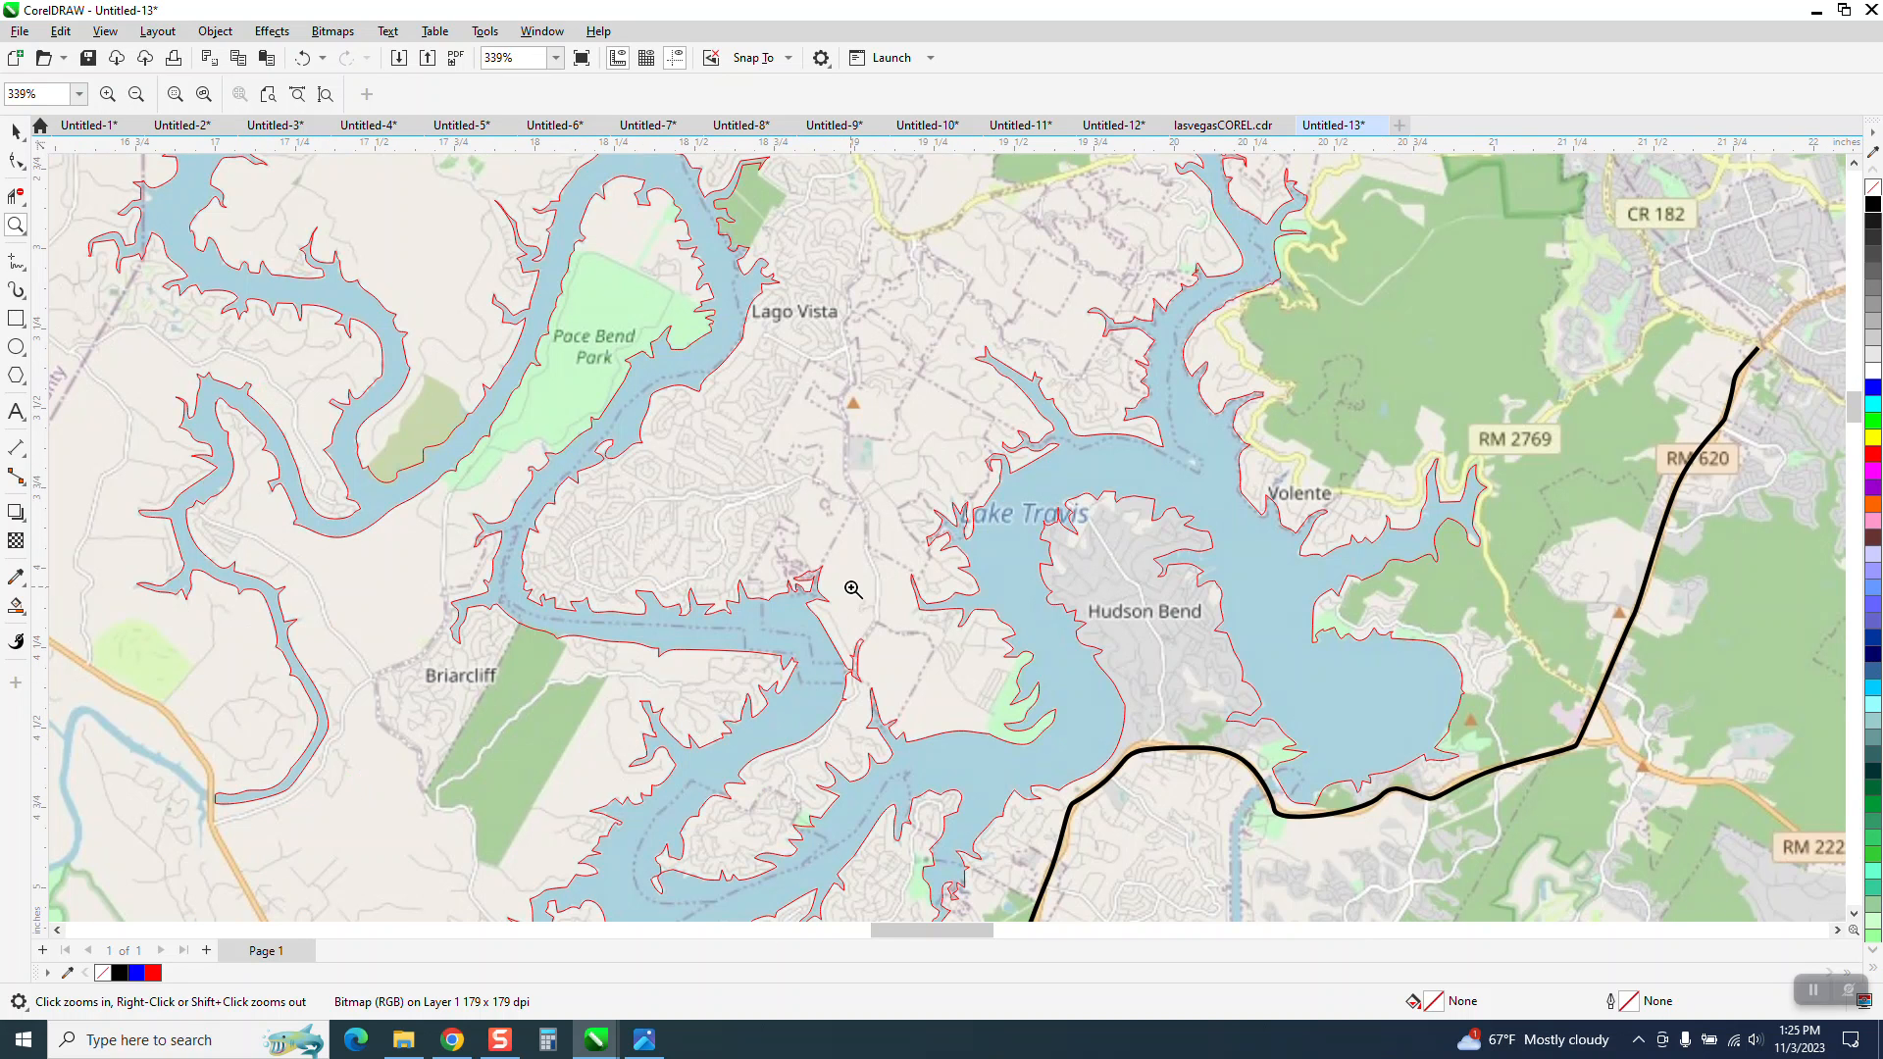
{"action": "scroll", "coordinate": [861, 374], "scroll_direction": "up", "scroll_amount": 5}
{"action": "scroll", "coordinate": [1026, 432], "scroll_direction": "down", "scroll_amount": 1}
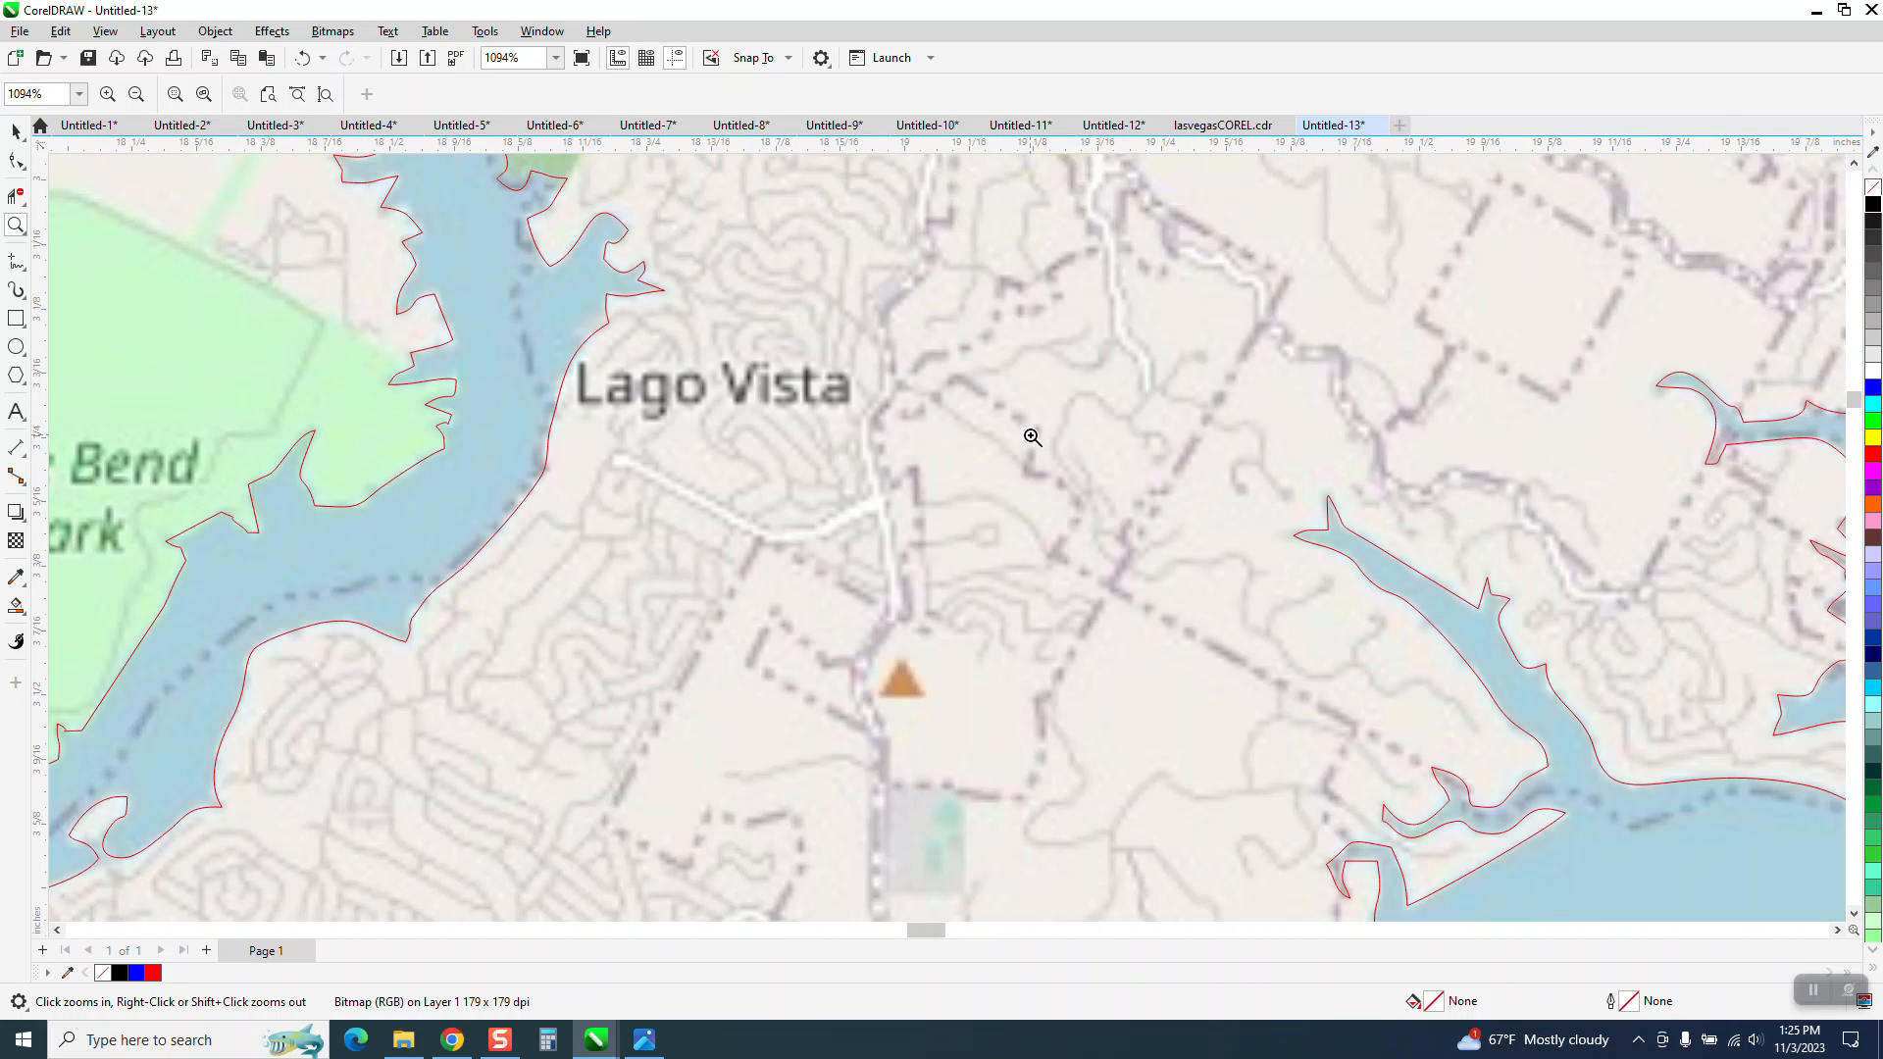
{"action": "left_click", "coordinate": [15, 135]}
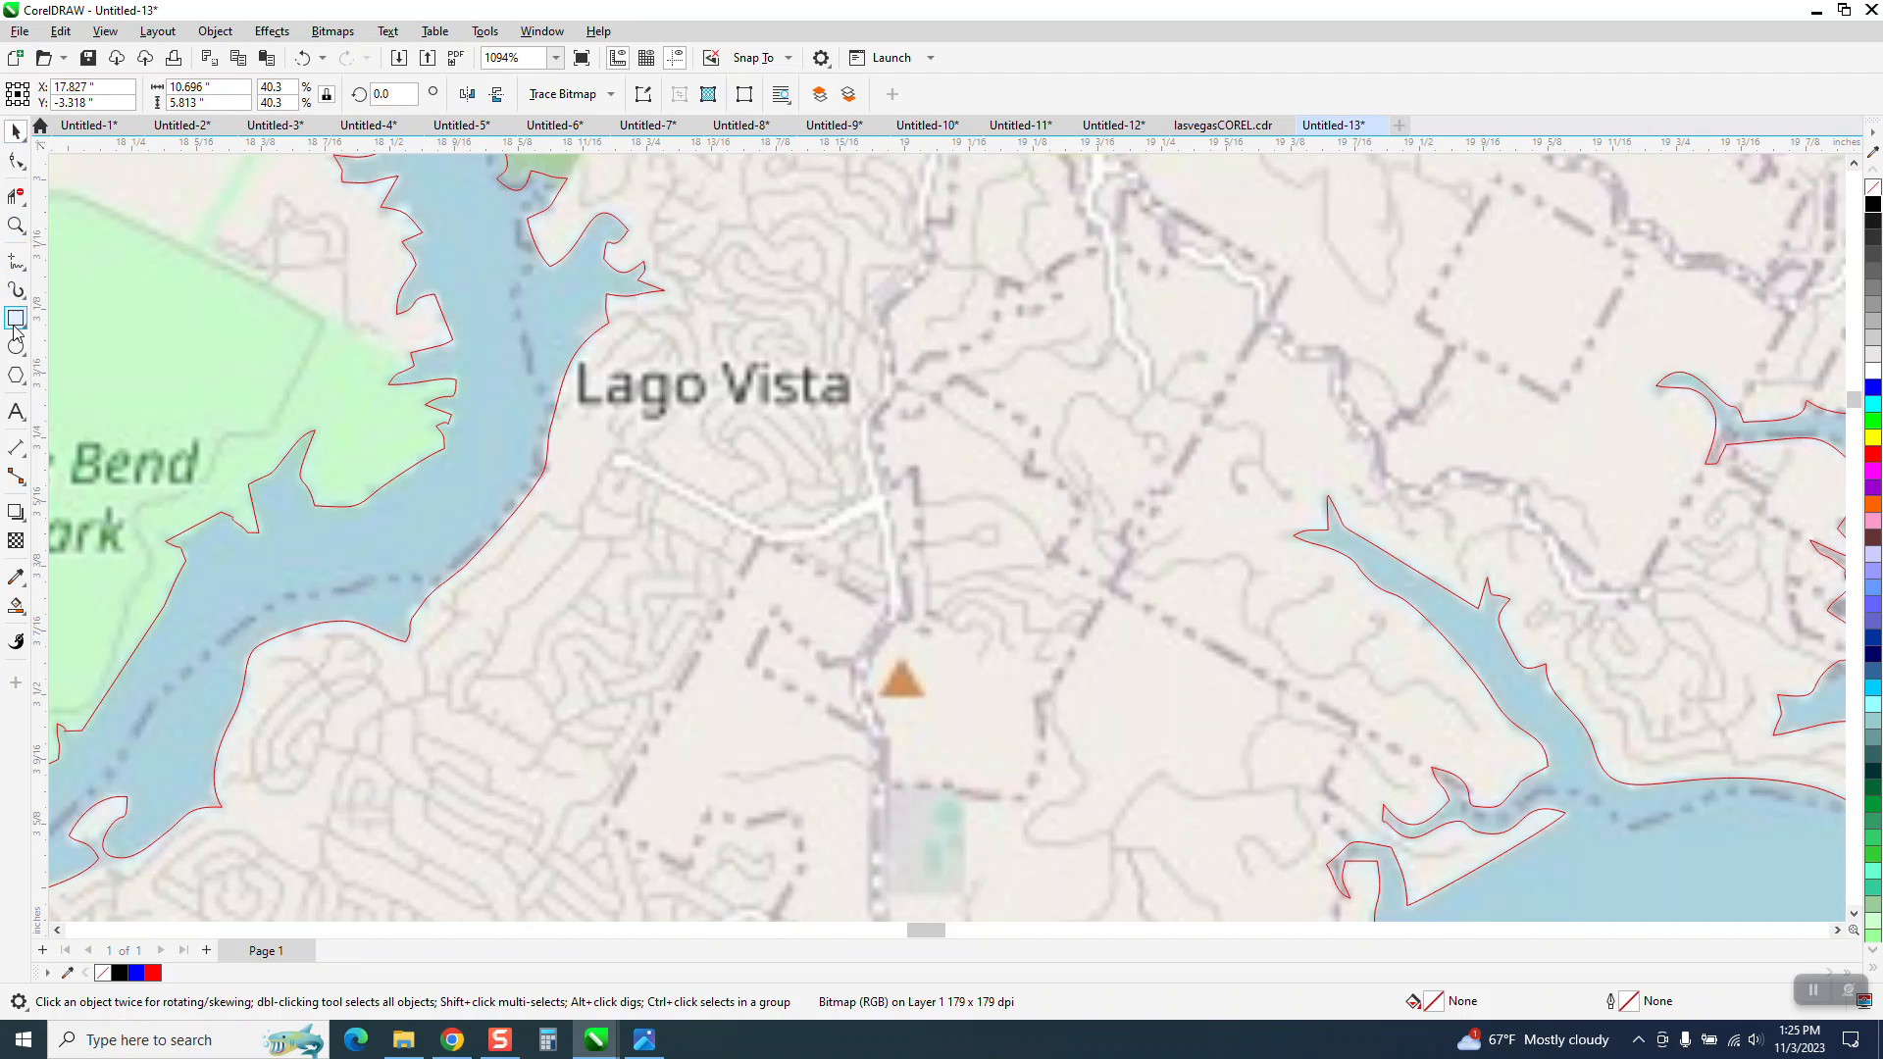
{"action": "left_click", "coordinate": [15, 412]}
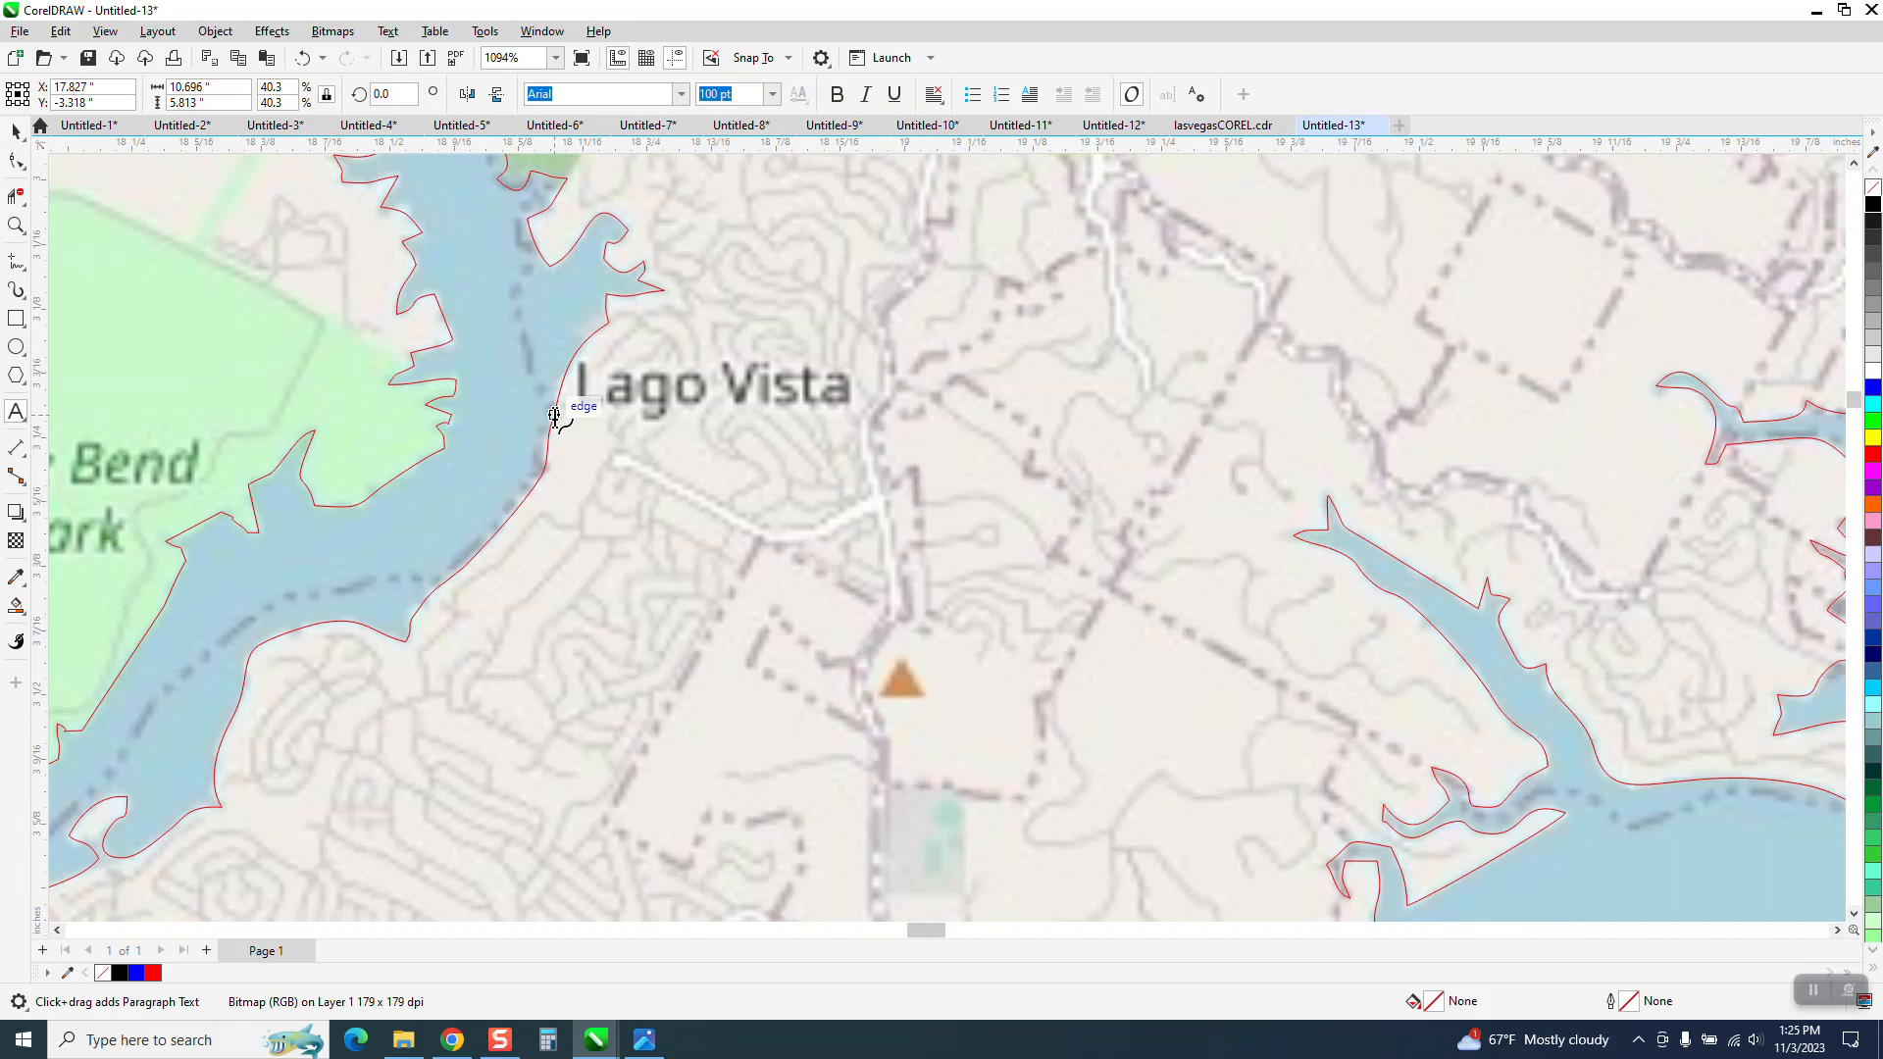
{"action": "left_click", "coordinate": [773, 95]}
{"action": "left_click", "coordinate": [723, 310]}
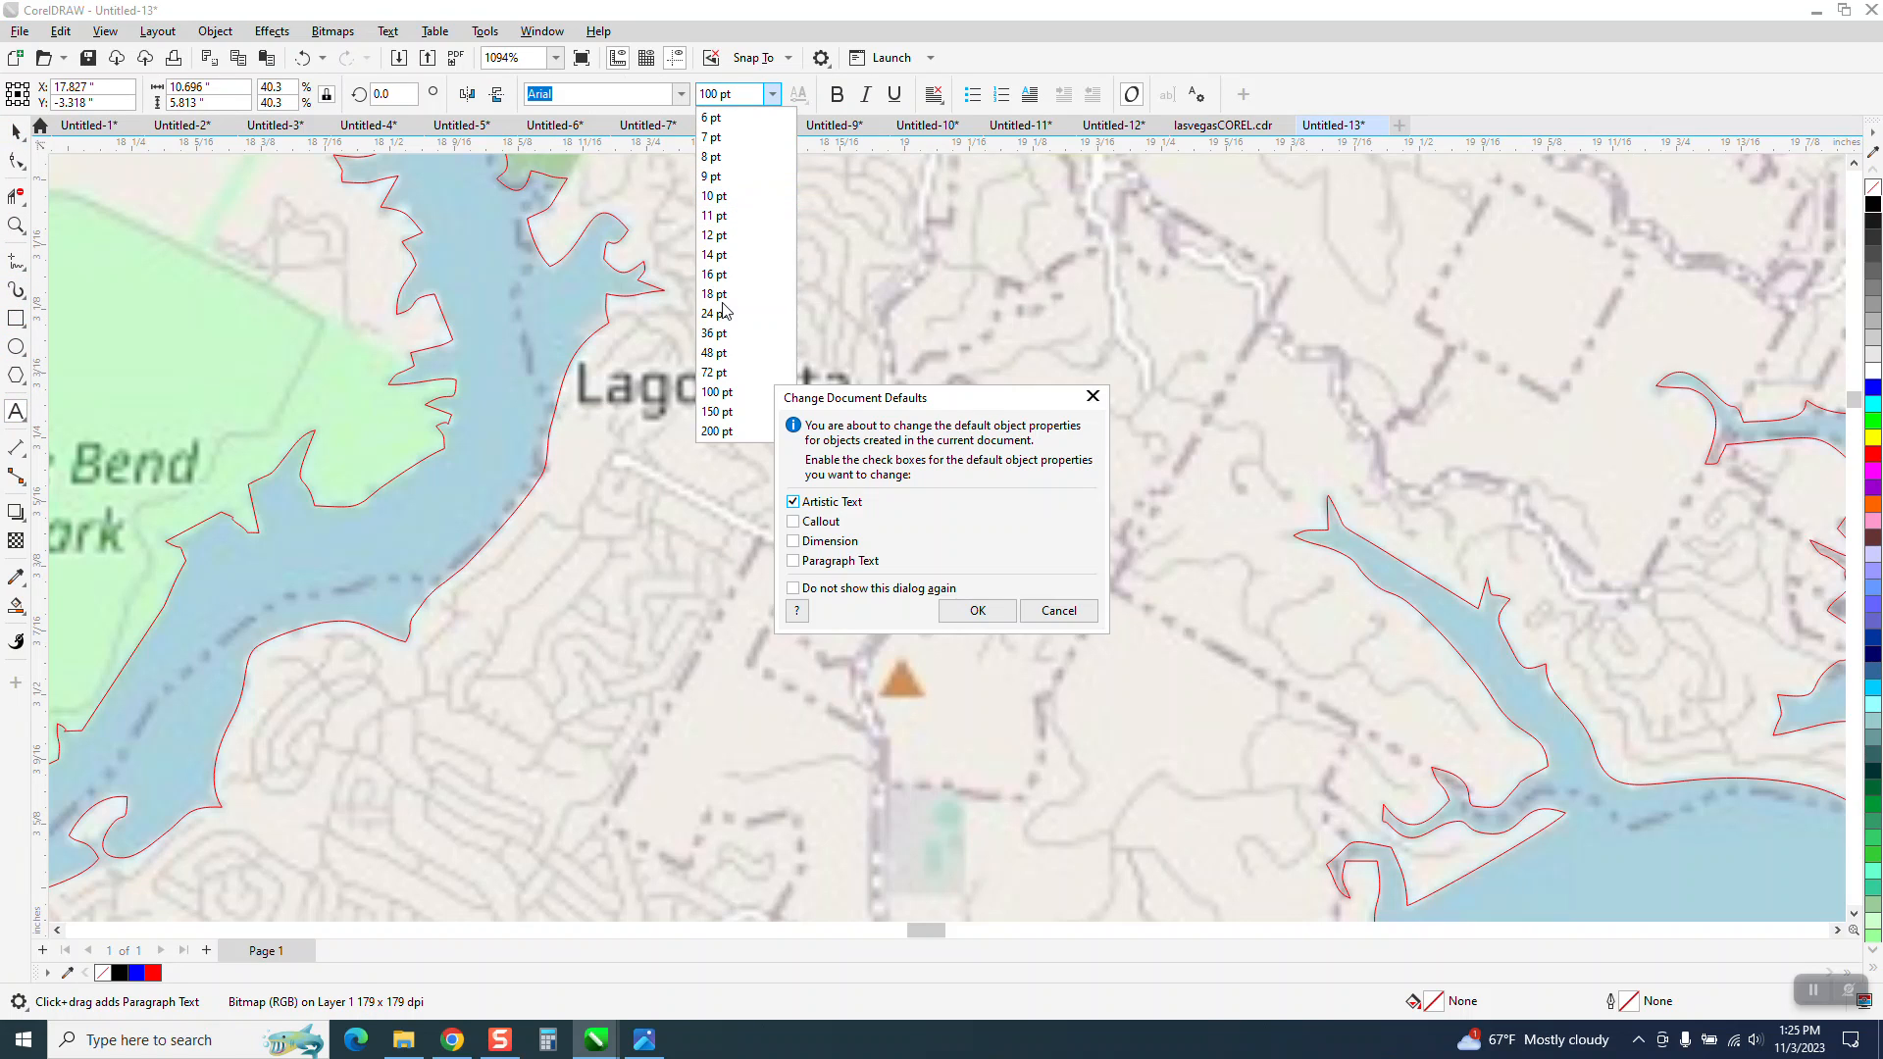
{"action": "left_click", "coordinate": [978, 610]}
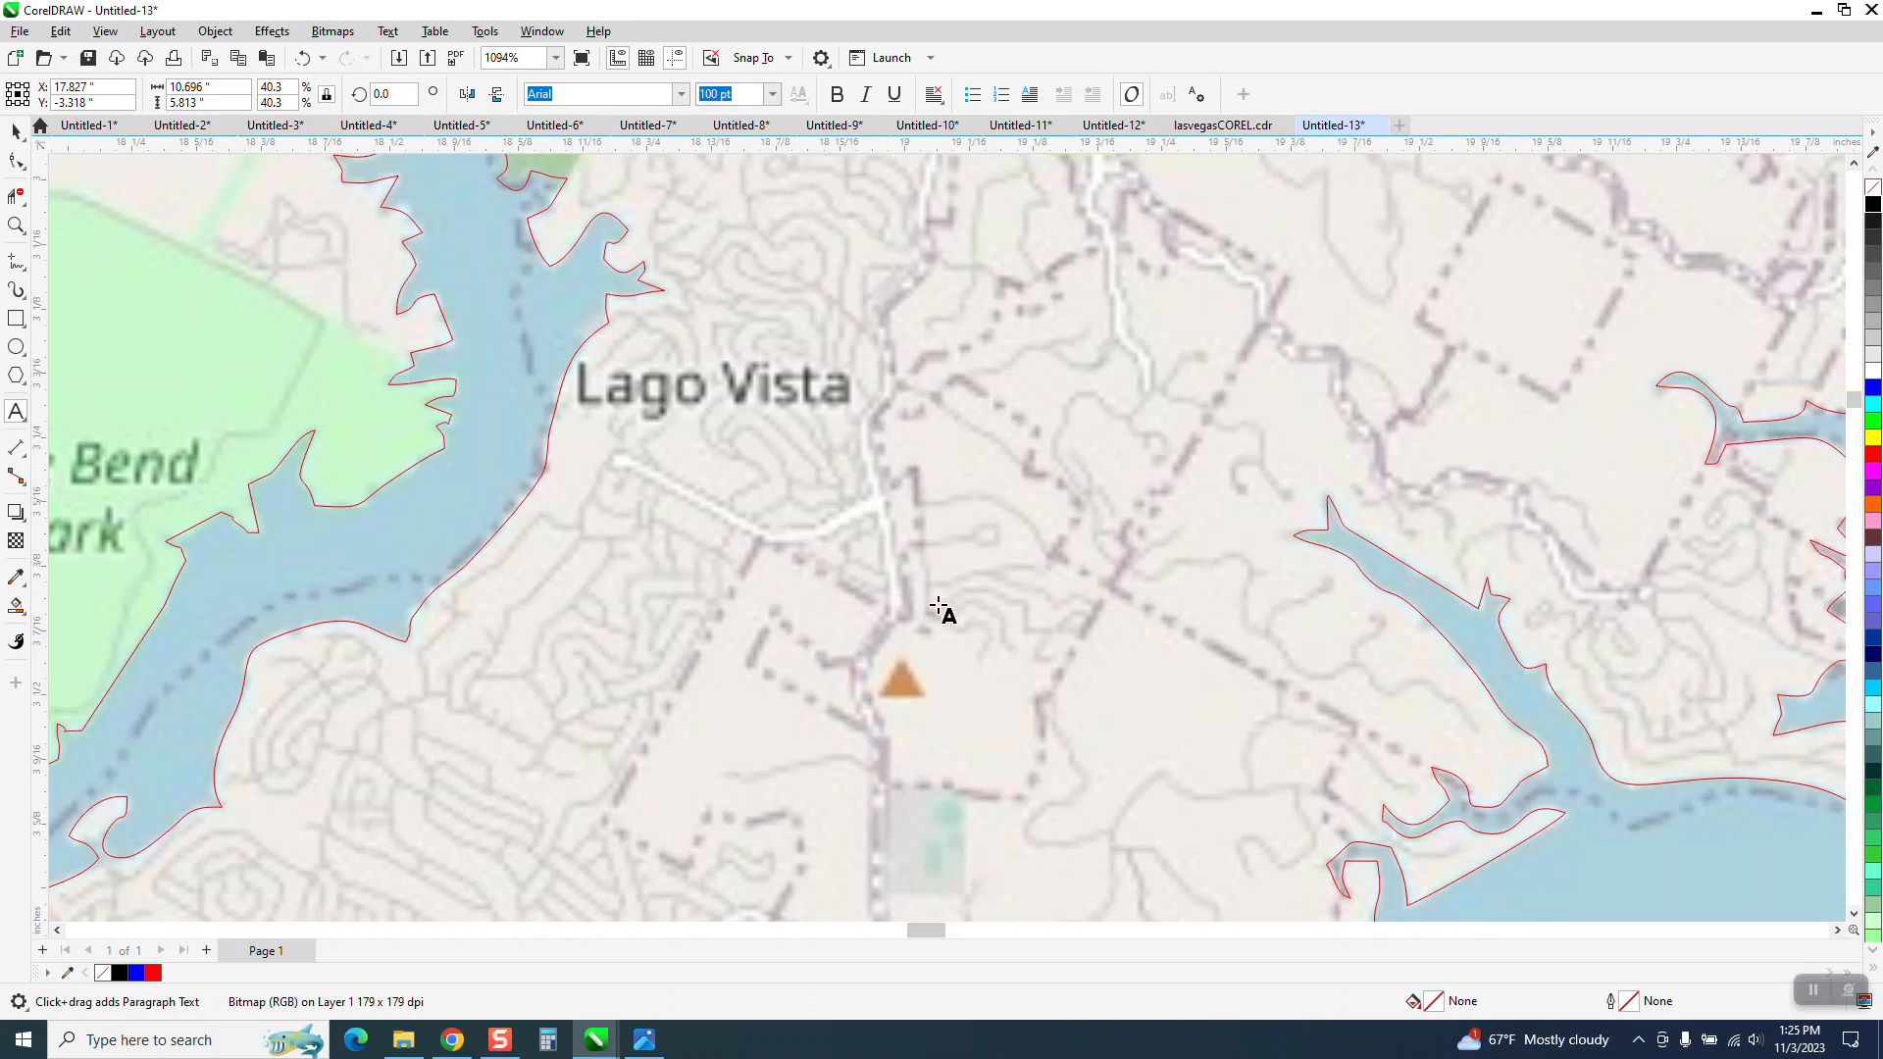
Add a two-line "Lago Vista" text label and scale it down to about 3.6 pt over the map's Lago Vista name.
{"action": "left_click", "coordinate": [705, 517]}
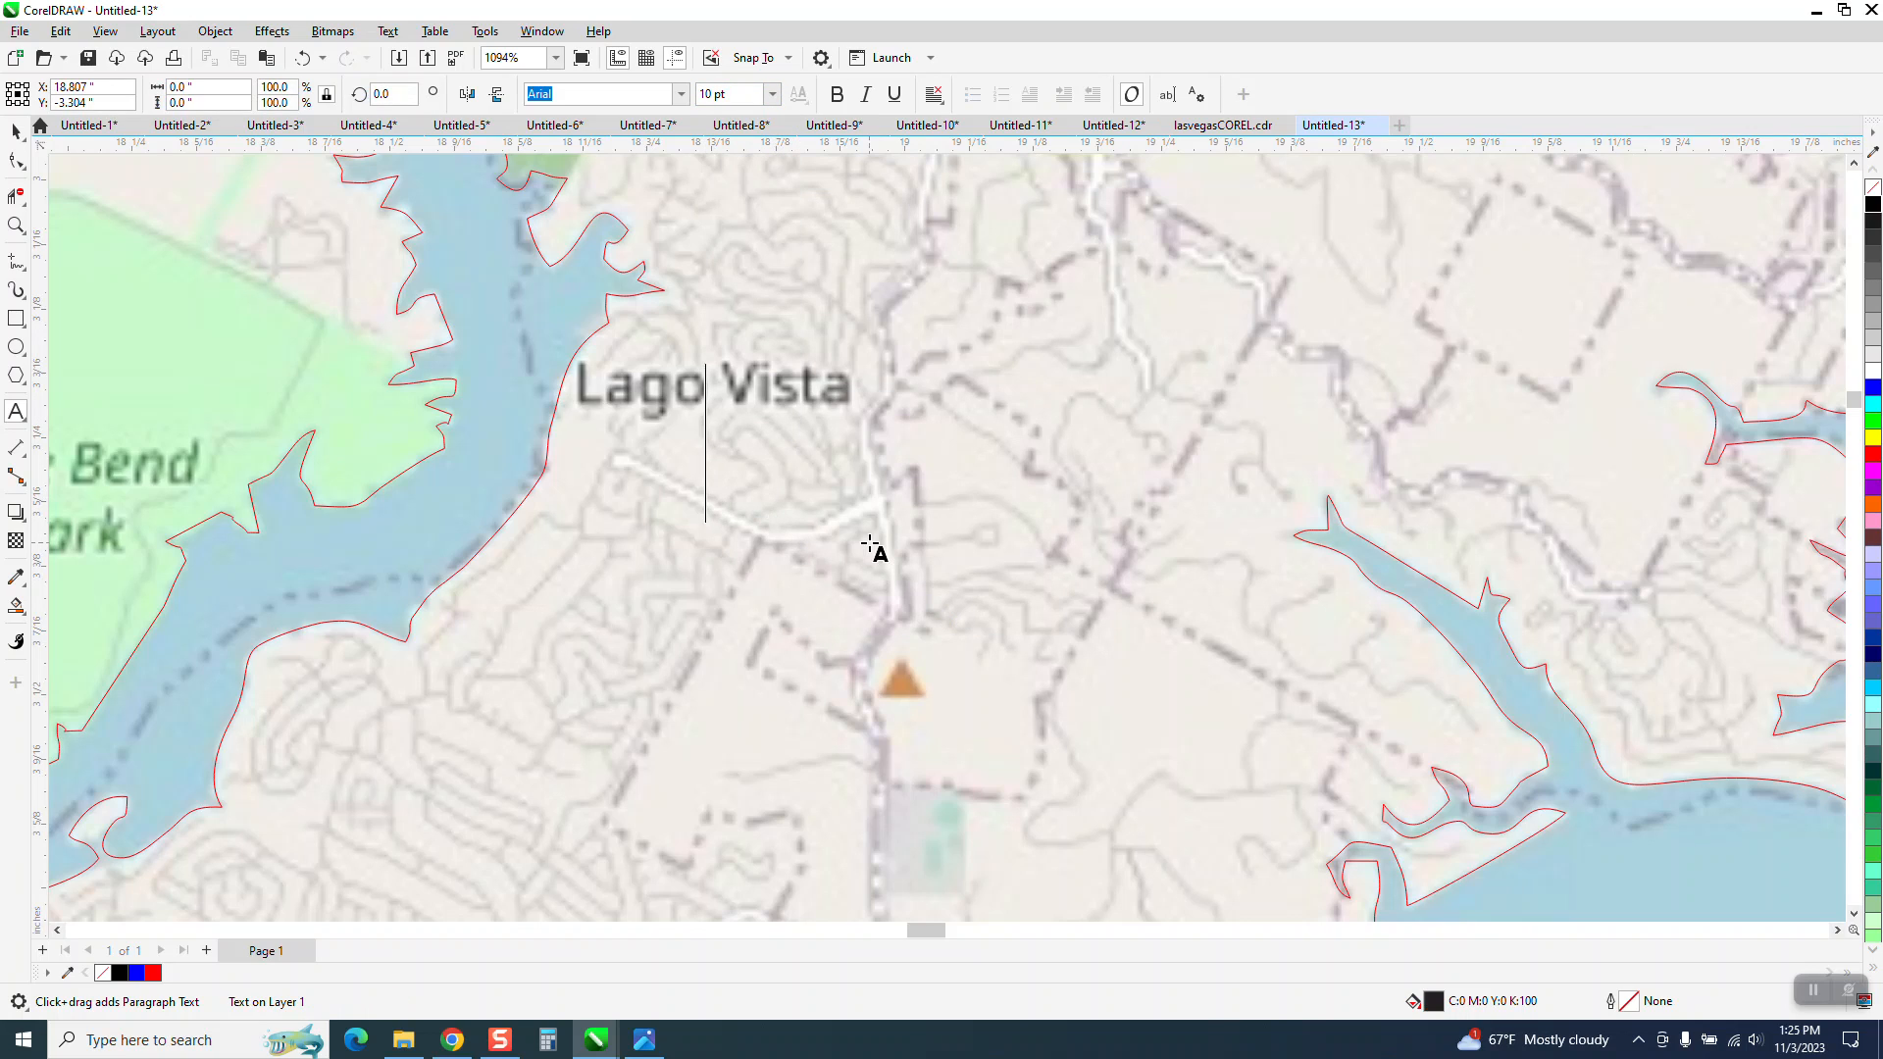
{"action": "type", "text": "Lo"}
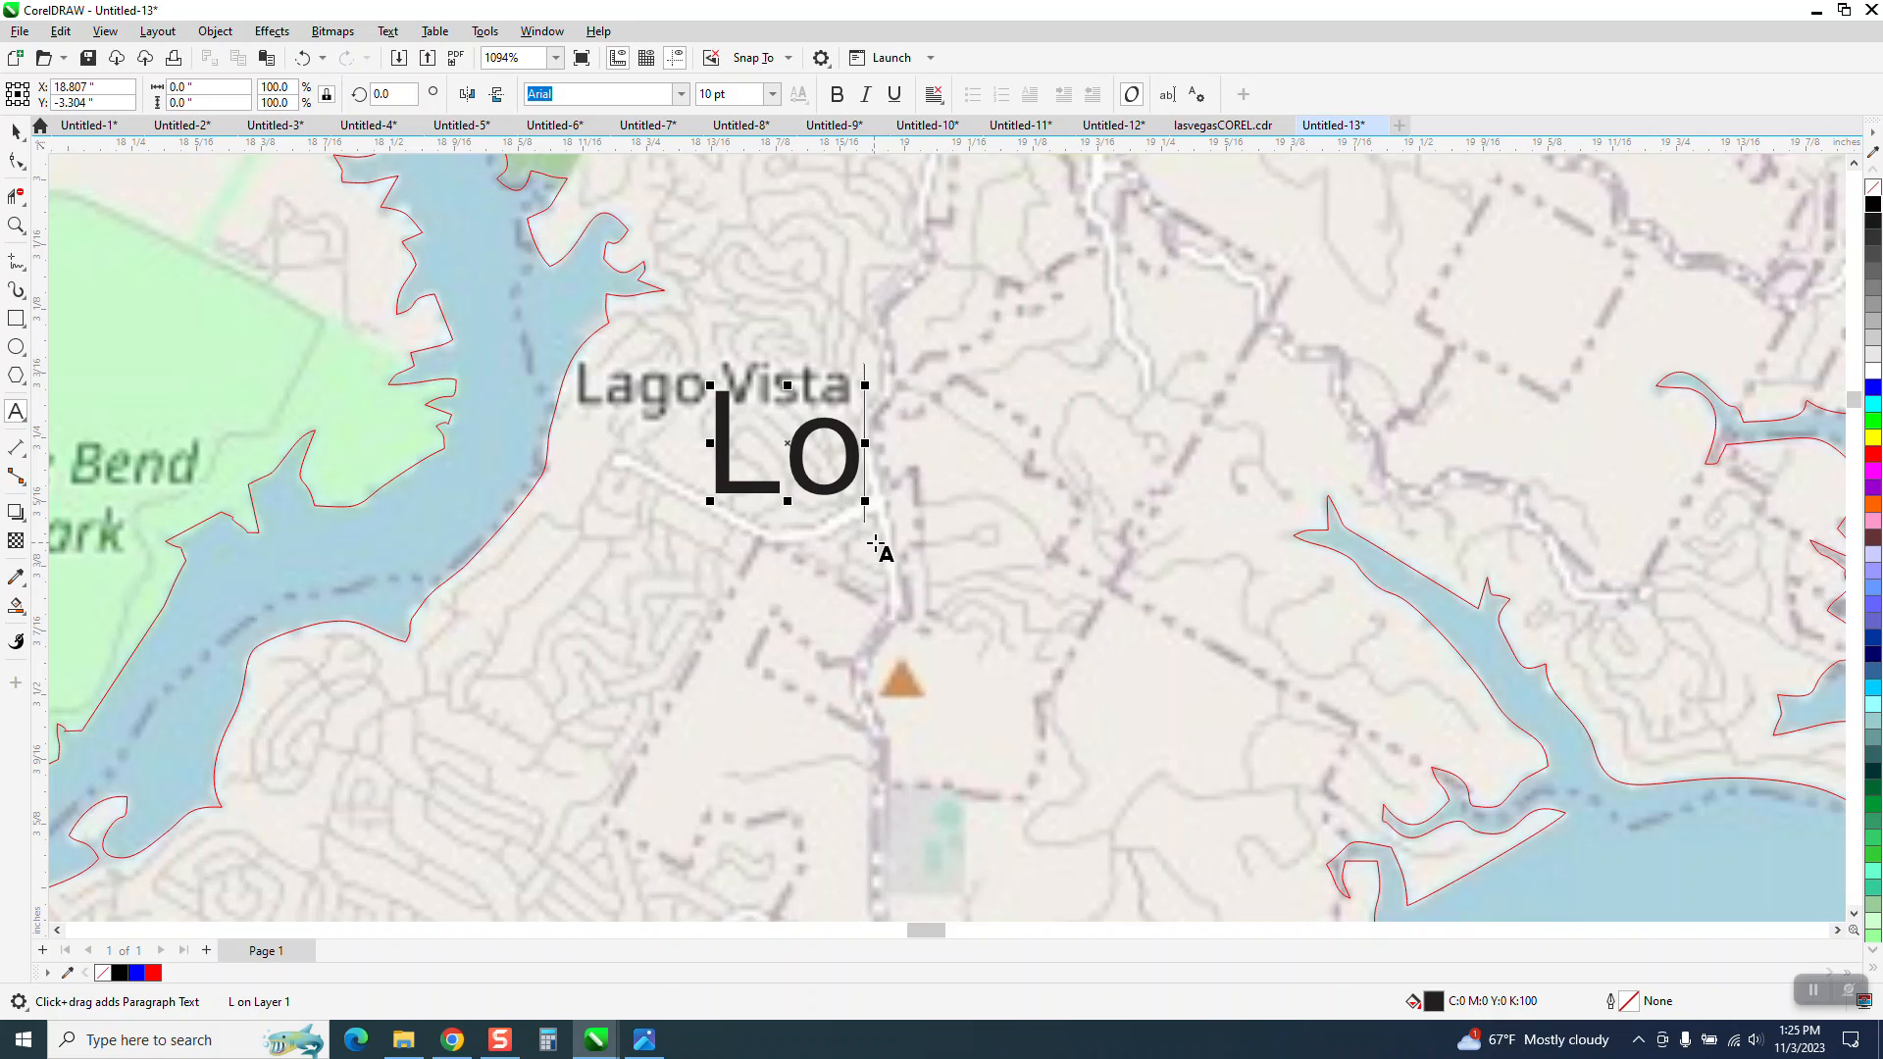
{"action": "key", "text": "BackSpace"}
{"action": "type", "text": "ago"}
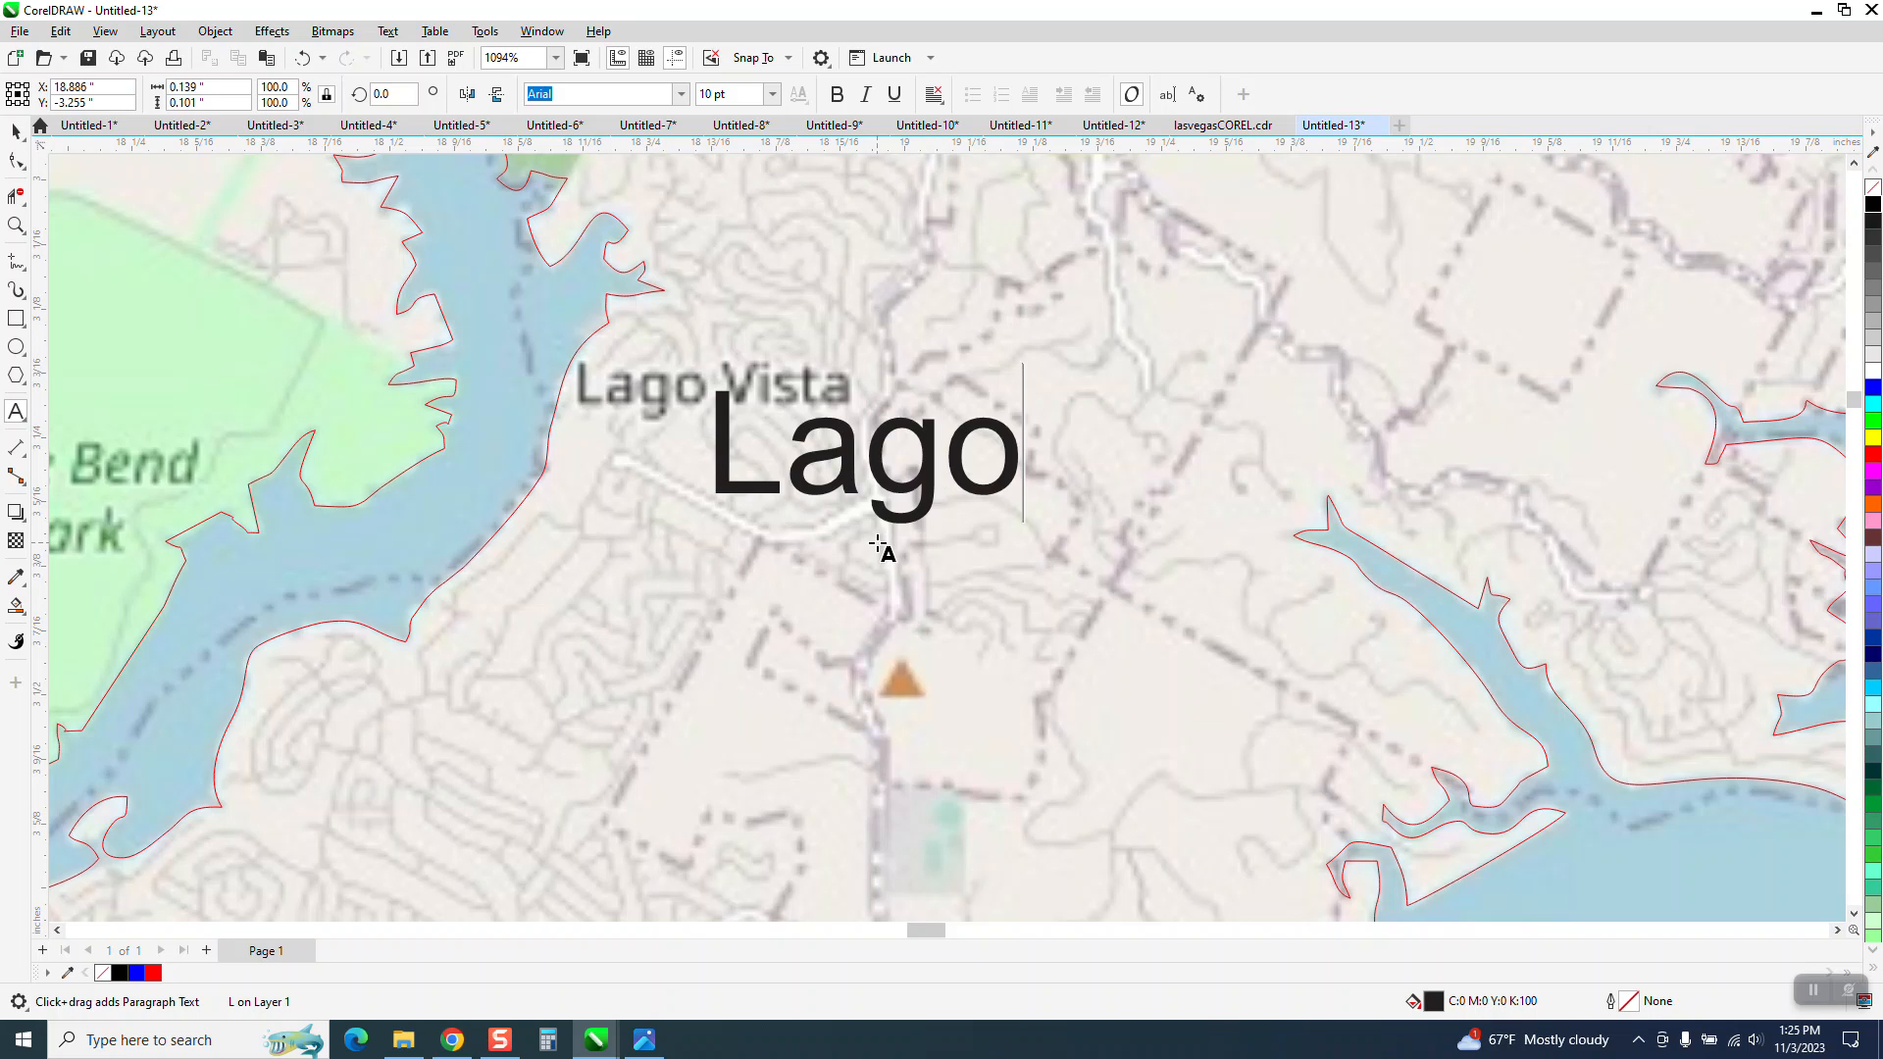
{"action": "key", "text": "Return"}
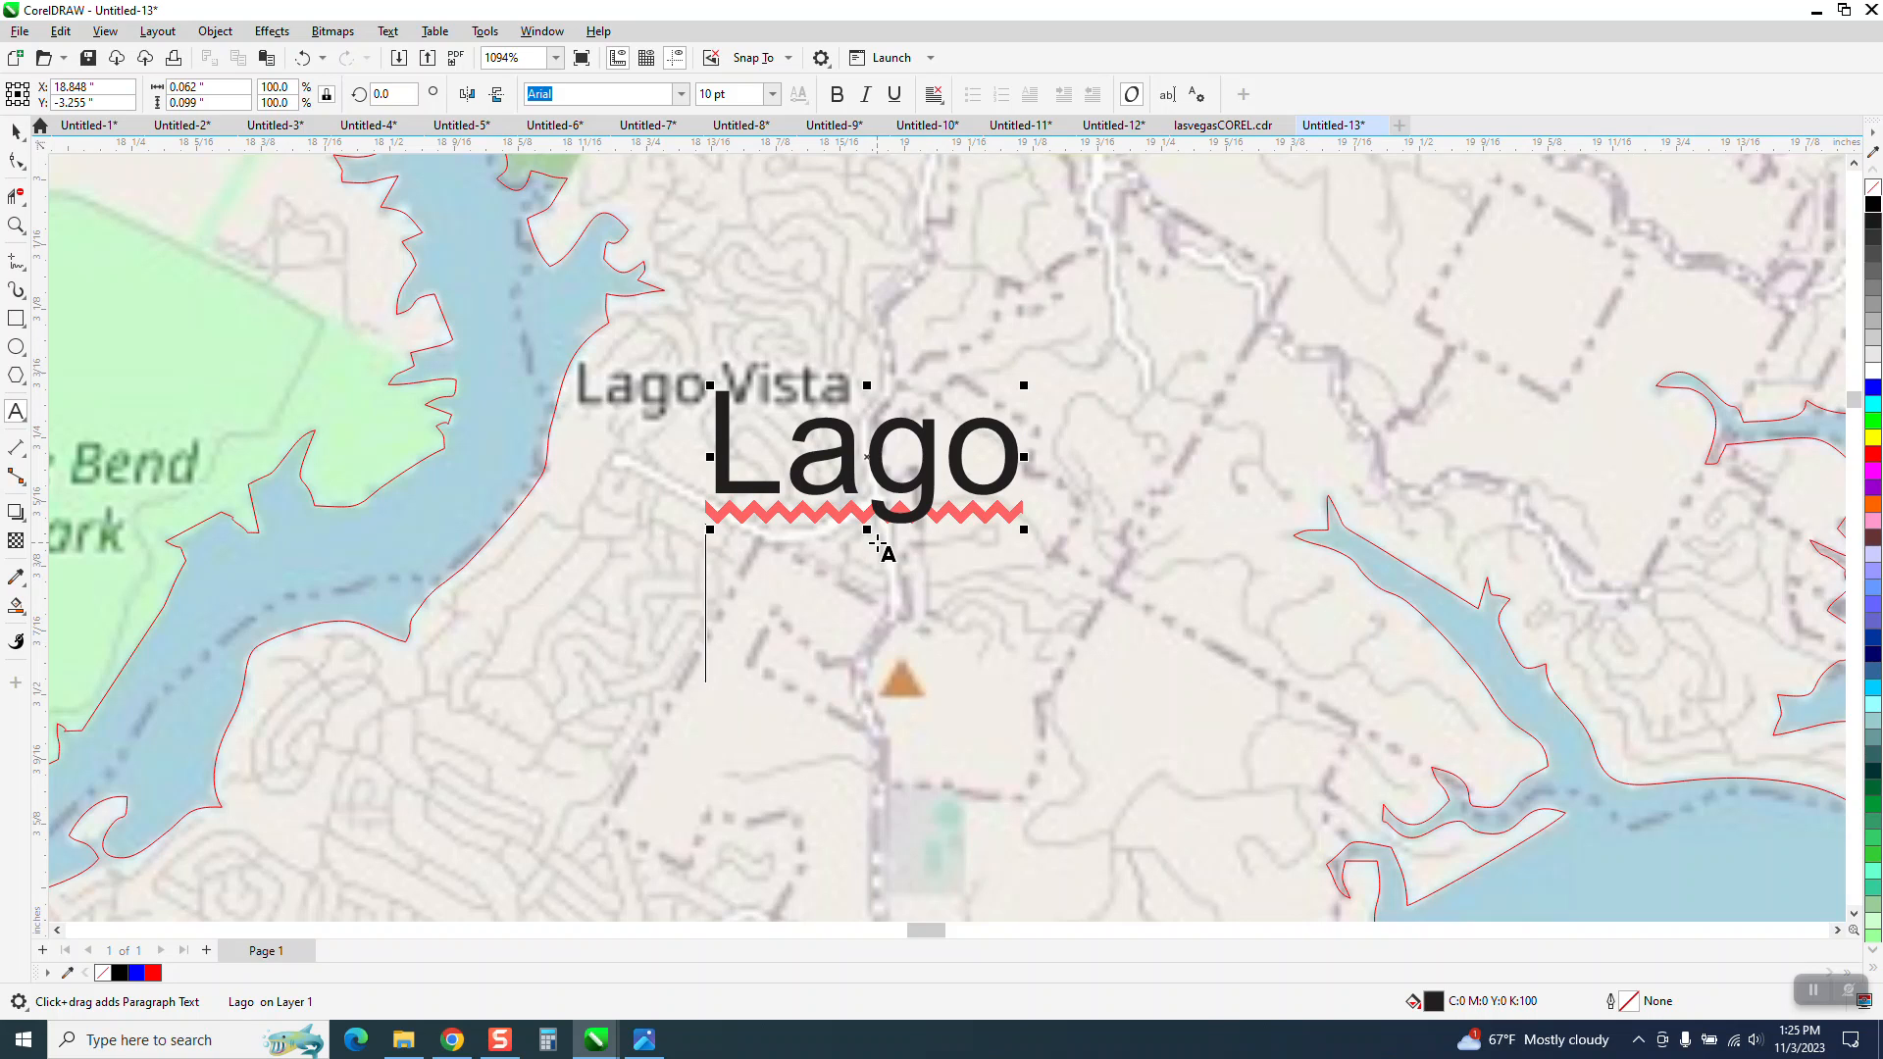
{"action": "type", "text": "V"}
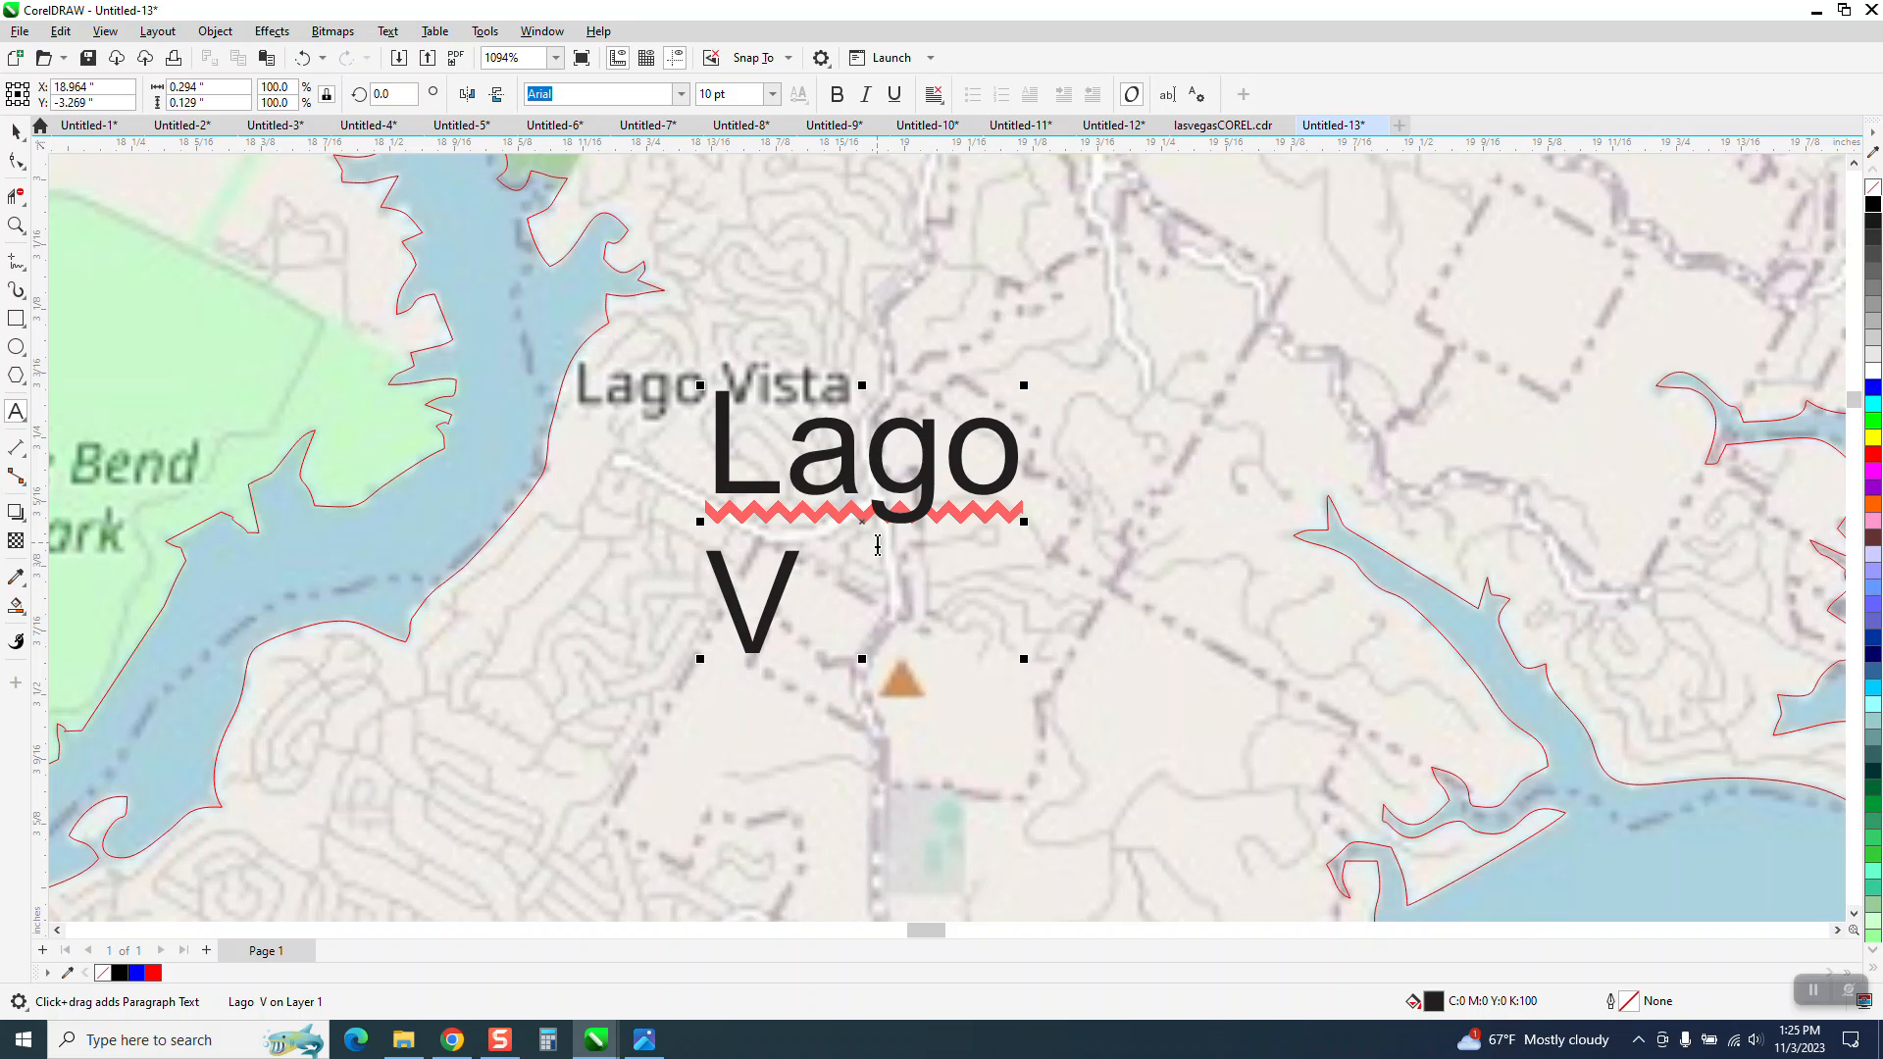
{"action": "type", "text": "ista"}
{"action": "key", "text": "Escape"}
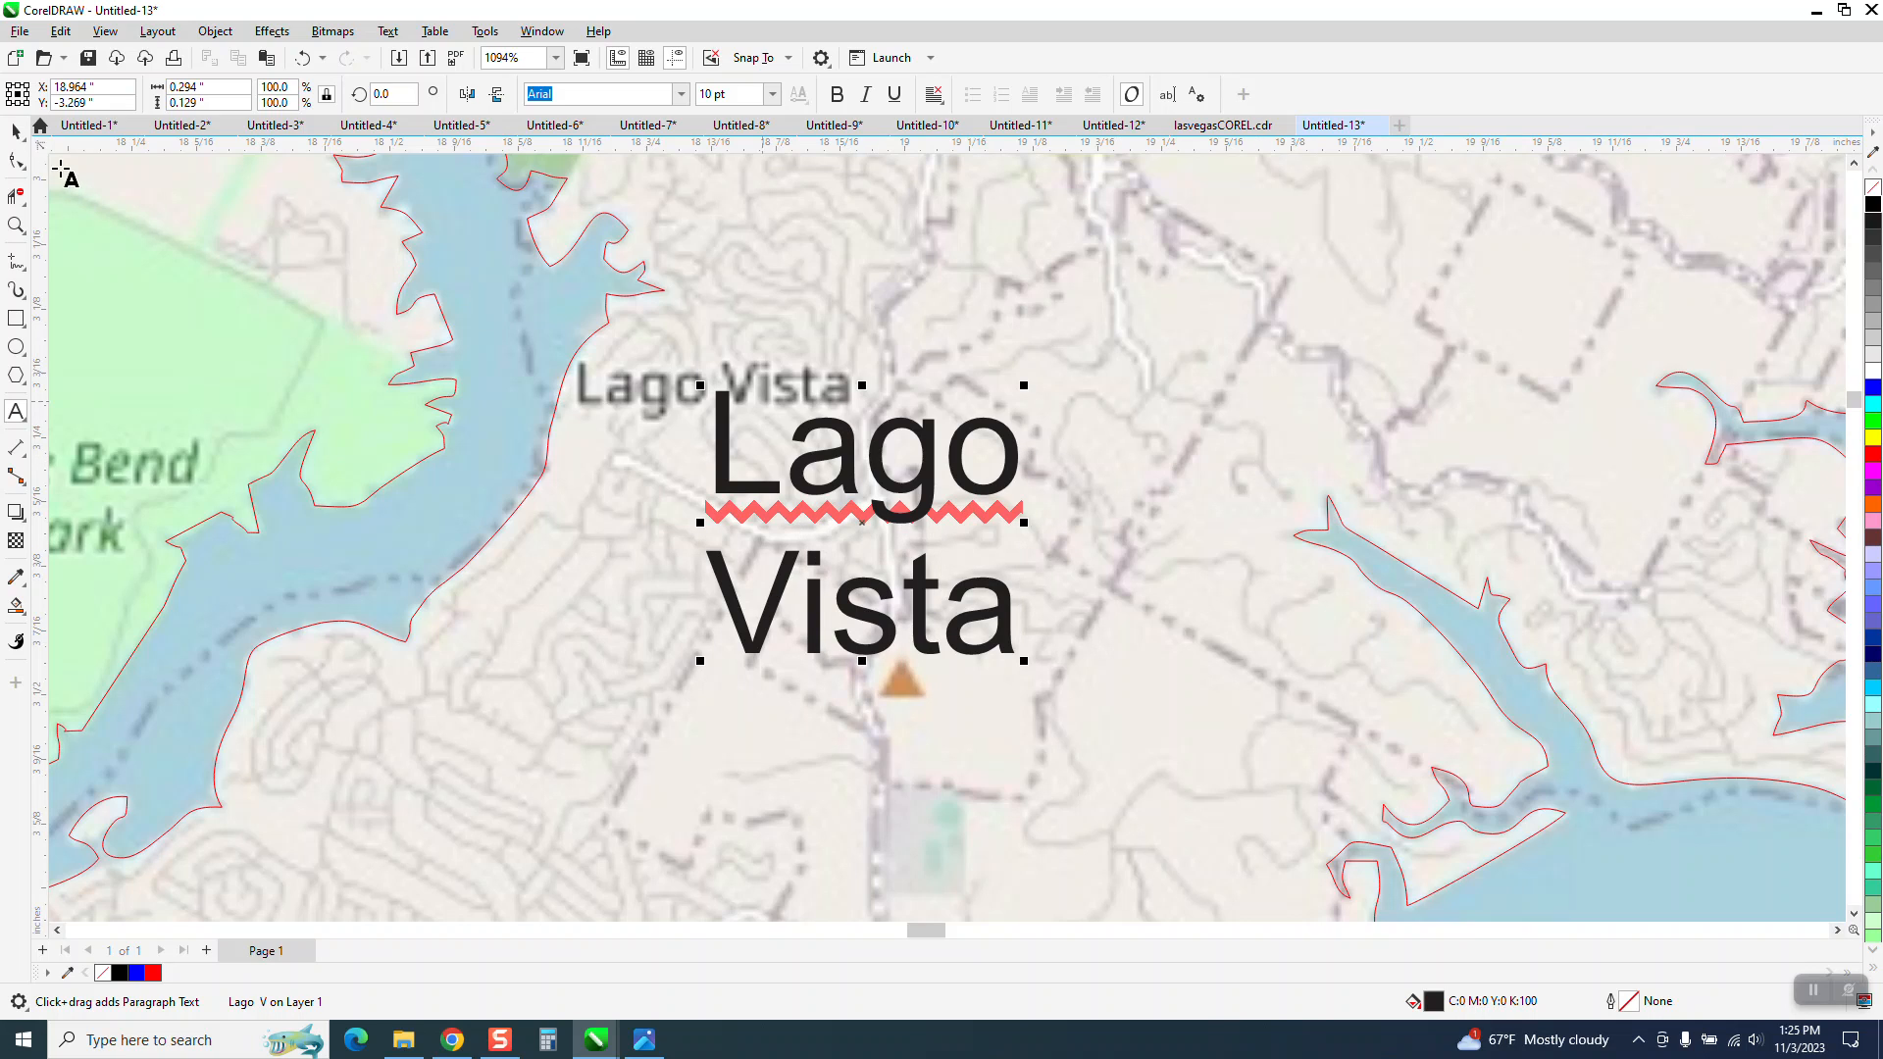
{"action": "left_click", "coordinate": [17, 131]}
{"action": "mouse_move", "coordinate": [1024, 386]}
{"action": "left_mouse_down"}
{"action": "mouse_move", "coordinate": [827, 545]}
{"action": "mouse_move", "coordinate": [677, 403]}
{"action": "mouse_move", "coordinate": [711, 396]}
{"action": "mouse_move", "coordinate": [694, 393]}
{"action": "left_mouse_up"}
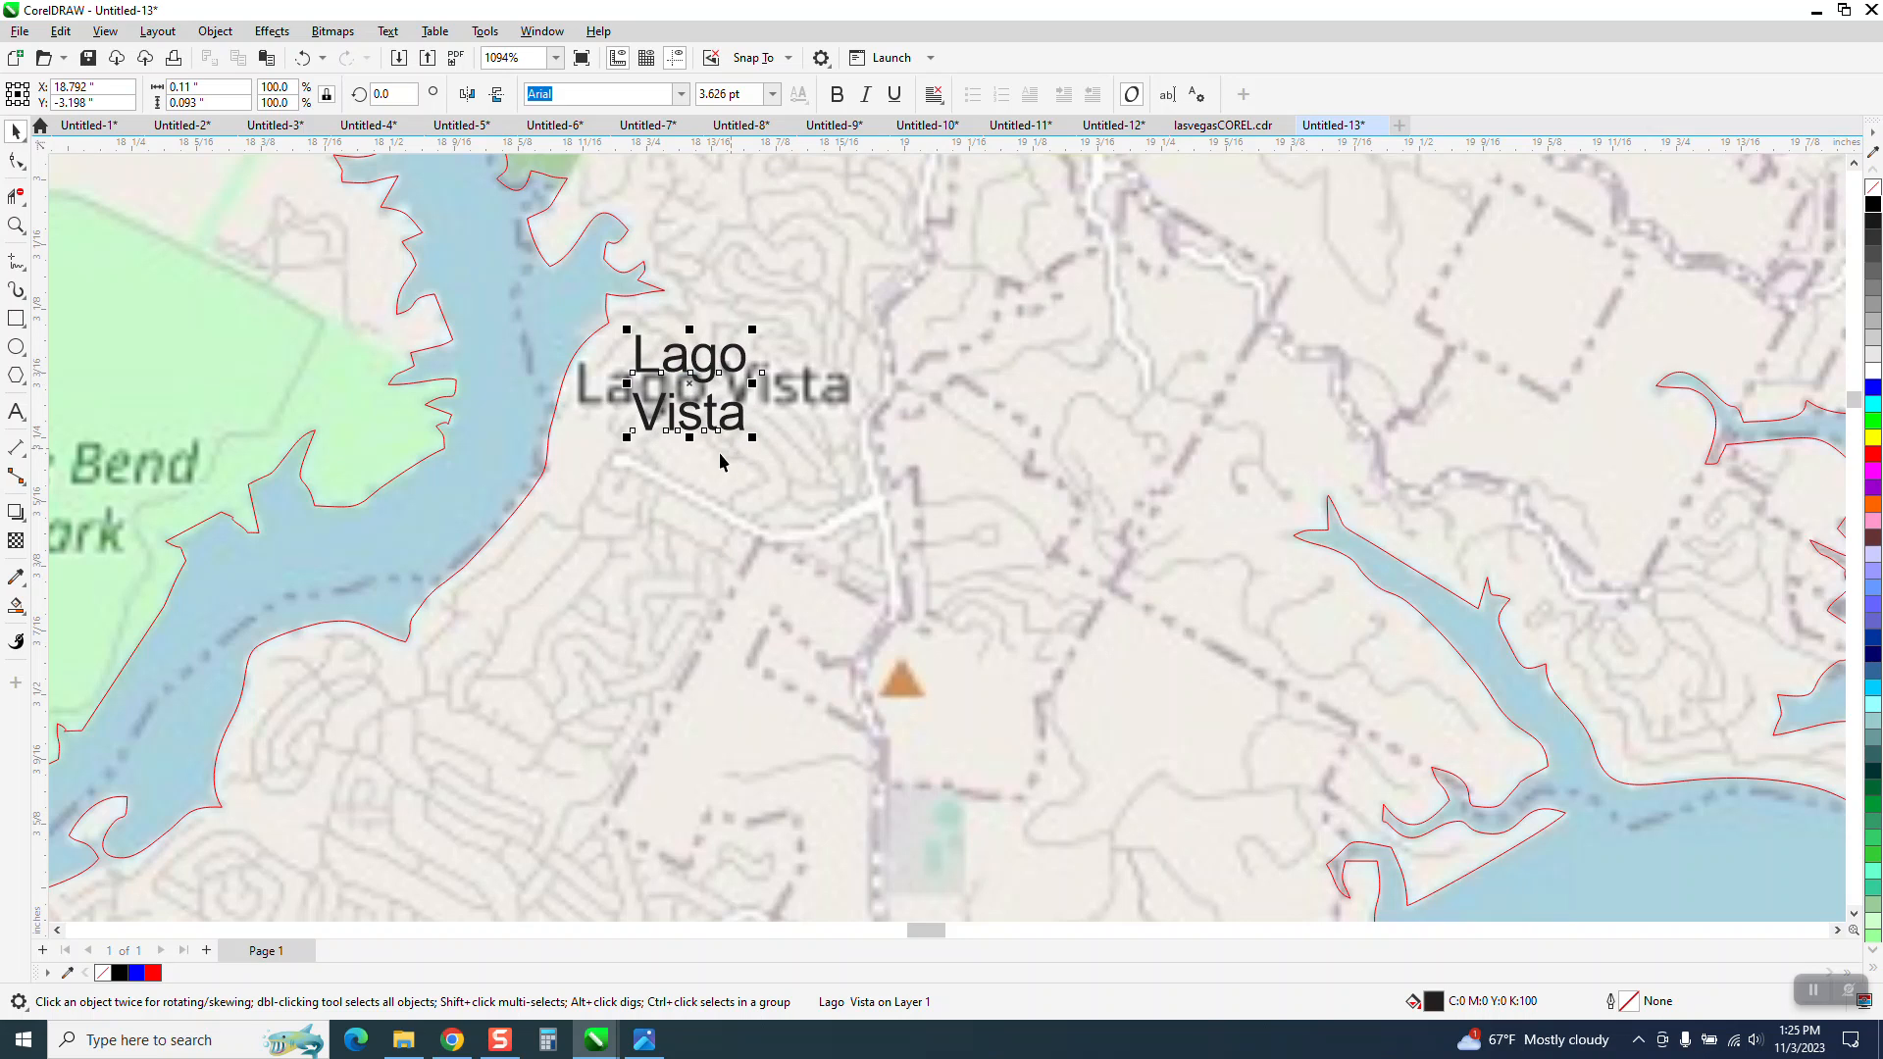
Draw a marker rectangle about 0.03 by 0.025 inches beside the Lago Vista label, filled black with no outline.
{"action": "left_click", "coordinate": [14, 226]}
{"action": "left_click_drag", "start_coordinate": [433, 302], "coordinate": [1008, 579]}
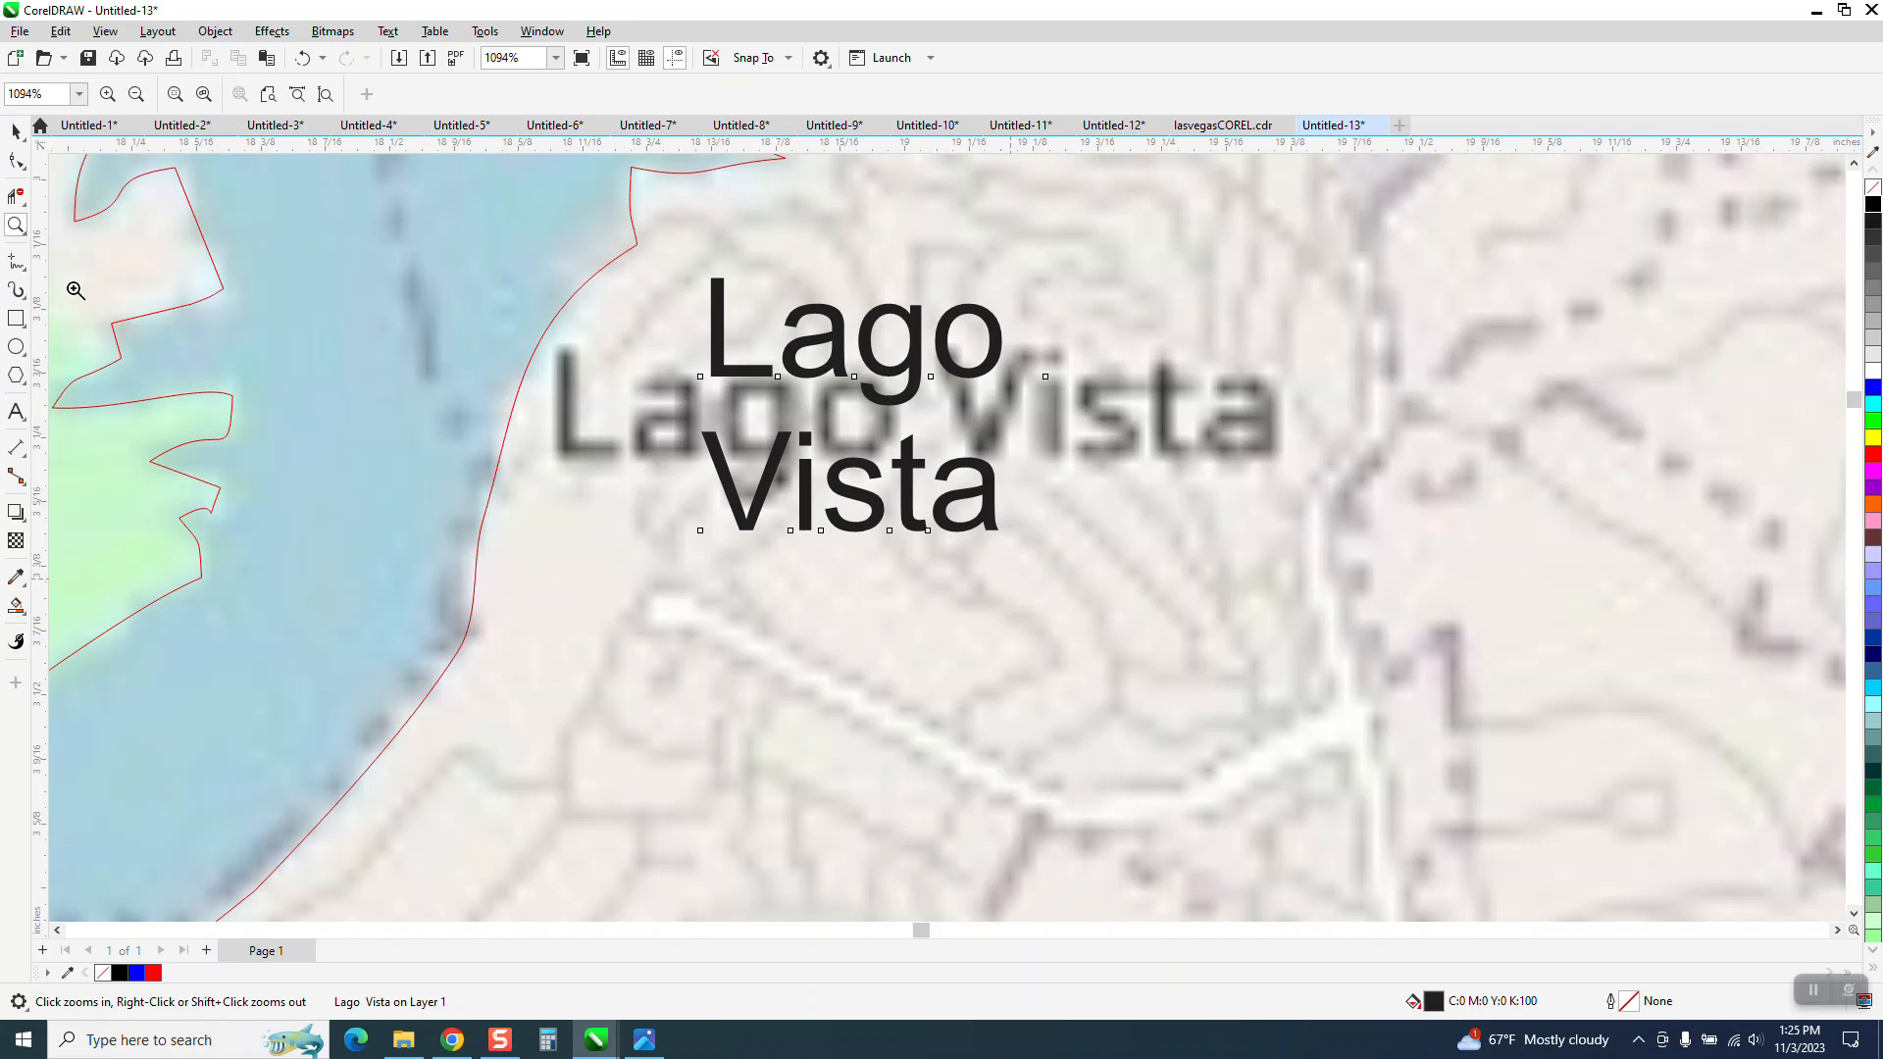
{"action": "left_click", "coordinate": [15, 317]}
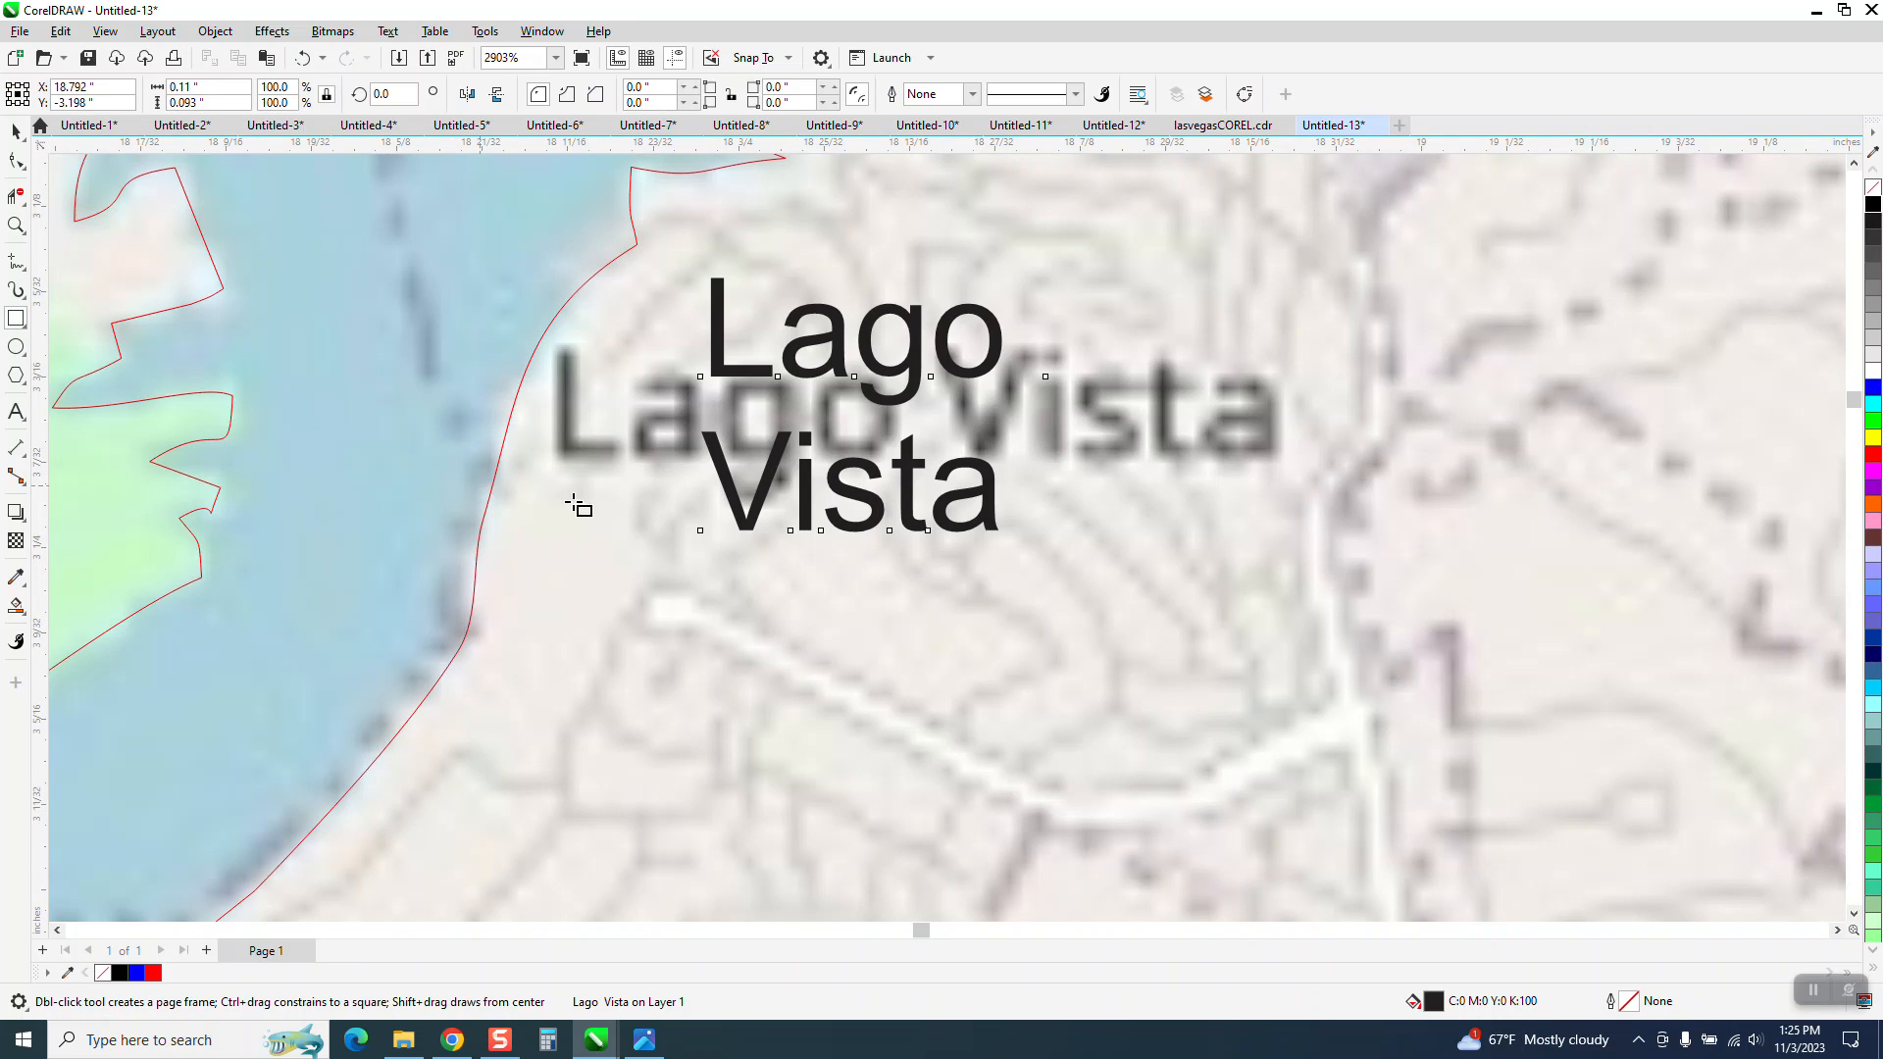
{"action": "left_click_drag", "start_coordinate": [612, 498], "coordinate": [693, 564]}
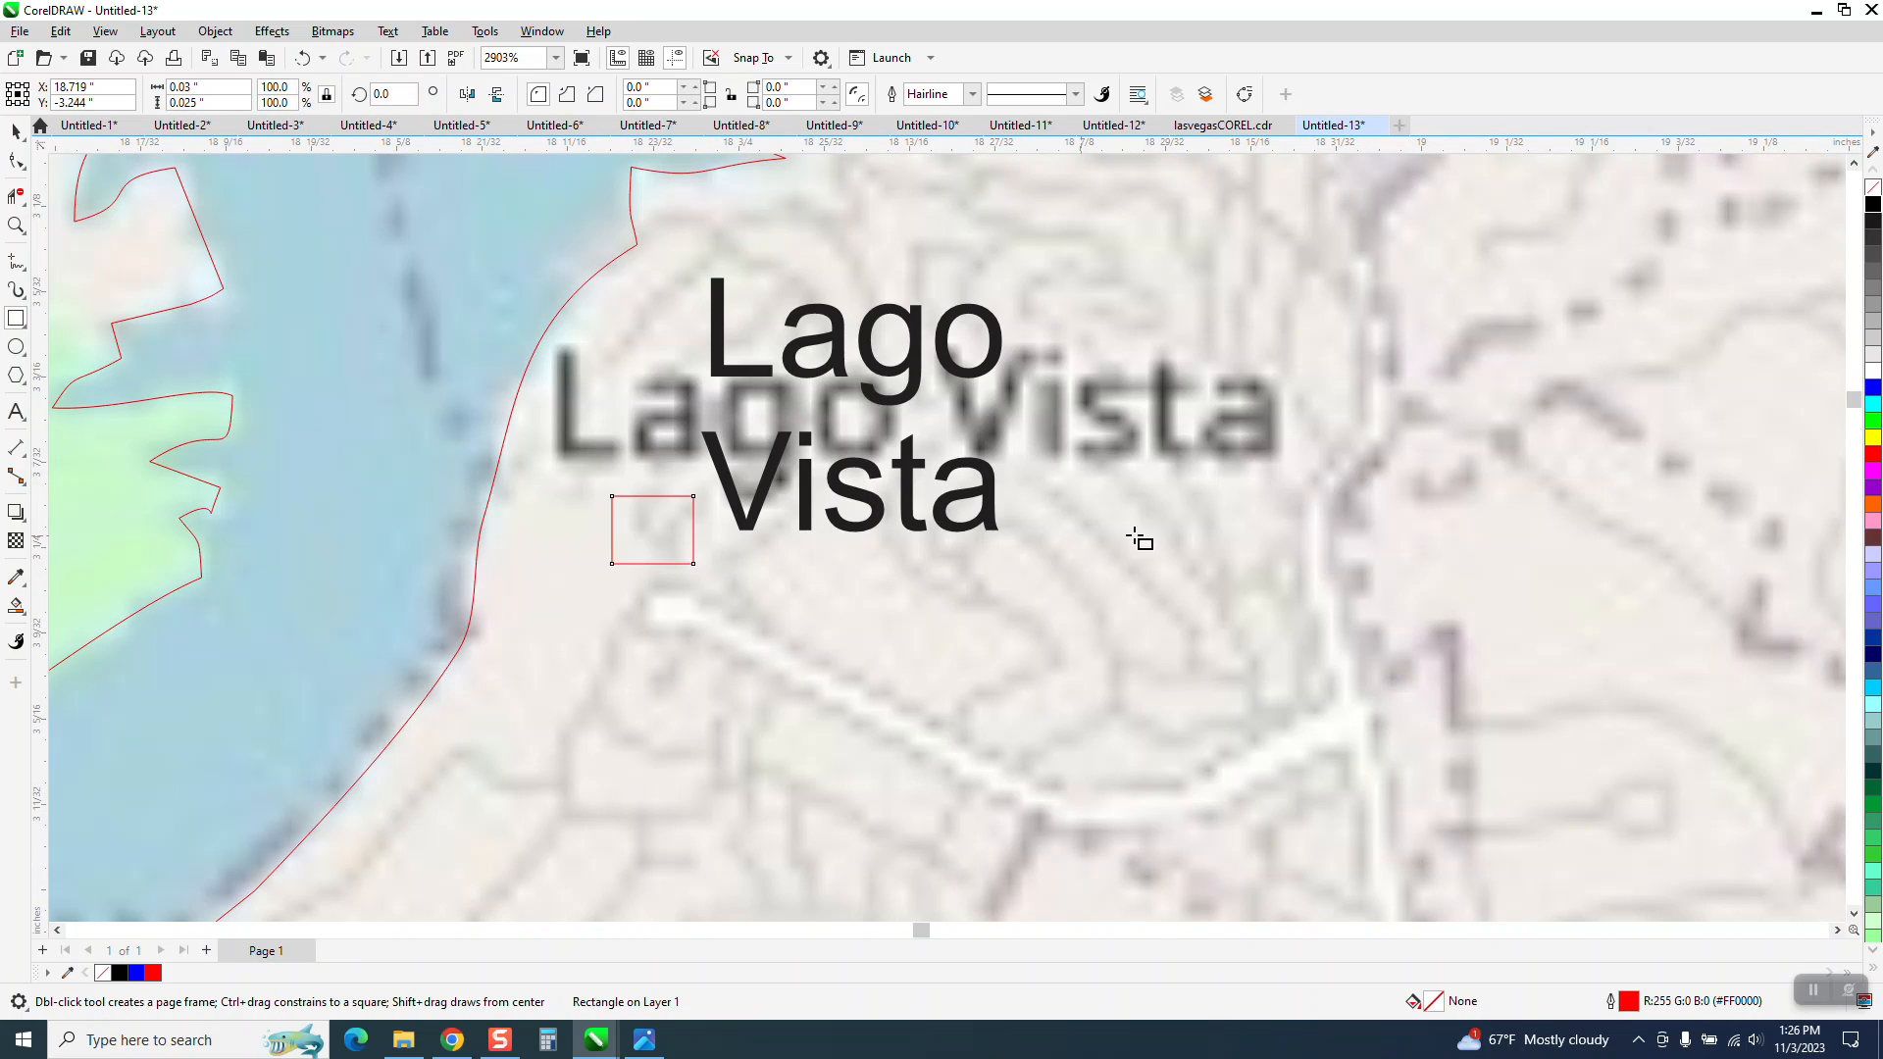
{"action": "left_click", "coordinate": [1873, 205]}
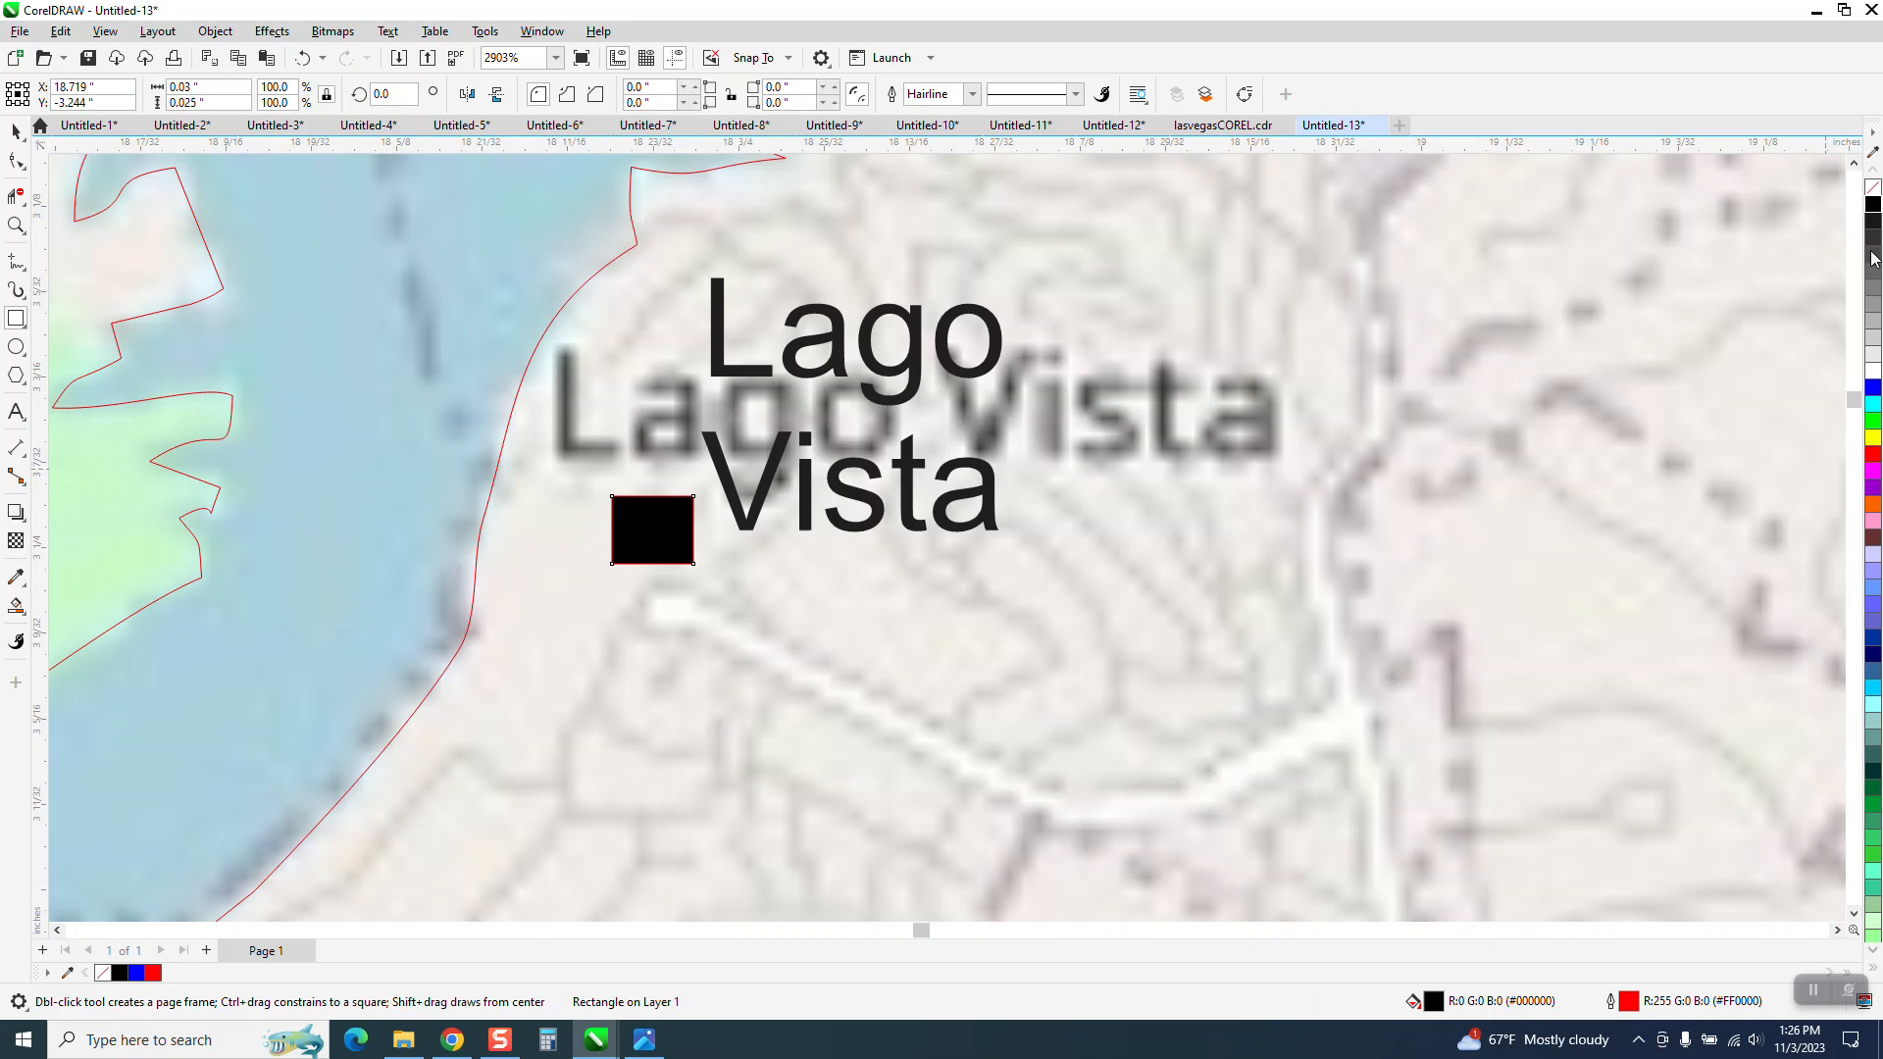
{"action": "right_click", "coordinate": [1873, 190]}
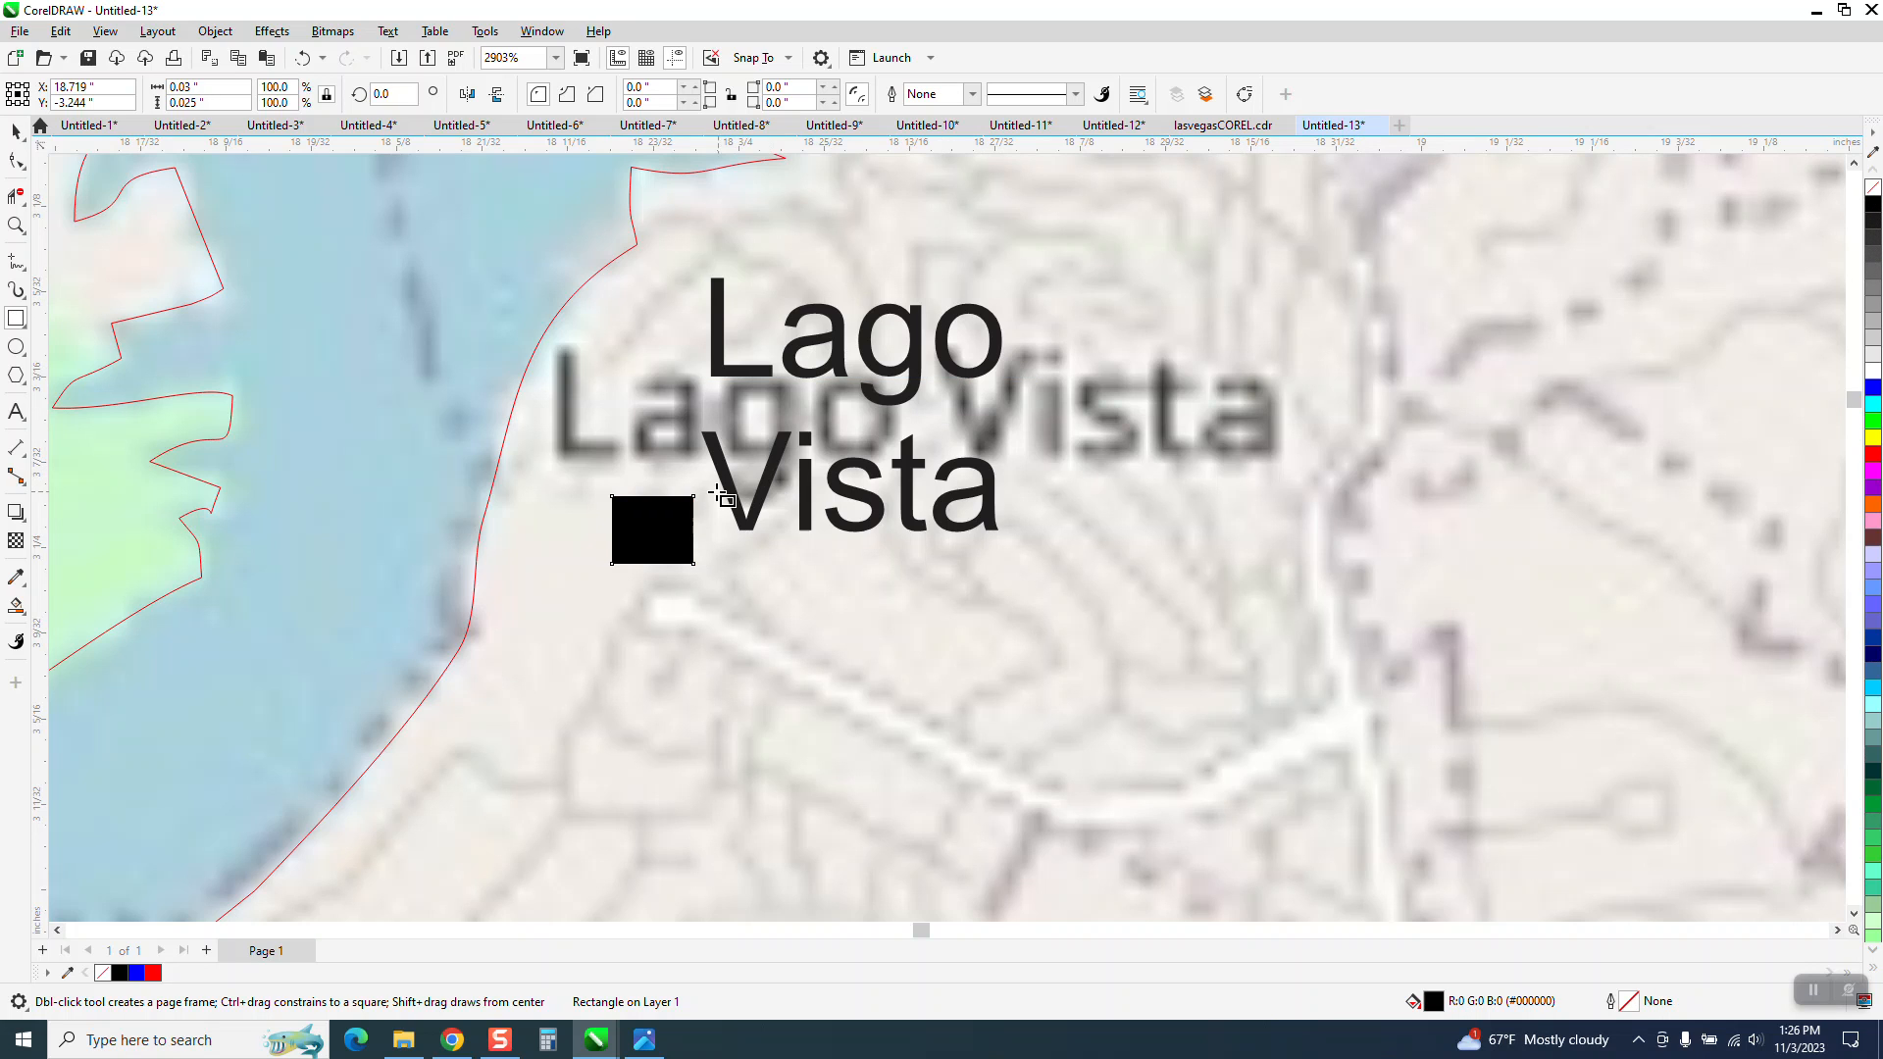
Shift the map bitmap 12 inches east, off the lake outline, road and Lago Vista label.
{"action": "scroll", "coordinate": [784, 469], "scroll_direction": "down", "scroll_amount": 1}
{"action": "scroll", "coordinate": [785, 469], "scroll_direction": "down", "scroll_amount": 3}
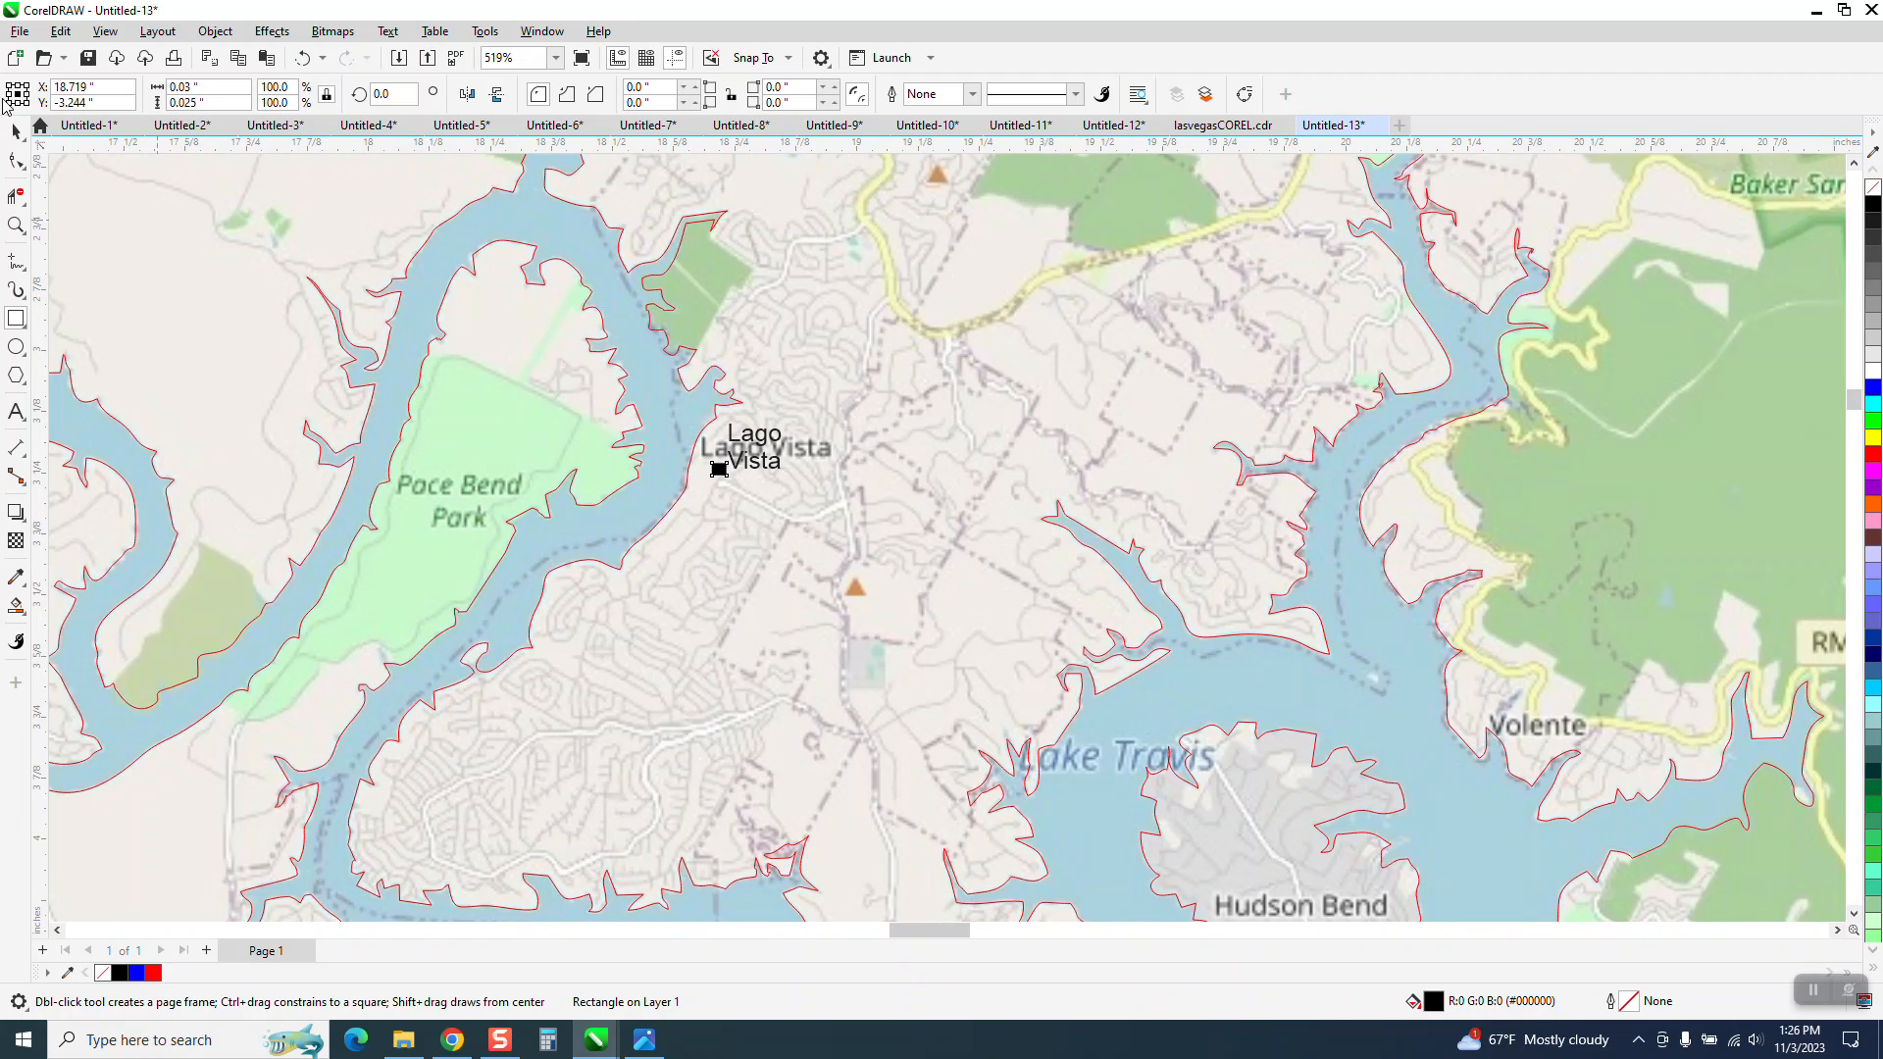
{"action": "scroll", "coordinate": [1124, 373], "scroll_direction": "down", "scroll_amount": 1}
{"action": "scroll", "coordinate": [844, 415], "scroll_direction": "down", "scroll_amount": 2}
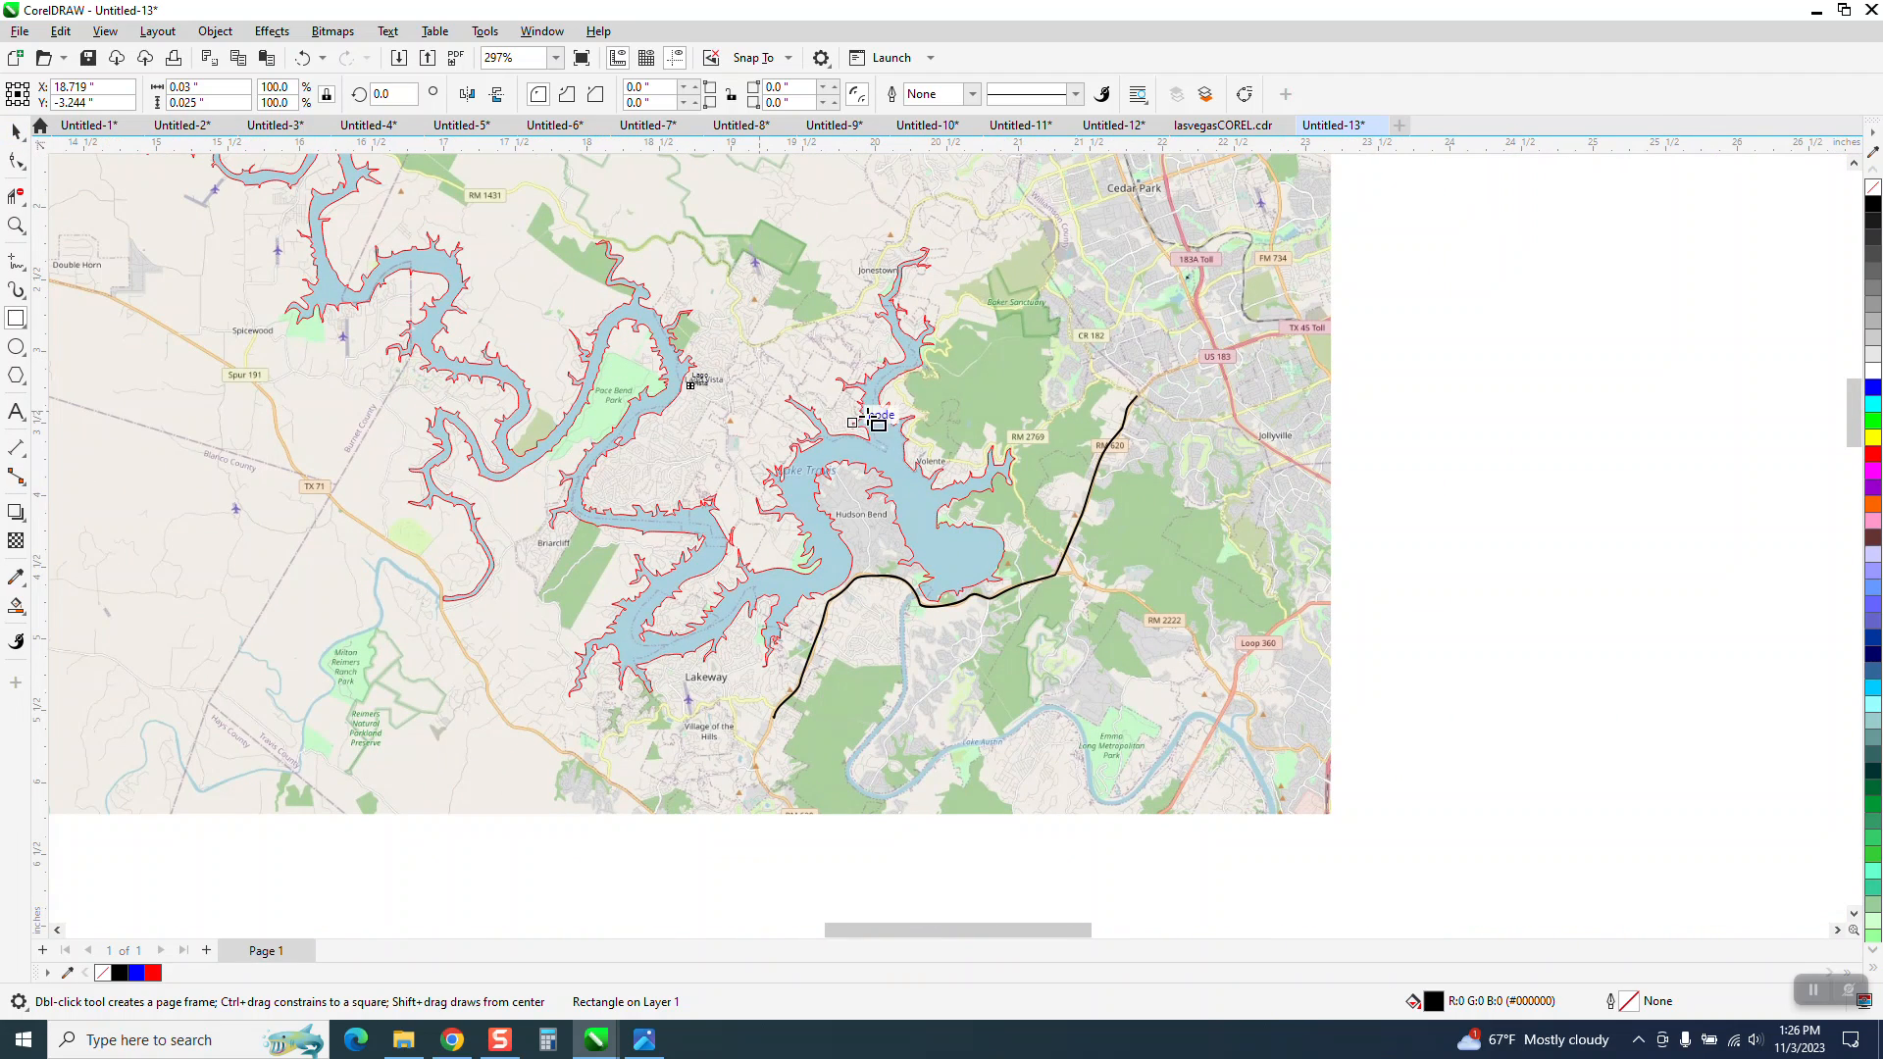
{"action": "left_click", "coordinate": [16, 131]}
{"action": "left_click", "coordinate": [690, 385]}
{"action": "key", "text": "Right"}
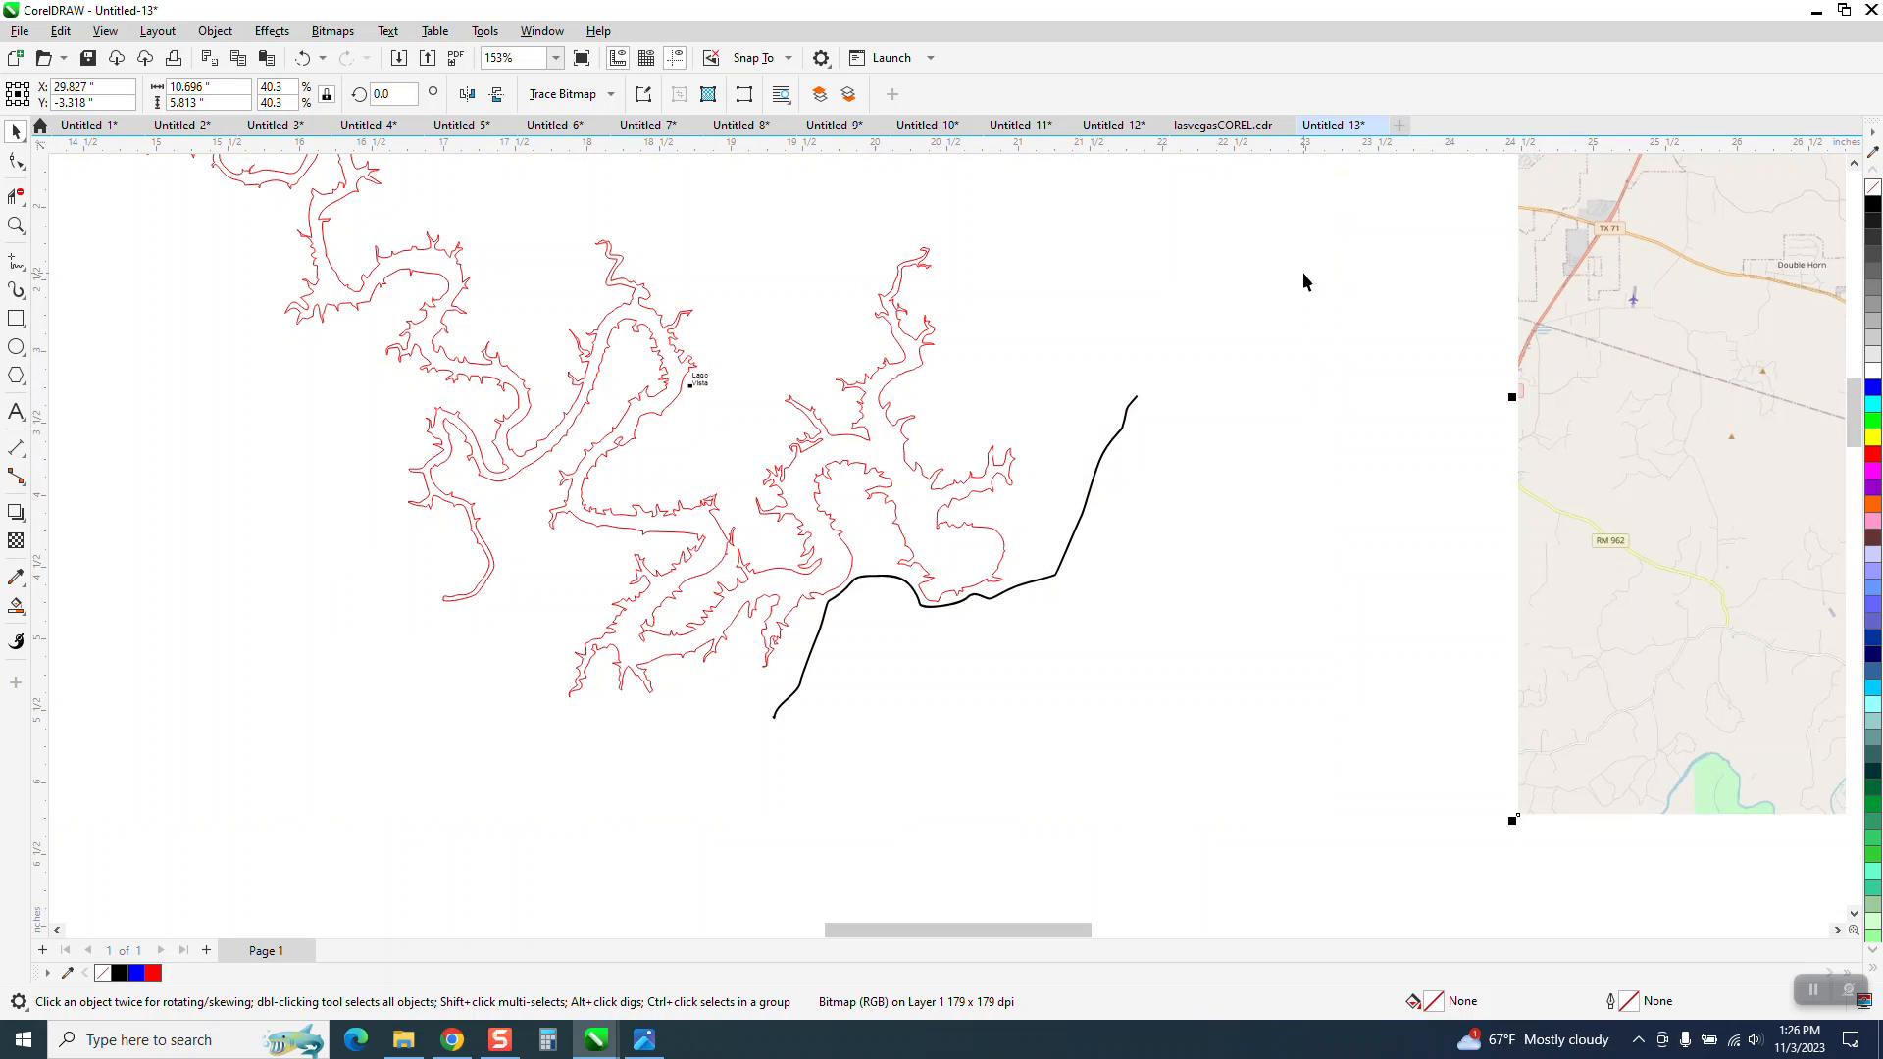
Delete the nodes forming the small stray loop on the lake outline's shoreline northeast of Lago Vista.
{"action": "left_click", "coordinate": [16, 224]}
{"action": "left_click_drag", "start_coordinate": [691, 353], "coordinate": [853, 440]}
{"action": "right_click", "coordinate": [277, 397]}
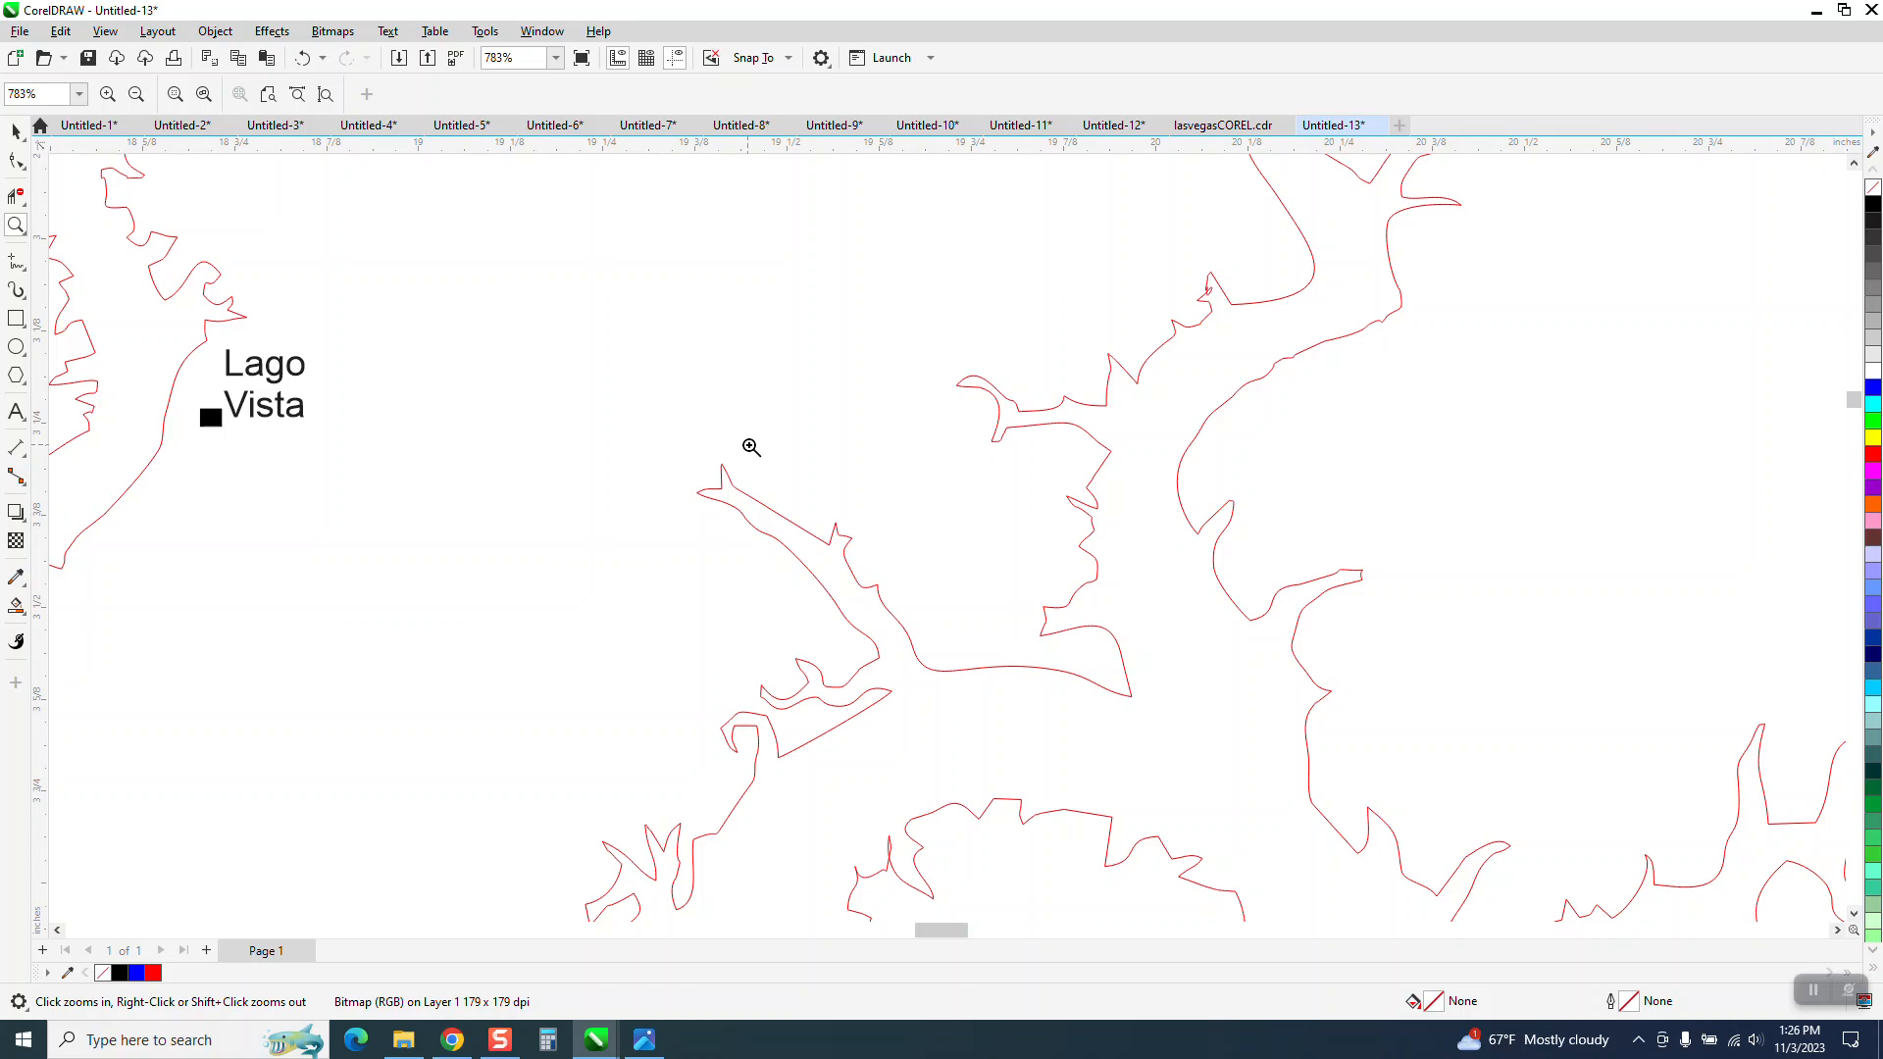
{"action": "scroll", "coordinate": [927, 525], "scroll_direction": "down", "scroll_amount": 1}
{"action": "left_click_drag", "start_coordinate": [1115, 333], "coordinate": [1242, 413]}
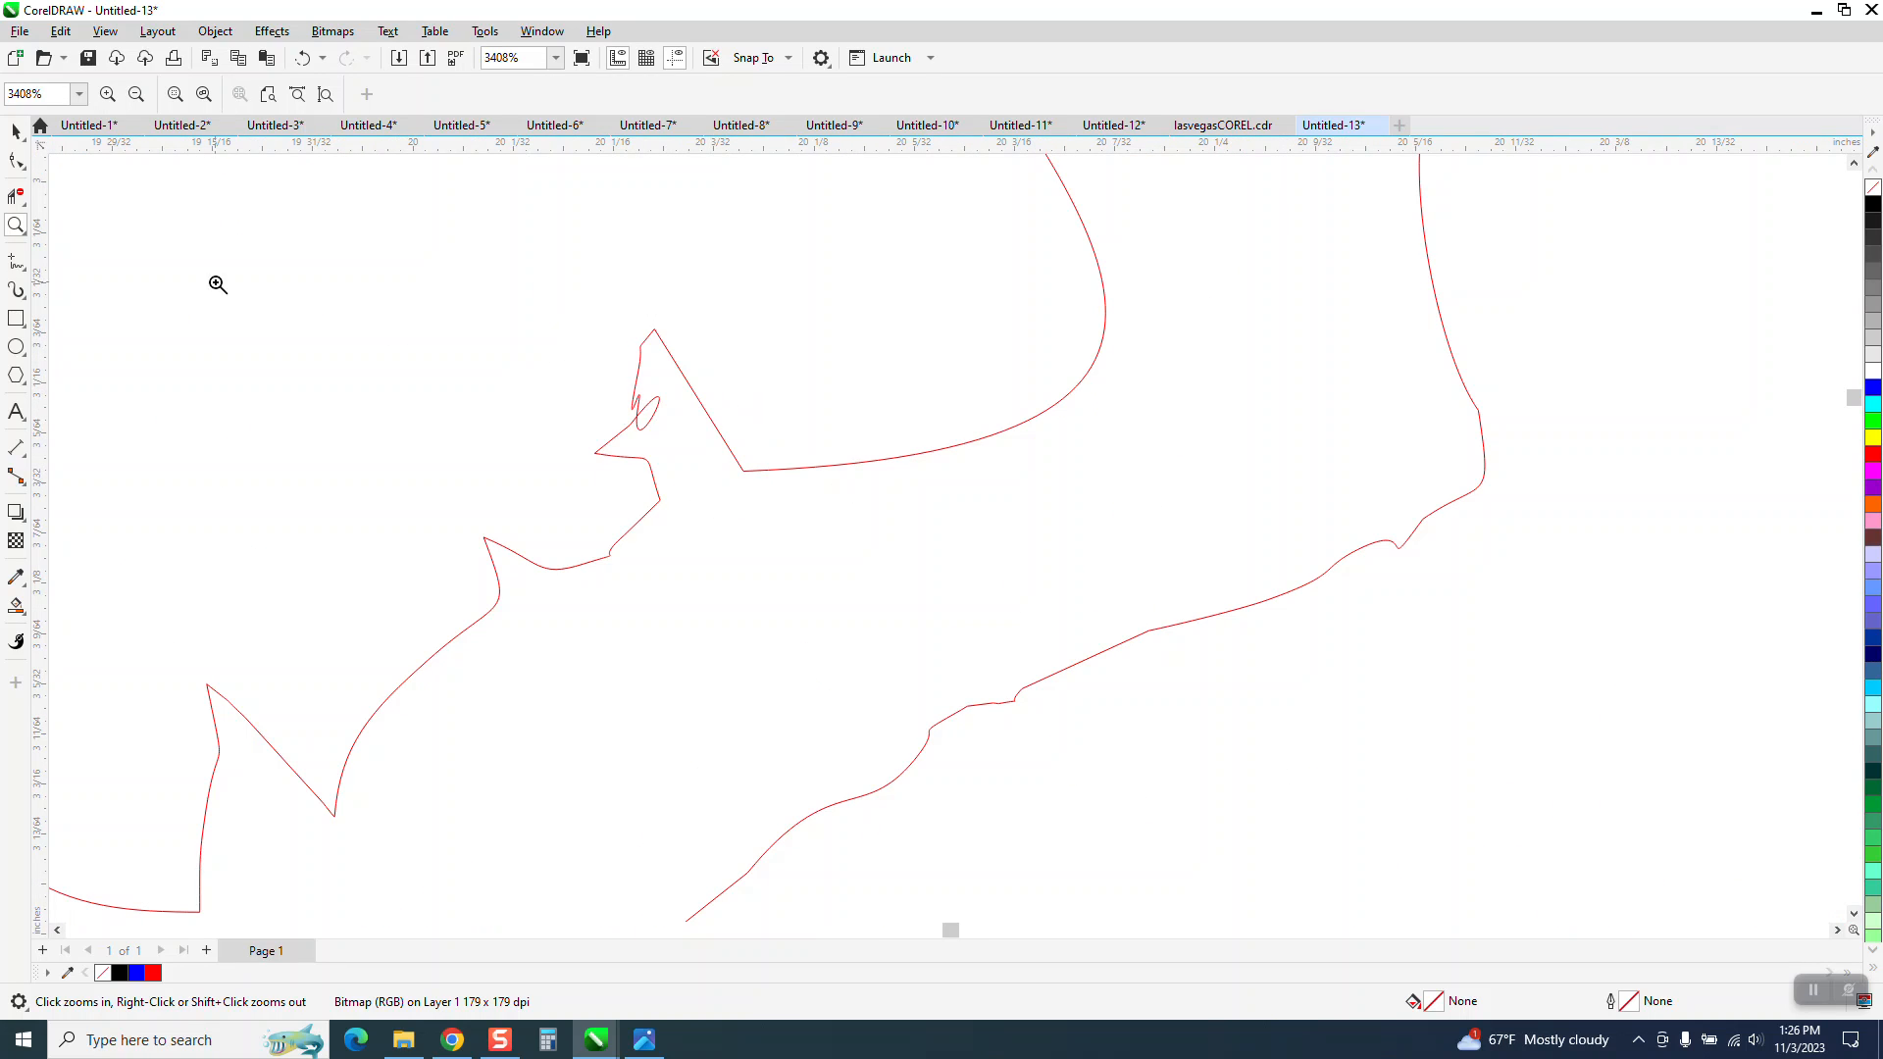
{"action": "left_click_drag", "start_coordinate": [840, 579], "coordinate": [840, 579]}
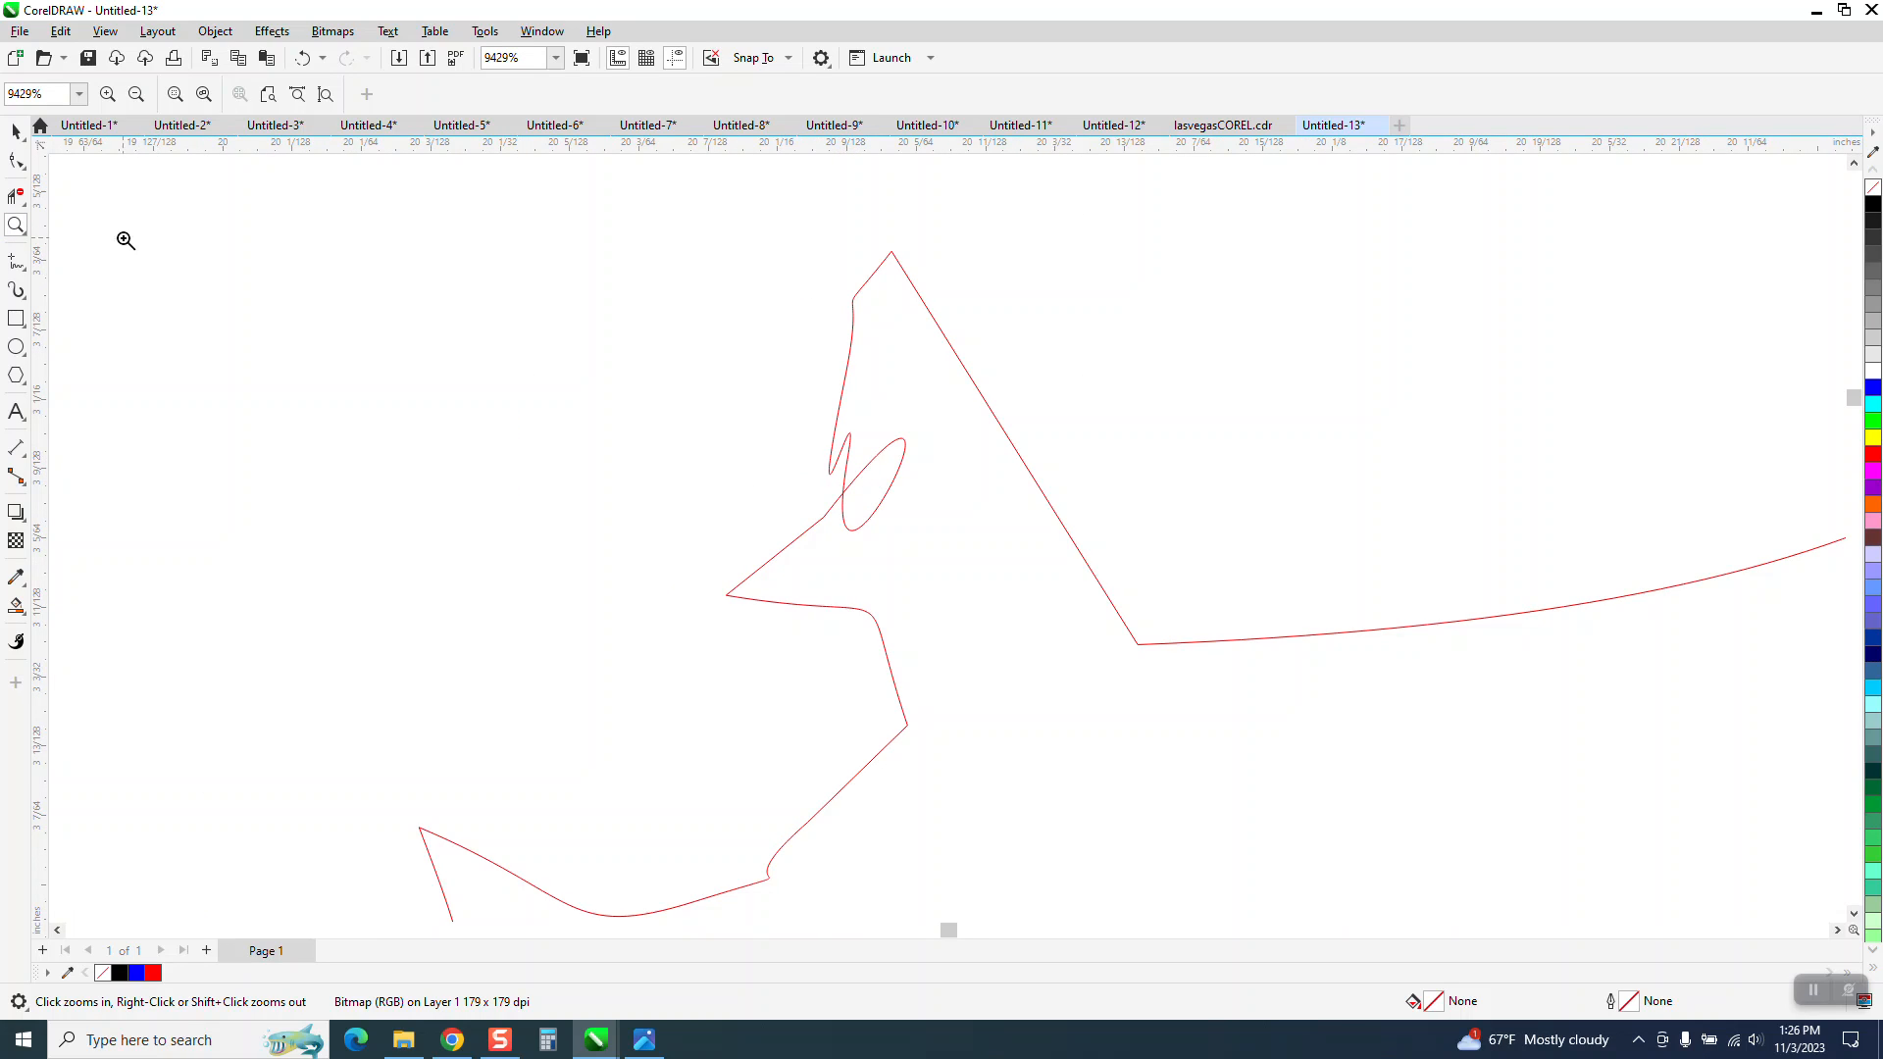
{"action": "left_click", "coordinate": [21, 164]}
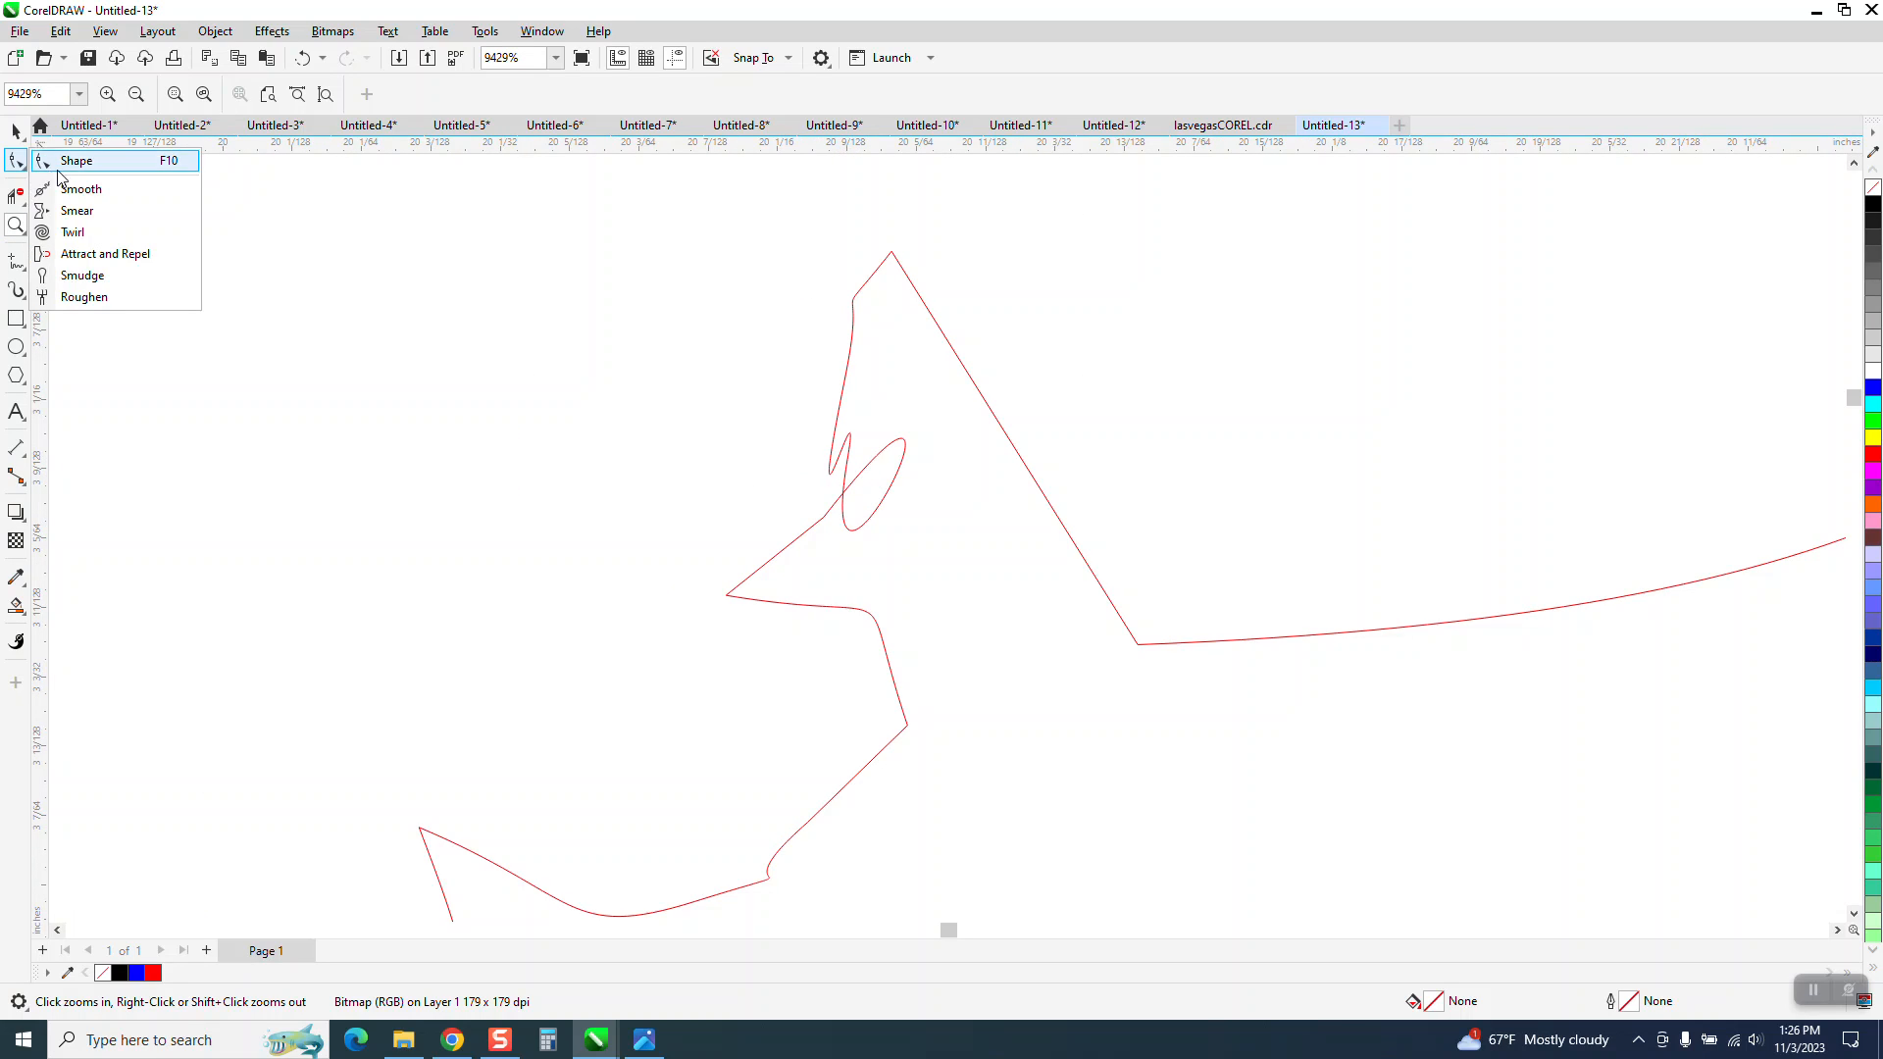
{"action": "left_click", "coordinate": [76, 161]}
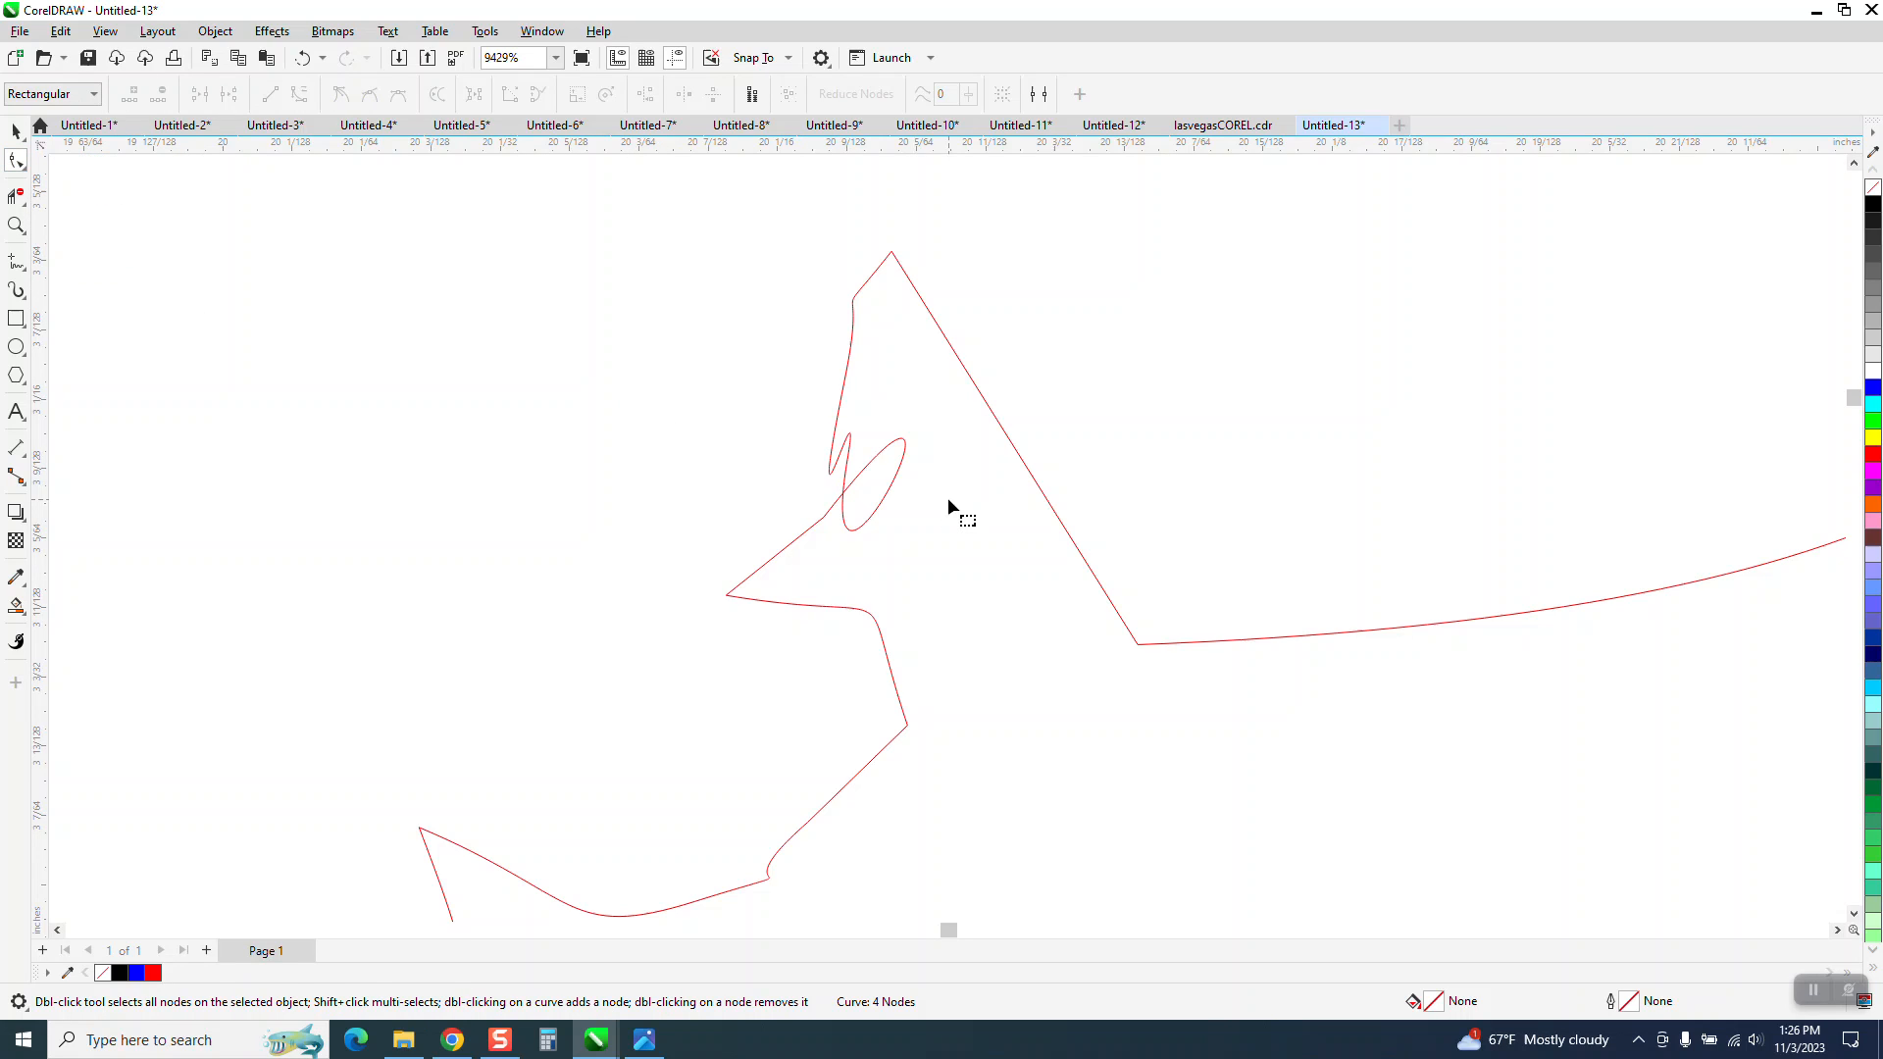
{"action": "left_click", "coordinate": [872, 472]}
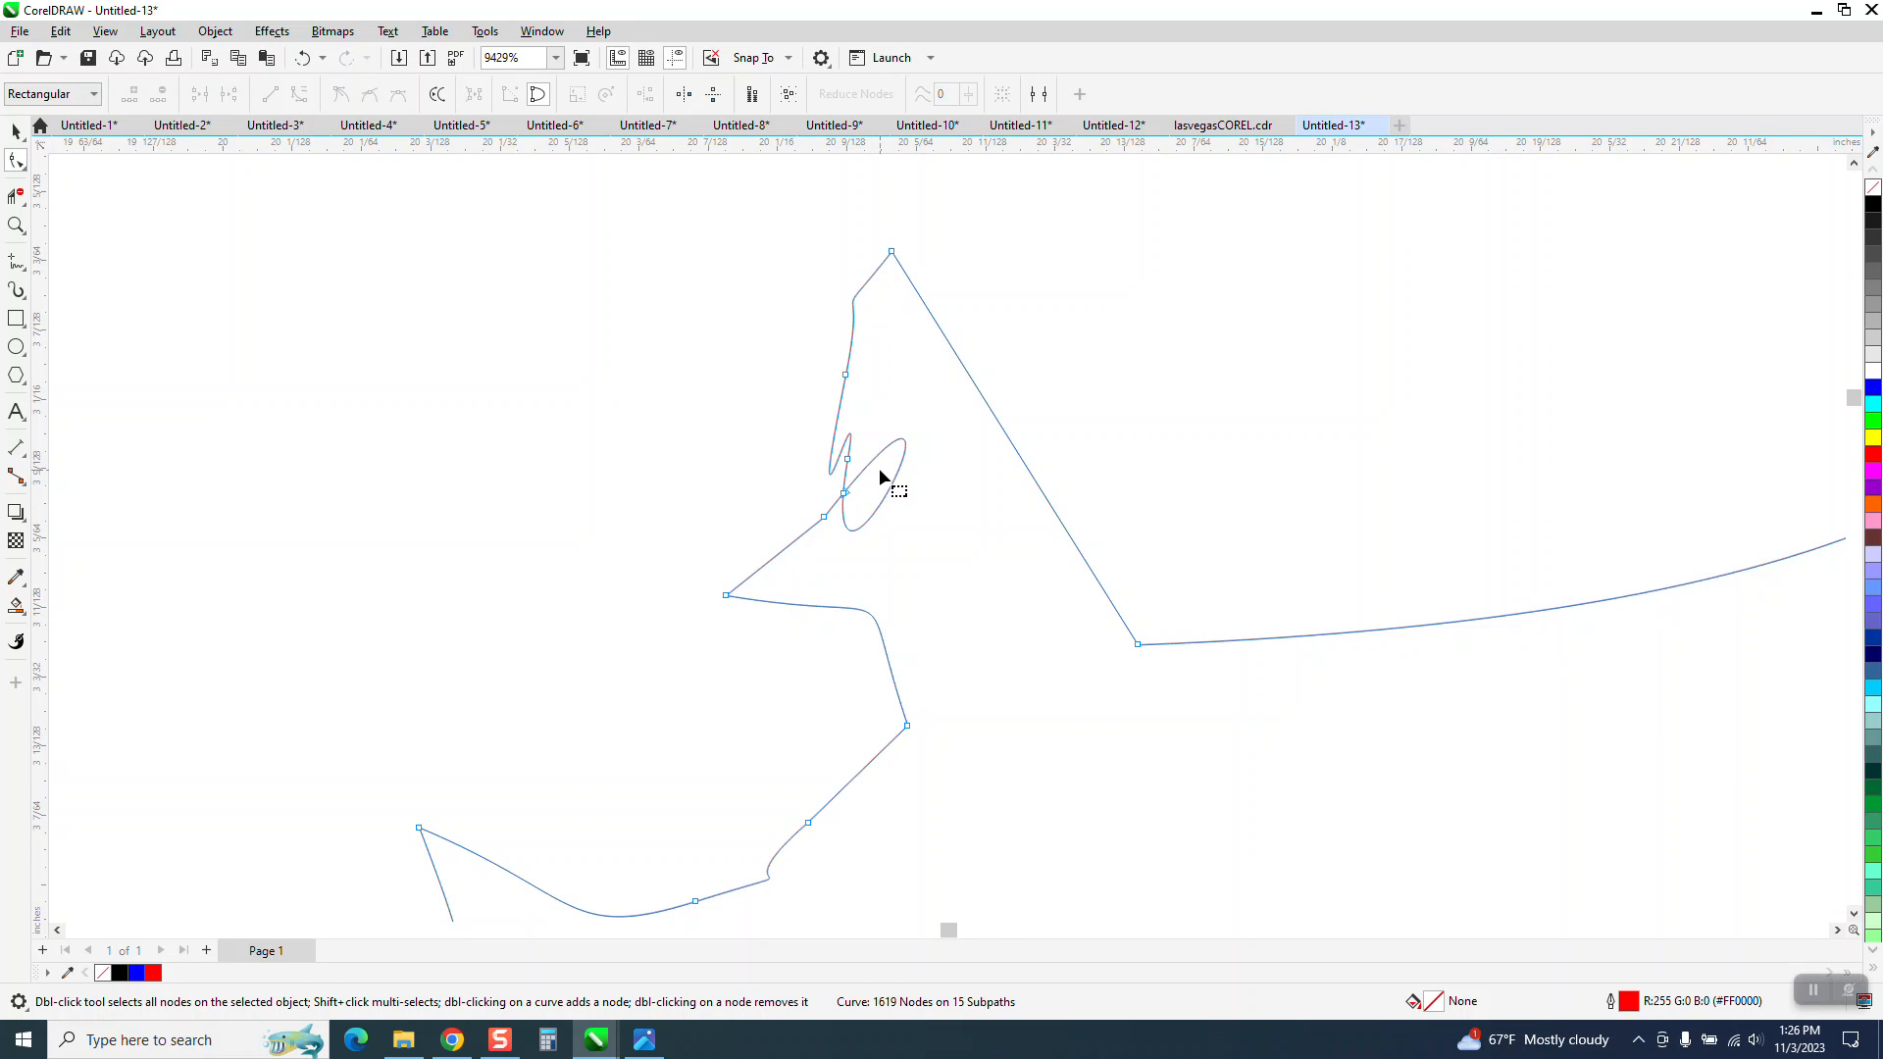
{"action": "left_click_drag", "start_coordinate": [877, 478], "coordinate": [817, 501]}
{"action": "key", "text": "Delete"}
Smooth the jagged shoreline spike where the loop was with the Smooth tool, using a 0.1 inch nib.
{"action": "left_click", "coordinate": [24, 166]}
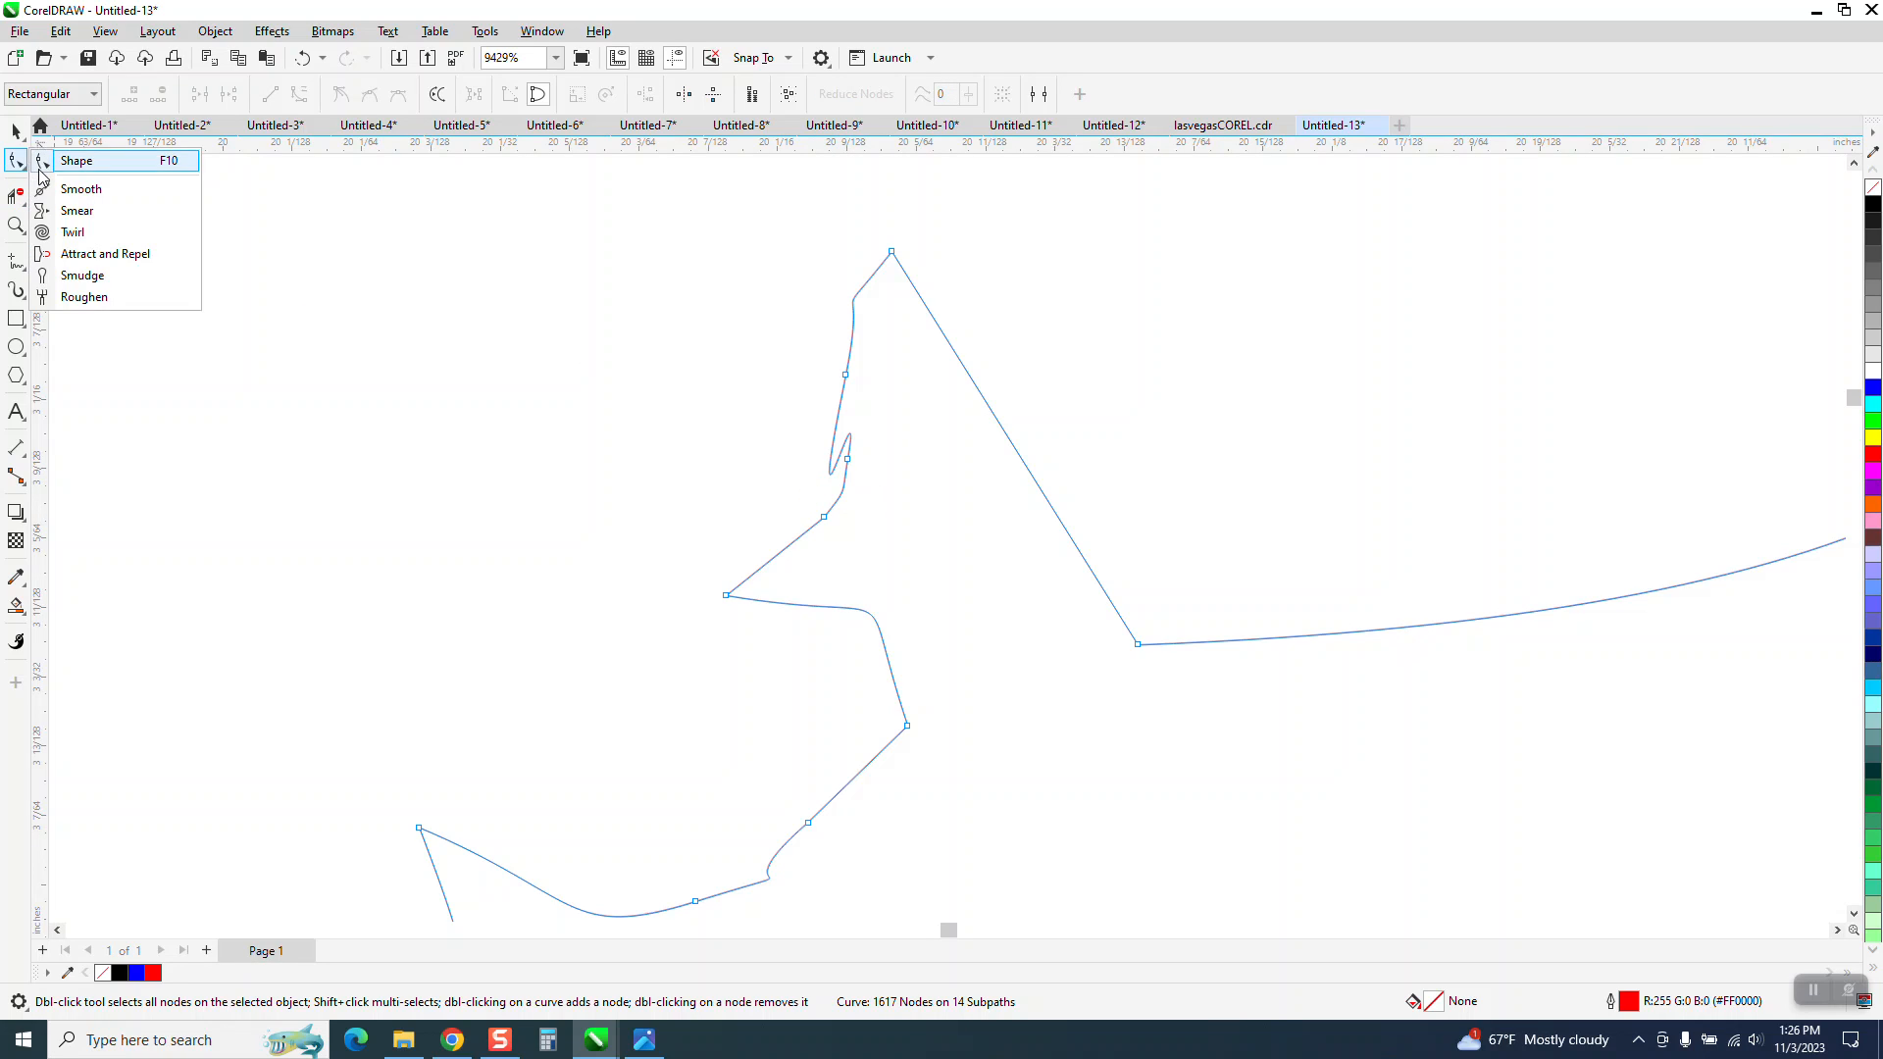
{"action": "left_click", "coordinate": [83, 188]}
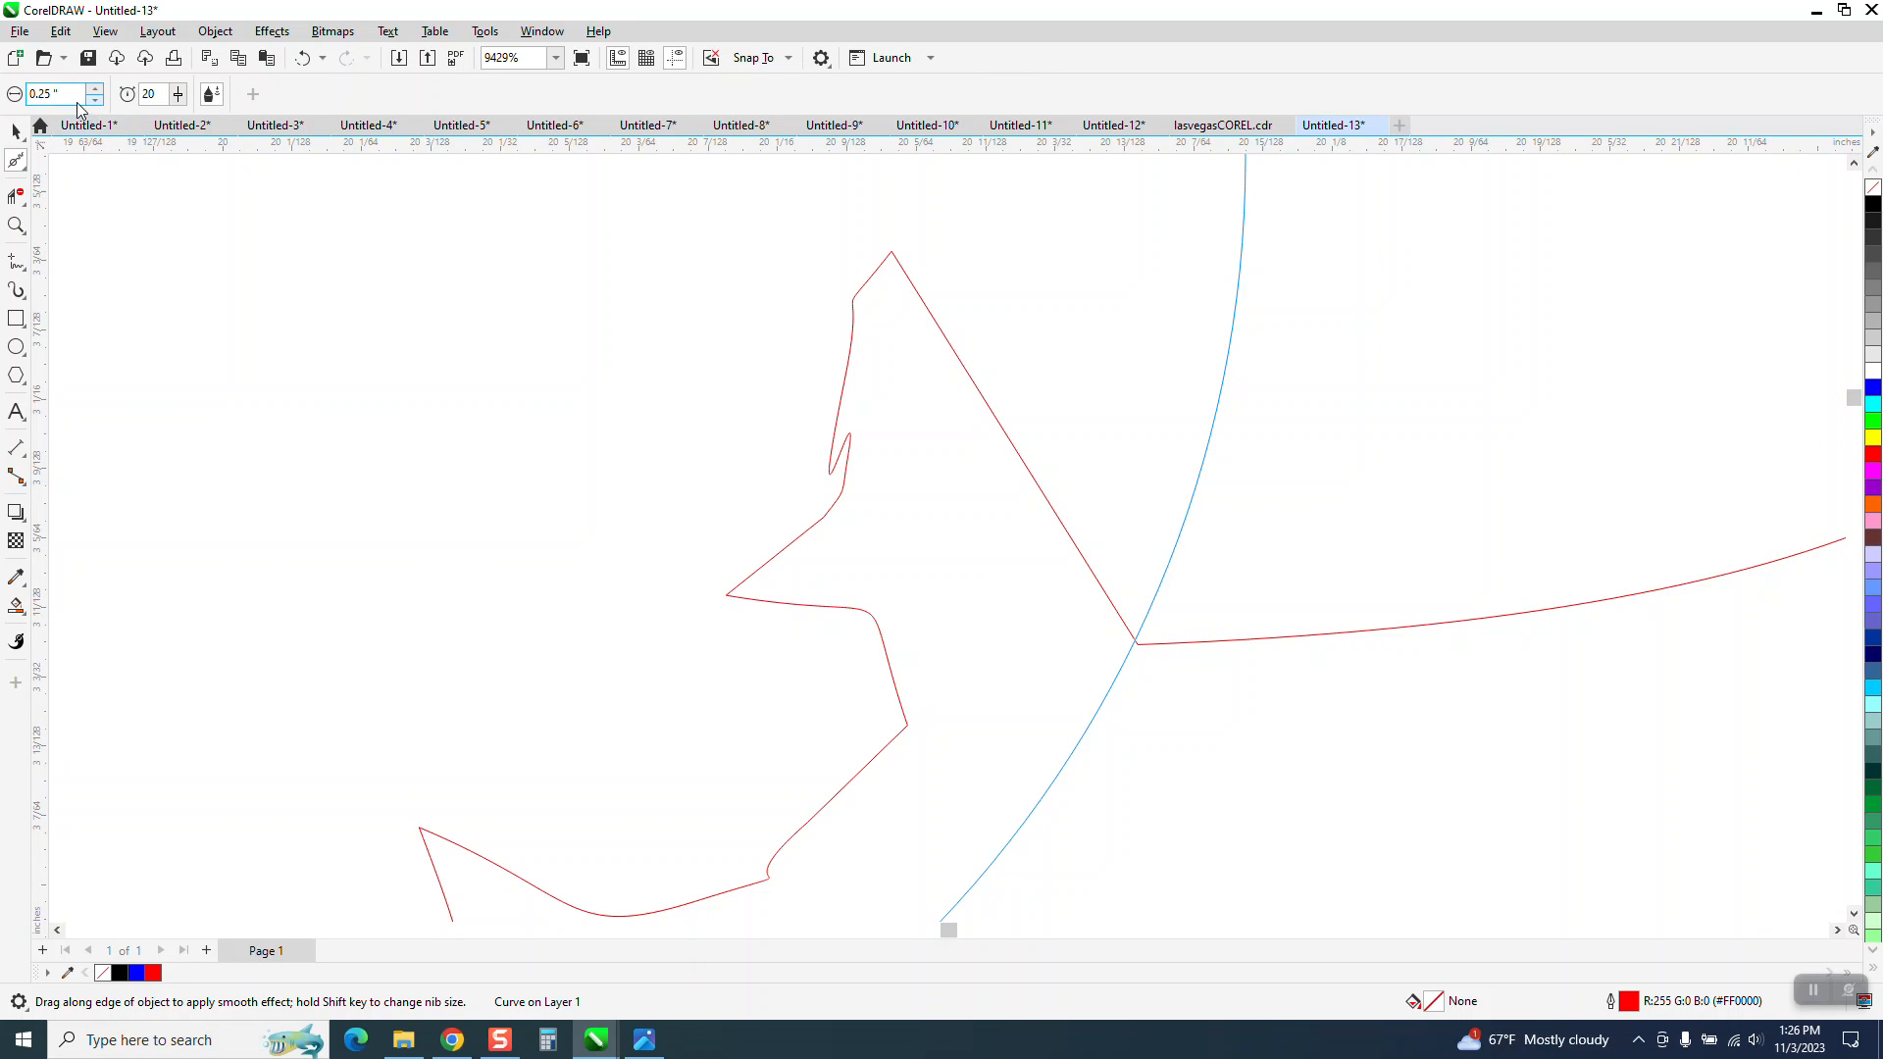
{"action": "type", "text": "0.1"}
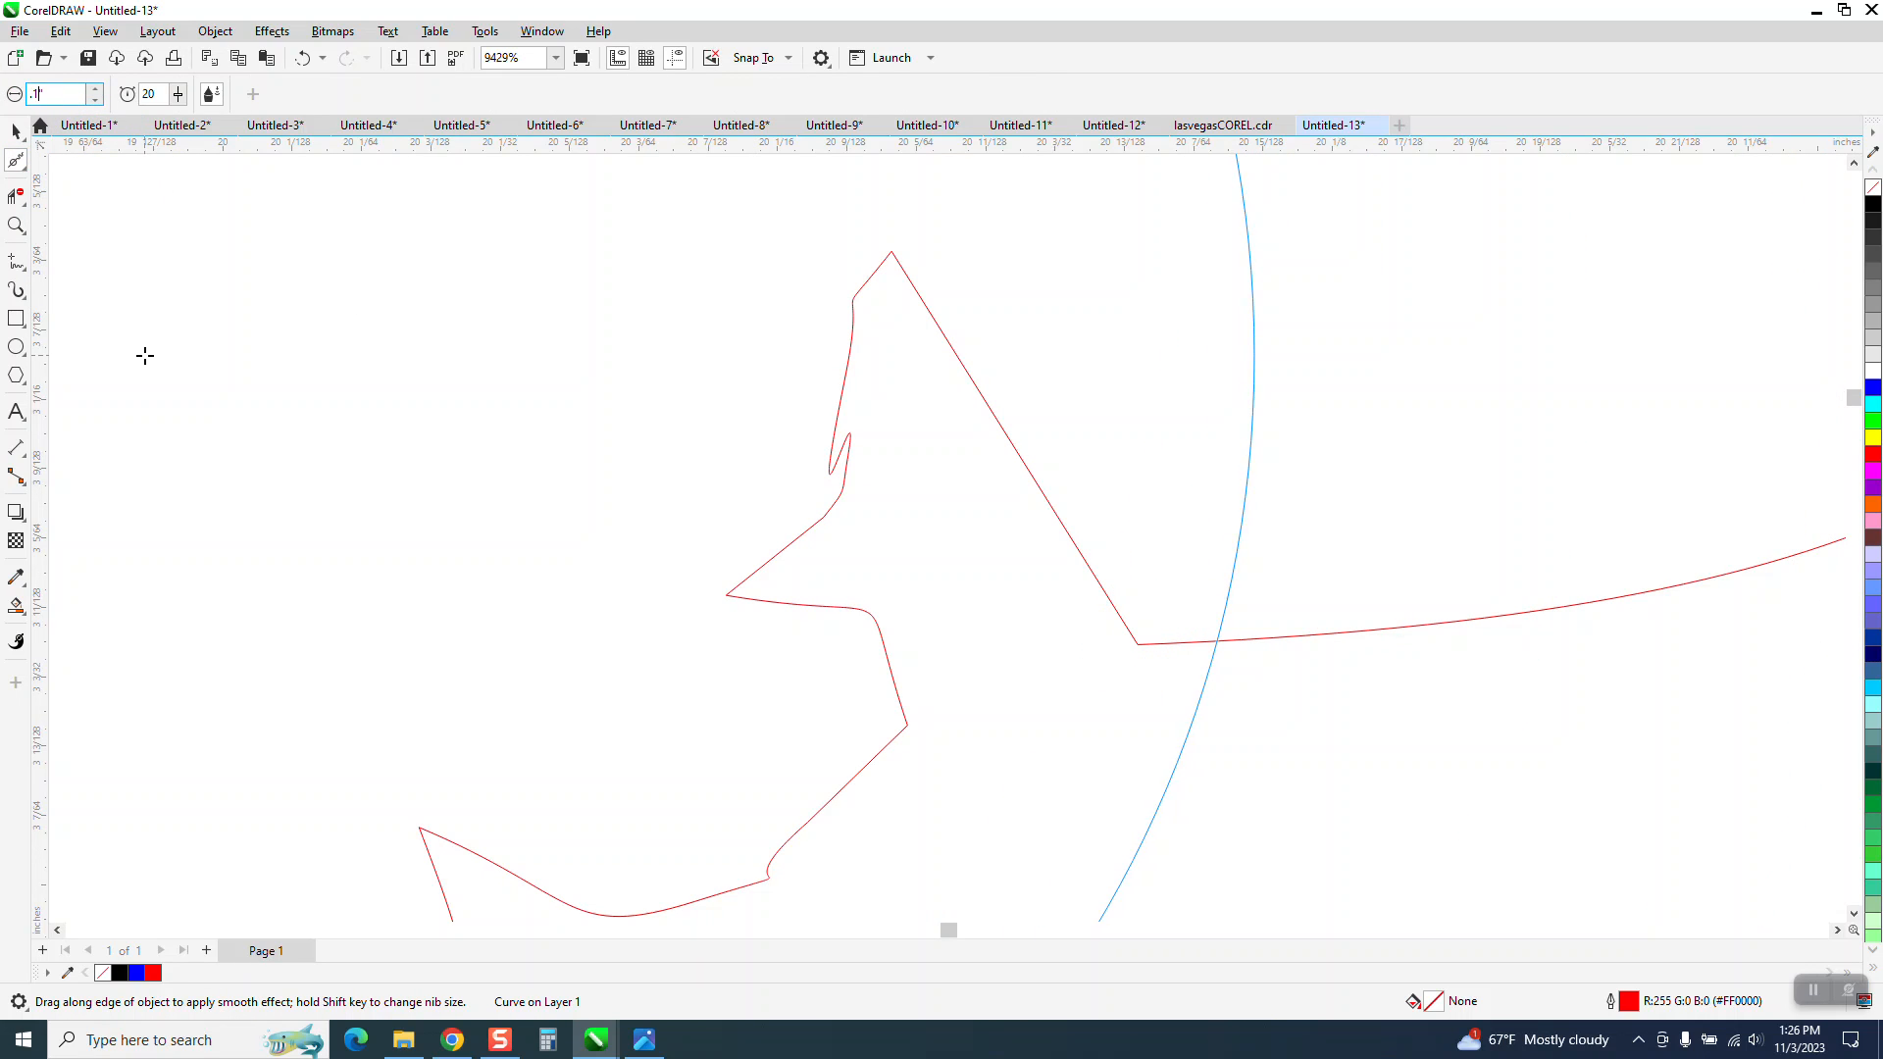
{"action": "key", "text": "Return"}
{"action": "mouse_move", "coordinate": [822, 456]}
{"action": "left_mouse_down"}
{"action": "mouse_move", "coordinate": [845, 449]}
{"action": "mouse_move", "coordinate": [844, 265]}
{"action": "mouse_move", "coordinate": [811, 362]}
{"action": "mouse_move", "coordinate": [925, 307]}
{"action": "mouse_move", "coordinate": [814, 365]}
{"action": "left_mouse_up"}
Remove the tiny loop on the inlet's eastern shoreline with Virtual Segment Delete.
{"action": "scroll", "coordinate": [814, 365], "scroll_direction": "down", "scroll_amount": 1}
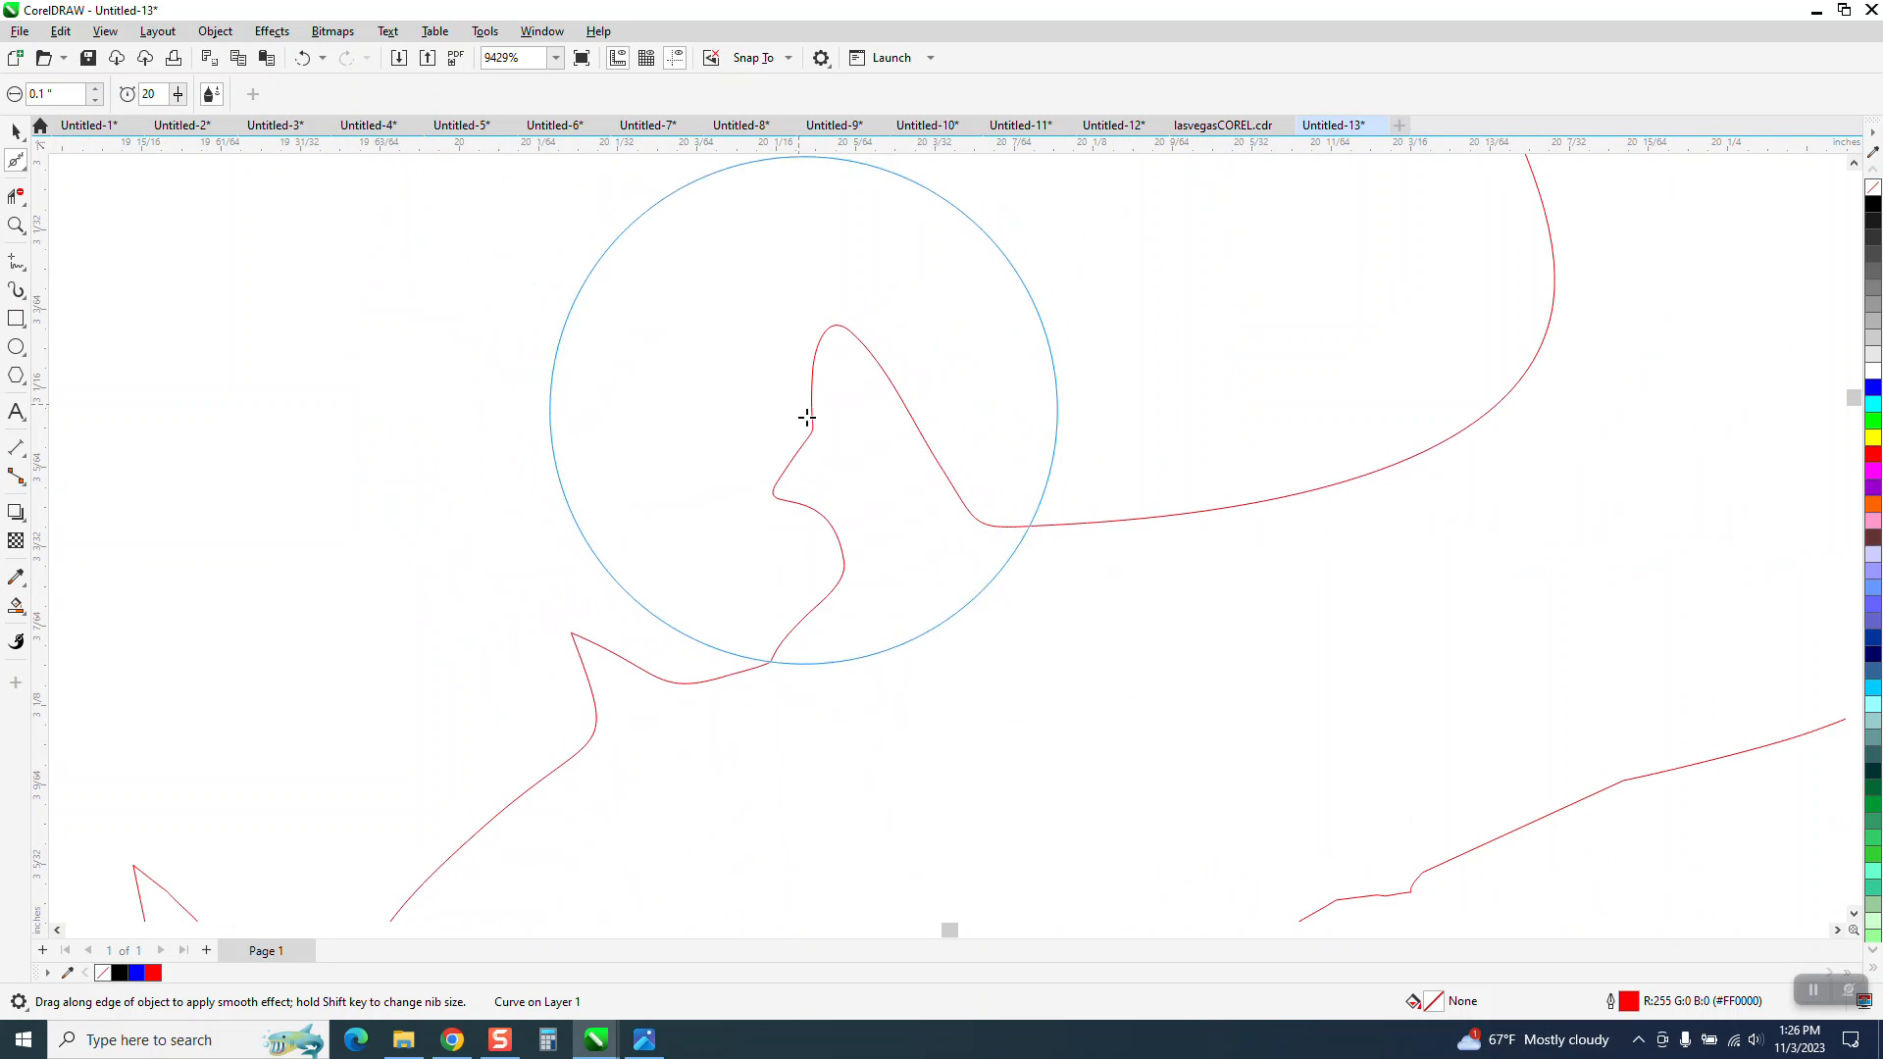
{"action": "scroll", "coordinate": [609, 645], "scroll_direction": "down", "scroll_amount": 1}
{"action": "scroll", "coordinate": [609, 646], "scroll_direction": "down", "scroll_amount": 1}
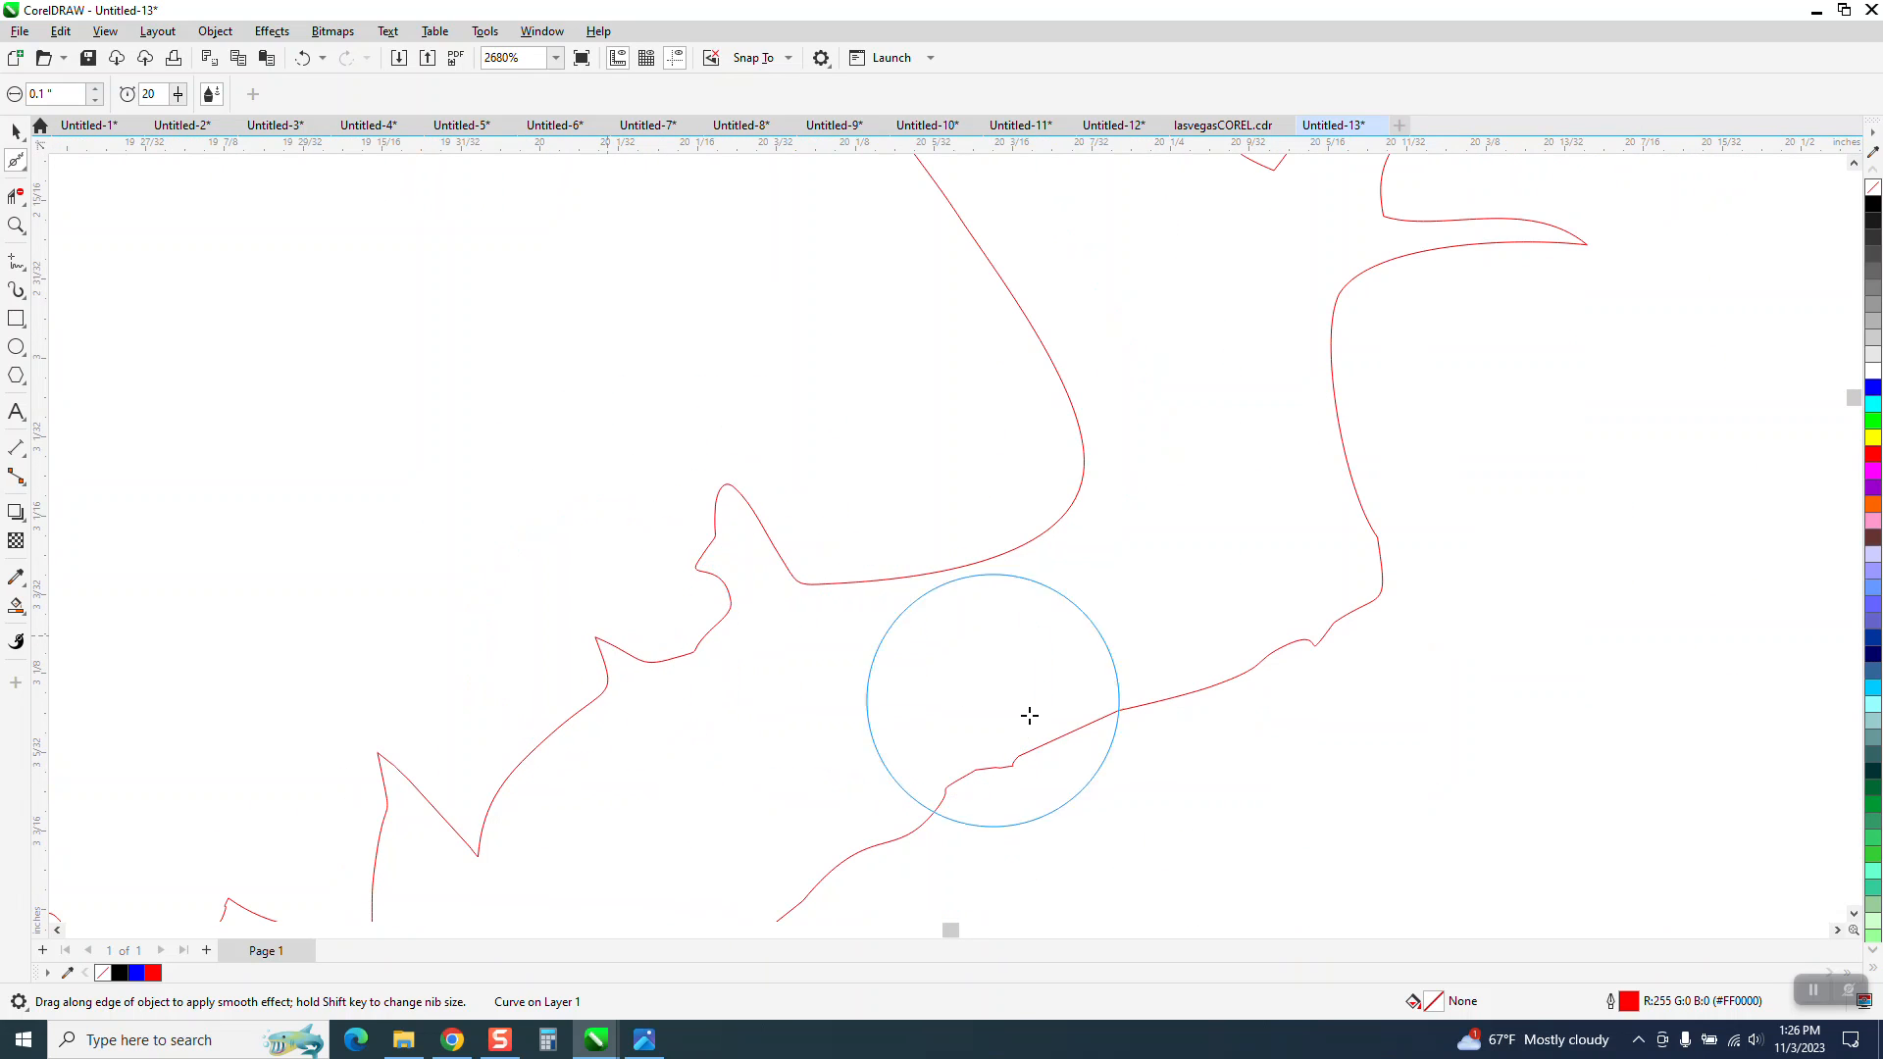
{"action": "scroll", "coordinate": [861, 726], "scroll_direction": "down", "scroll_amount": 2}
{"action": "scroll", "coordinate": [889, 722], "scroll_direction": "down", "scroll_amount": 1}
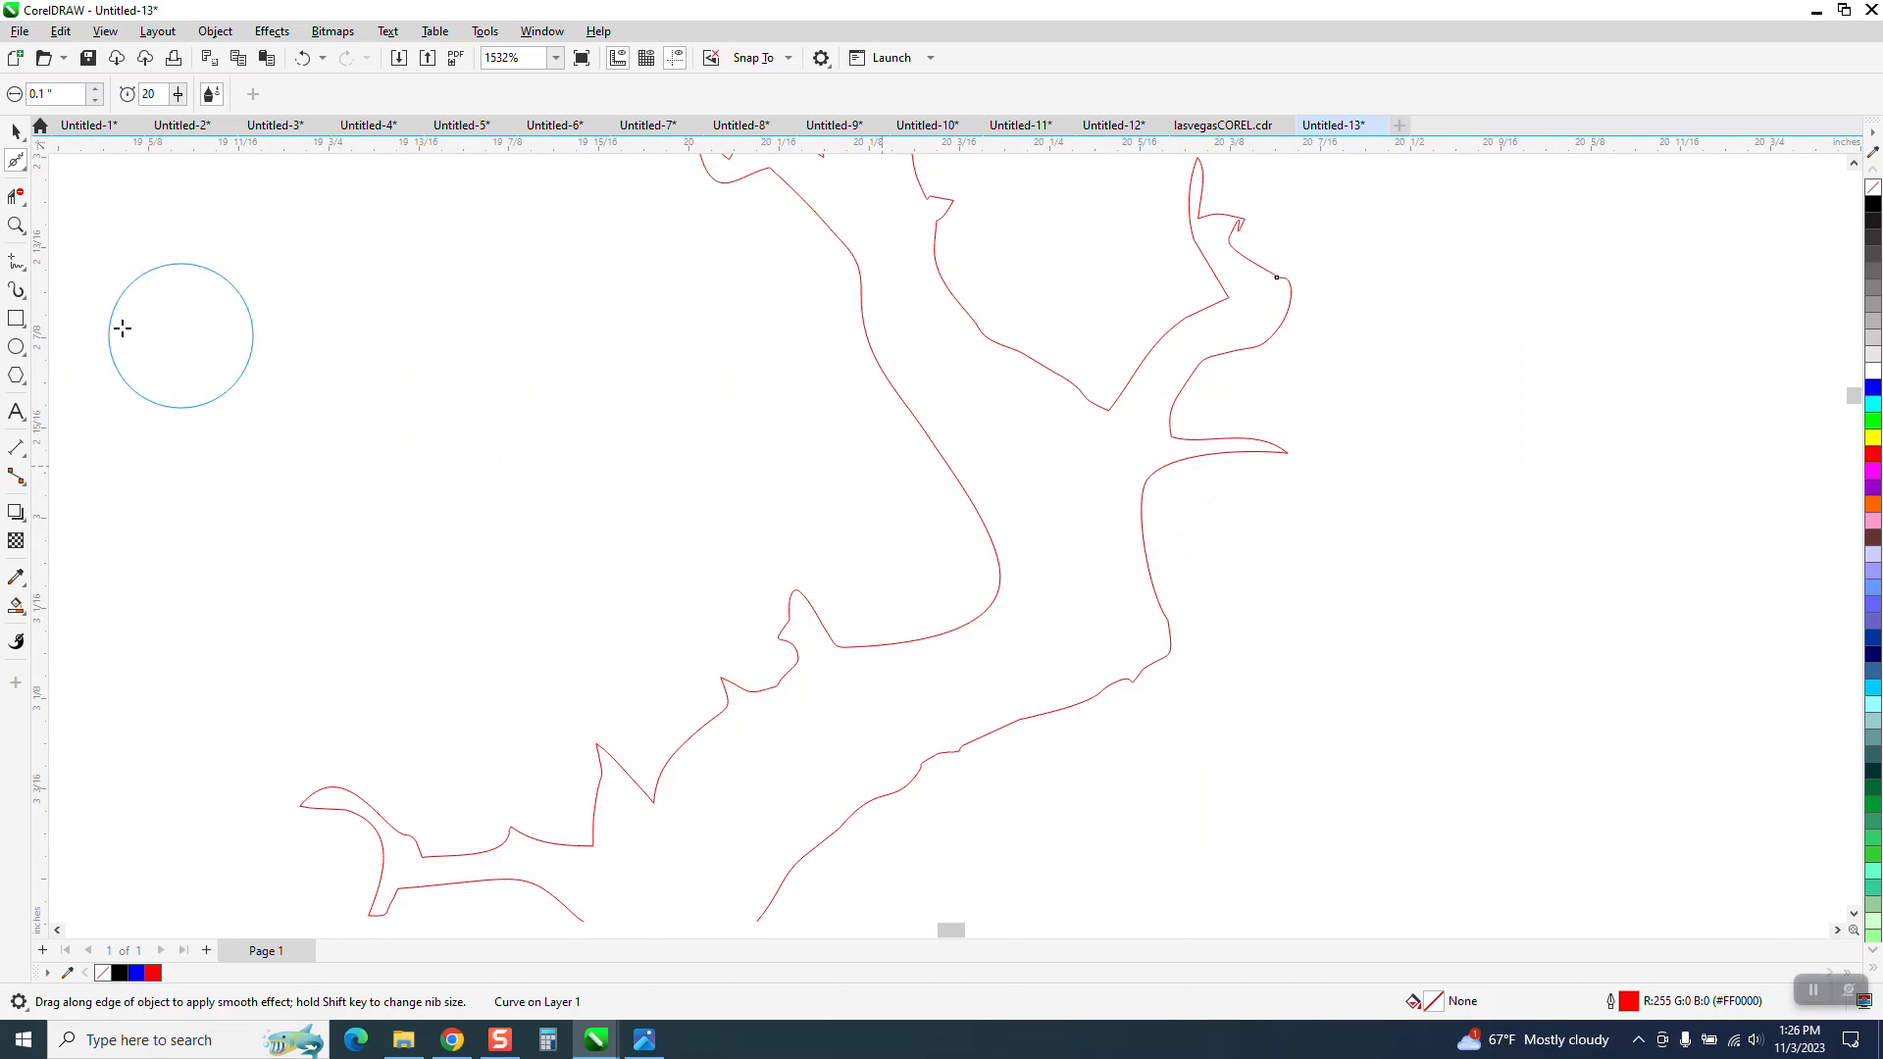
{"action": "left_click", "coordinate": [15, 226]}
{"action": "left_click_drag", "start_coordinate": [1216, 260], "coordinate": [1349, 305]}
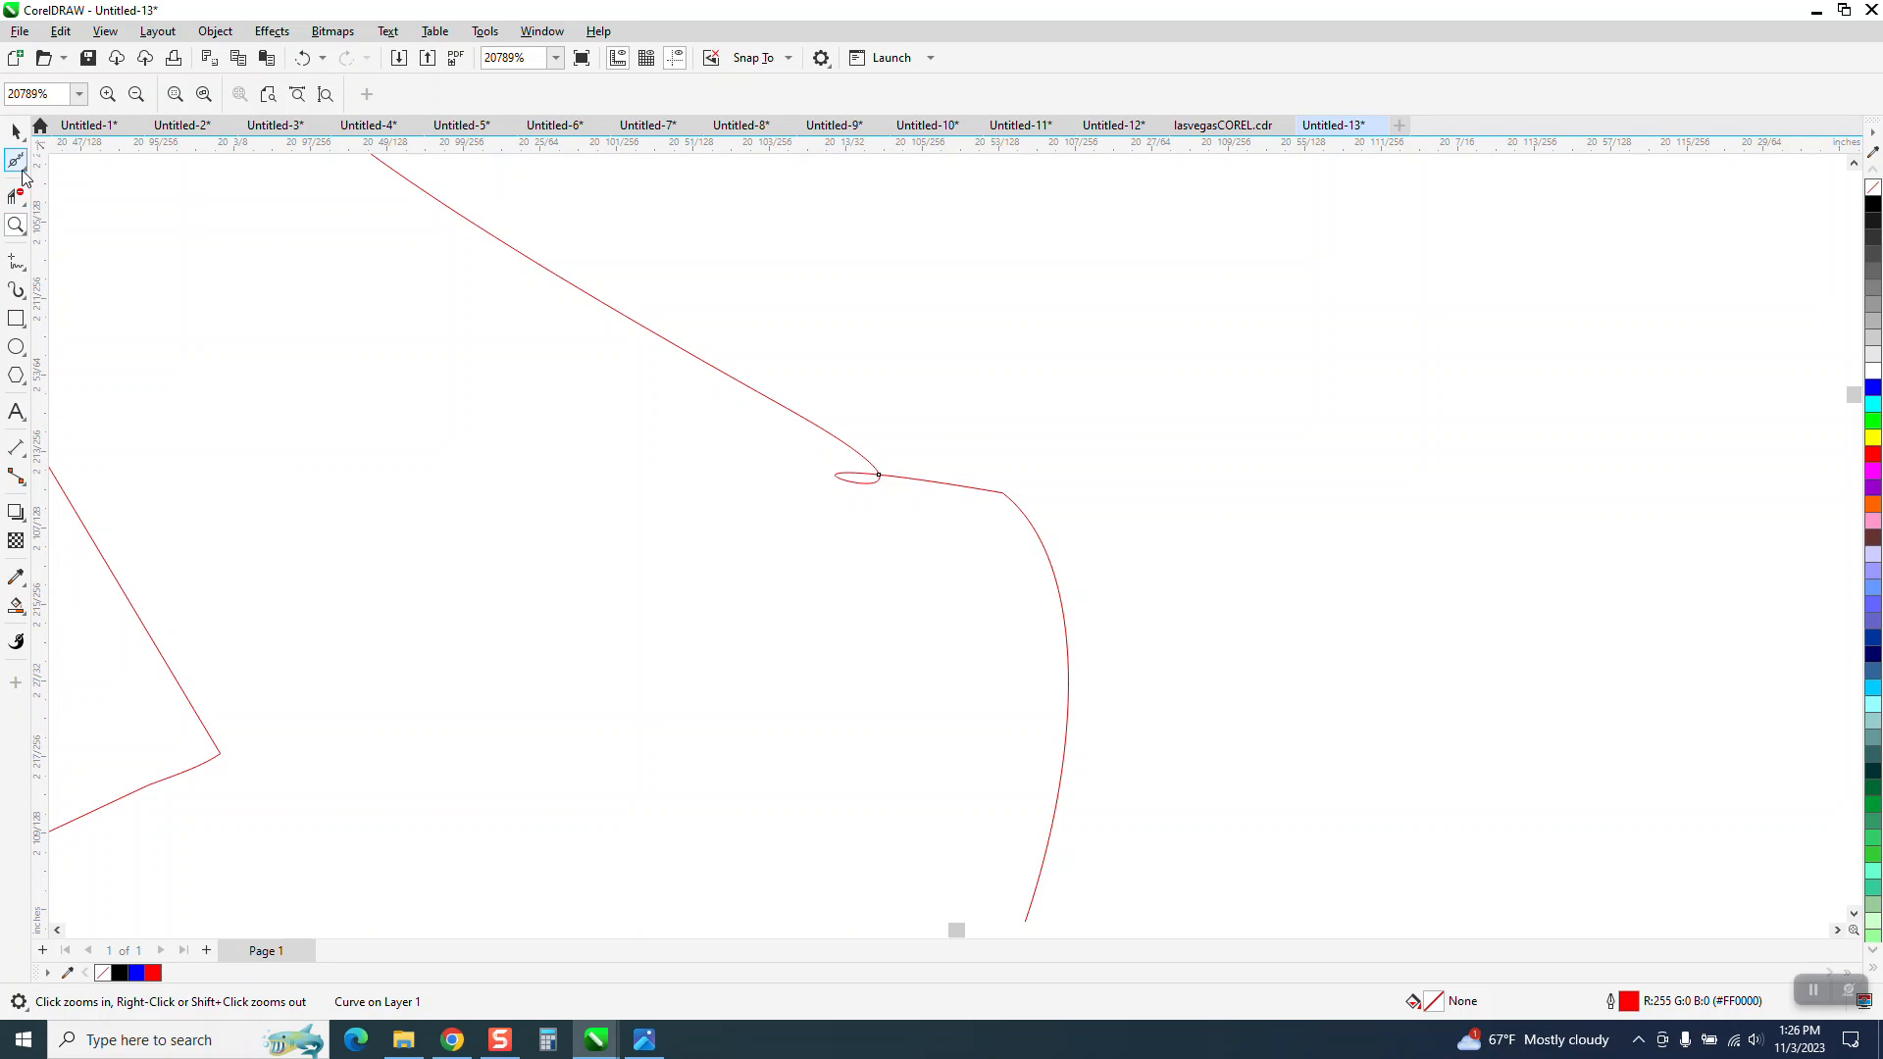
{"action": "left_click", "coordinate": [27, 209]}
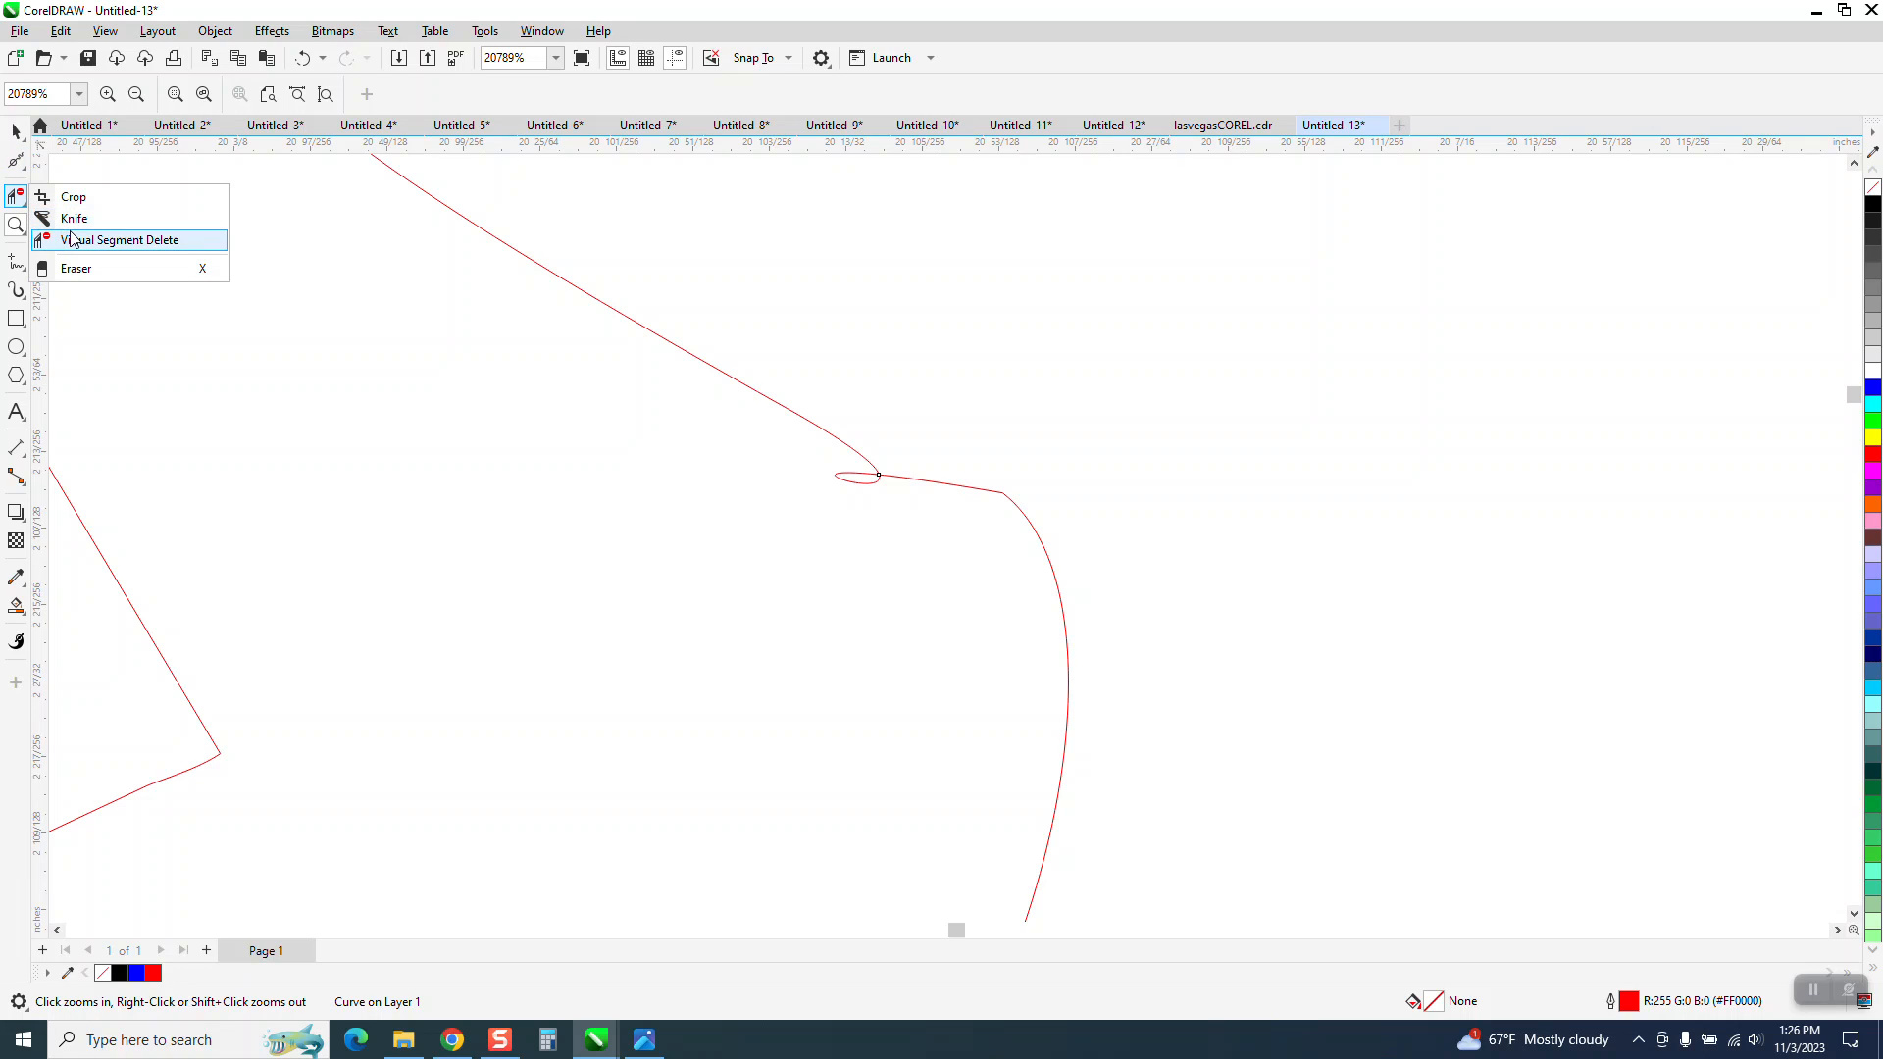
{"action": "left_click", "coordinate": [98, 240]}
{"action": "left_click", "coordinate": [852, 469]}
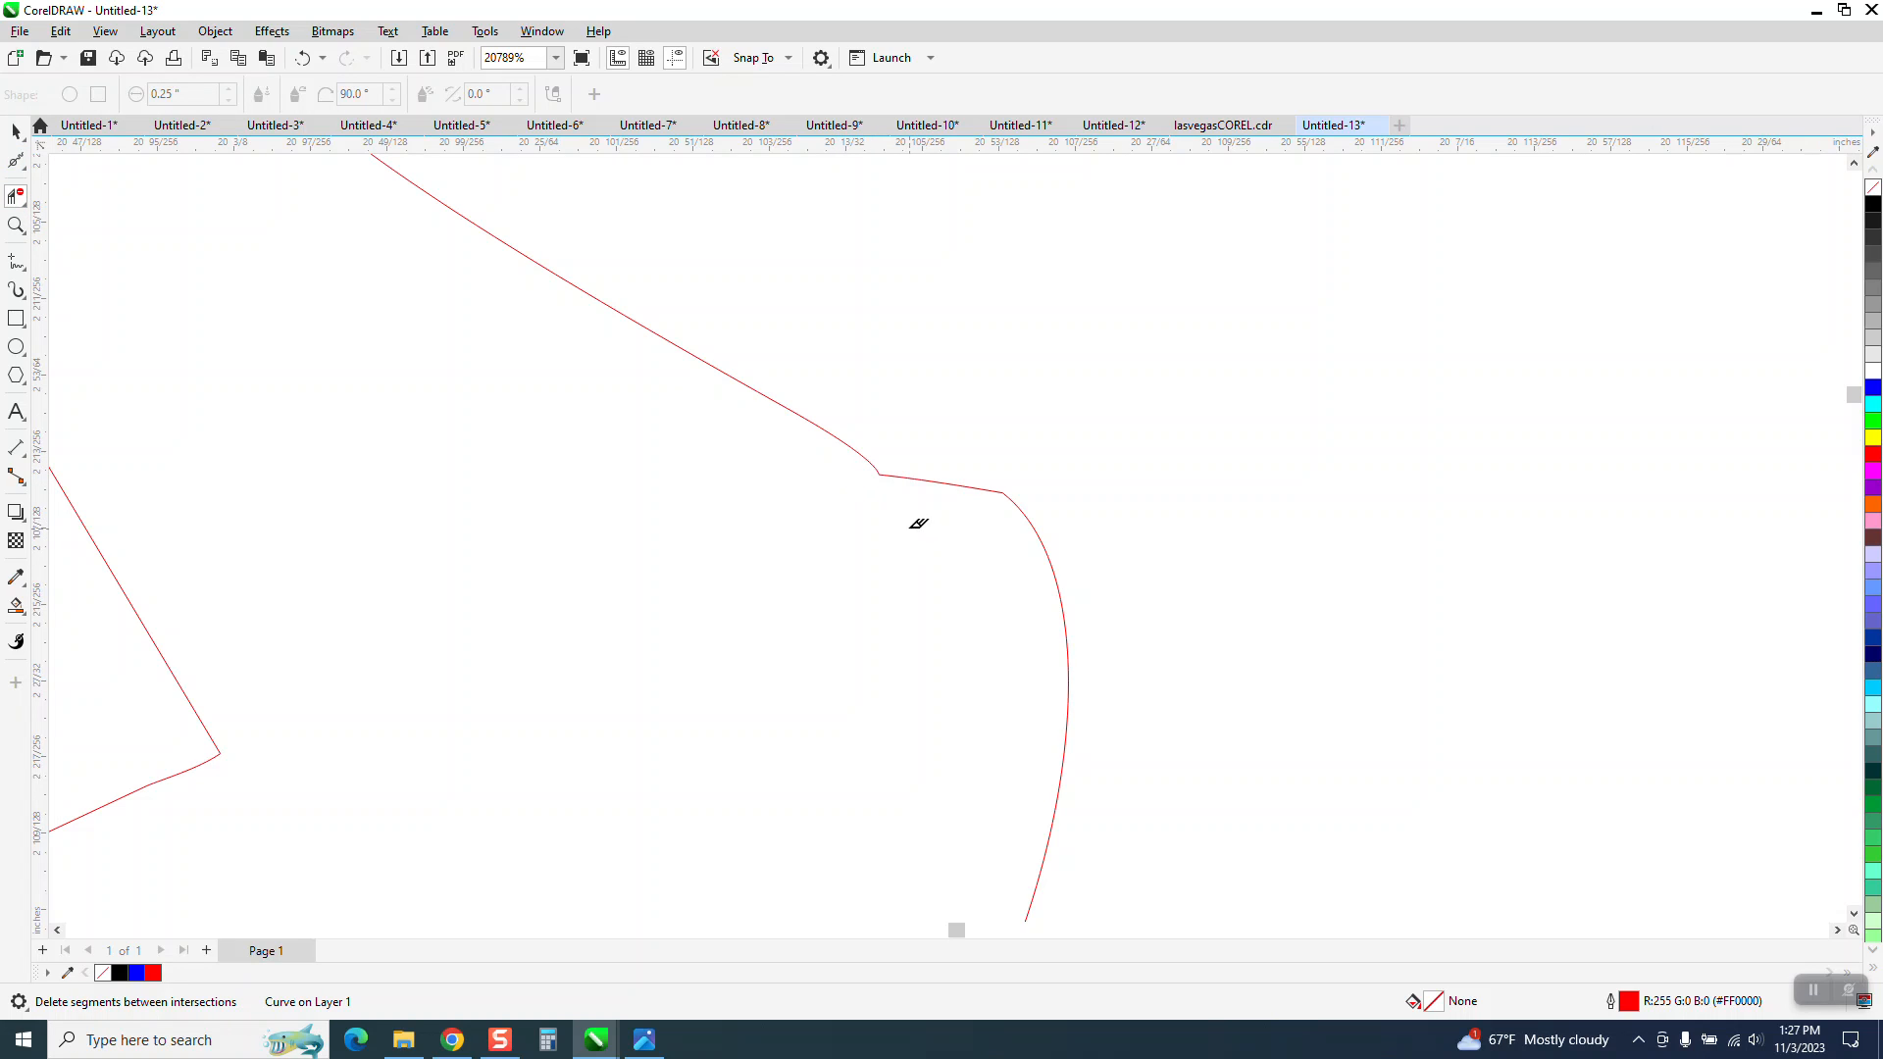
Delete the leftover nodes at the shoreline kink where the tiny loop was cut away.
{"action": "left_click", "coordinate": [25, 168]}
{"action": "left_click", "coordinate": [88, 155]}
{"action": "left_click_drag", "start_coordinate": [880, 478], "coordinate": [841, 504]}
Pull down the peak of the zigzag bend in the shoreline east of the narrow inlet finger.
{"action": "scroll", "coordinate": [892, 529], "scroll_direction": "down", "scroll_amount": 4}
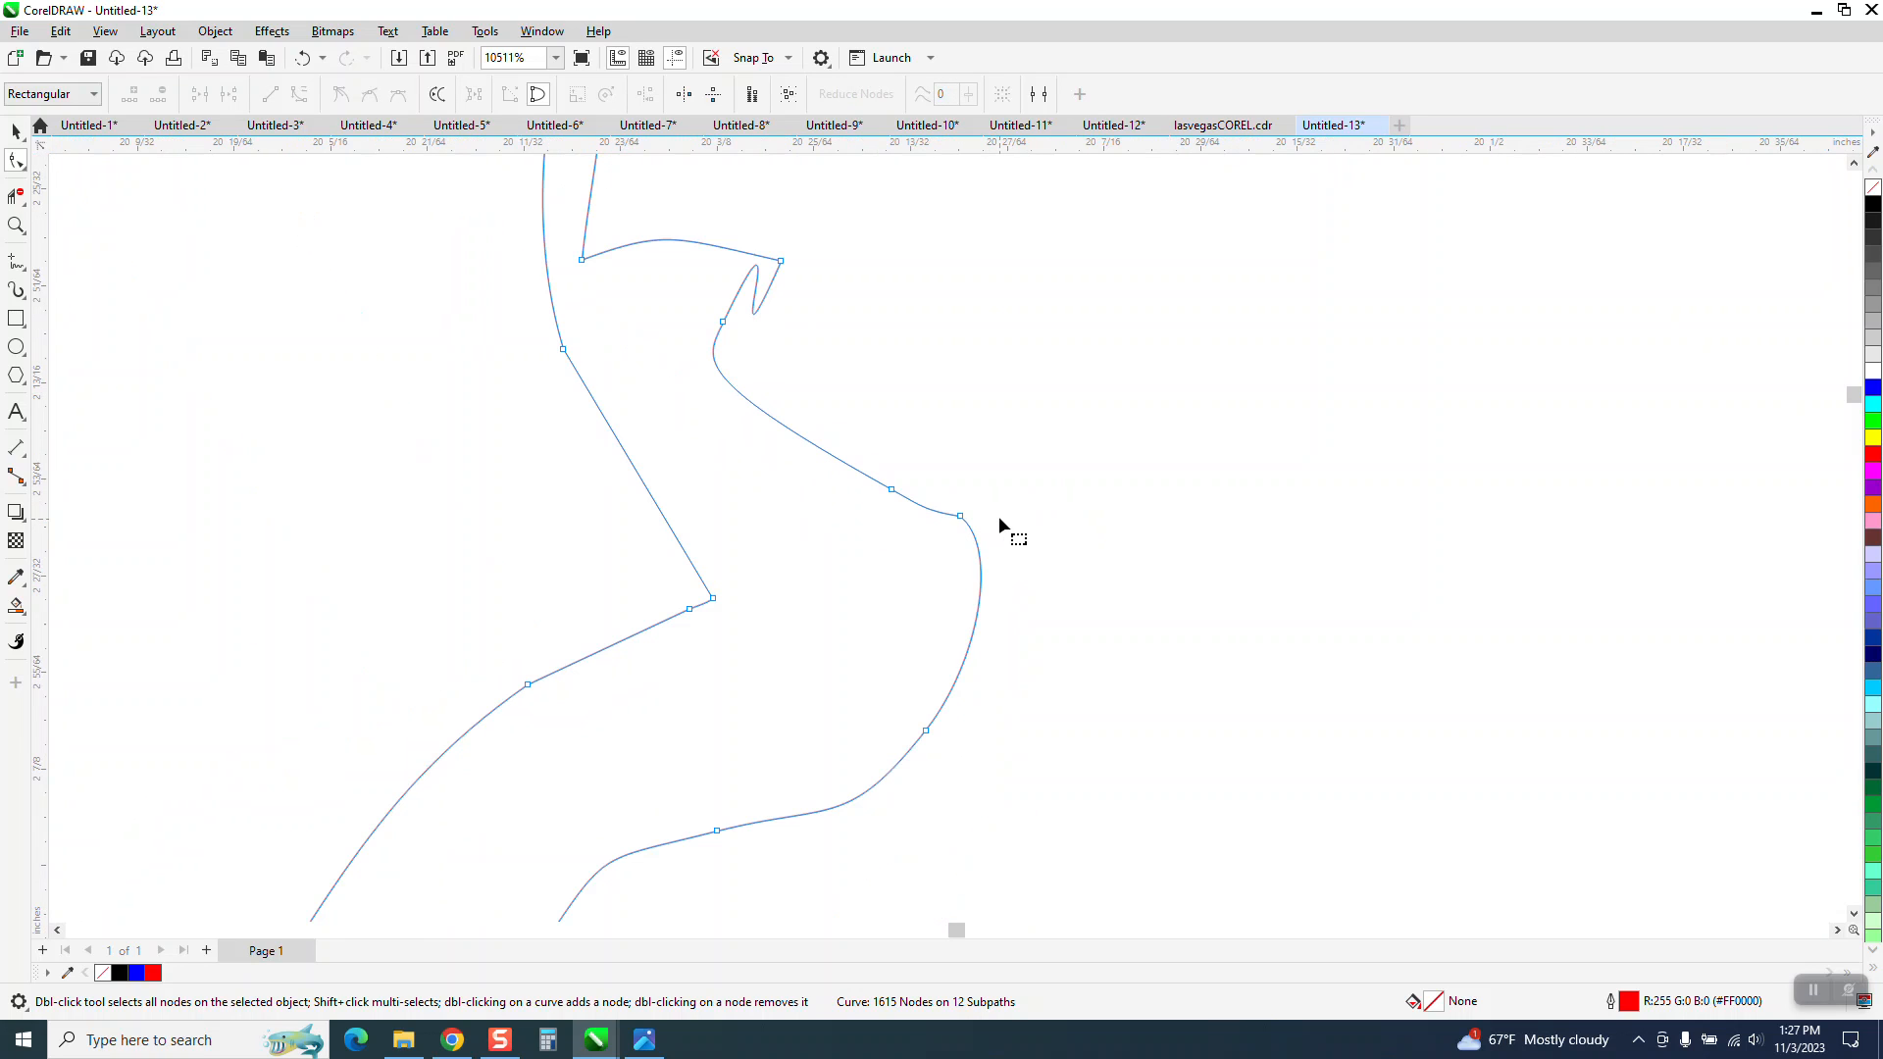
{"action": "left_click", "coordinate": [16, 225]}
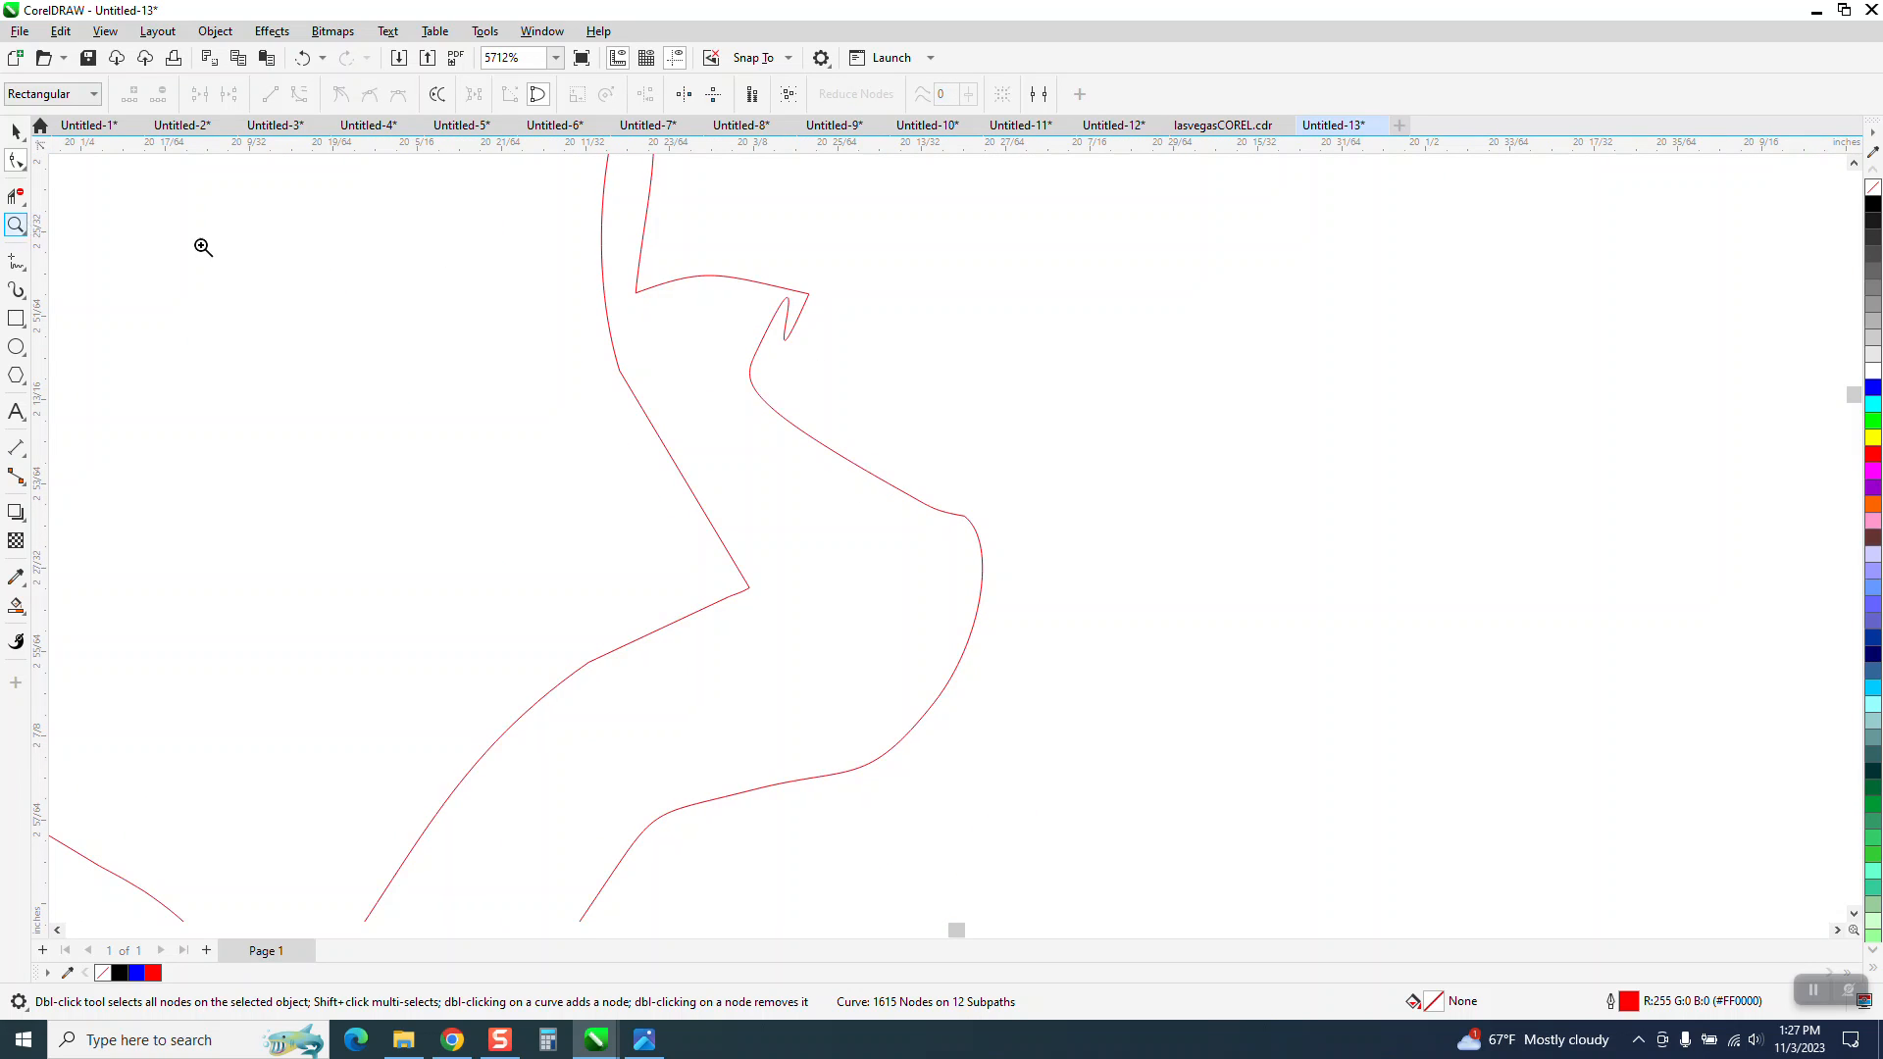
{"action": "left_click_drag", "start_coordinate": [664, 252], "coordinate": [937, 436]}
{"action": "key", "text": "F10"}
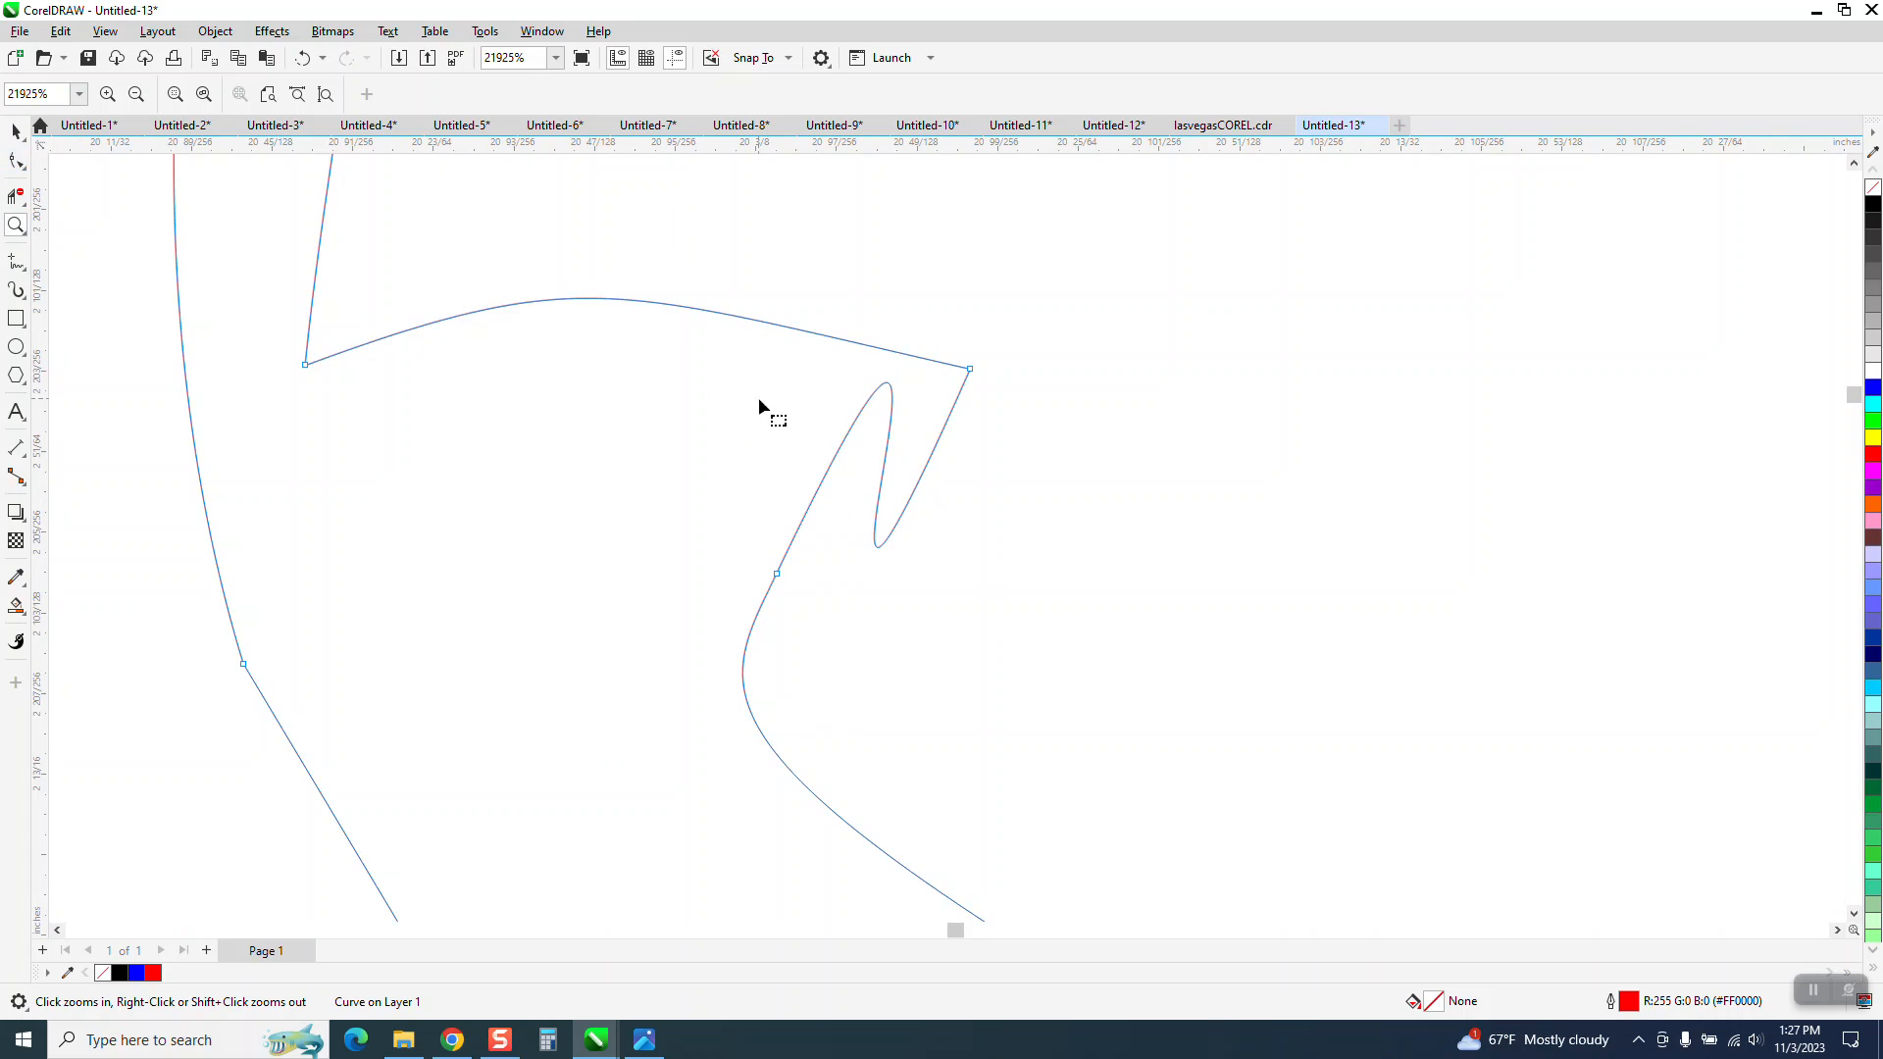
{"action": "left_click_drag", "start_coordinate": [888, 385], "coordinate": [871, 437]}
Round the pointed shoreline corner above the zigzag bend by adjusting the curve handles on both sides of its node.
{"action": "left_click", "coordinate": [970, 370]}
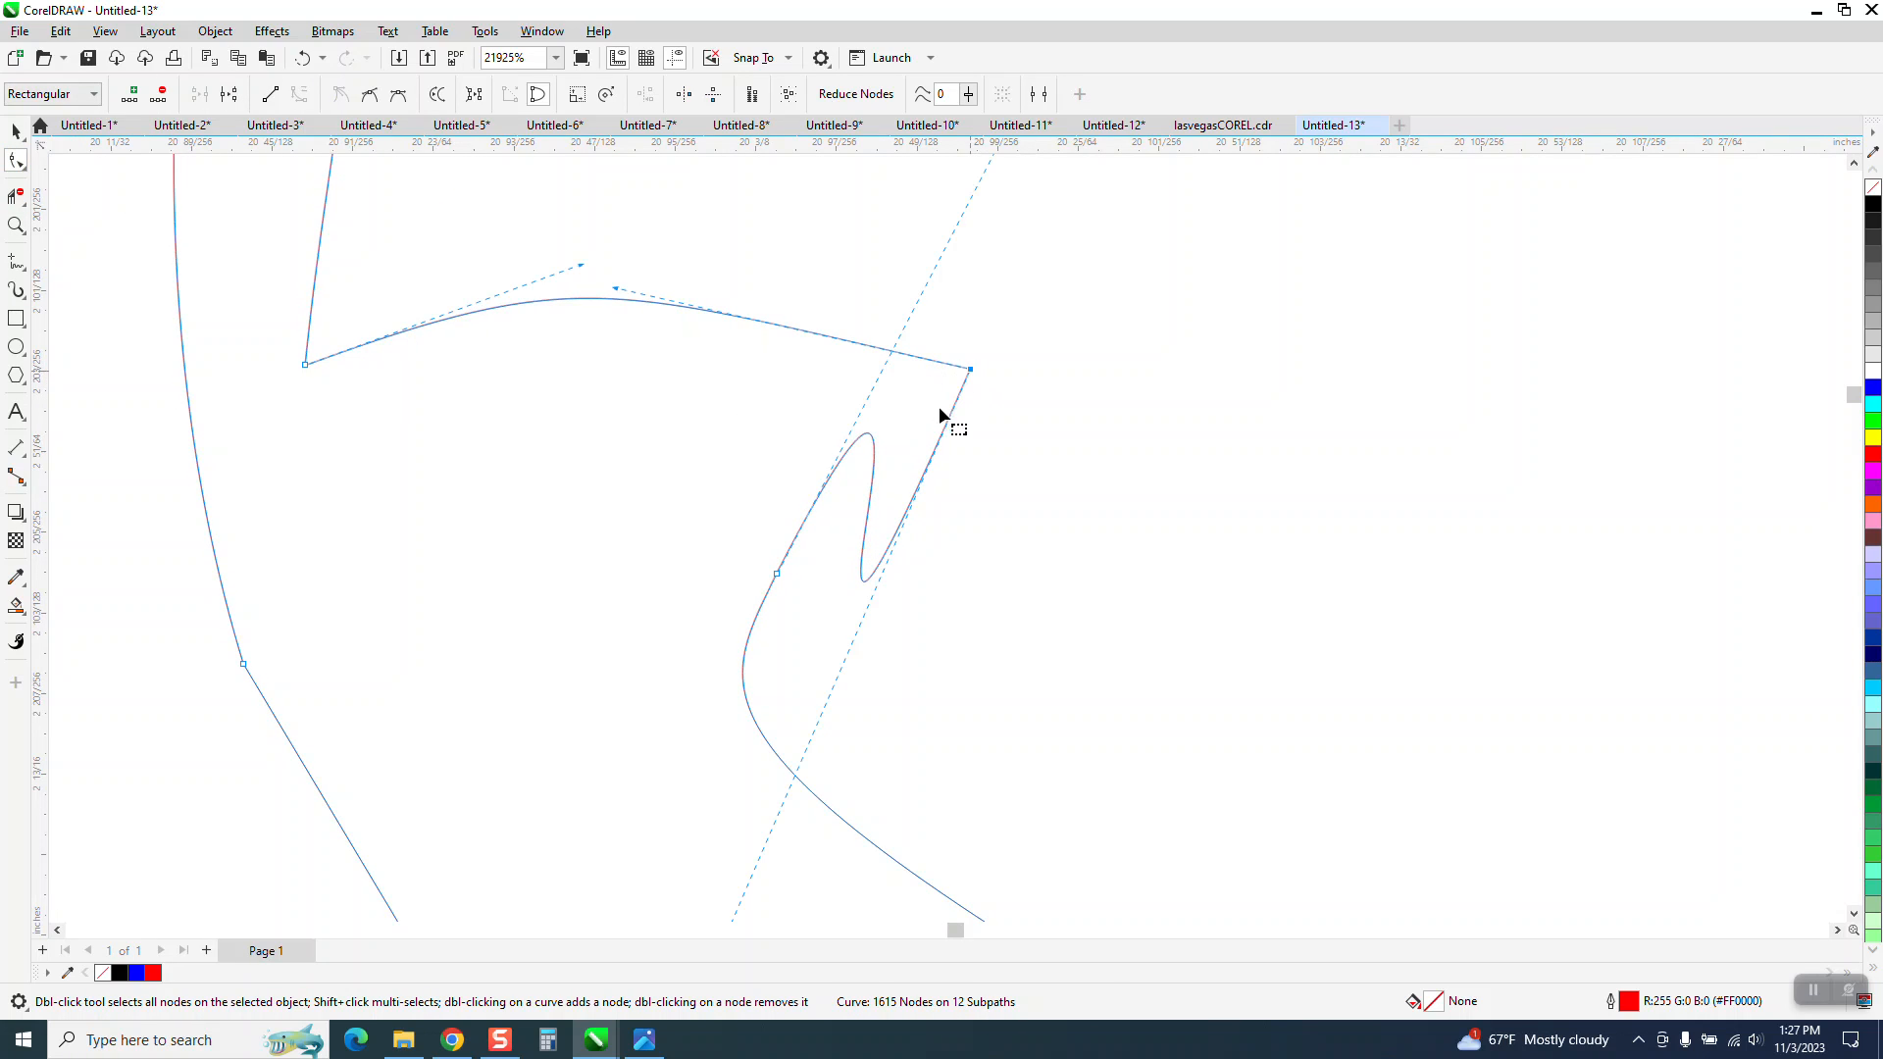
{"action": "scroll", "coordinate": [940, 506], "scroll_direction": "down", "scroll_amount": 2}
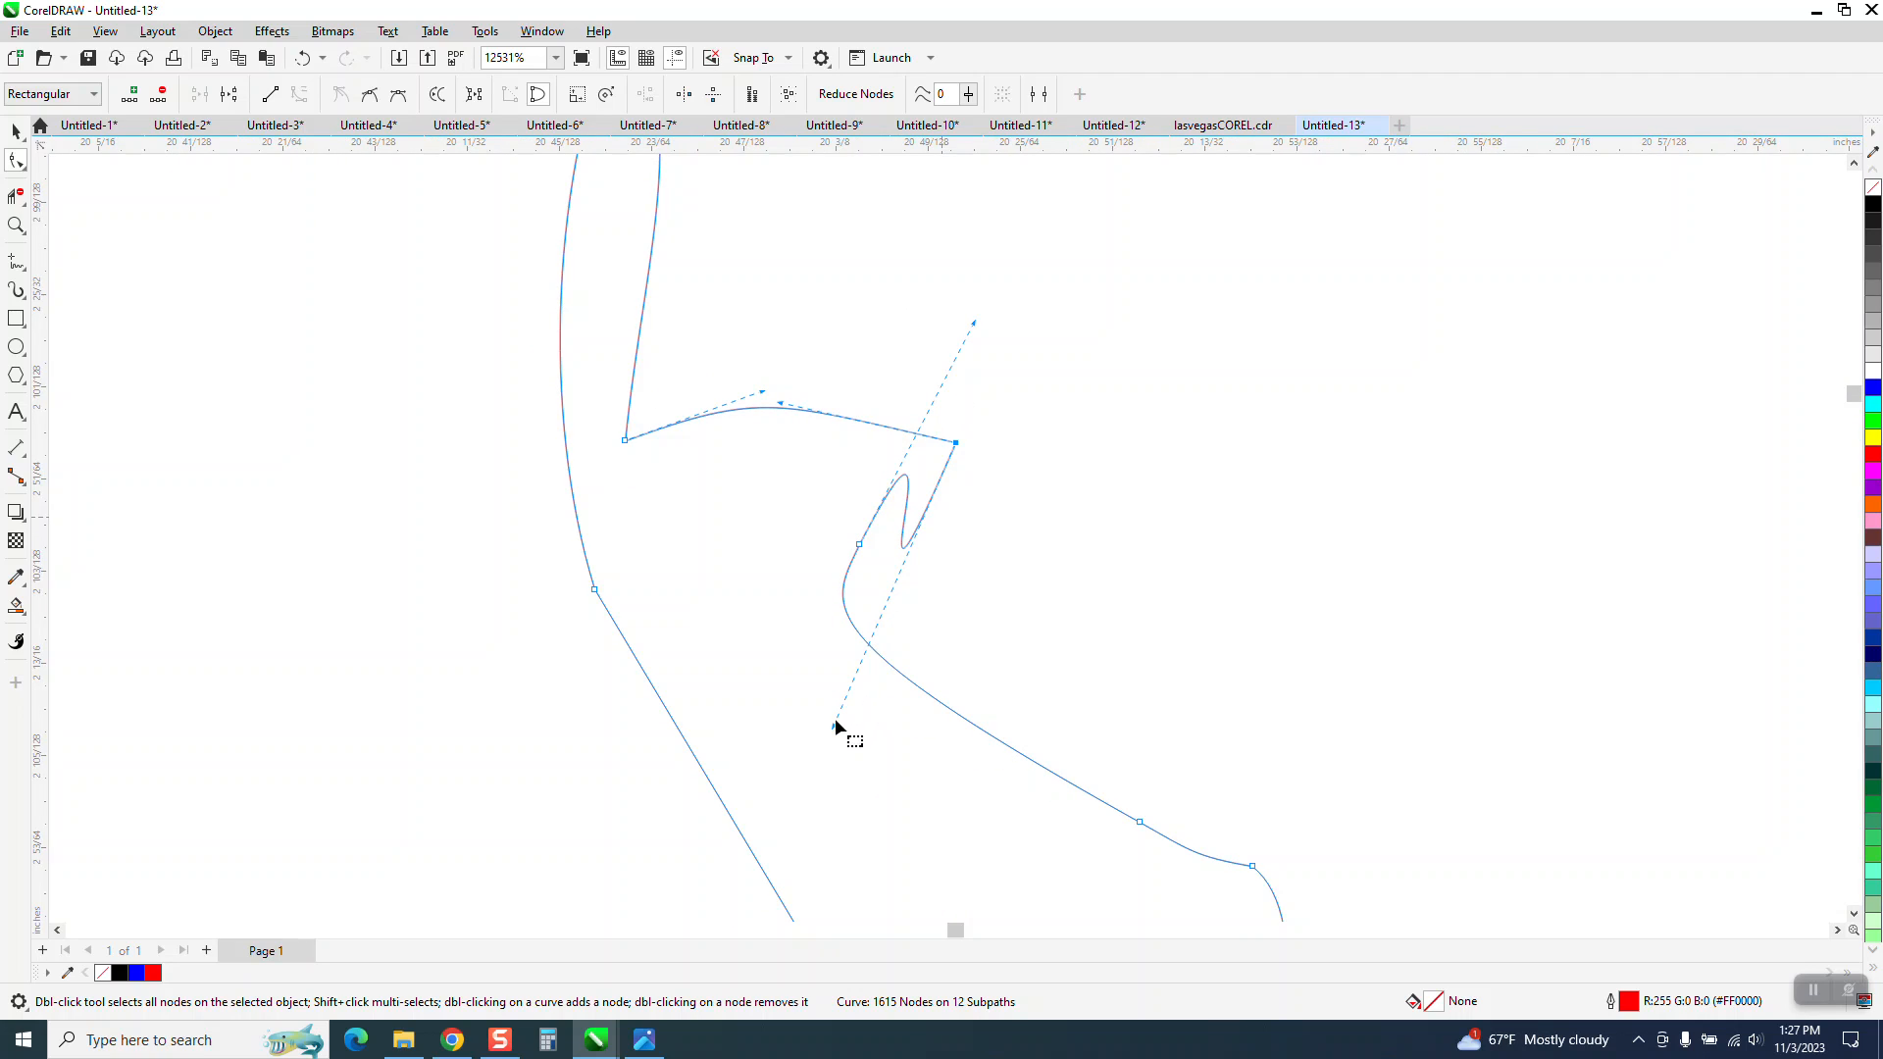
{"action": "left_click_drag", "start_coordinate": [838, 725], "coordinate": [880, 639]}
{"action": "left_click_drag", "start_coordinate": [783, 406], "coordinate": [989, 369]}
Round the pointed tip of the narrow inlet finger by adjusting its curve handle.
{"action": "scroll", "coordinate": [706, 488], "scroll_direction": "down", "scroll_amount": 2}
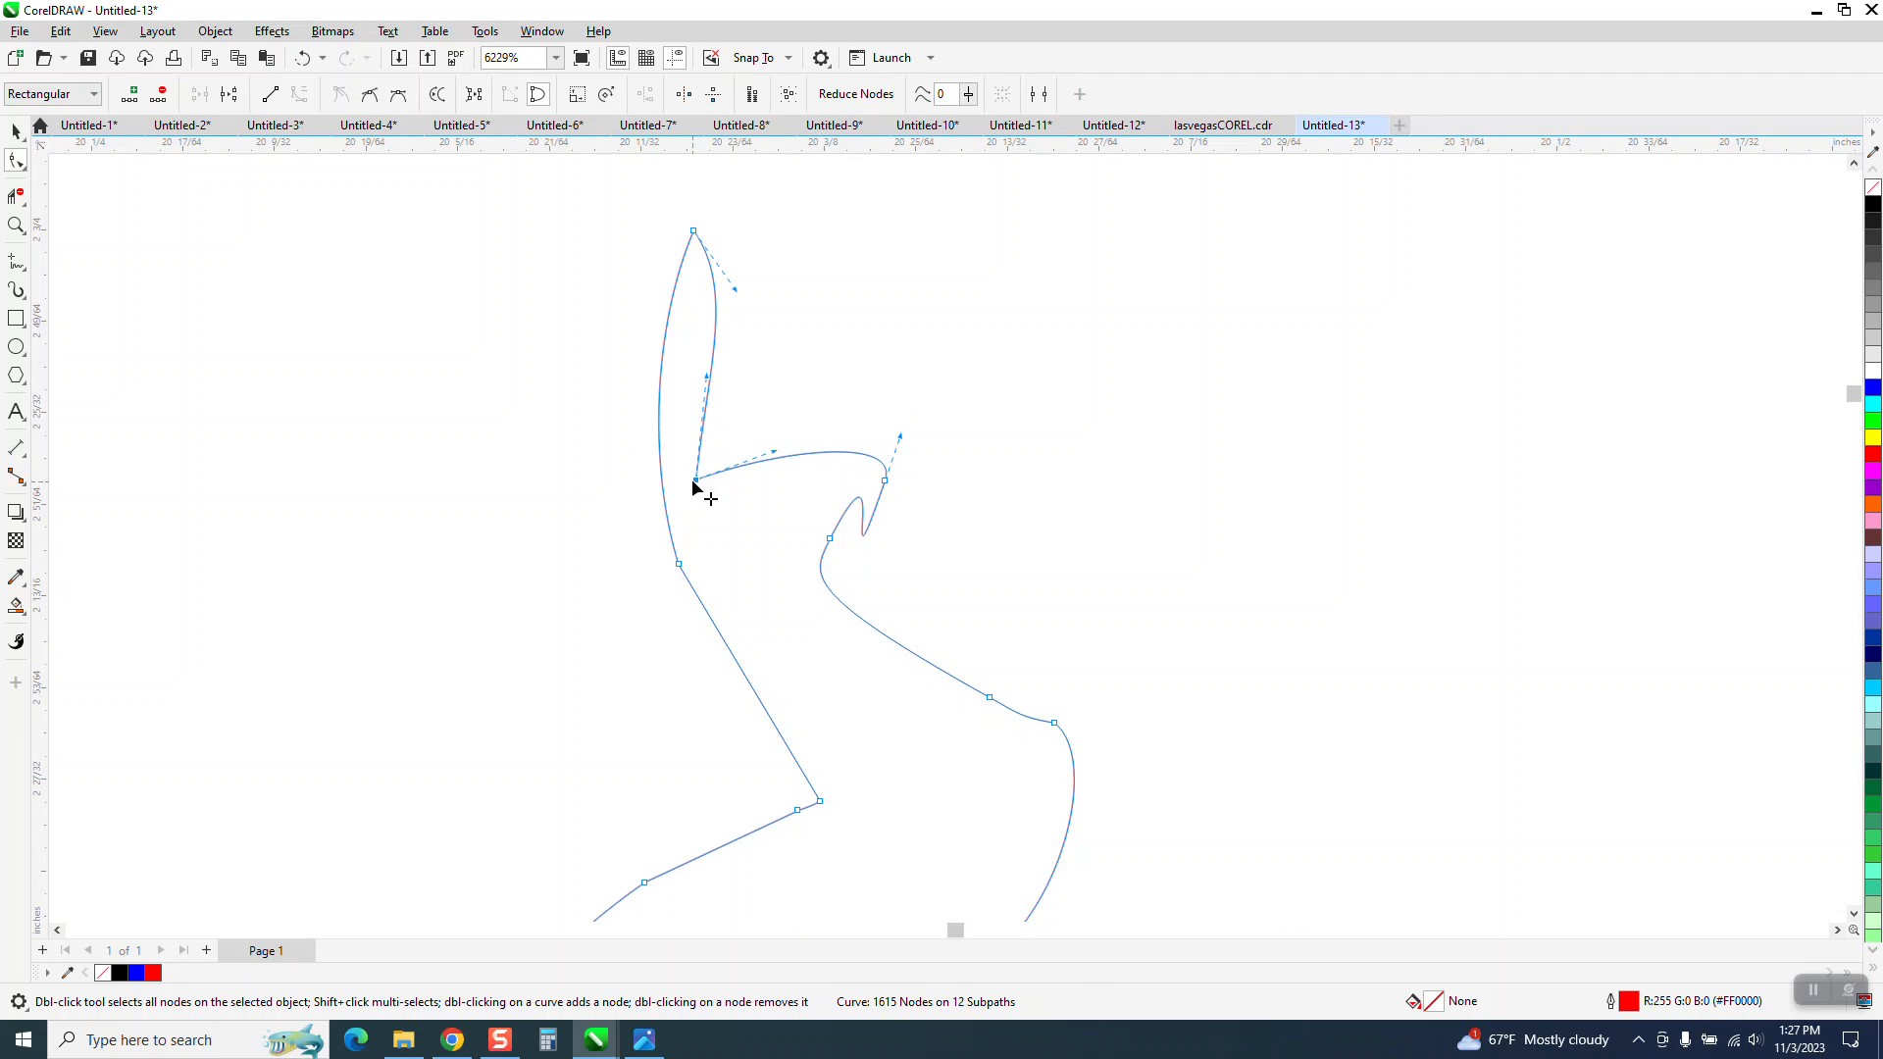
{"action": "left_click_drag", "start_coordinate": [703, 382], "coordinate": [777, 235]}
{"action": "scroll", "coordinate": [651, 327], "scroll_direction": "down", "scroll_amount": 2}
{"action": "scroll", "coordinate": [808, 397], "scroll_direction": "down", "scroll_amount": 3}
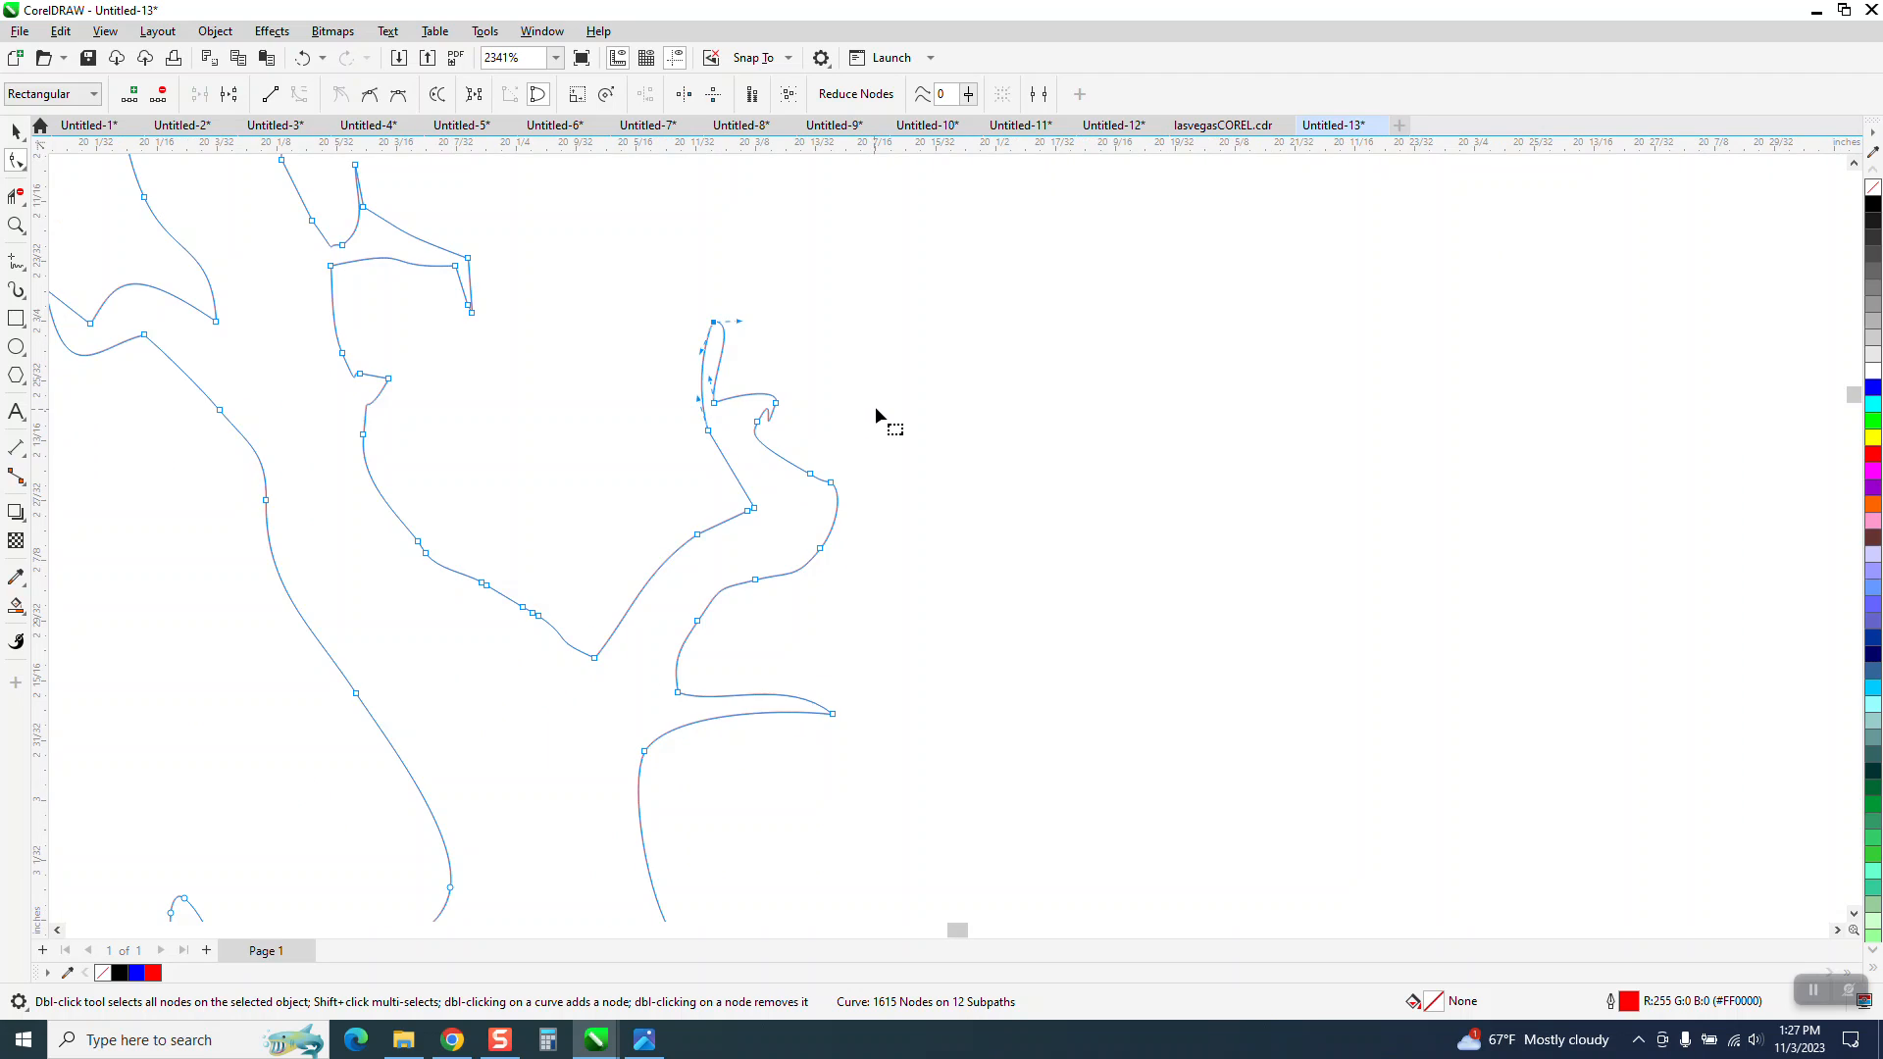
Delete the closely spaced pair of surplus nodes midway along the shoreline sloping down to the V-shaped point.
{"action": "left_click", "coordinate": [17, 225]}
{"action": "left_click_drag", "start_coordinate": [433, 454], "coordinate": [808, 714]}
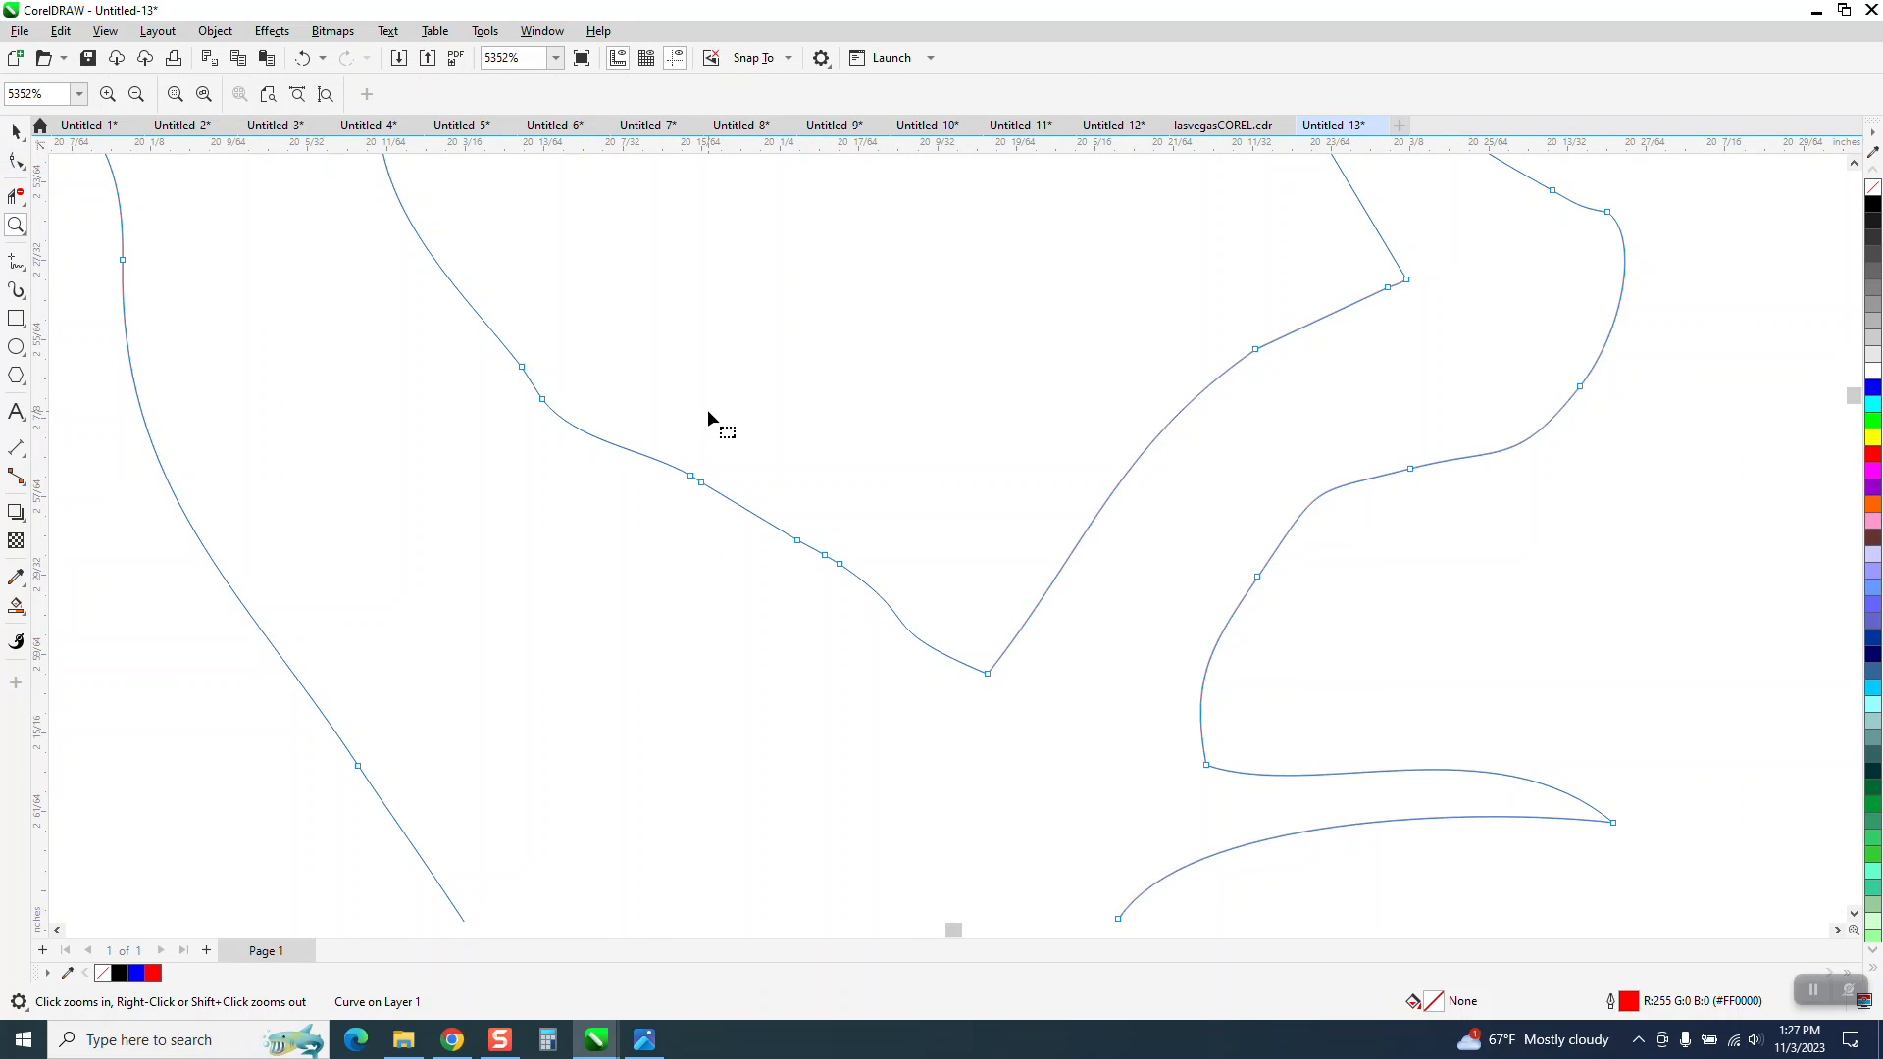
{"action": "key", "text": "F10"}
{"action": "left_click_drag", "start_coordinate": [571, 535], "coordinate": [570, 533]}
{"action": "key", "text": "Delete"}
{"action": "left_click_drag", "start_coordinate": [845, 514], "coordinate": [785, 579]}
{"action": "key", "text": "Delete"}
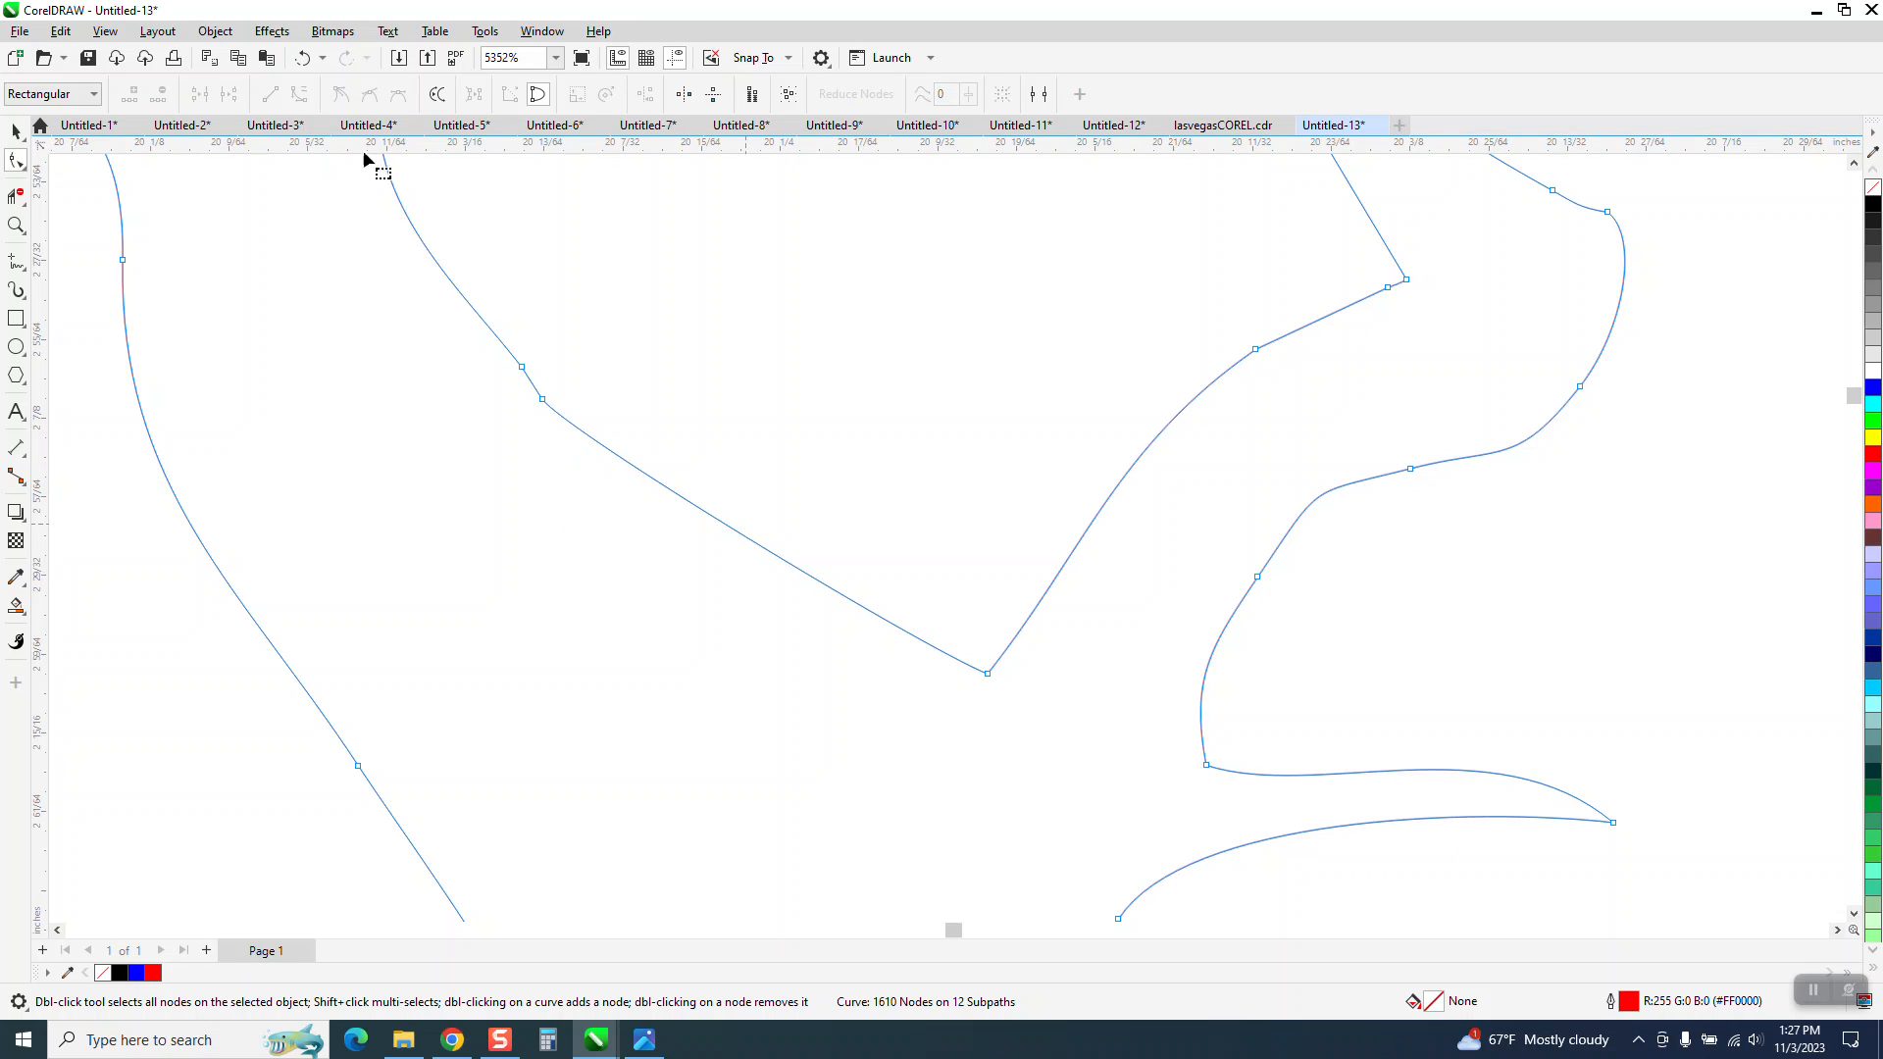
{"action": "key", "text": "ctrl+z"}
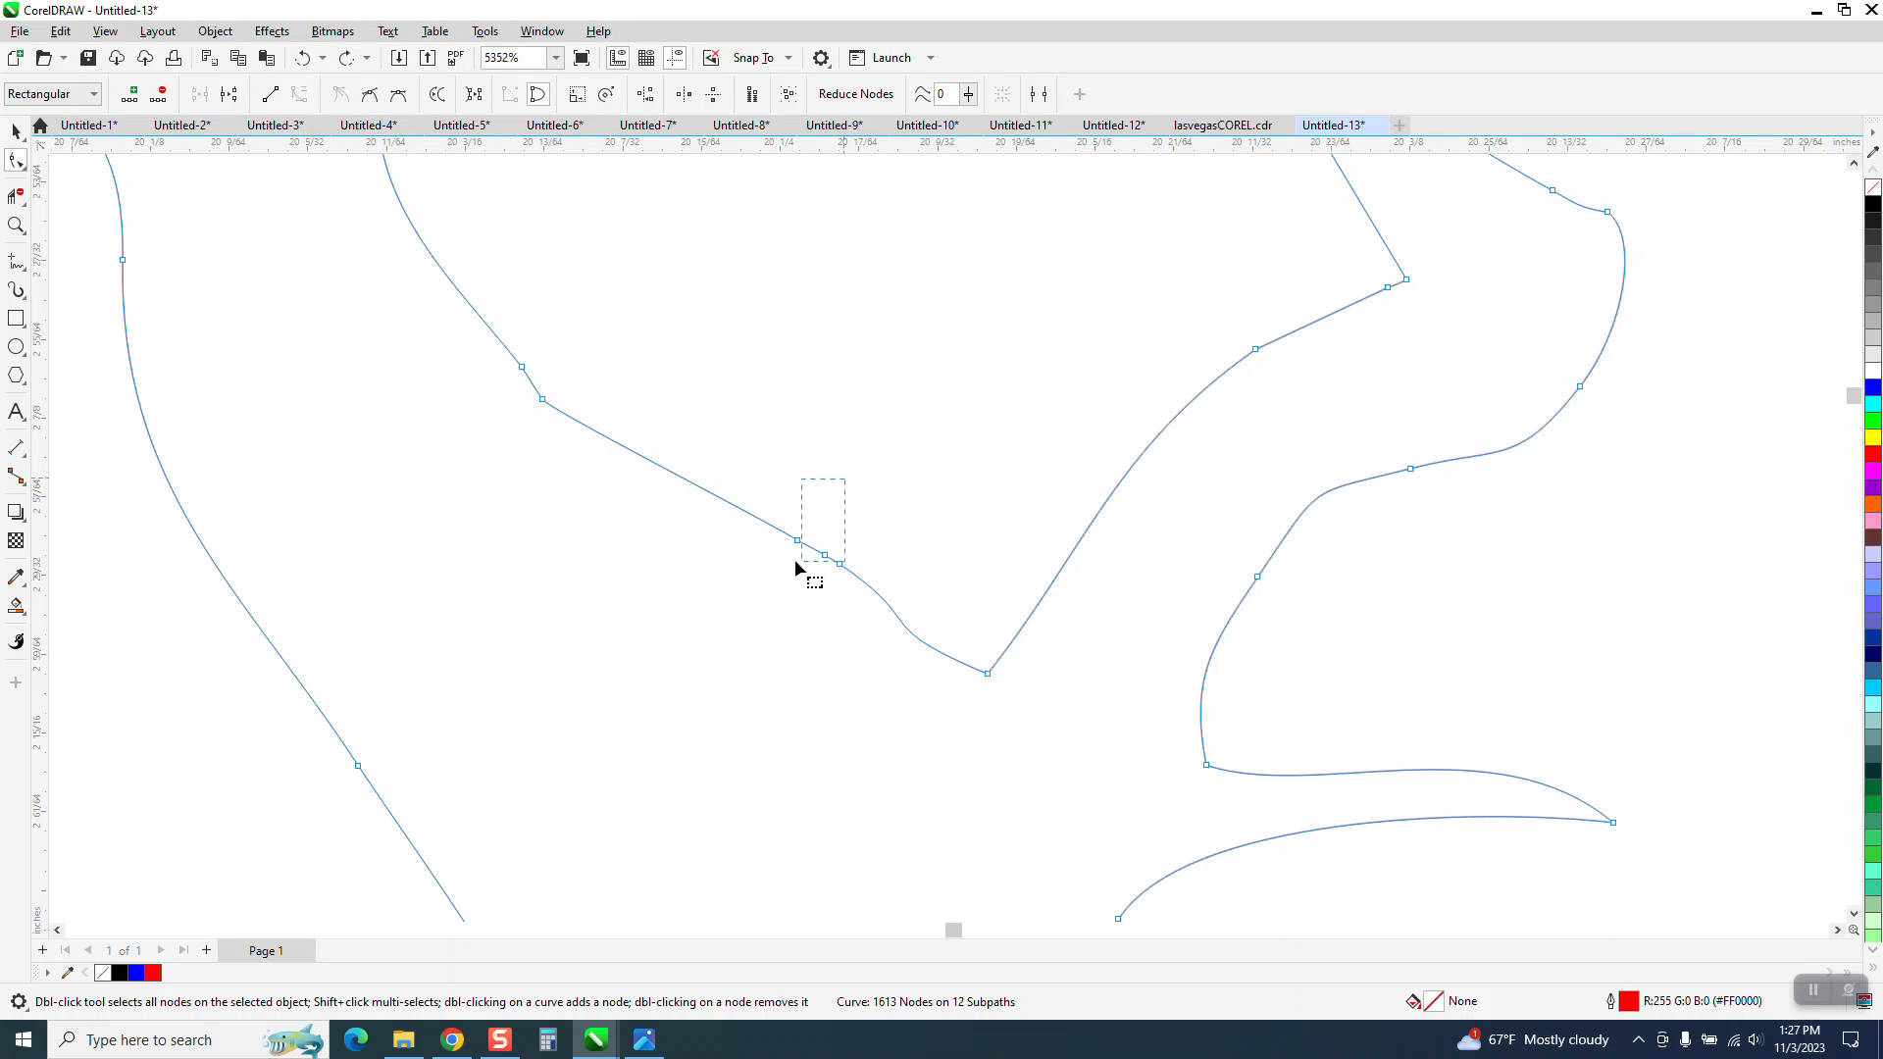
Delete the remaining surplus nodes along that sloping shoreline and reshape the curve with the handle of the node kept near the V-shaped point.
{"action": "left_click_drag", "start_coordinate": [773, 559], "coordinate": [769, 553]}
{"action": "key", "text": "Delete"}
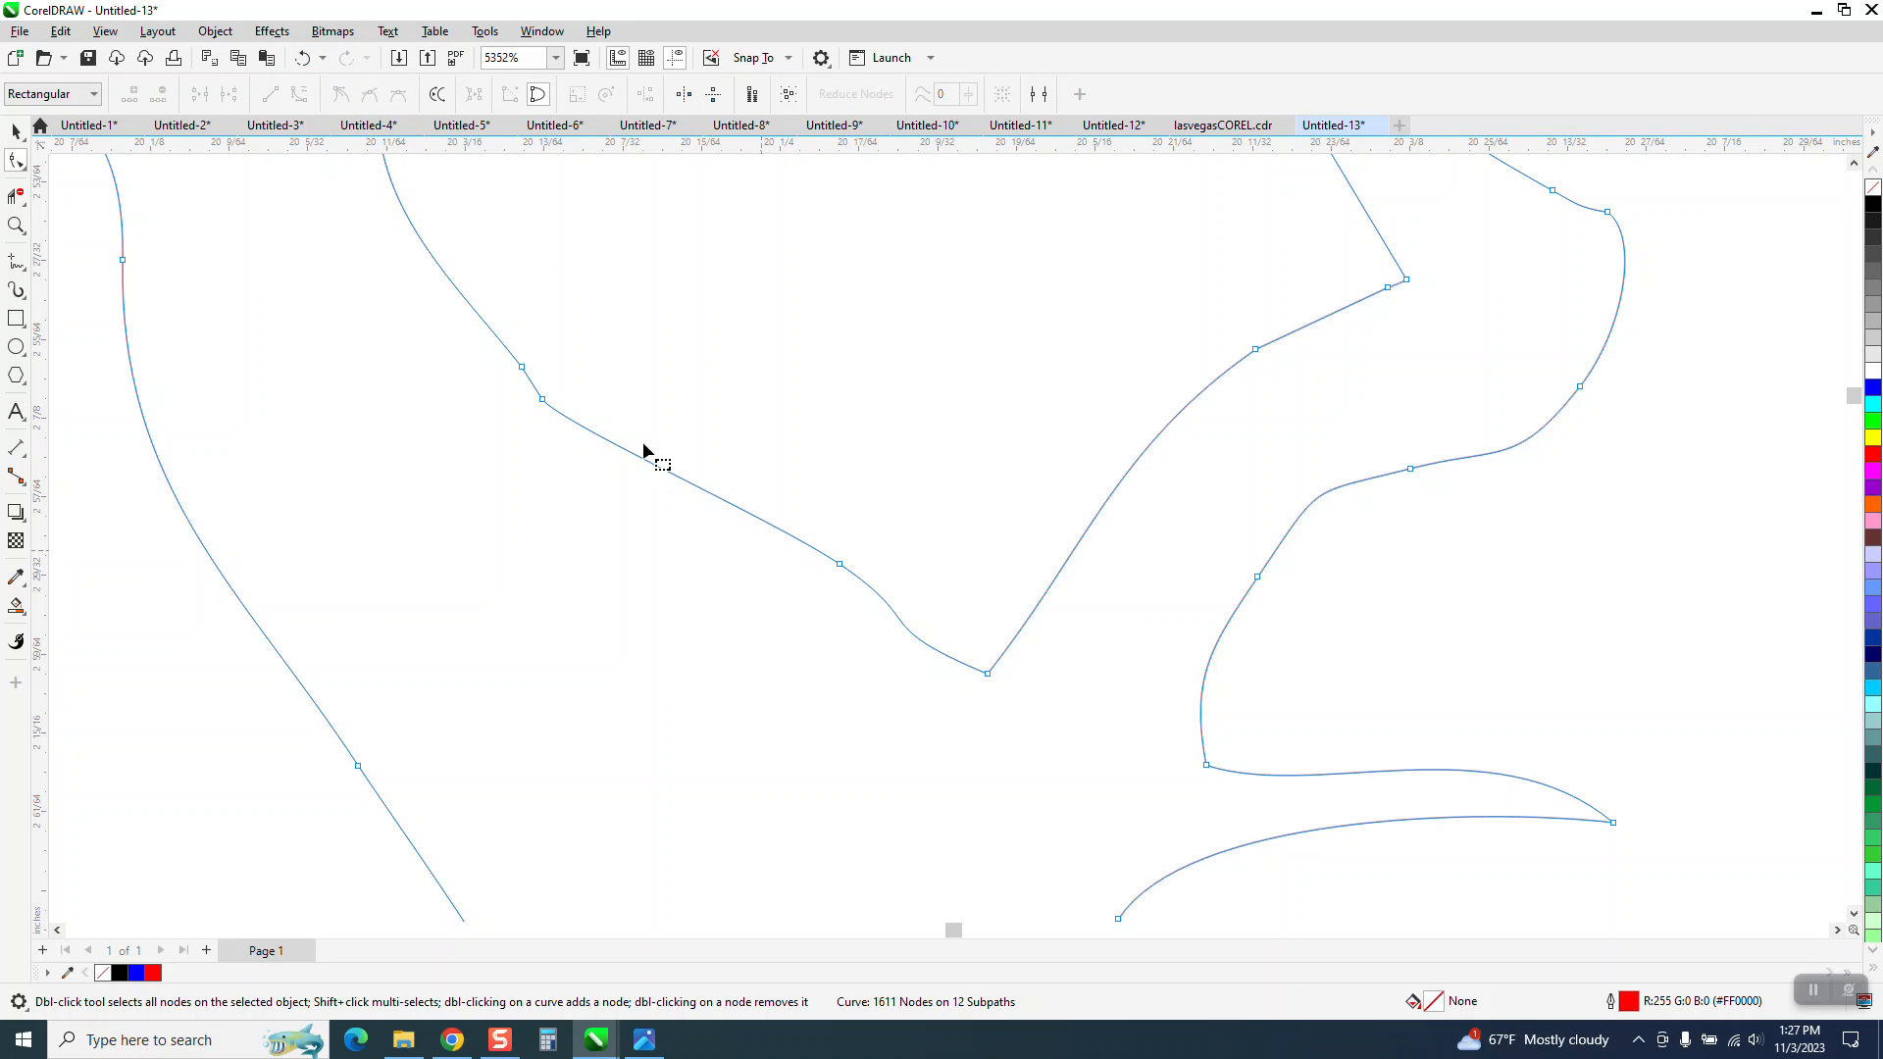
{"action": "left_click_drag", "start_coordinate": [566, 395], "coordinate": [501, 437]}
{"action": "key", "text": "Delete"}
{"action": "left_click", "coordinate": [838, 563]}
{"action": "left_click_drag", "start_coordinate": [761, 516], "coordinate": [717, 552]}
Widen the thin upward spike on the cove's upper shoreline by moving its base node outward, and round its tip.
{"action": "scroll", "coordinate": [843, 618], "scroll_direction": "down", "scroll_amount": 4}
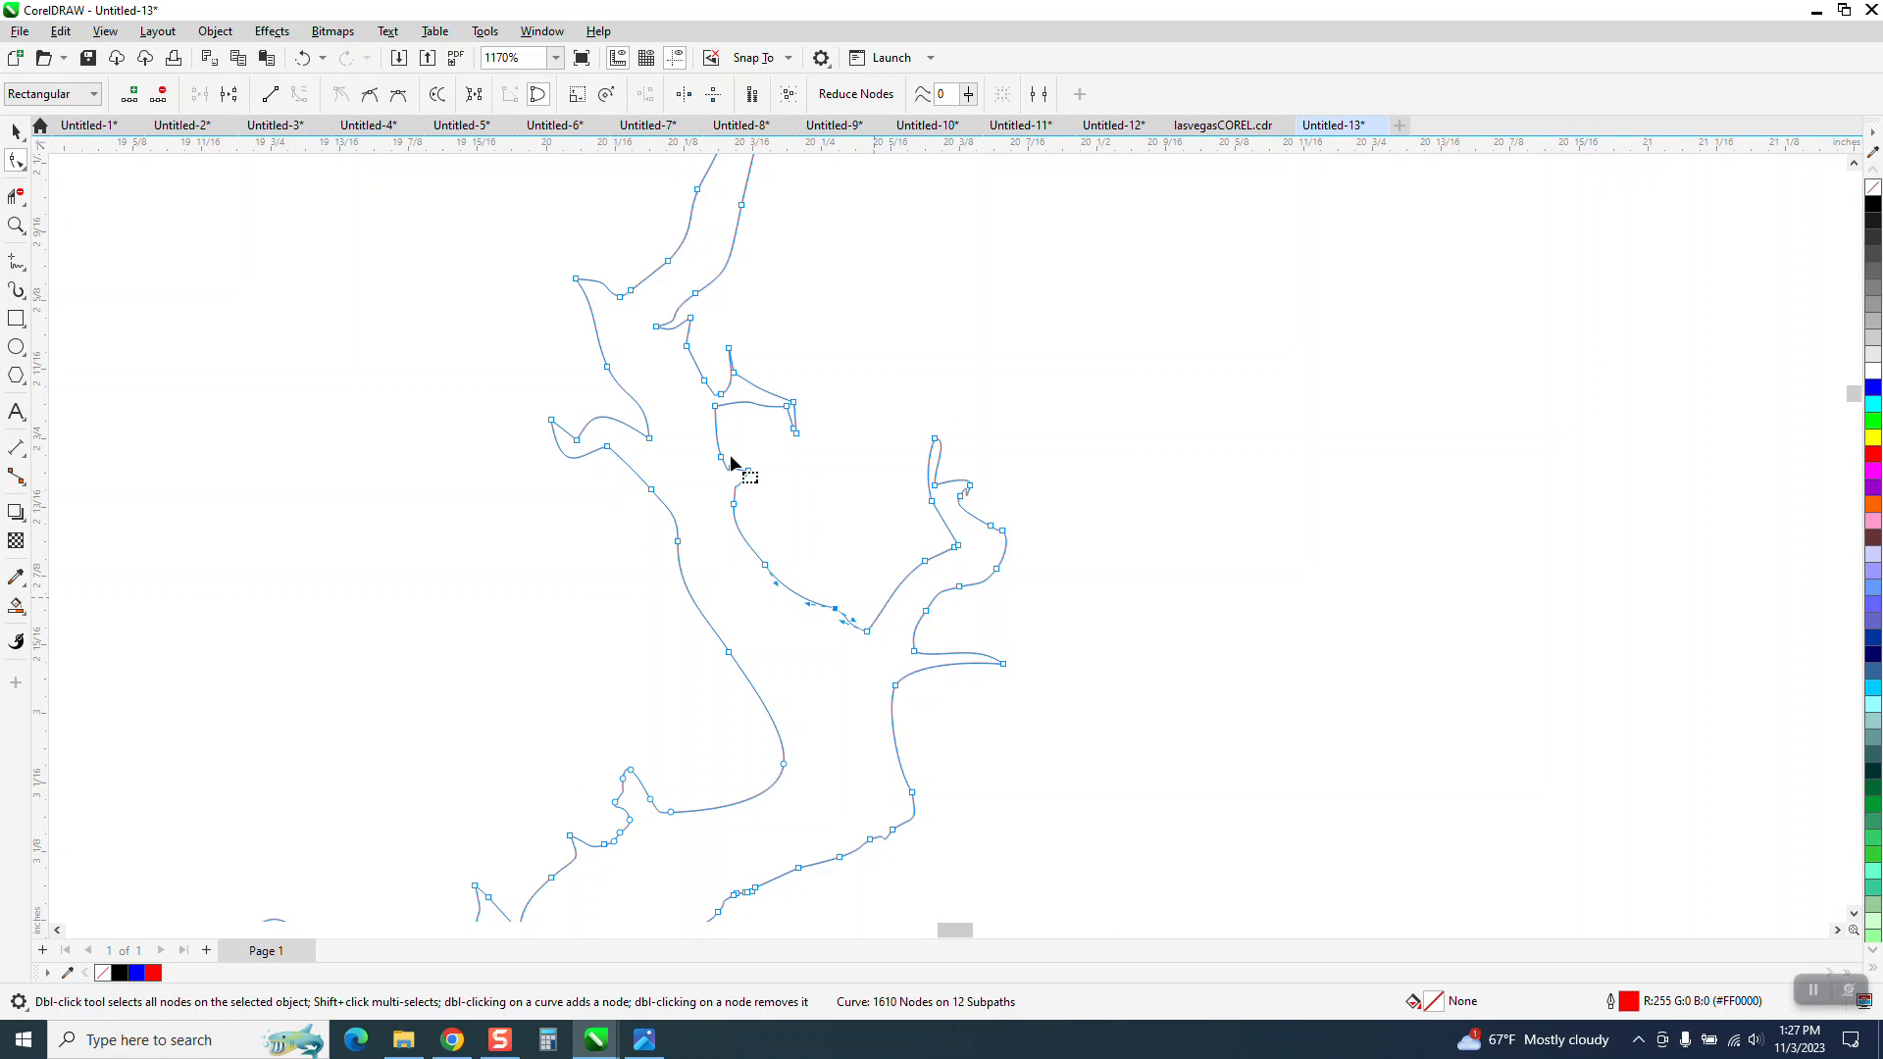
{"action": "left_click", "coordinate": [18, 225]}
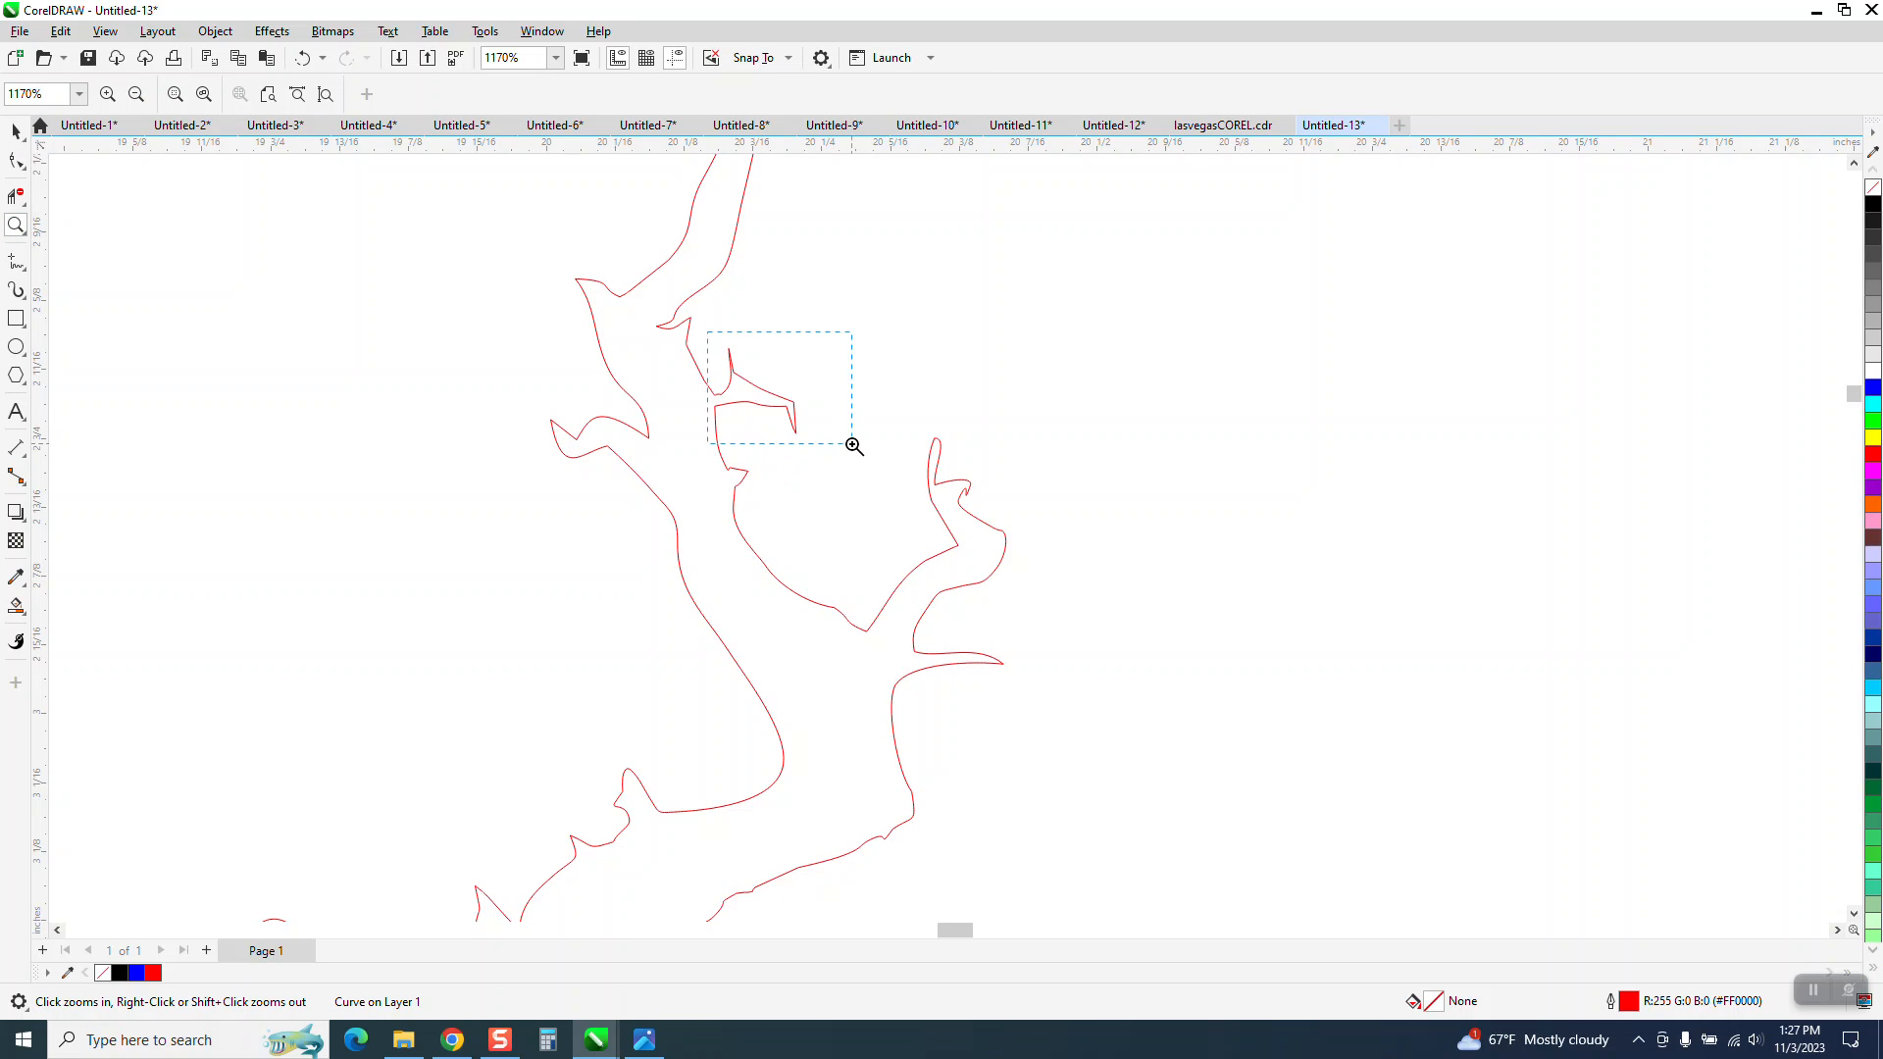
{"action": "left_click_drag", "start_coordinate": [853, 445], "coordinate": [853, 446]}
{"action": "left_click", "coordinate": [16, 159]}
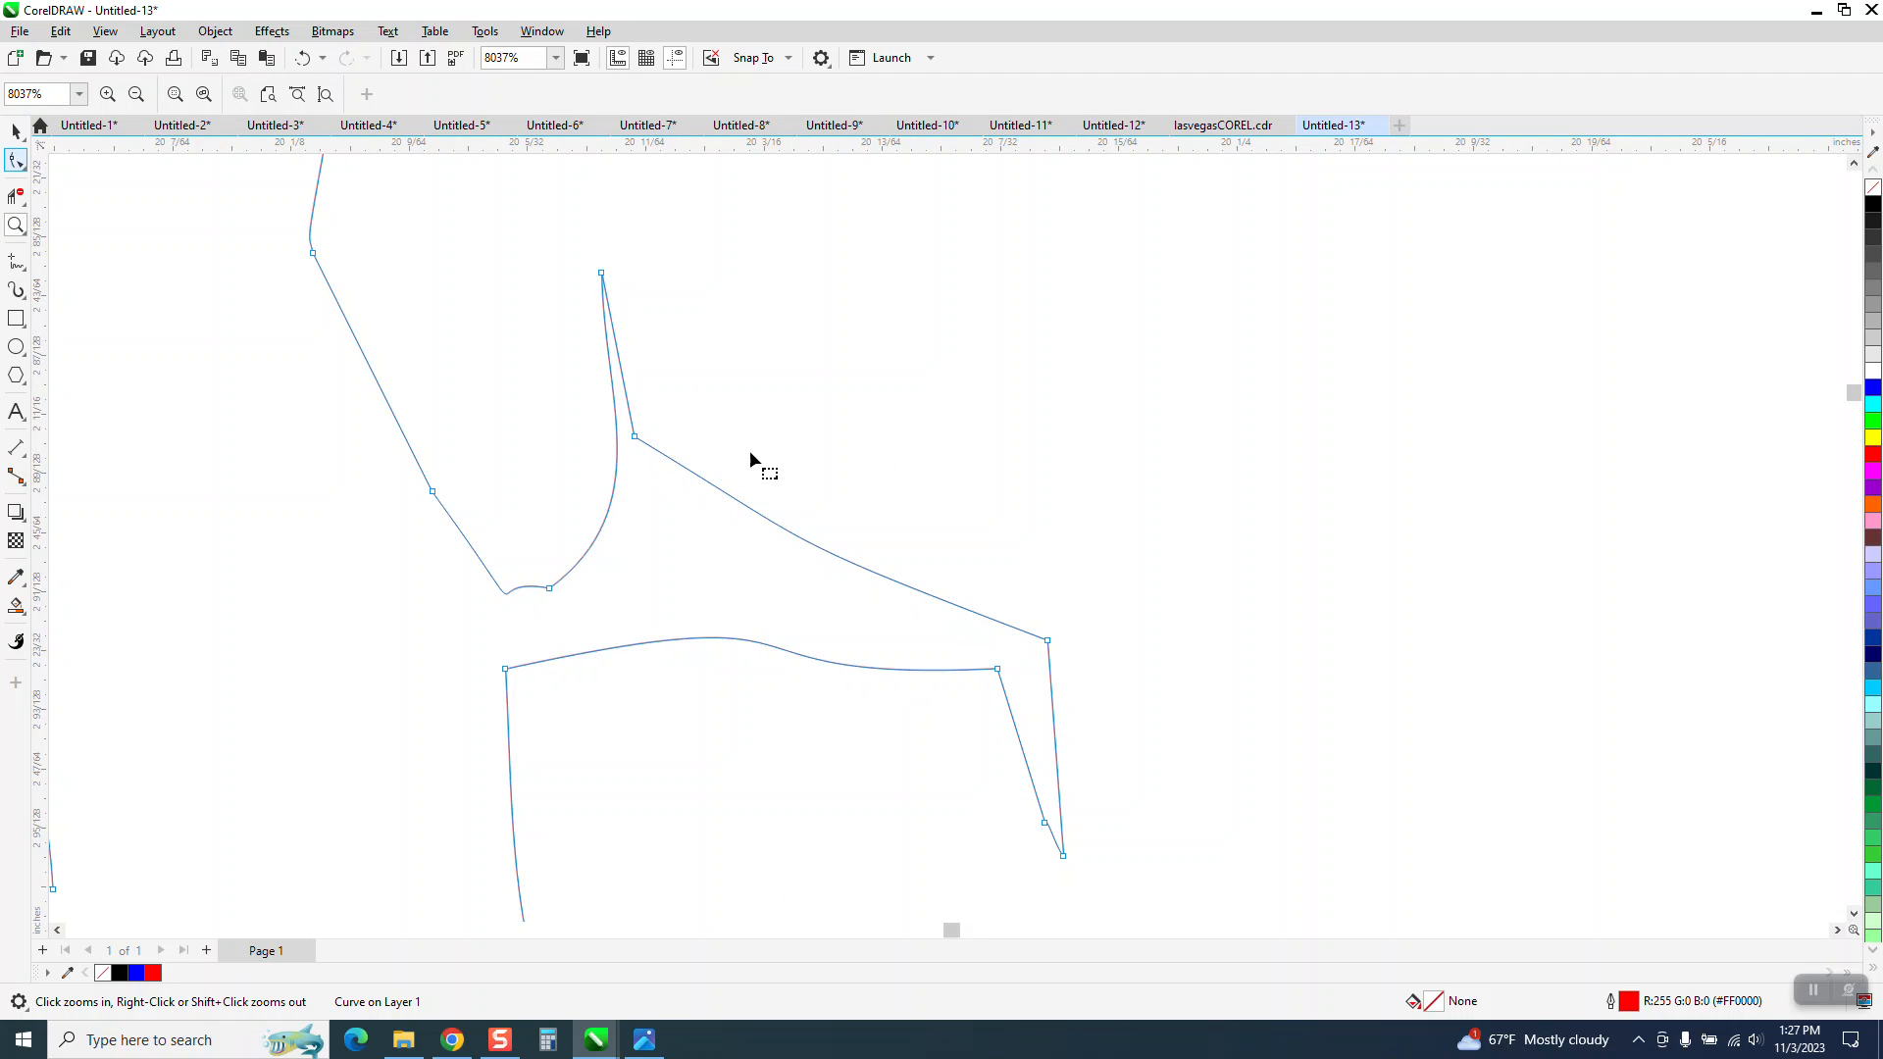
{"action": "left_click_drag", "start_coordinate": [638, 441], "coordinate": [510, 314]}
{"action": "left_click", "coordinate": [602, 274]}
{"action": "left_click", "coordinate": [602, 274]}
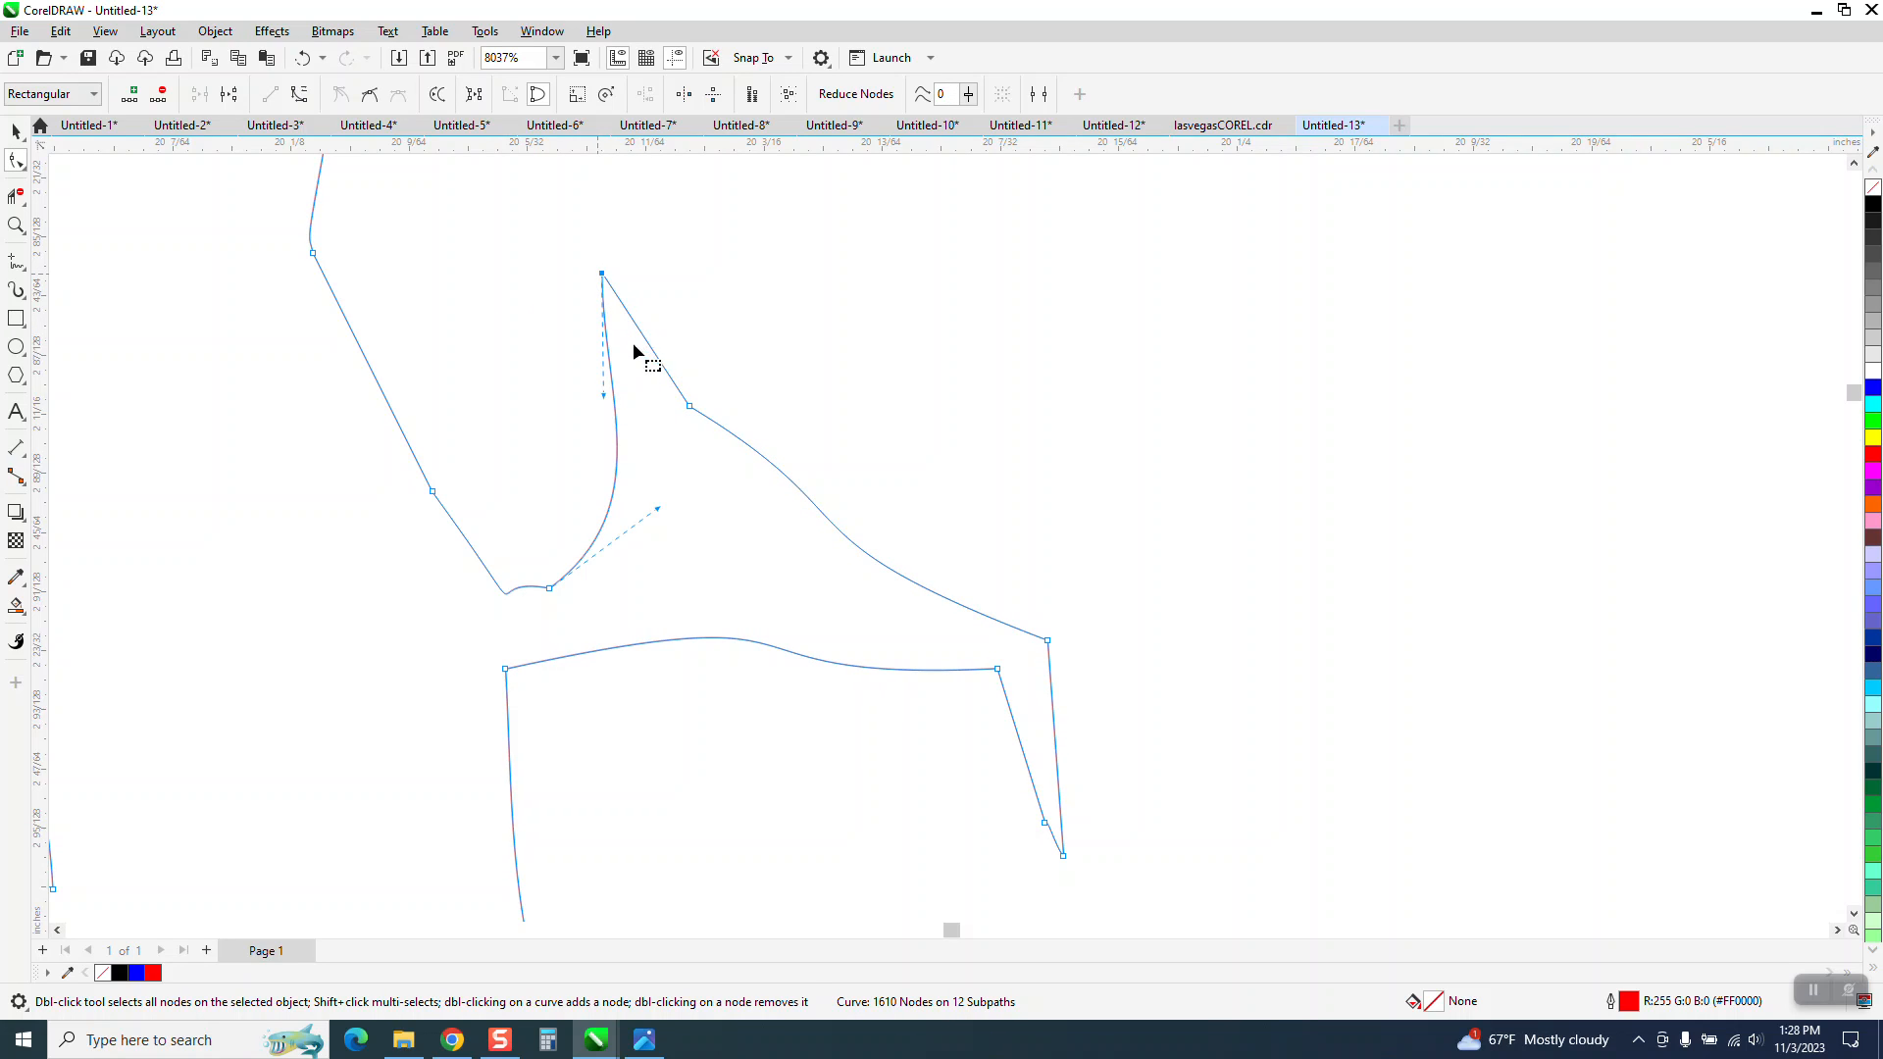
{"action": "left_click_drag", "start_coordinate": [605, 393], "coordinate": [617, 344]}
Delete the extra node beside the tip of the cove's downward-pointing finger and round the finger's end.
{"action": "scroll", "coordinate": [662, 437], "scroll_direction": "down", "scroll_amount": 2}
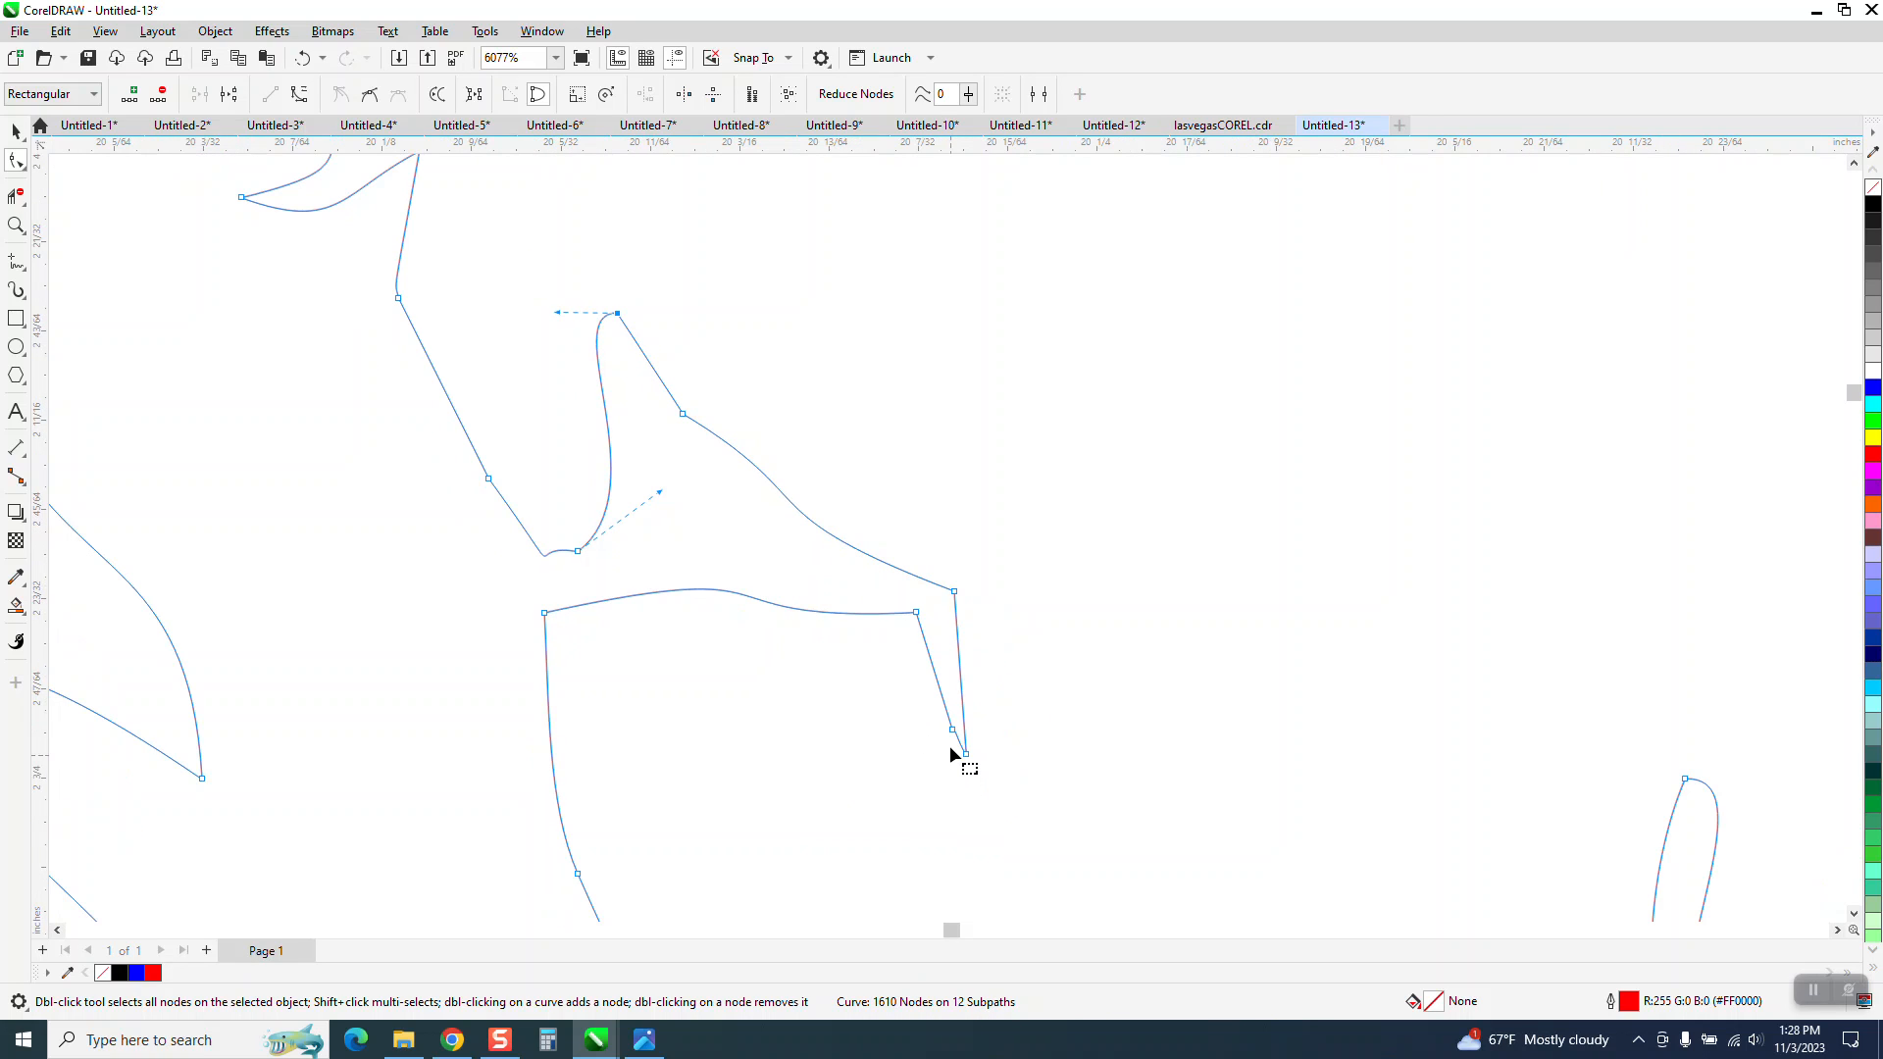
{"action": "left_click_drag", "start_coordinate": [956, 735], "coordinate": [941, 751]}
{"action": "double_click", "coordinate": [945, 758]}
{"action": "left_click", "coordinate": [966, 755]}
{"action": "left_click_drag", "start_coordinate": [922, 702], "coordinate": [903, 778]}
Smooth the sharp corners at the top of the downward-pointing finger with the Smooth tool, using a 0.1 inch nib.
{"action": "scroll", "coordinate": [920, 729], "scroll_direction": "down", "scroll_amount": 2}
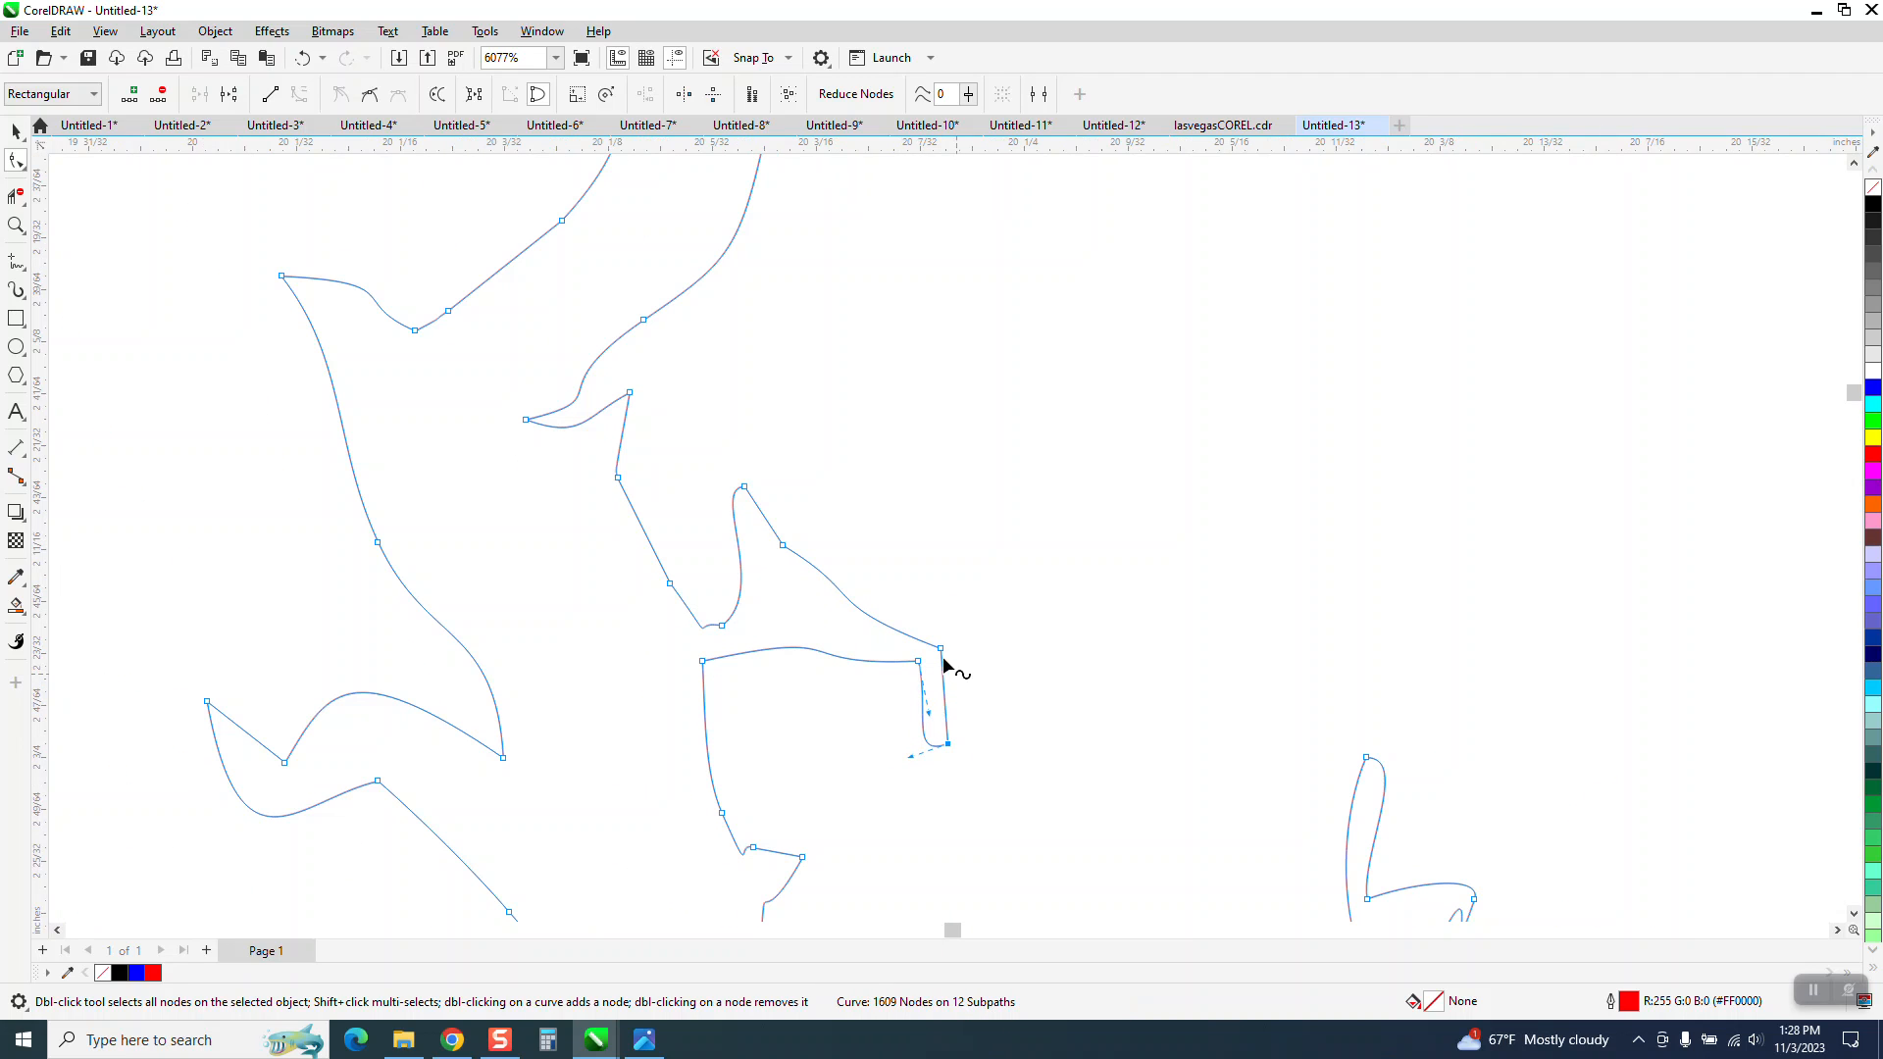
{"action": "key", "text": "z"}
{"action": "left_click_drag", "start_coordinate": [889, 599], "coordinate": [1128, 762]}
{"action": "left_click", "coordinate": [16, 162]}
{"action": "left_click", "coordinate": [584, 385]}
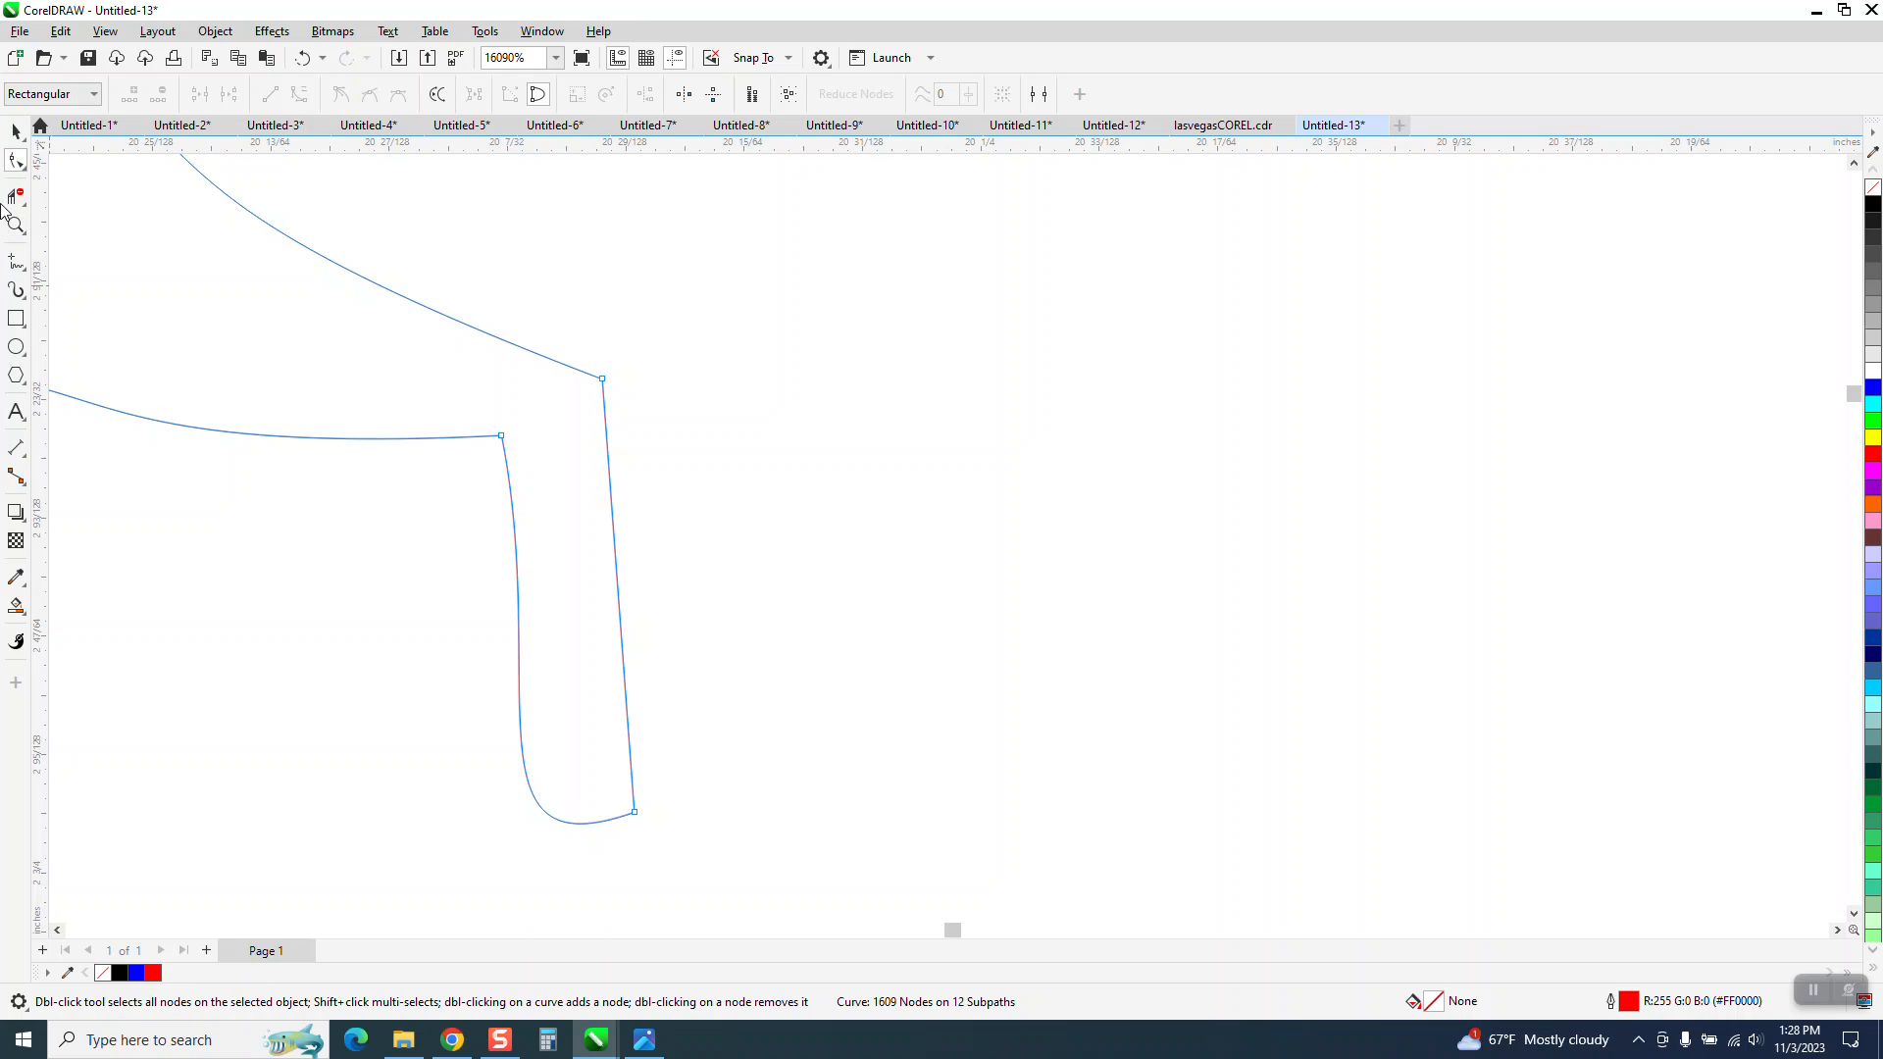
{"action": "left_click", "coordinate": [23, 173]}
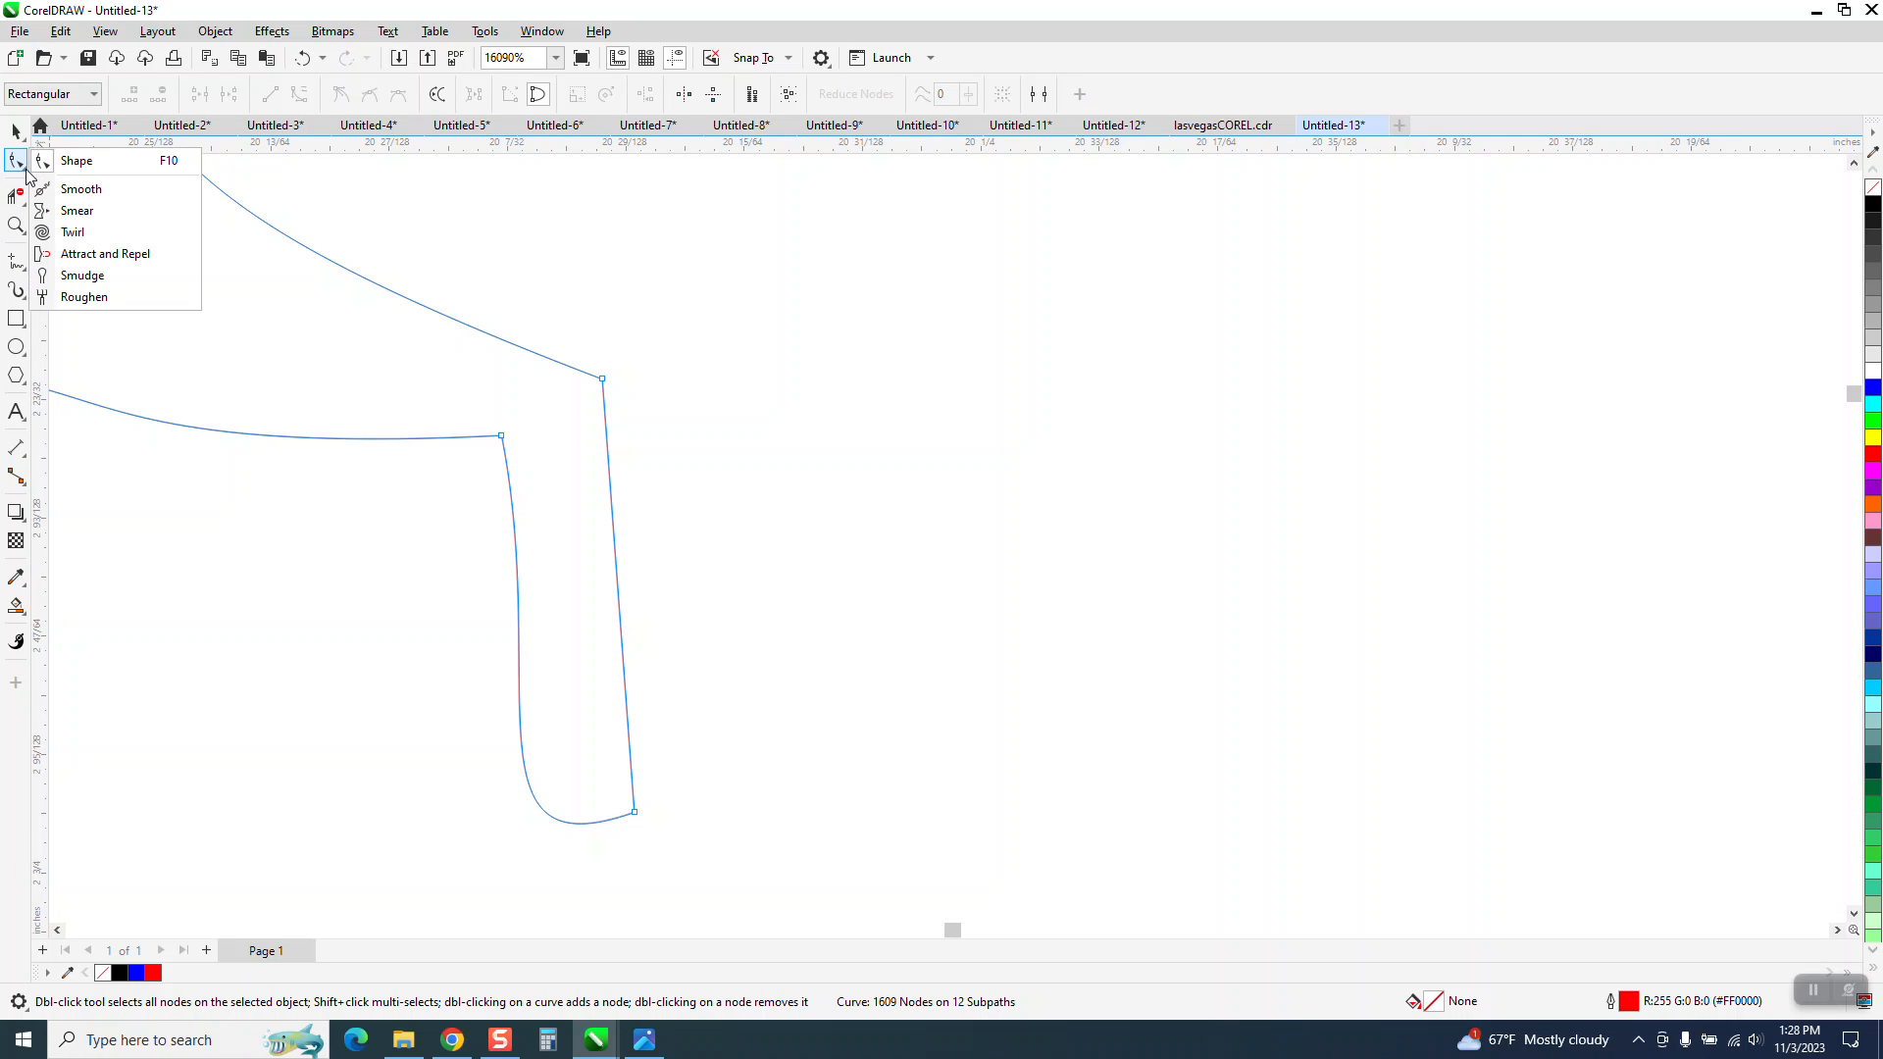
{"action": "left_click", "coordinate": [79, 190]}
{"action": "left_click_drag", "start_coordinate": [601, 391], "coordinate": [626, 400]}
Review the whole lake outline for remaining kinks and compare it with the reference map.
{"action": "scroll", "coordinate": [797, 502], "scroll_direction": "down", "scroll_amount": 8}
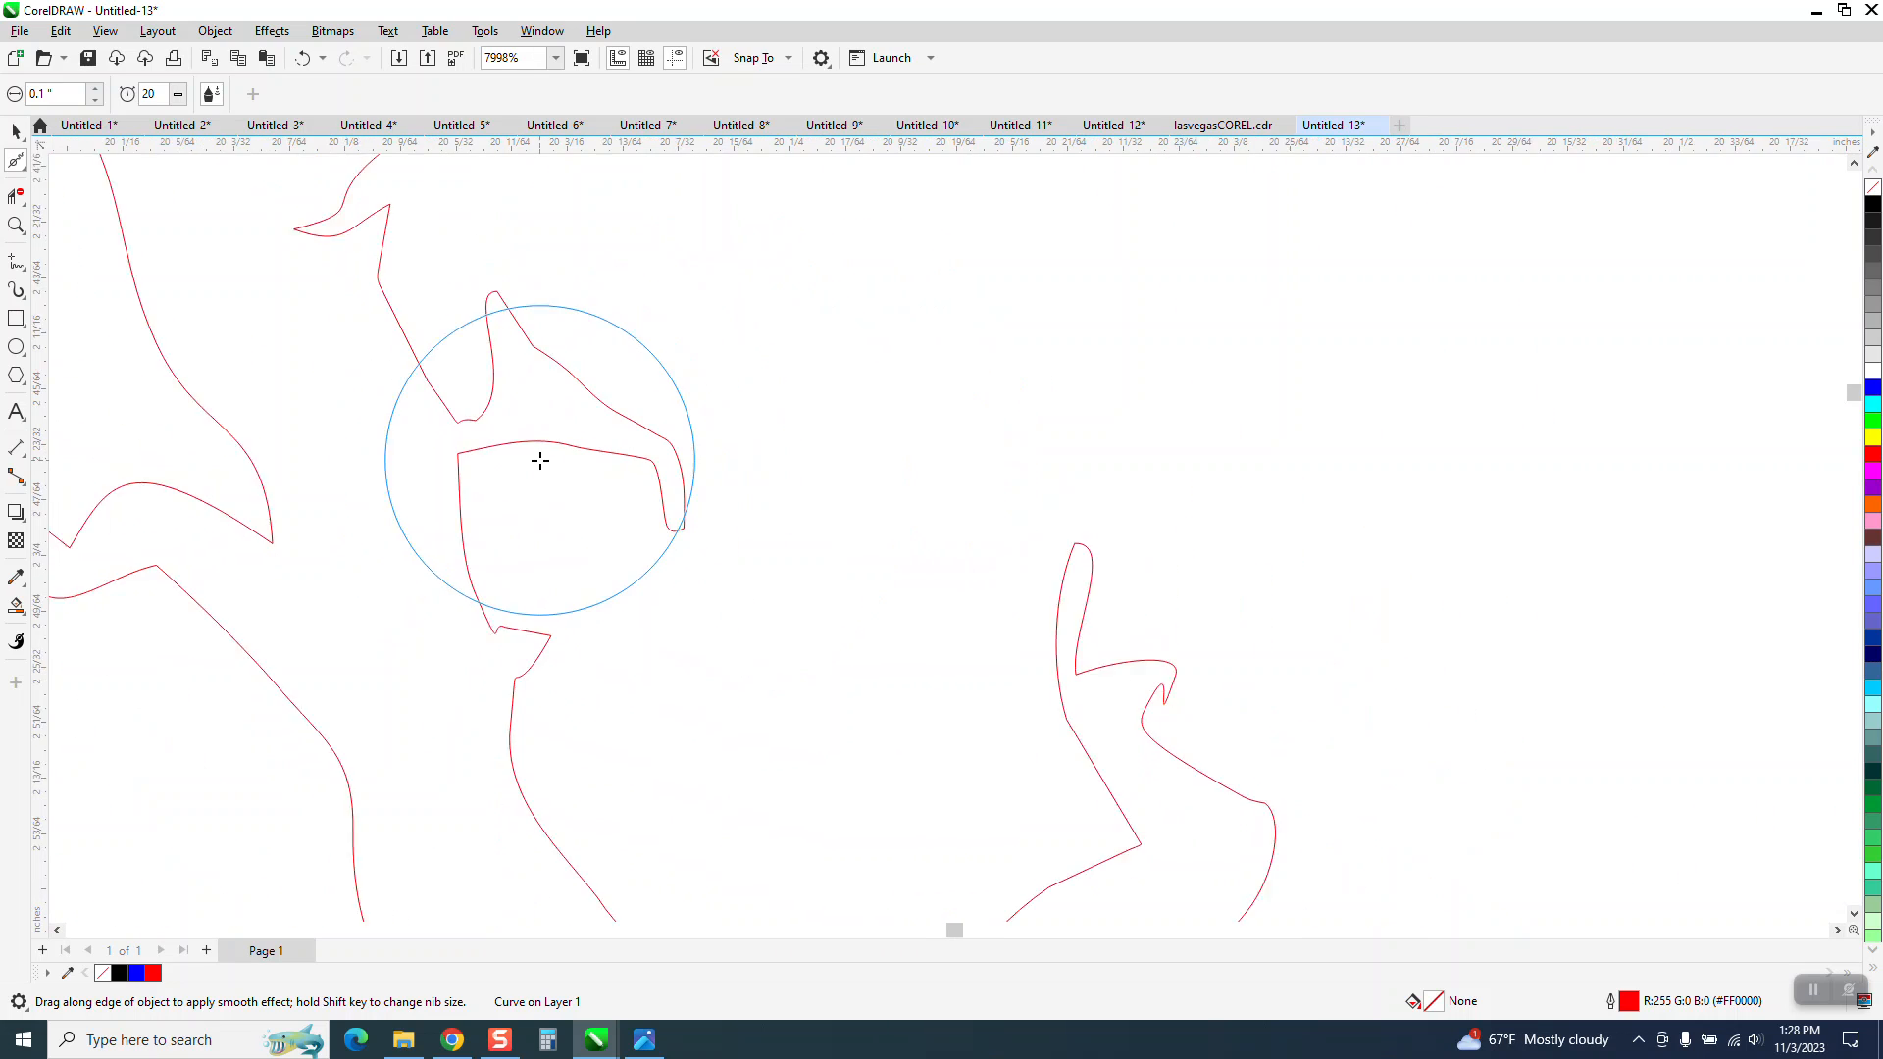
{"action": "scroll", "coordinate": [768, 562], "scroll_direction": "down", "scroll_amount": 4}
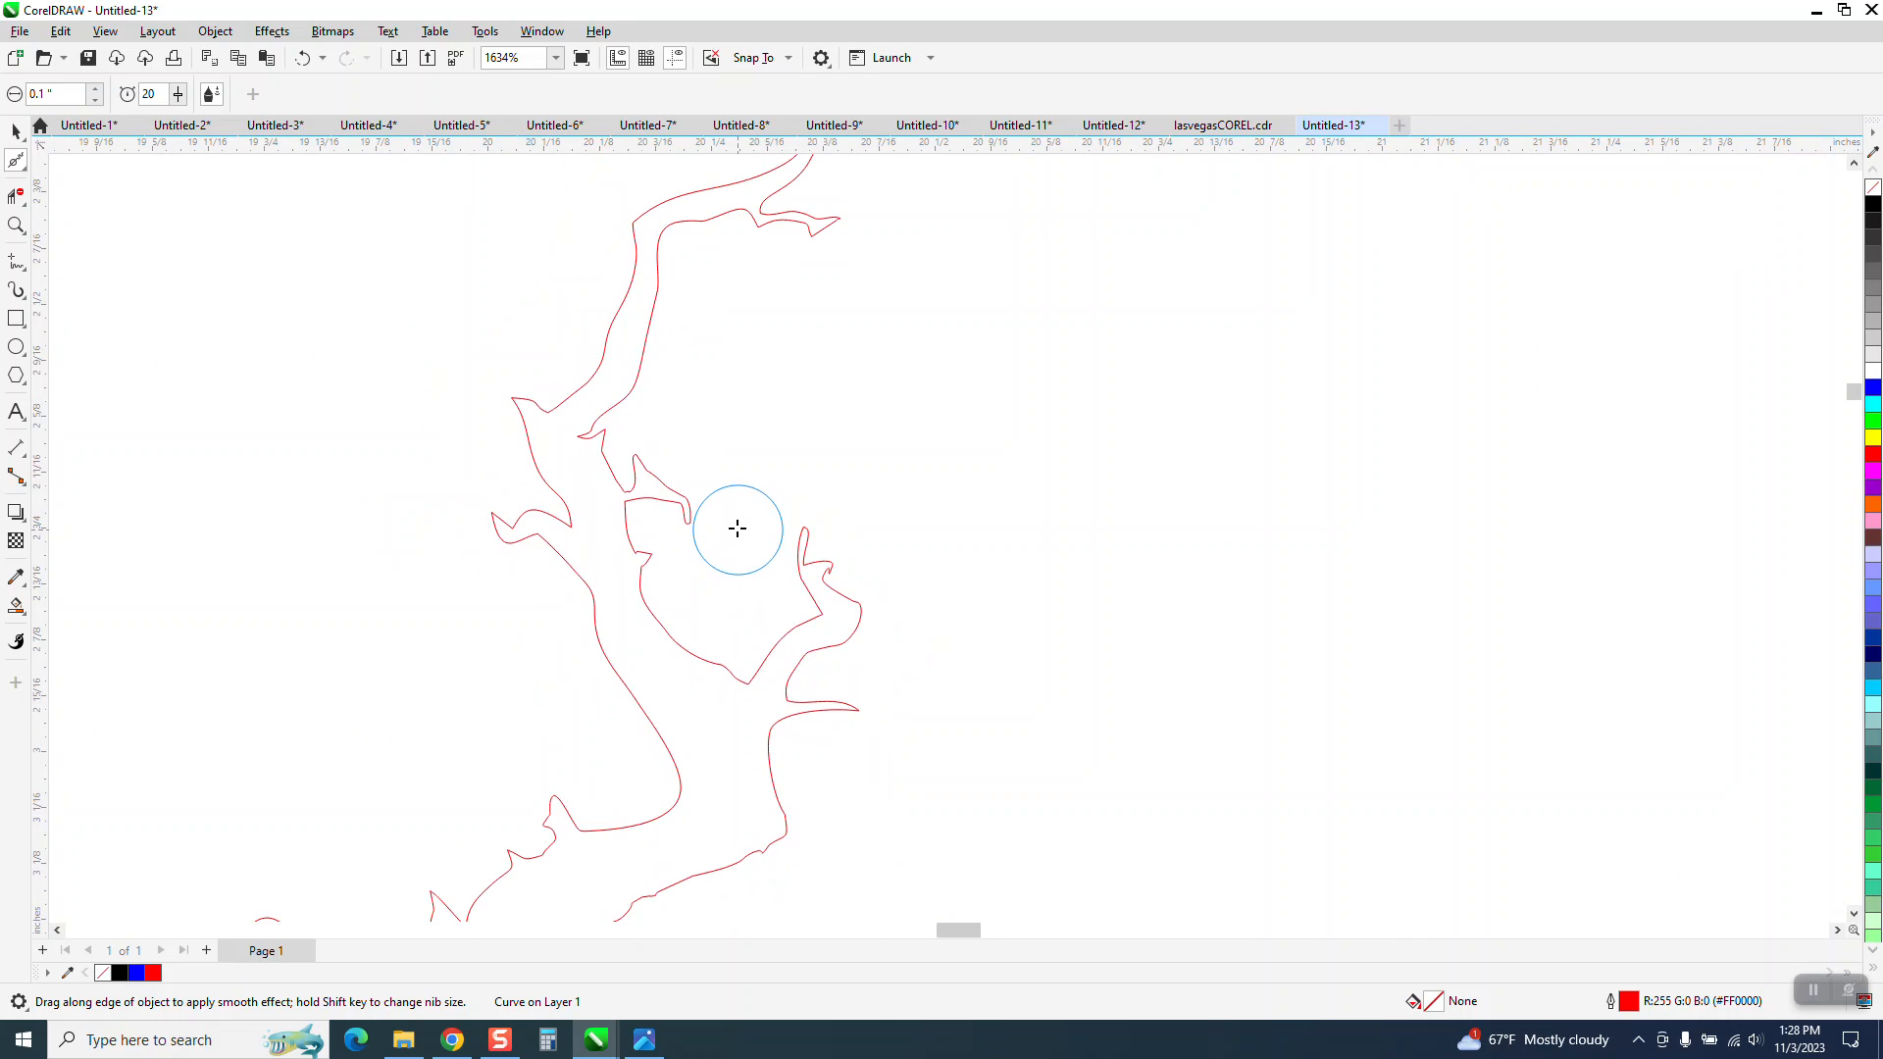
{"action": "scroll", "coordinate": [723, 510], "scroll_direction": "down", "scroll_amount": 4}
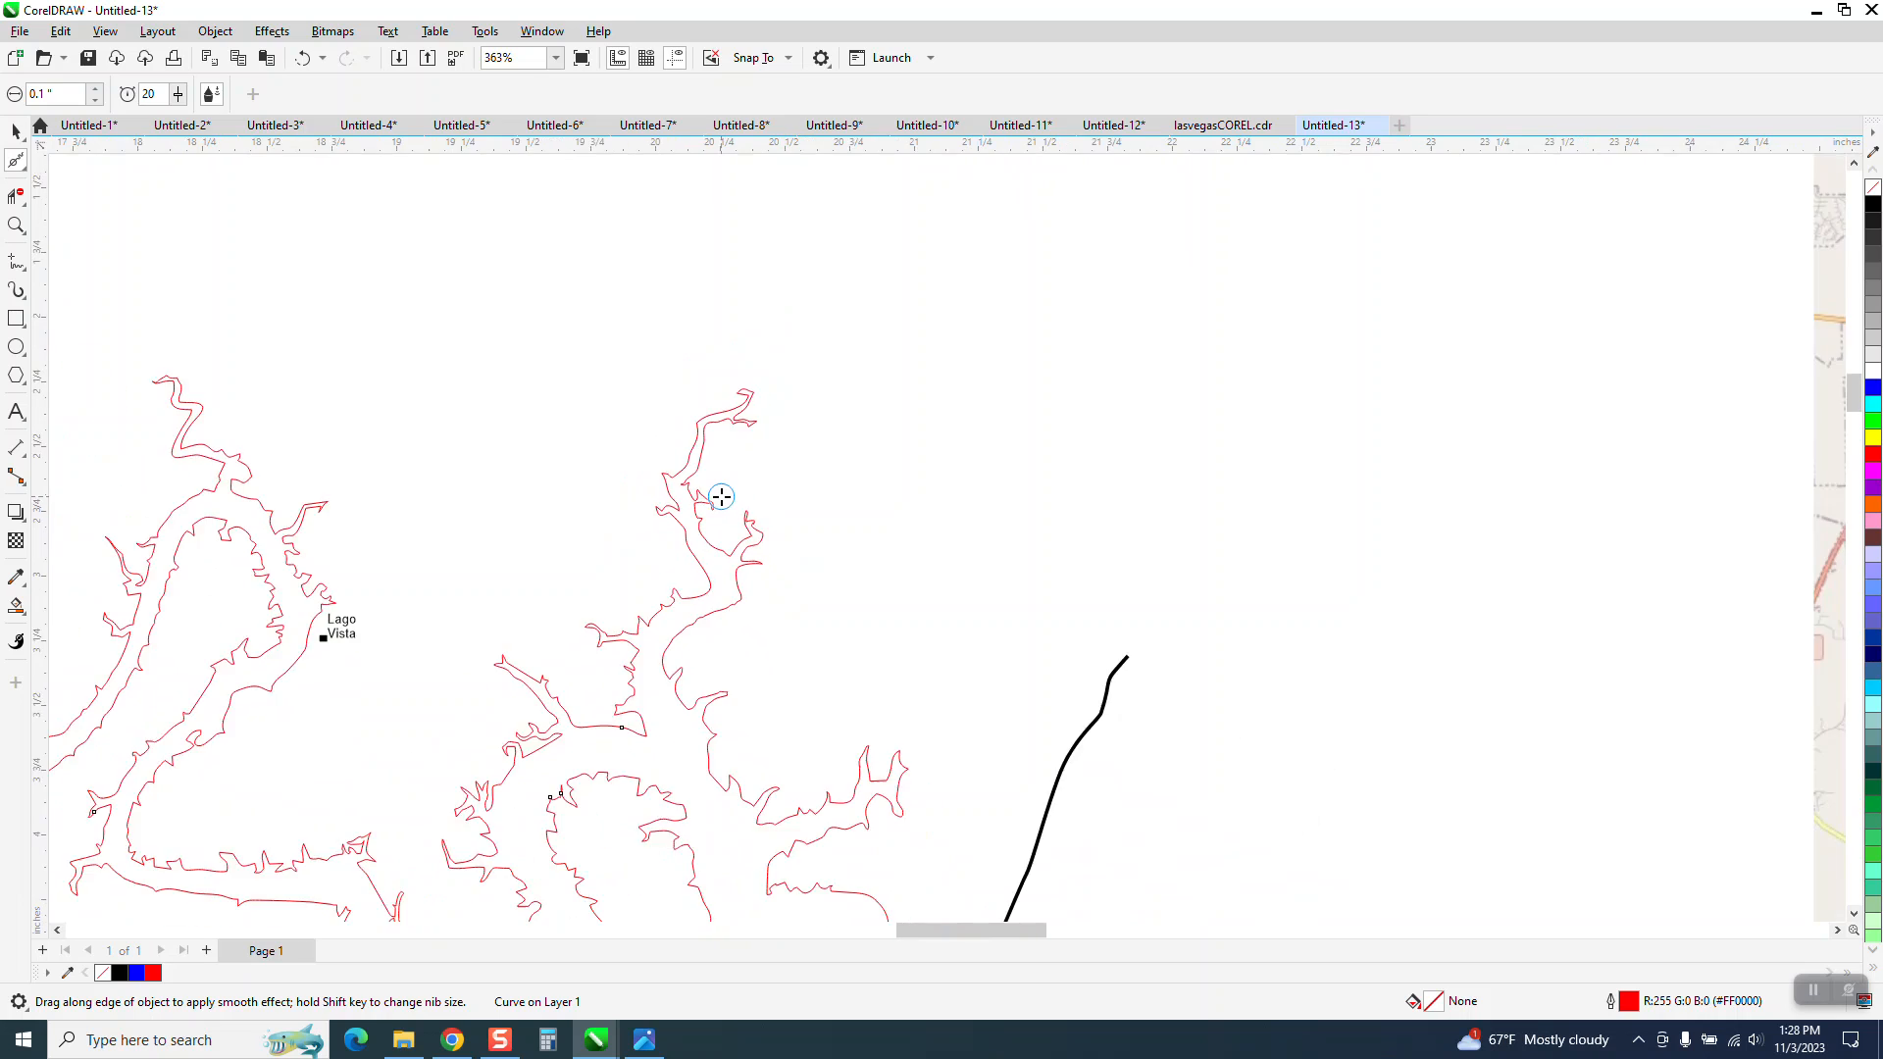
{"action": "scroll", "coordinate": [720, 500], "scroll_direction": "down", "scroll_amount": 1}
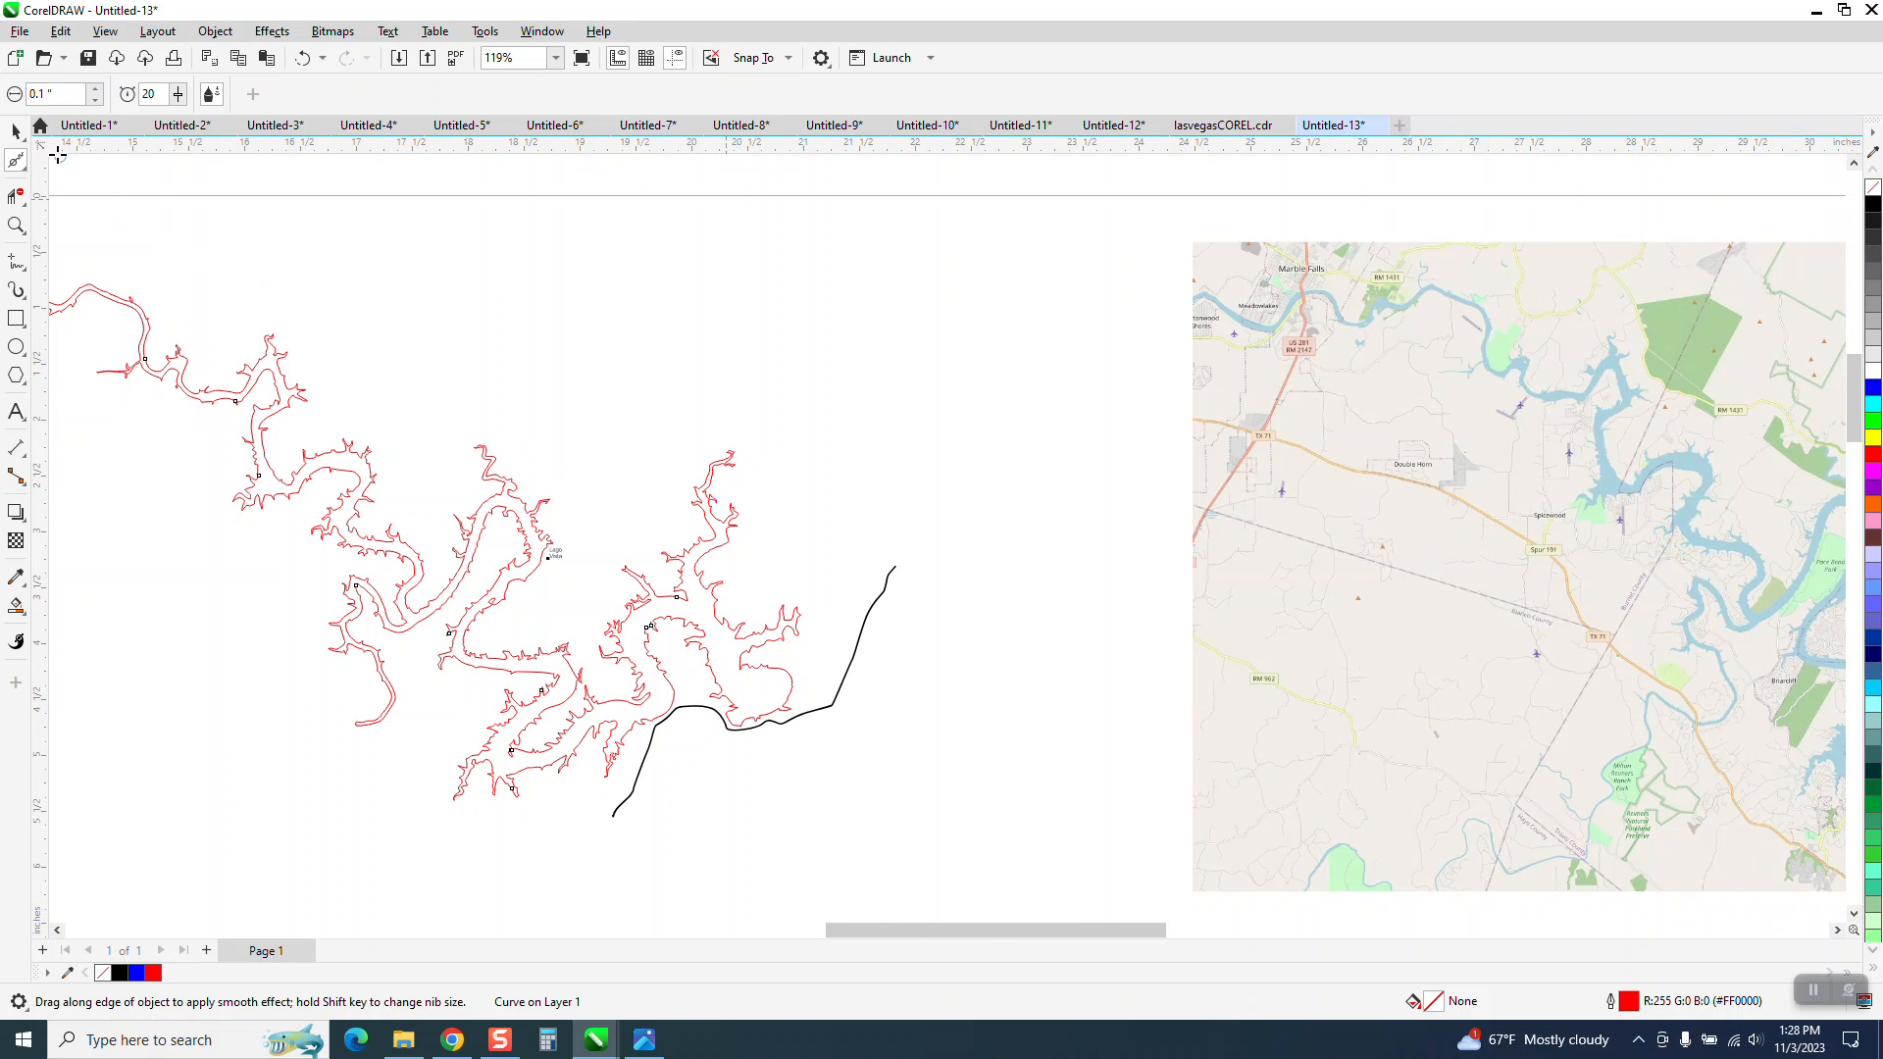
{"action": "left_click", "coordinate": [16, 131]}
{"action": "scroll", "coordinate": [845, 490], "scroll_direction": "down", "scroll_amount": 1}
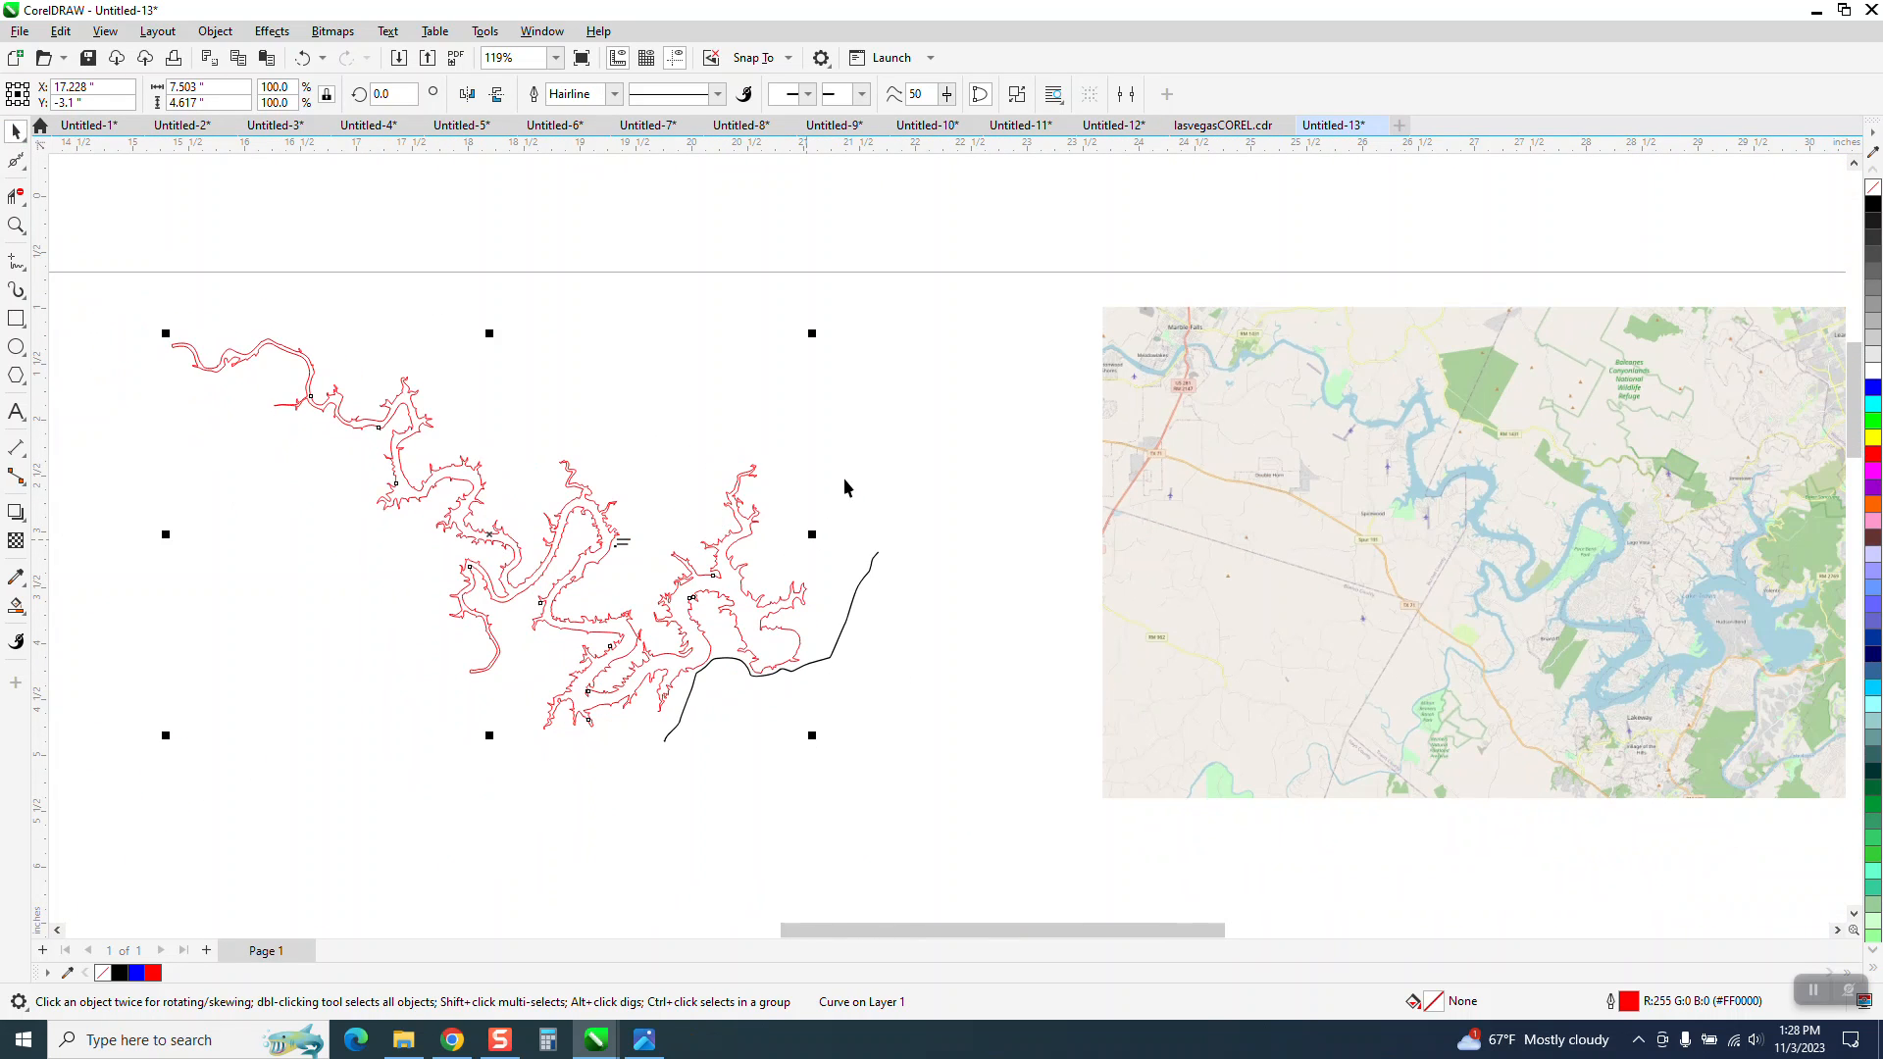
{"action": "scroll", "coordinate": [420, 378], "scroll_direction": "down", "scroll_amount": 1}
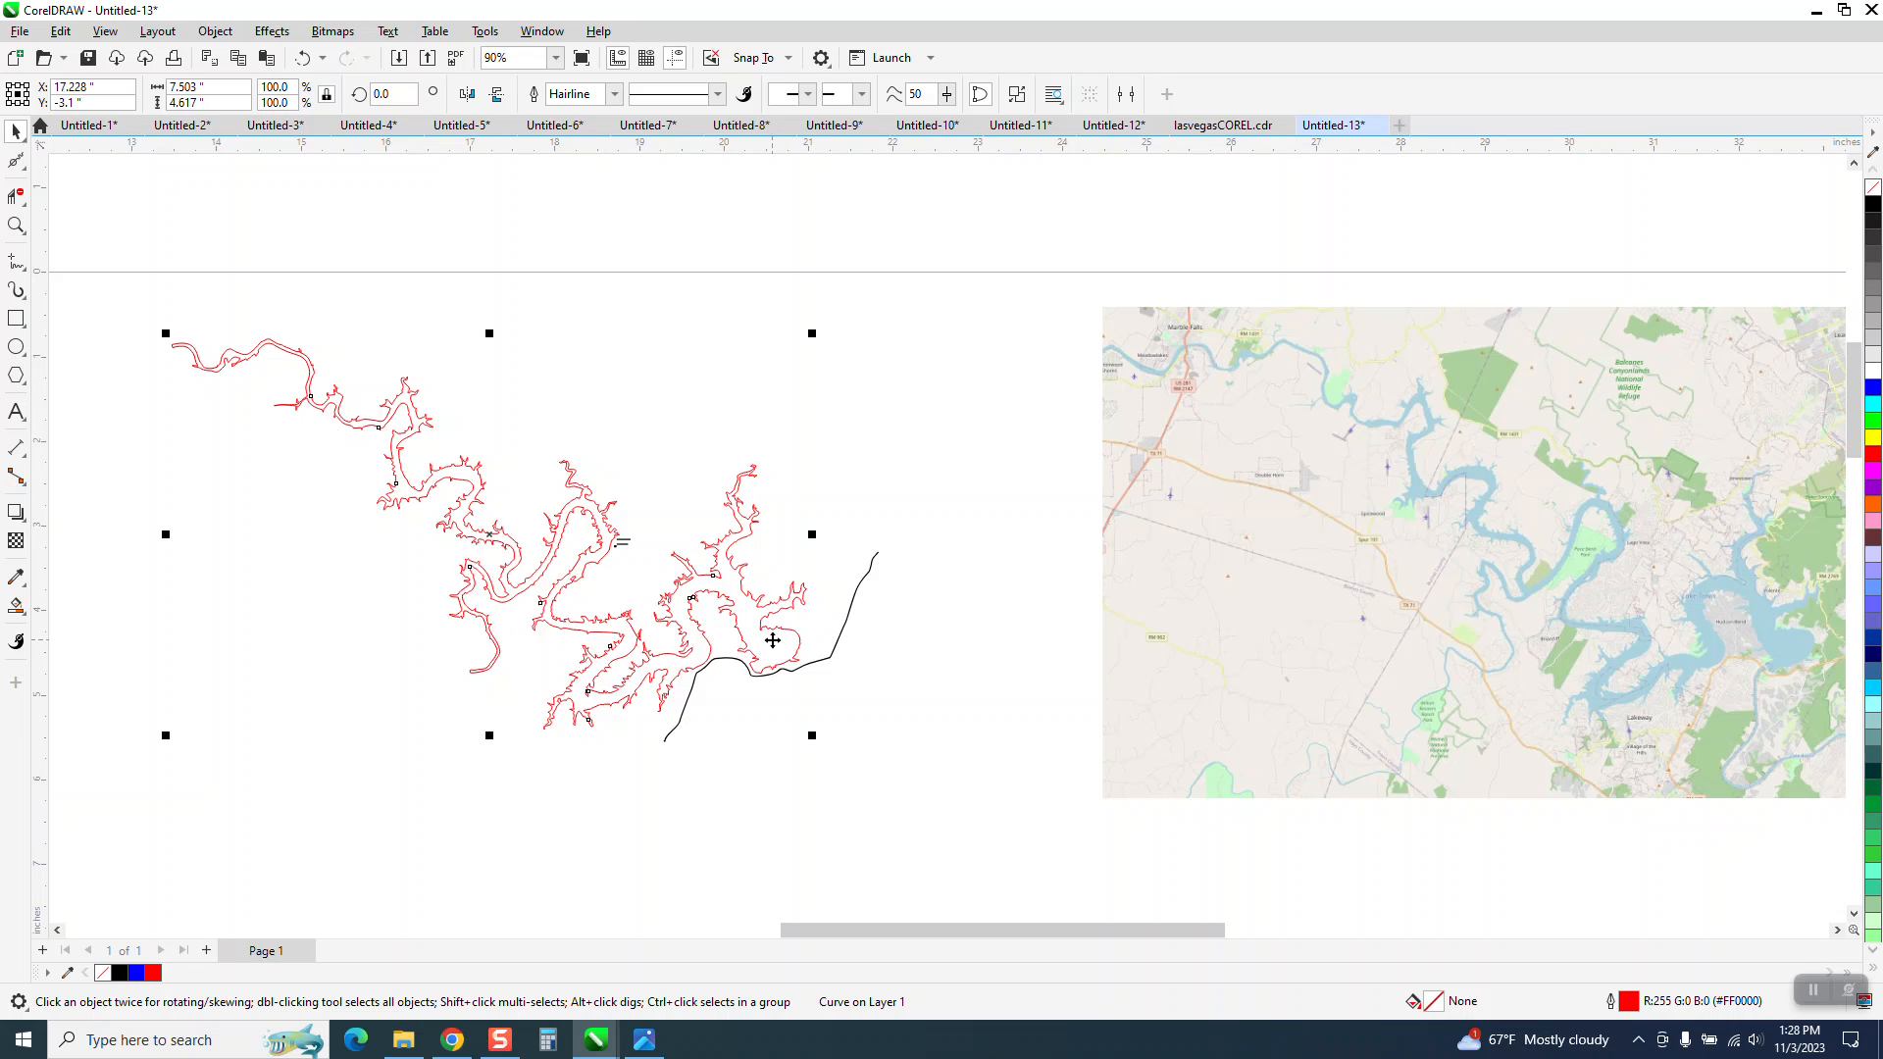
{"action": "left_click", "coordinate": [16, 224]}
{"action": "left_click_drag", "start_coordinate": [190, 362], "coordinate": [951, 784]}
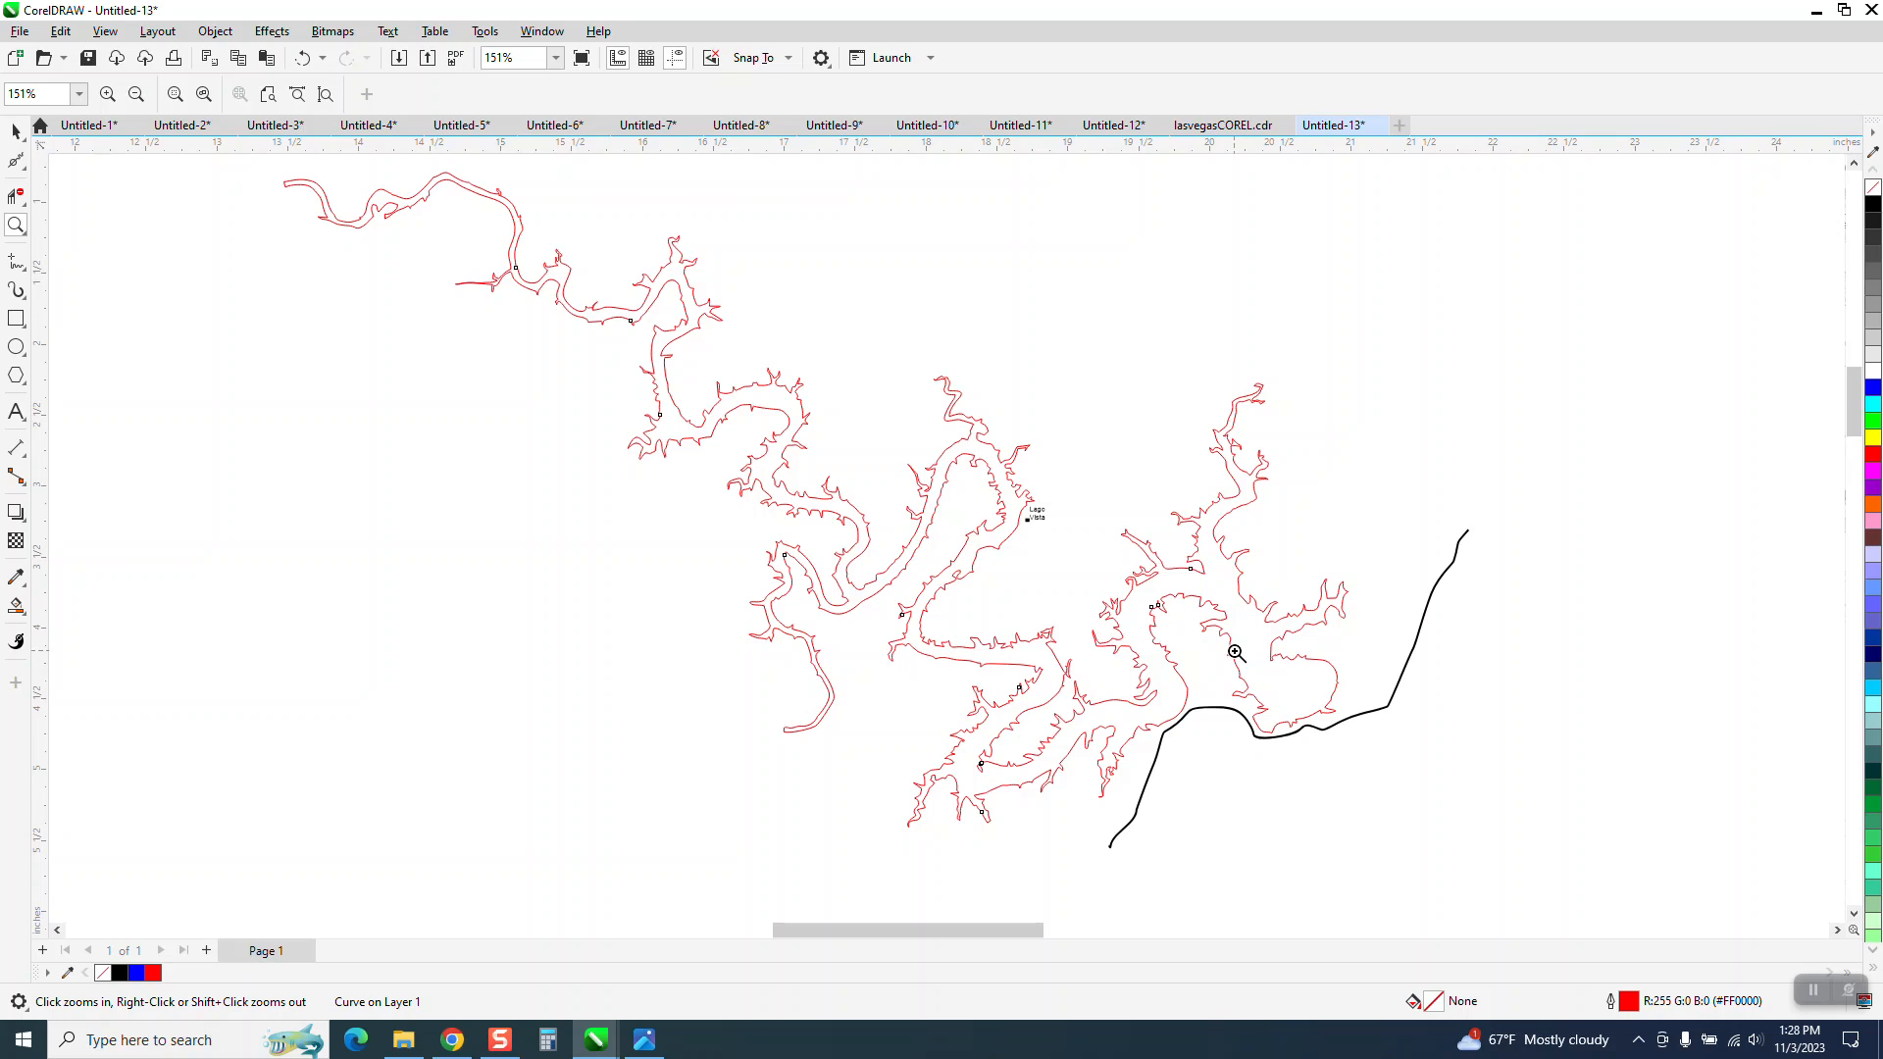
Open the mouth of the small hook-shaped cove southwest of Lago Vista by moving its corner node away from the opposite bank.
{"action": "left_click_drag", "start_coordinate": [1099, 666], "coordinate": [1100, 666]}
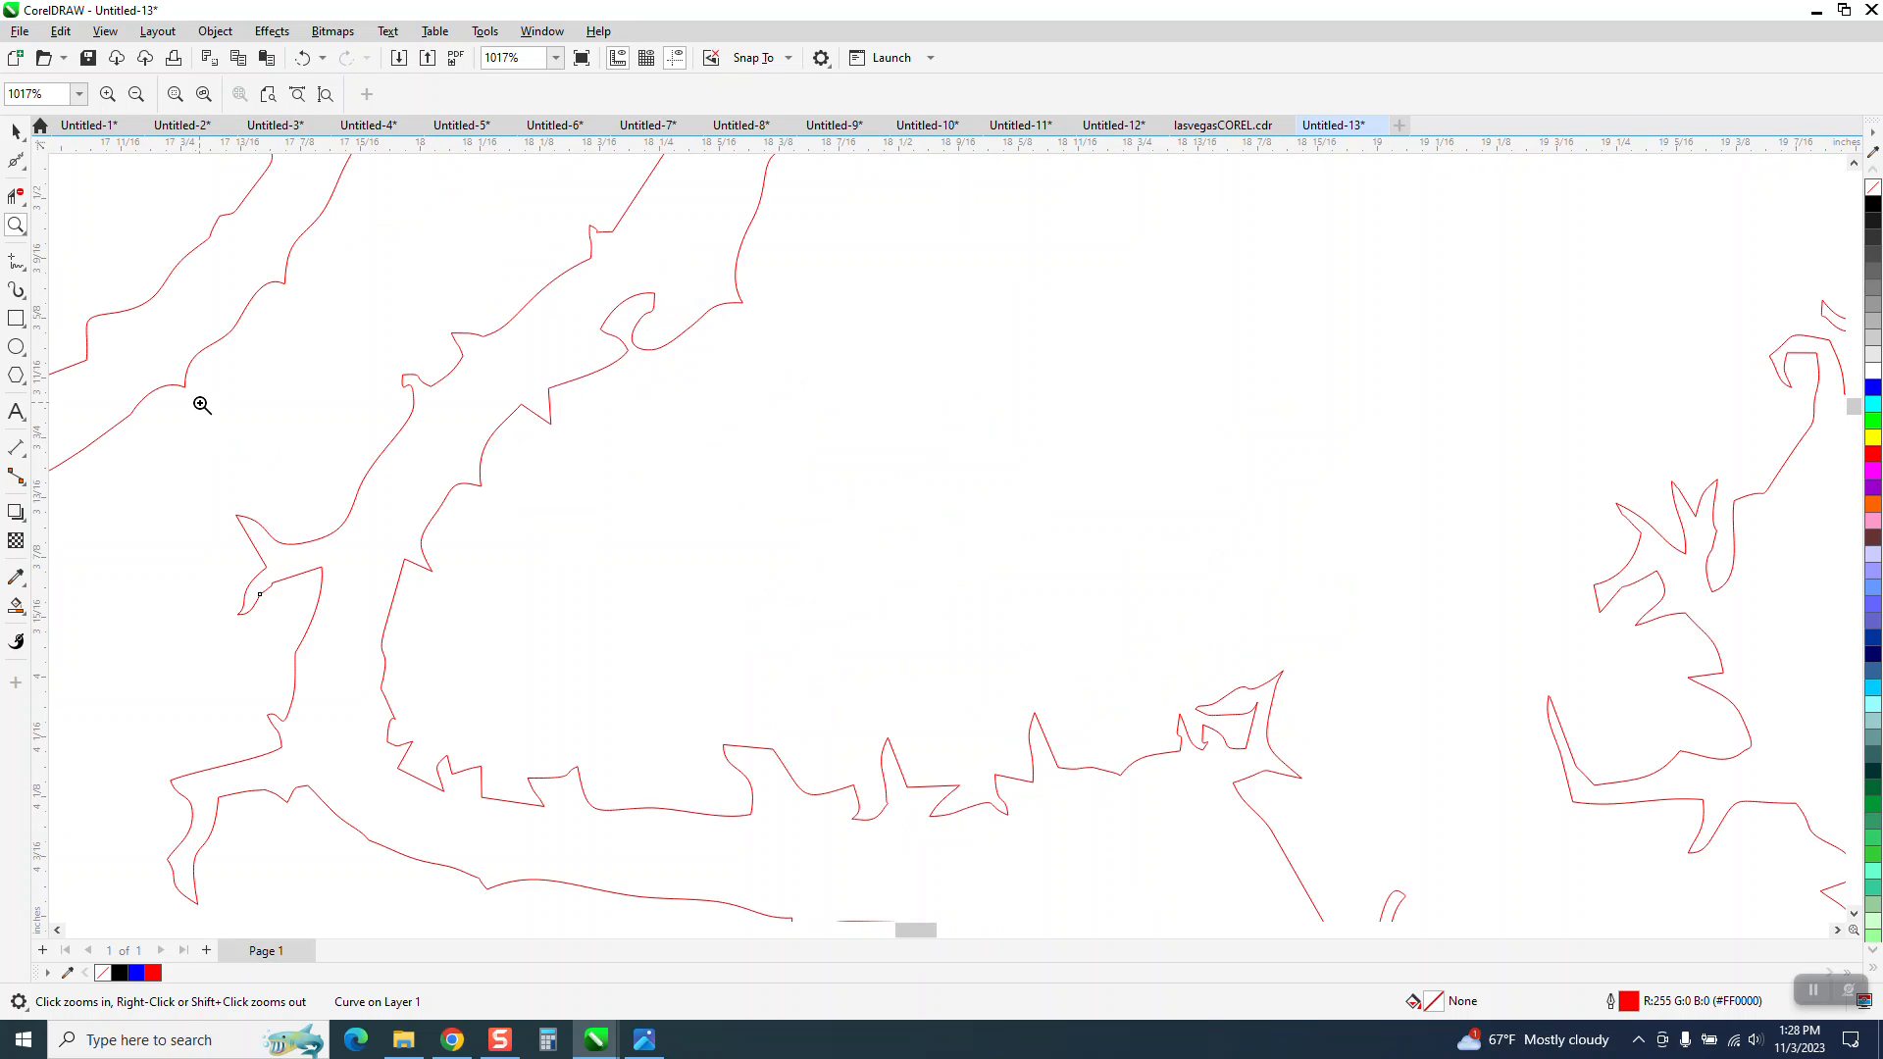
{"action": "left_click", "coordinate": [24, 168]}
{"action": "left_click", "coordinate": [73, 157]}
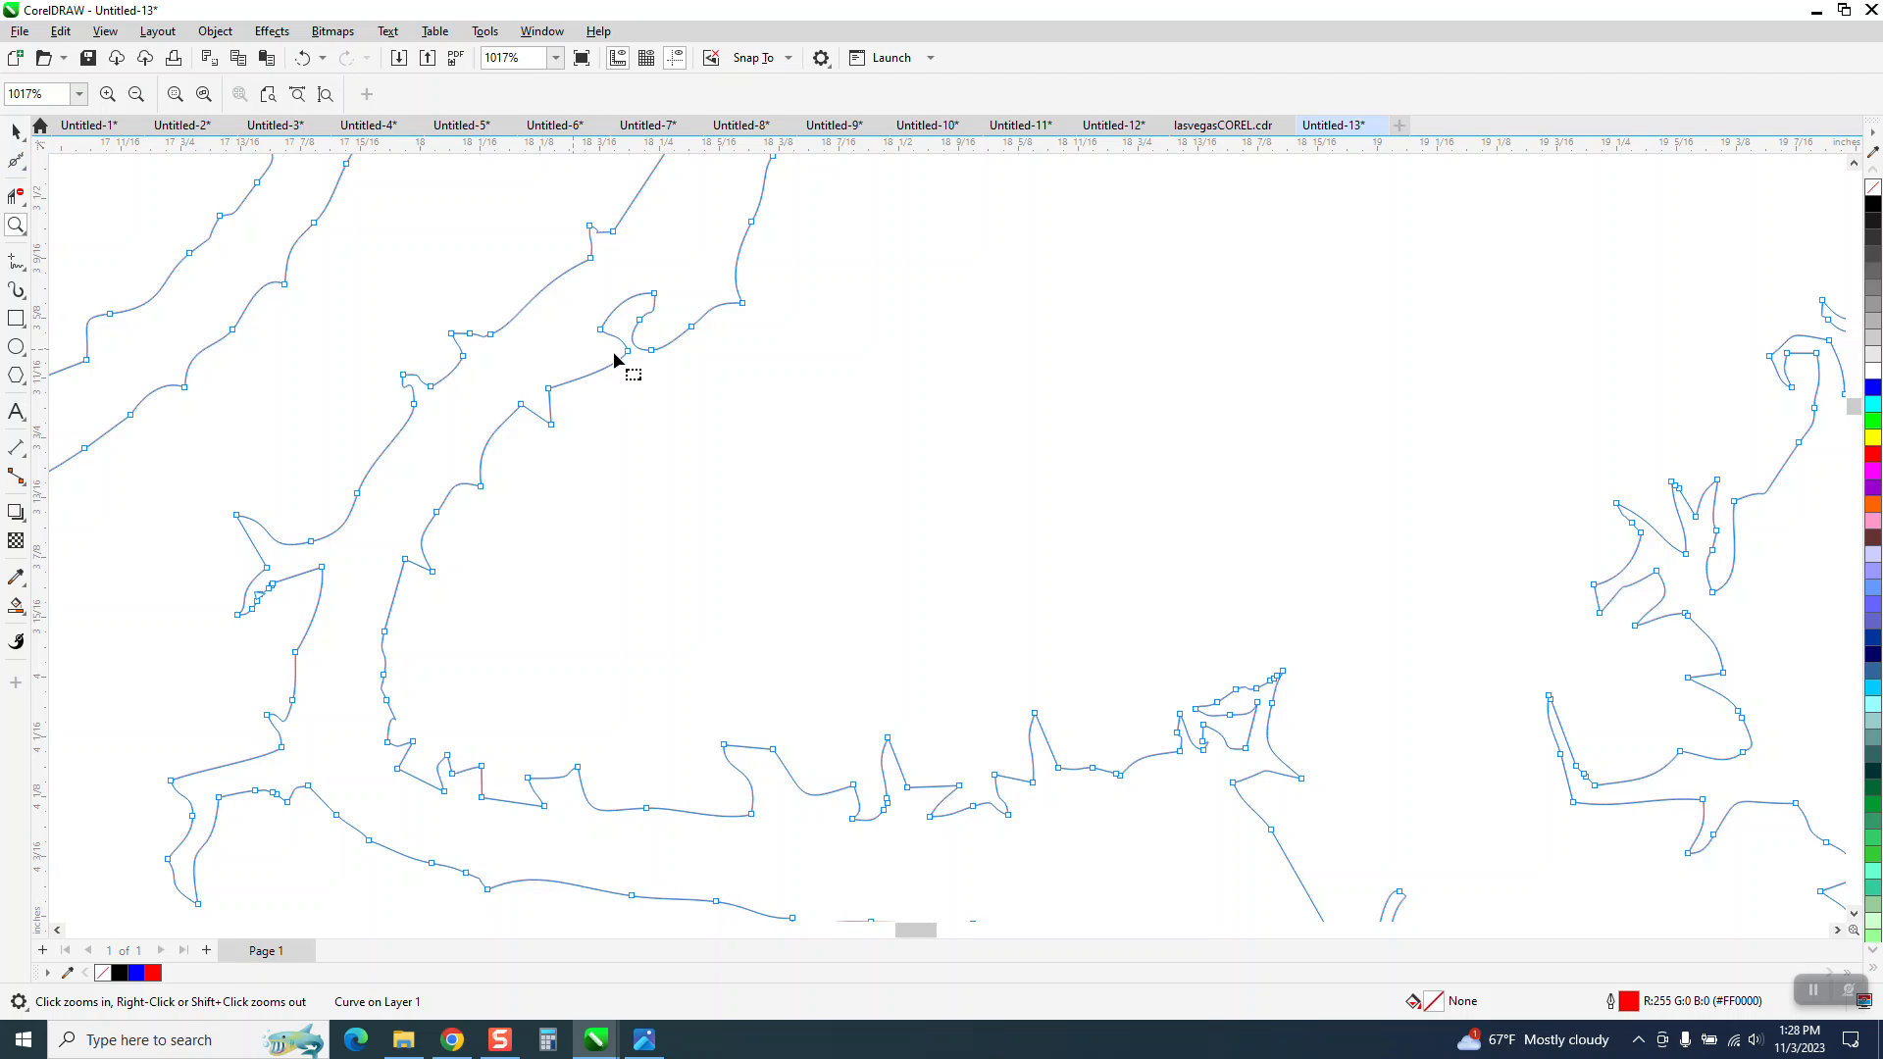
{"action": "left_click", "coordinate": [614, 362]}
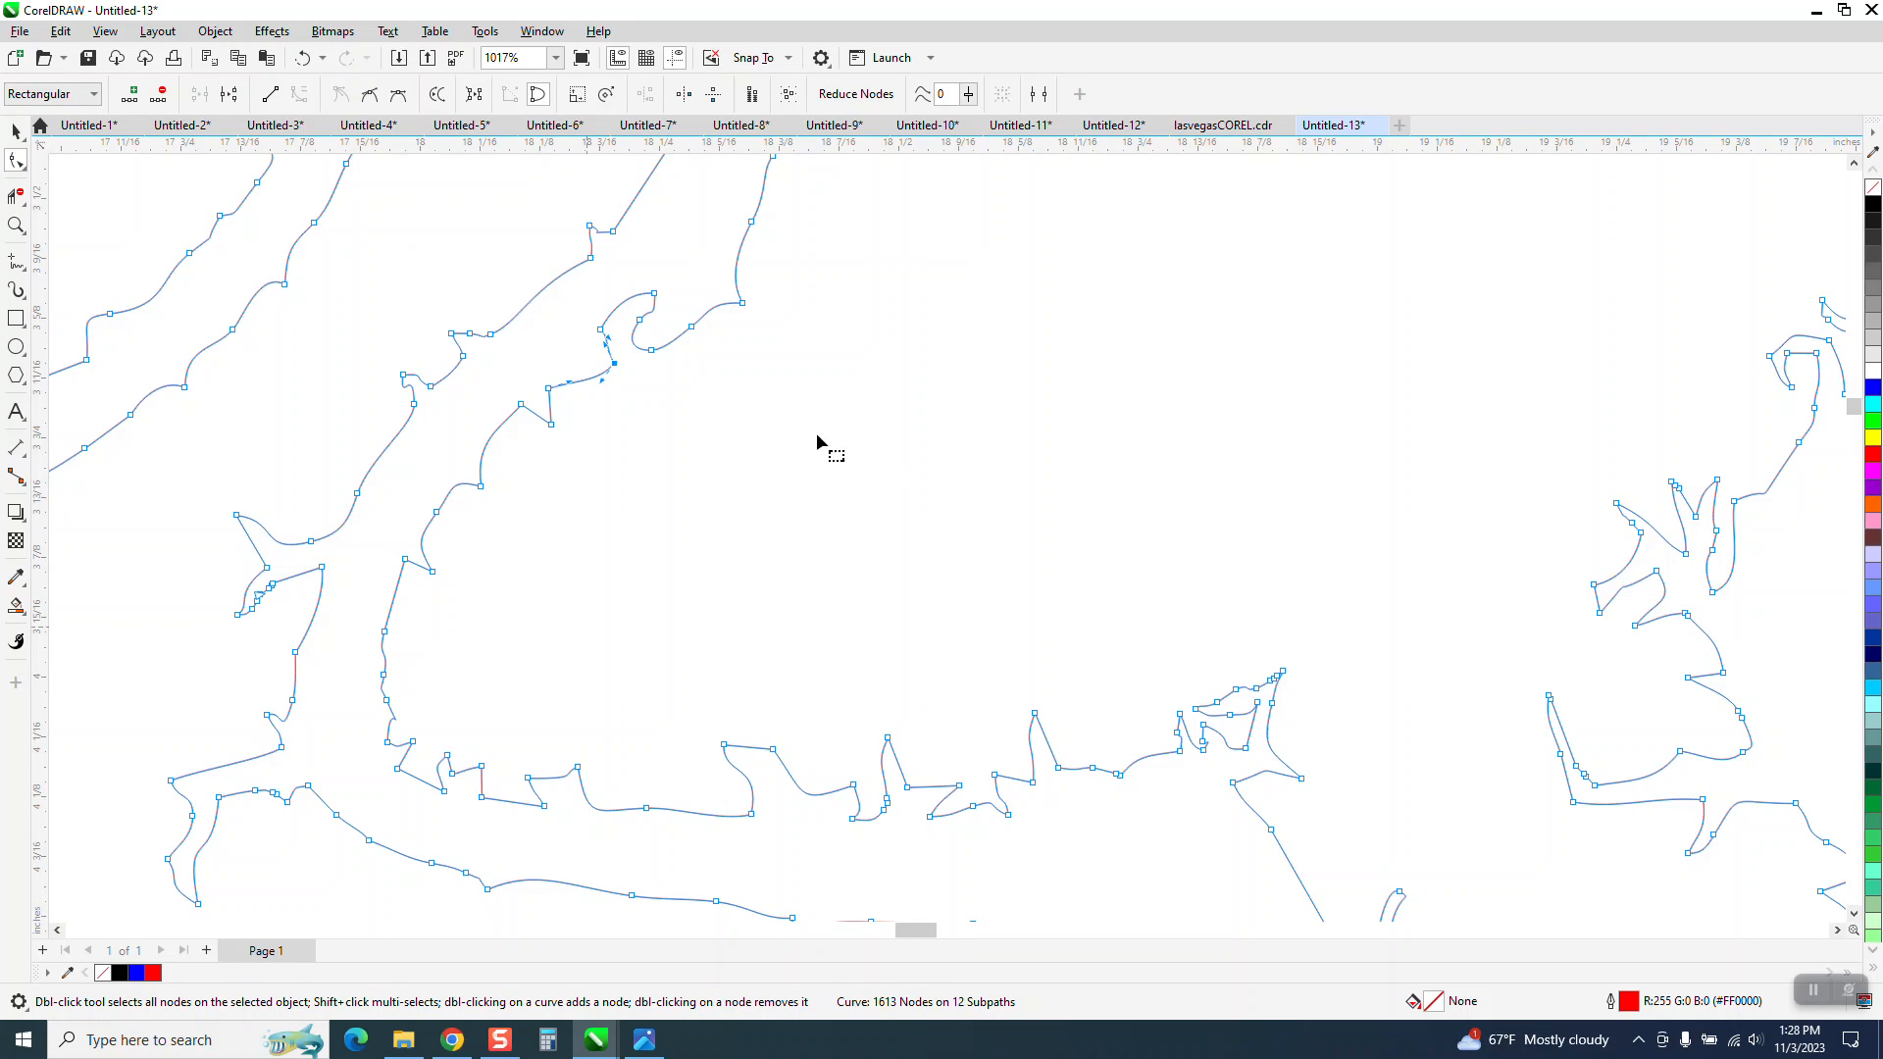
Delete the stray loop's clustered nodes and the leftover kink node on the small forked inlet on the outline's western shore.
{"action": "scroll", "coordinate": [879, 510], "scroll_direction": "down", "scroll_amount": 1}
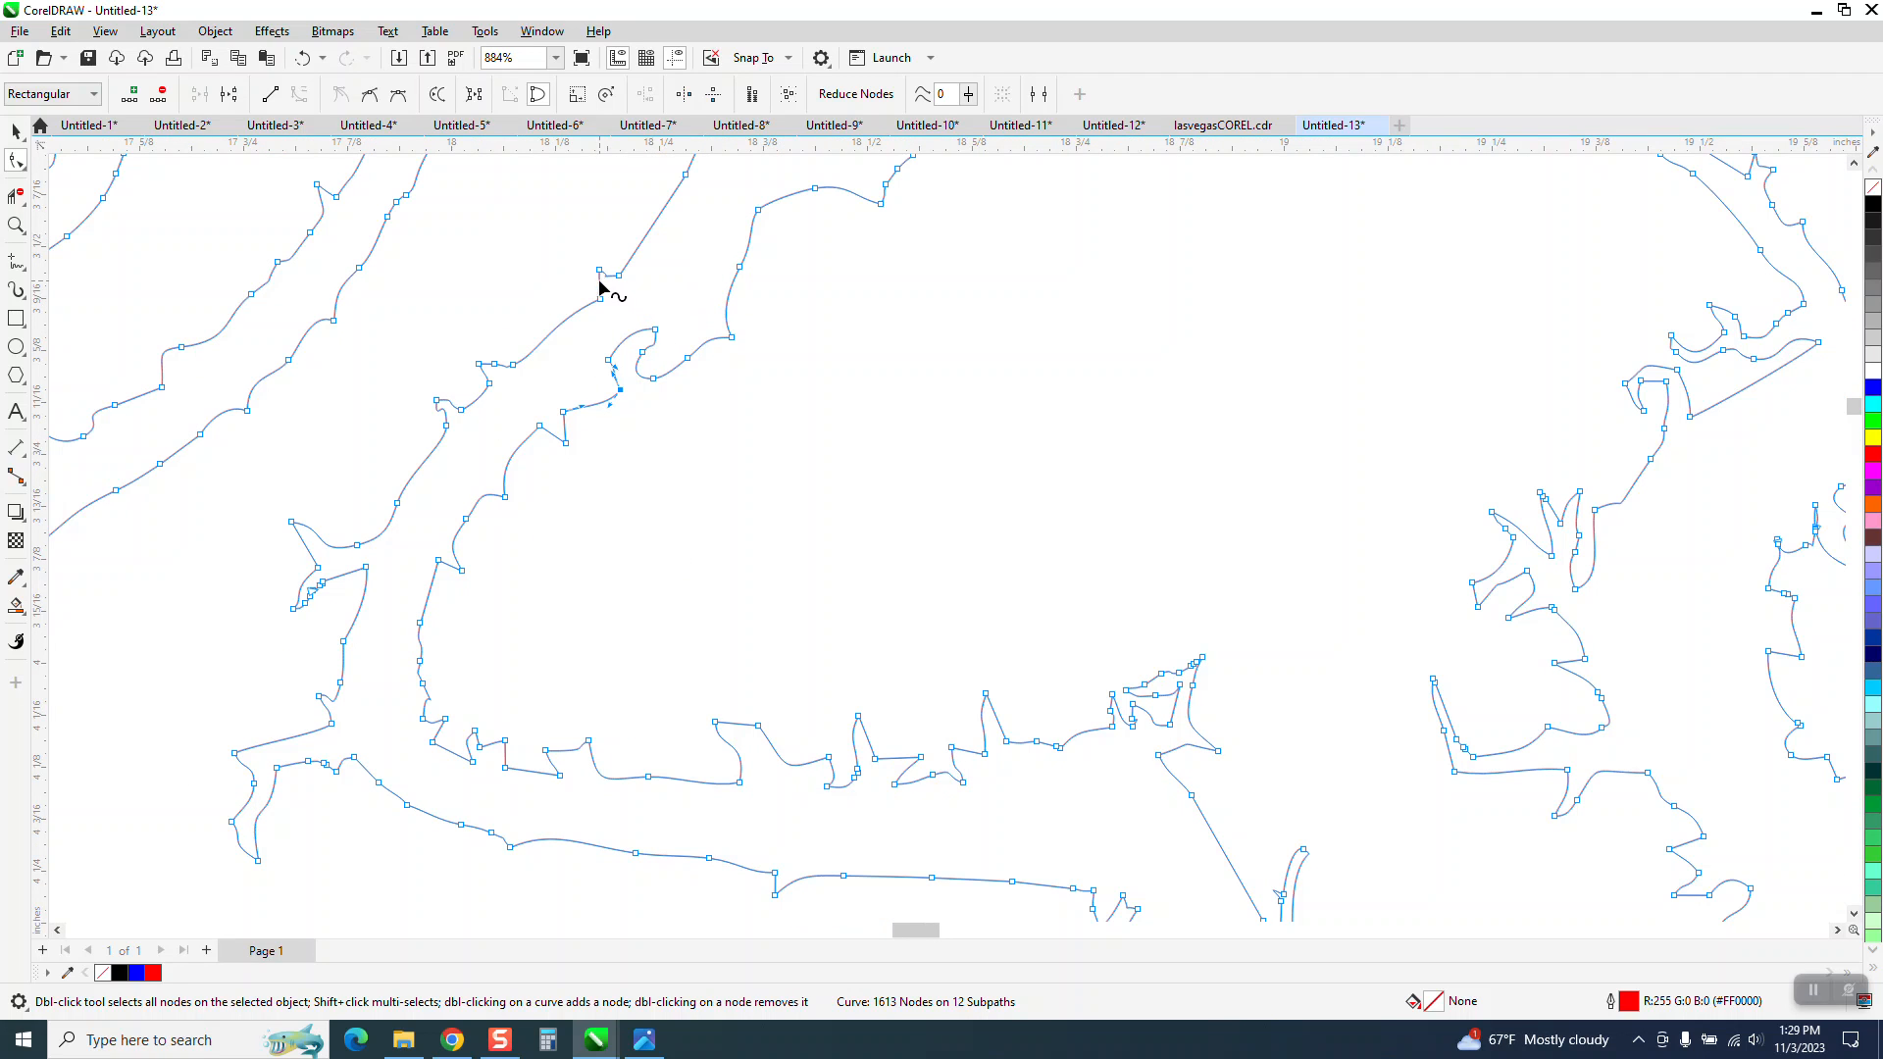
{"action": "scroll", "coordinate": [704, 387], "scroll_direction": "down", "scroll_amount": 1}
{"action": "scroll", "coordinate": [714, 405], "scroll_direction": "down", "scroll_amount": 1}
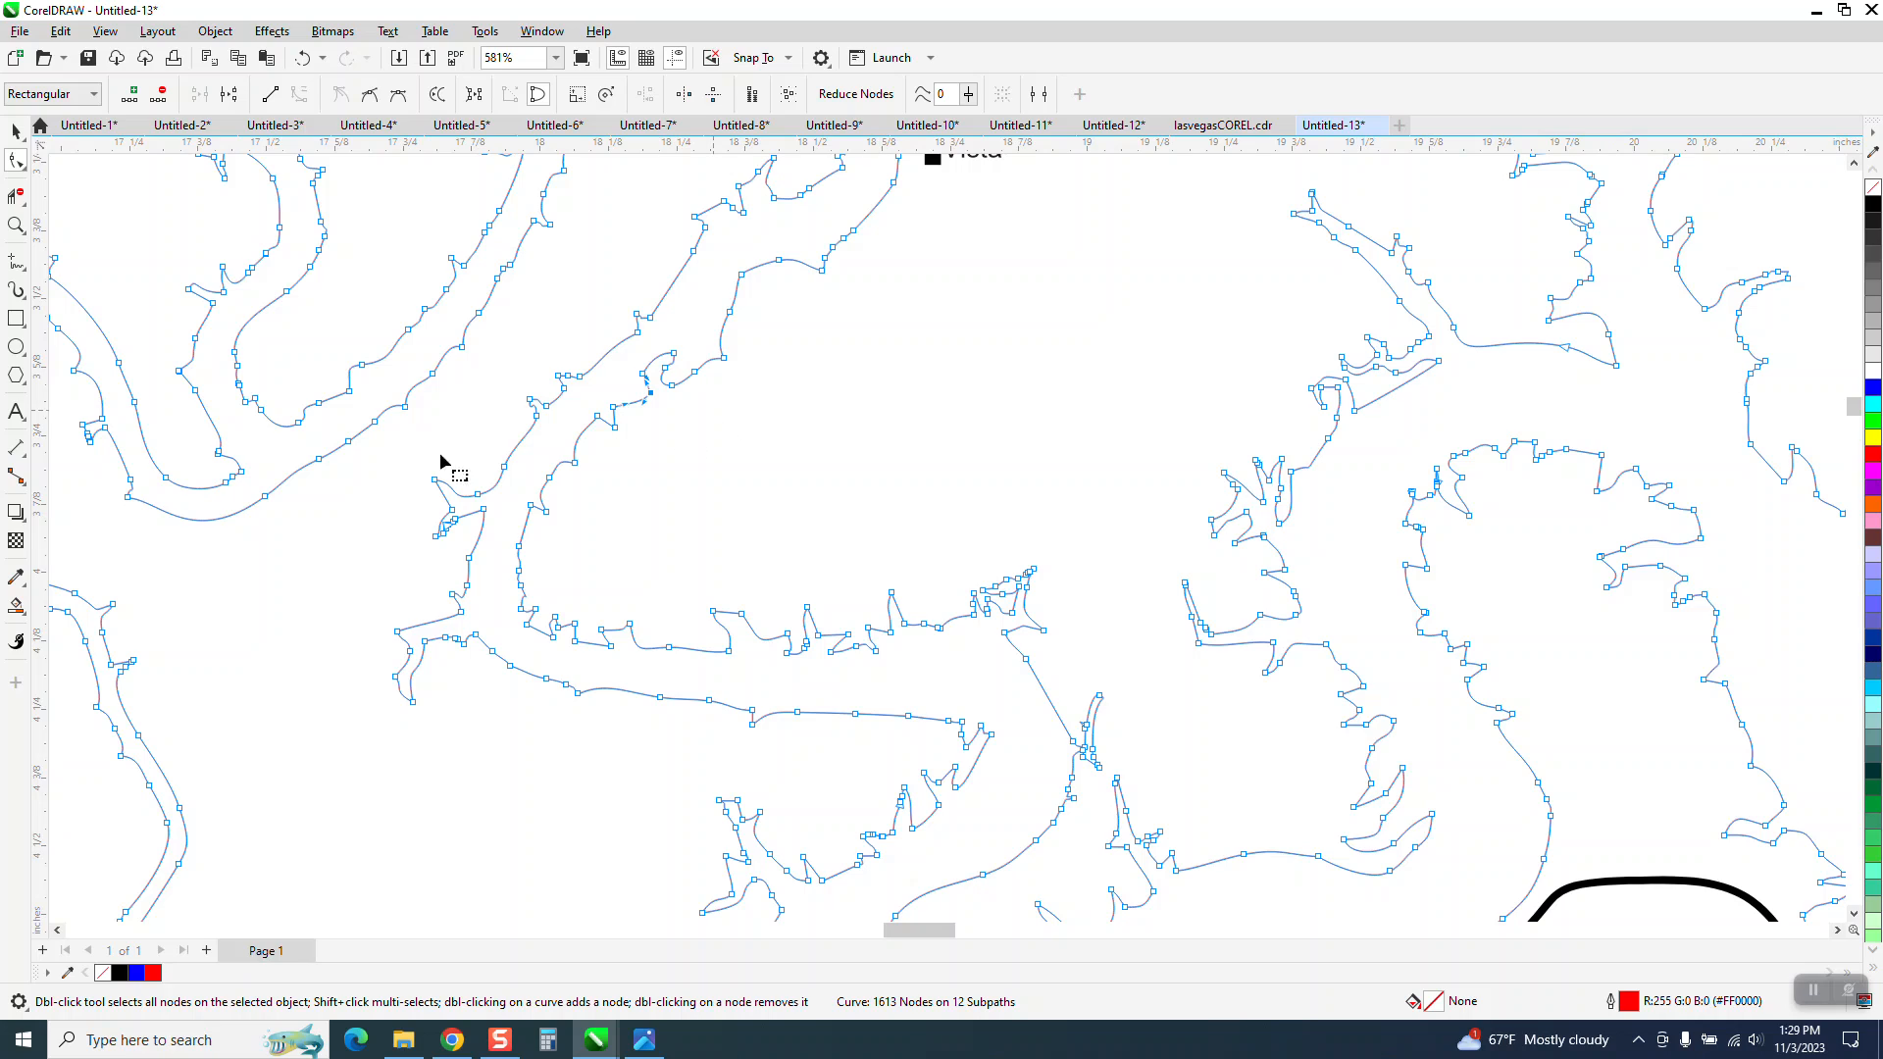
{"action": "left_click", "coordinate": [15, 224]}
{"action": "left_click_drag", "start_coordinate": [380, 489], "coordinate": [501, 569]}
{"action": "left_click", "coordinate": [16, 161]}
{"action": "left_click_drag", "start_coordinate": [1157, 600], "coordinate": [1081, 691]}
{"action": "key", "text": "Delete"}
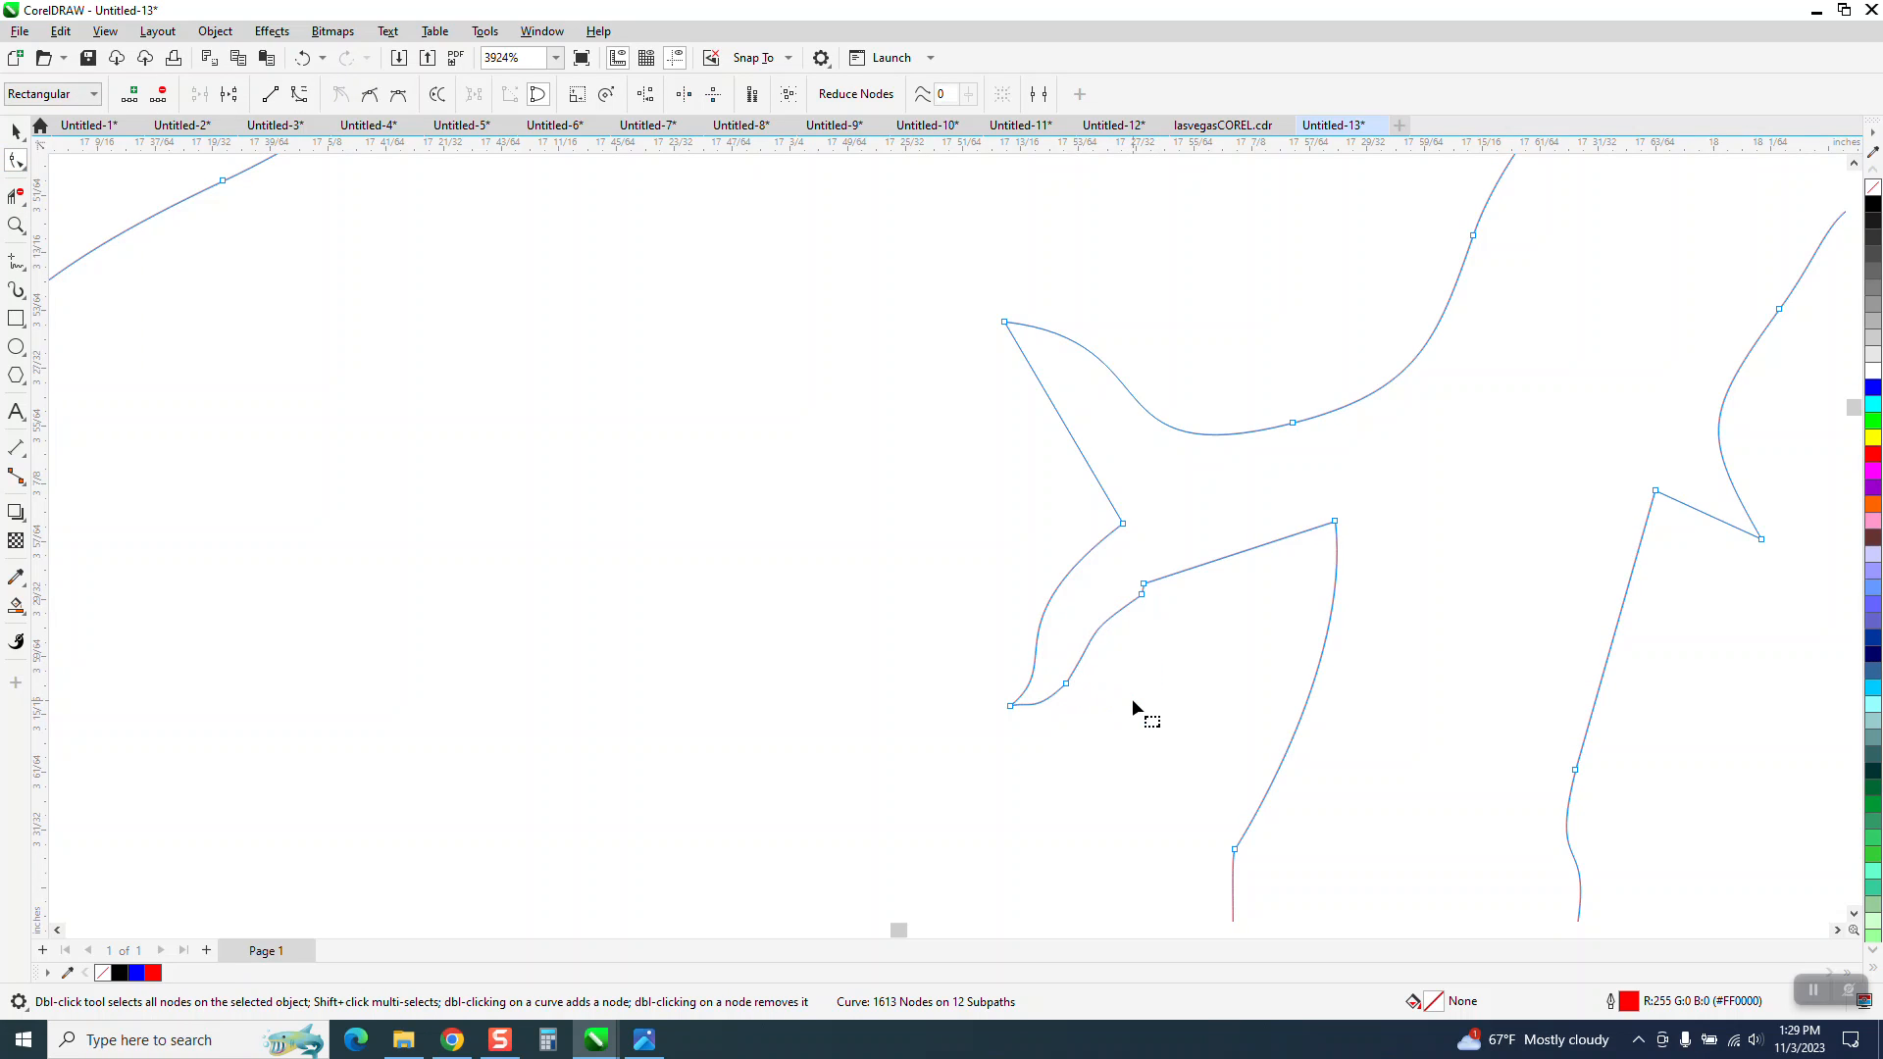
{"action": "double_click", "coordinate": [1143, 596]}
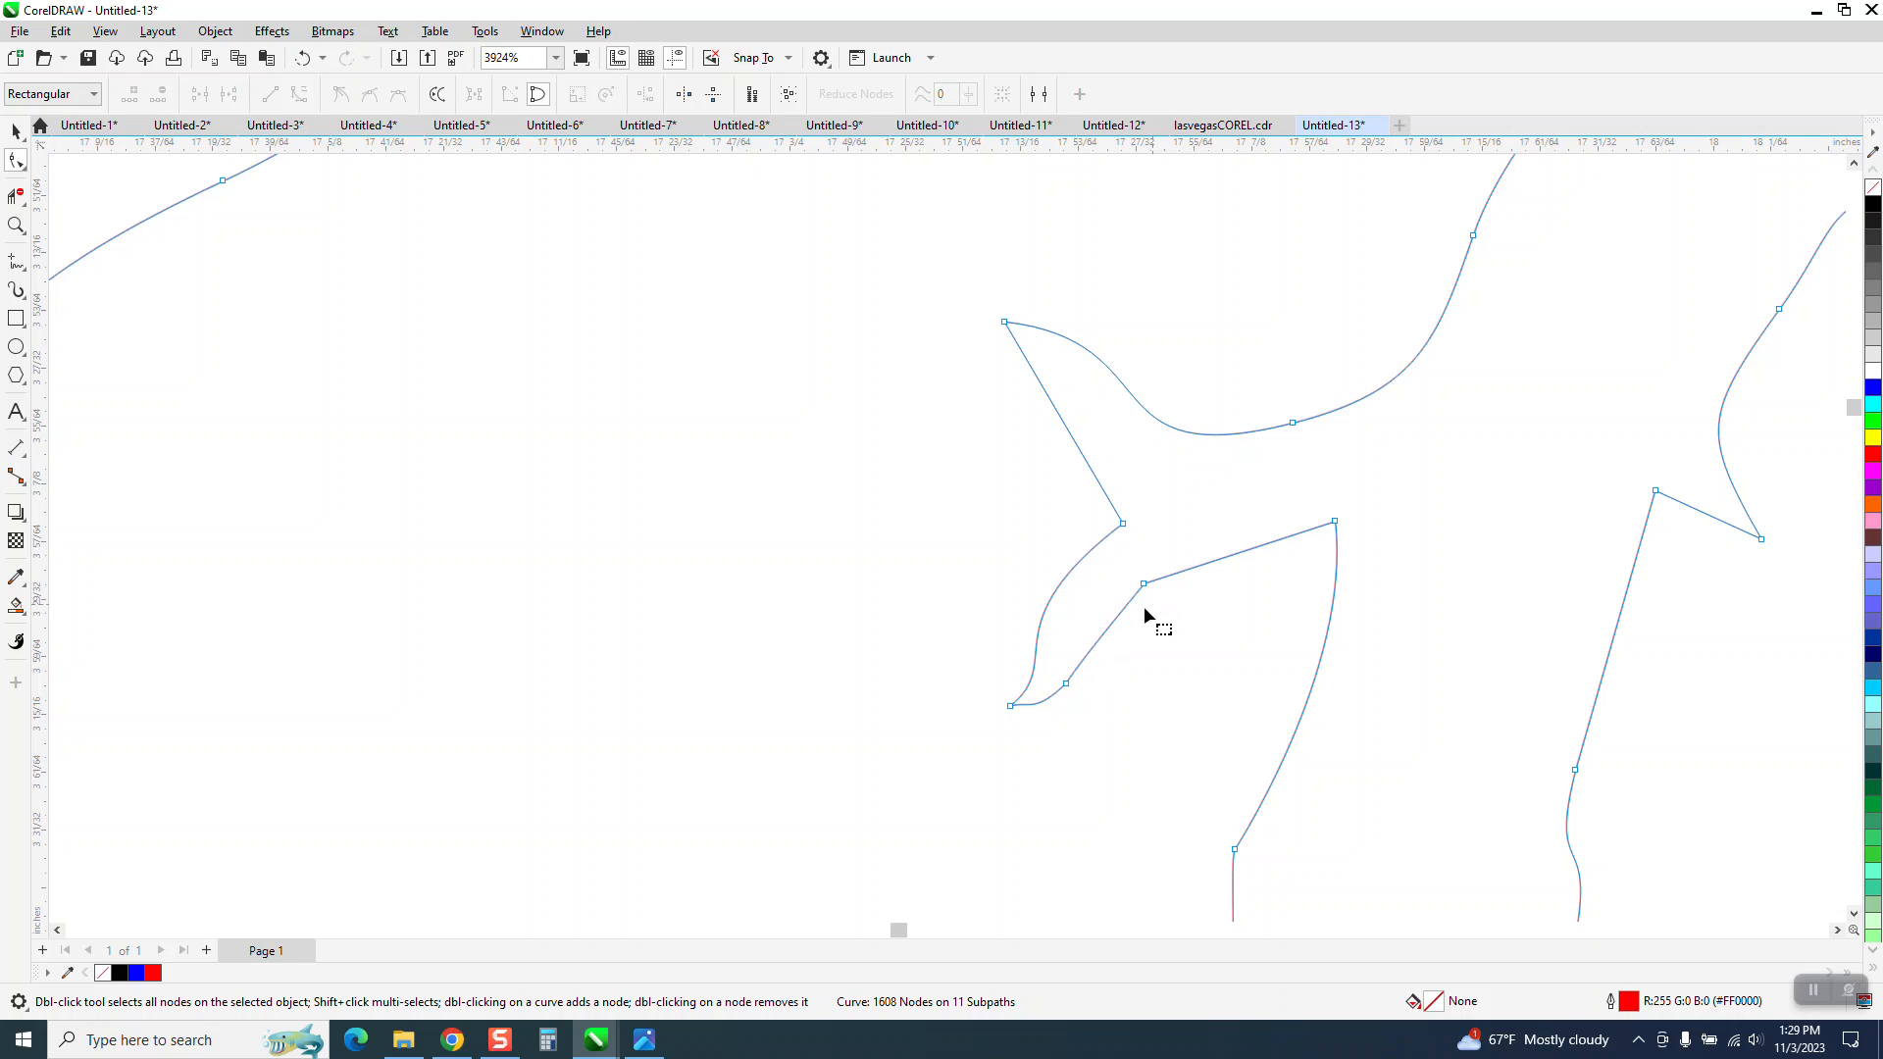
Bow the straight lower bank segment of the small forked inlet into a curve by pulling out its node's control handle.
{"action": "left_click", "coordinate": [1069, 690]}
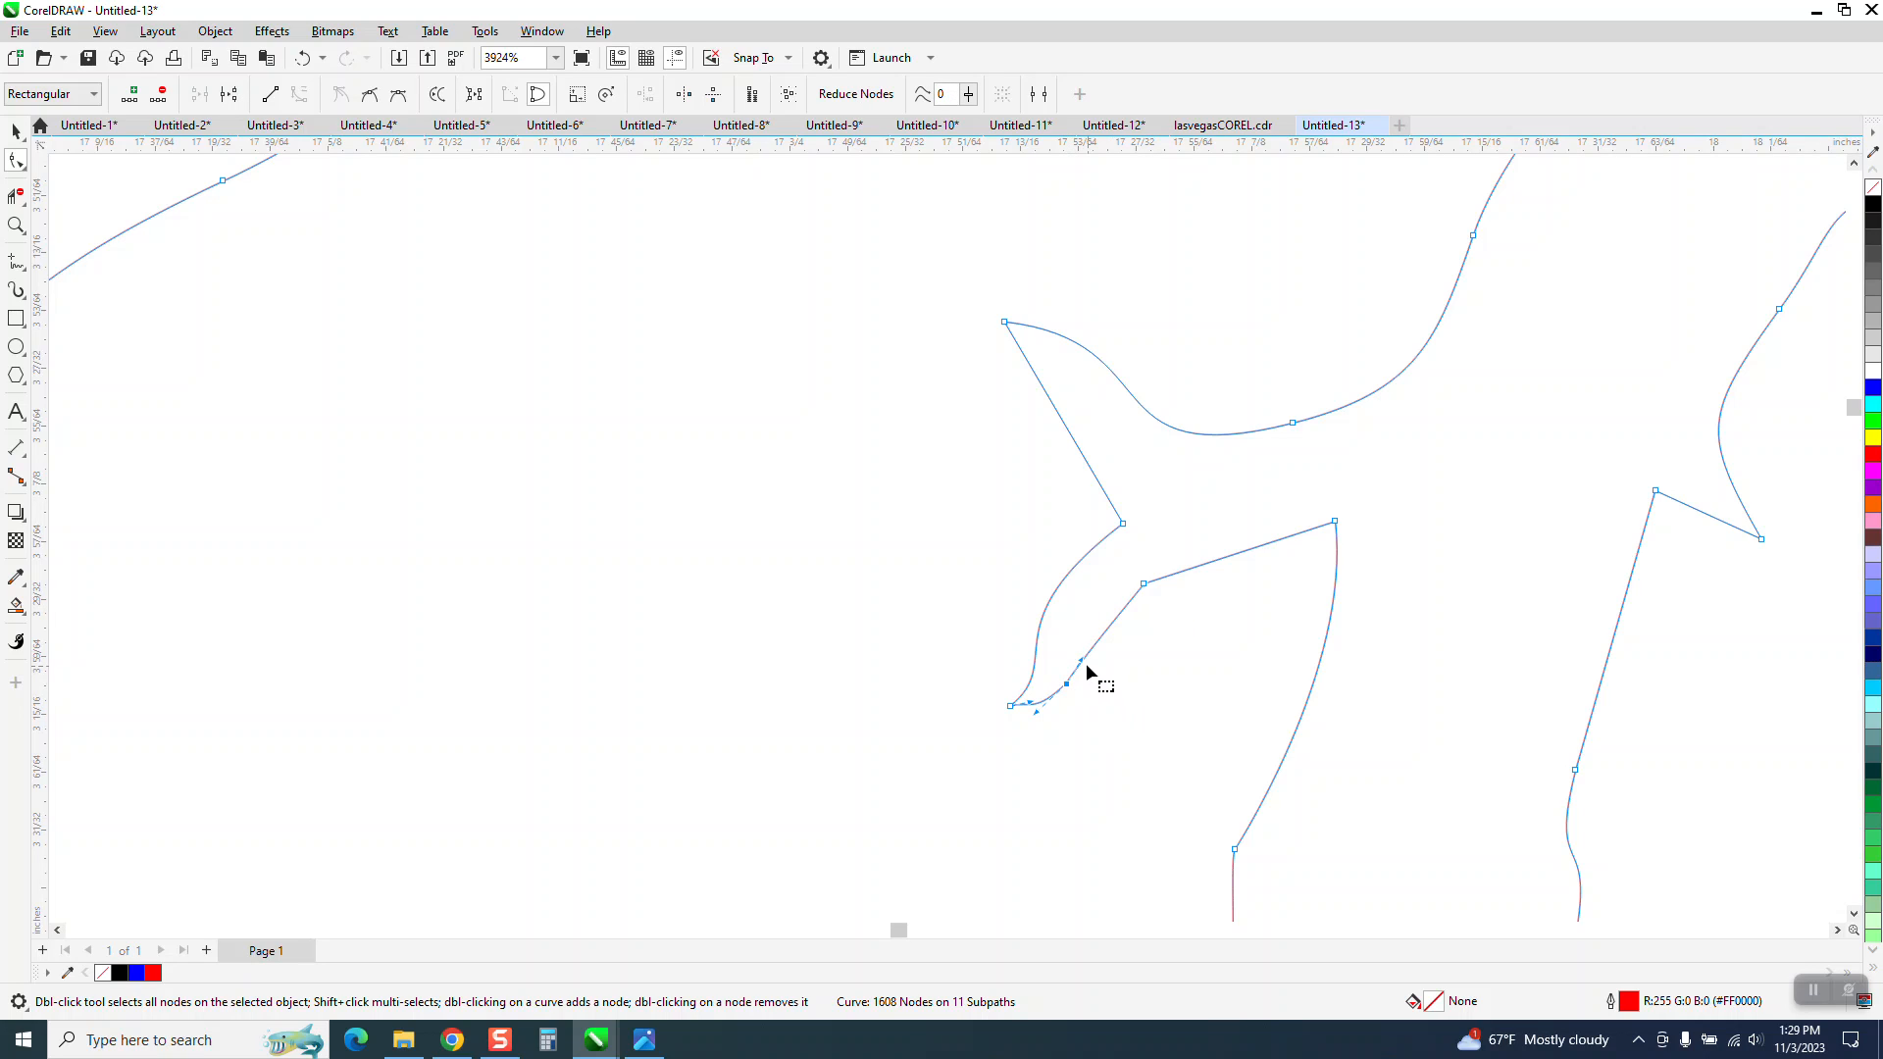
{"action": "left_click_drag", "start_coordinate": [1083, 662], "coordinate": [1143, 588]}
{"action": "left_click", "coordinate": [1143, 586]}
{"action": "left_click", "coordinate": [1153, 604]}
{"action": "left_click", "coordinate": [1145, 586]}
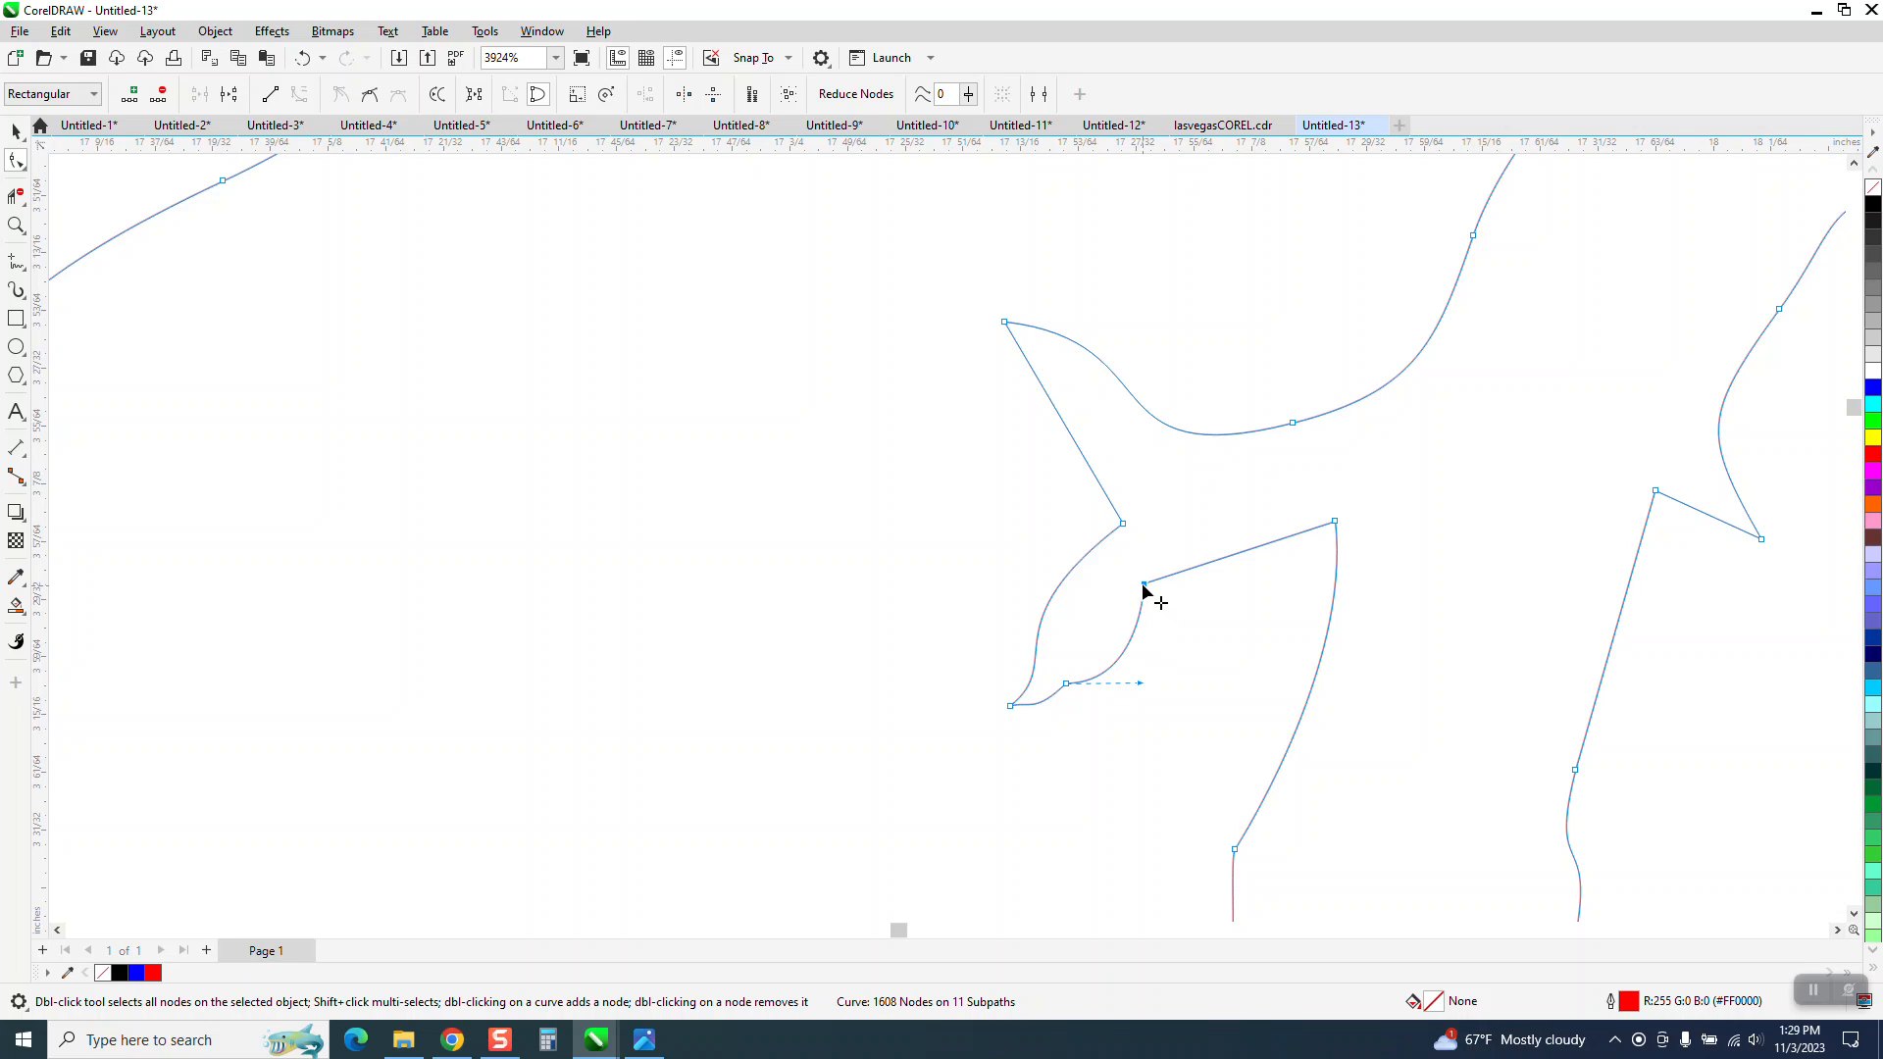
{"action": "right_click", "coordinate": [1145, 587]}
{"action": "left_click", "coordinate": [1194, 771]}
{"action": "left_click", "coordinate": [1064, 684]}
Leave node editing and review the whole lake outline beside the reference maps.
{"action": "scroll", "coordinate": [936, 673], "scroll_direction": "down", "scroll_amount": 2}
{"action": "scroll", "coordinate": [939, 649], "scroll_direction": "down", "scroll_amount": 6}
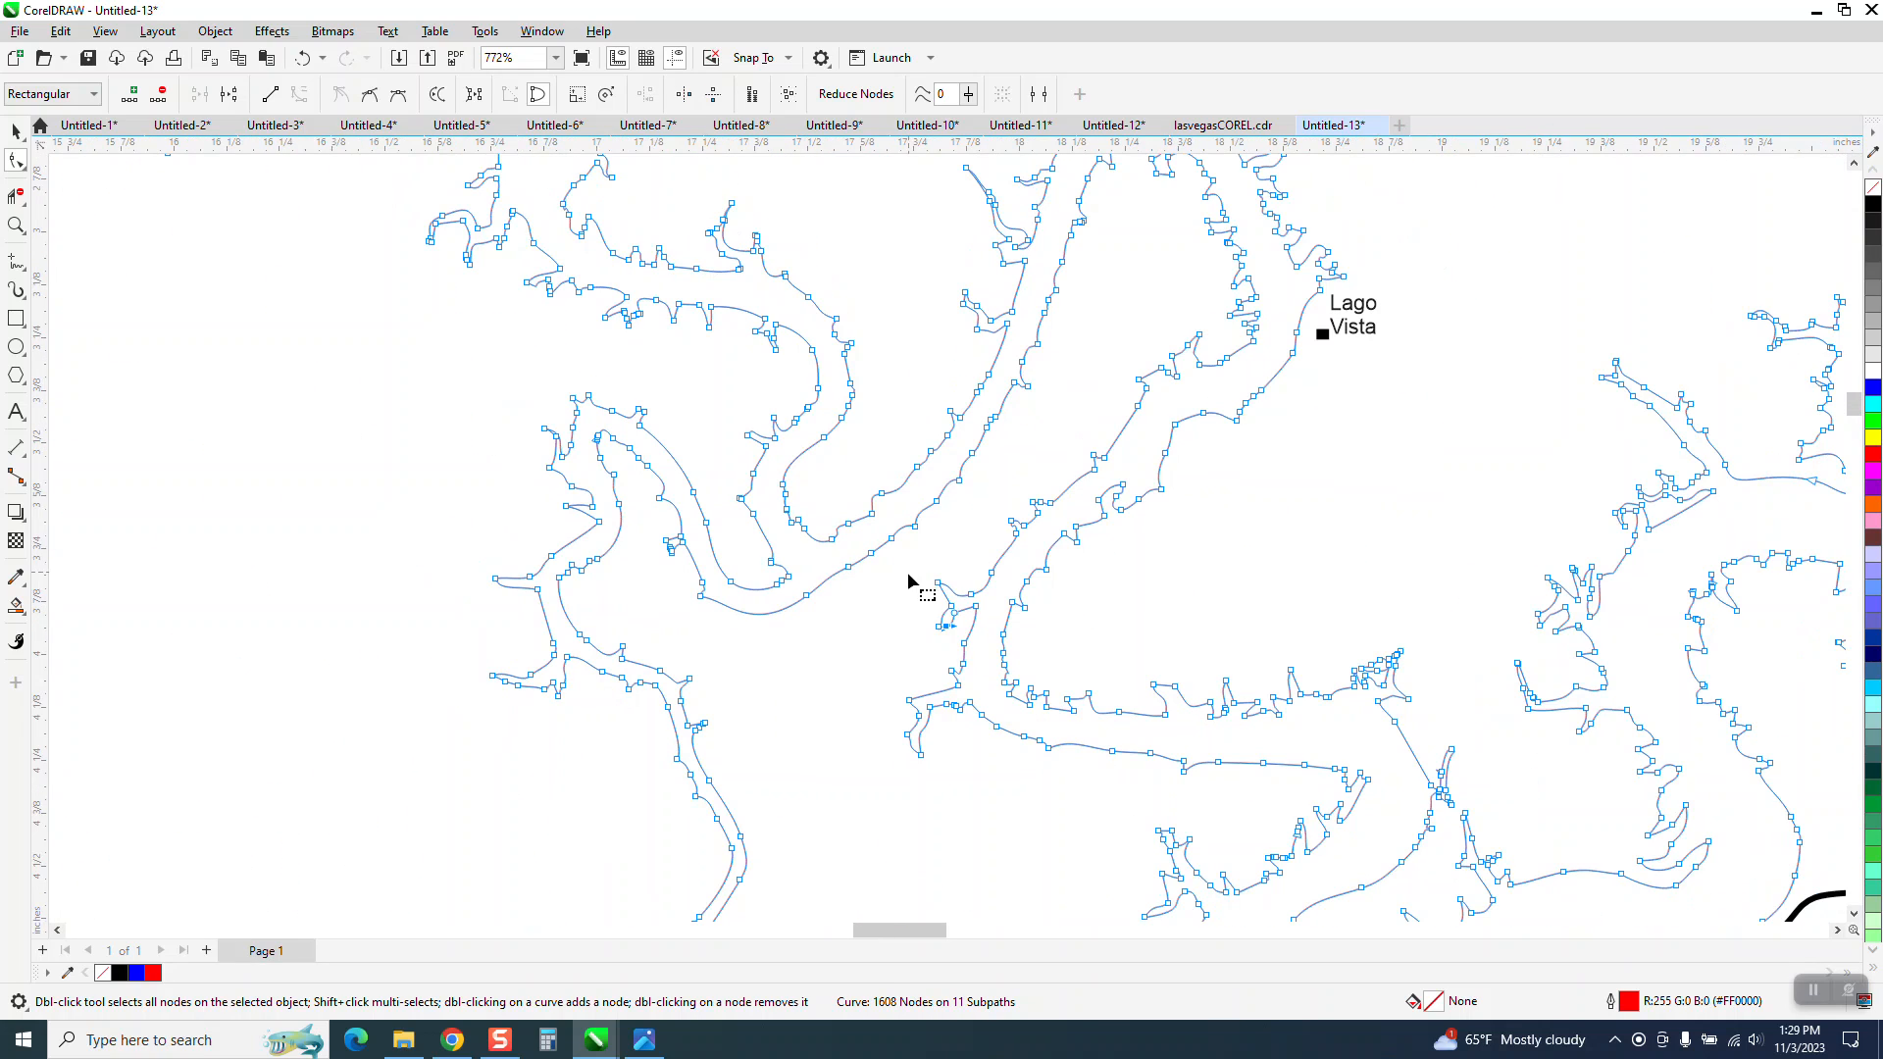
{"action": "scroll", "coordinate": [893, 608], "scroll_direction": "down", "scroll_amount": 3}
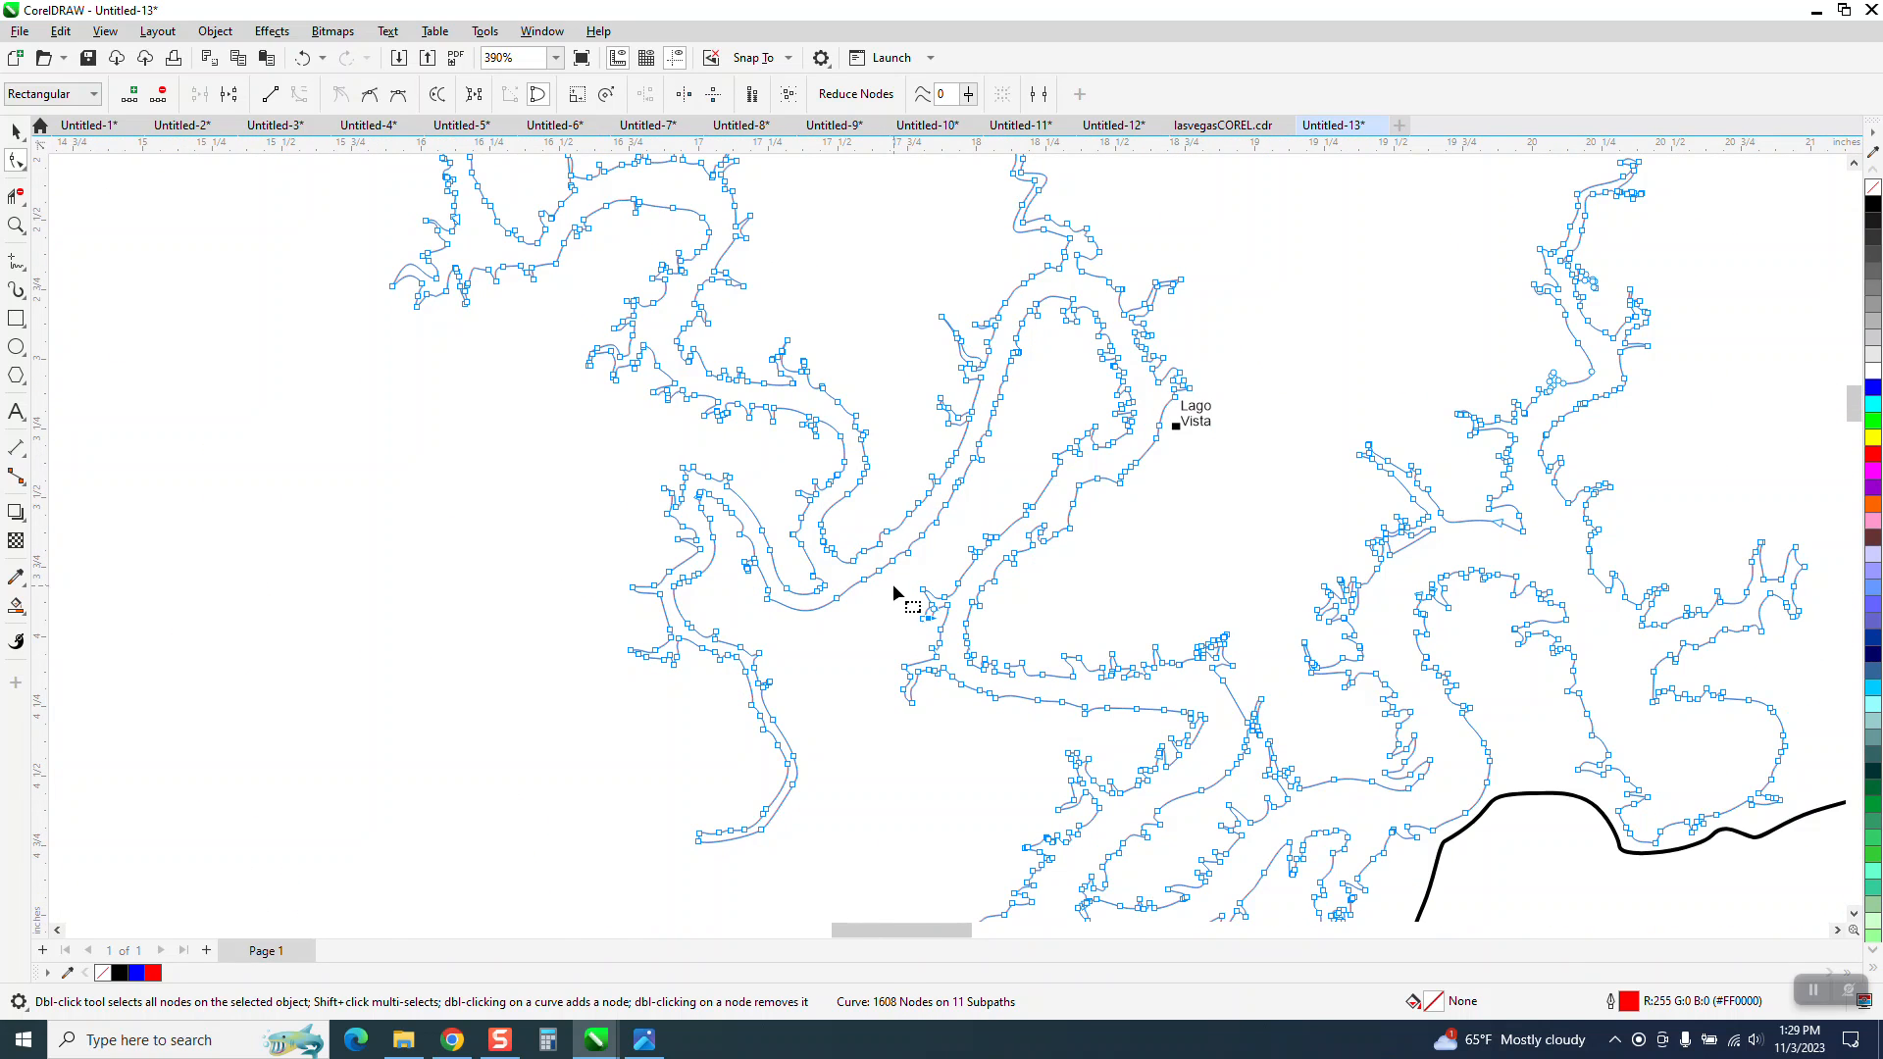
{"action": "left_click", "coordinate": [16, 131]}
{"action": "scroll", "coordinate": [510, 510], "scroll_direction": "down", "scroll_amount": 4}
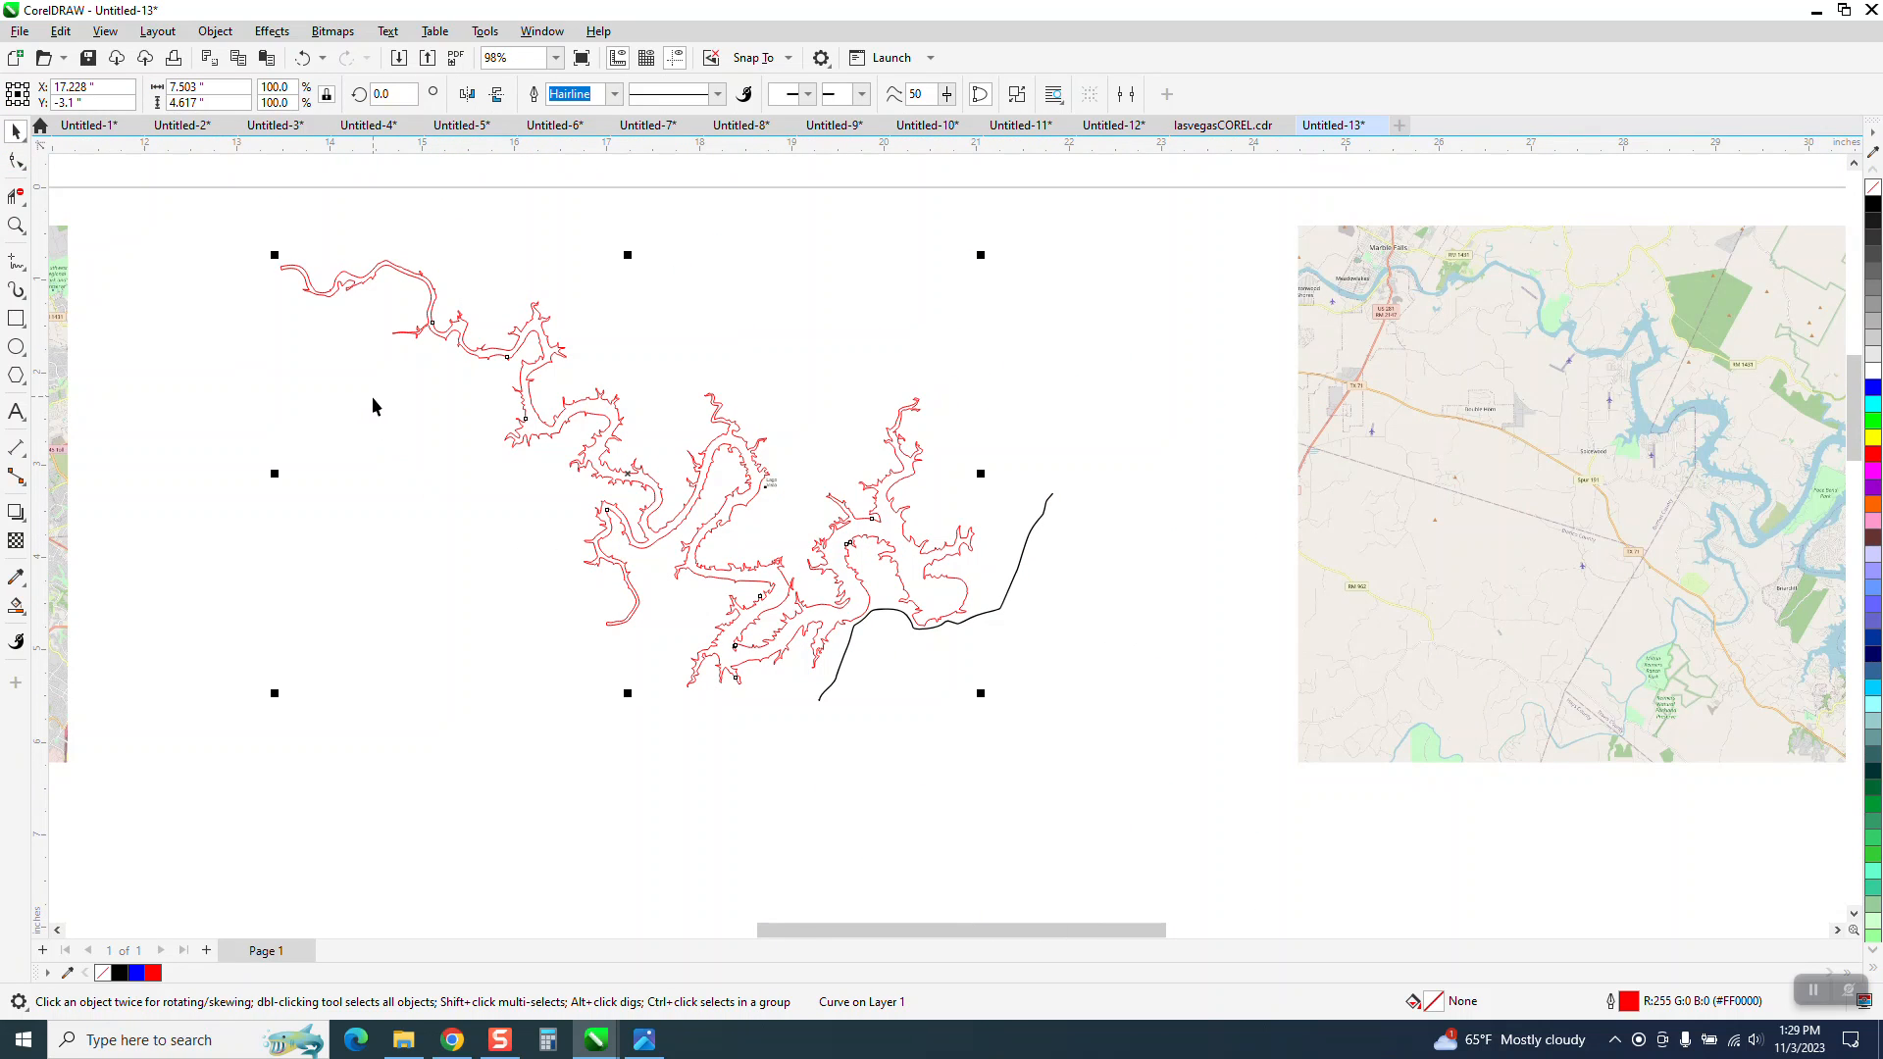
{"action": "scroll", "coordinate": [372, 397], "scroll_direction": "down", "scroll_amount": 1}
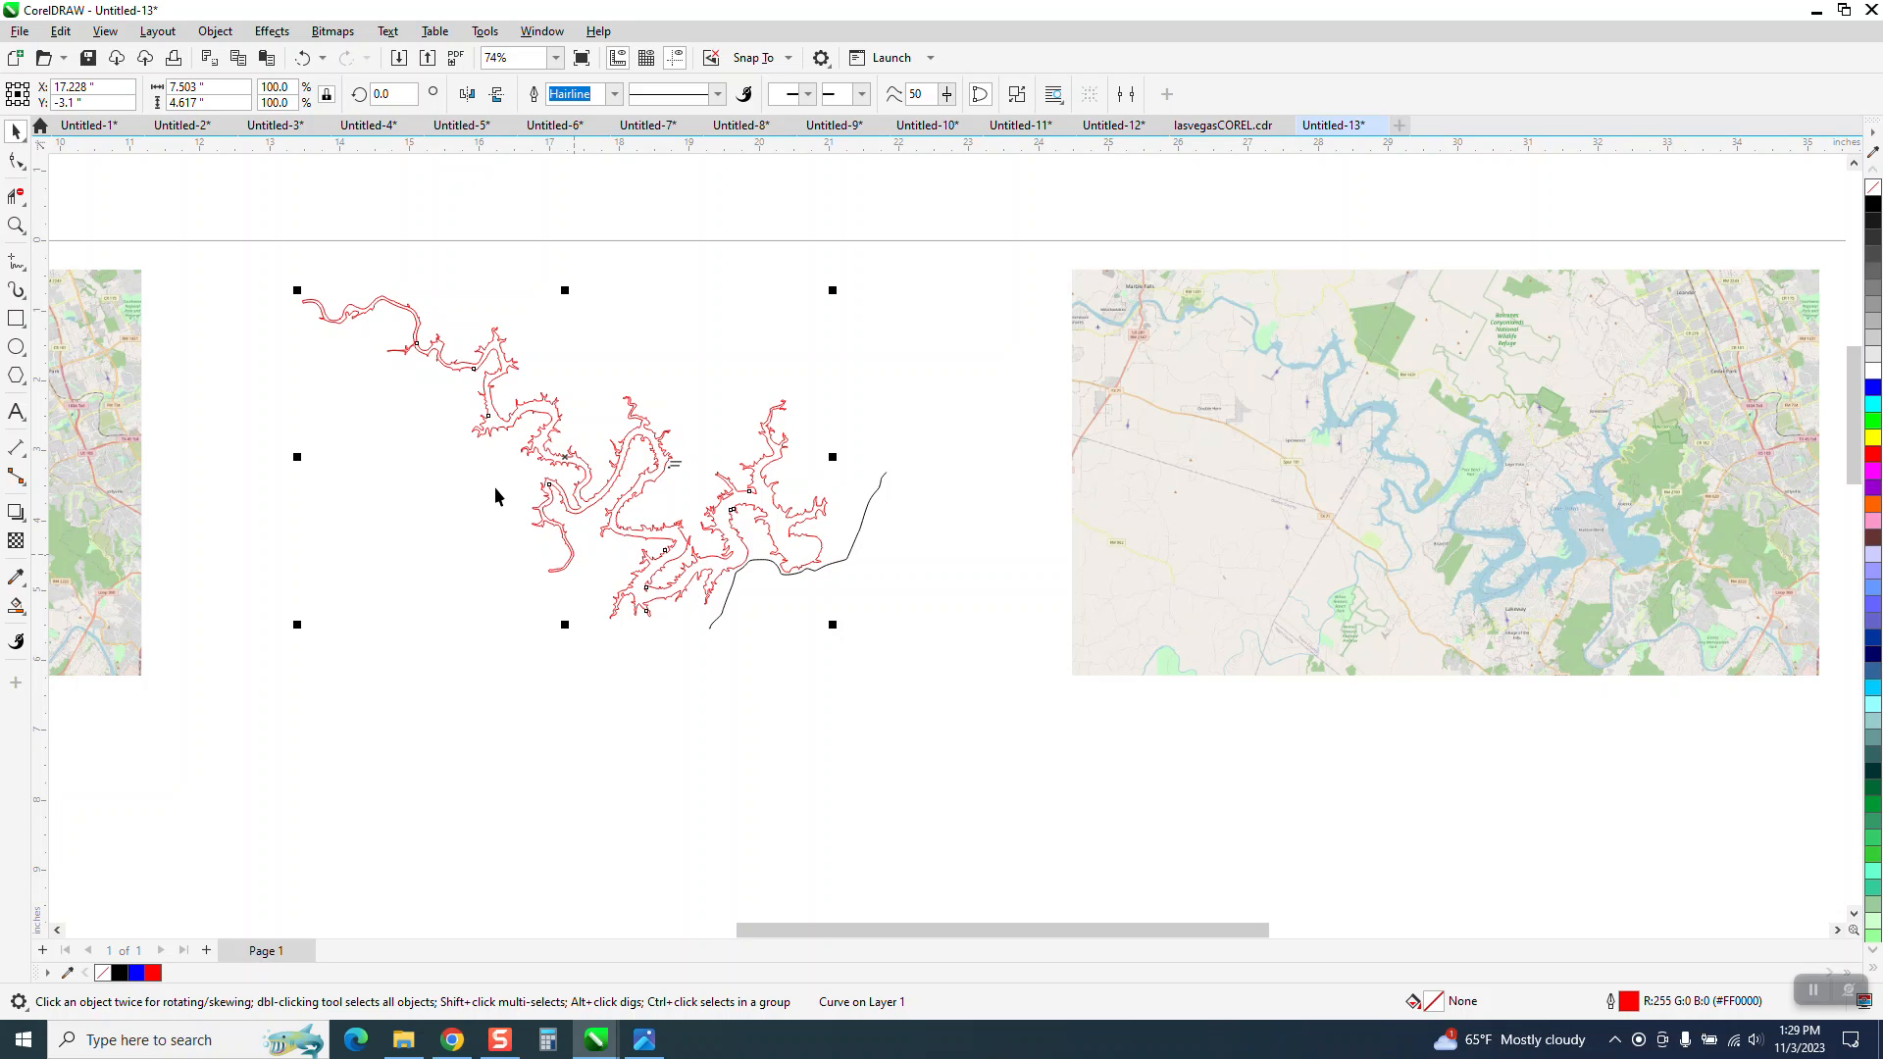
{"action": "left_click", "coordinate": [16, 224]}
{"action": "mouse_move", "coordinate": [295, 262]}
{"action": "left_mouse_down"}
{"action": "mouse_move", "coordinate": [311, 341]}
{"action": "mouse_move", "coordinate": [1059, 672]}
{"action": "left_mouse_up"}
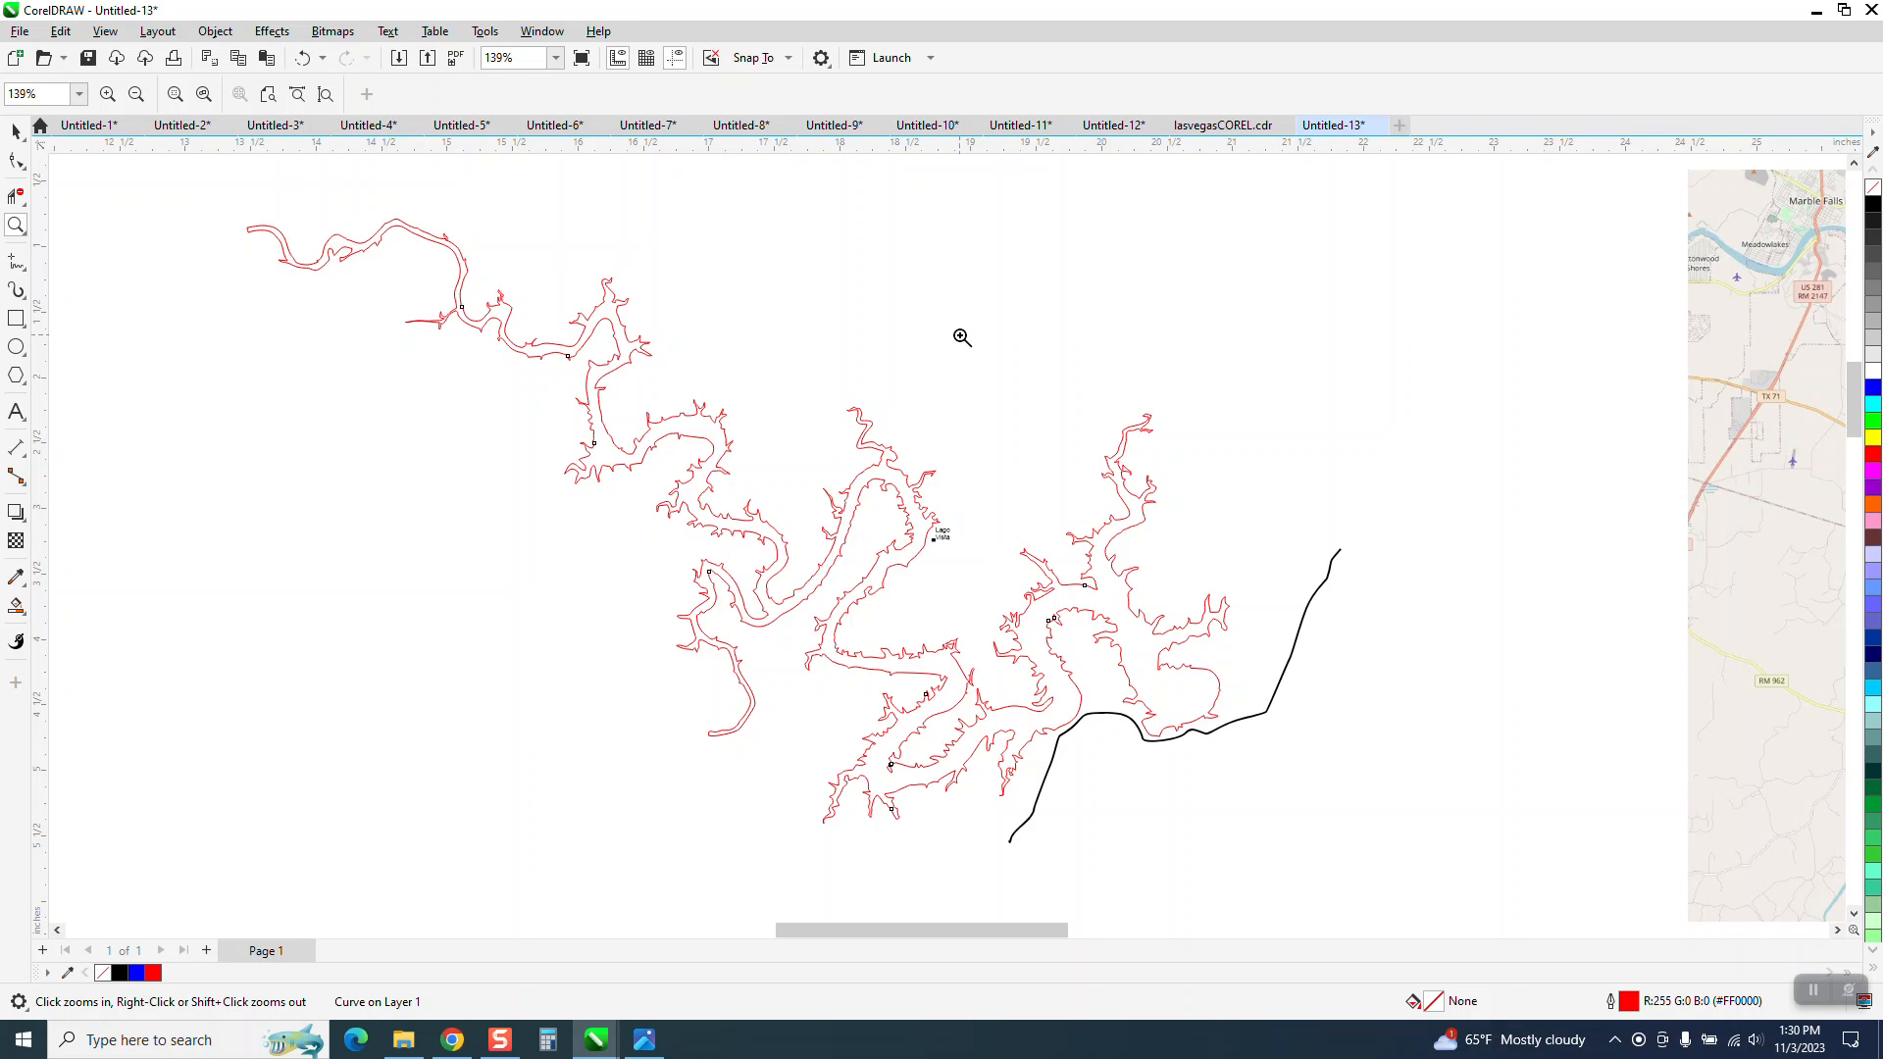
{"action": "scroll", "coordinate": [794, 461], "scroll_direction": "down", "scroll_amount": 1}
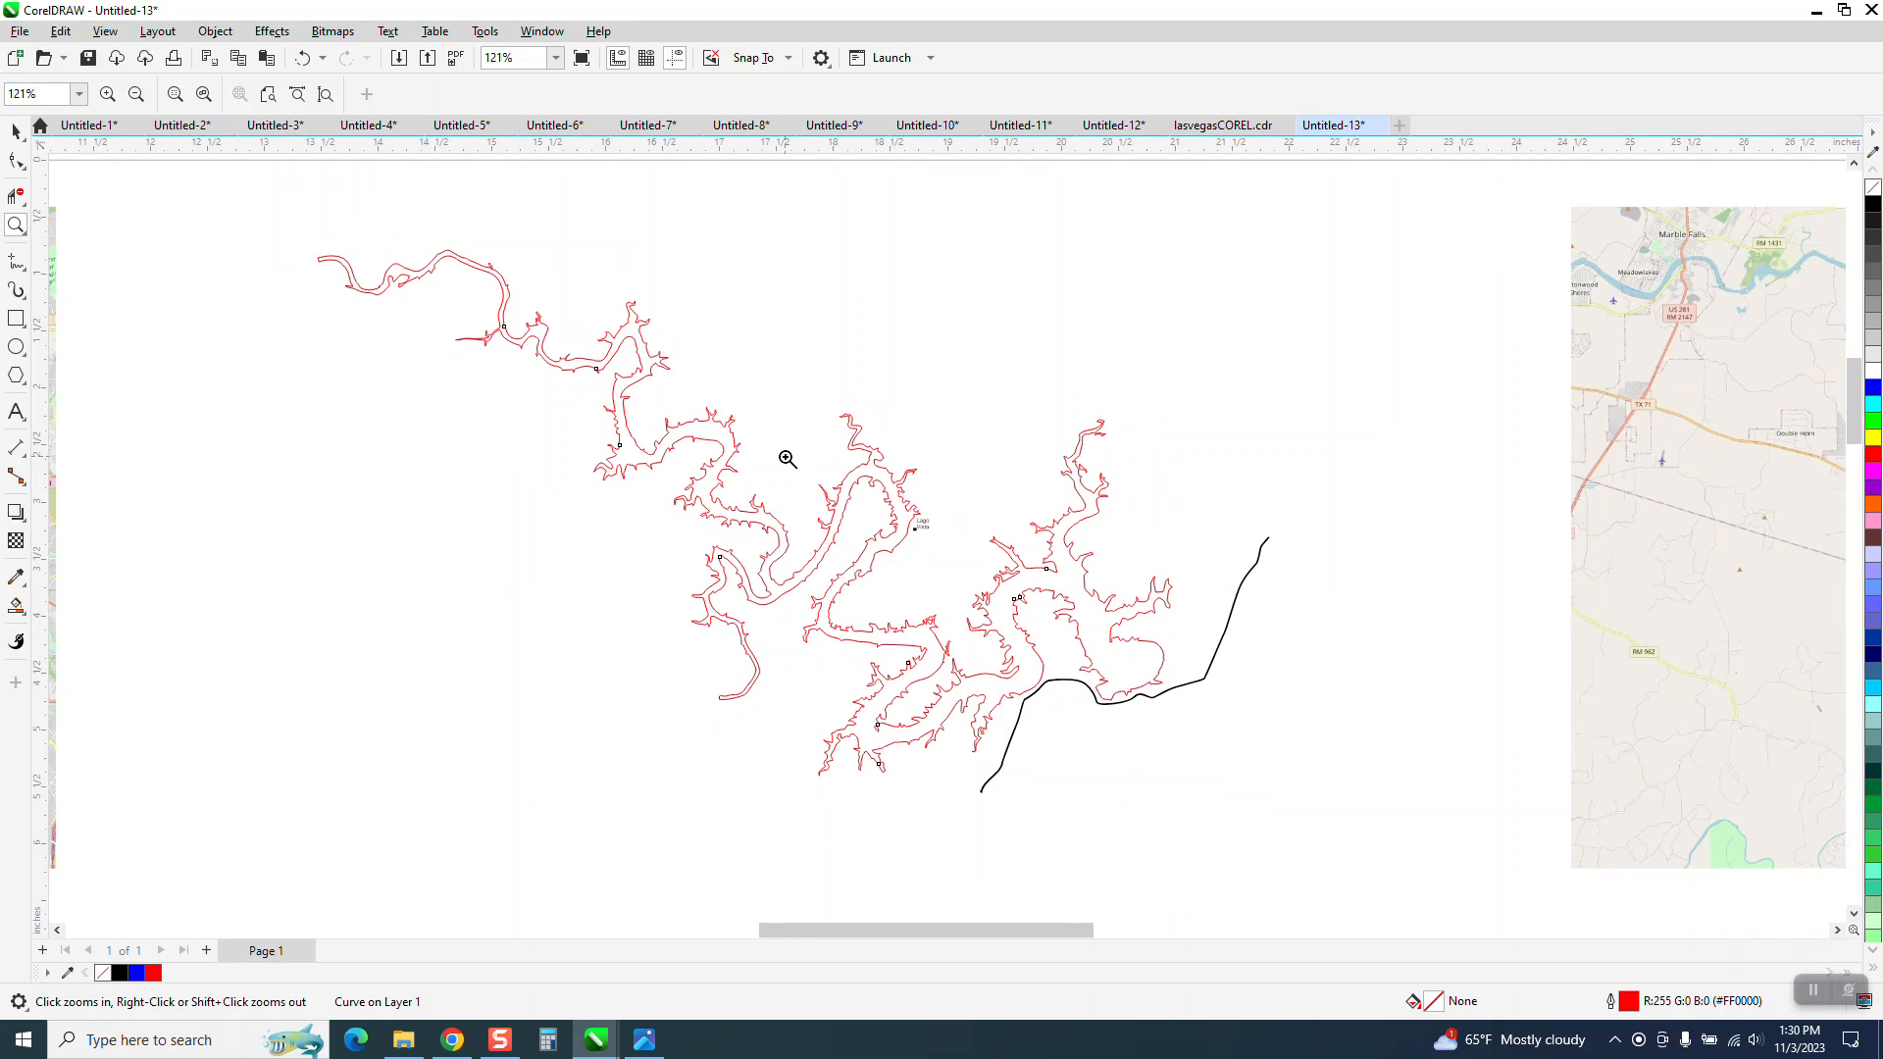
Inspect the narrow river section at the northwestern end of the lake outline and its side inlets.
{"action": "left_click_drag", "start_coordinate": [995, 583], "coordinate": [1399, 811]}
{"action": "left_click_drag", "start_coordinate": [300, 272], "coordinate": [375, 296]}
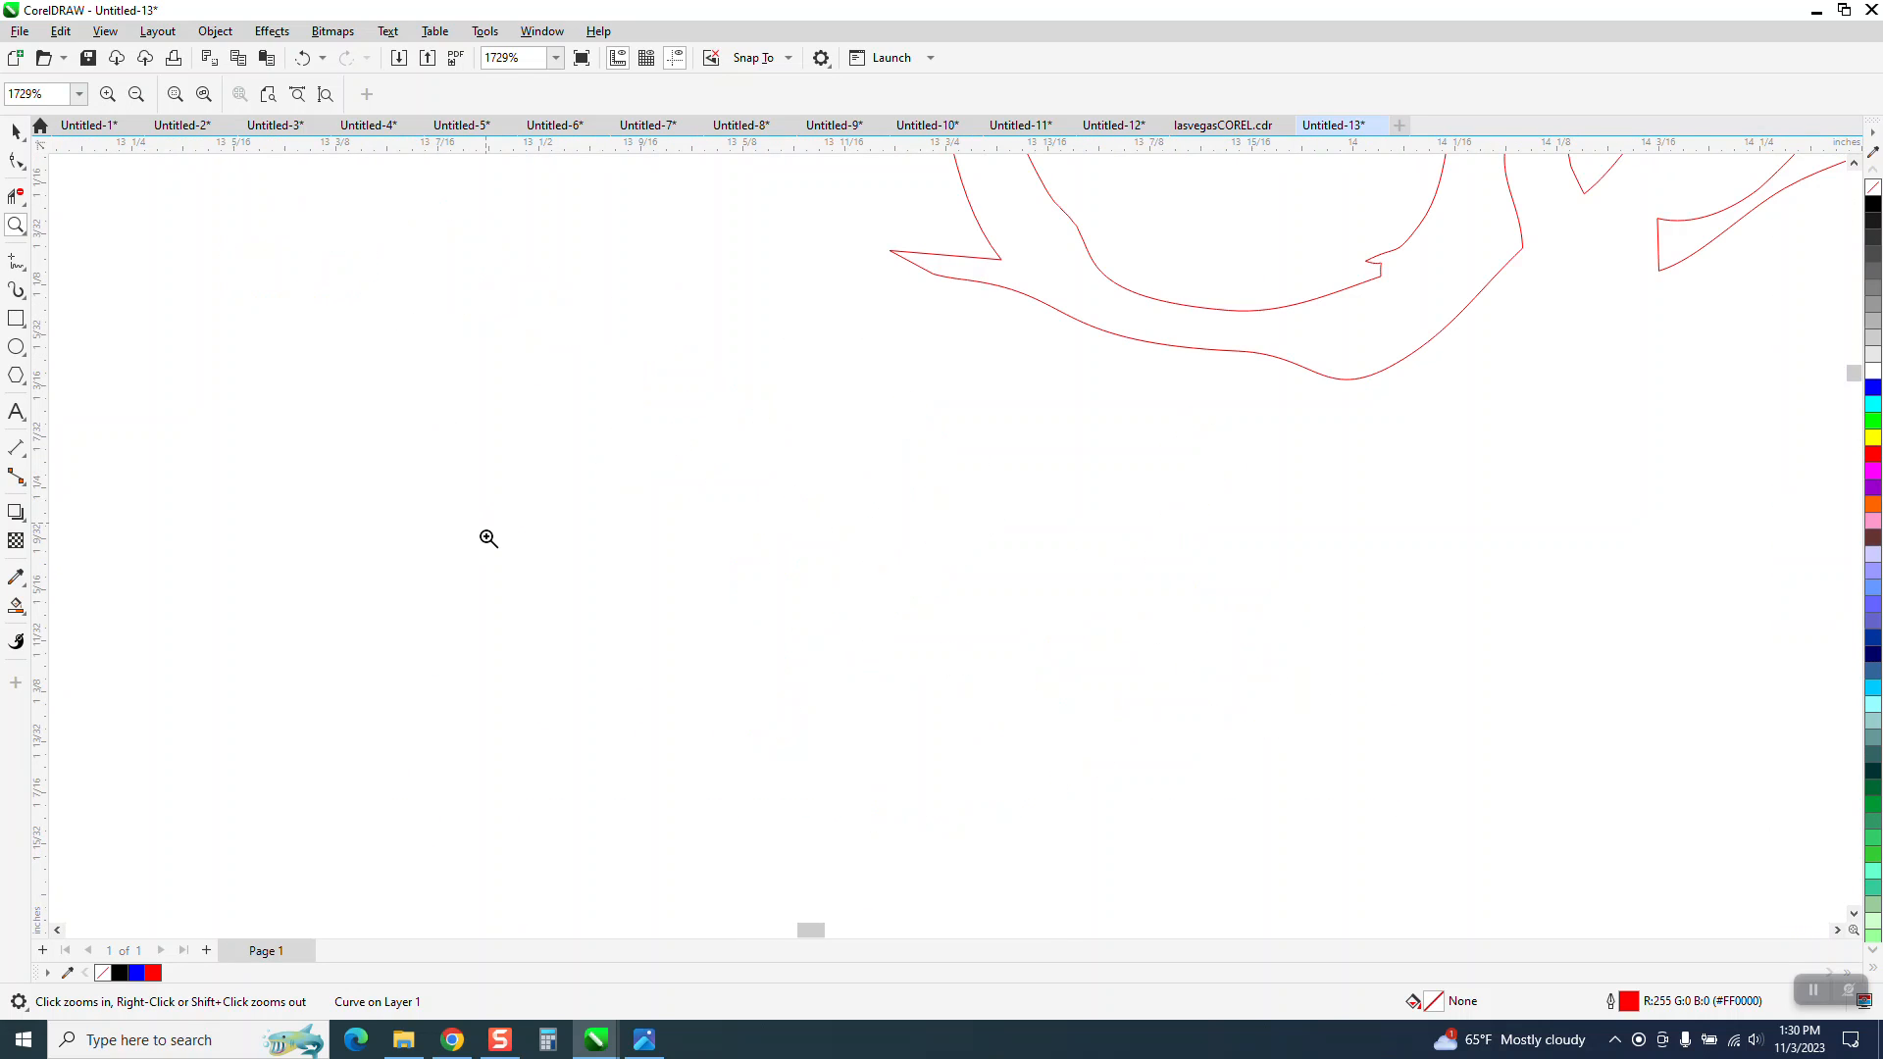
{"action": "scroll", "coordinate": [486, 531], "scroll_direction": "down", "scroll_amount": 5}
{"action": "scroll", "coordinate": [536, 537], "scroll_direction": "down", "scroll_amount": 1}
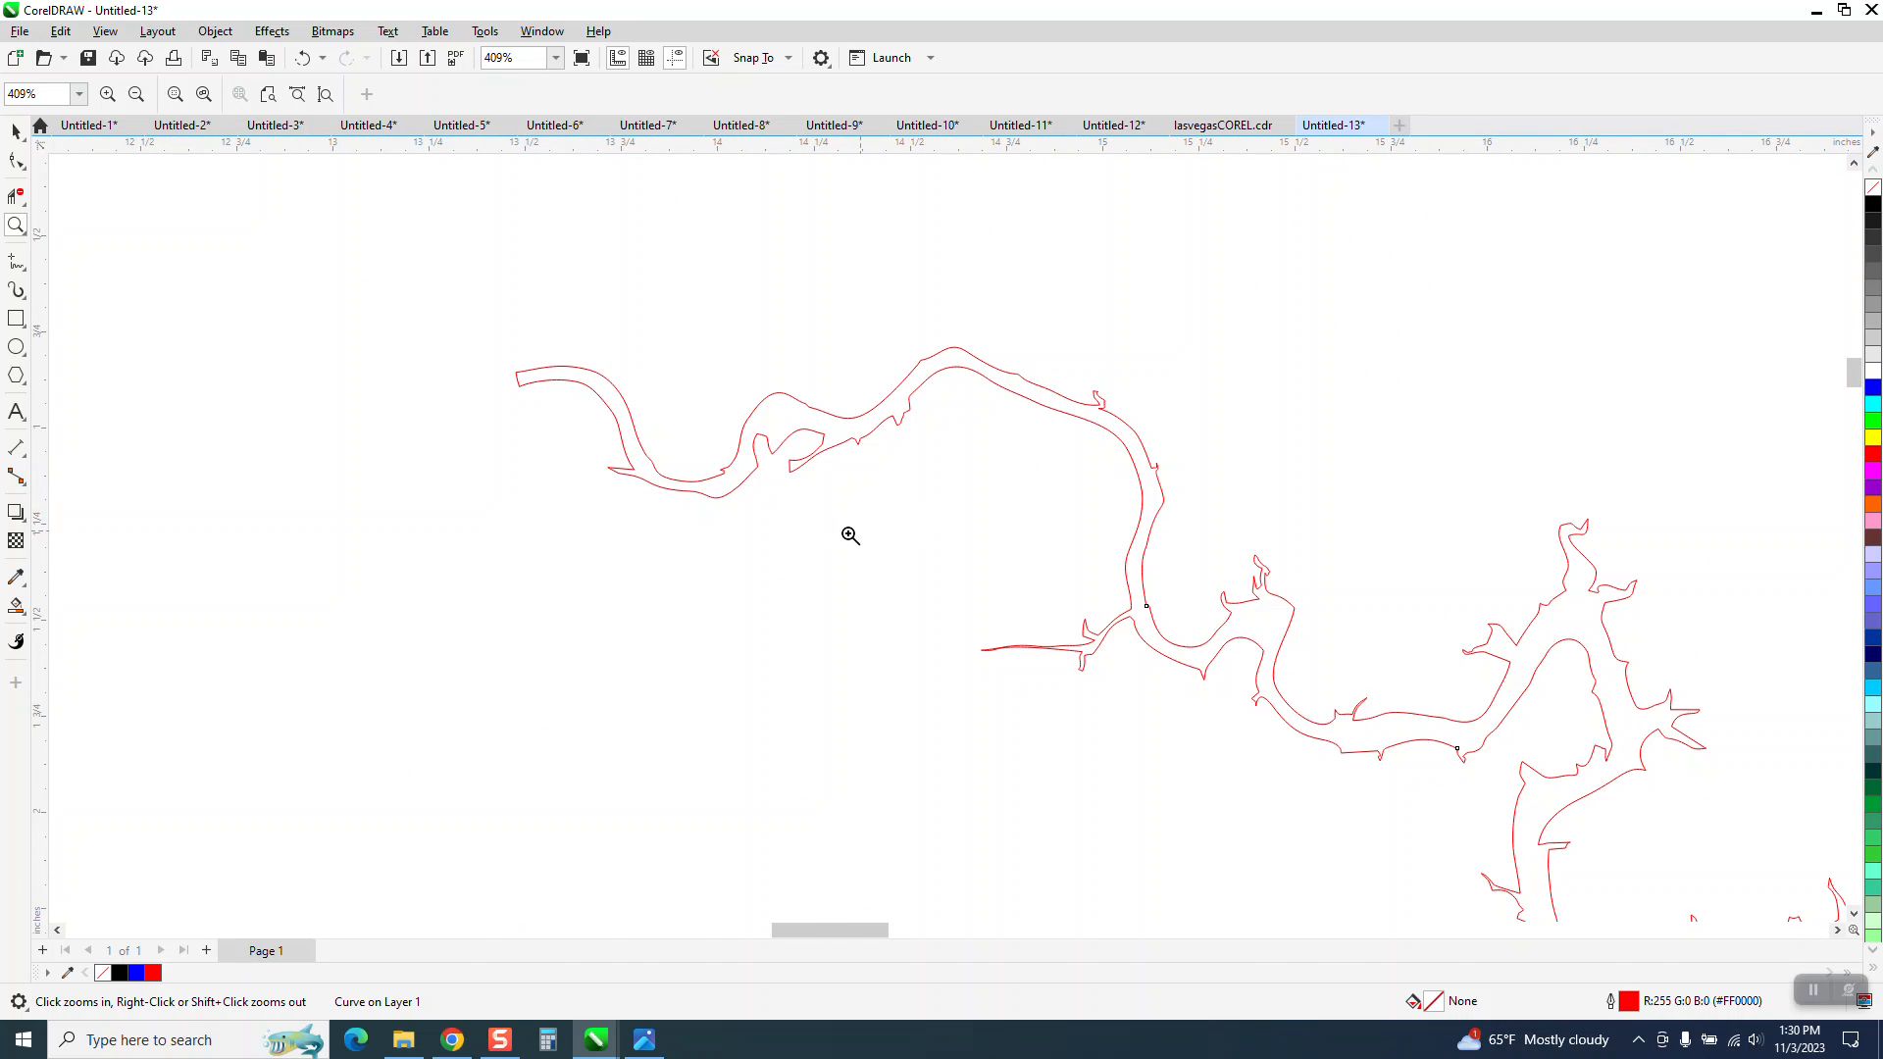
{"action": "scroll", "coordinate": [858, 533], "scroll_direction": "down", "scroll_amount": 1}
{"action": "scroll", "coordinate": [813, 534], "scroll_direction": "down", "scroll_amount": 2}
{"action": "scroll", "coordinate": [819, 535], "scroll_direction": "down", "scroll_amount": 2}
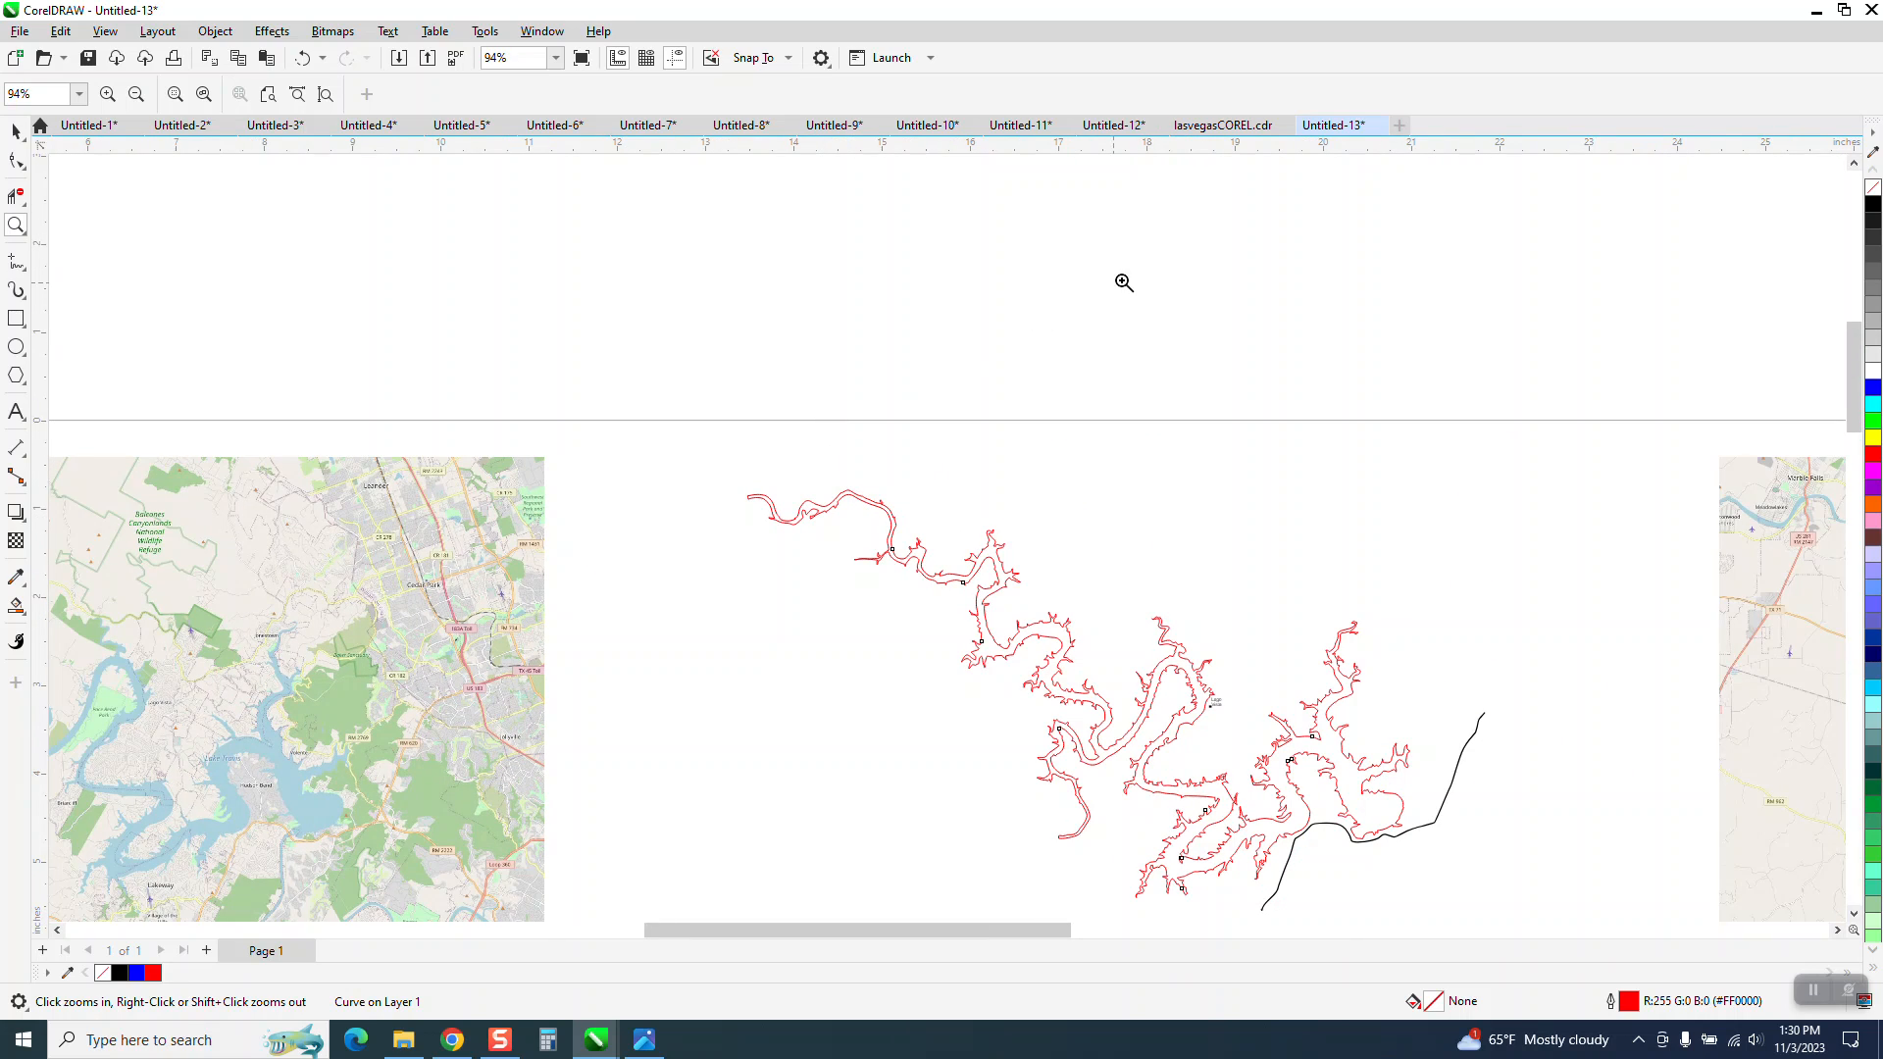
Switch to OpenStreetMap in Chrome, examine Lake Buchanan and the surrounding Central Texas region, and return to the Untitled-13 drawing in CorelDRAW.
{"action": "left_click", "coordinate": [454, 1040]}
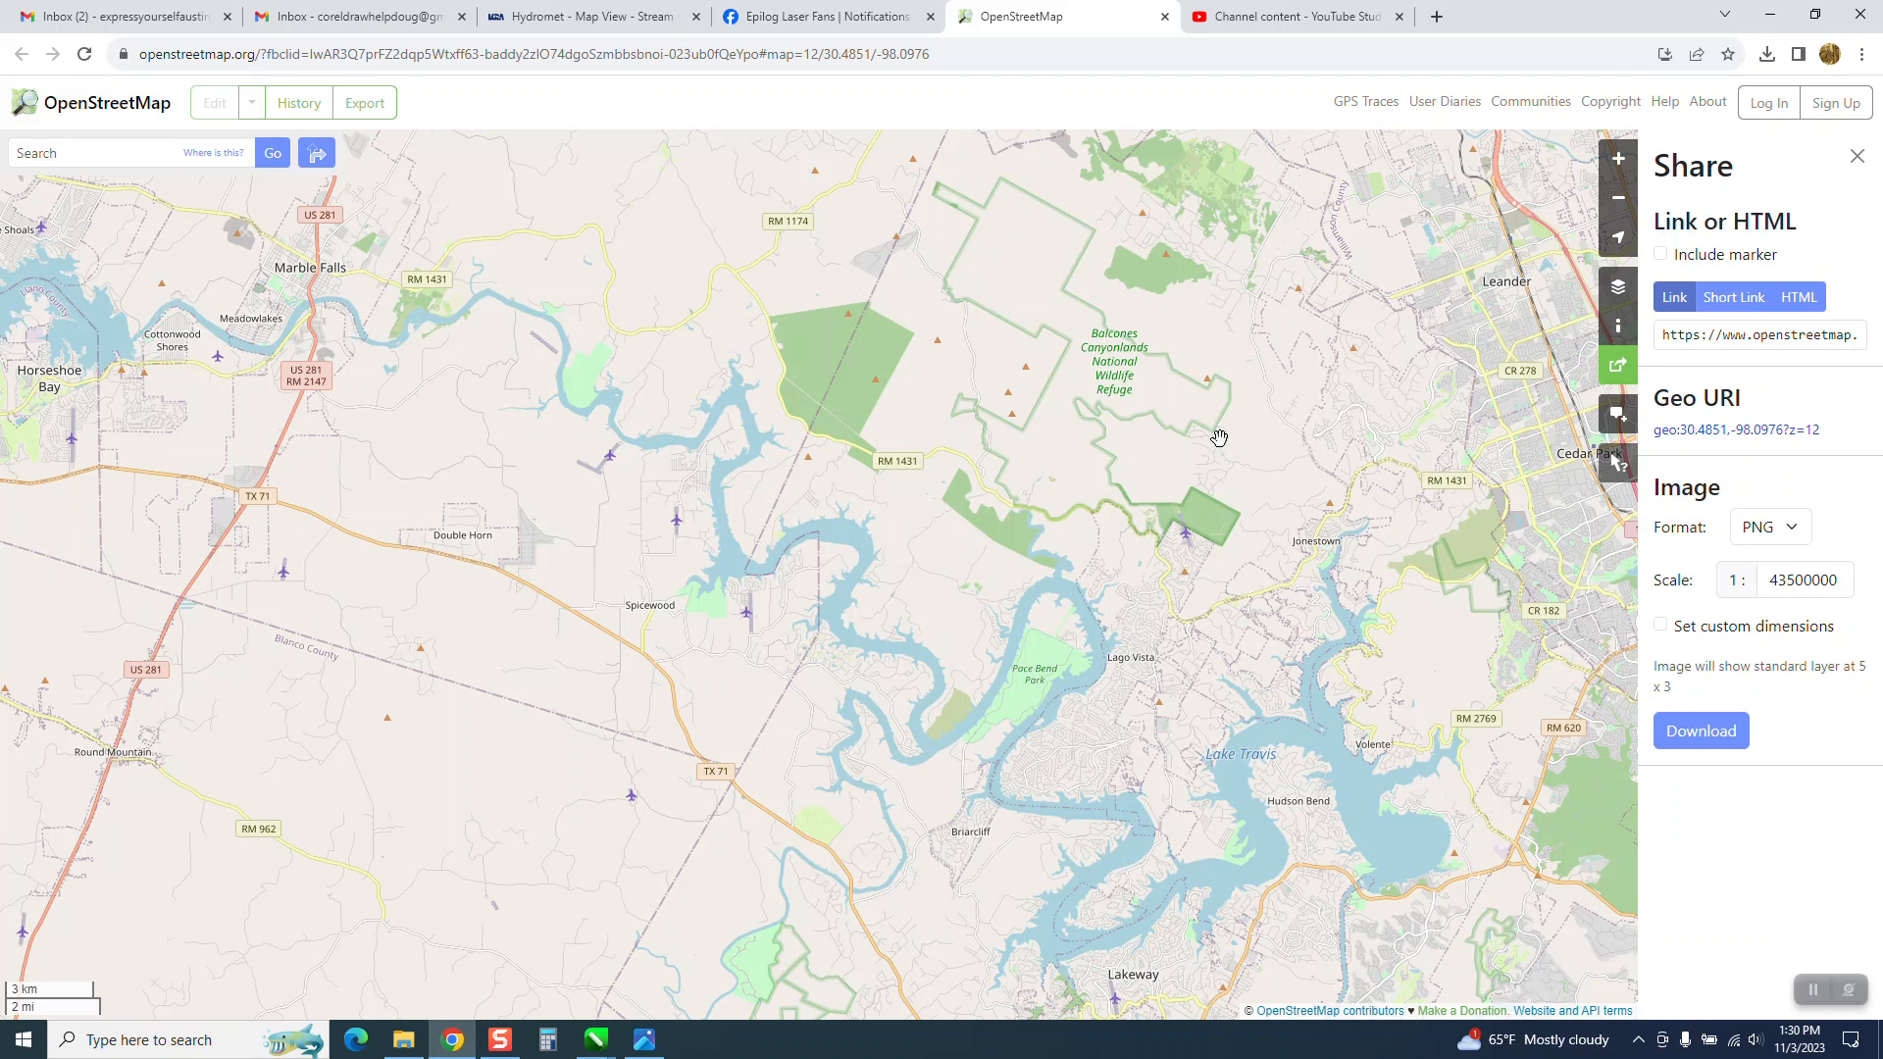
{"action": "scroll", "coordinate": [1124, 472], "scroll_direction": "down", "scroll_amount": 3}
{"action": "scroll", "coordinate": [1029, 412], "scroll_direction": "up", "scroll_amount": 6}
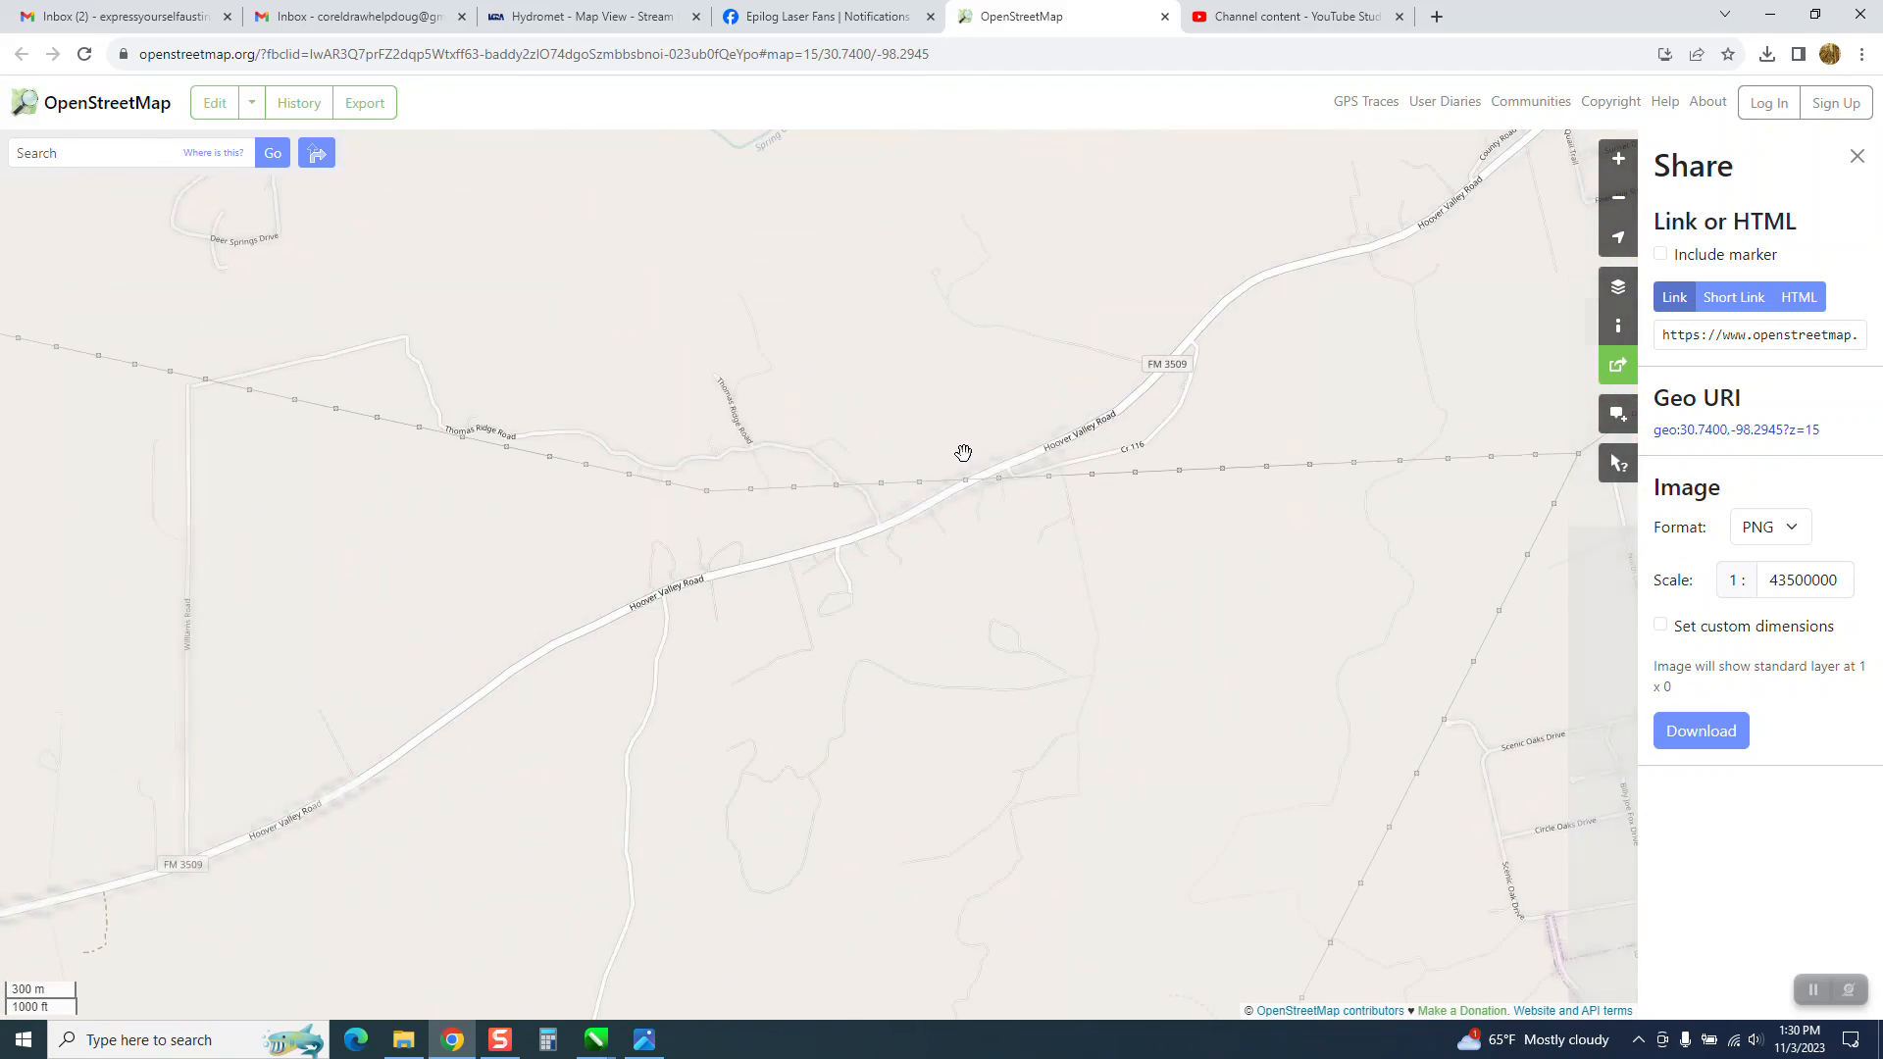
{"action": "scroll", "coordinate": [964, 451], "scroll_direction": "down", "scroll_amount": 3}
{"action": "left_click_drag", "start_coordinate": [899, 424], "coordinate": [1156, 785]}
{"action": "left_click_drag", "start_coordinate": [1127, 588], "coordinate": [1135, 621]}
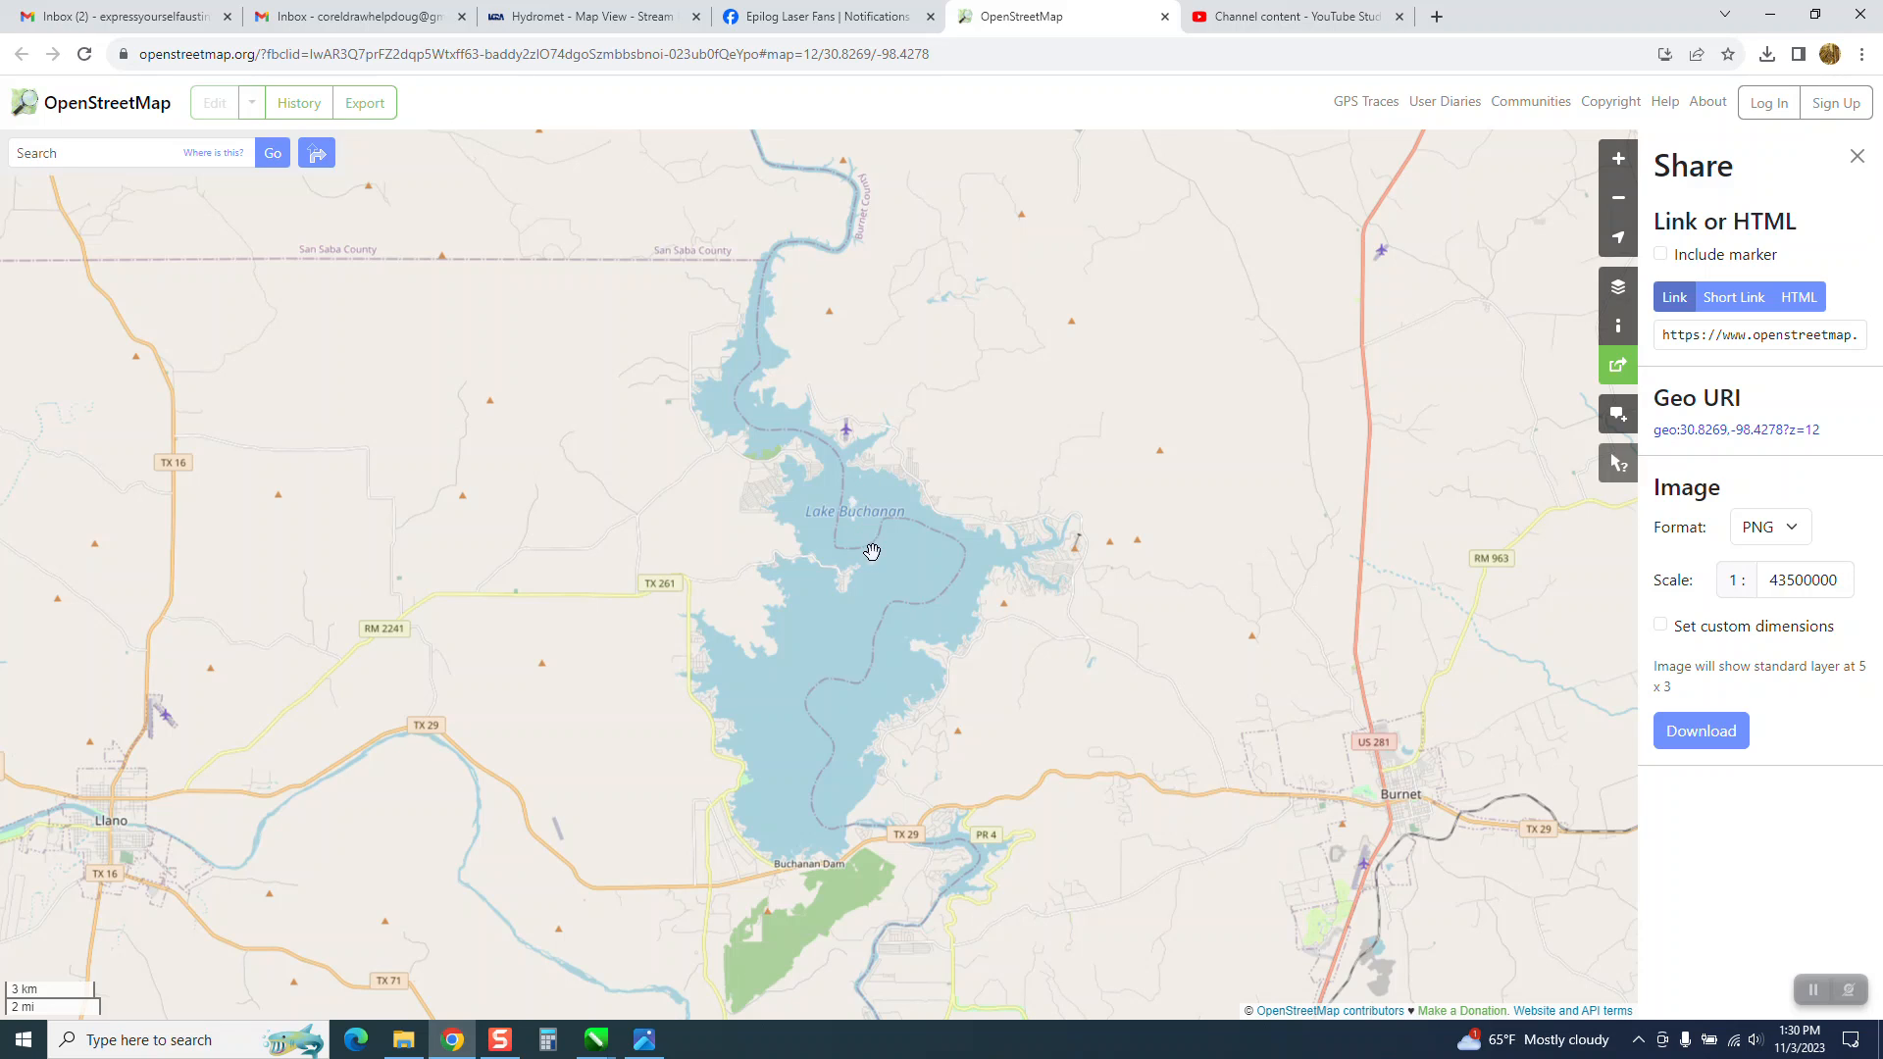
{"action": "left_click_drag", "start_coordinate": [888, 567], "coordinate": [884, 591]}
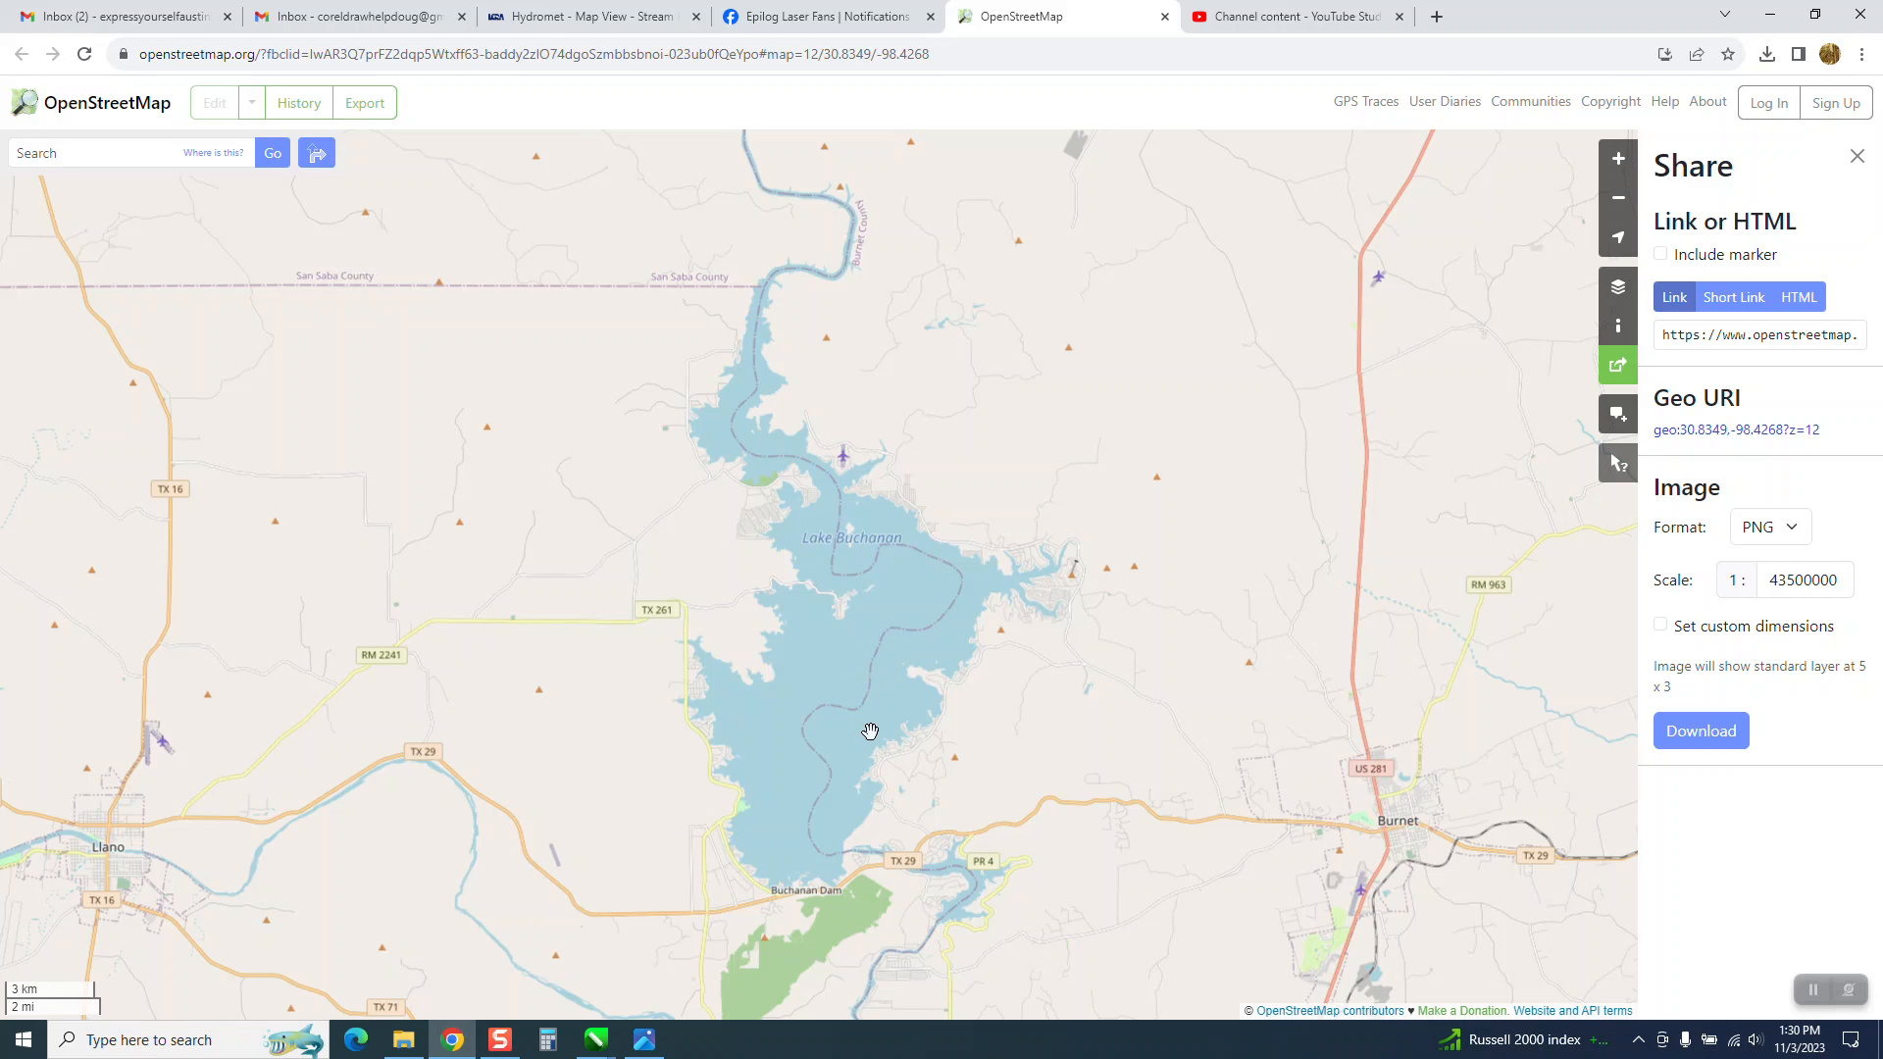
{"action": "scroll", "coordinate": [816, 639], "scroll_direction": "down", "scroll_amount": 3}
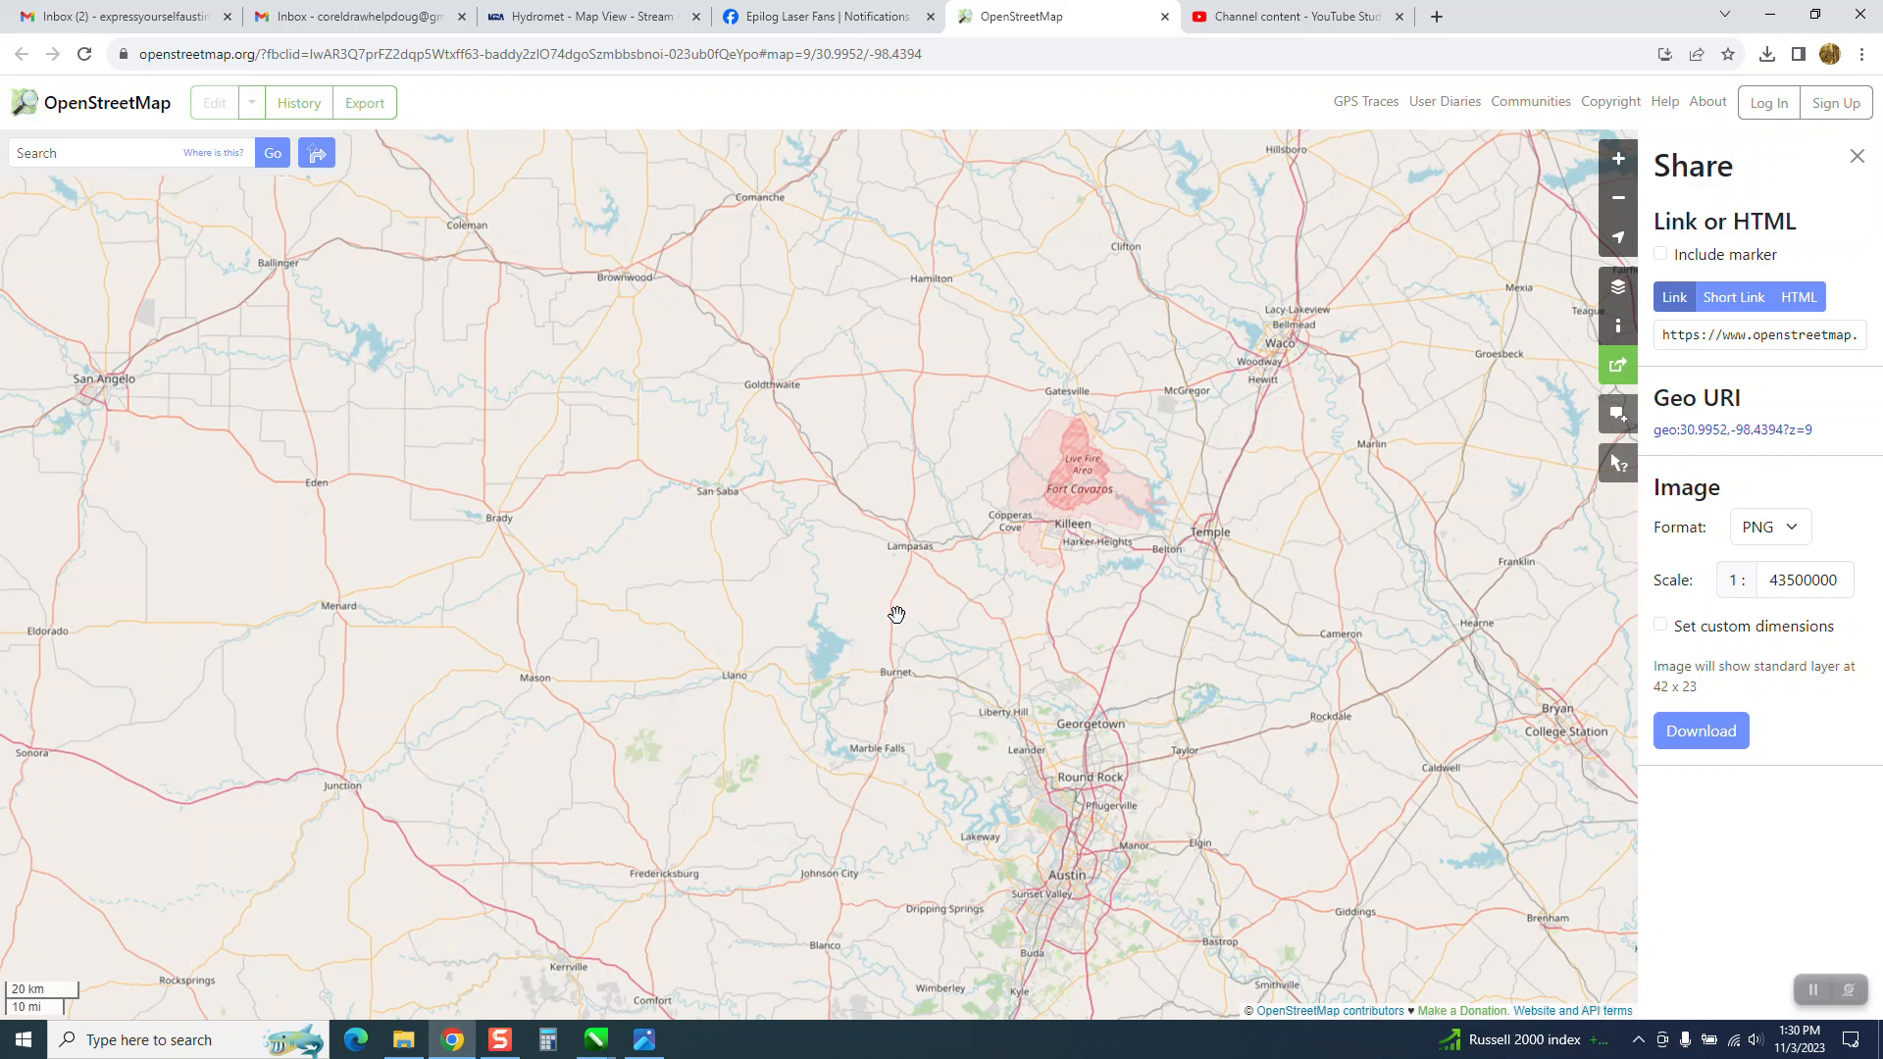
{"action": "left_click", "coordinate": [595, 1039]}
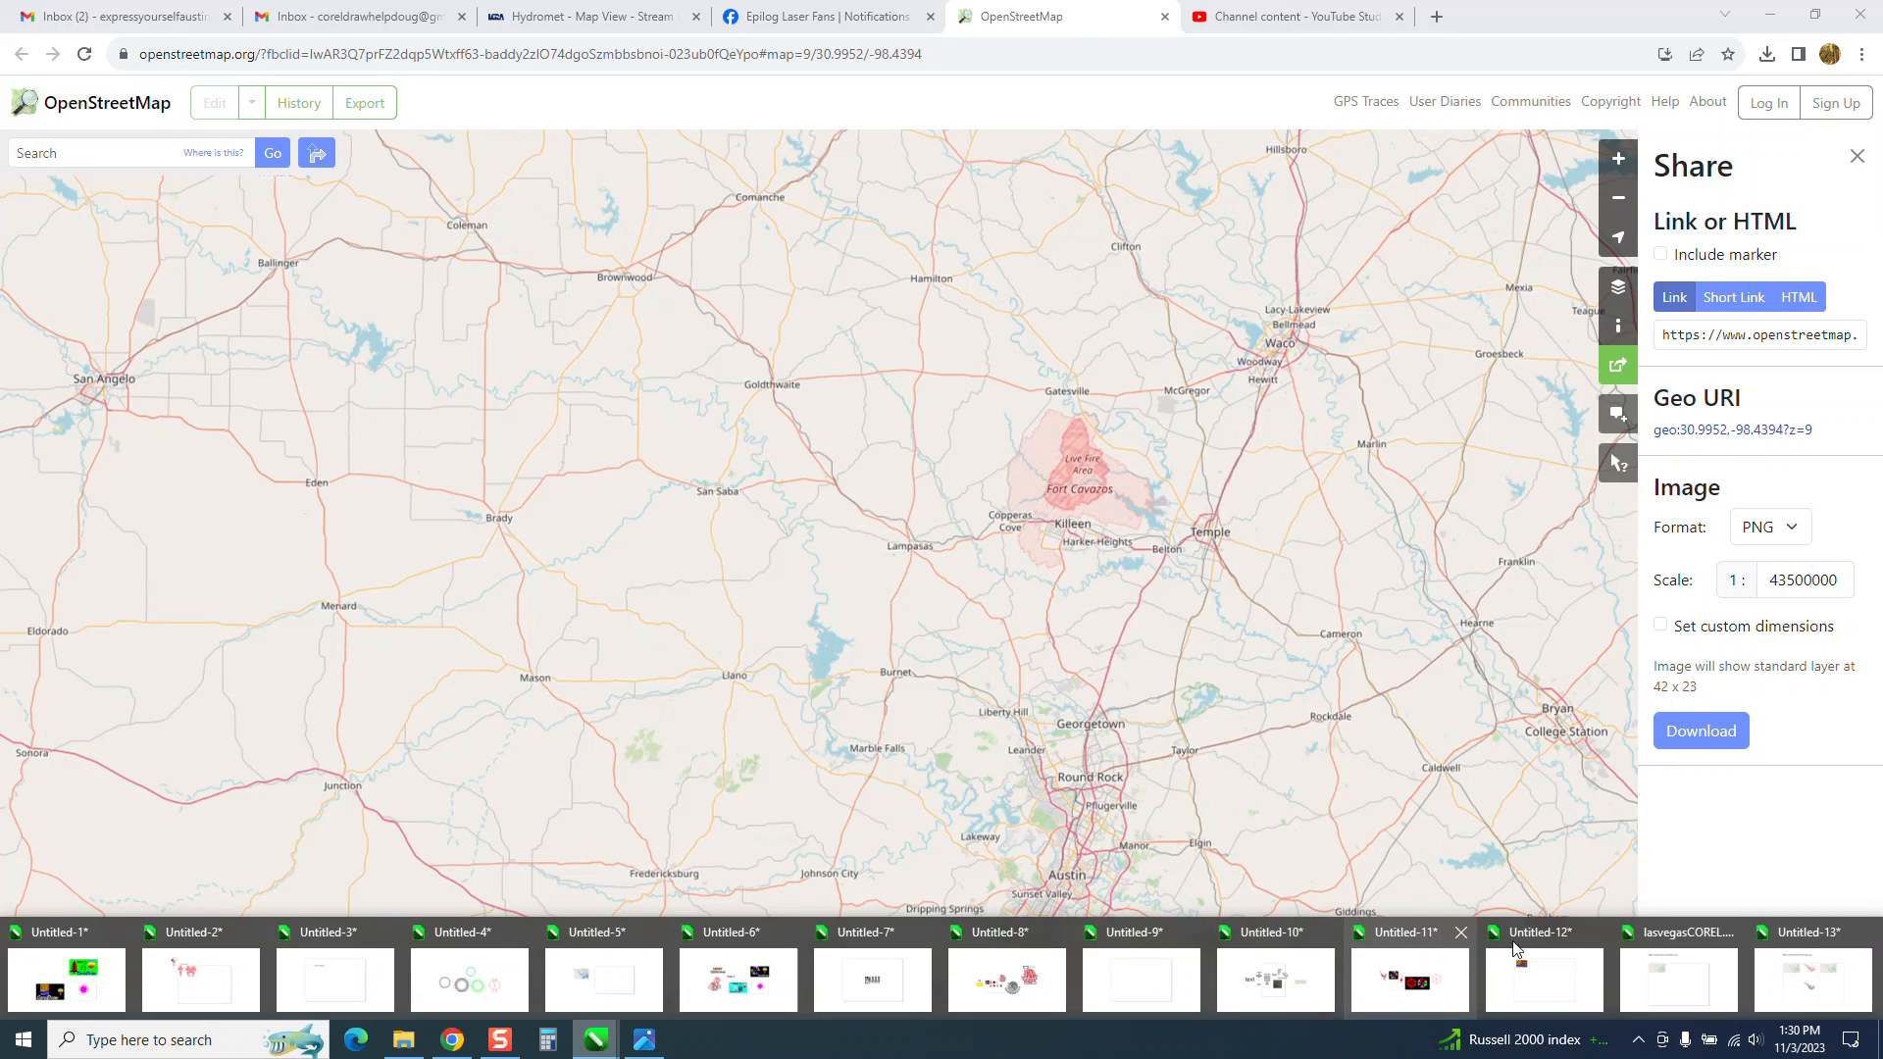
{"action": "left_click", "coordinate": [1812, 980]}
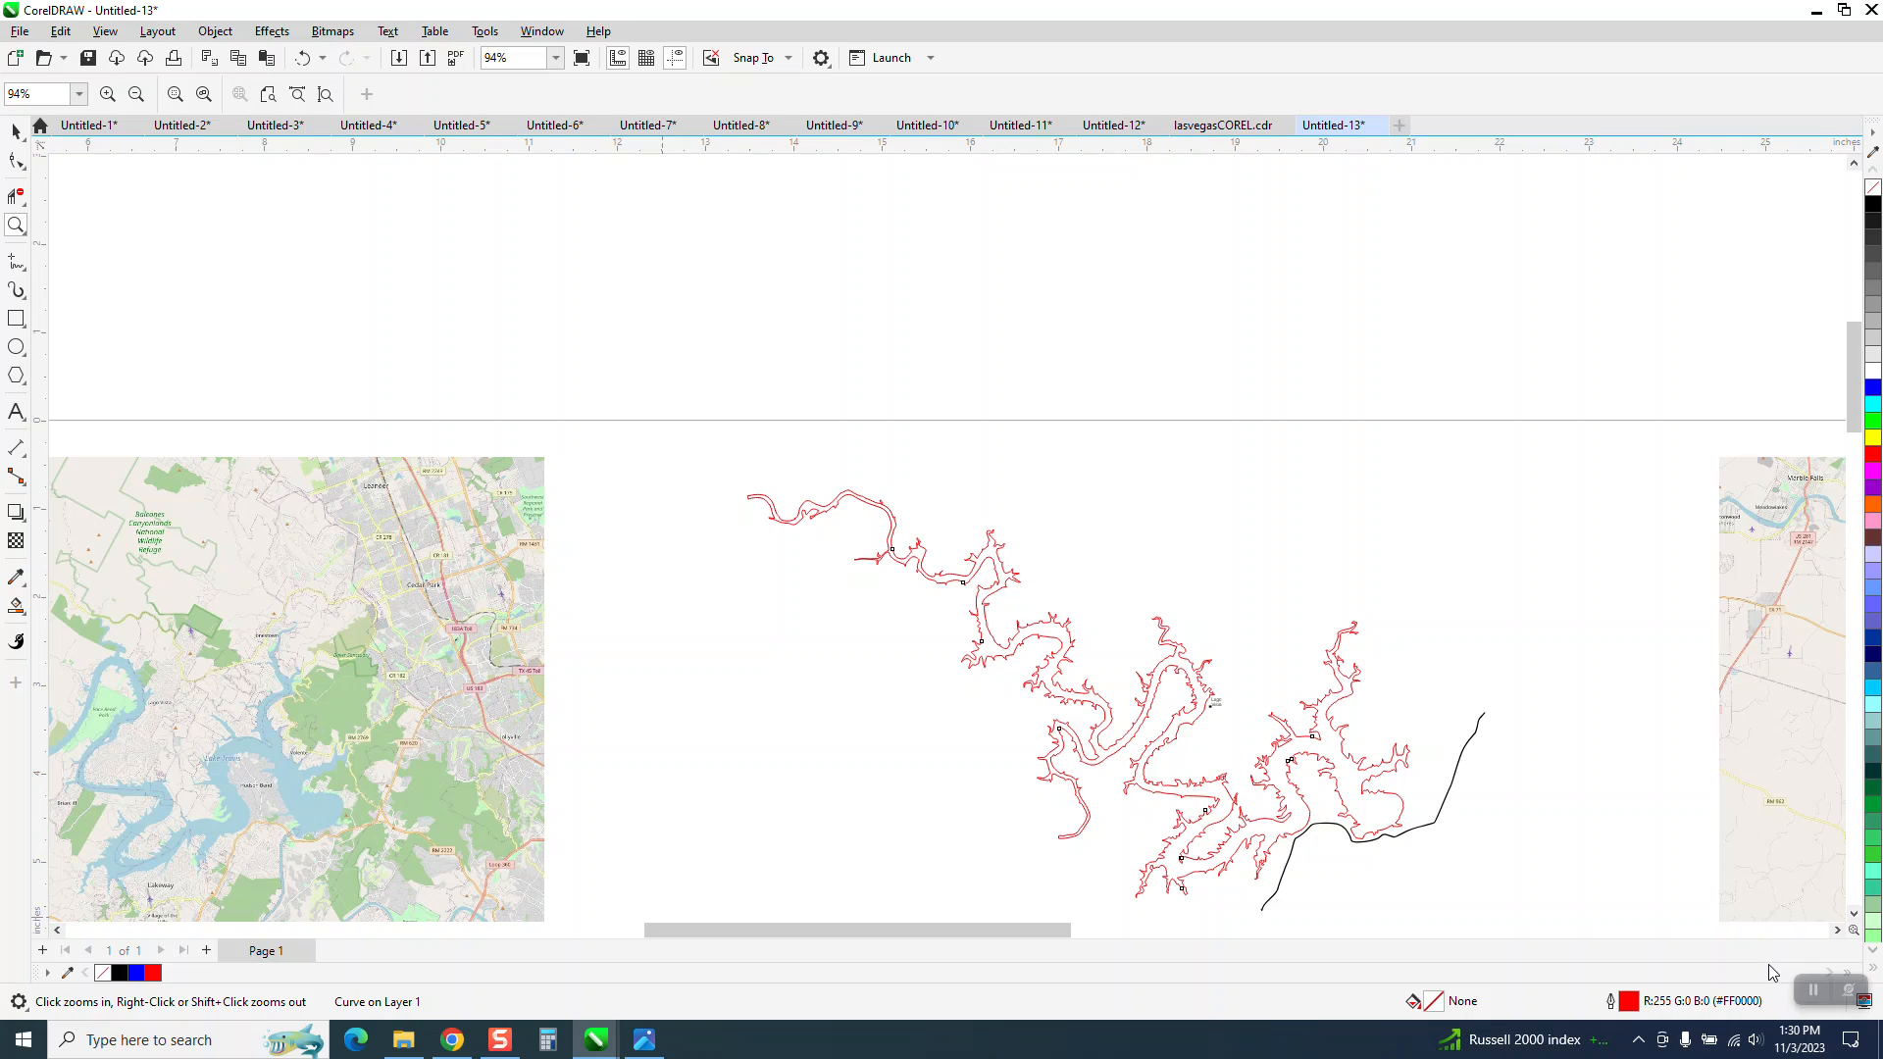